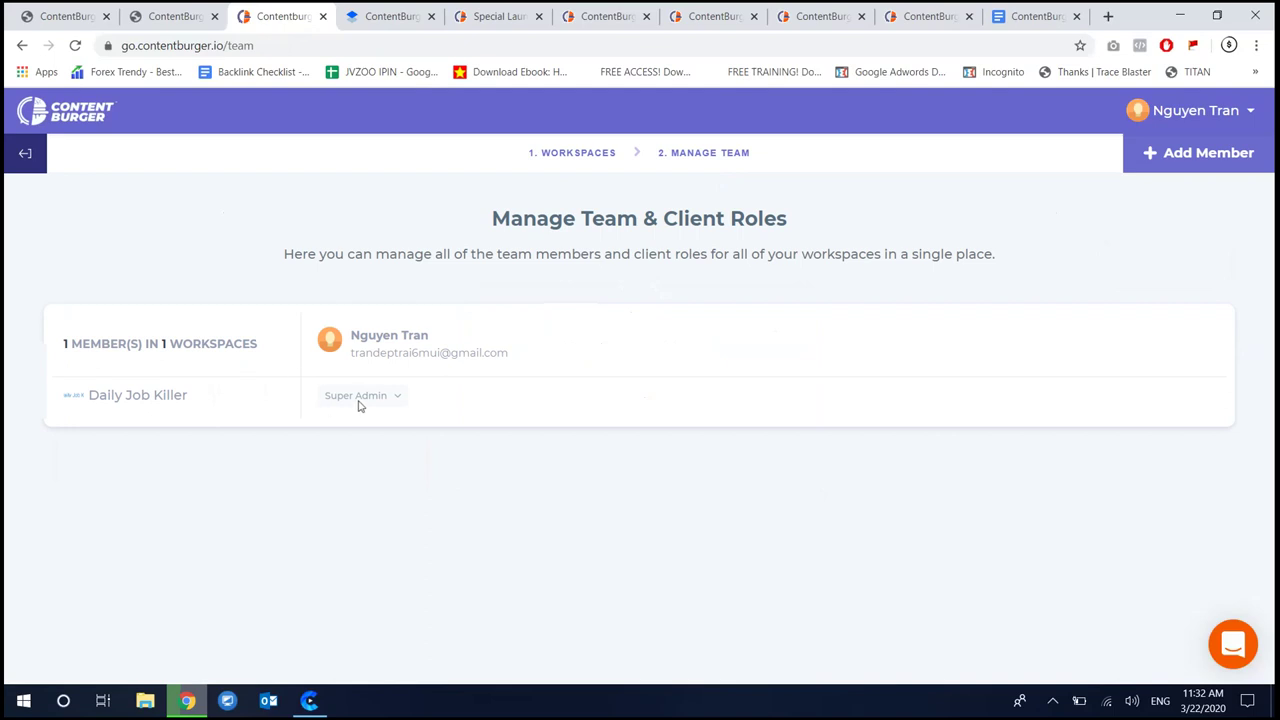
# View the form for adding a team member and its role options, and close it without adding anyone
pyautogui.click(1175, 152)
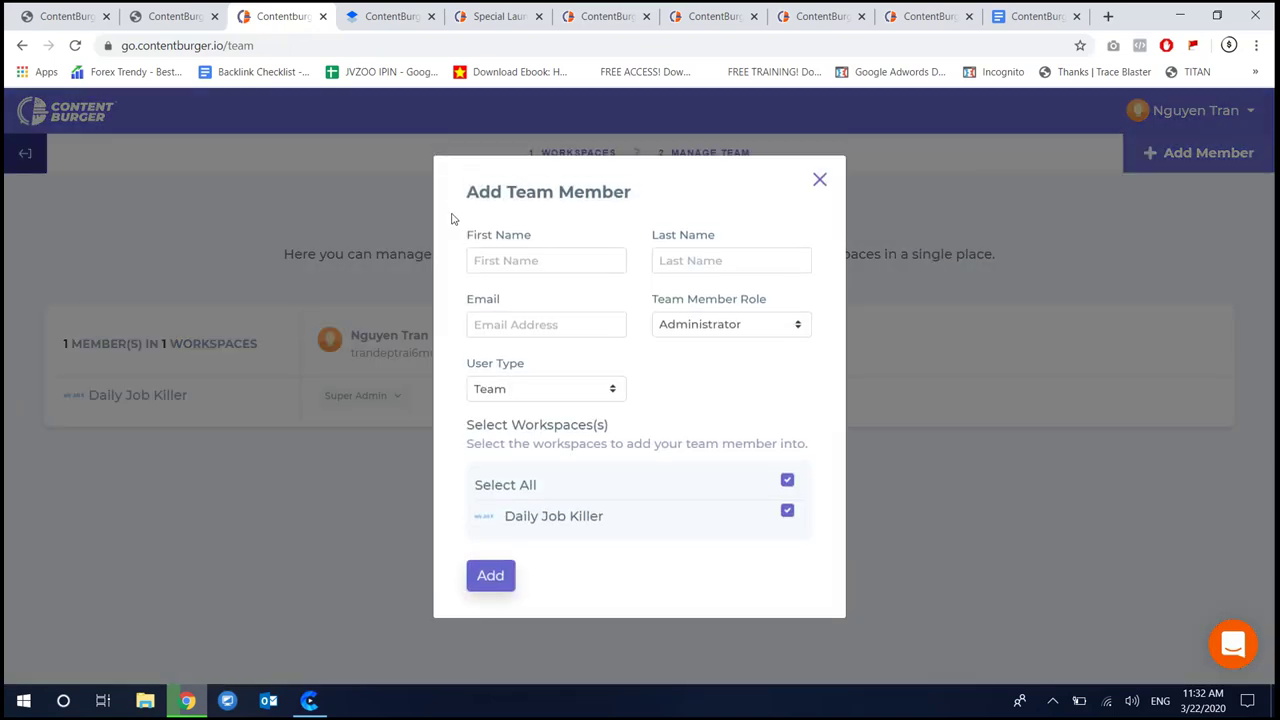
pyautogui.click(748, 327)
pyautogui.click(819, 179)
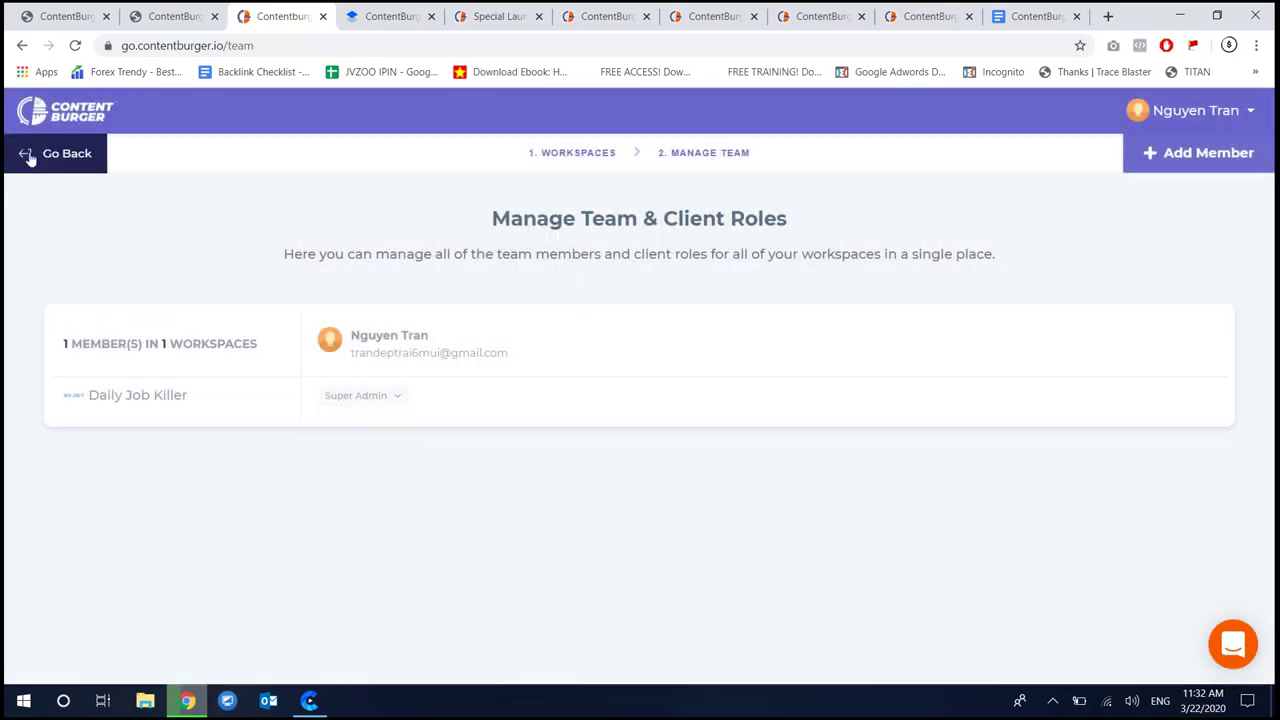
# Look at the workspace creation form, leave it unsaved, and open the Daily Job Killer workspace
pyautogui.click(28, 158)
pyautogui.click(232, 405)
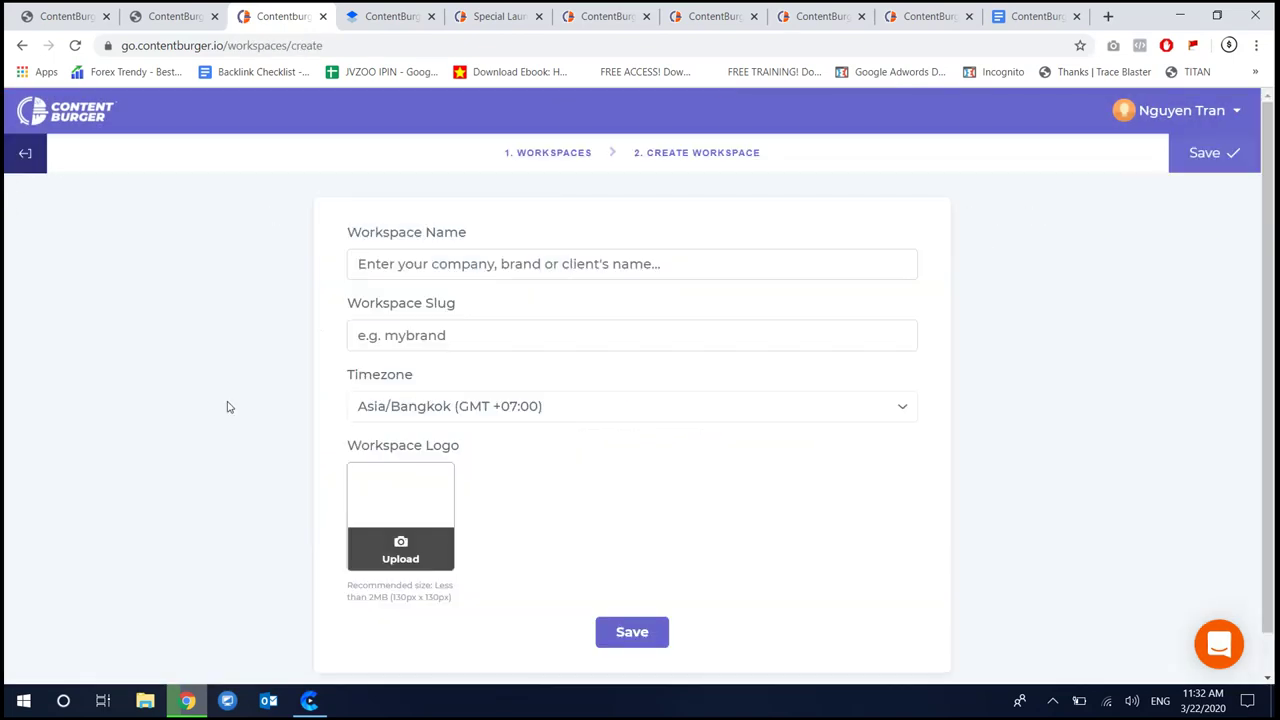
pyautogui.click(30, 162)
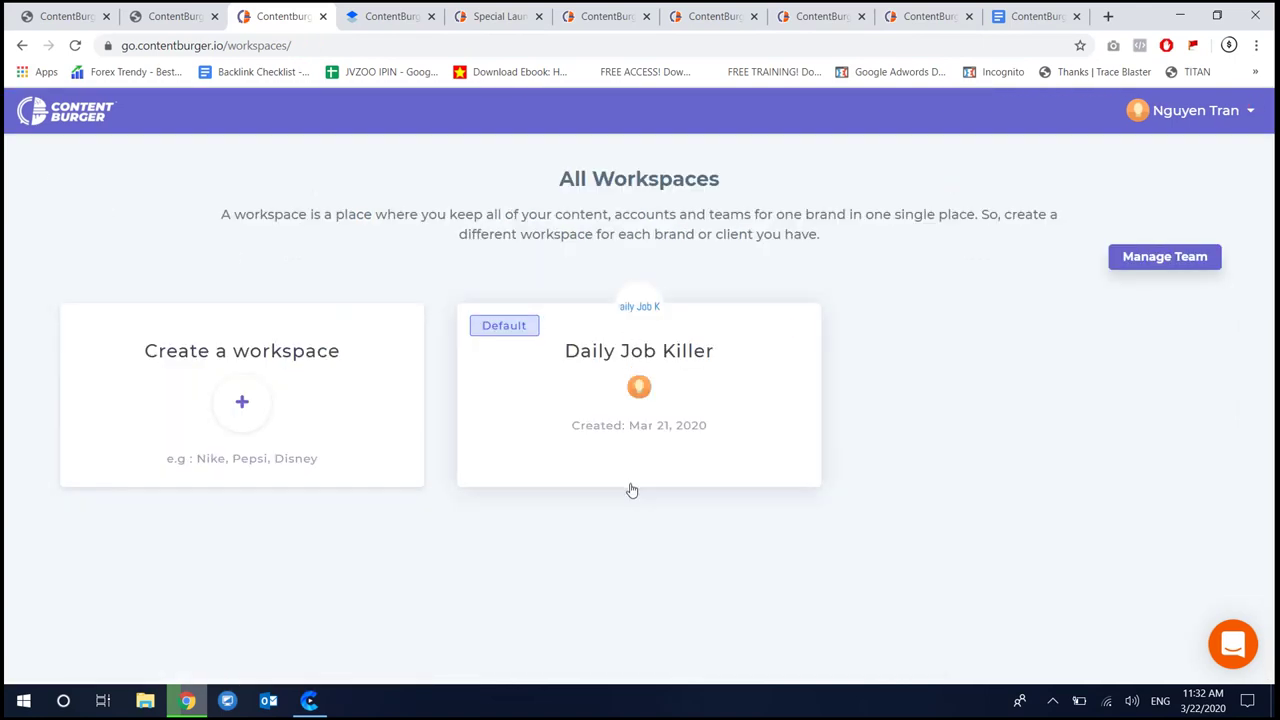
pyautogui.click(647, 314)
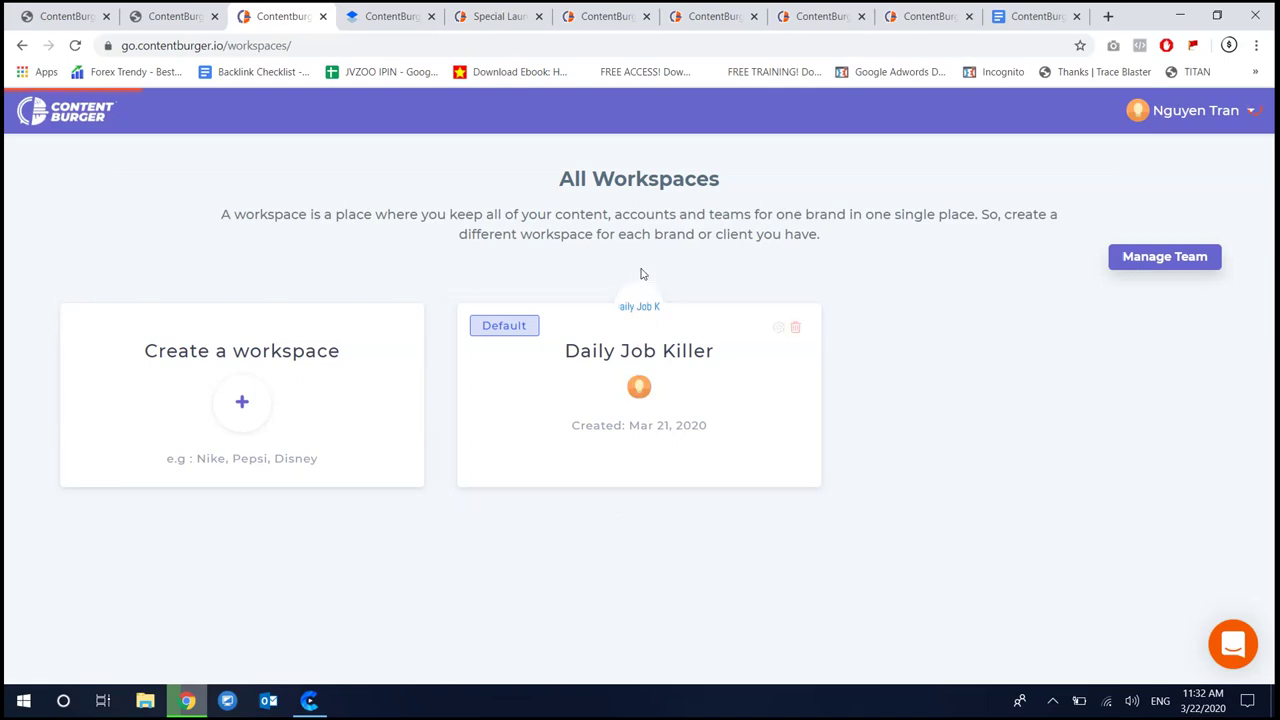
# Examine the ContentBurger bonus page at contentburger.bonusify.io, covering the review video, the feature list and the bonus products
pyautogui.click(154, 15)
pyautogui.click(89, 14)
pyautogui.click(167, 14)
pyautogui.scroll(-17, 86, 218)
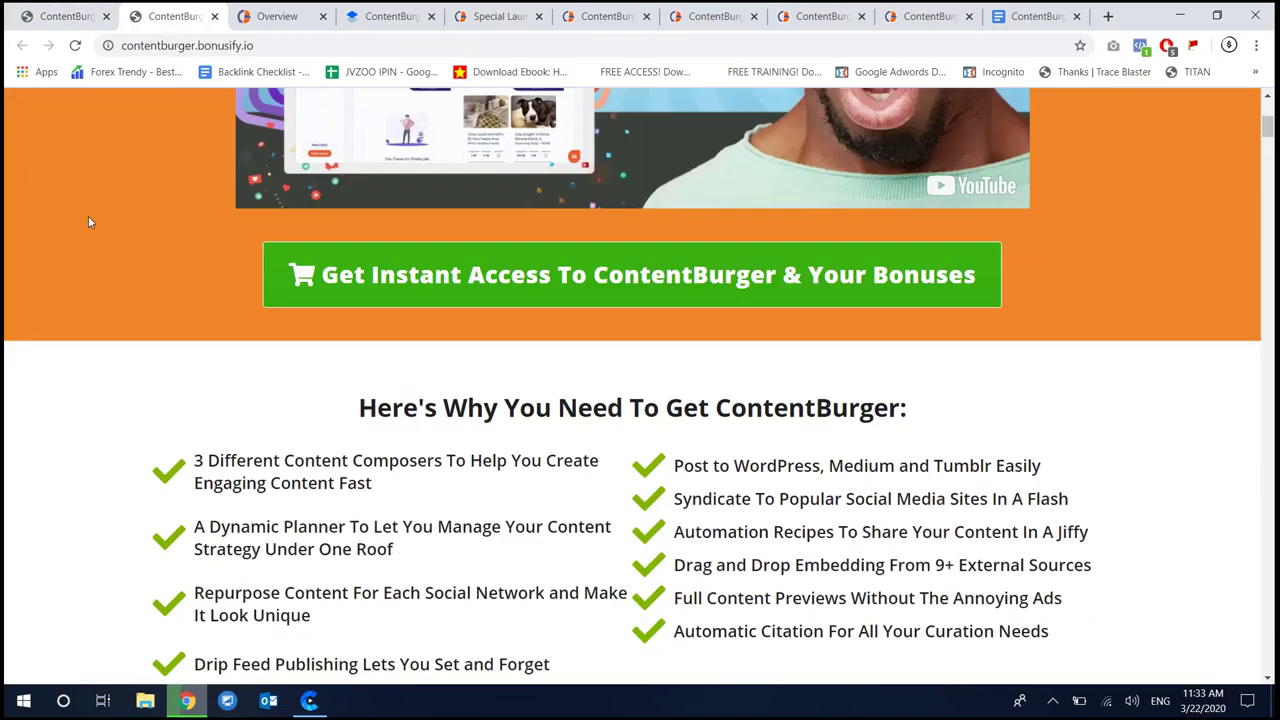
pyautogui.scroll(7, 160, 262)
pyautogui.scroll(5, 180, 270)
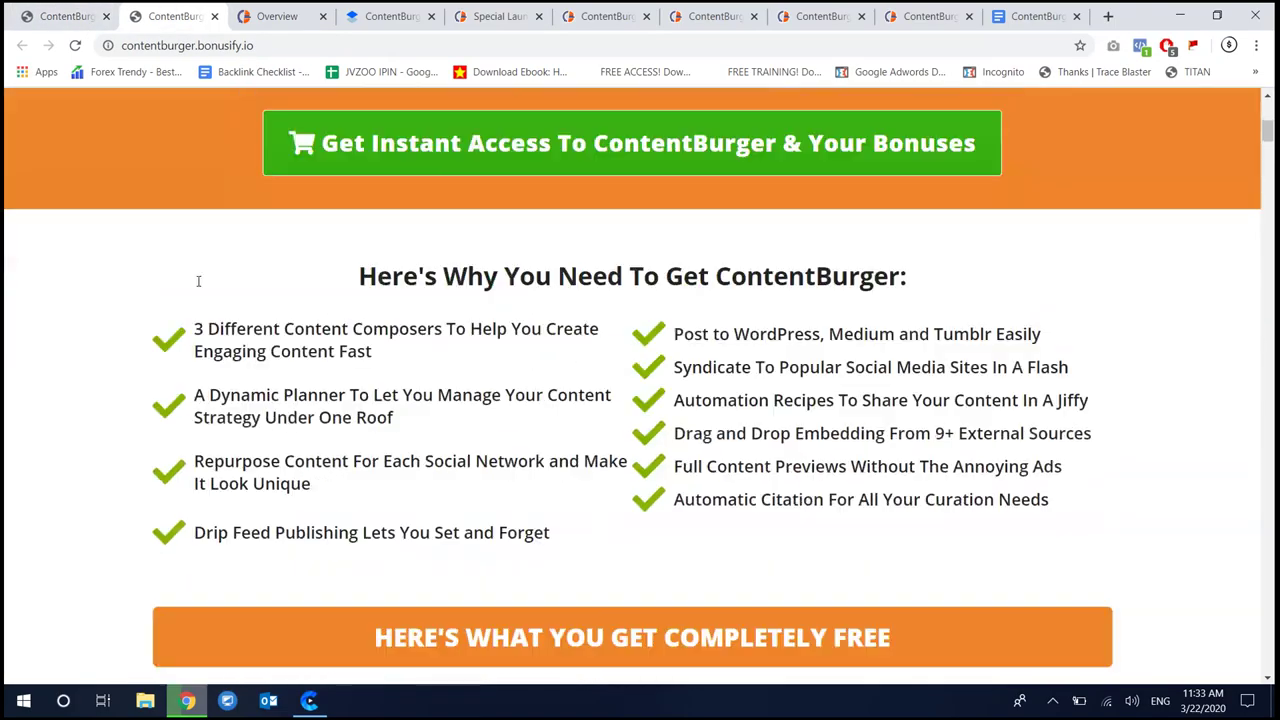
pyautogui.scroll(-12, 197, 284)
pyautogui.scroll(20, 209, 294)
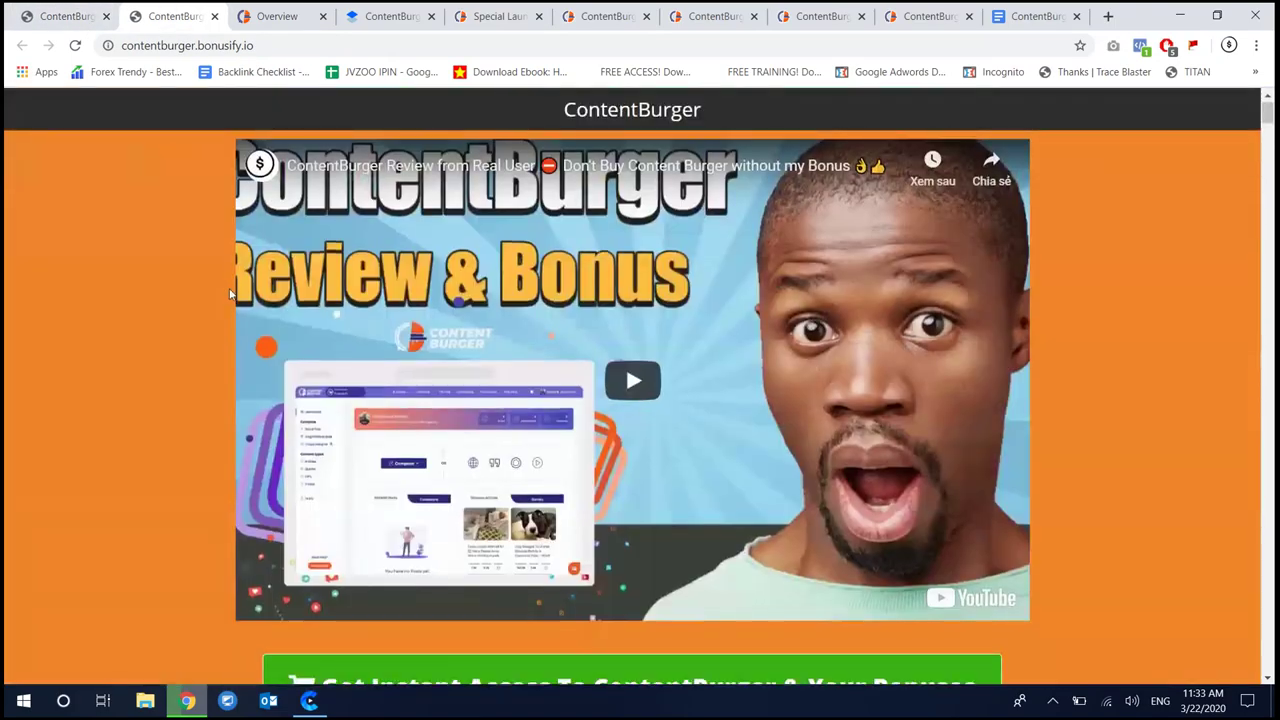
pyautogui.scroll(-12, 220, 300)
pyautogui.scroll(15, 214, 318)
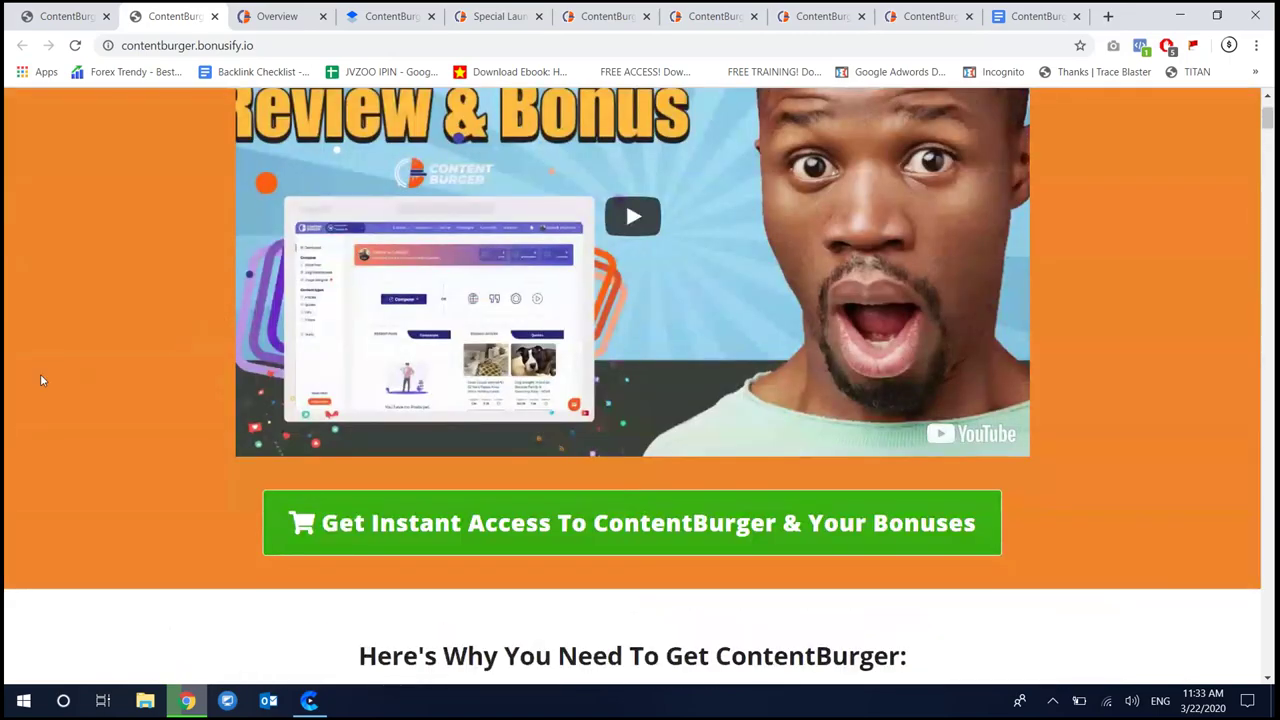
pyautogui.scroll(2, 57, 378)
pyautogui.scroll(-12, 80, 365)
pyautogui.scroll(-15, 80, 372)
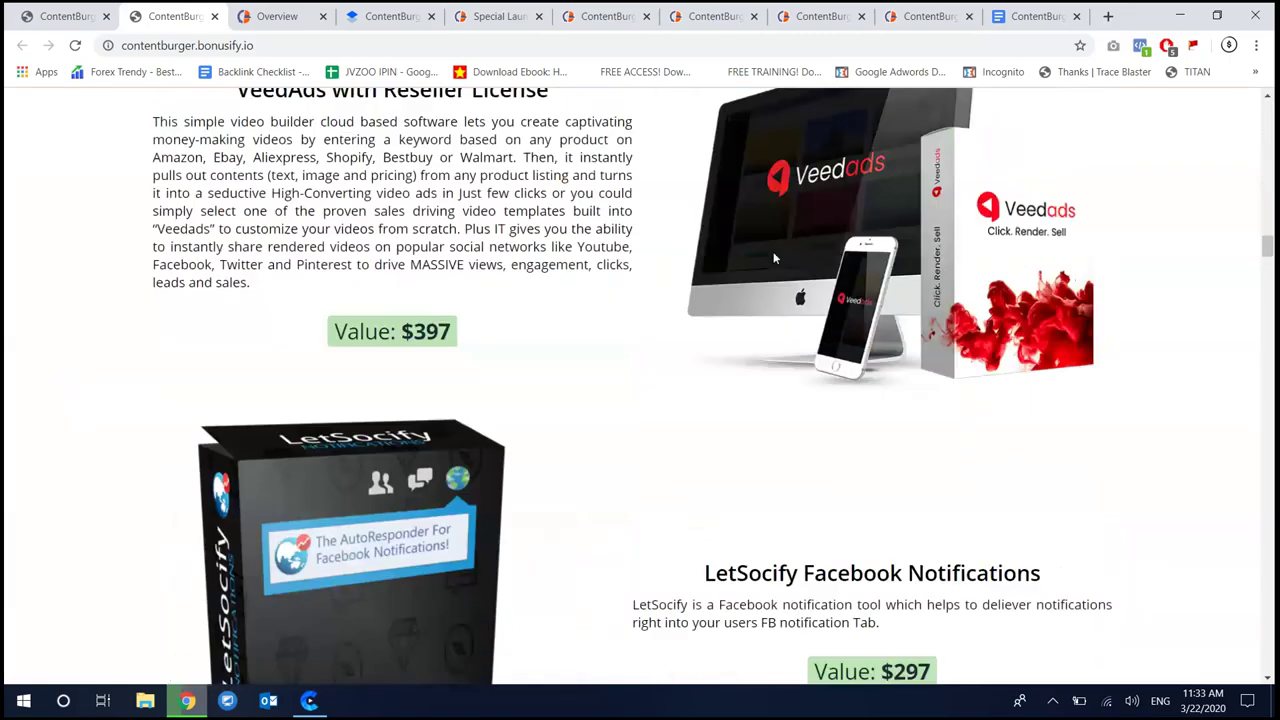
# Return to the beginning of the bonus page and reload contentburger.bonusify.io
pyautogui.moveTo(1266, 265); pyautogui.dragTo(1267, 112)
pyautogui.click(439, 46)
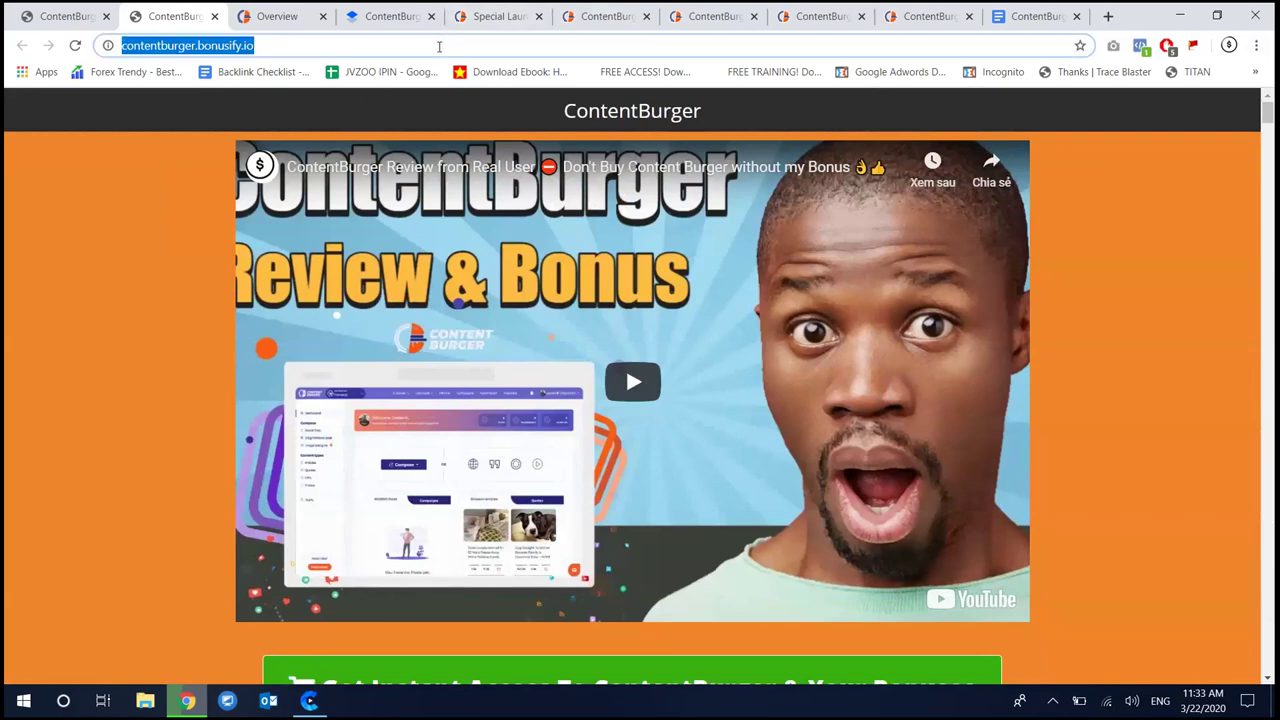
pyautogui.press('Return')
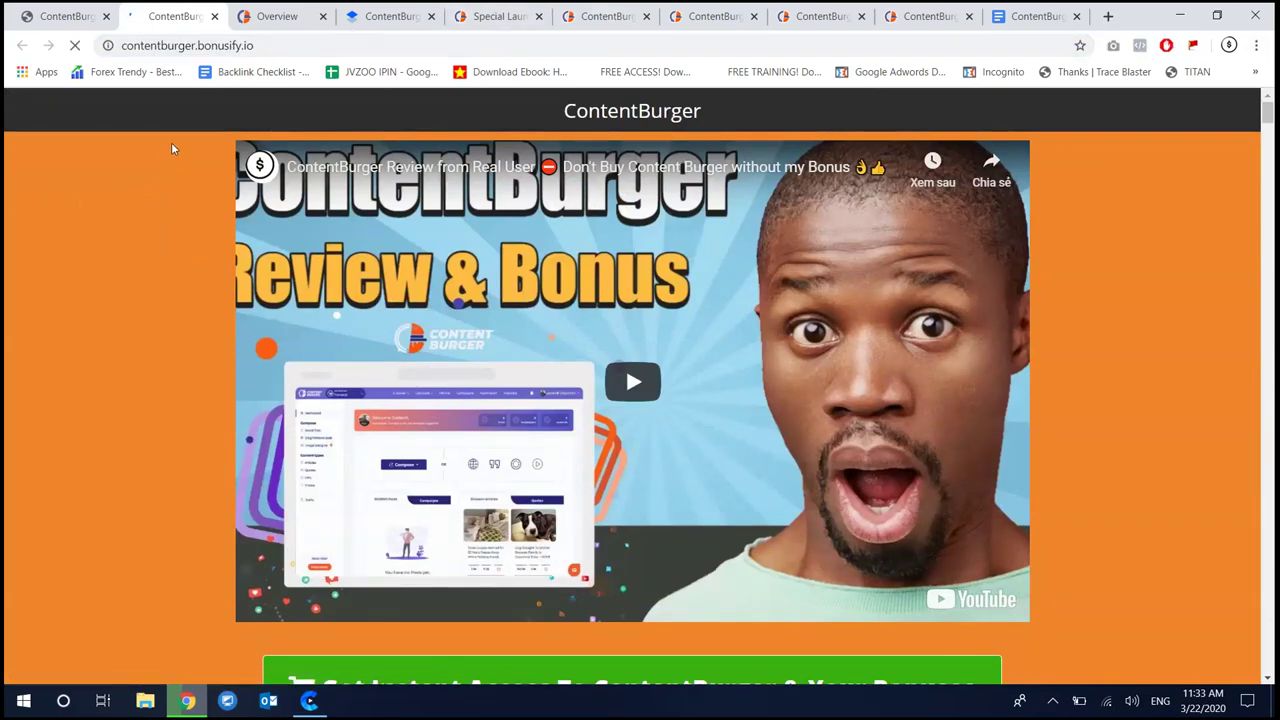
# Look over the Daily Job Killer workspace dashboard in ContentBurger
pyautogui.click(290, 12)
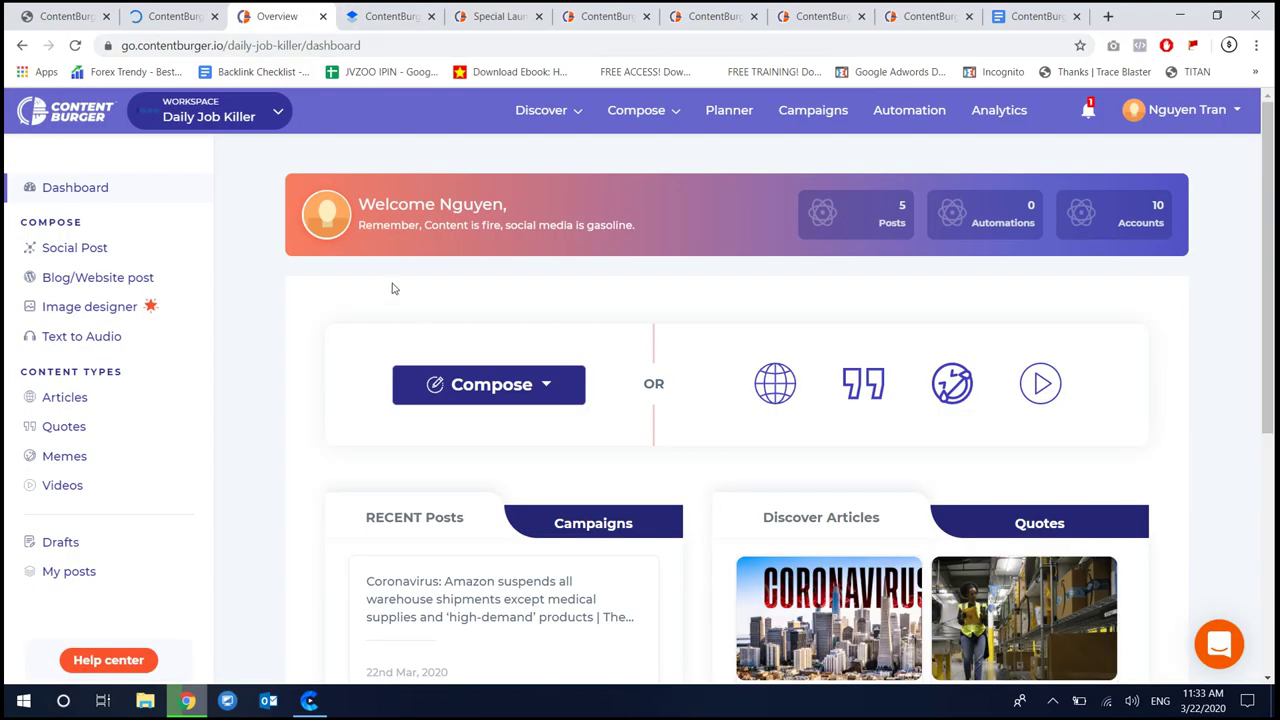
pyautogui.scroll(-3, 392, 288)
pyautogui.scroll(3, 392, 288)
# Look through the ContentBurger review article on dailyjobkiller.com down to its main features and demo section
pyautogui.hotkey('ctrl', '1')
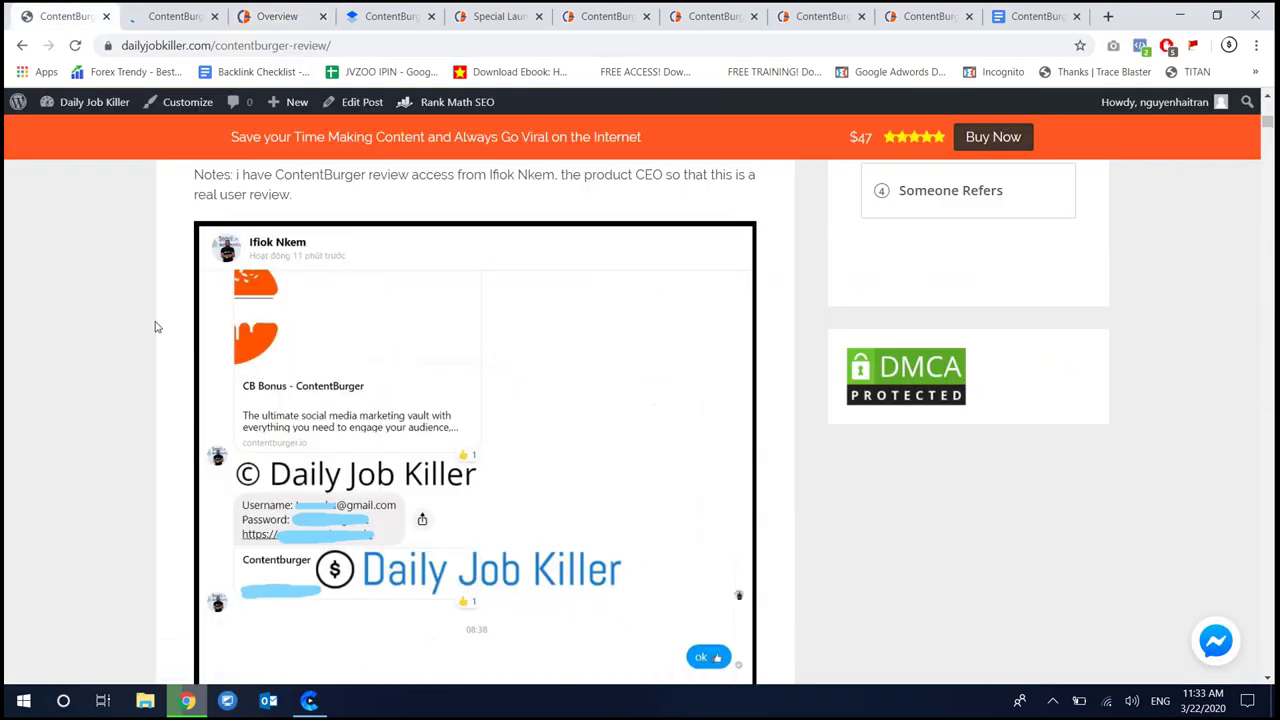
pyautogui.scroll(-15, 155, 327)
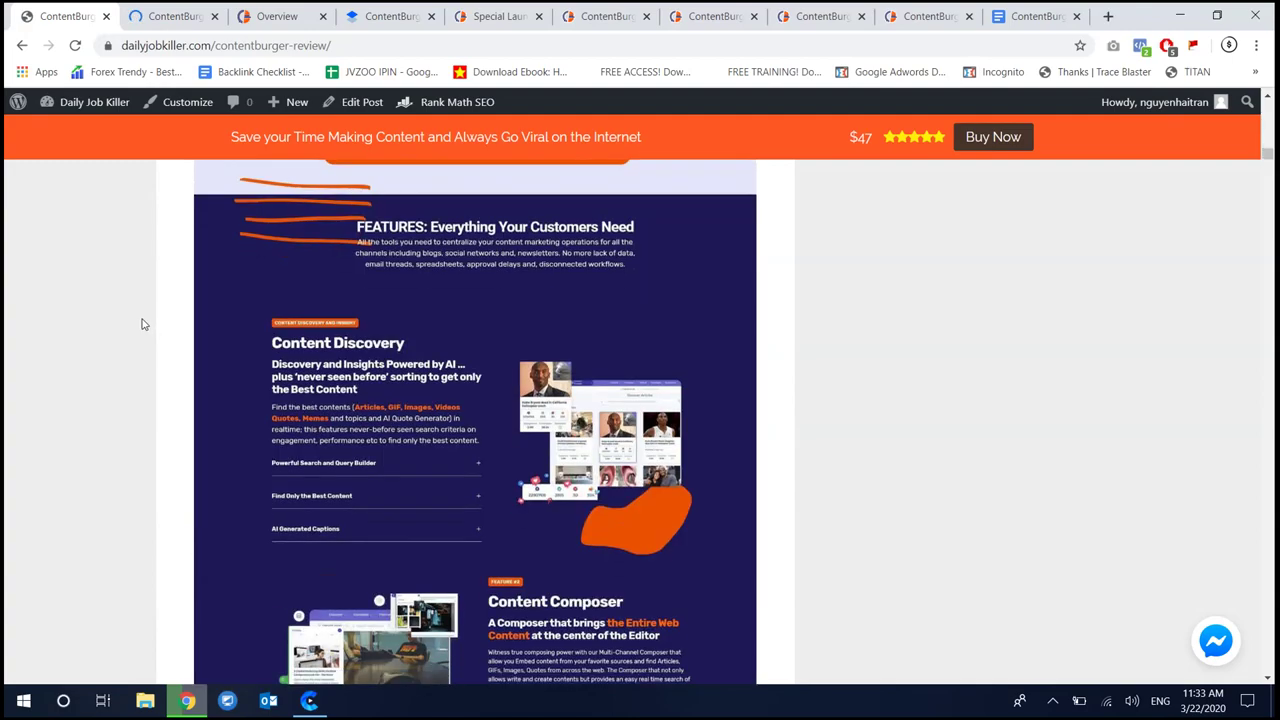
pyautogui.scroll(-20, 142, 324)
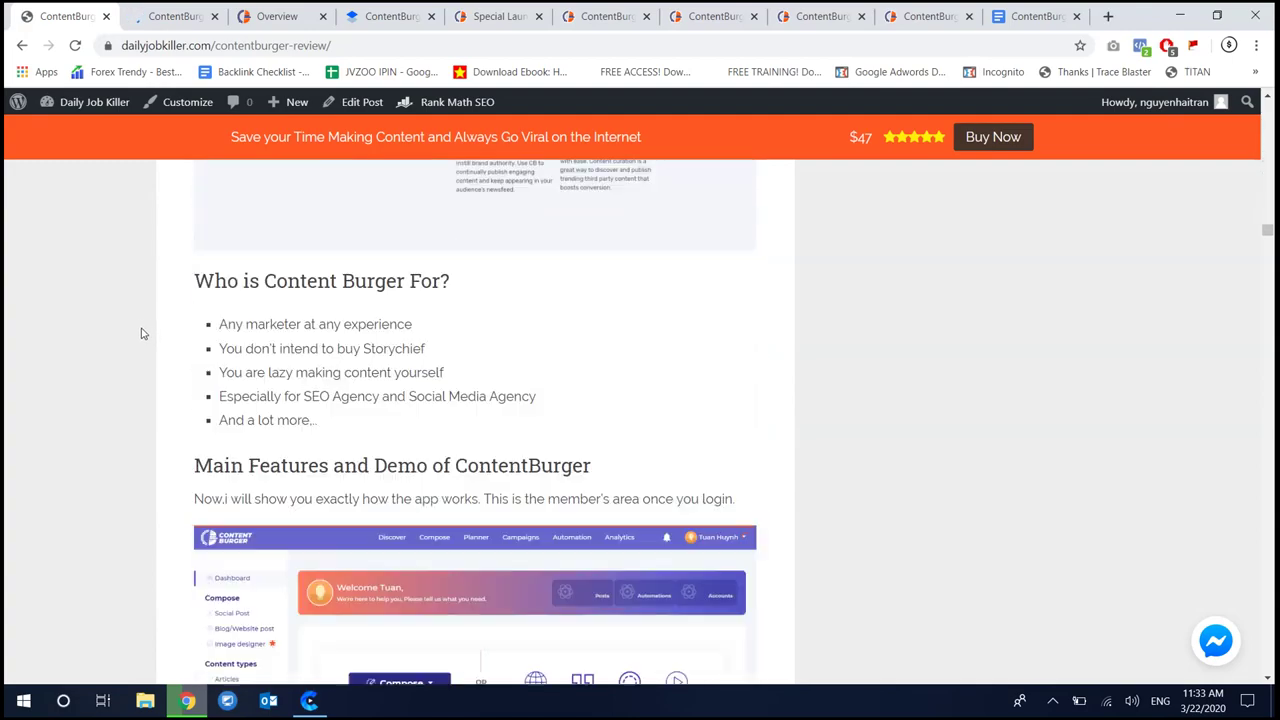
pyautogui.scroll(-8, 142, 333)
pyautogui.scroll(7, 143, 331)
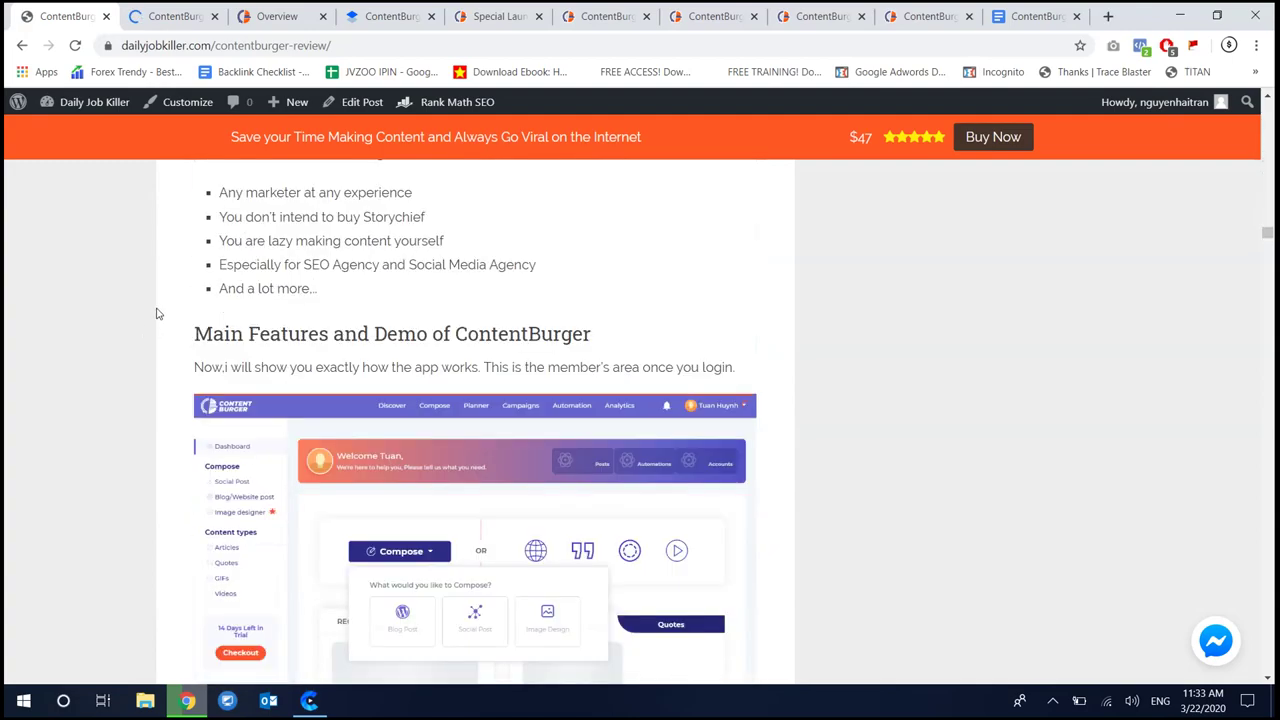
pyautogui.scroll(-4, 160, 300)
# Return to the ContentBurger dashboard and open the workspace's social accounts settings
pyautogui.click(285, 17)
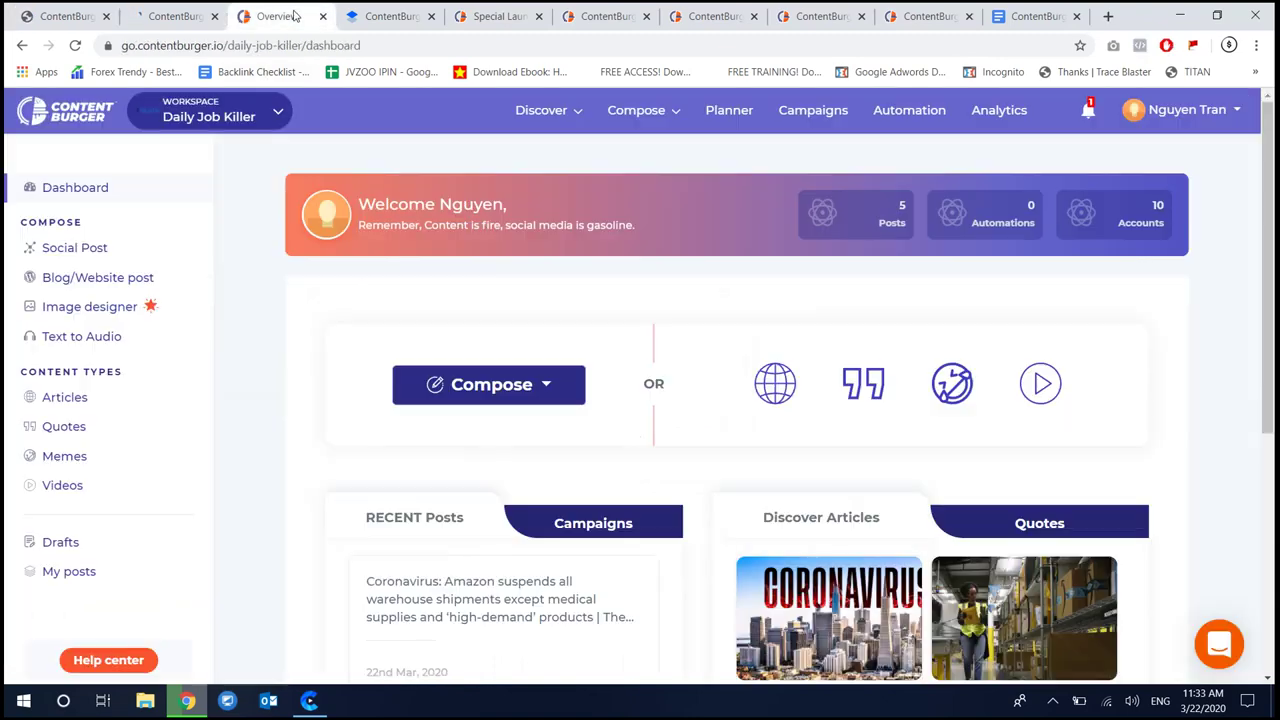
pyautogui.scroll(-4, 266, 370)
pyautogui.scroll(4, 266, 370)
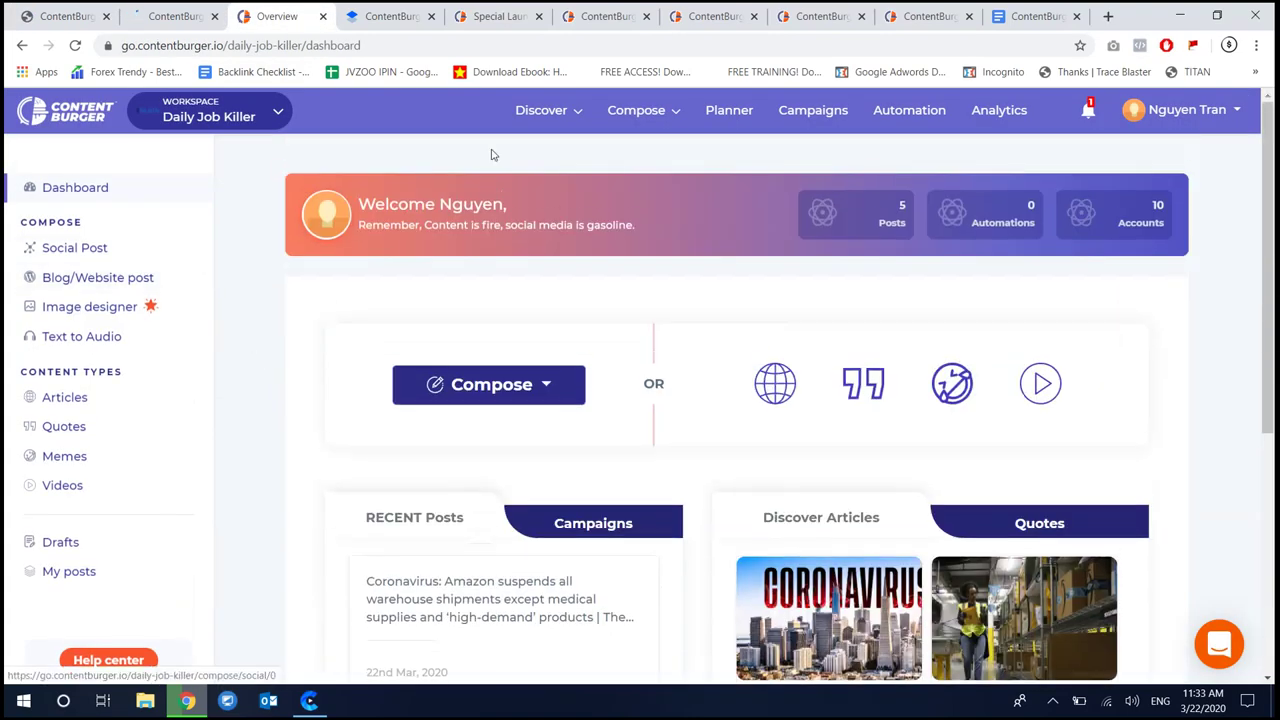
pyautogui.click(541, 128)
pyautogui.click(1188, 112)
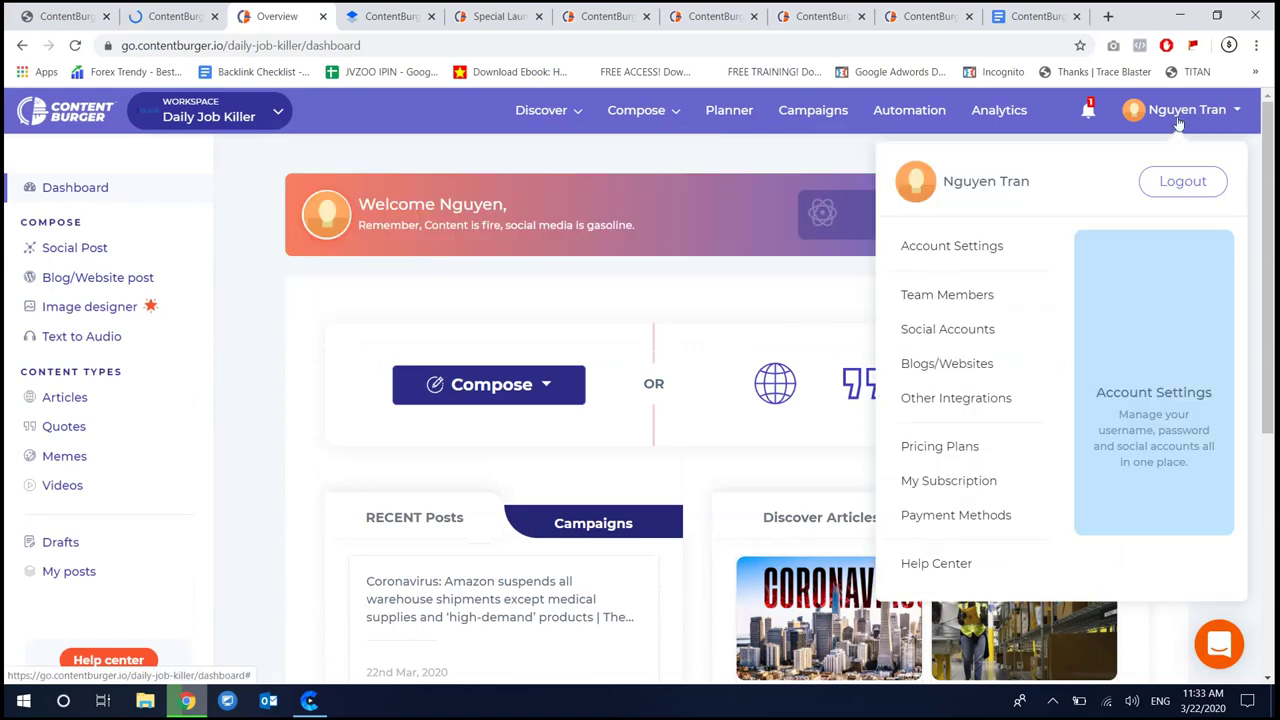
pyautogui.click(979, 331)
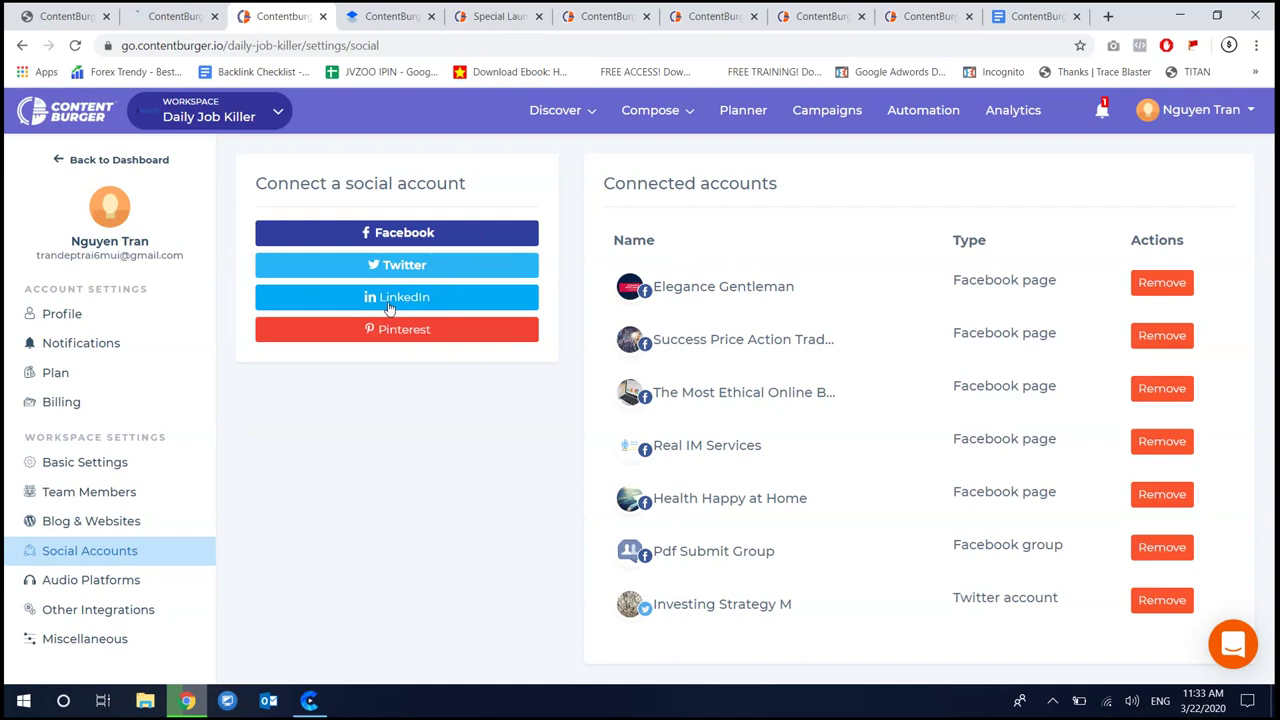
# View the connected blogs and websites, and the link shortener and Youzign settings among the other integrations
pyautogui.click(1168, 120)
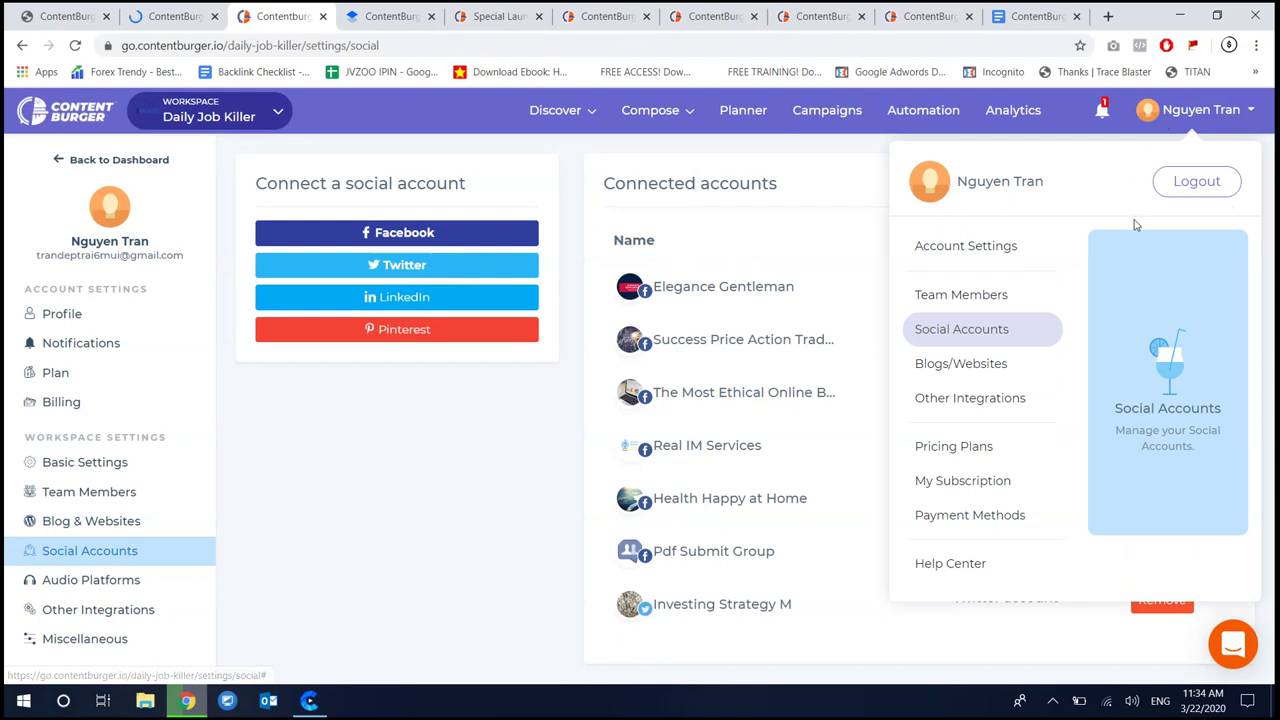
pyautogui.click(983, 366)
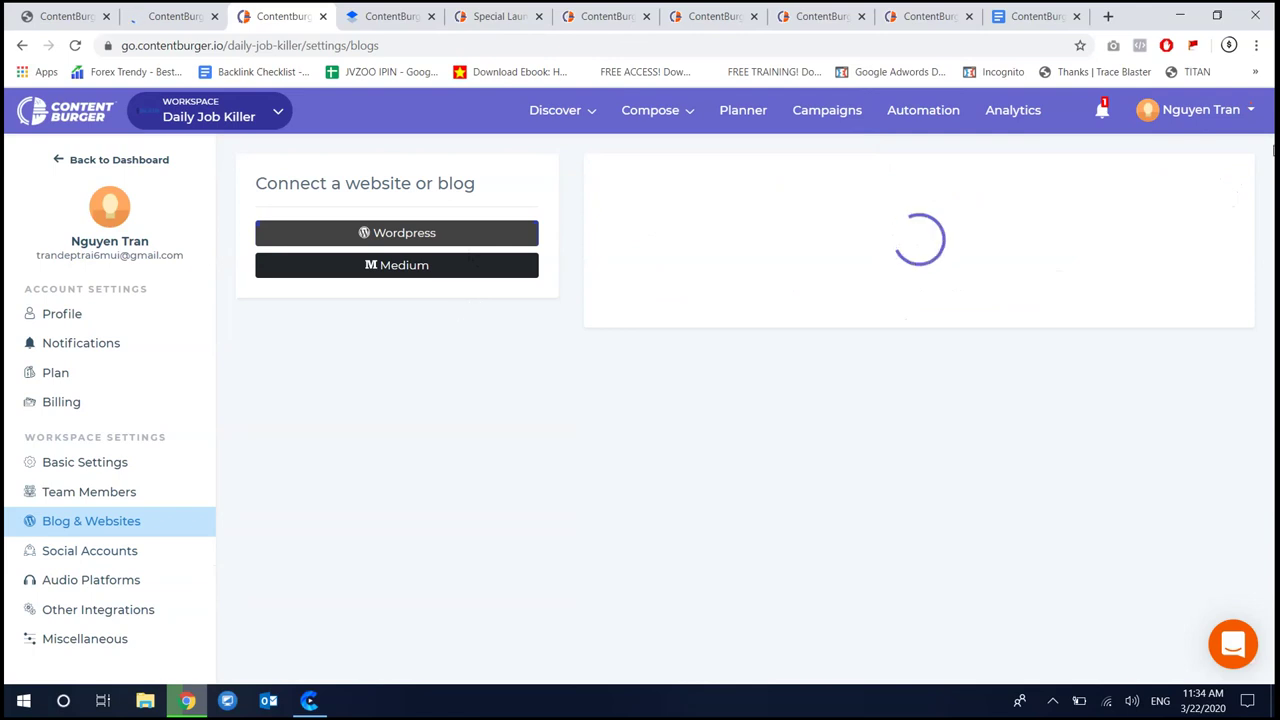
pyautogui.click(1178, 116)
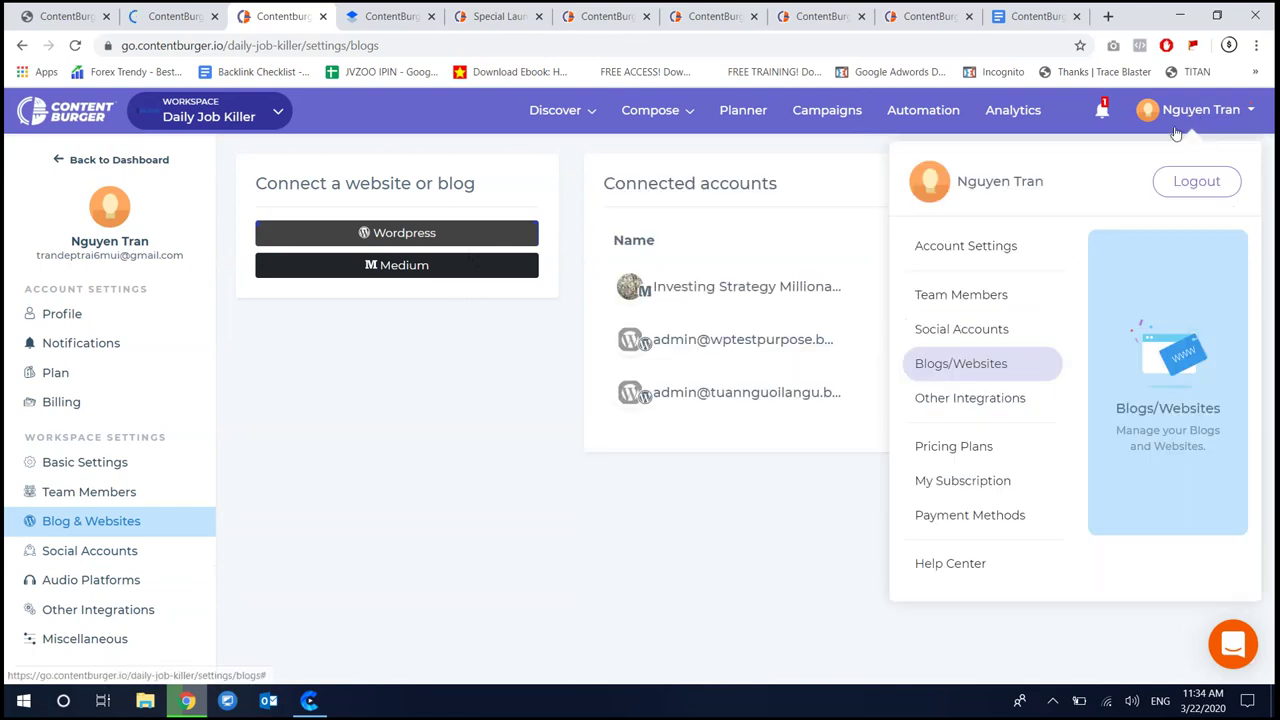
pyautogui.click(1004, 399)
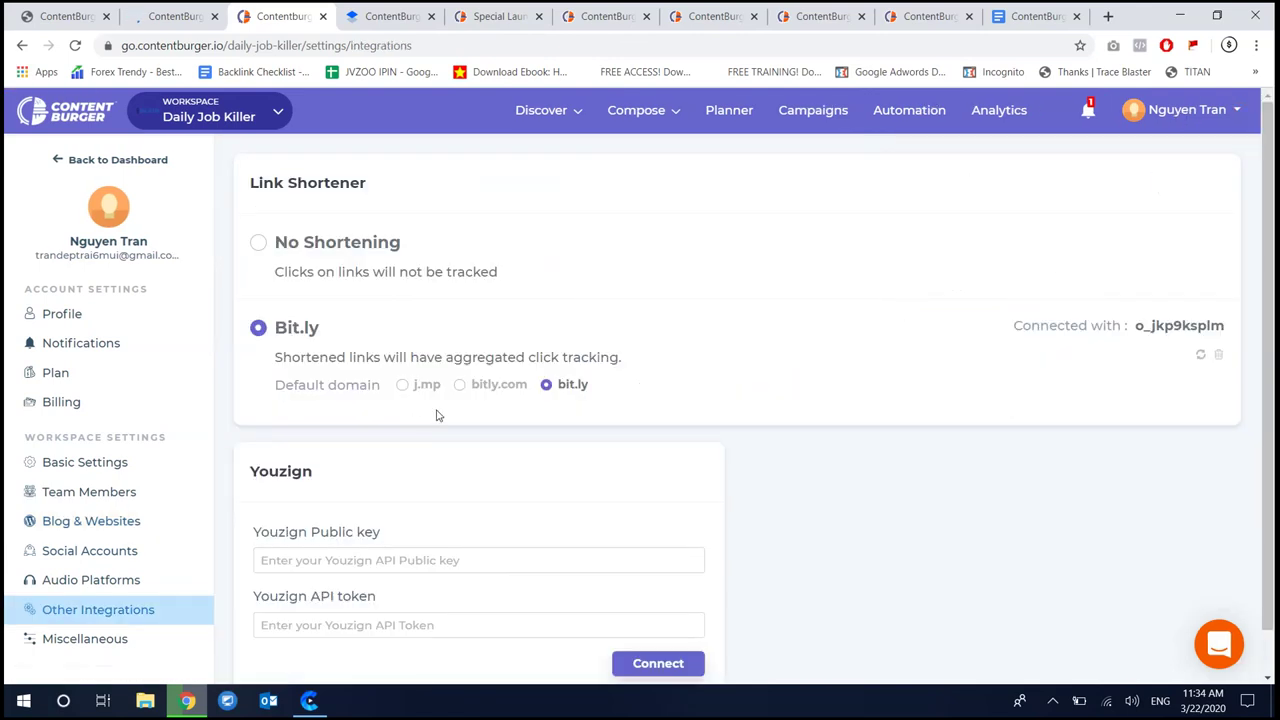
pyautogui.scroll(-1, 436, 415)
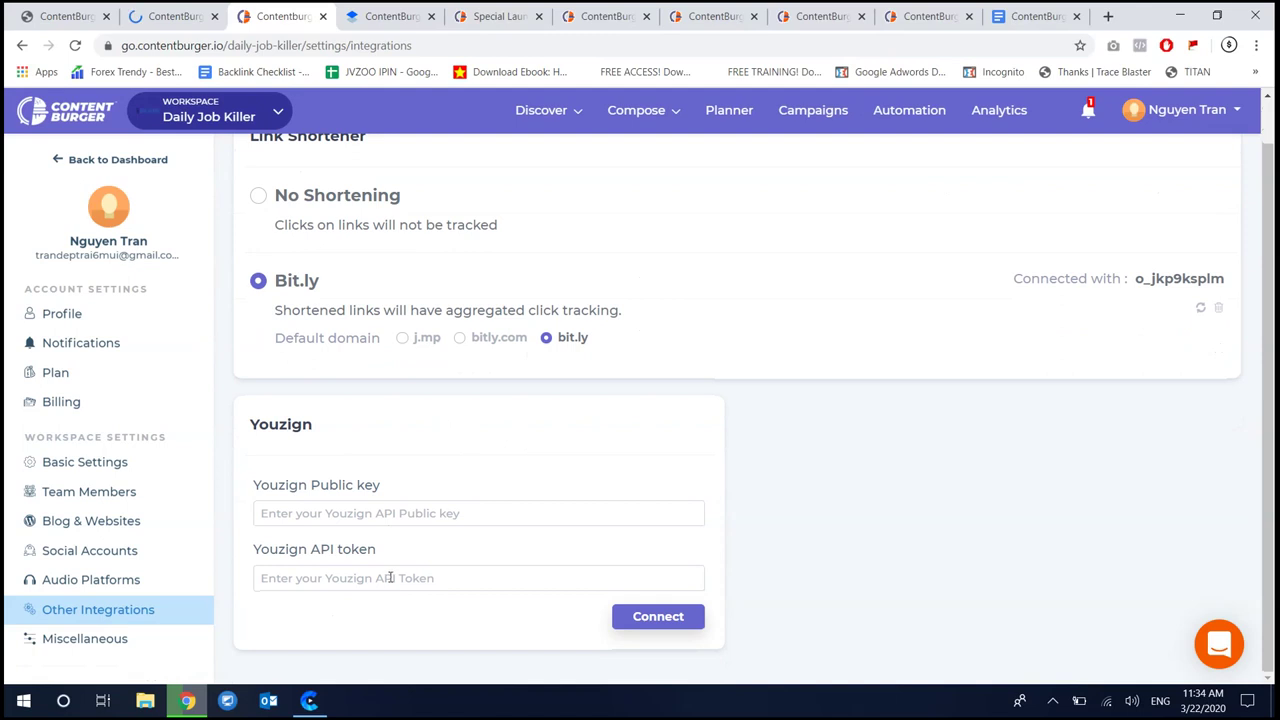
pyautogui.scroll(1, 383, 390)
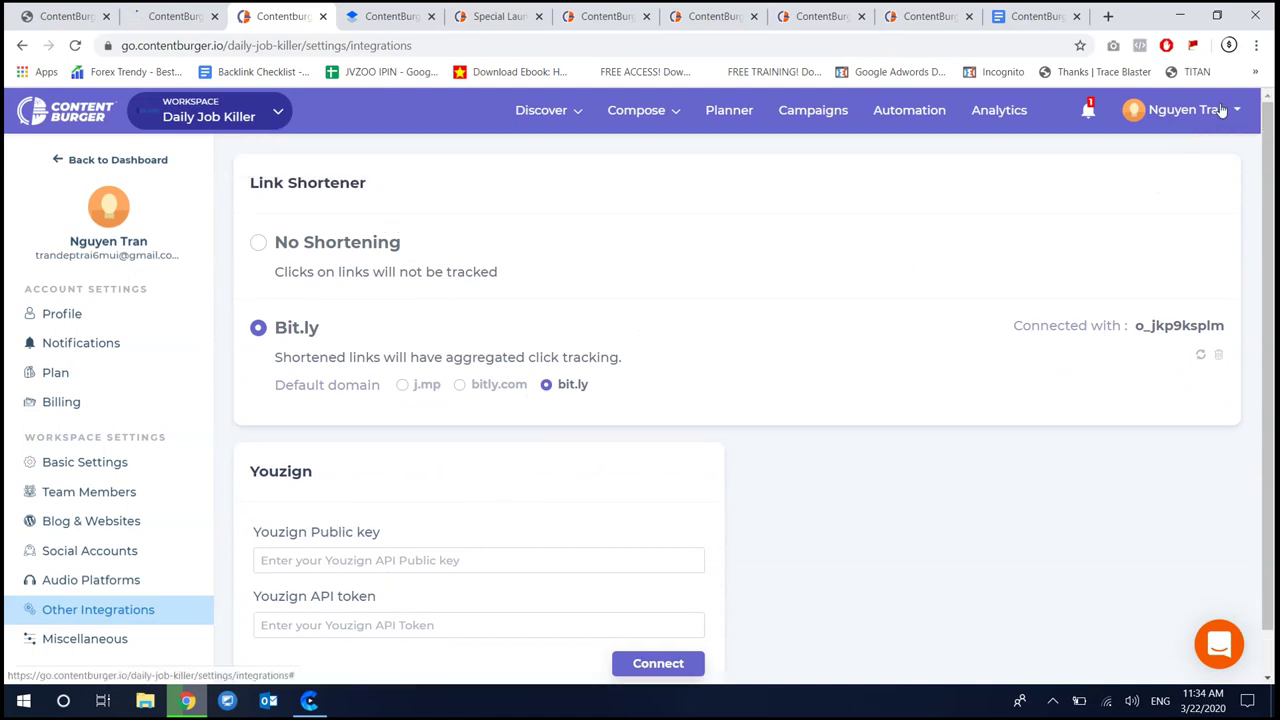
# View the audio platform connections and the miscellaneous settings for UTM tracking and saved hashtags
pyautogui.click(1185, 109)
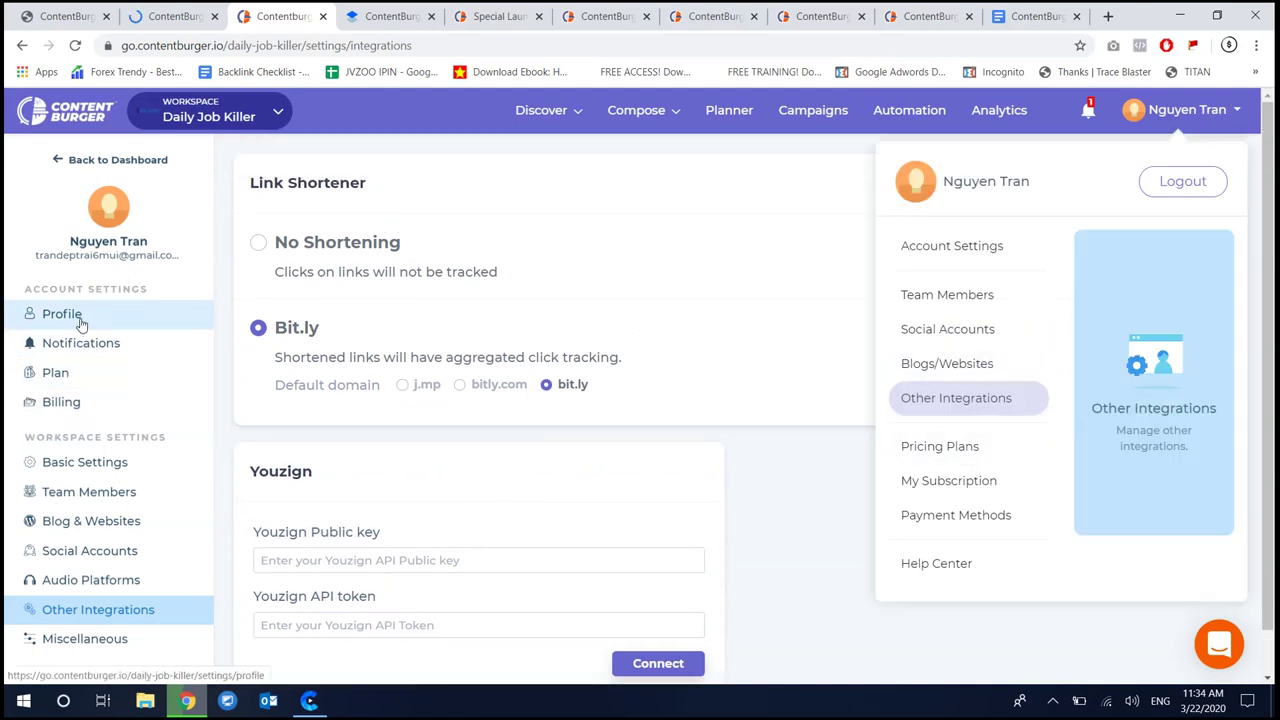
pyautogui.click(161, 636)
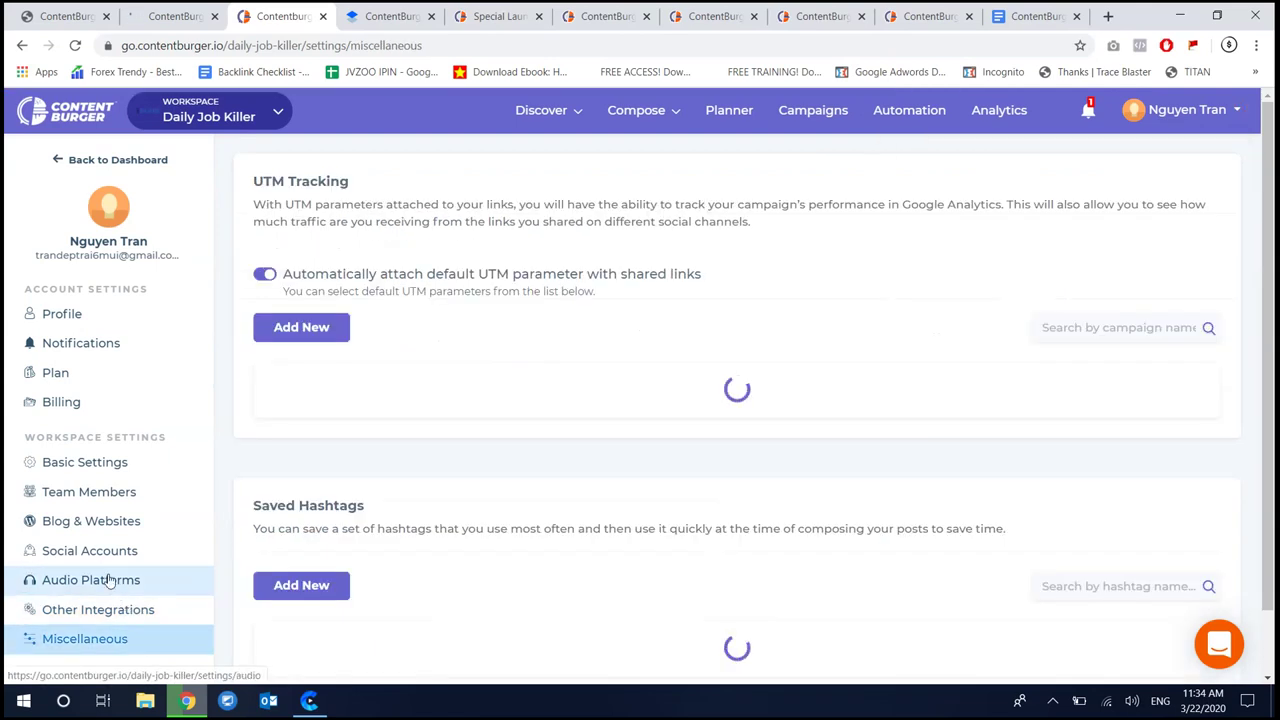
pyautogui.click(140, 580)
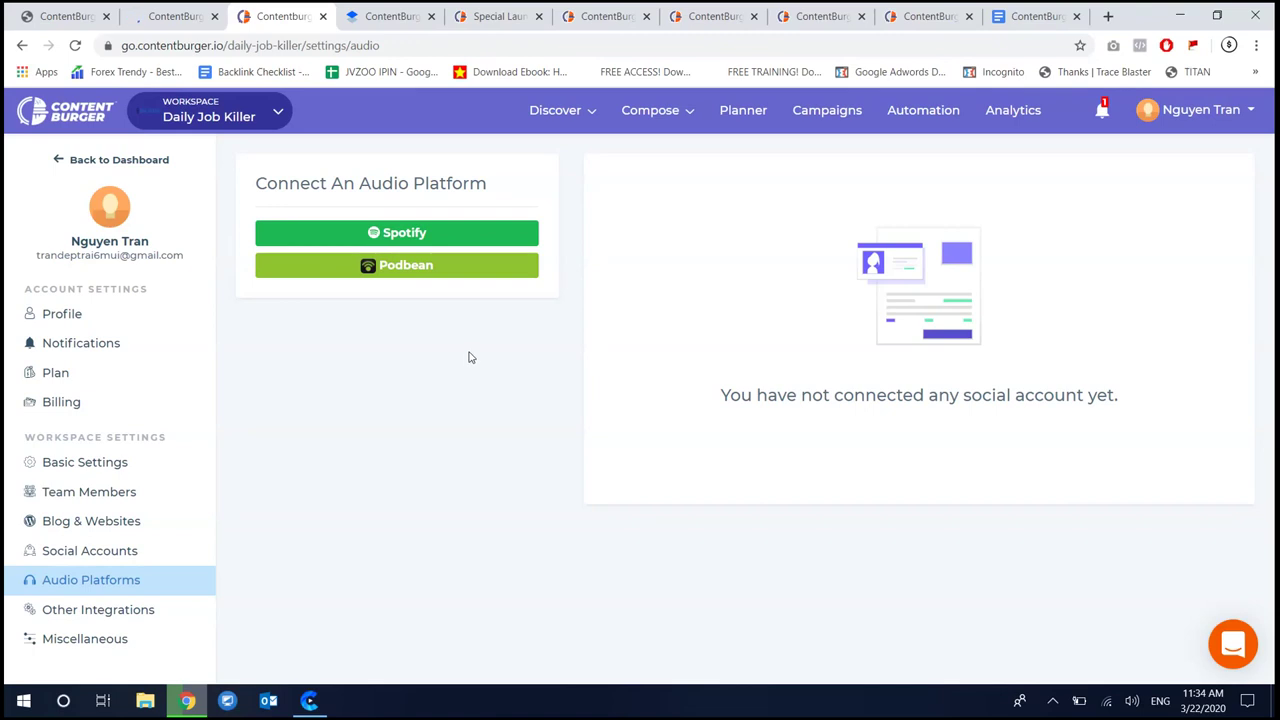
pyautogui.click(149, 639)
pyautogui.scroll(-1, 494, 366)
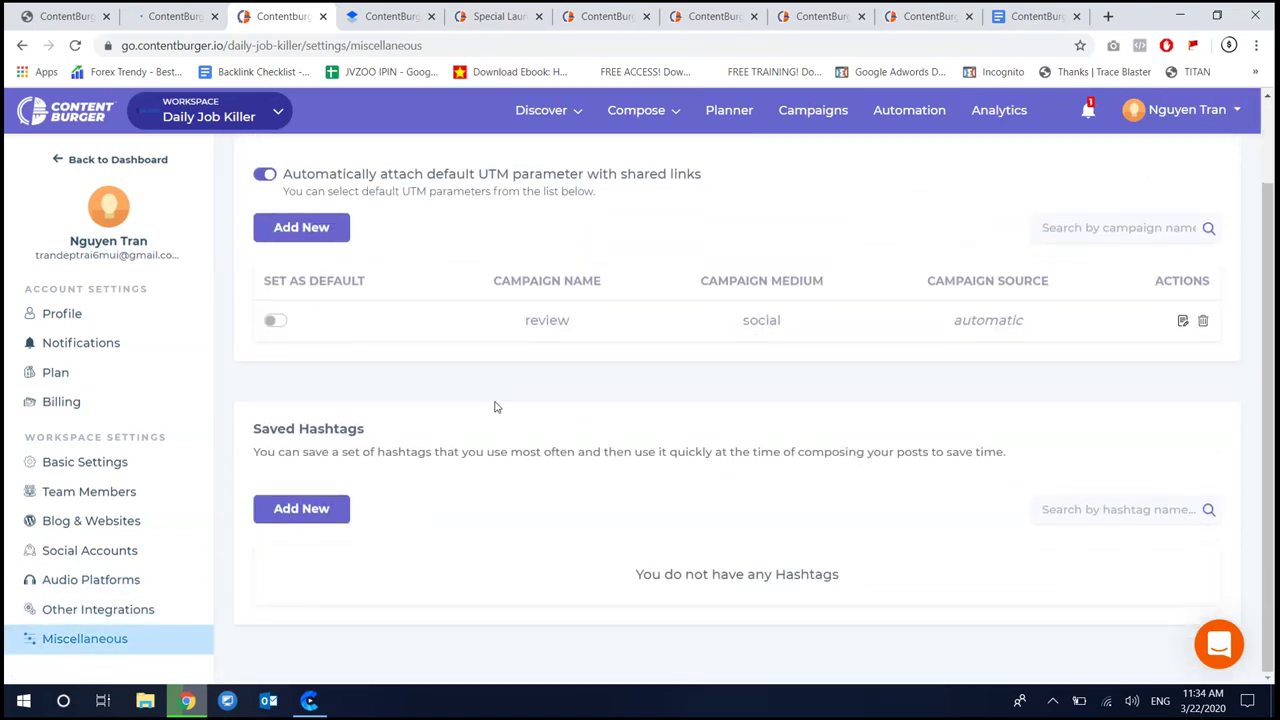
pyautogui.scroll(1, 494, 406)
# Open article discovery and look over the trending articles
pyautogui.moveTo(540, 110)
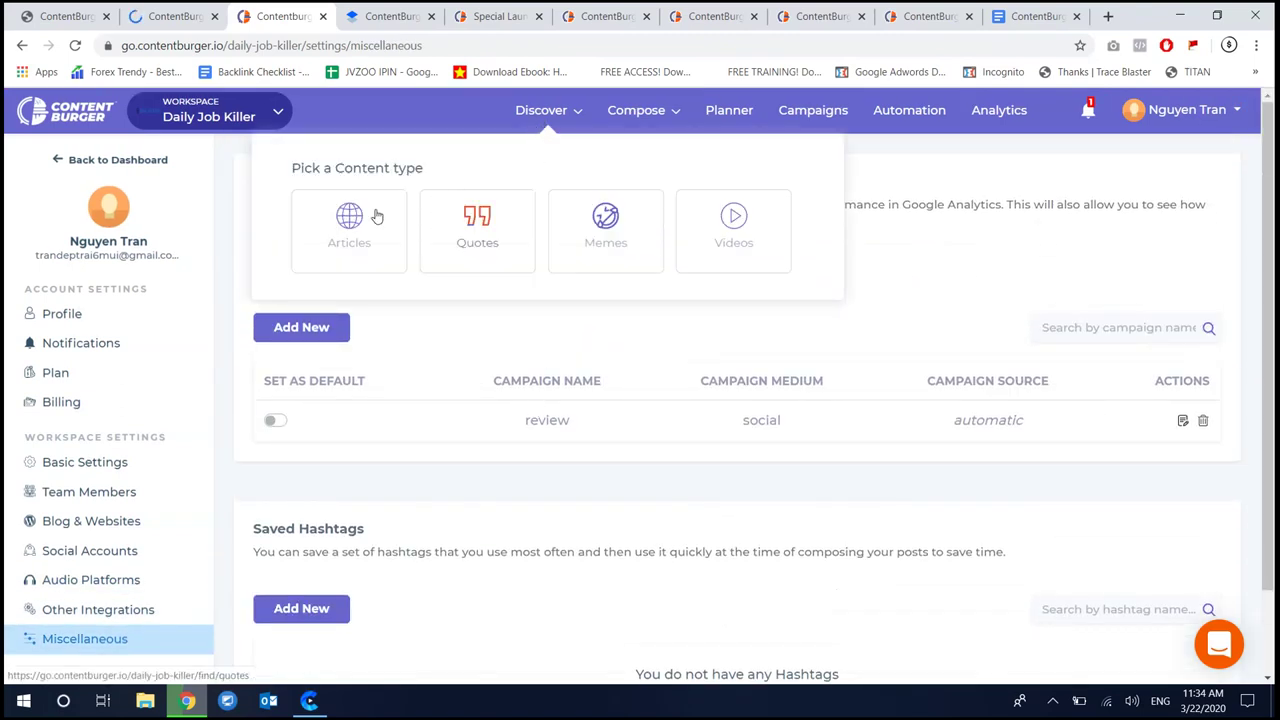
pyautogui.click(347, 224)
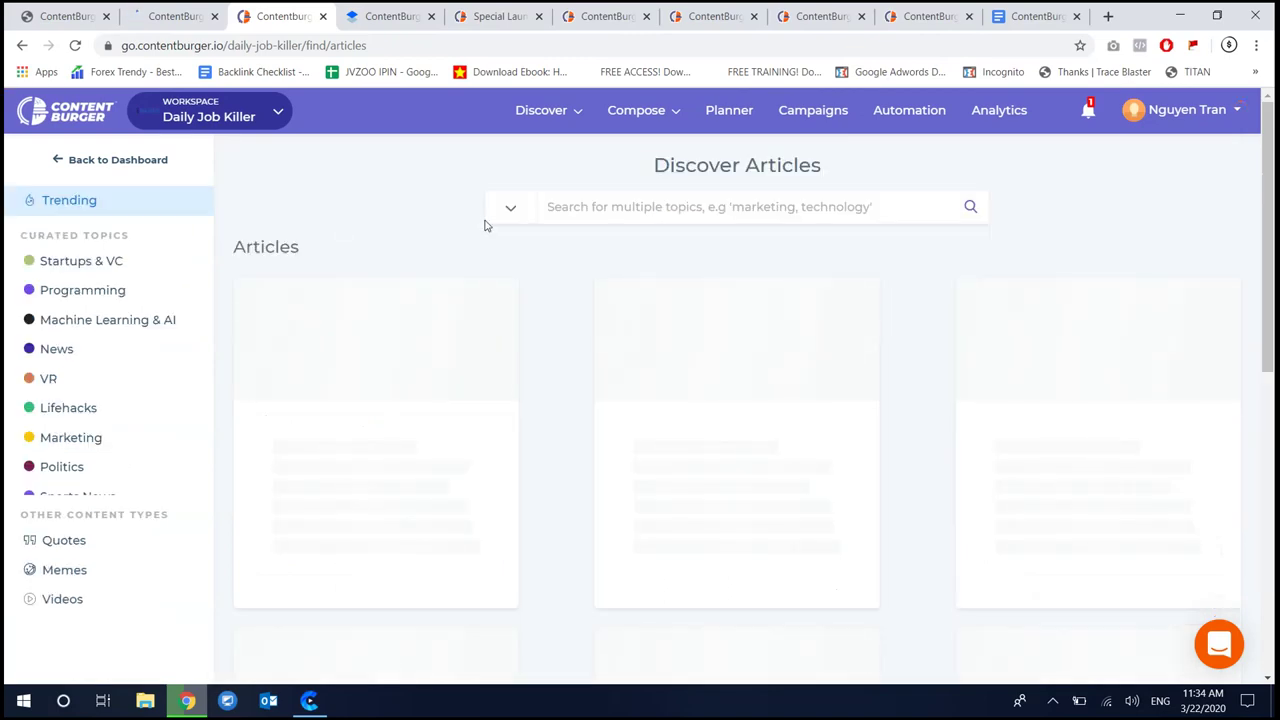
pyautogui.scroll(-4, 563, 289)
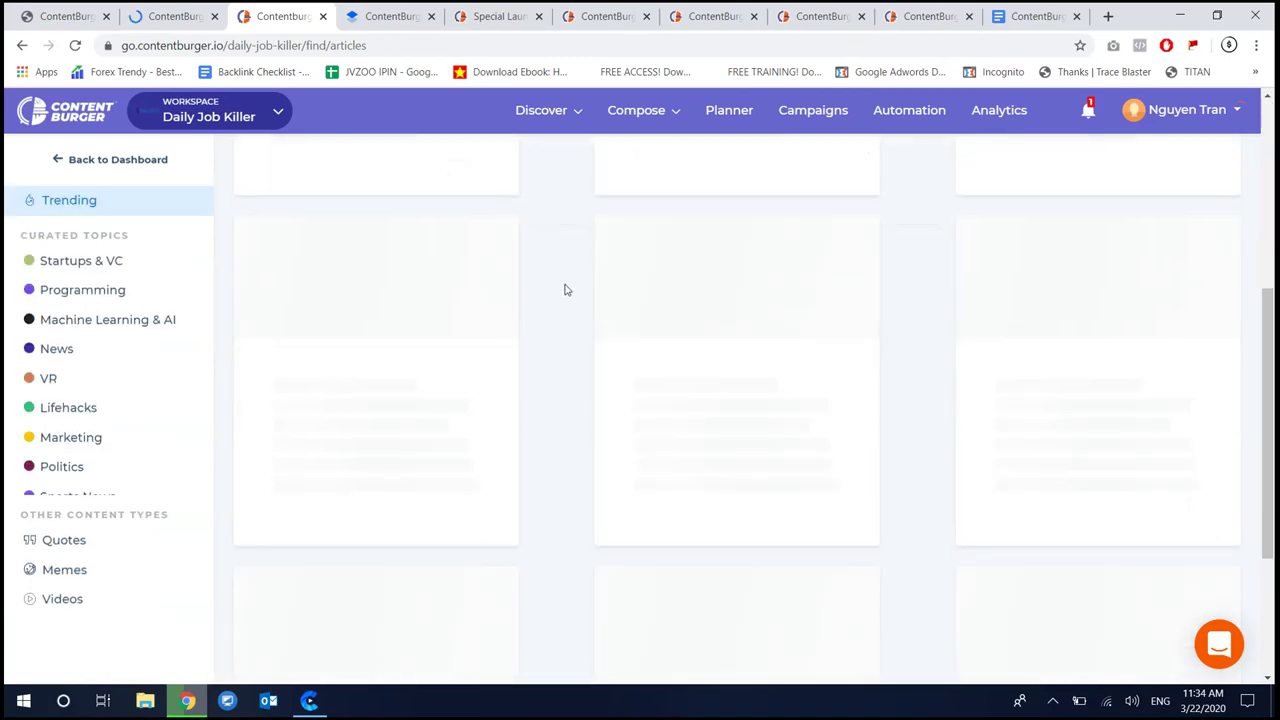
pyautogui.scroll(4, 565, 291)
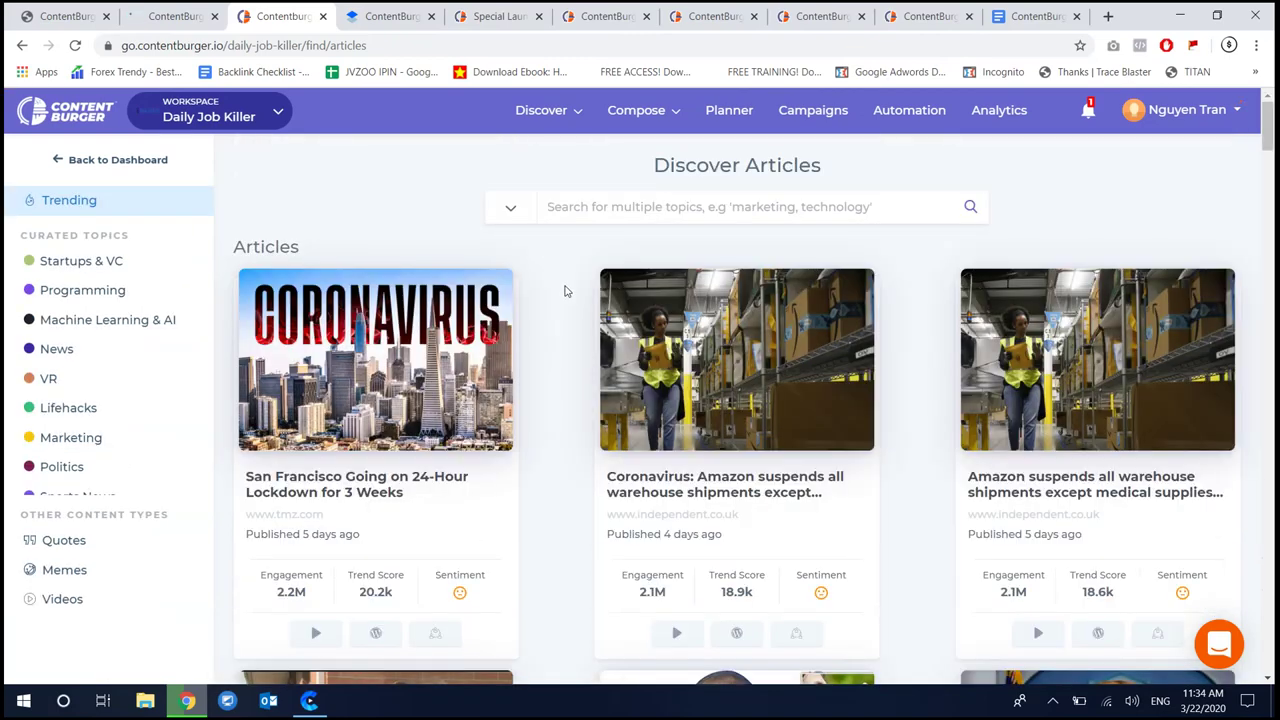
# Look over the trending articles and inspect the per-network engagement breakdown of "Coronavirus: Why You Must Act Now"
pyautogui.scroll(-5, 571, 295)
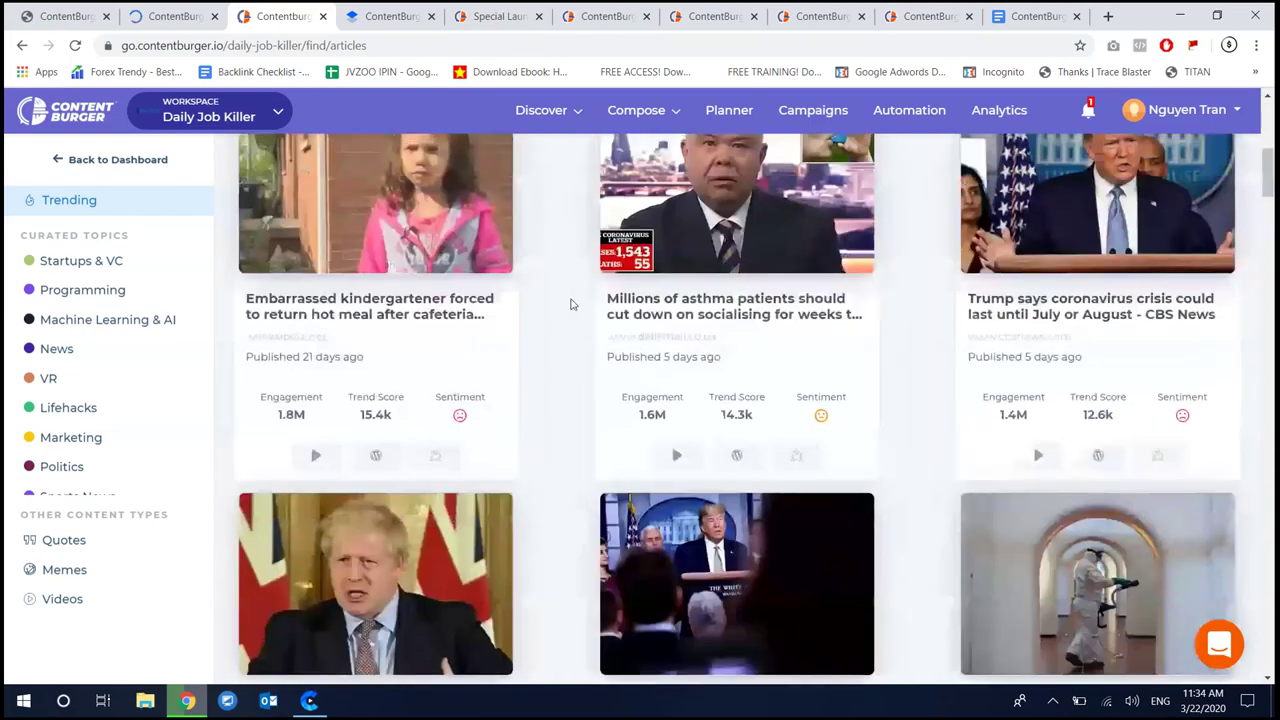
pyautogui.scroll(5, 573, 304)
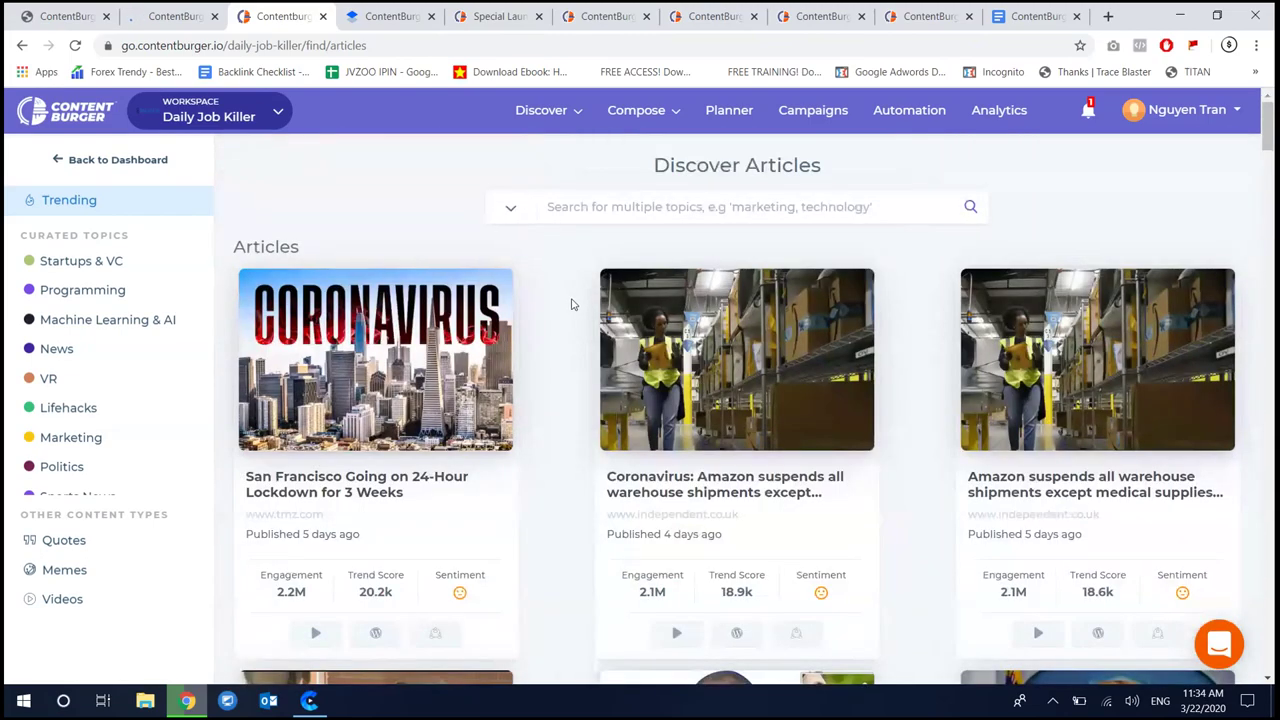
pyautogui.scroll(-5, 571, 304)
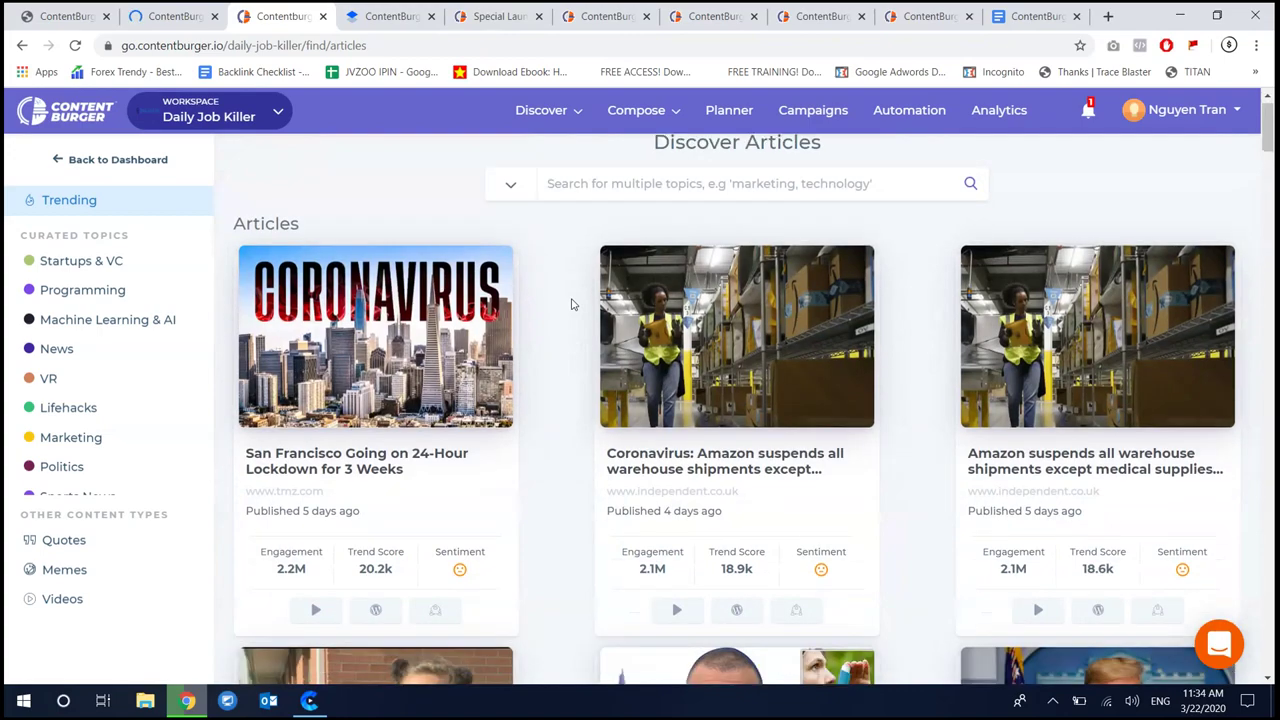
pyautogui.scroll(-5, 571, 304)
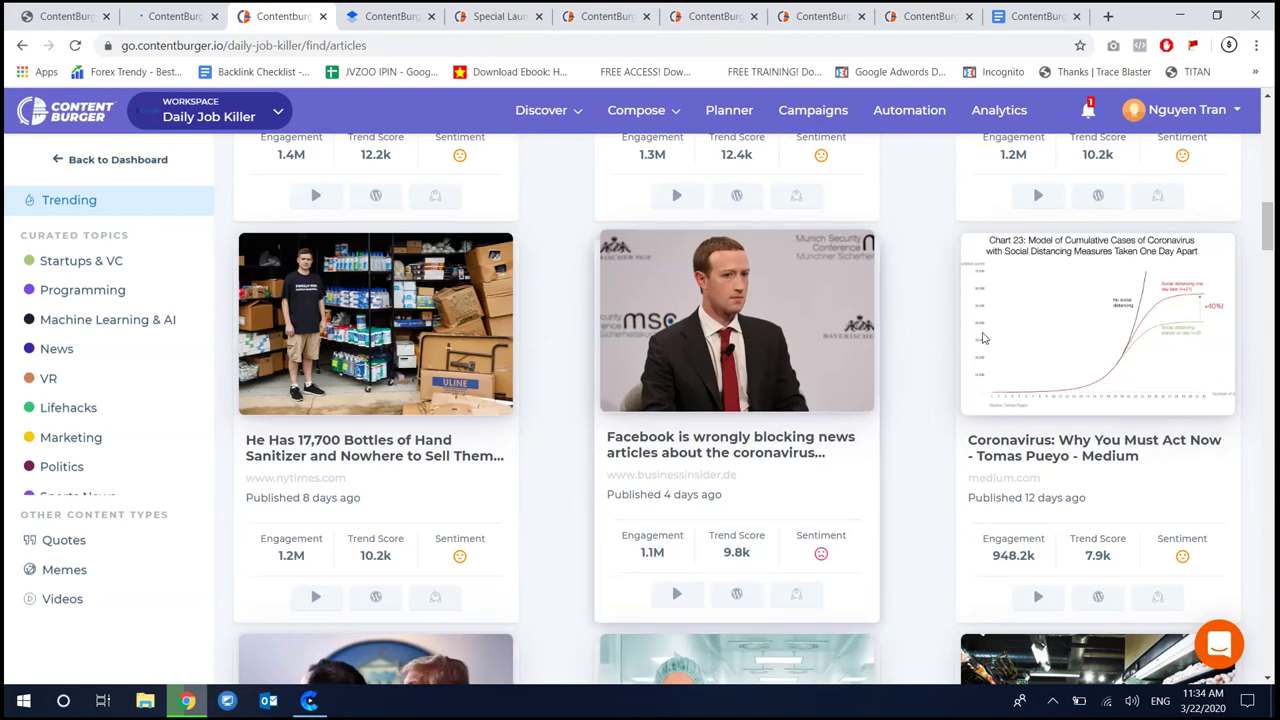
pyautogui.moveTo(1006, 545)
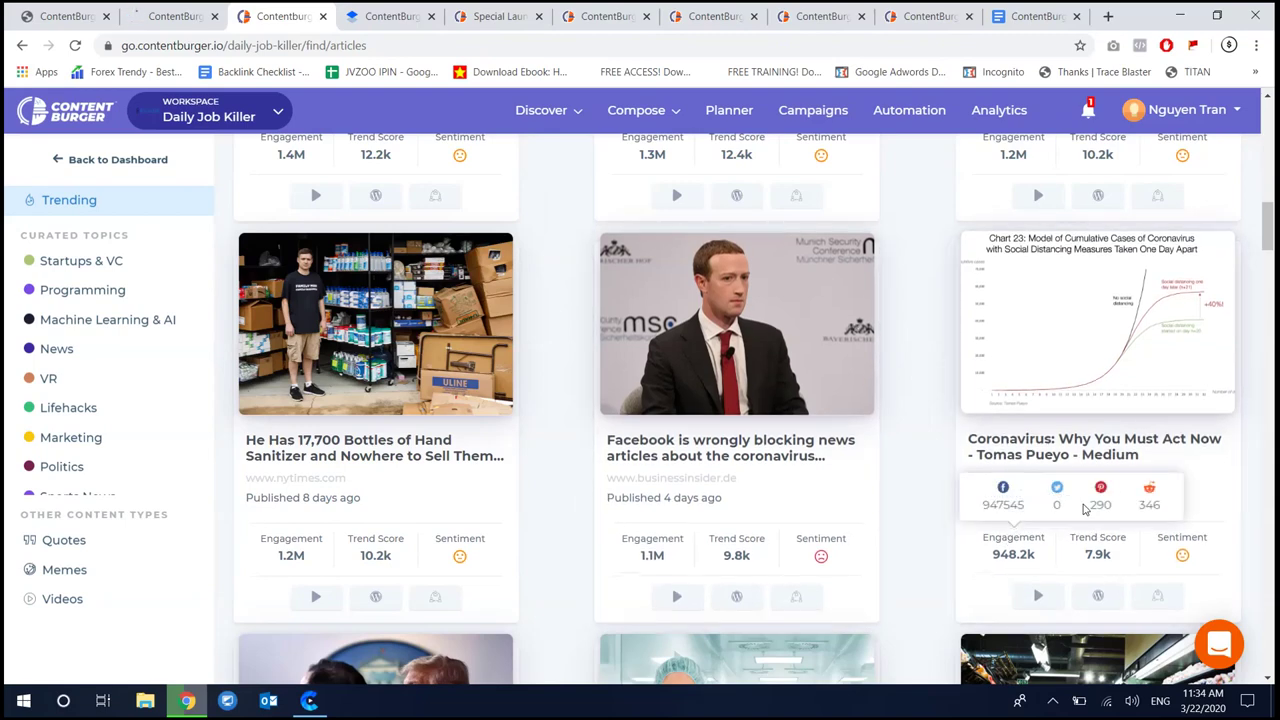
pyautogui.moveTo(984, 511); pyautogui.dragTo(1107, 501)
pyautogui.click(1009, 504)
pyautogui.click(1140, 503)
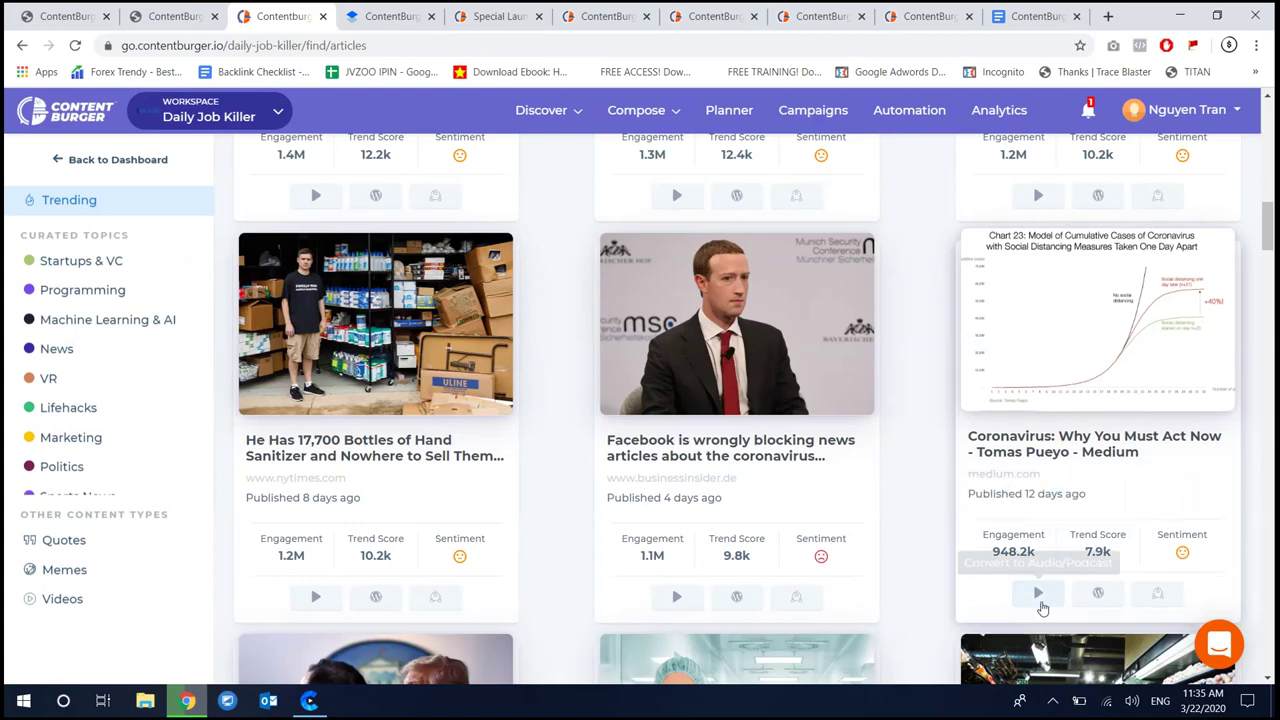
# Try converting the "Coronavirus: Why You Must Act Now" article to audio, look over its imported text, and return to article discovery
pyautogui.rightClick(1040, 597)
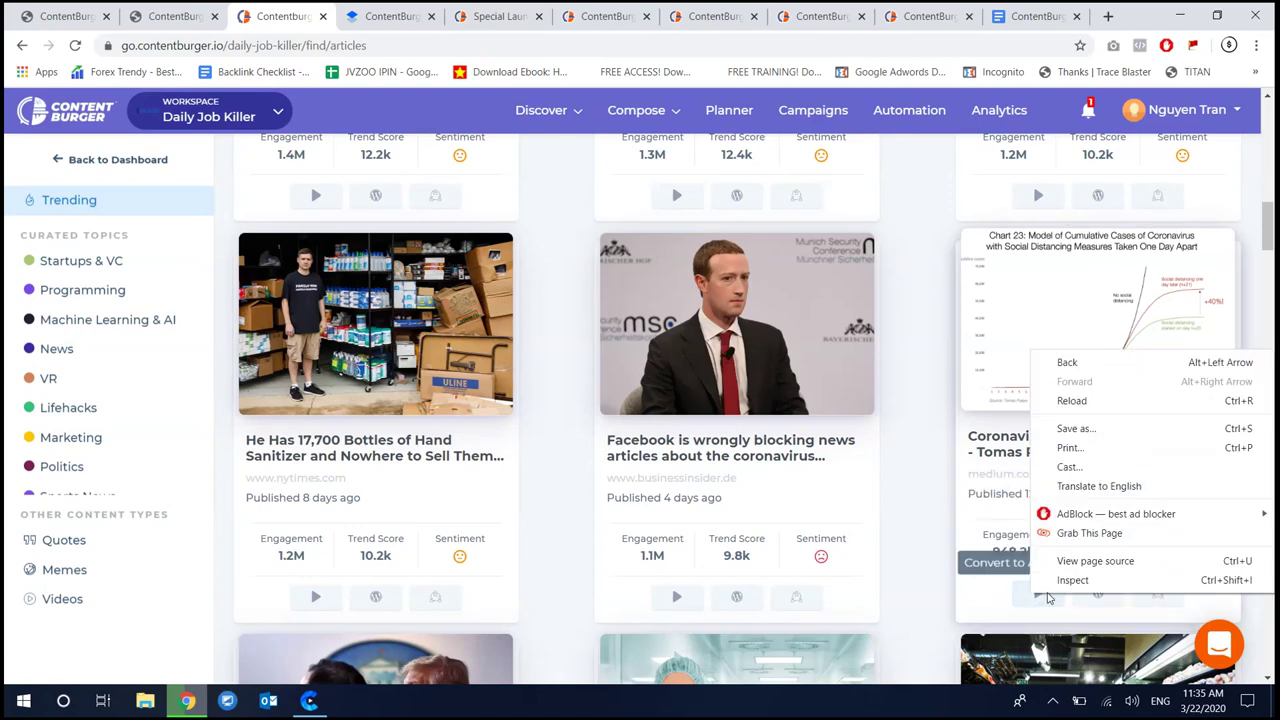
pyautogui.press('Escape')
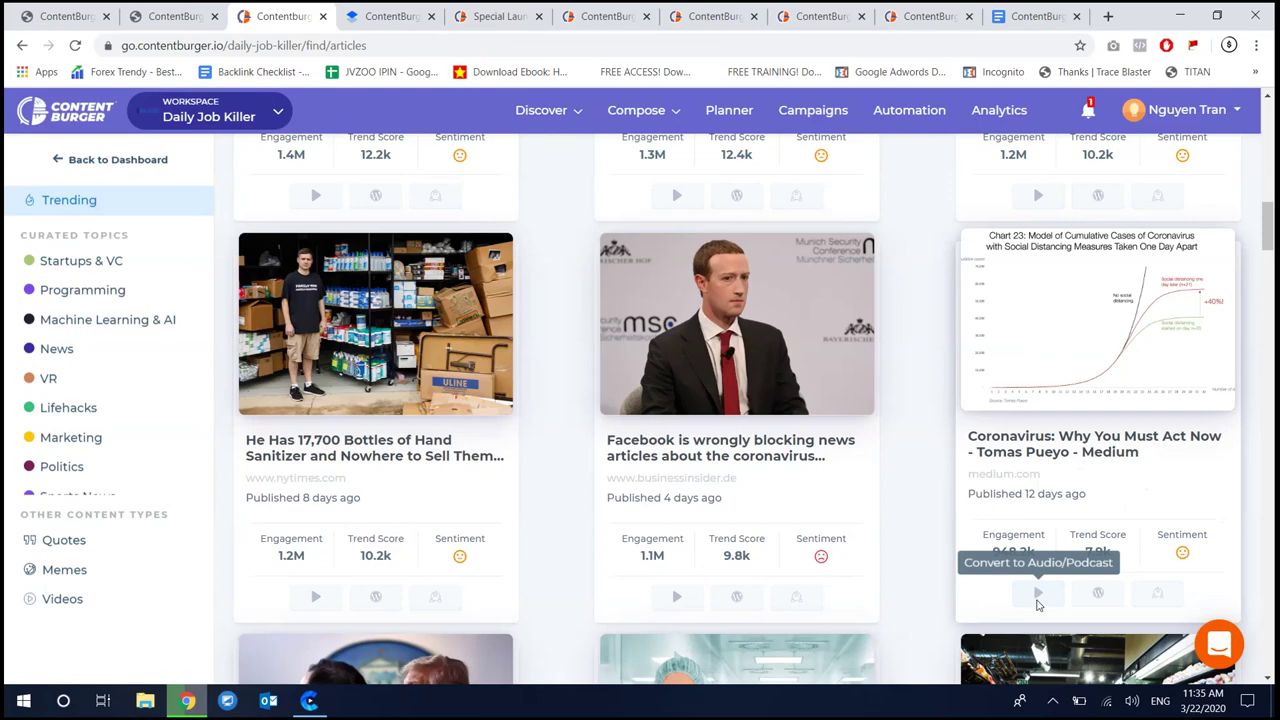
pyautogui.click(1038, 594)
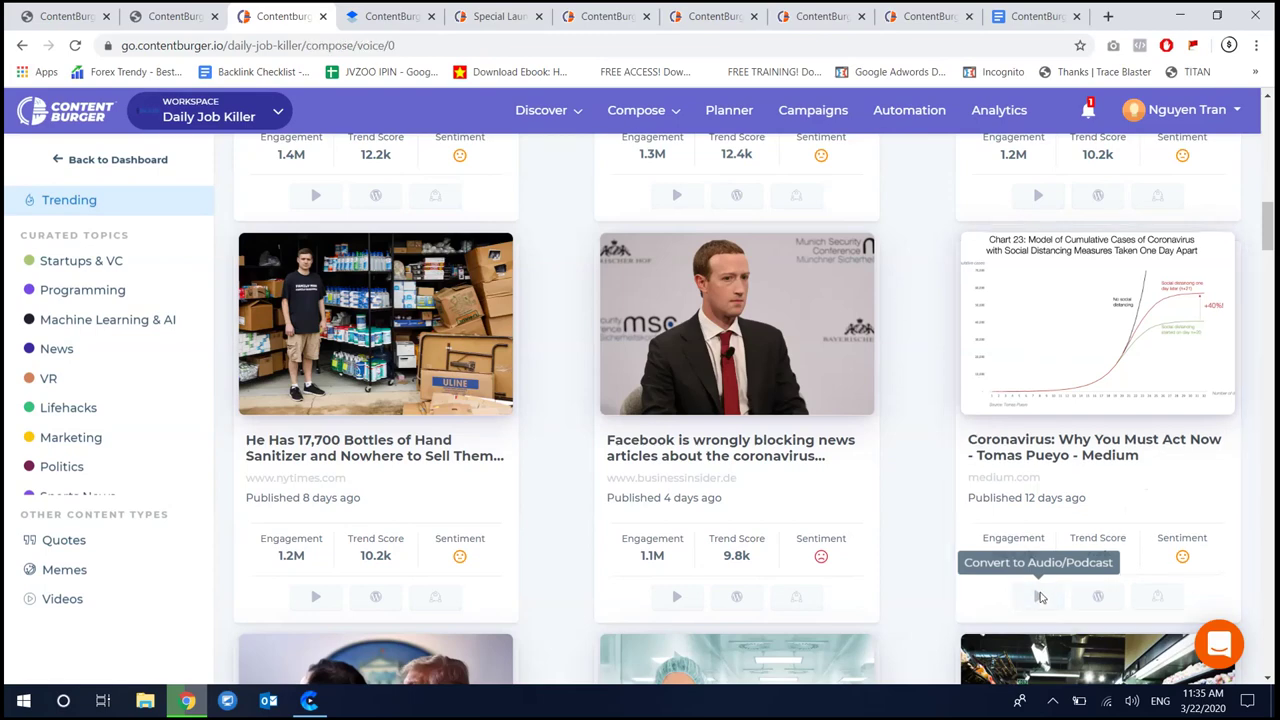
pyautogui.scroll(-8, 505, 343)
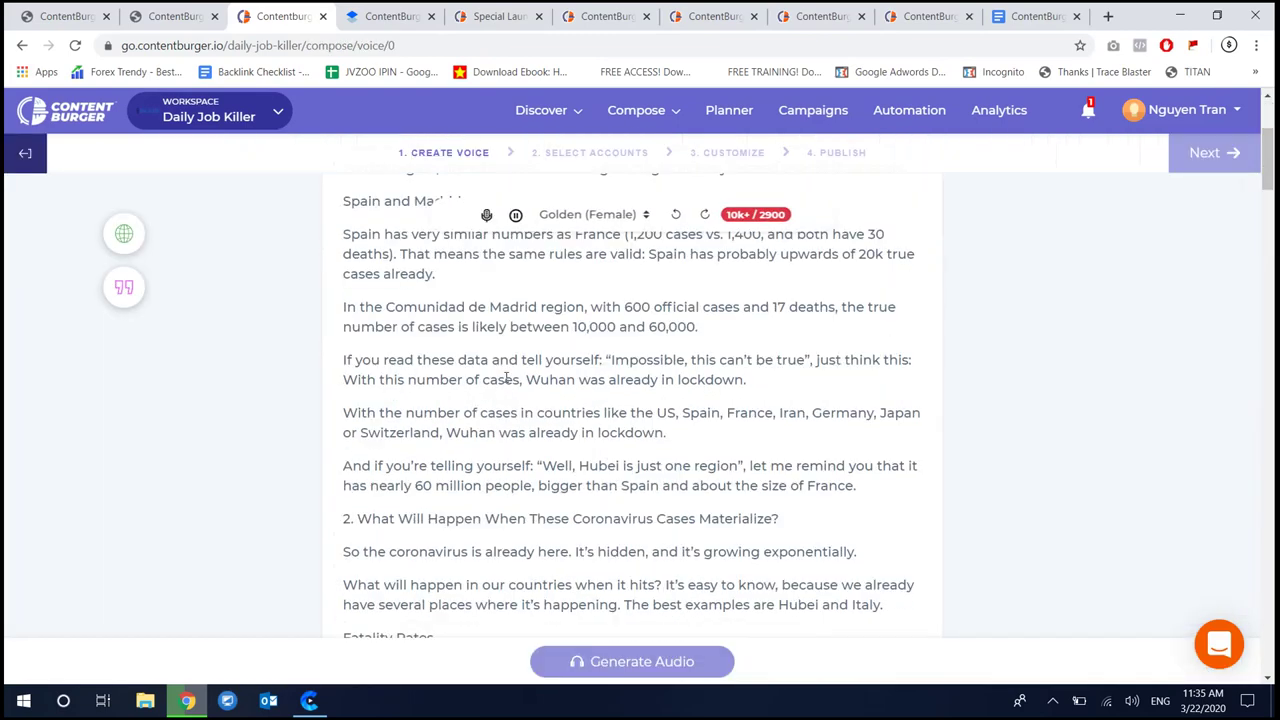
pyautogui.click(22, 46)
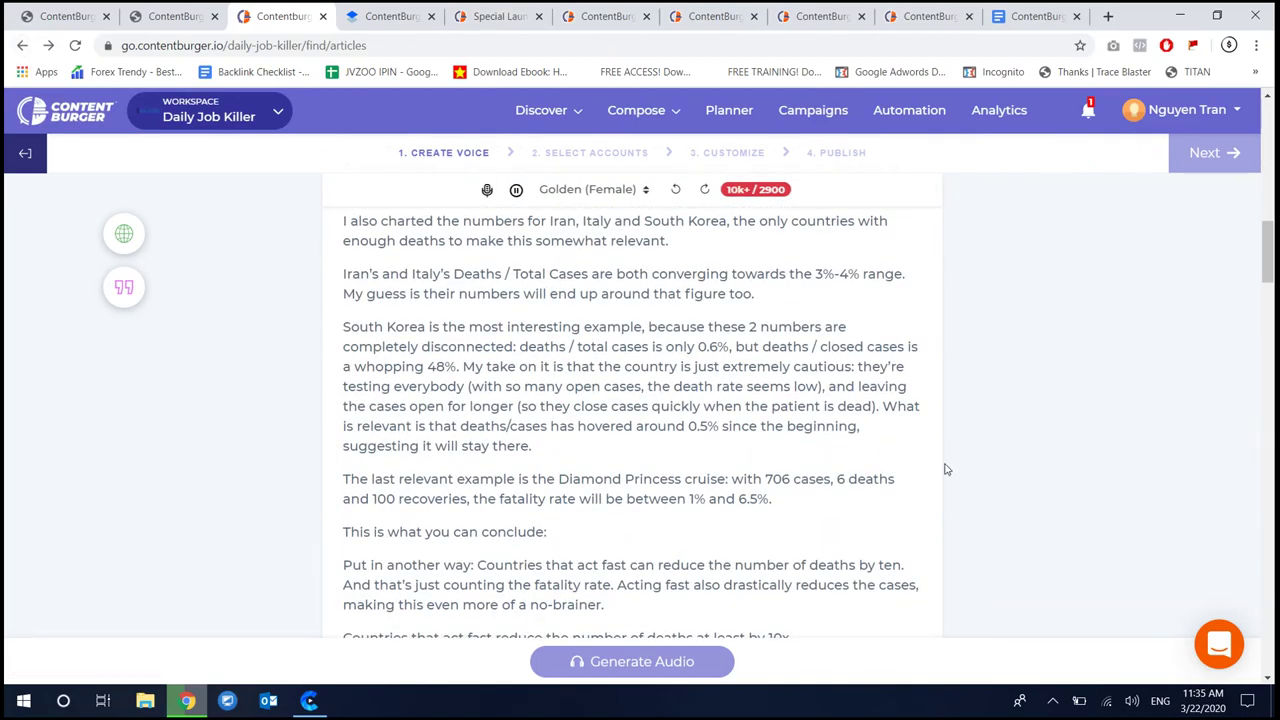
# Try converting the article listing education companies with free subscriptions to audio, and exit the voice composer to the dashboard
pyautogui.scroll(-8, 636, 476)
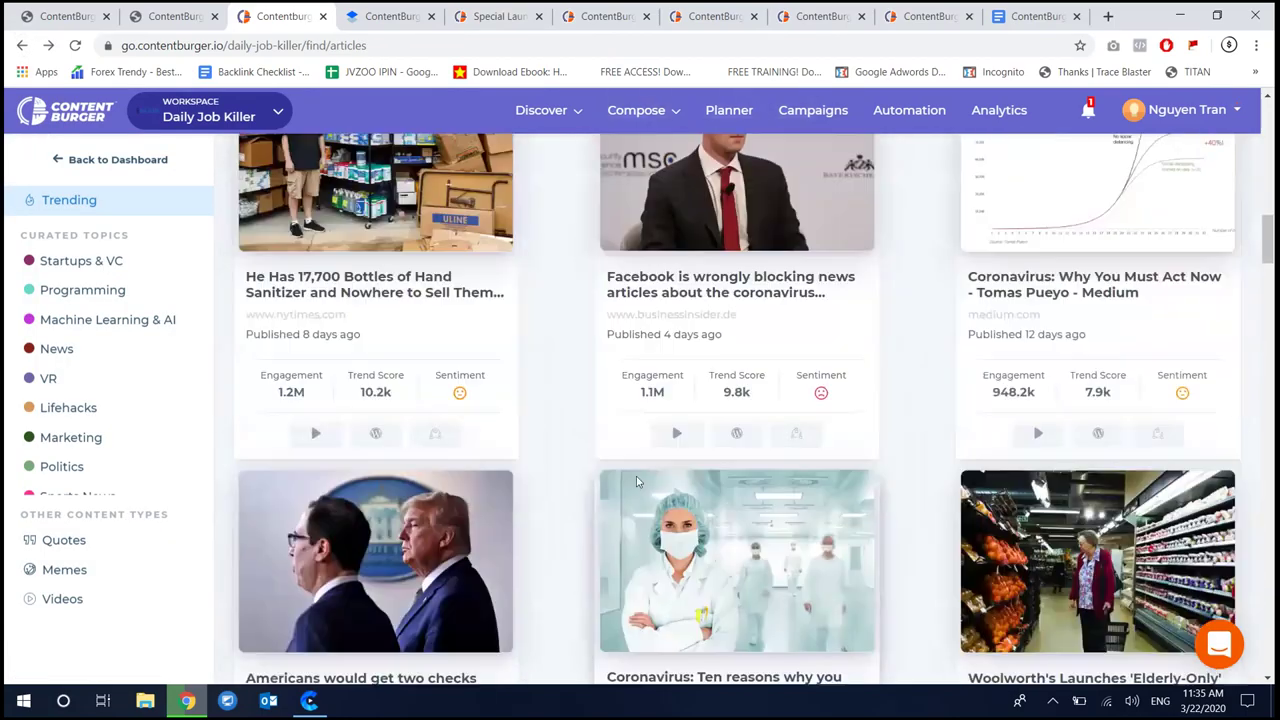
pyautogui.scroll(-3, 711, 487)
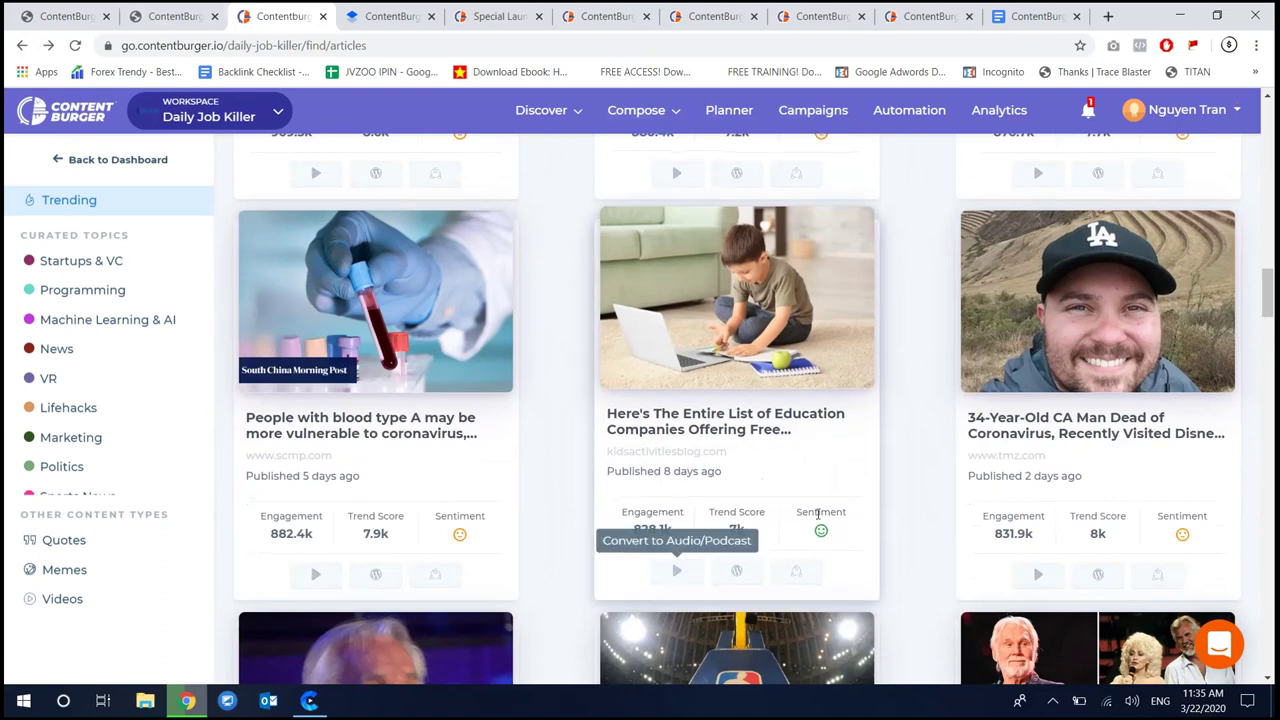
pyautogui.moveTo(821, 545)
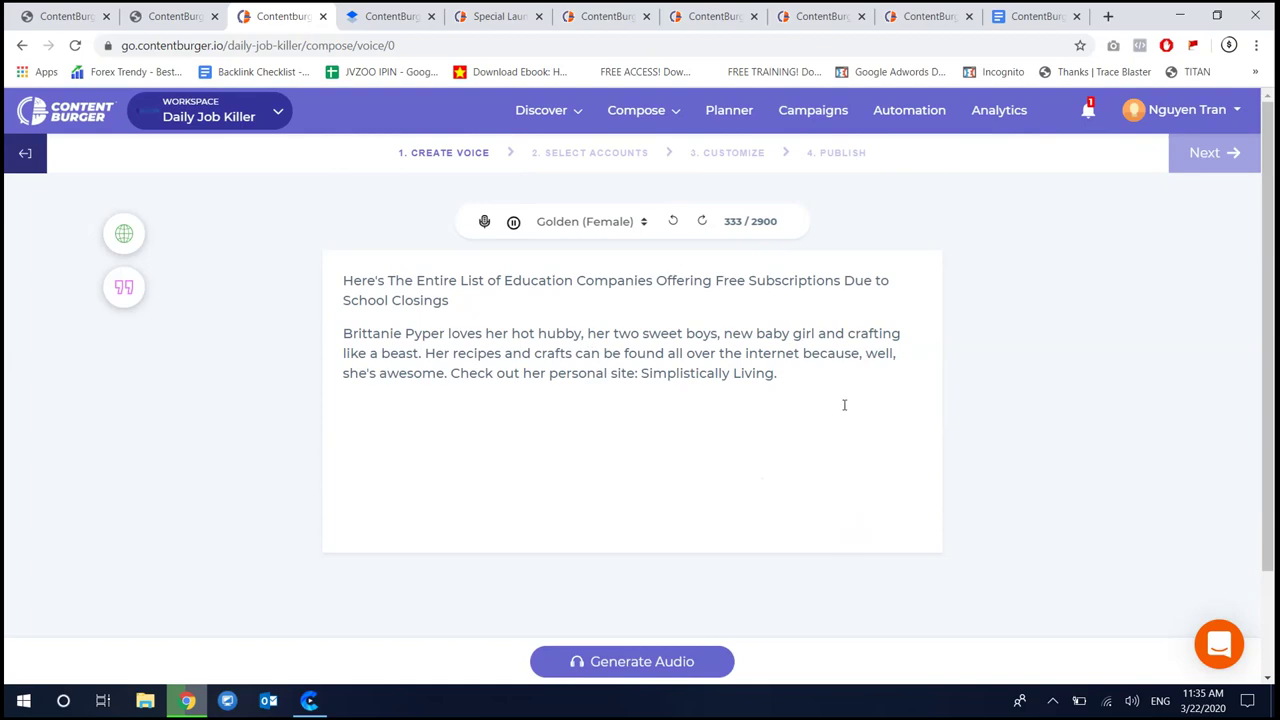
pyautogui.click(25, 153)
pyautogui.scroll(-5, 820, 350)
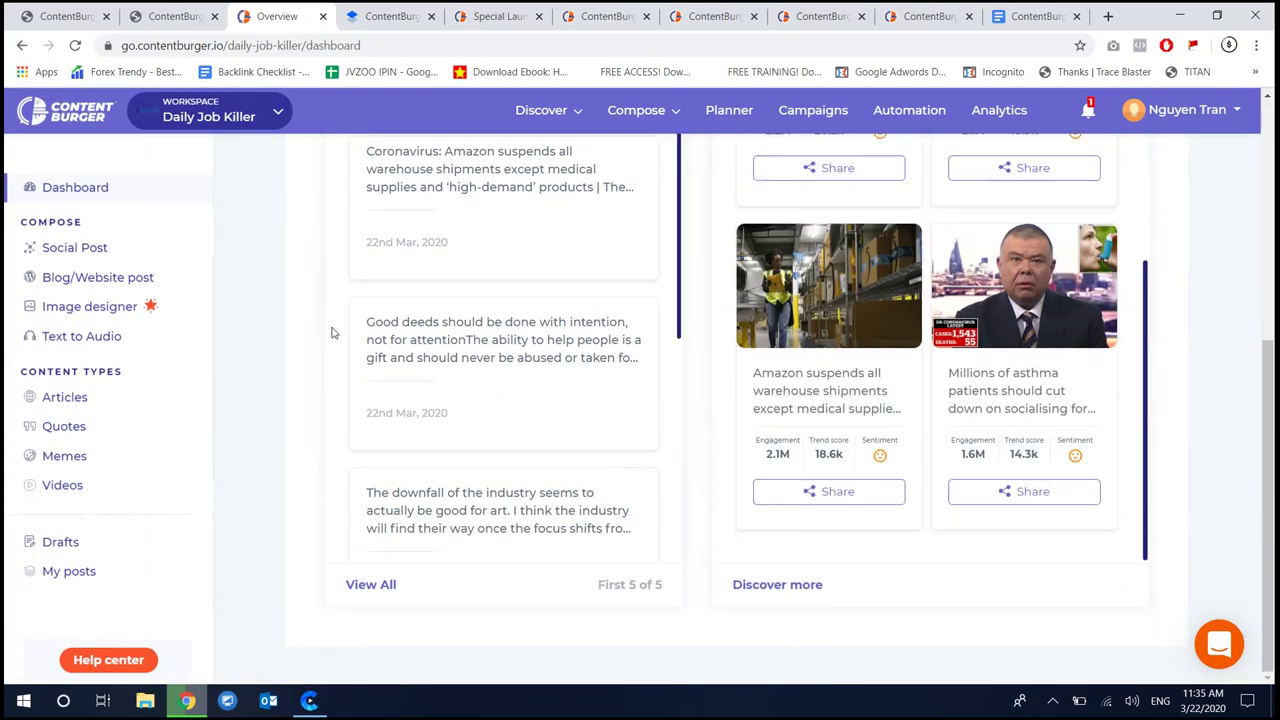
pyautogui.scroll(5, 332, 333)
# Search article discovery for "diet" using the advanced filters Last 7 Days, English and Most Shared
pyautogui.click(543, 115)
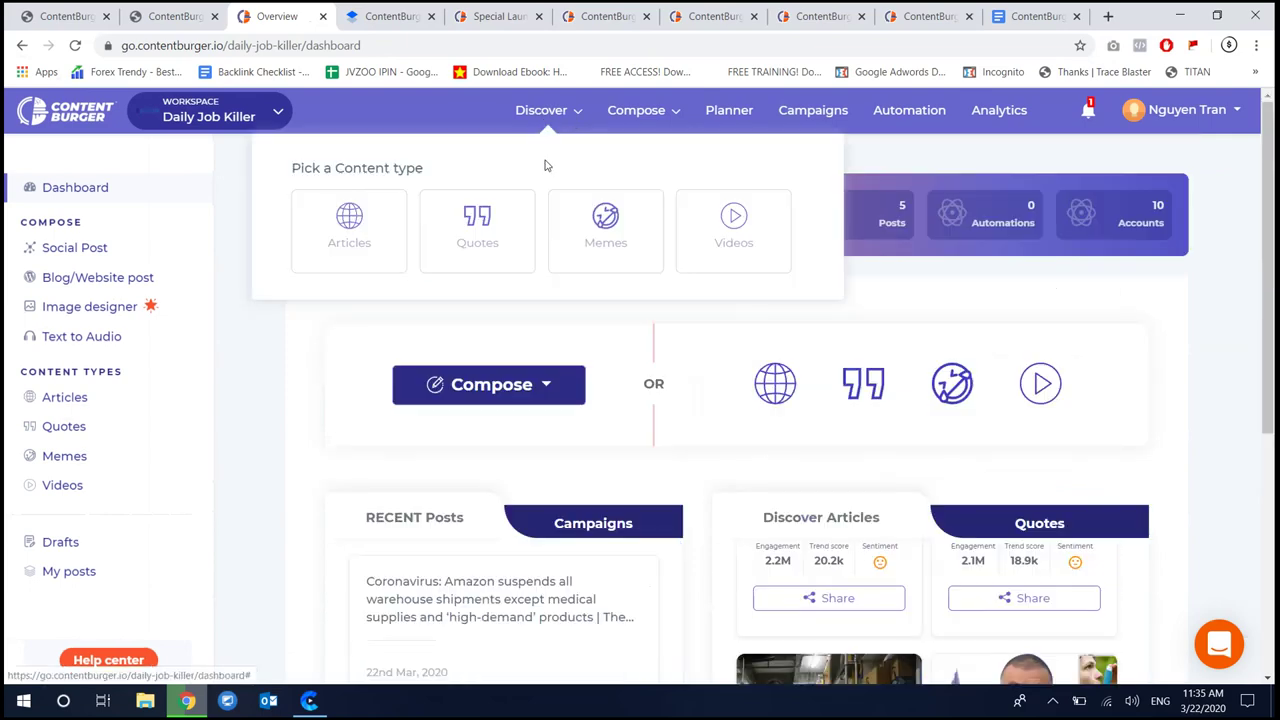
pyautogui.click(349, 218)
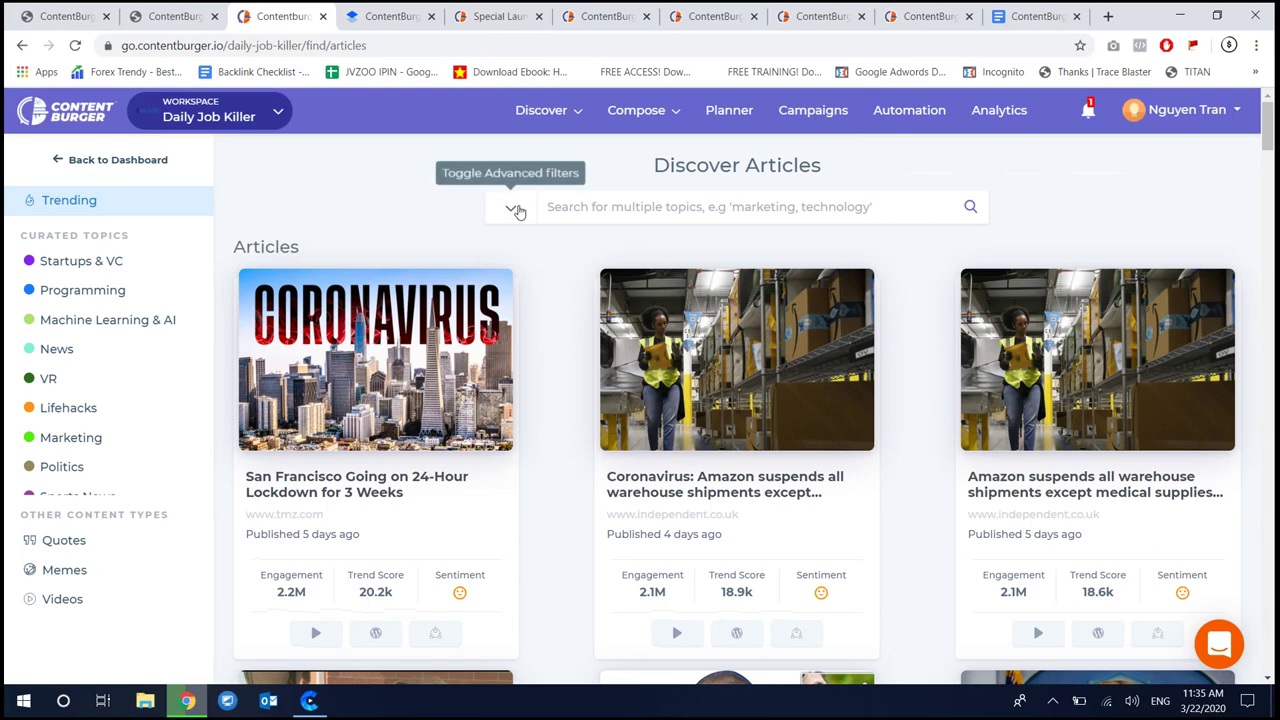
pyautogui.click(510, 207)
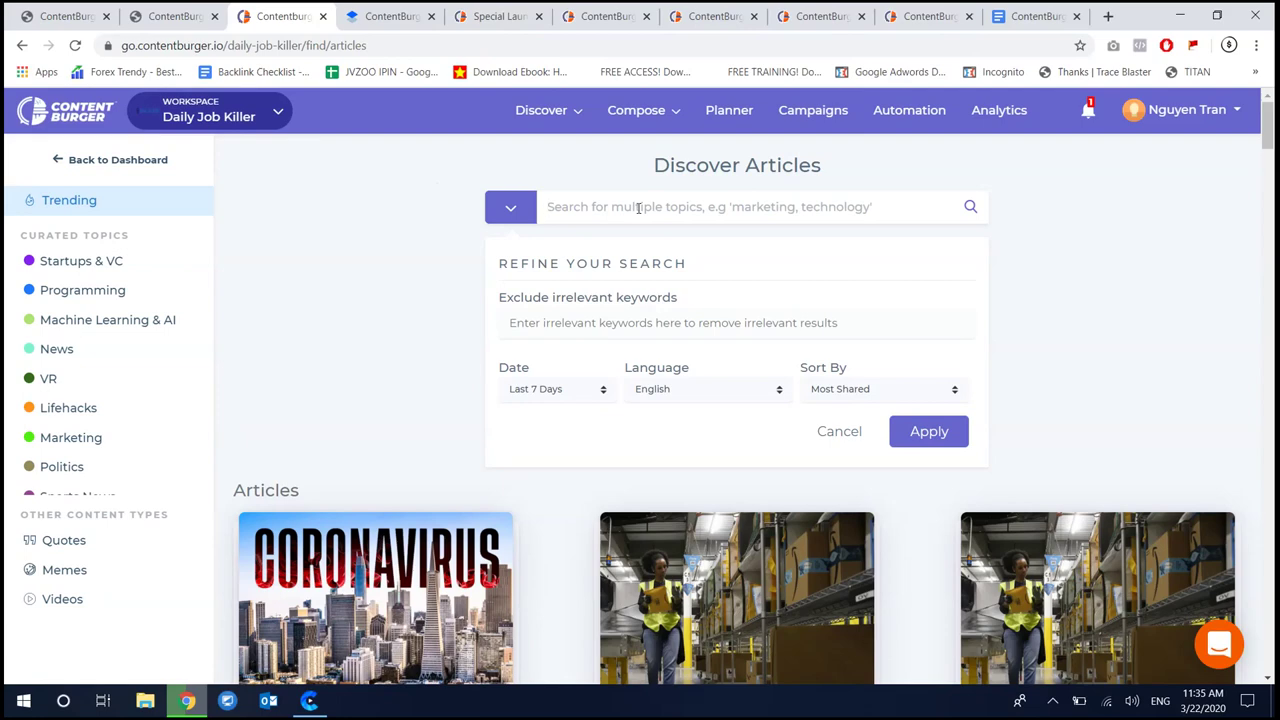
pyautogui.click(638, 207)
pyautogui.write('diet')
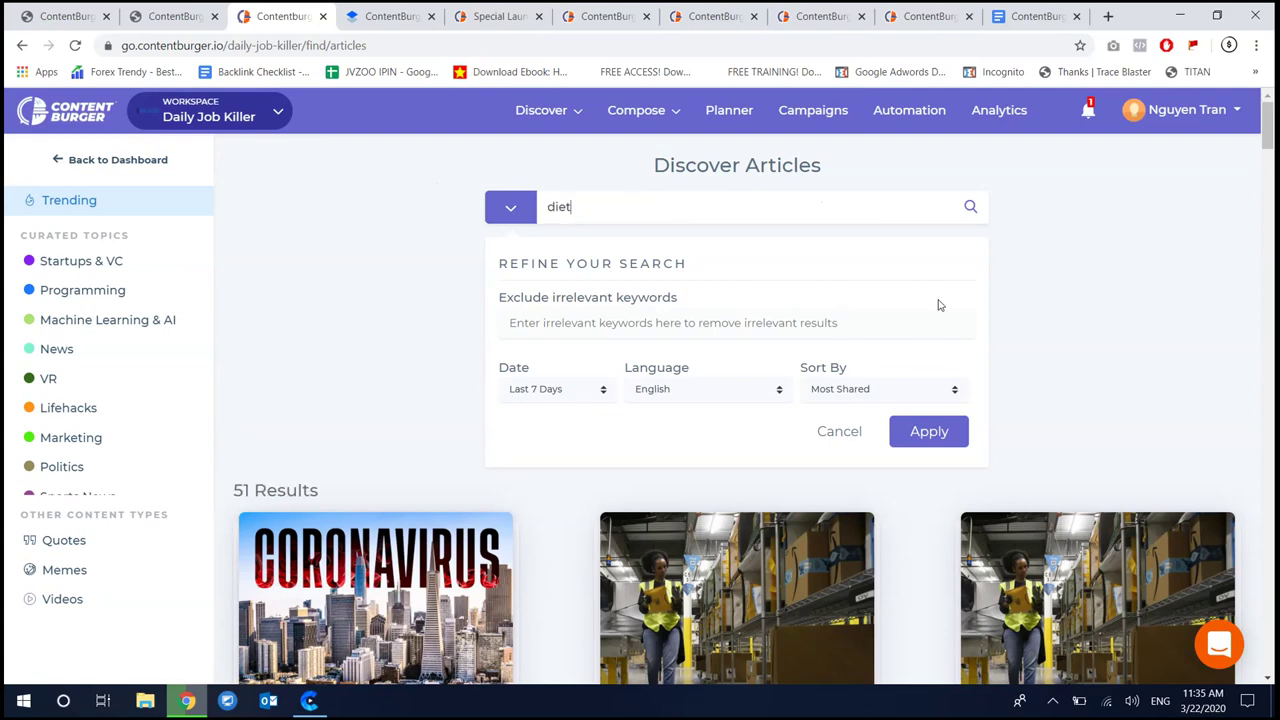
pyautogui.click(940, 430)
# Browse the articles found for the diet search
pyautogui.scroll(-1, 449, 268)
pyautogui.scroll(-2, 449, 268)
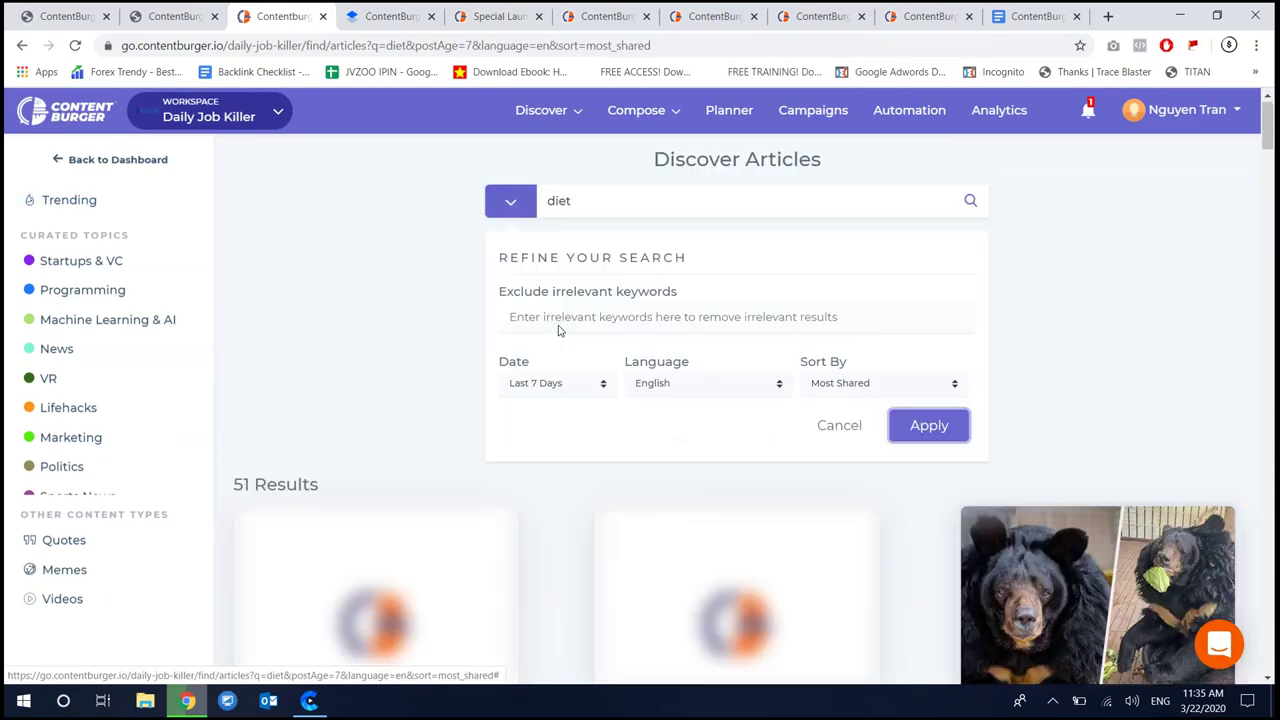
pyautogui.scroll(-4, 559, 330)
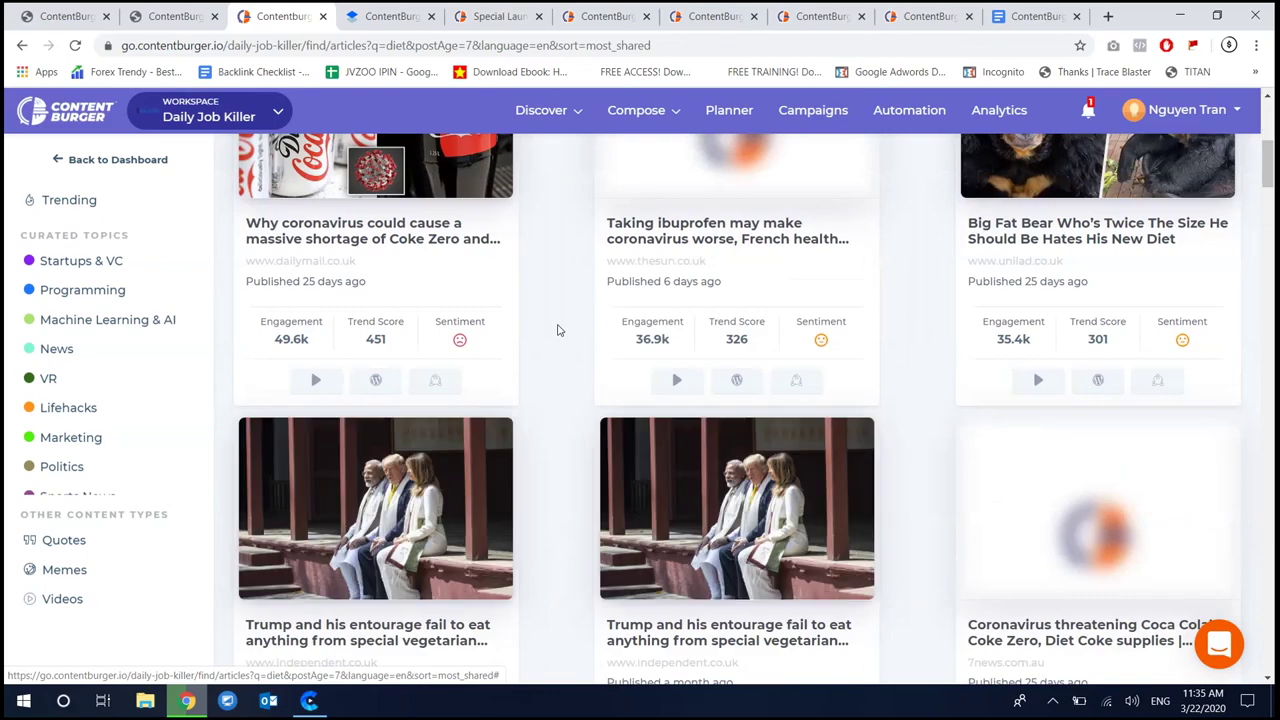
pyautogui.scroll(2, 559, 330)
pyautogui.scroll(-6, 559, 330)
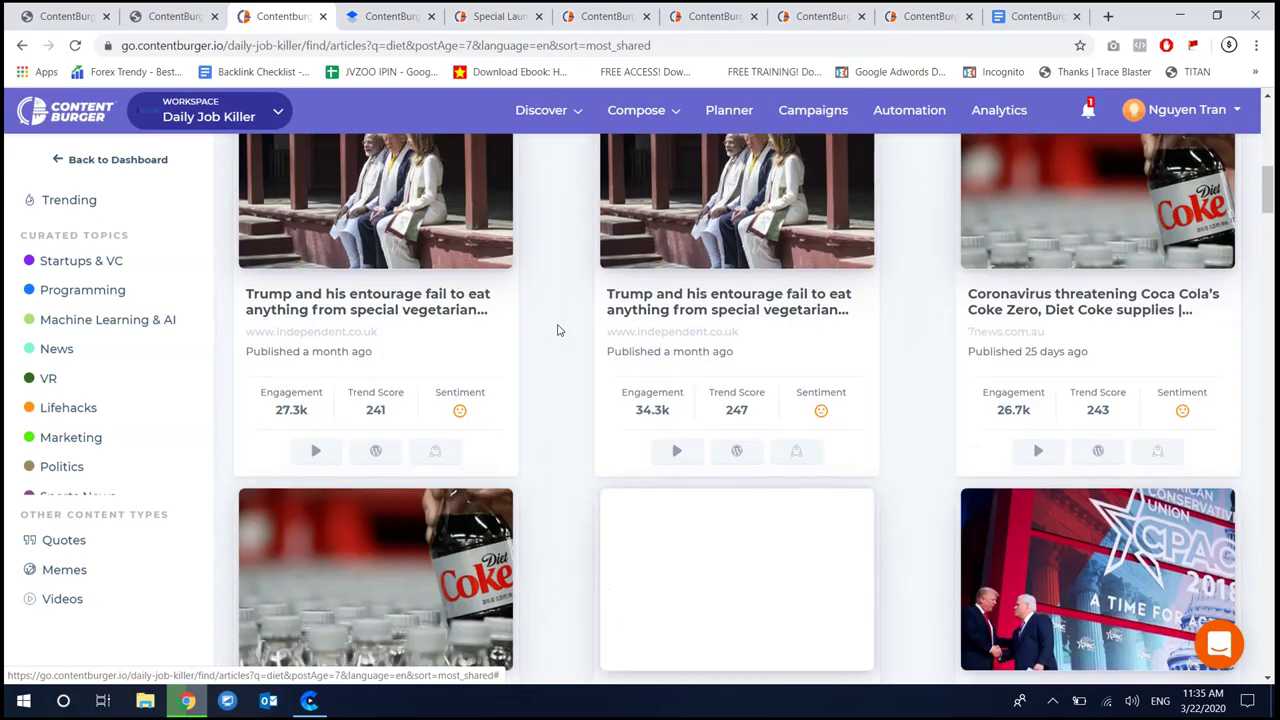
pyautogui.scroll(10, 612, 360)
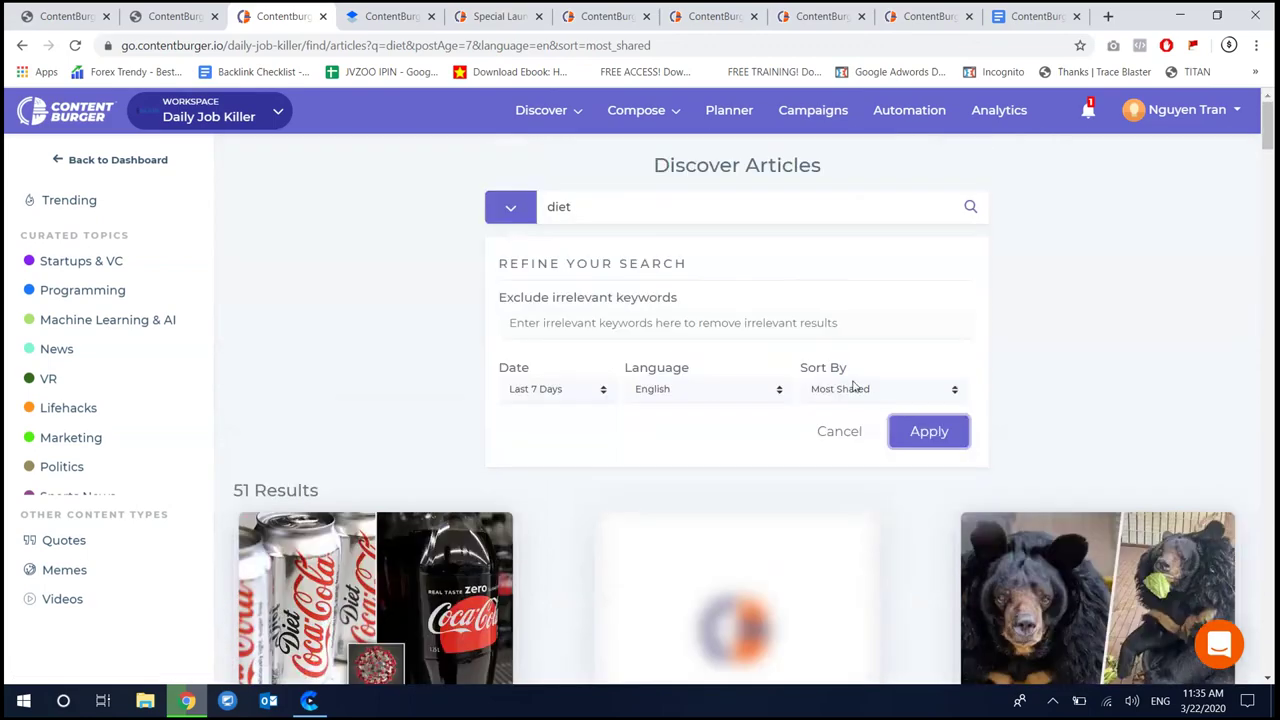
# View the date, language and sort order options for refining the diet search
pyautogui.click(604, 389)
pyautogui.click(709, 403)
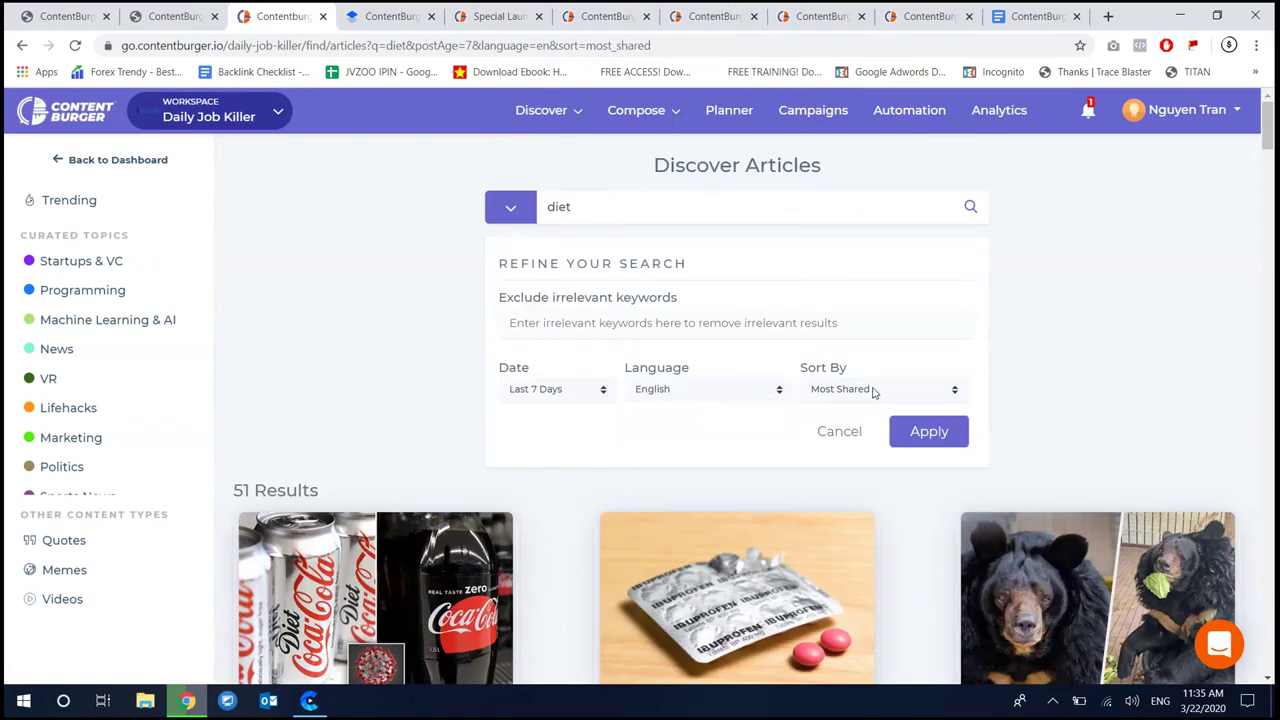
pyautogui.click(872, 390)
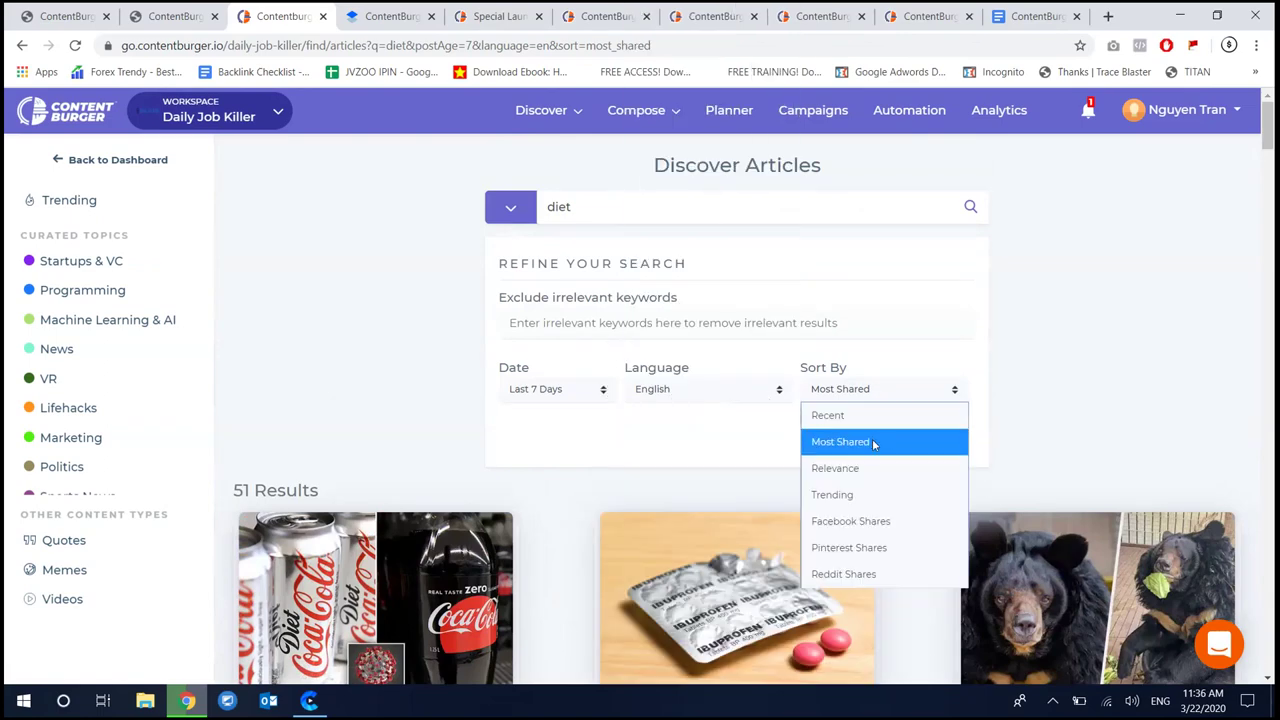
pyautogui.click(825, 495)
# Find "The Diet Industrial Complex Got Me" article among the diet results and convert it to audio/podcast
pyautogui.scroll(-9, 604, 446)
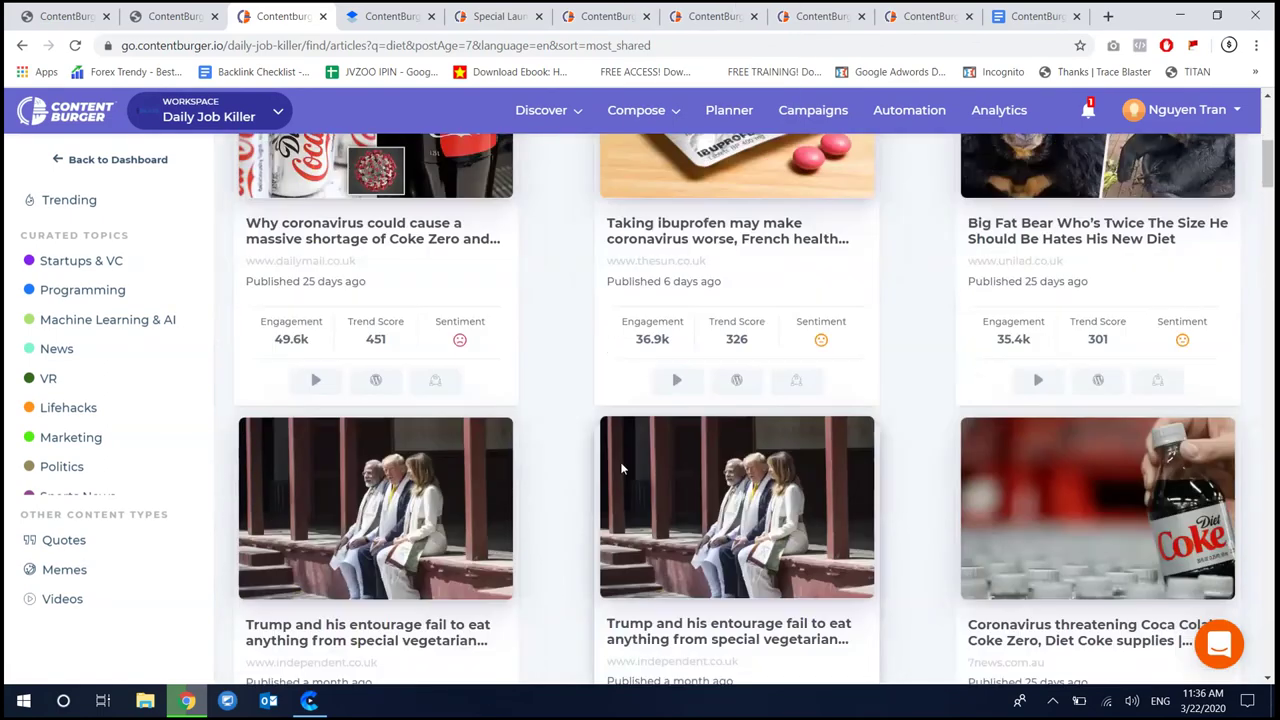
pyautogui.scroll(-10, 594, 432)
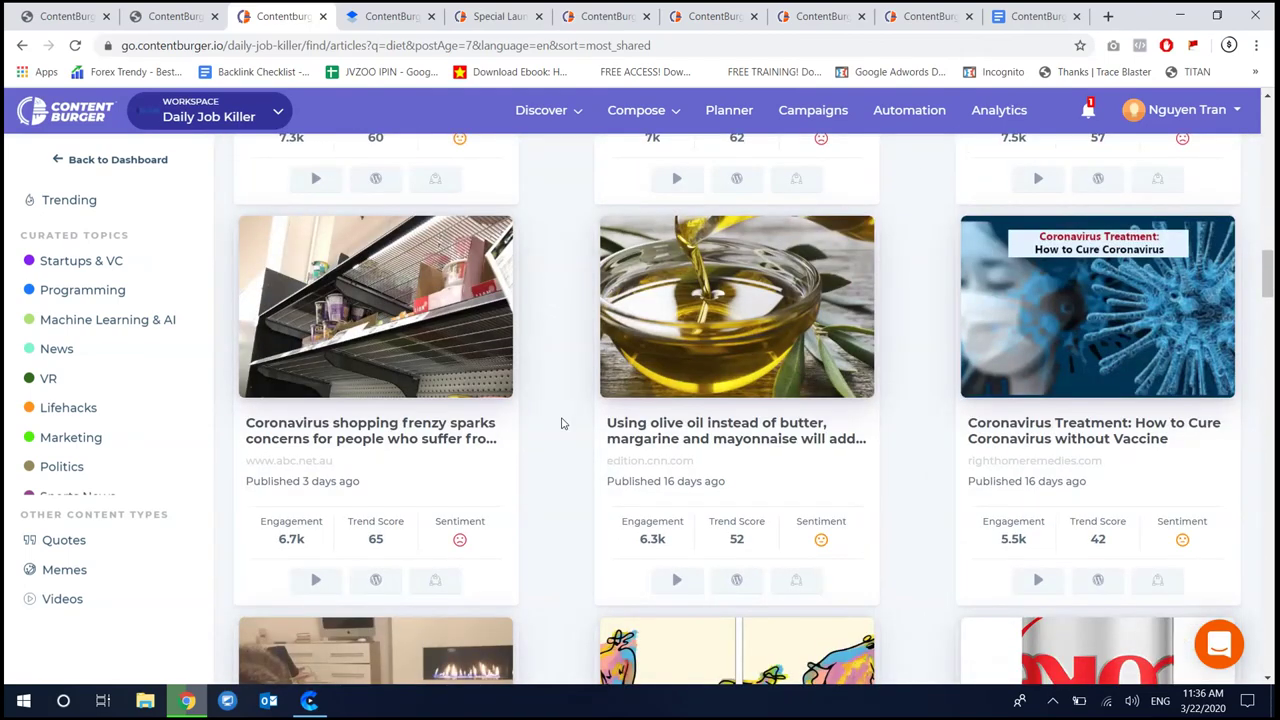
pyautogui.scroll(-3, 561, 423)
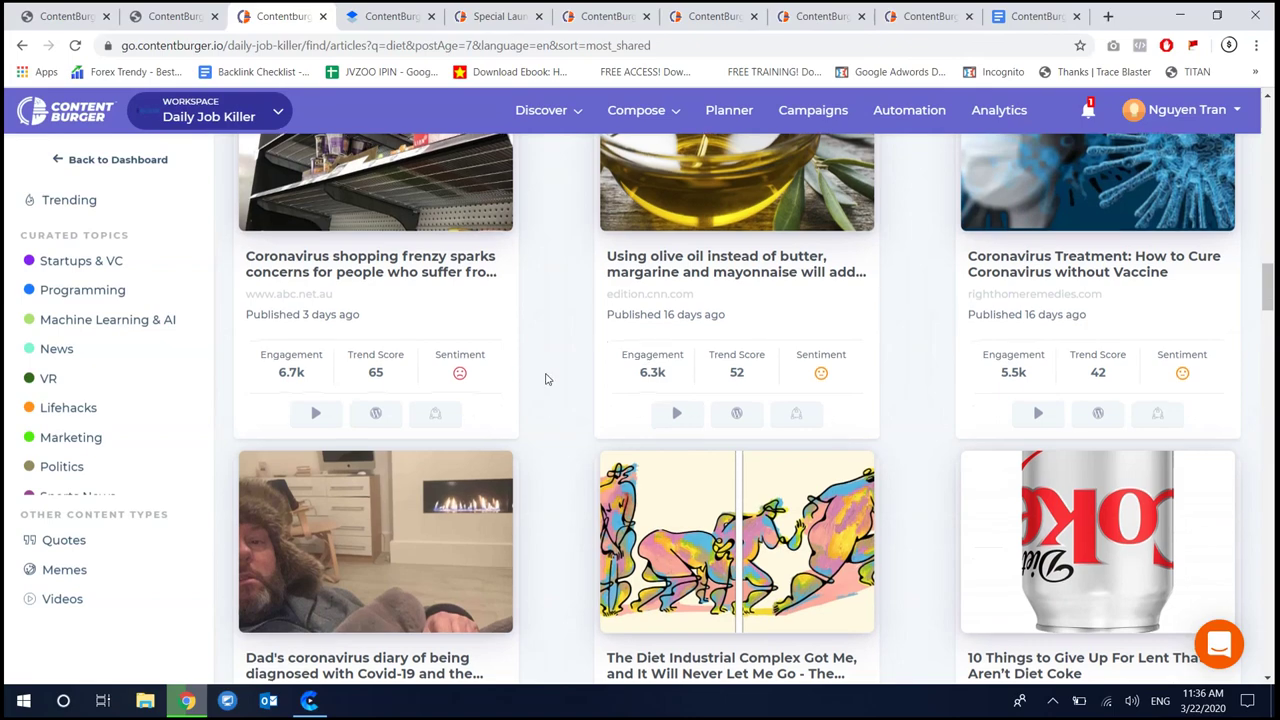
pyautogui.scroll(-1, 543, 374)
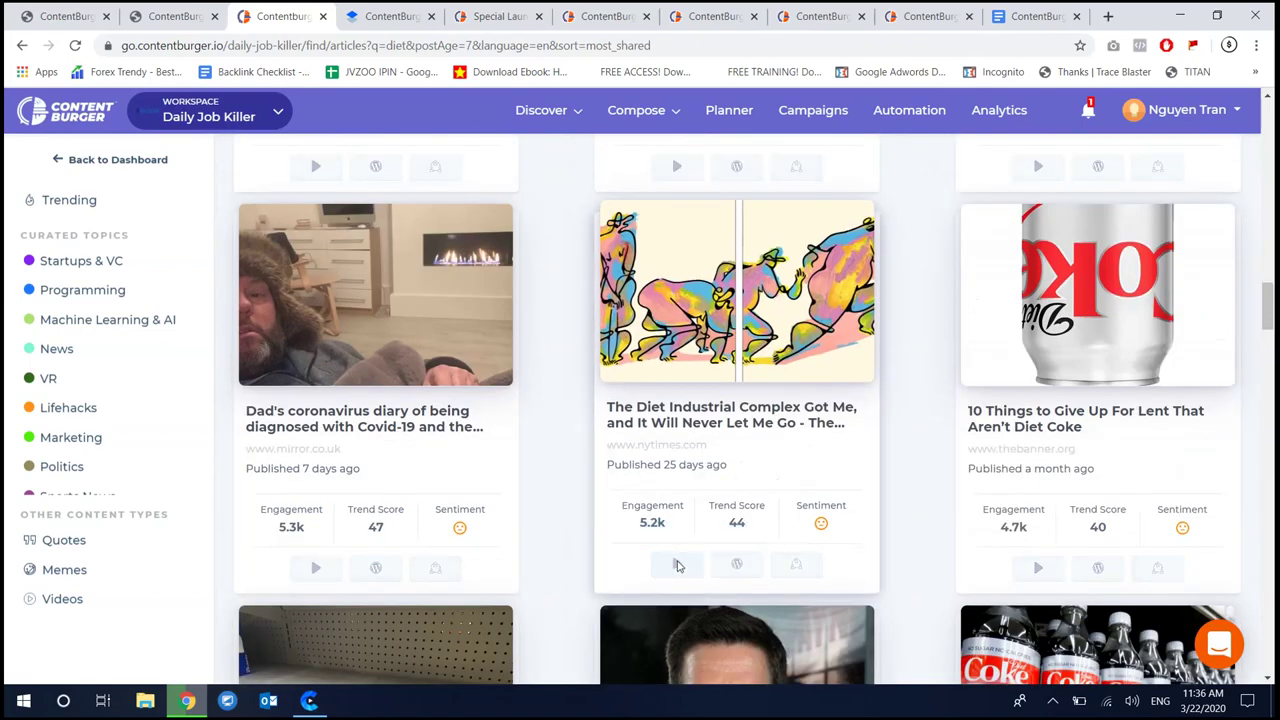
pyautogui.click(677, 566)
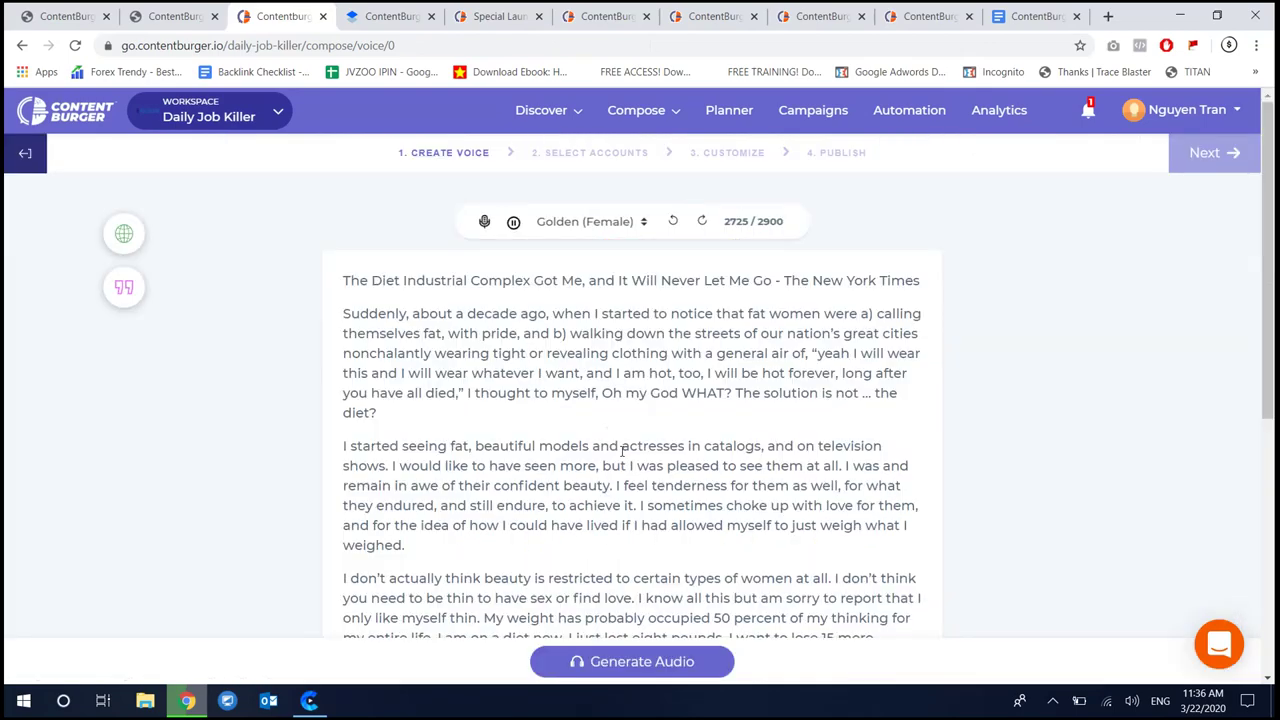
# Look through the imported diet article text and generate audio from it
pyautogui.scroll(-5, 585, 457)
pyautogui.scroll(5, 585, 457)
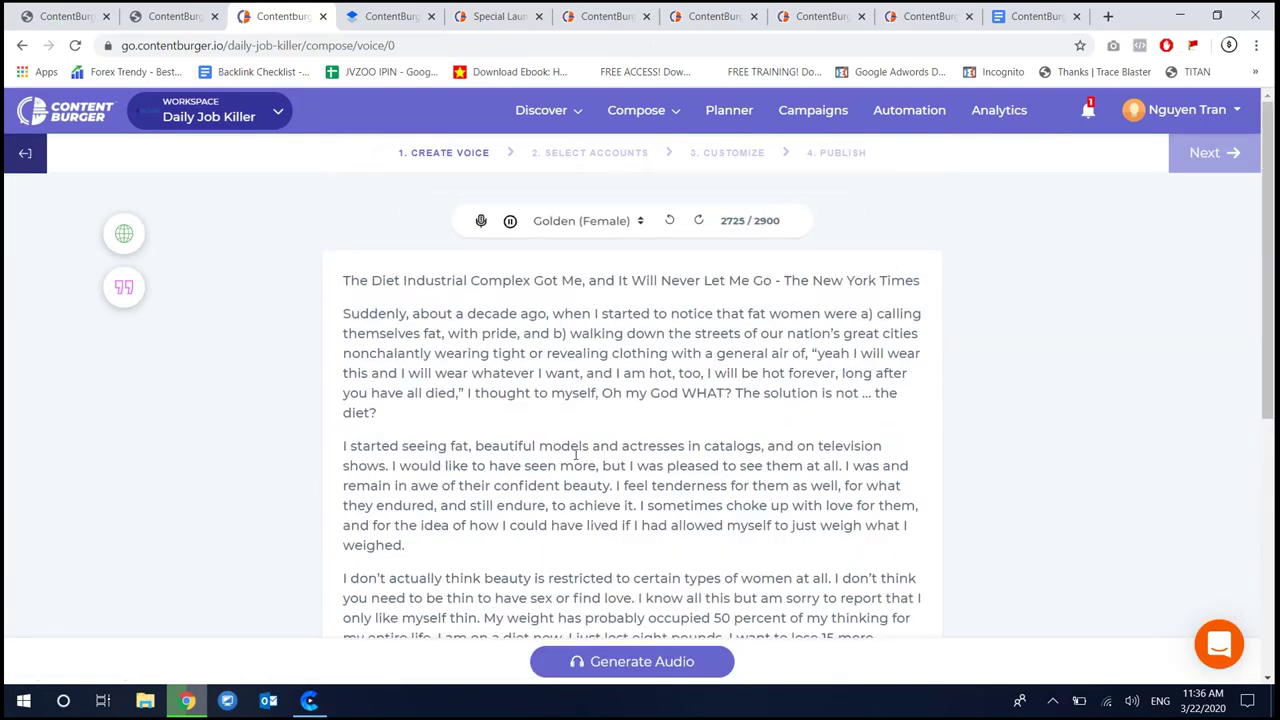
pyautogui.click(666, 662)
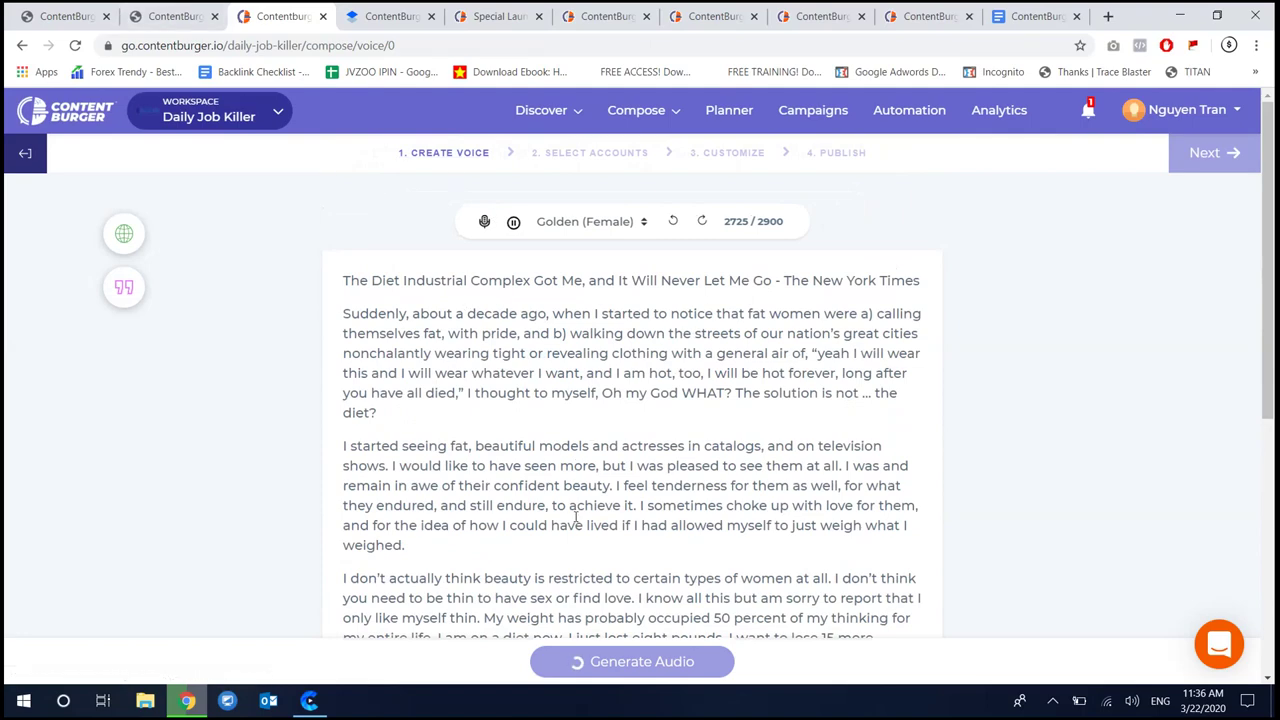
pyautogui.scroll(-10, 558, 477)
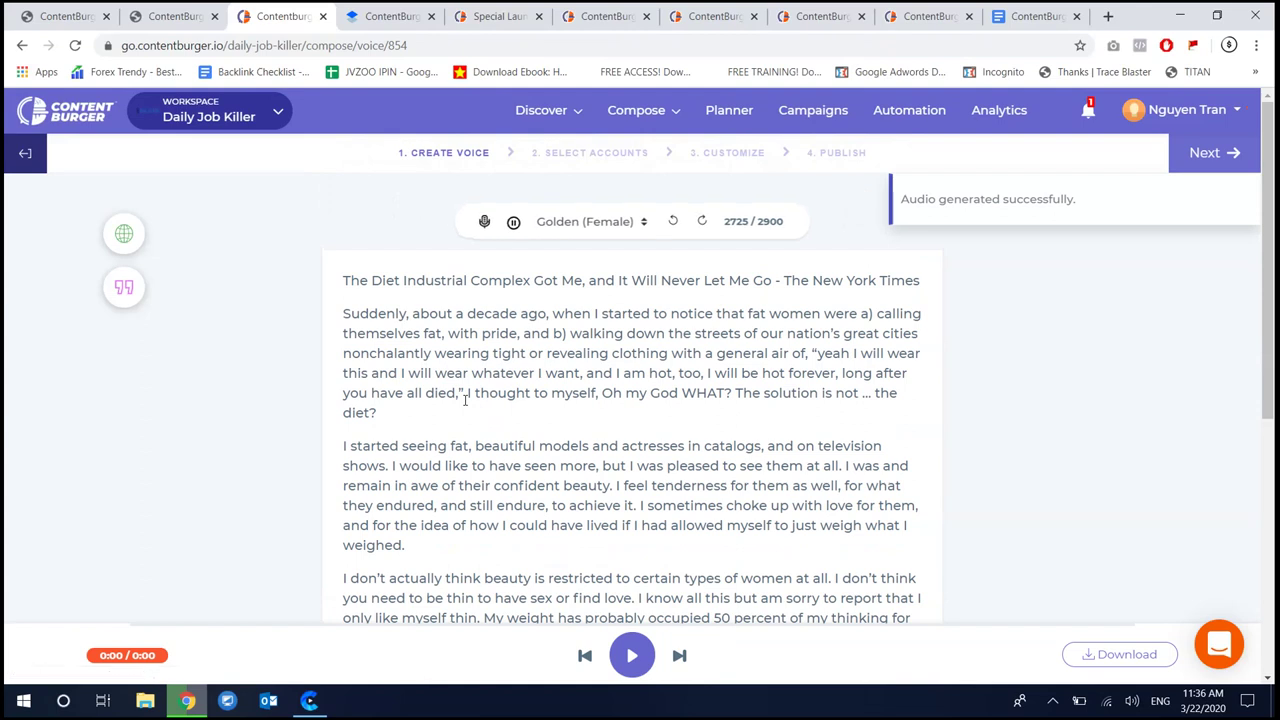
# Check the available speech voices, keep Golden (Female), and play the generated audio
pyautogui.click(577, 220)
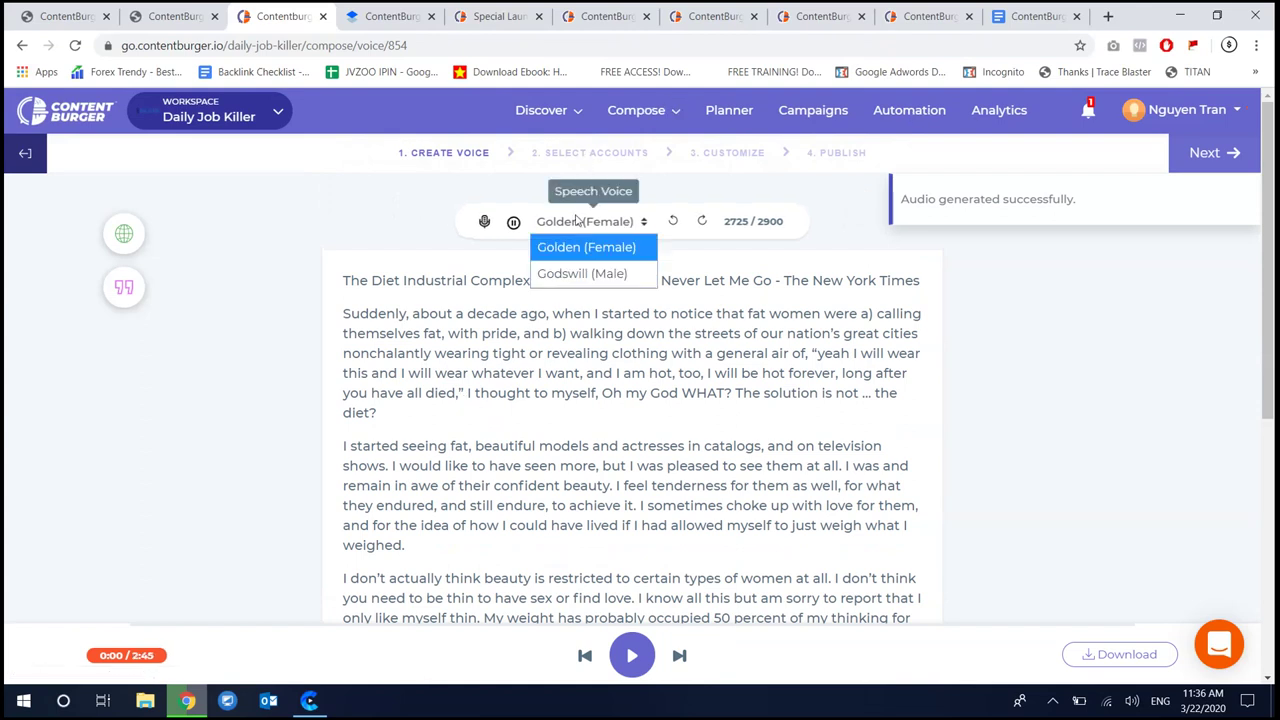
pyautogui.click(587, 256)
pyautogui.click(632, 655)
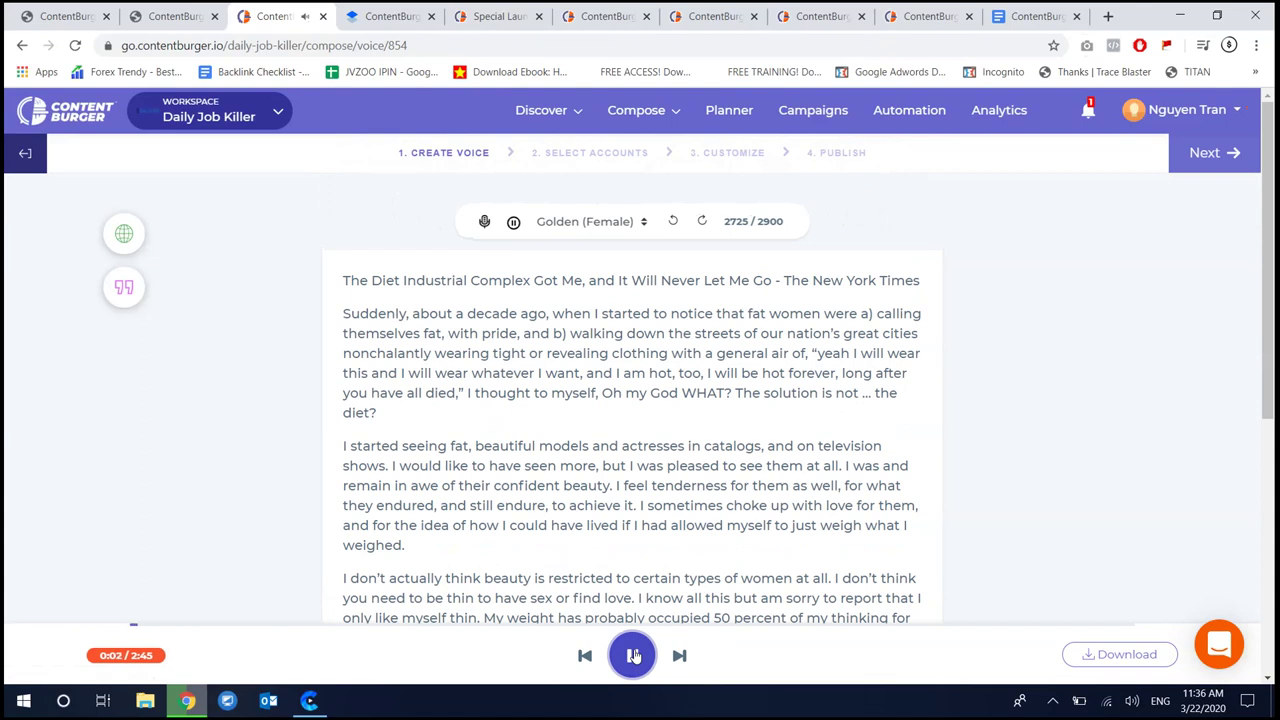
# Change the speech voice to Godswill (Male), regenerate the article's audio, and play a short preview
pyautogui.click(586, 221)
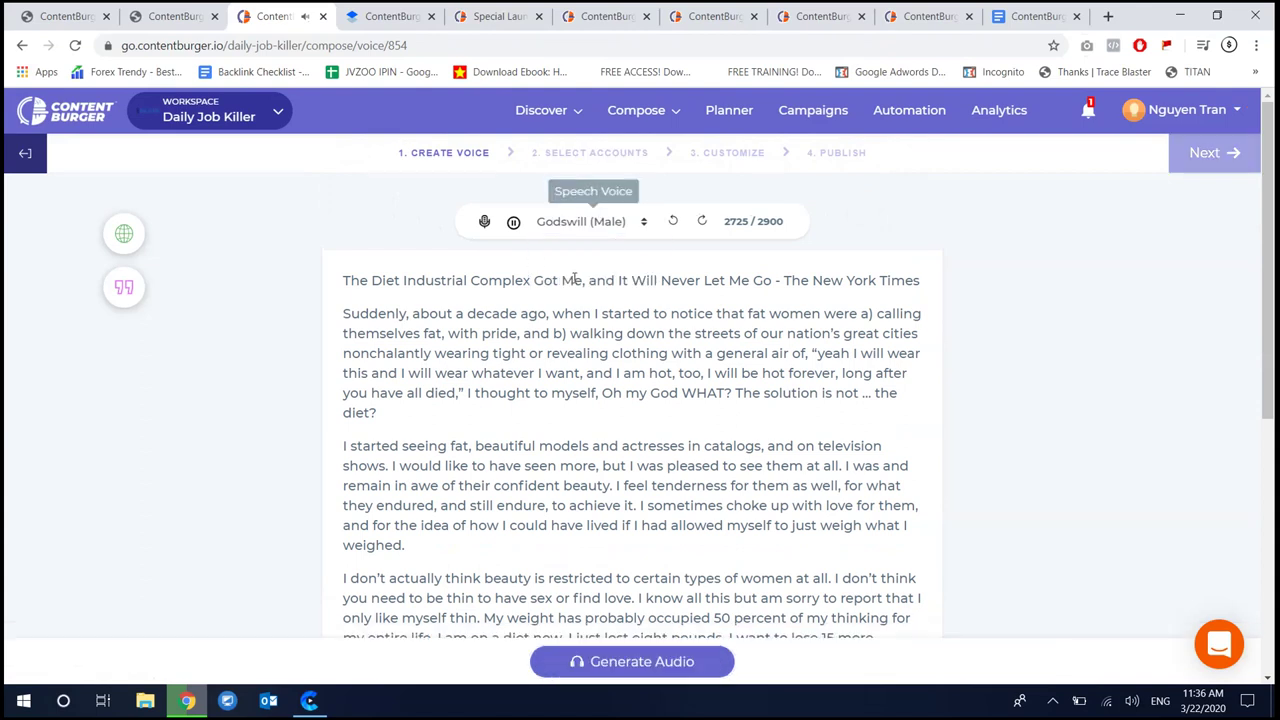
pyautogui.click(576, 274)
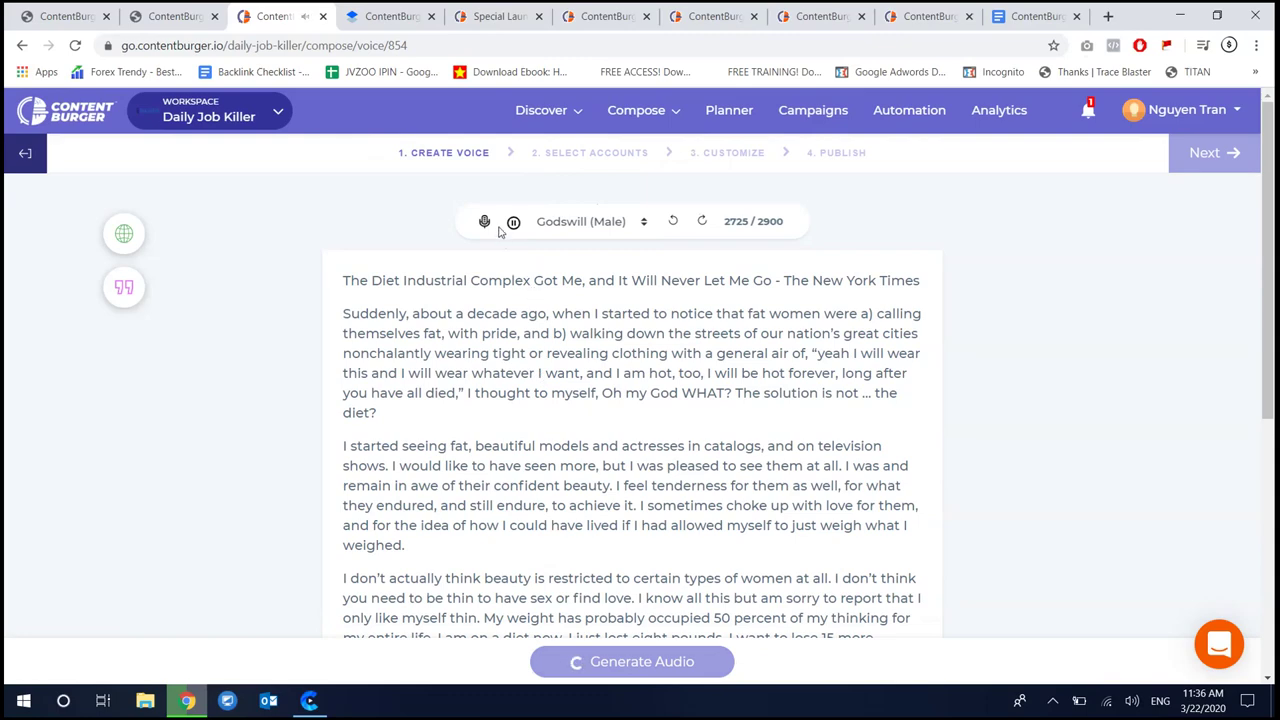
pyautogui.scroll(-10, 690, 520)
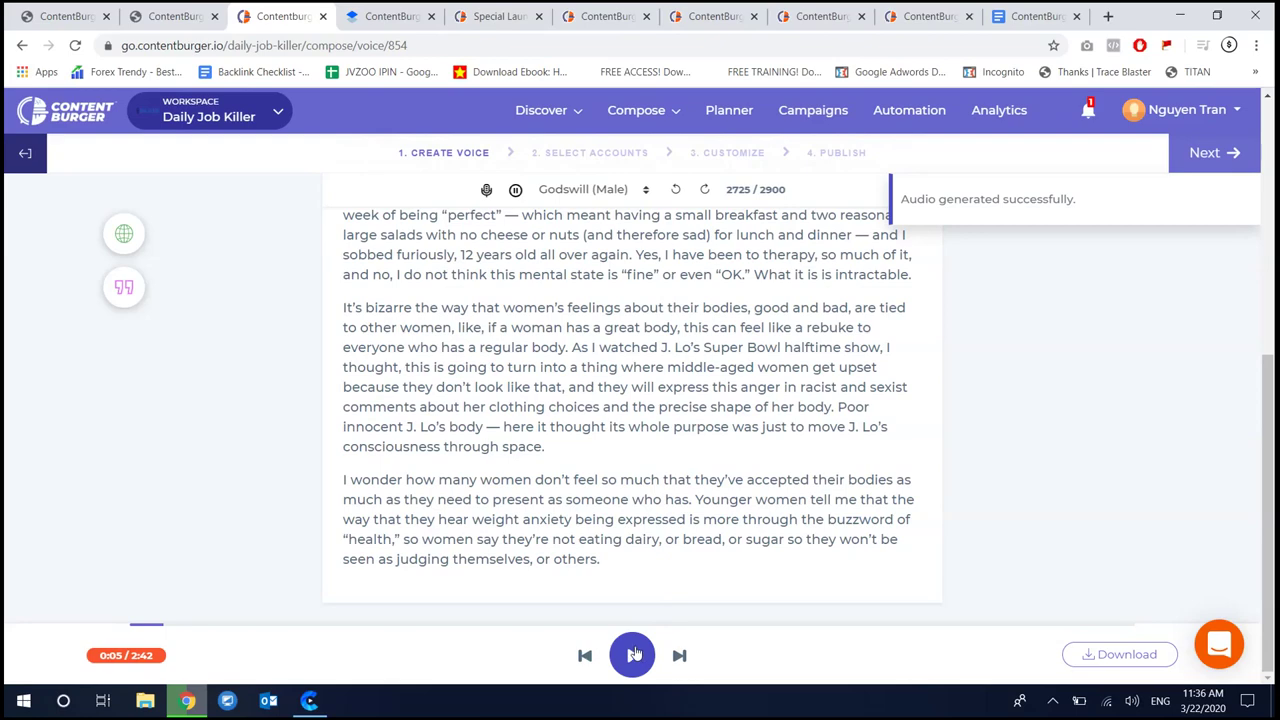
pyautogui.click(634, 653)
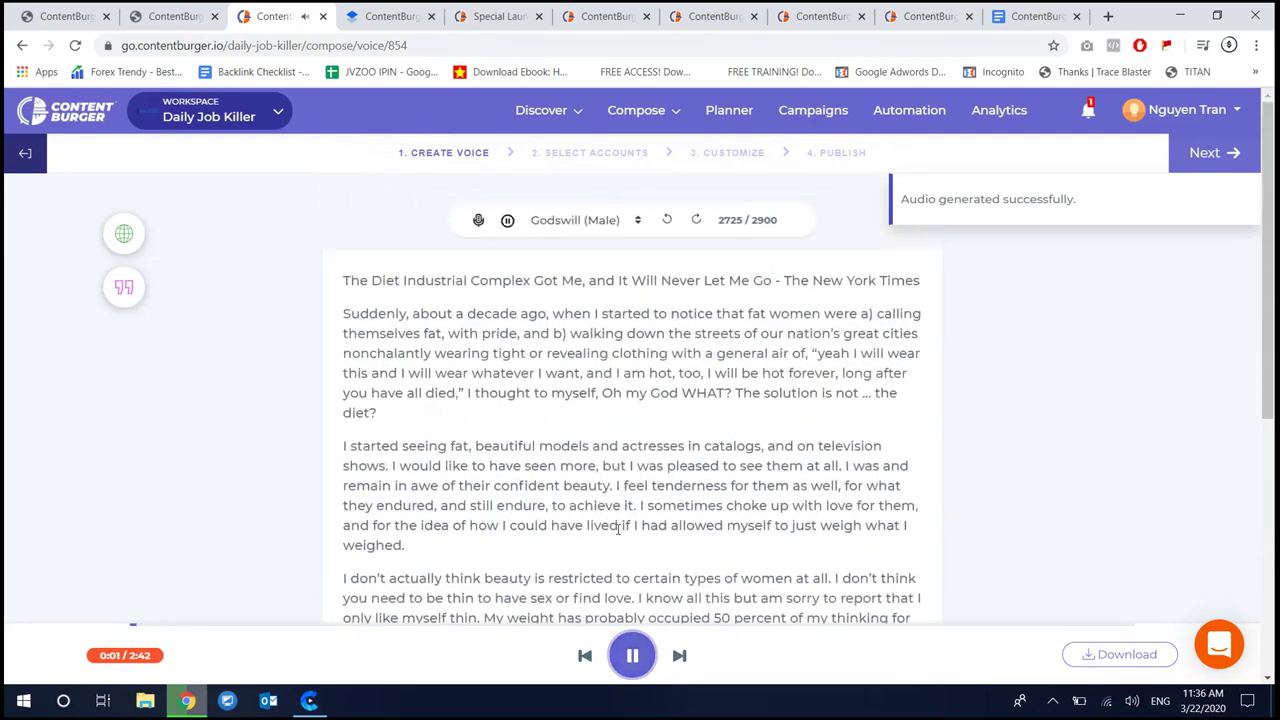
pyautogui.click(632, 655)
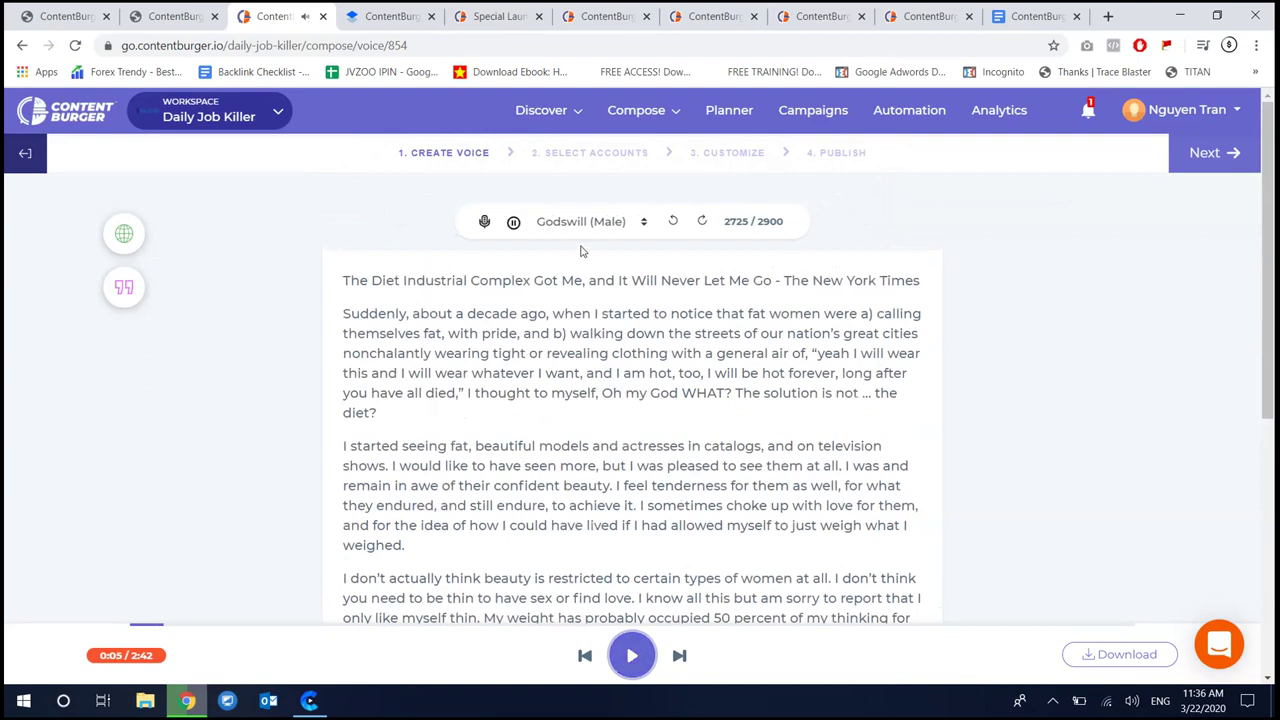
# Download the generated audio and look over the article text once more
pyautogui.click(1095, 660)
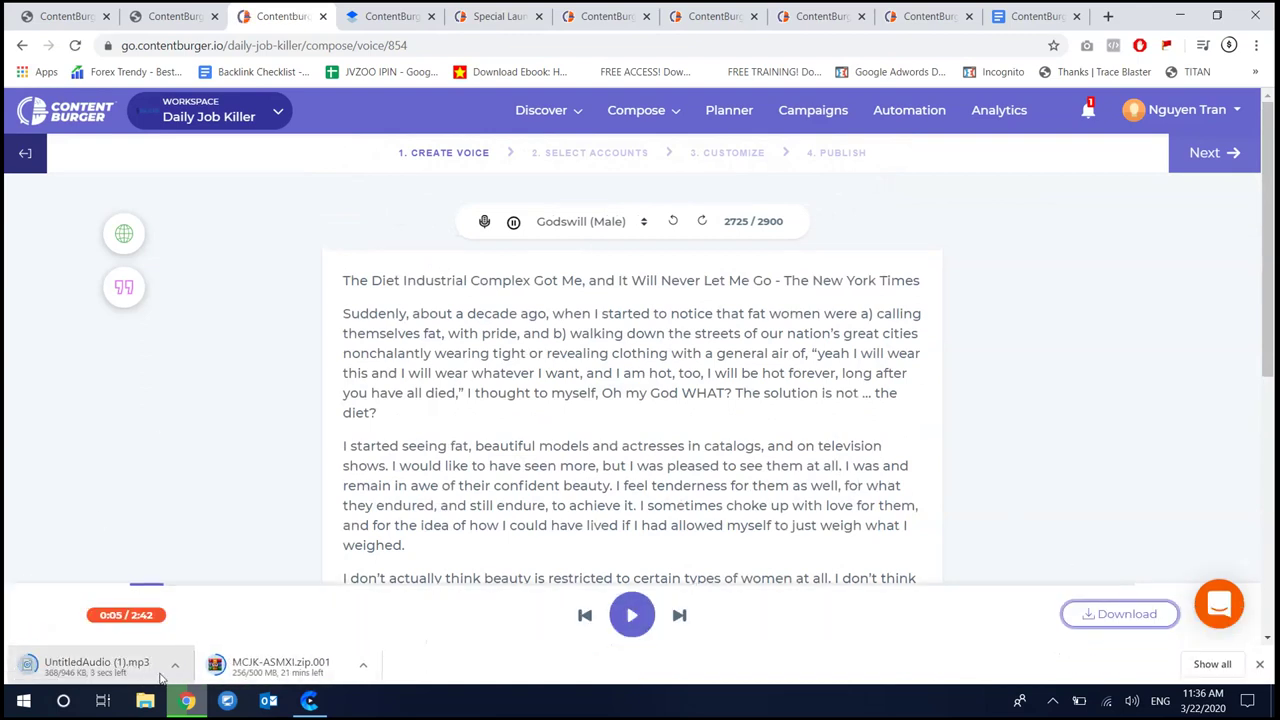
pyautogui.click(1260, 665)
pyautogui.scroll(-5, 650, 440)
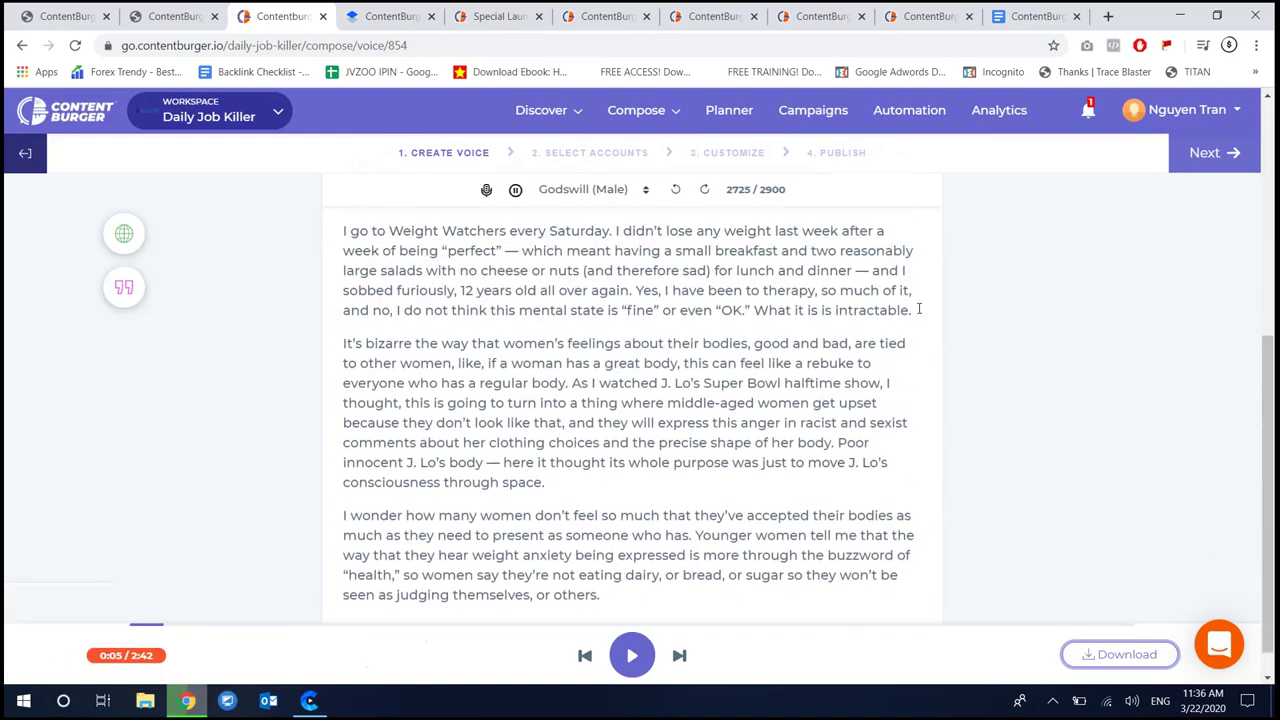
pyautogui.scroll(10, 918, 309)
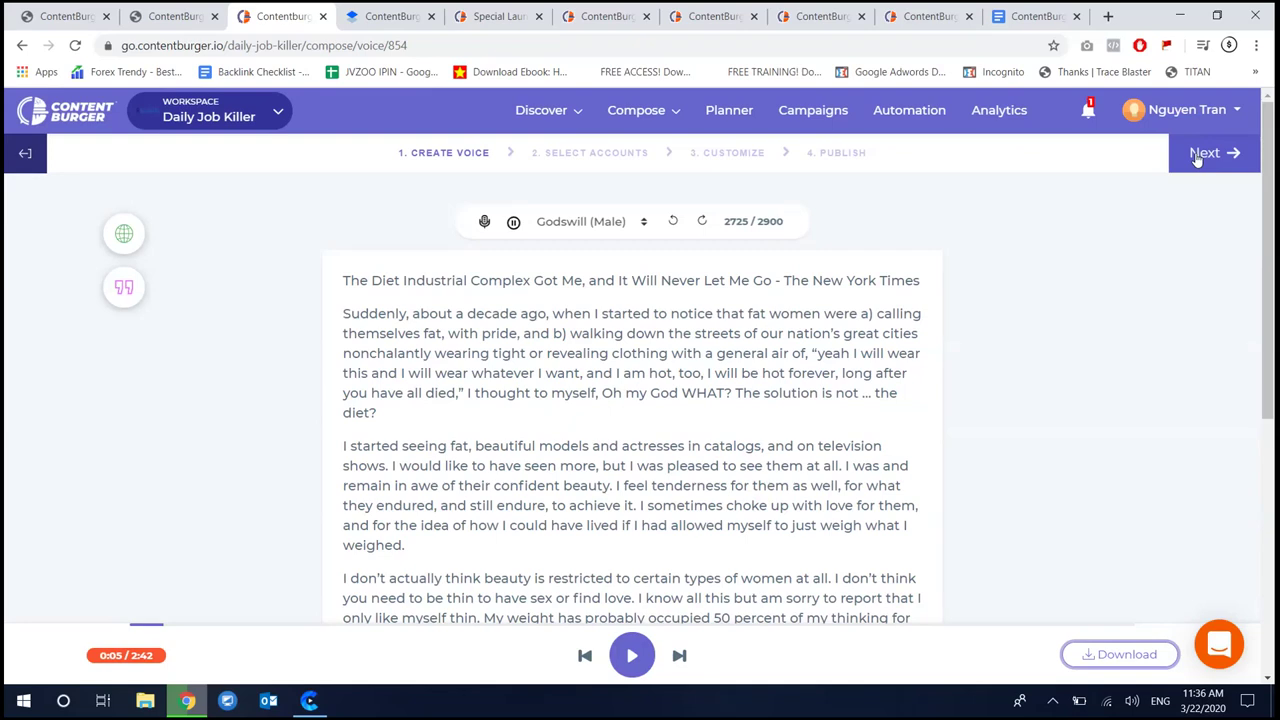
# Proceed to account selection, view the audio platforms that can be connected, and cancel without connecting one
pyautogui.click(1197, 157)
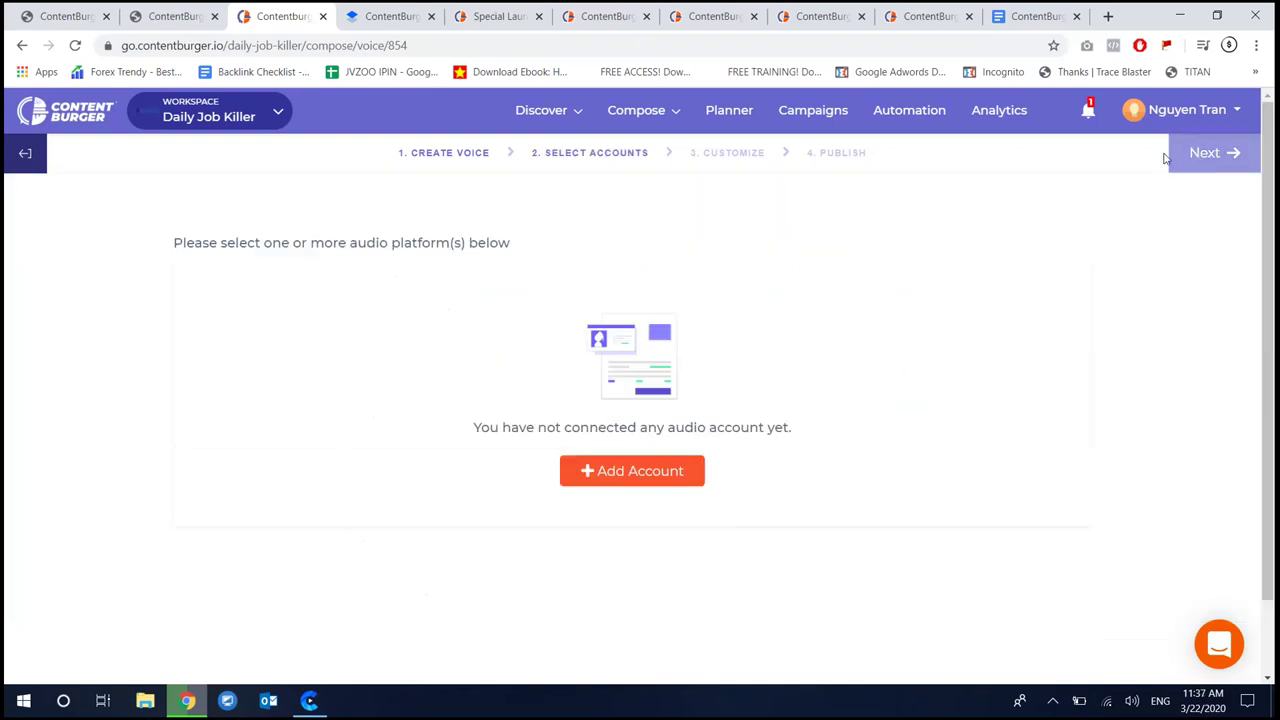
pyautogui.click(645, 474)
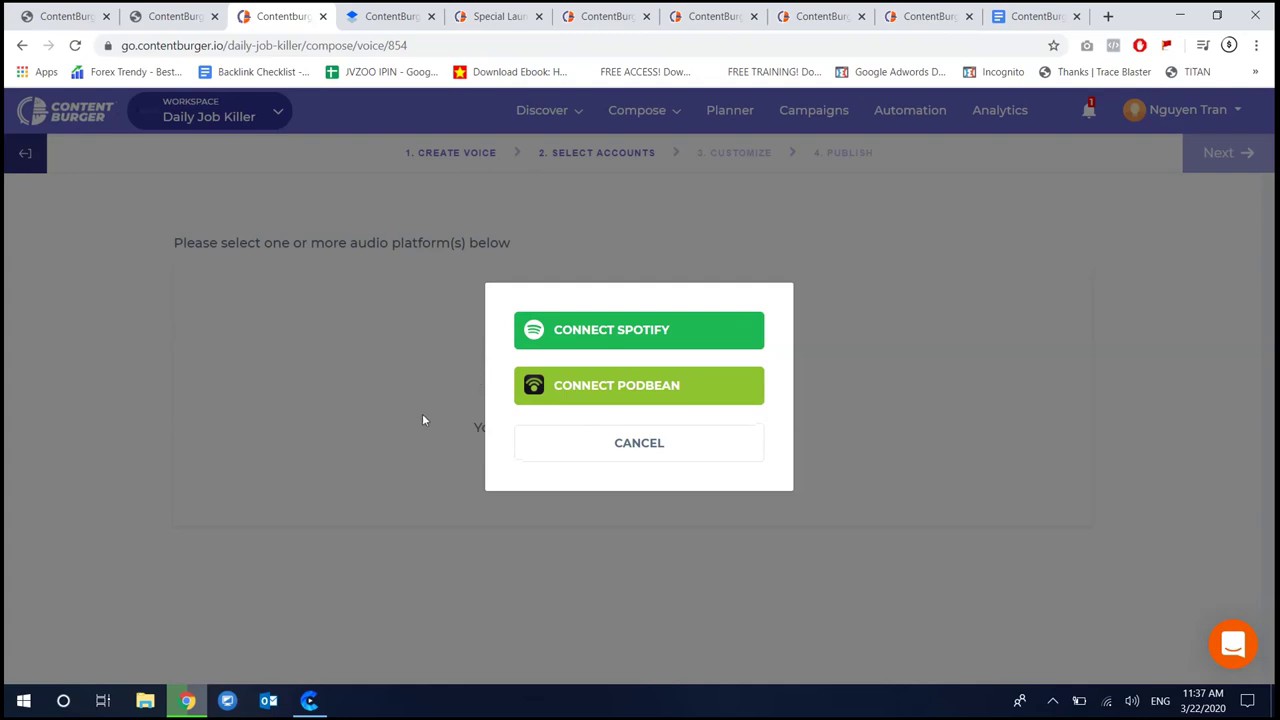
pyautogui.click(539, 453)
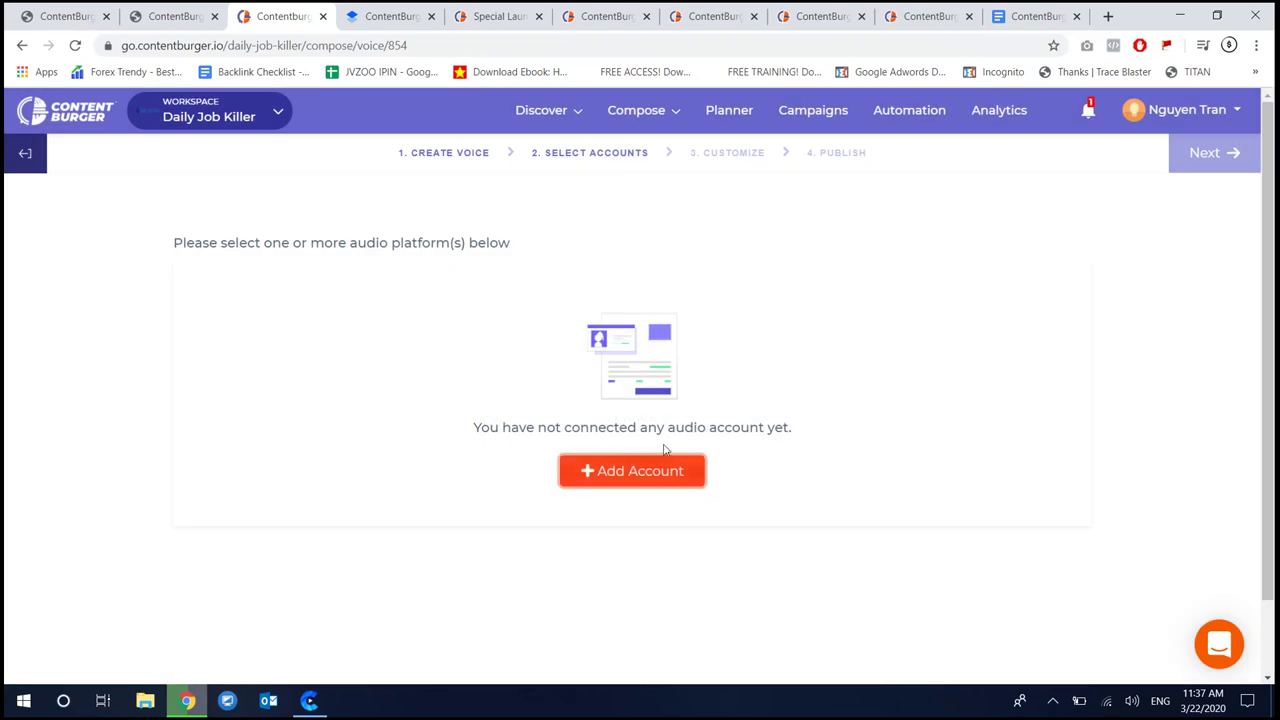
# Go back to article discovery and search for "fitness" articles
pyautogui.moveTo(533, 118)
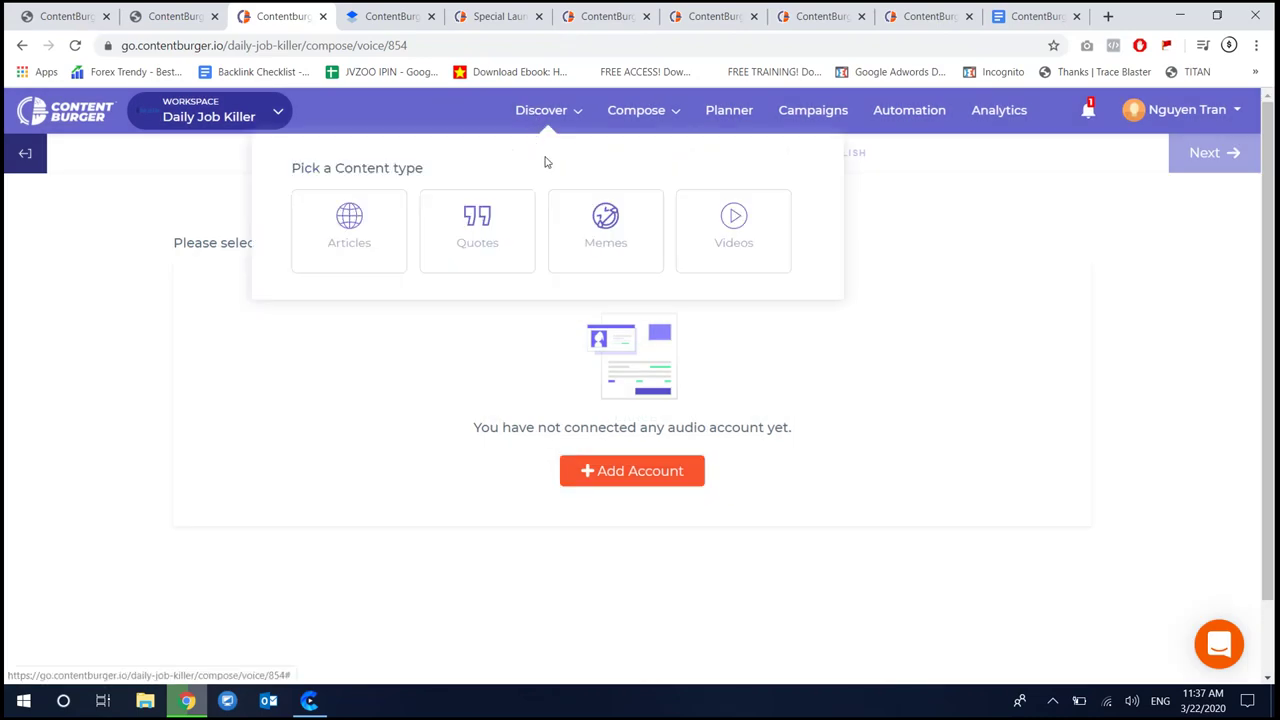
pyautogui.click(476, 224)
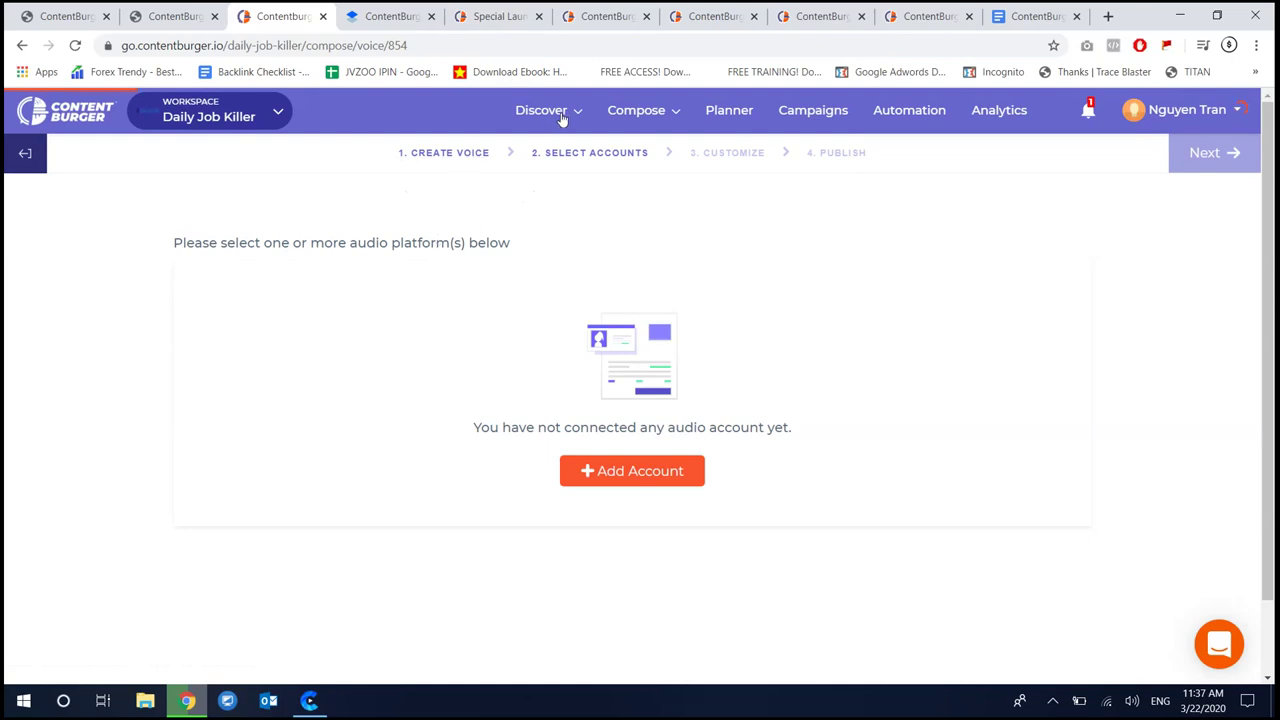
pyautogui.moveTo(556, 128)
pyautogui.click(374, 231)
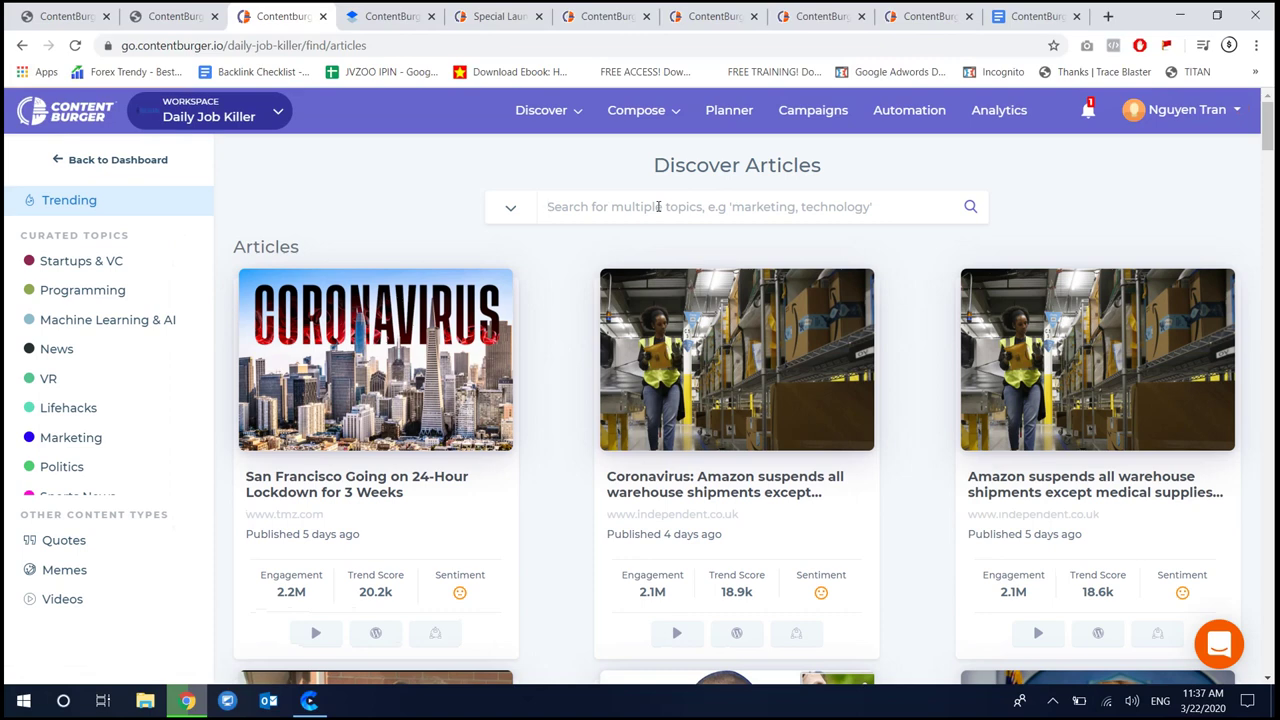
pyautogui.click(658, 206)
pyautogui.write('fitness')
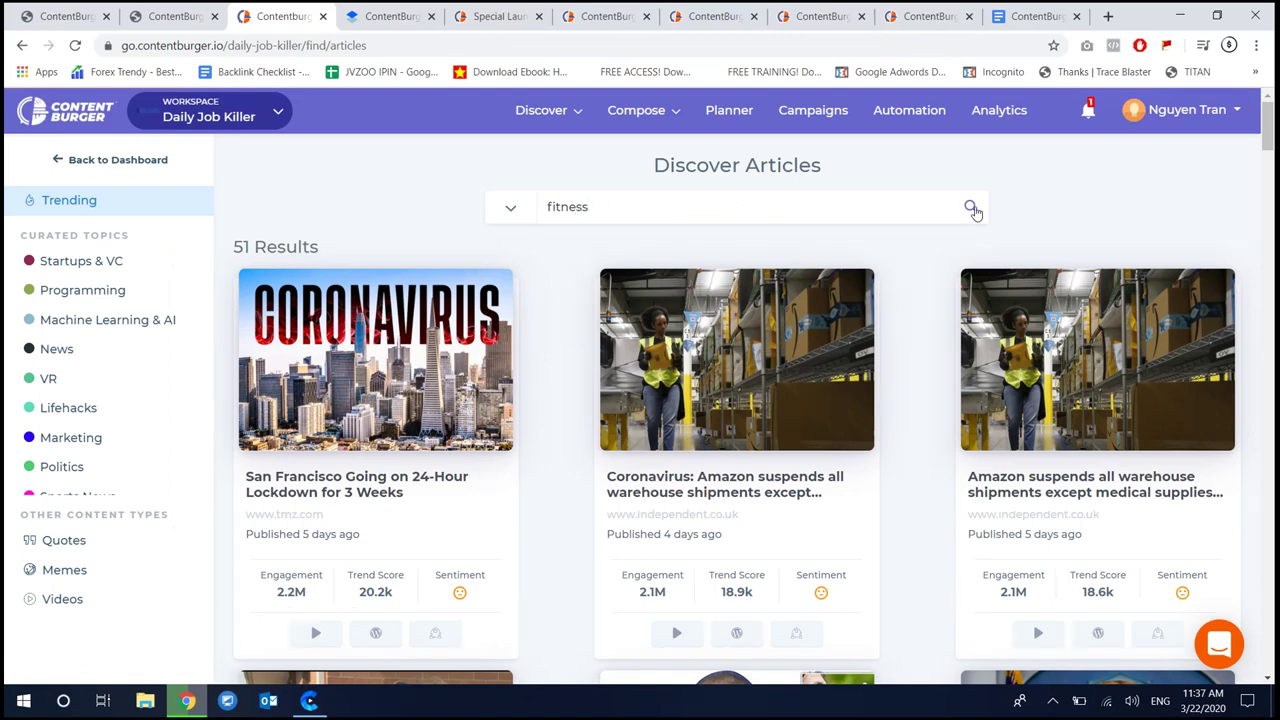
pyautogui.click(971, 207)
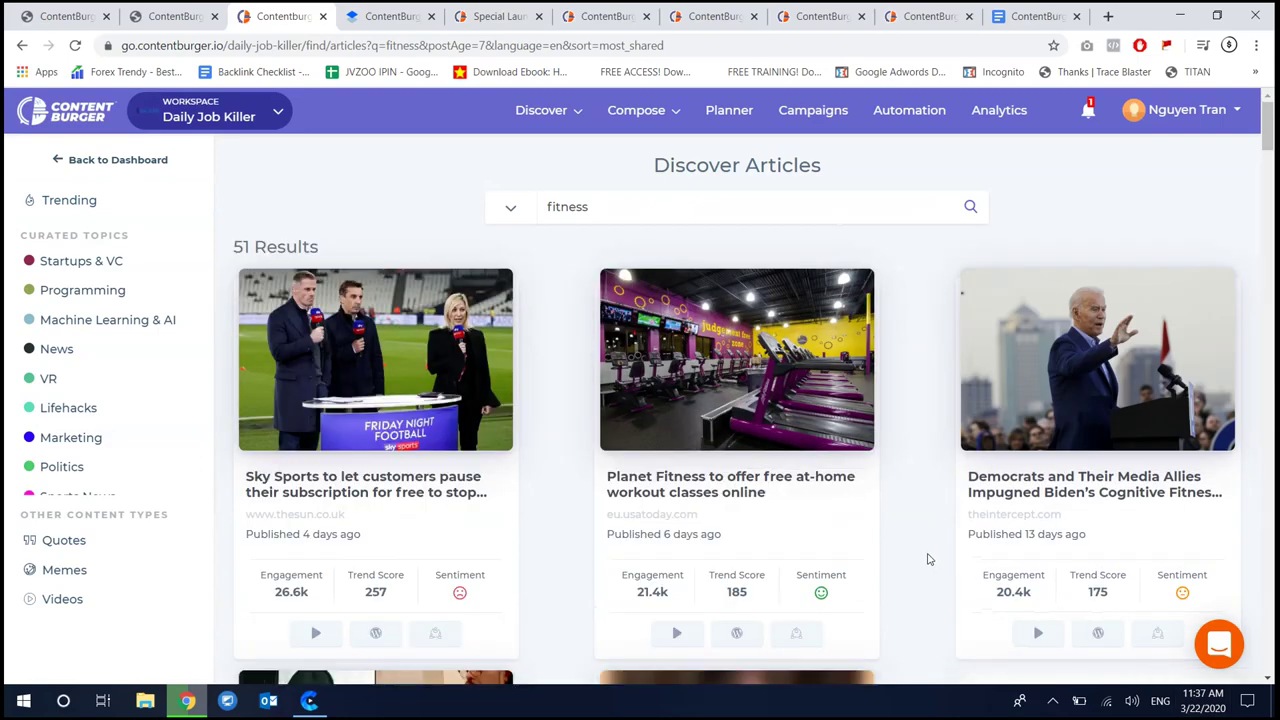
# Browse the fitness results and open the article about a coronavirus patient's family defying quarantine as a blog post
pyautogui.scroll(-5, 923, 563)
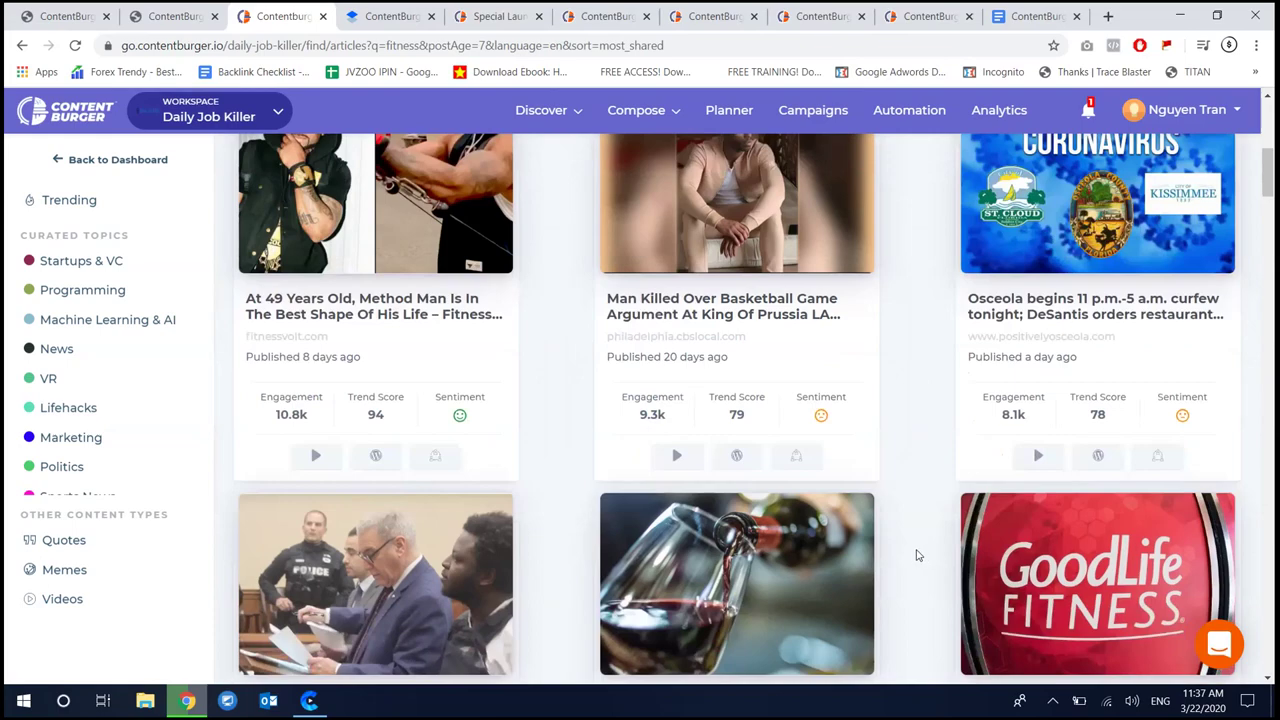
pyautogui.scroll(2, 917, 555)
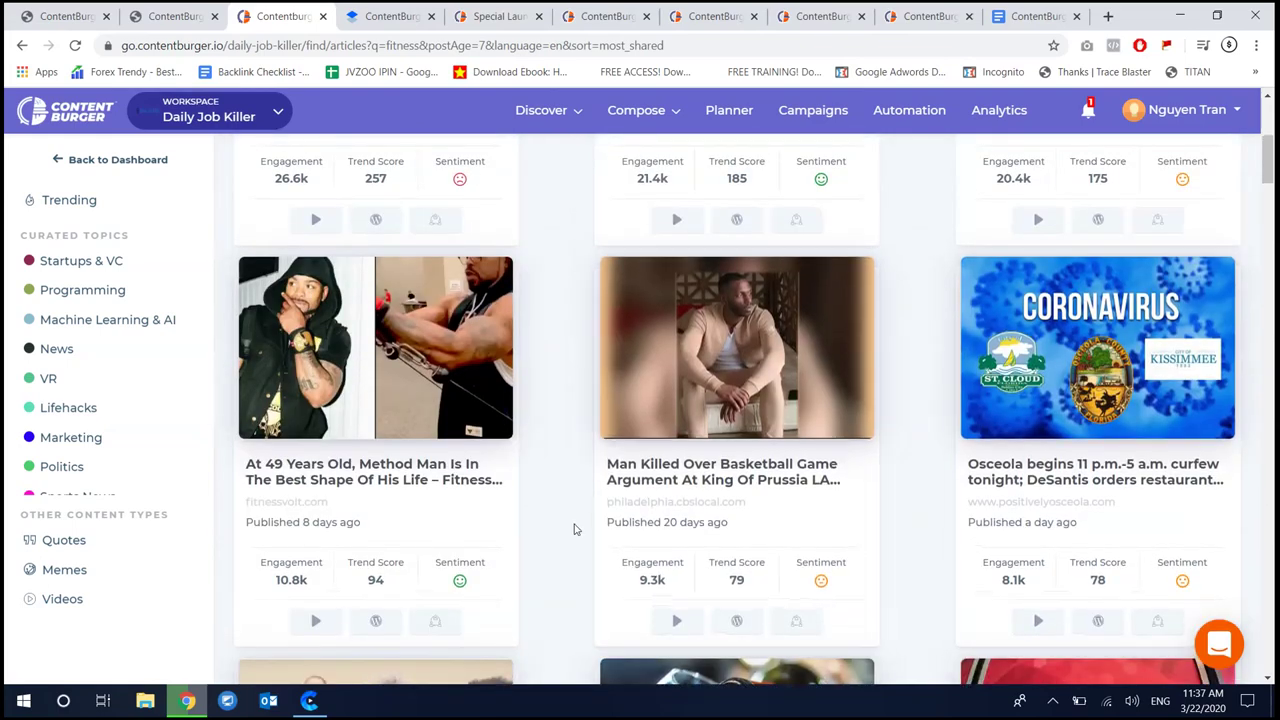
pyautogui.scroll(-5, 575, 540)
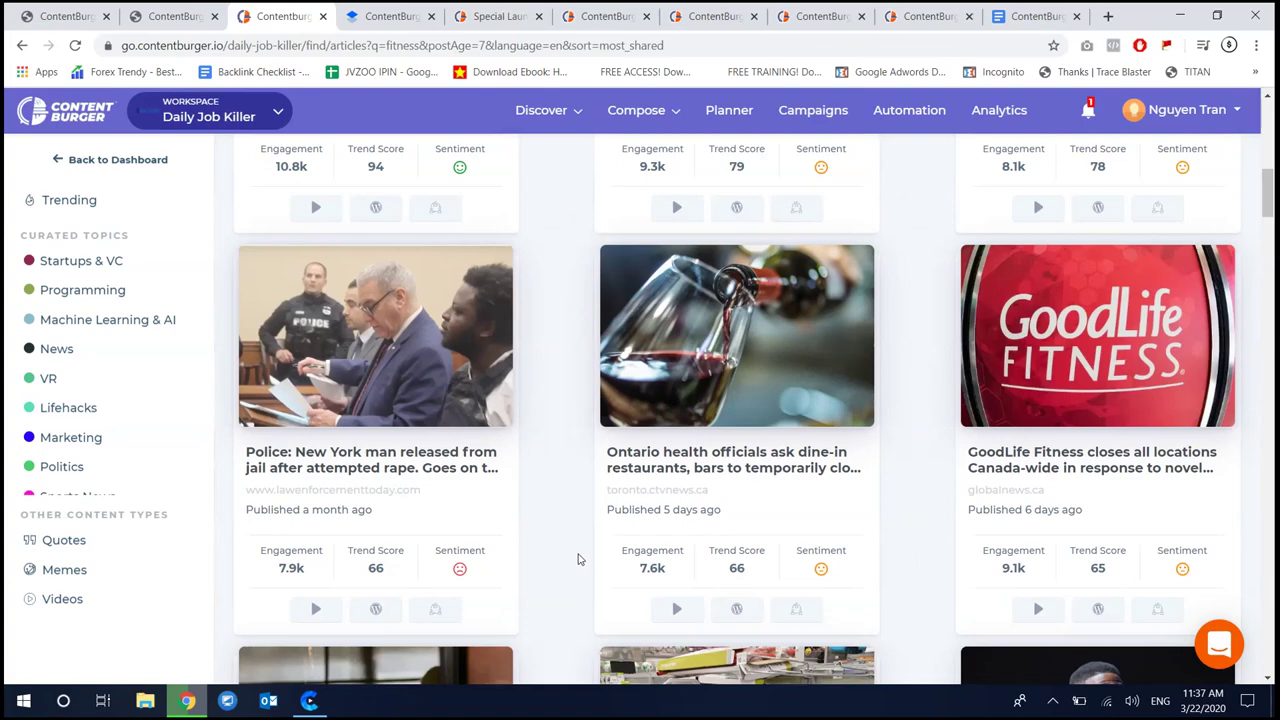
pyautogui.scroll(-5, 577, 559)
pyautogui.scroll(-4, 590, 563)
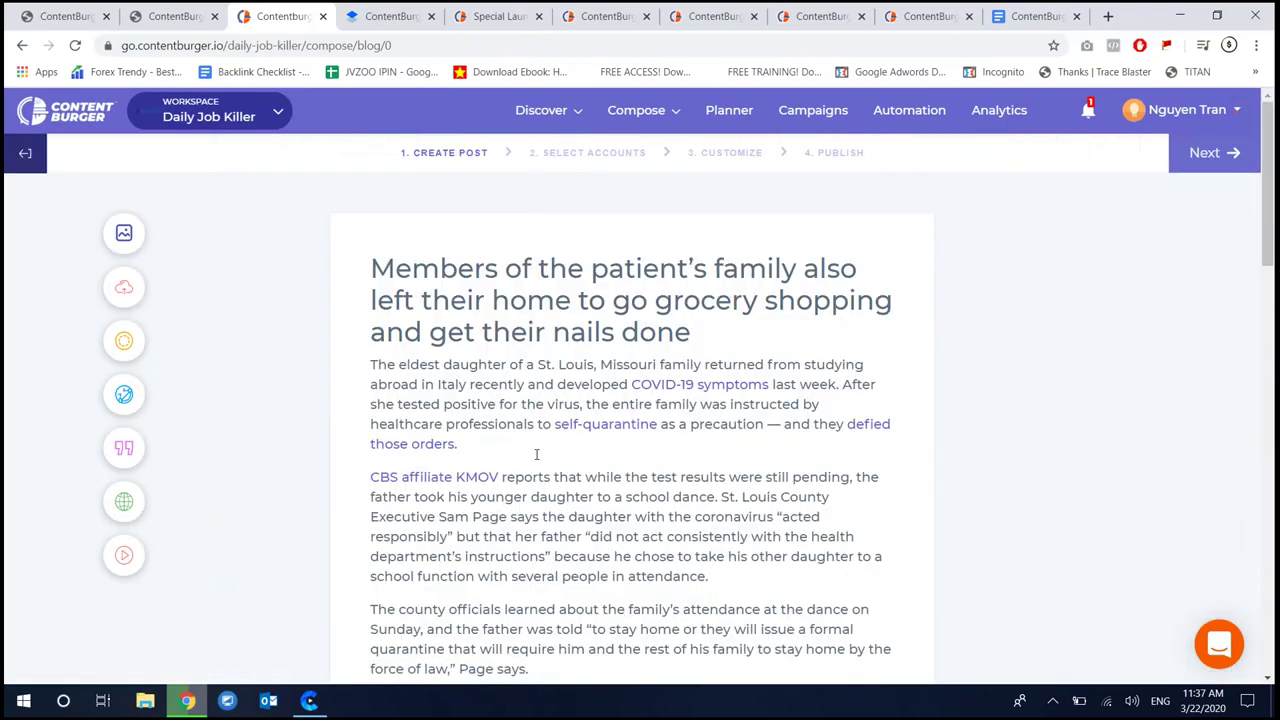
# Examine the full text and source credit of the imported article in the blog post editor
pyautogui.scroll(-10, 536, 465)
pyautogui.scroll(-4, 537, 476)
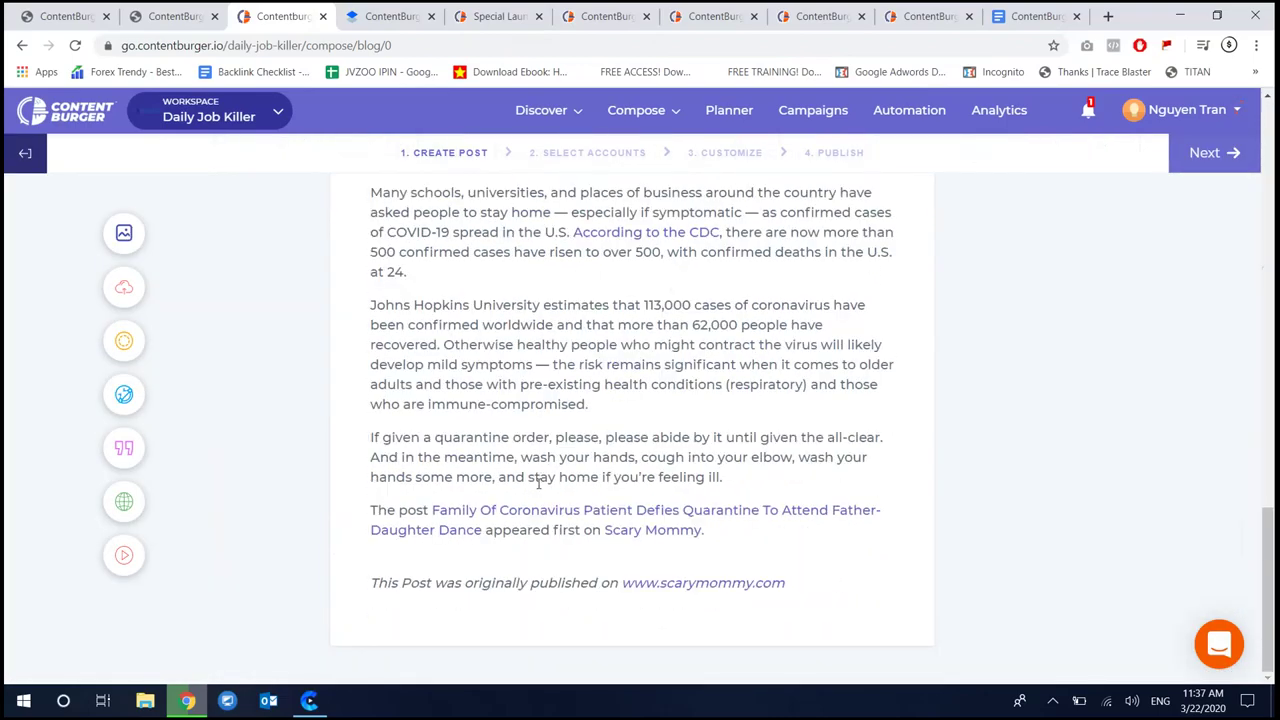
pyautogui.scroll(5, 612, 482)
pyautogui.scroll(5, 612, 482)
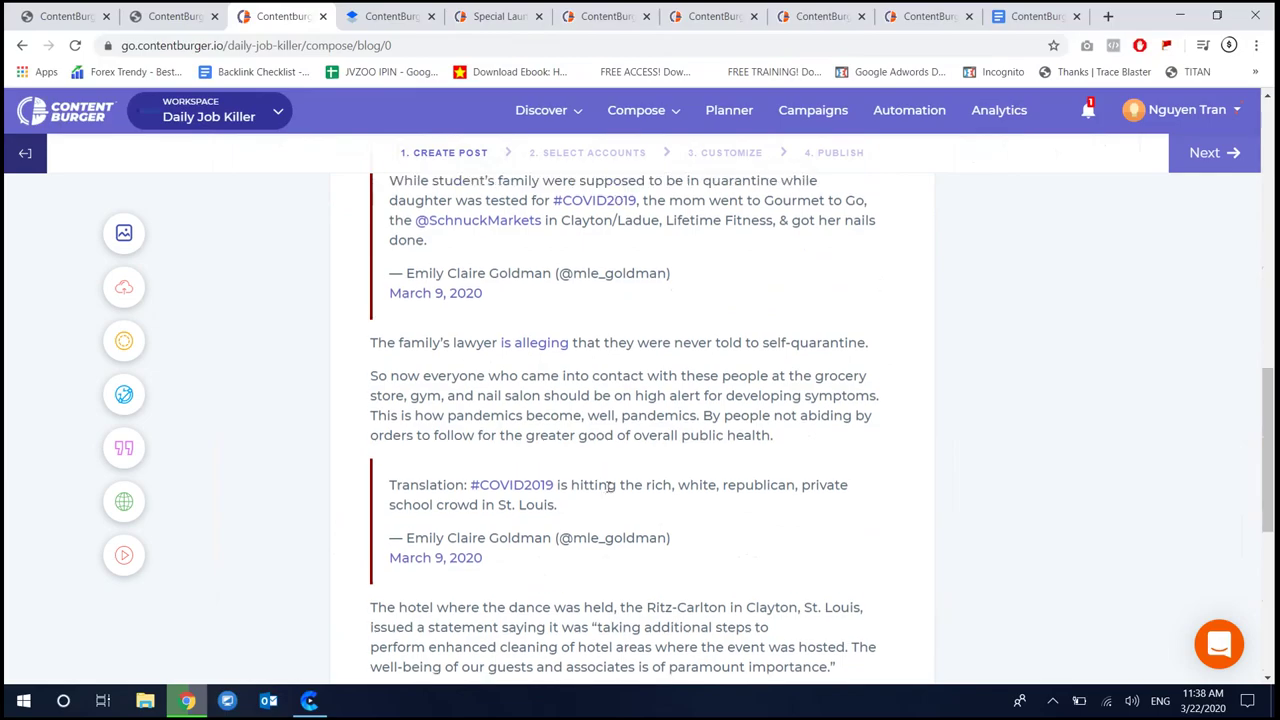
pyautogui.scroll(-6, 628, 495)
pyautogui.scroll(9, 628, 495)
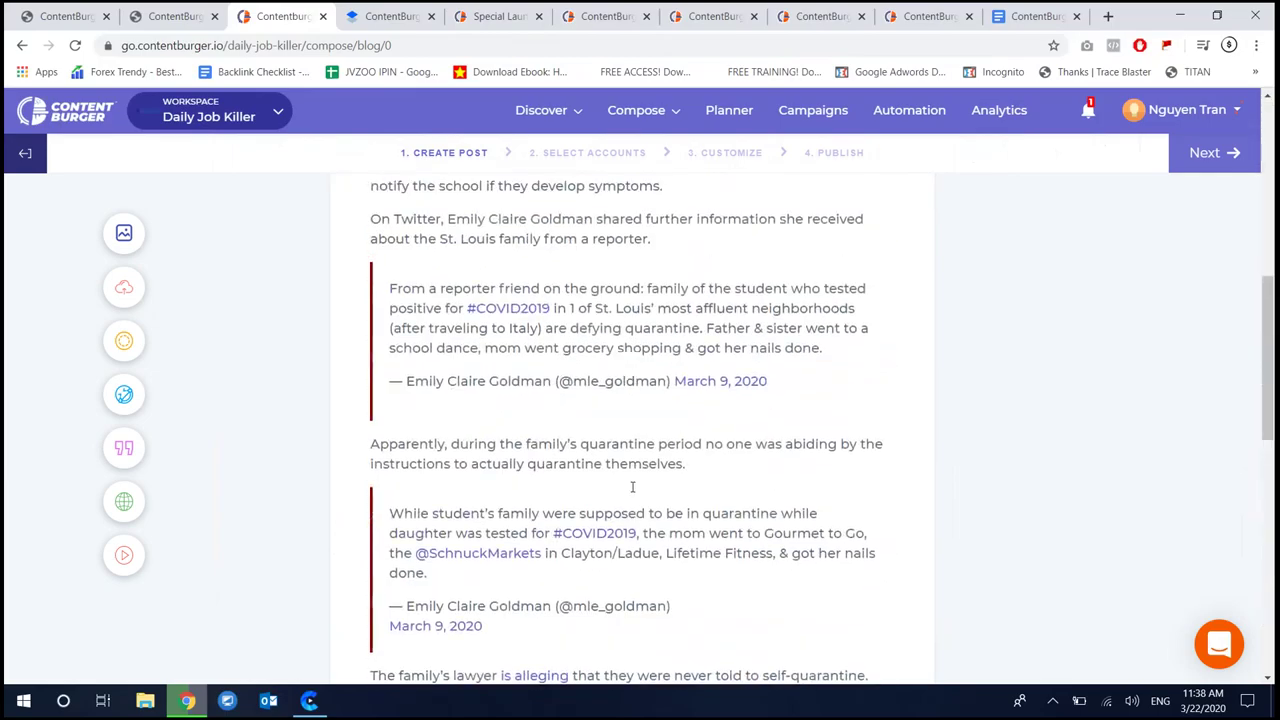
pyautogui.scroll(-7, 630, 486)
pyautogui.scroll(-8, 625, 490)
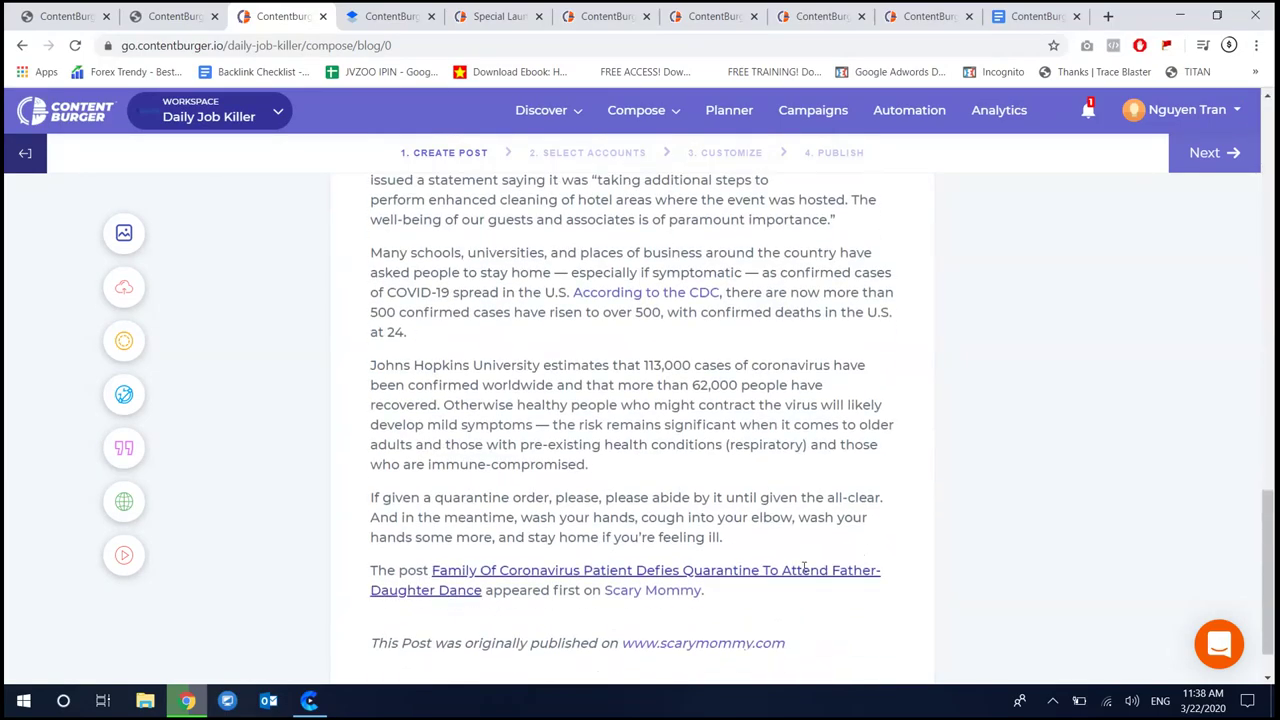
# Add an empty line after the source credit and search for "fitness" articles to insert into the post
pyautogui.press('Return')
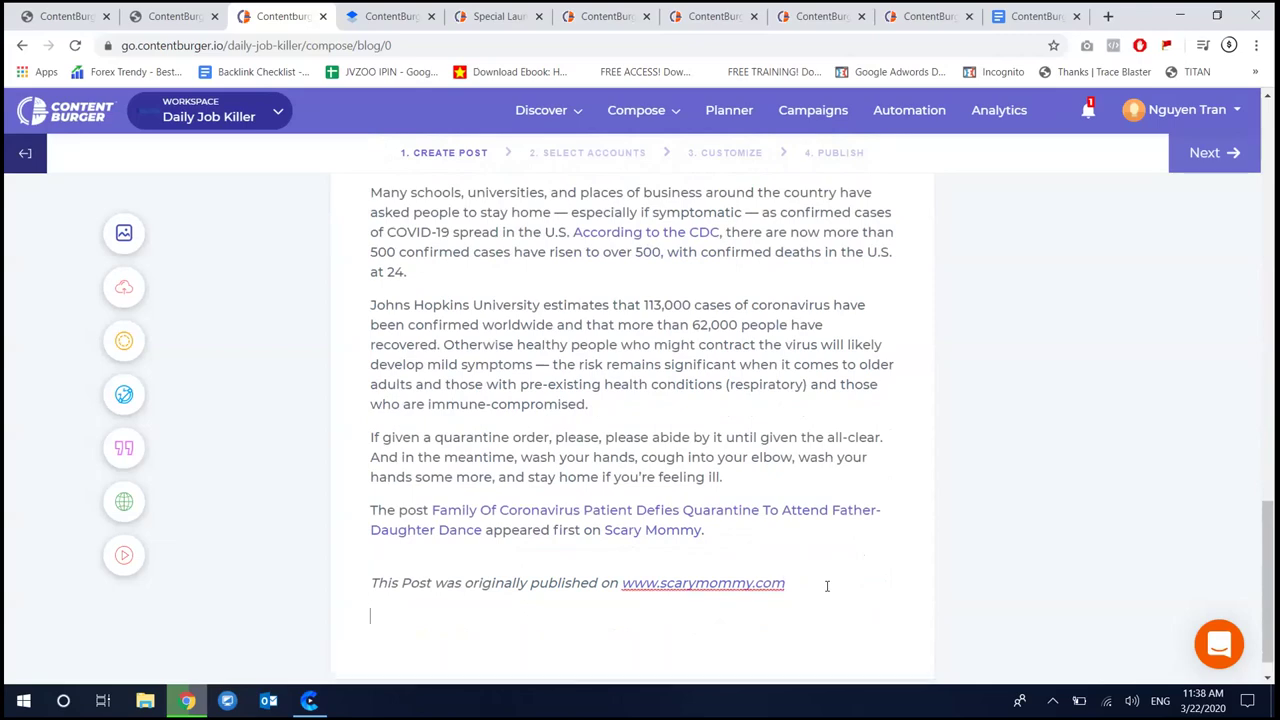
pyautogui.click(125, 500)
pyautogui.scroll(-5, 240, 457)
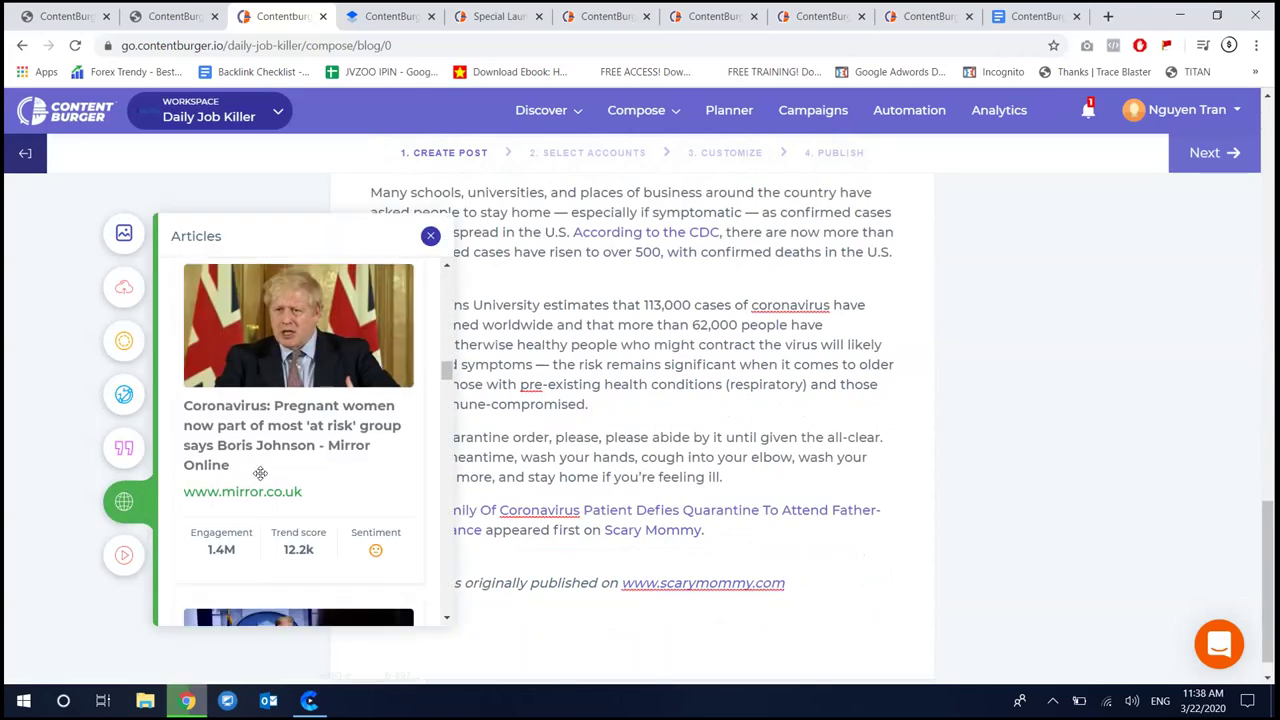
pyautogui.scroll(8, 283, 468)
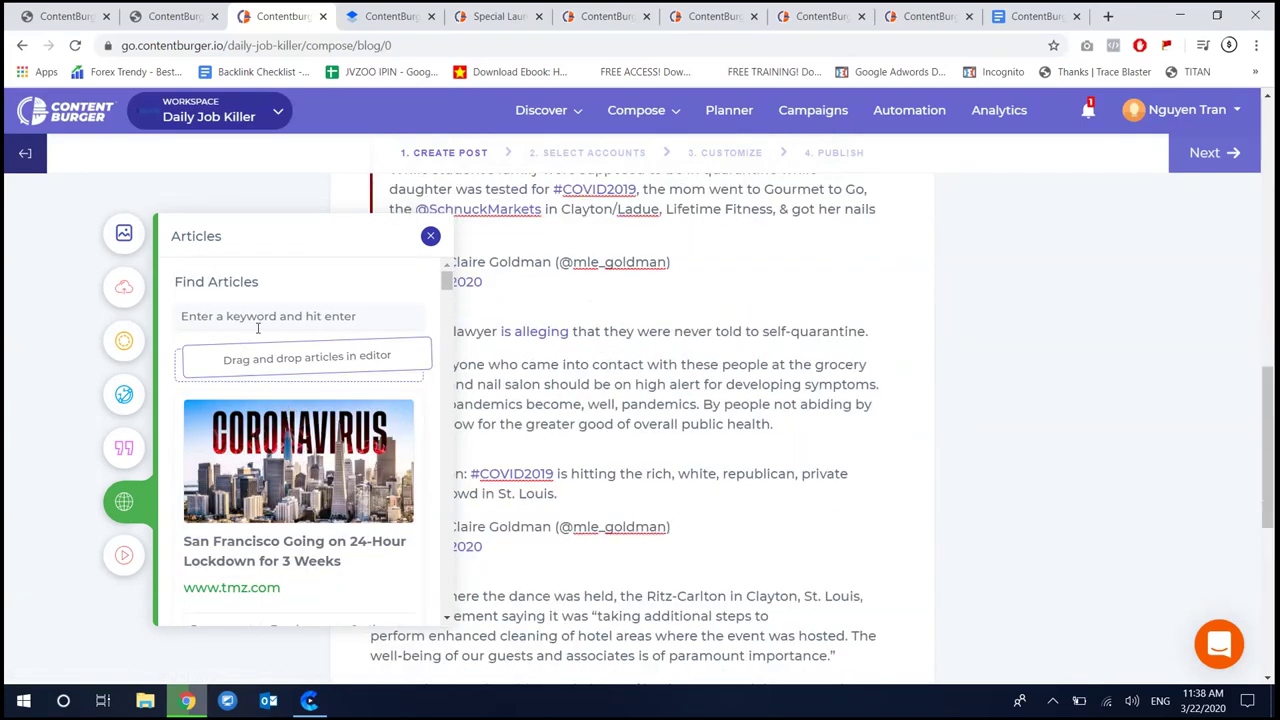
pyautogui.write('fitness')
pyautogui.press('Return')
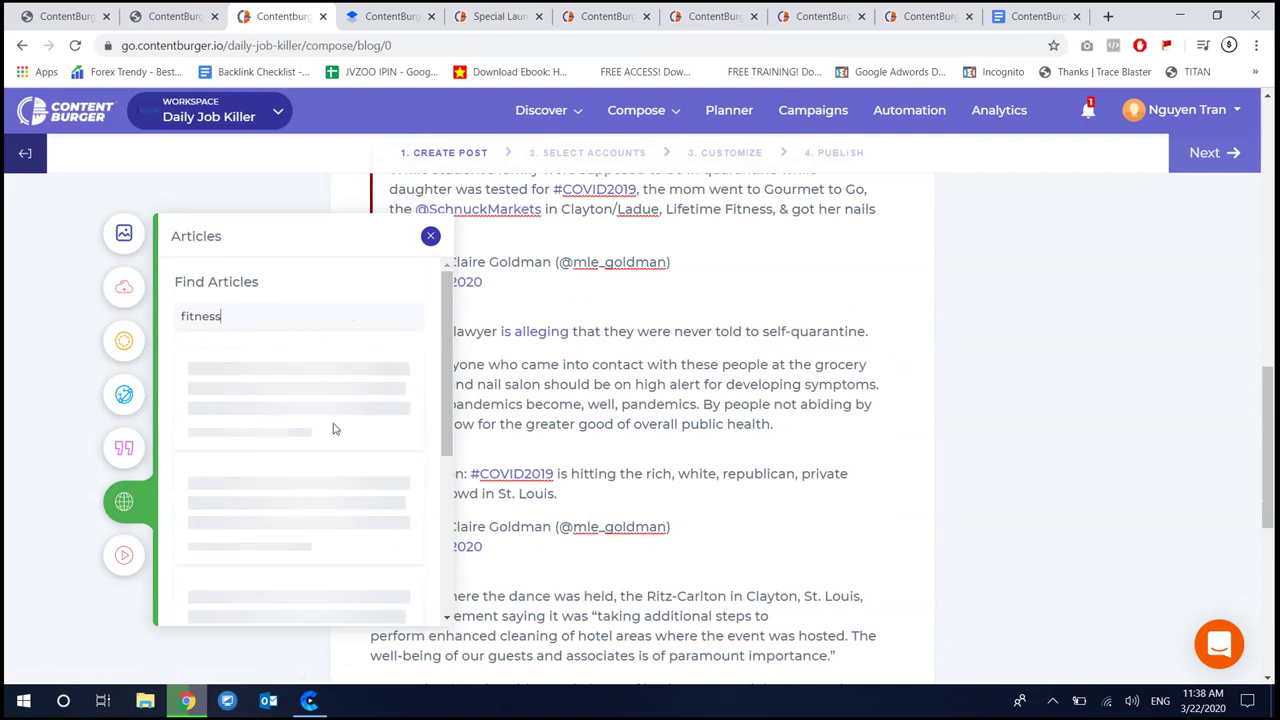
# Insert the "GoodLife Fitness closes all locations Canada-wide" article from the fitness results at the end of the post
pyautogui.scroll(-5, 601, 437)
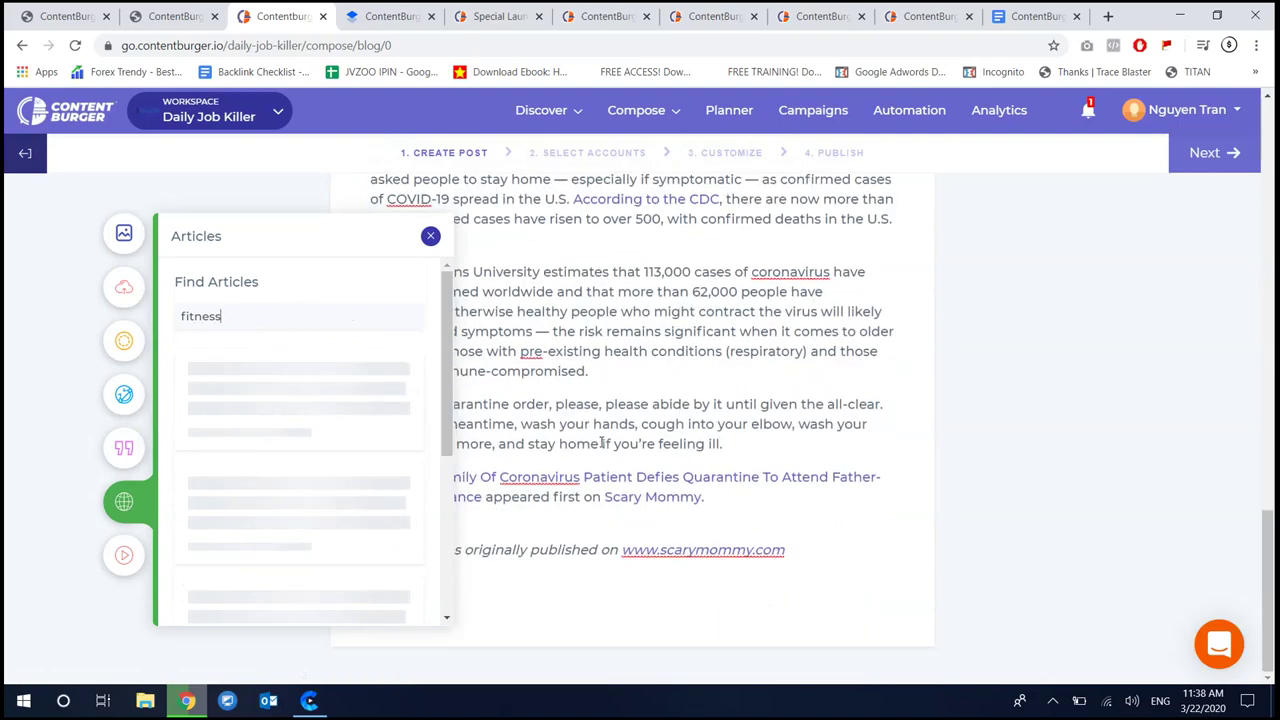
pyautogui.click(573, 590)
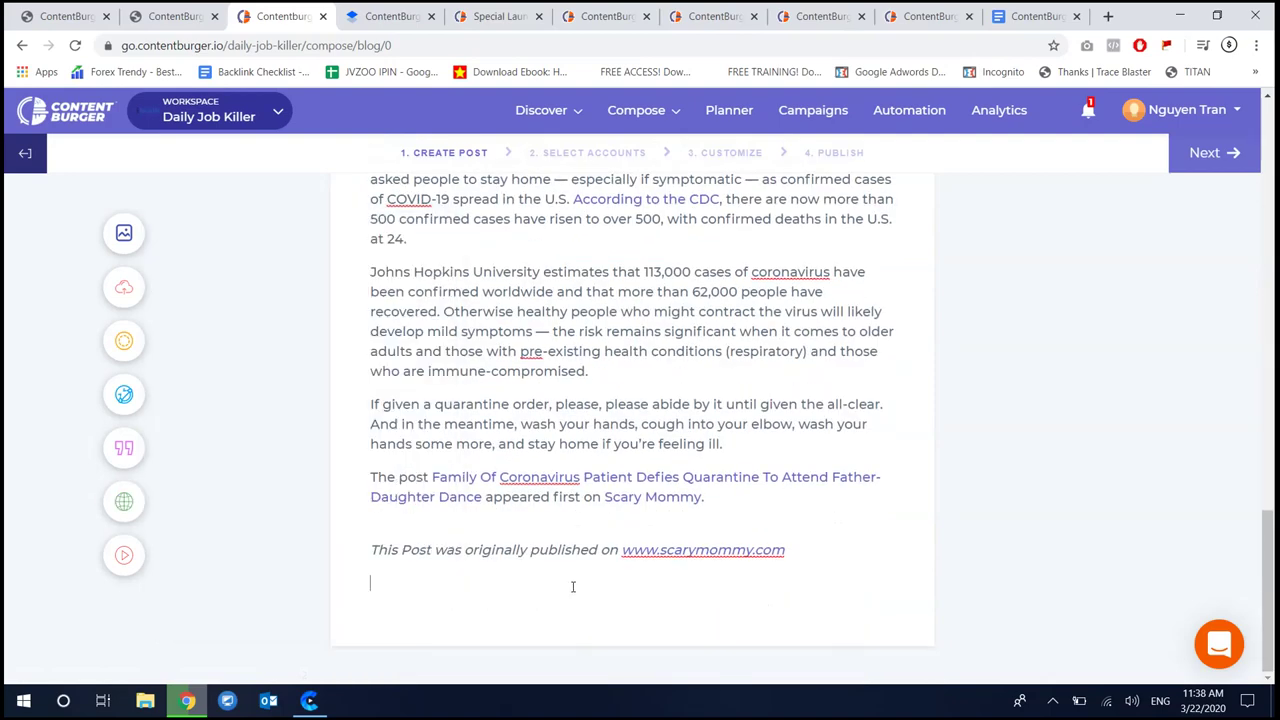
pyautogui.click(124, 501)
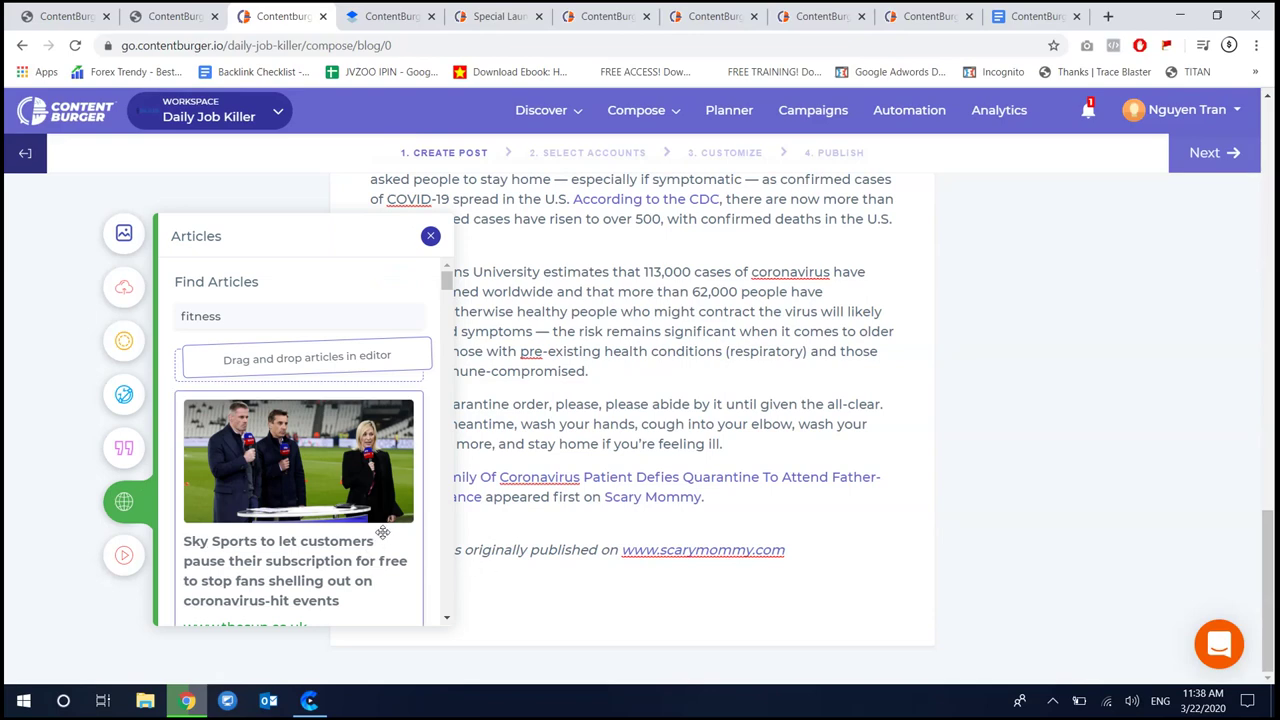
pyautogui.scroll(-8, 345, 497)
pyautogui.scroll(-4, 345, 497)
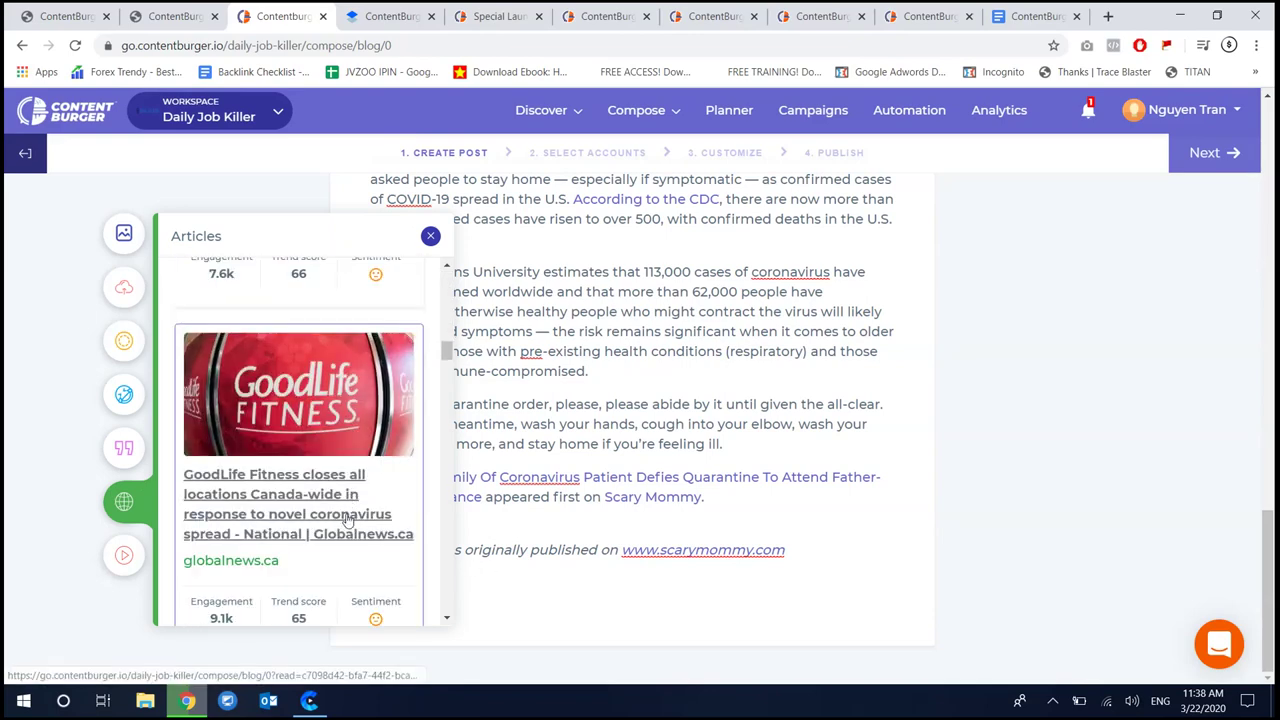
pyautogui.moveTo(368, 470); pyautogui.dragTo(532, 600)
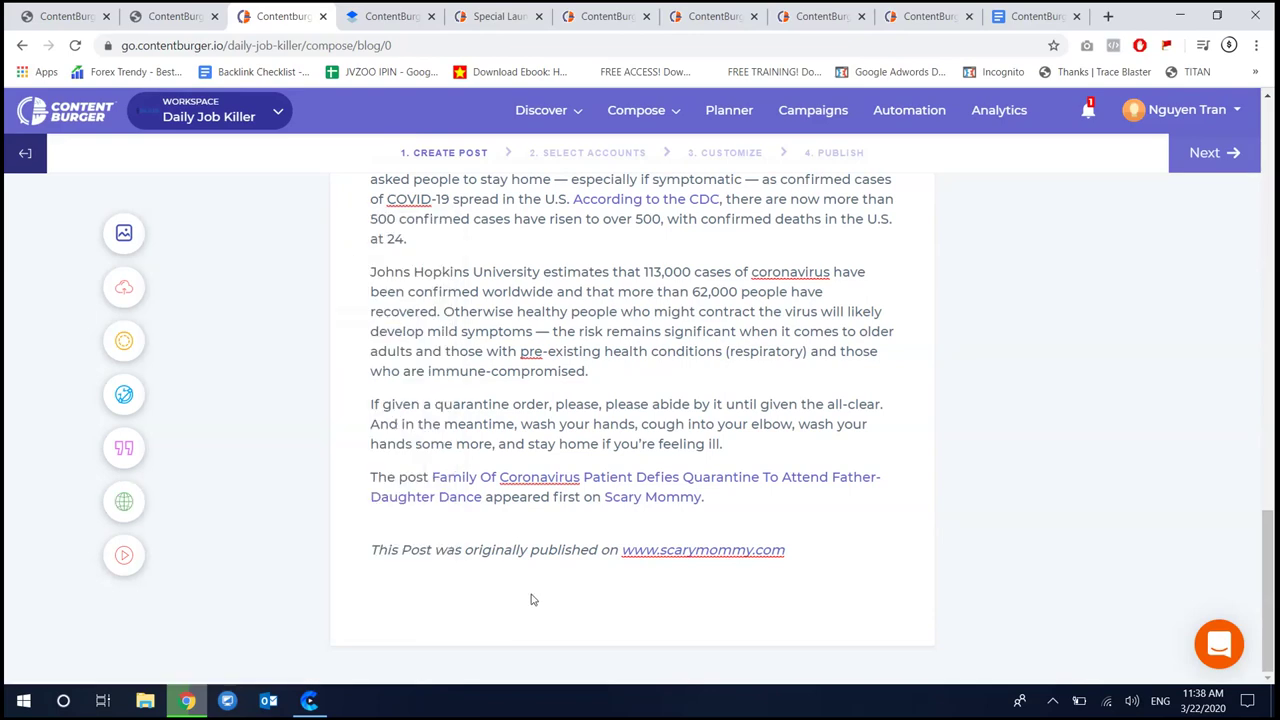
pyautogui.click(124, 501)
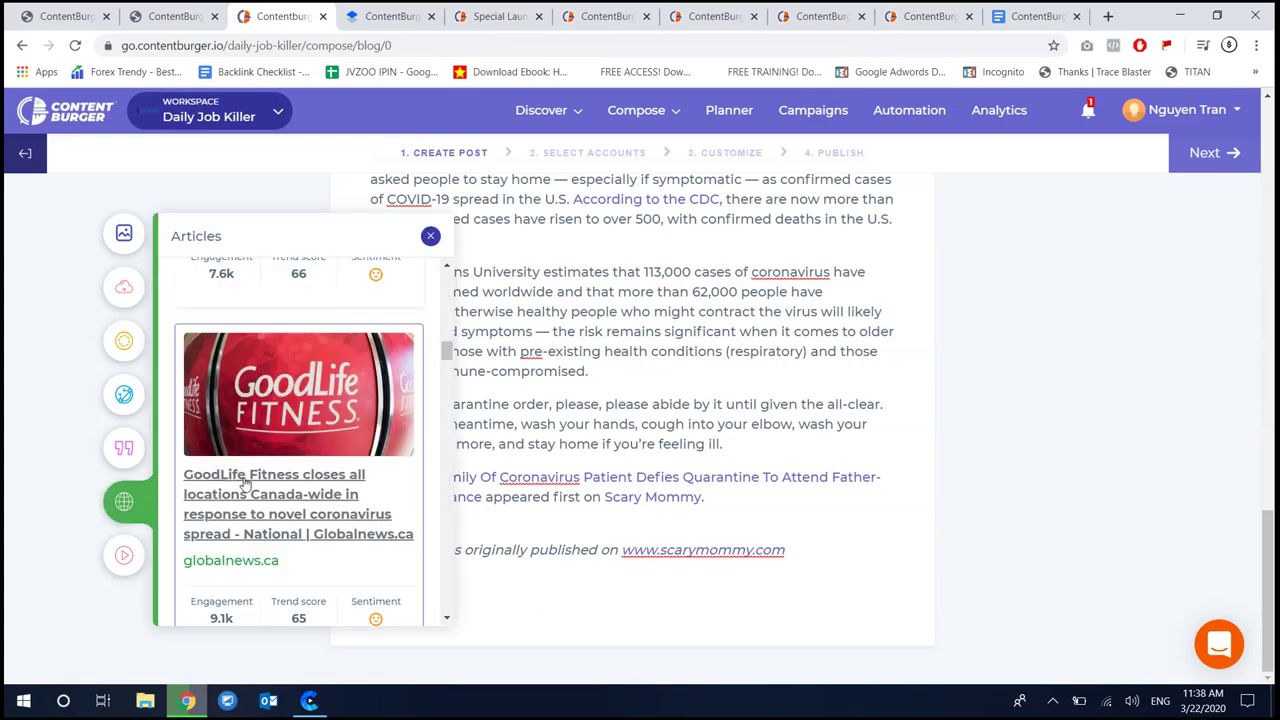
pyautogui.moveTo(264, 433); pyautogui.dragTo(595, 579)
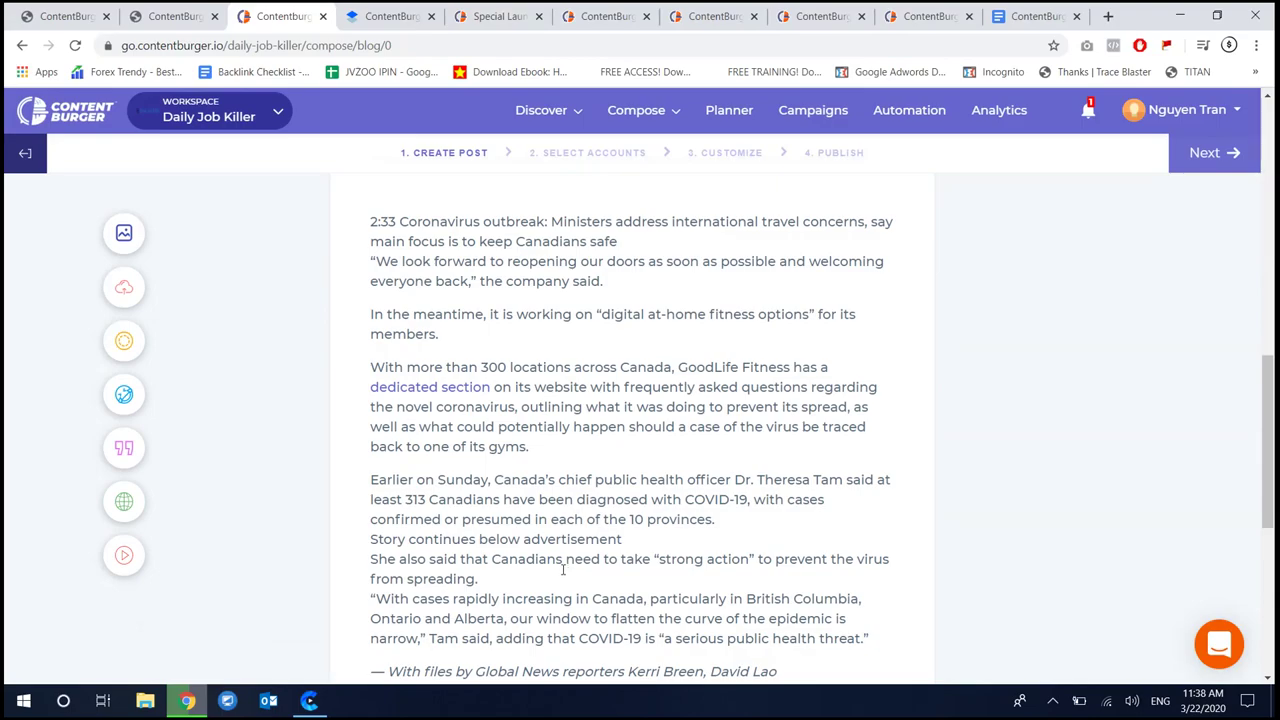
# Examine the text and image area of the inserted GoodLife Fitness article from its opening paragraph to its source credit
pyautogui.scroll(15, 545, 563)
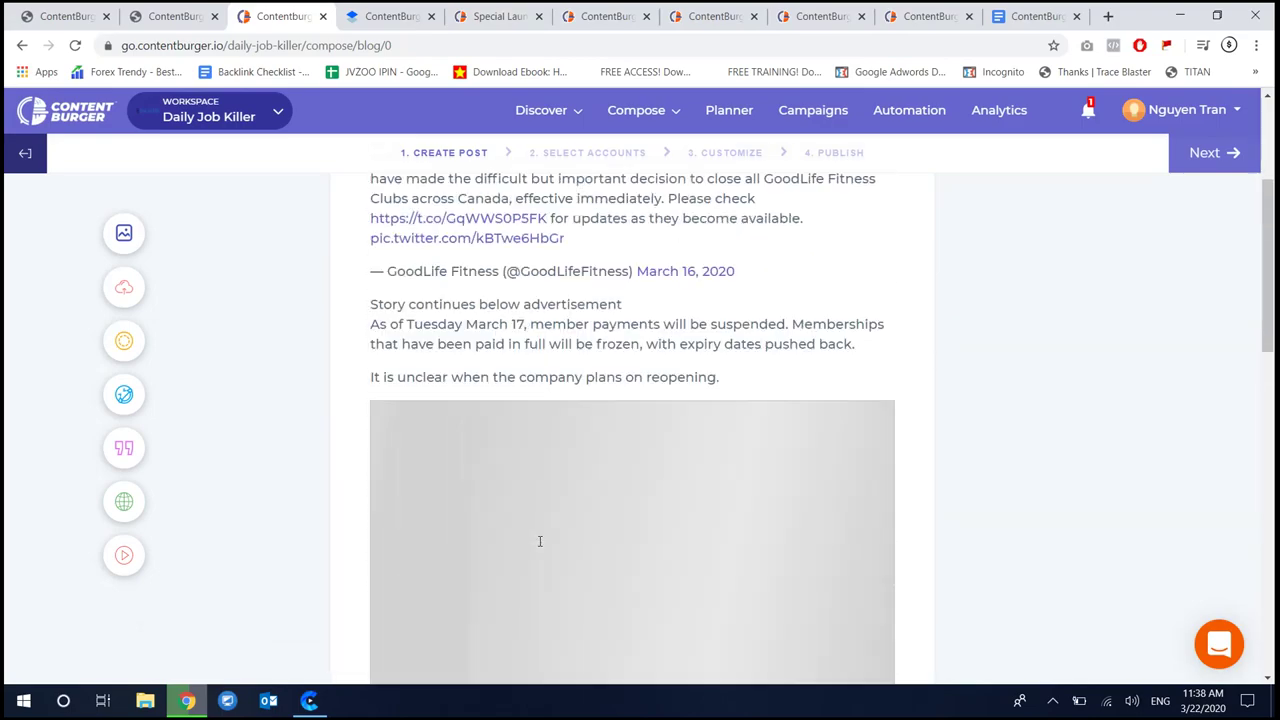
pyautogui.scroll(-5, 542, 547)
pyautogui.scroll(-10, 542, 547)
pyautogui.scroll(13, 543, 549)
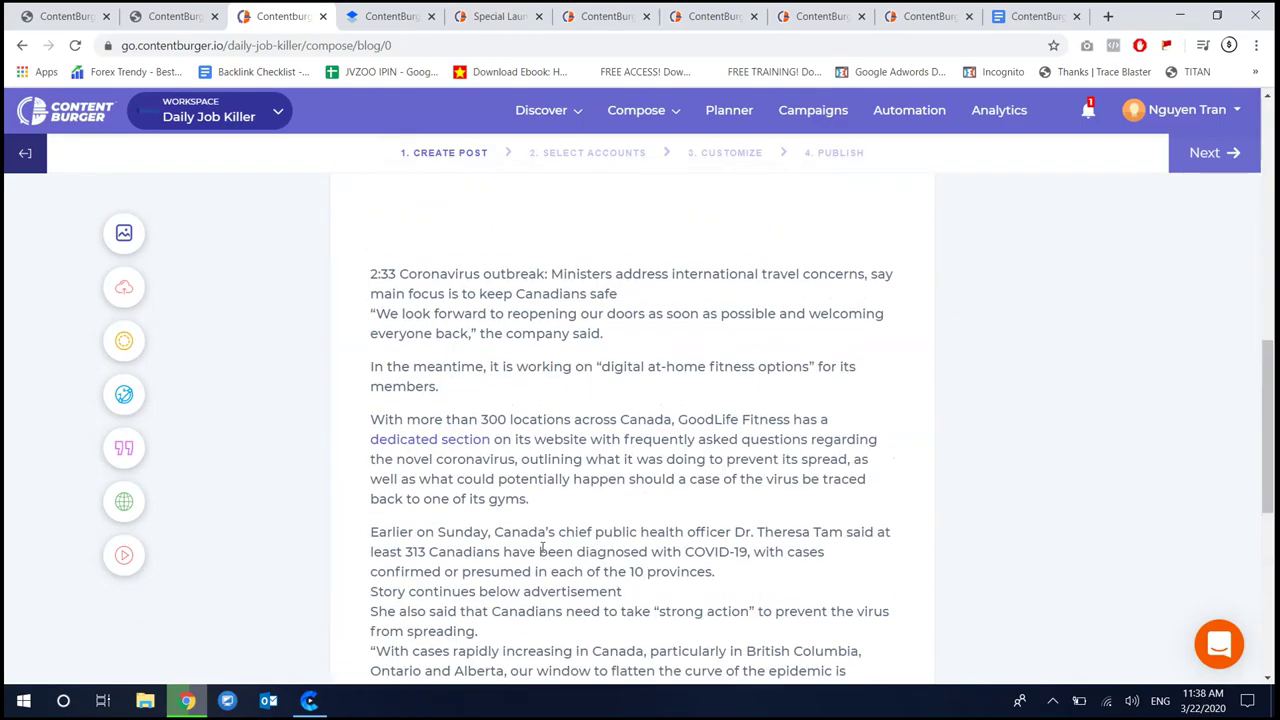
pyautogui.scroll(-5, 540, 545)
pyautogui.scroll(8, 530, 560)
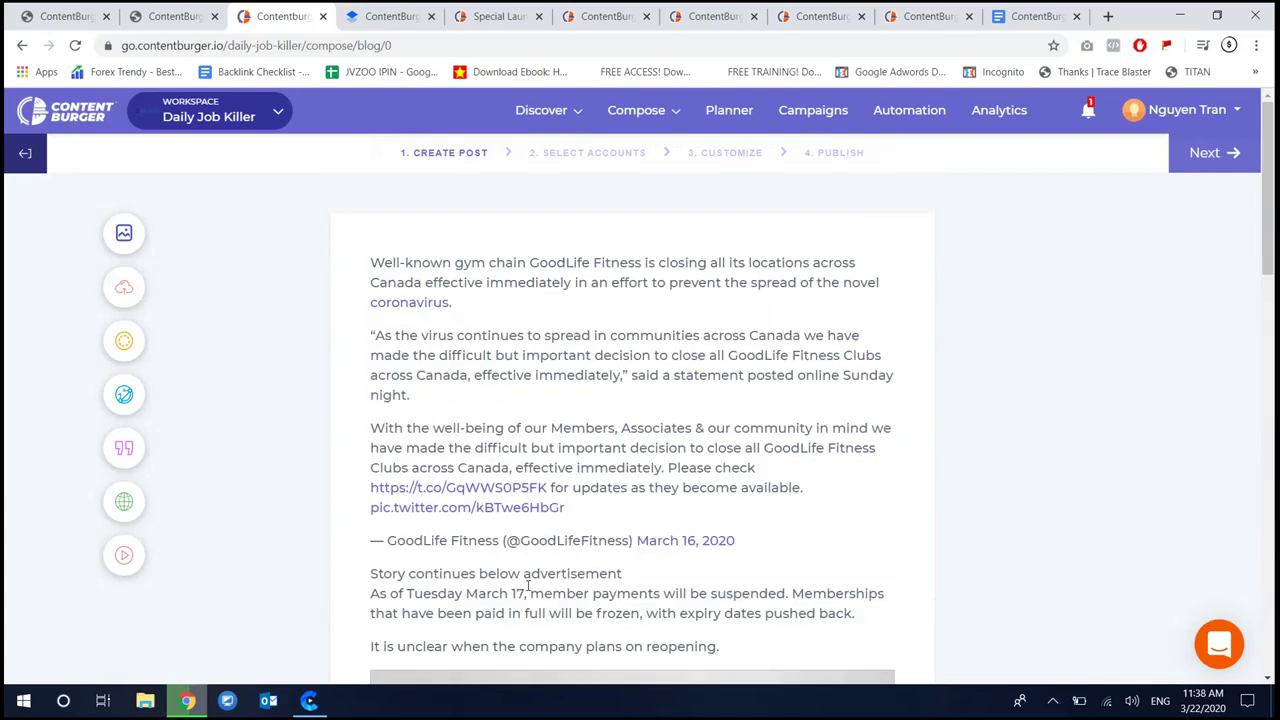
pyautogui.scroll(-5, 529, 585)
pyautogui.scroll(-7, 529, 587)
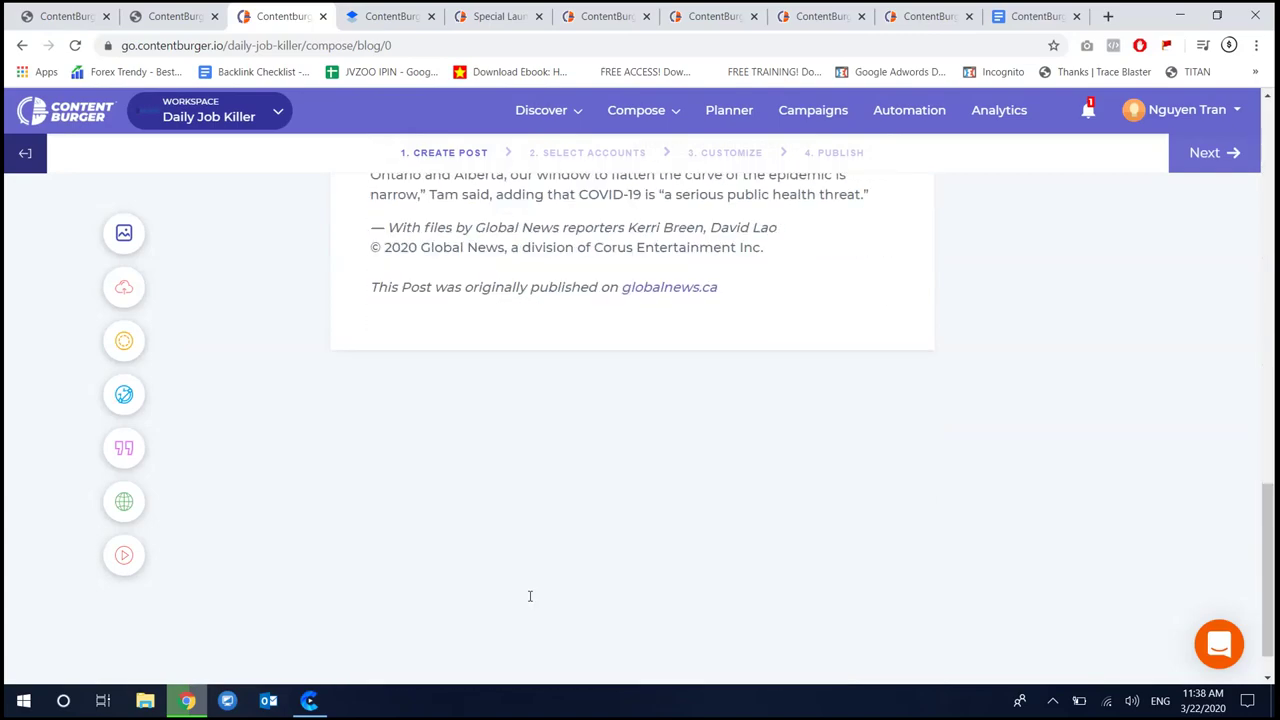
pyautogui.scroll(2, 530, 595)
pyautogui.scroll(3, 533, 578)
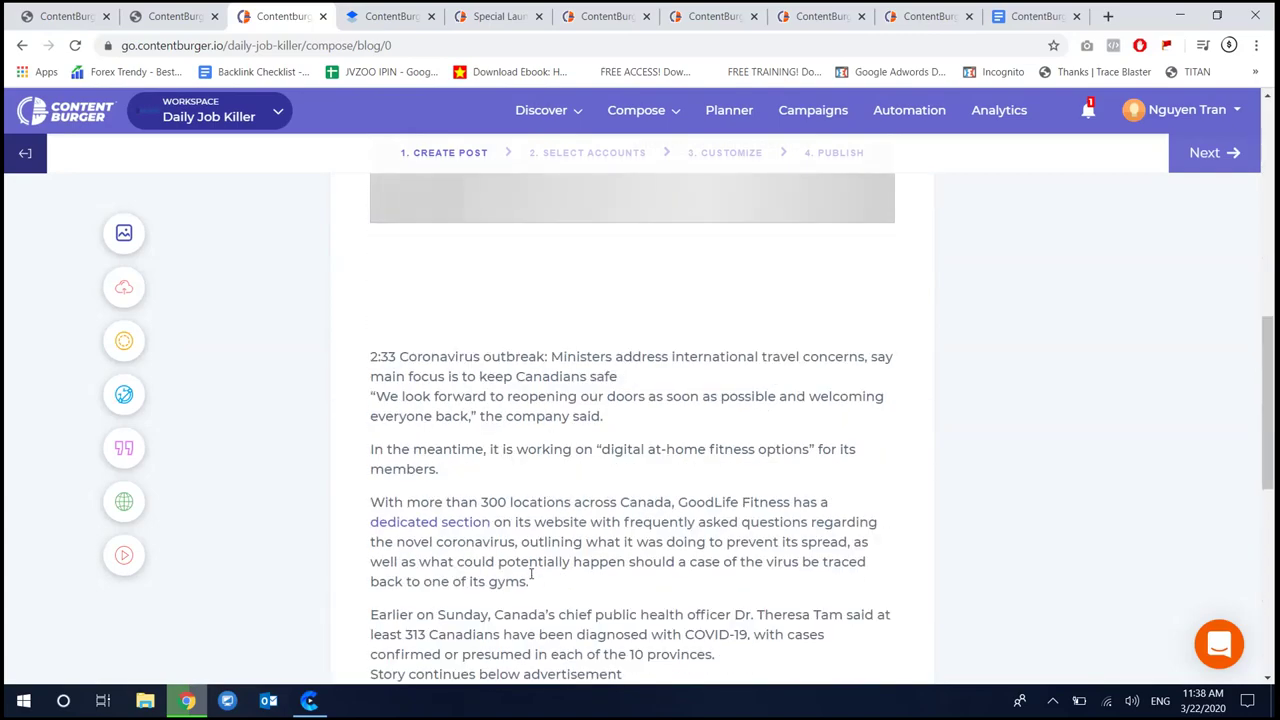
pyautogui.scroll(-5, 540, 545)
pyautogui.scroll(2, 543, 534)
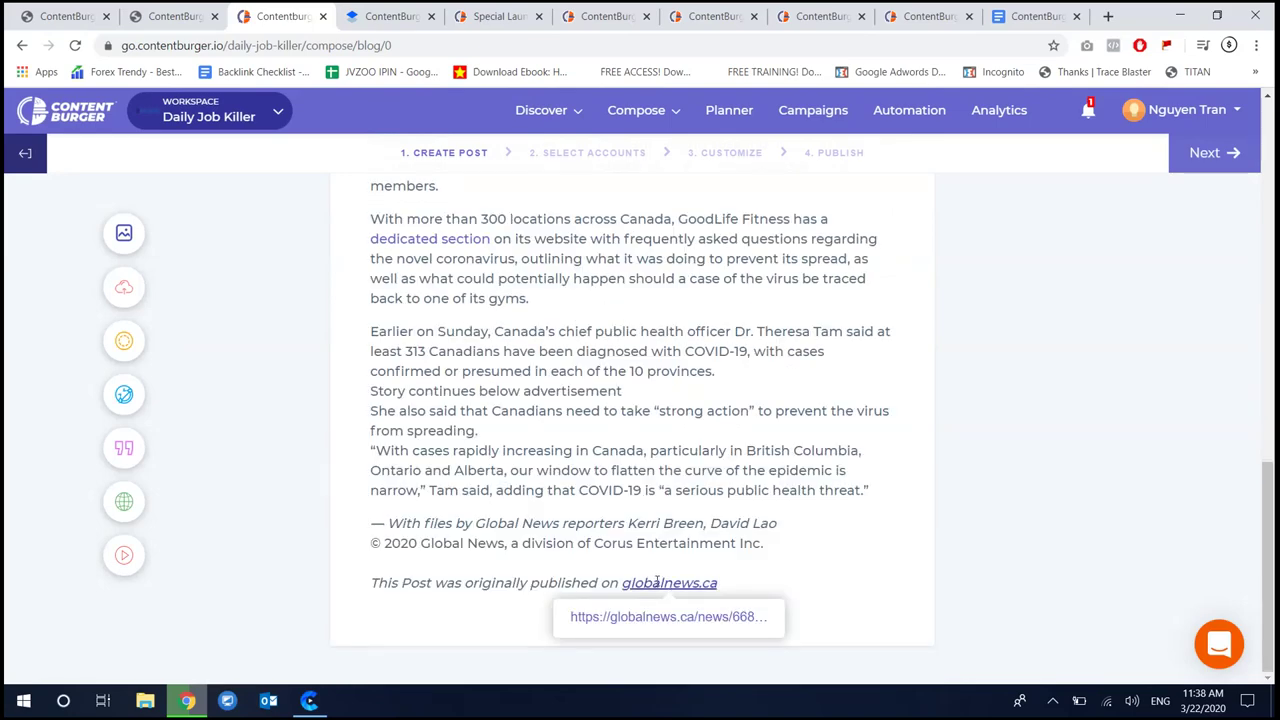
# Examine the globalnews.ca link in the source credit and the coronavirus link in the first paragraph
pyautogui.moveTo(465, 583); pyautogui.dragTo(614, 583)
pyautogui.click(614, 583)
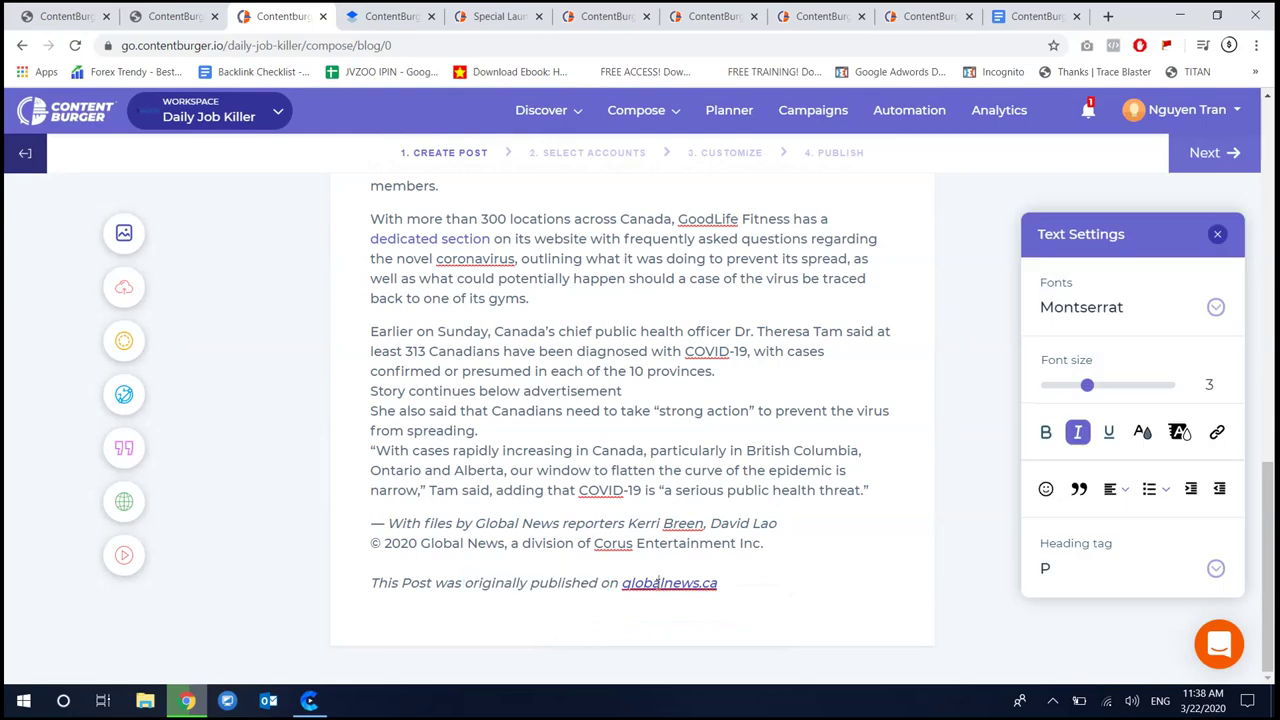
pyautogui.scroll(3, 564, 451)
pyautogui.scroll(5, 564, 451)
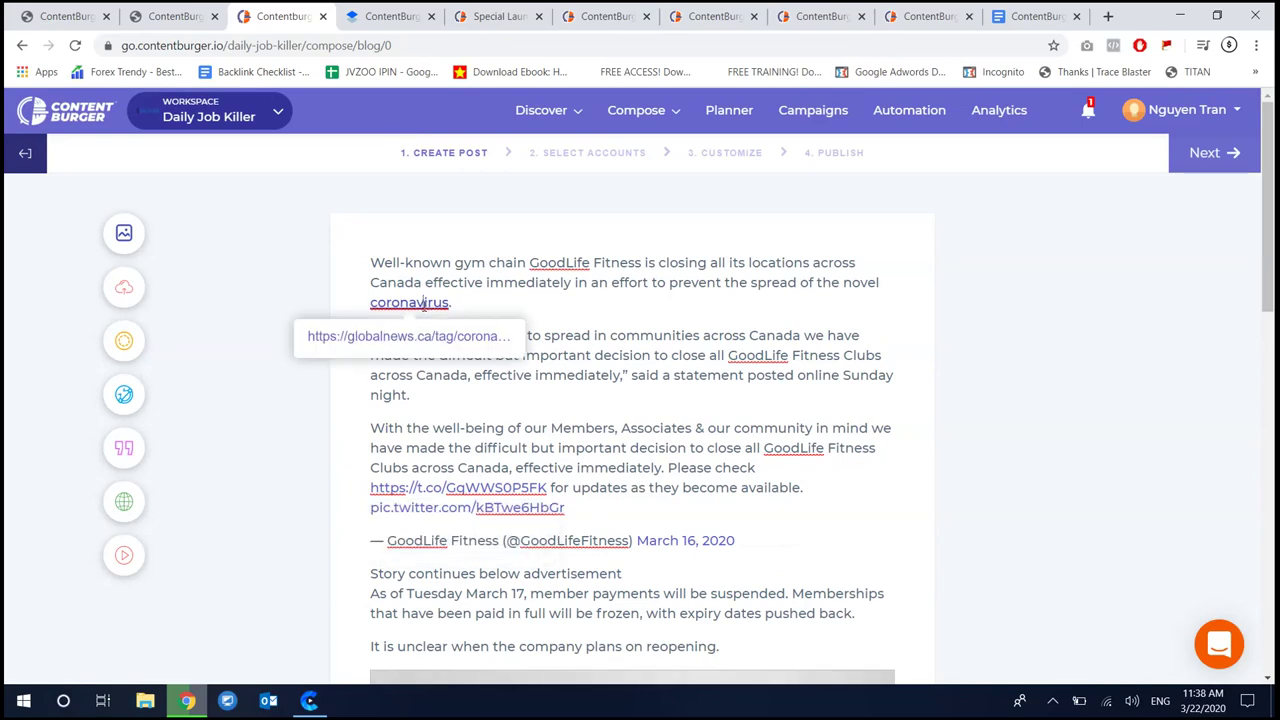
pyautogui.scroll(-5, 575, 470)
pyautogui.scroll(-3, 572, 478)
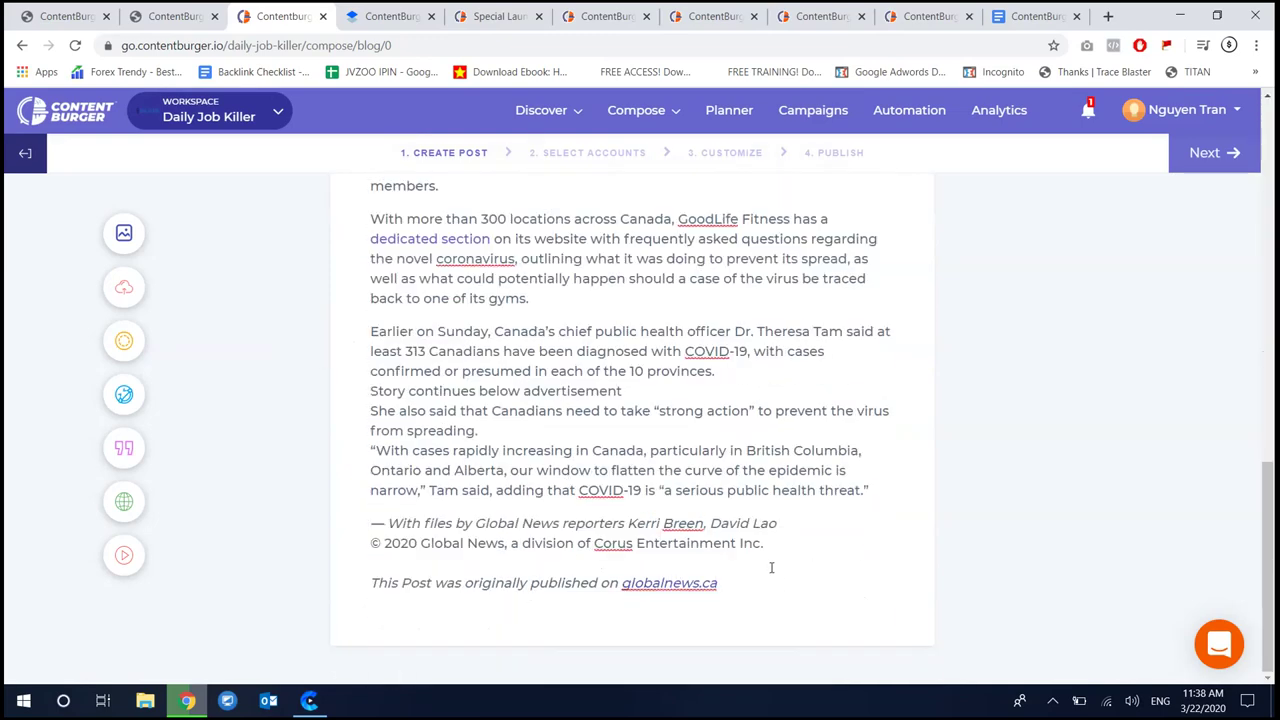
# Add an empty line after the globalnews.ca credit and try to insert another article there
pyautogui.scroll(-1, 755, 553)
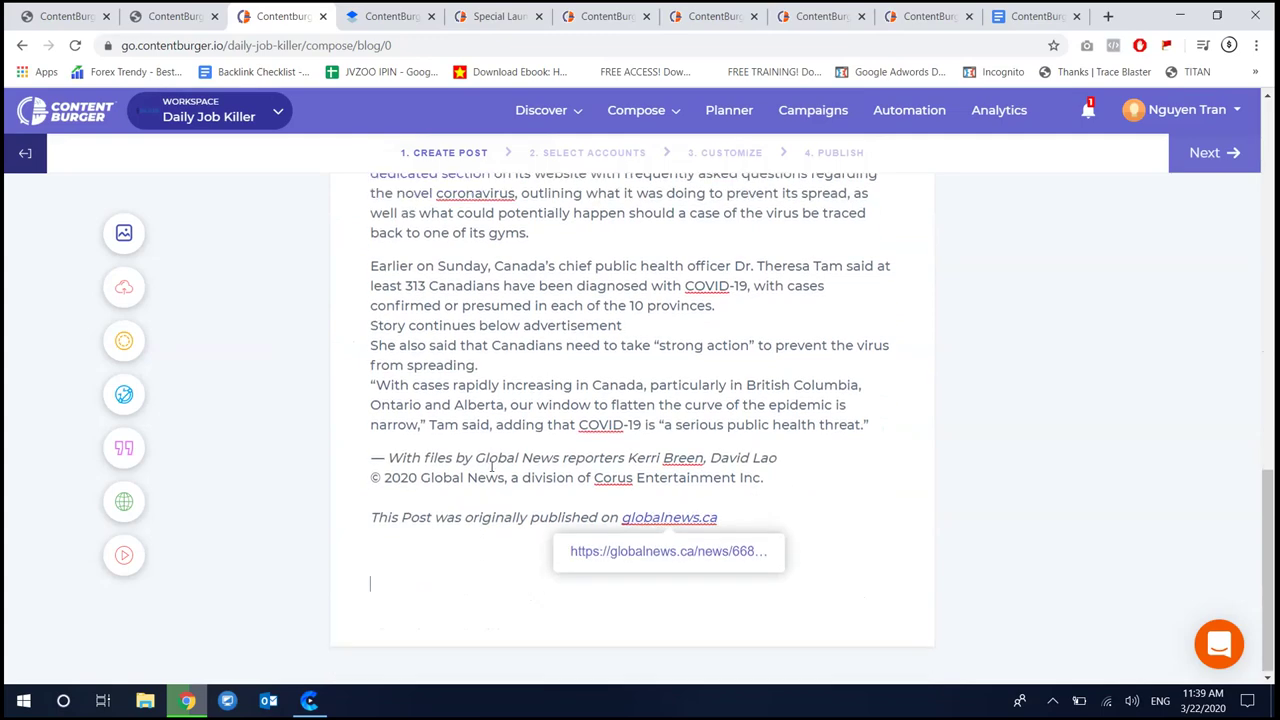
pyautogui.click(125, 503)
pyautogui.scroll(-3, 310, 460)
pyautogui.moveTo(309, 520); pyautogui.dragTo(584, 576)
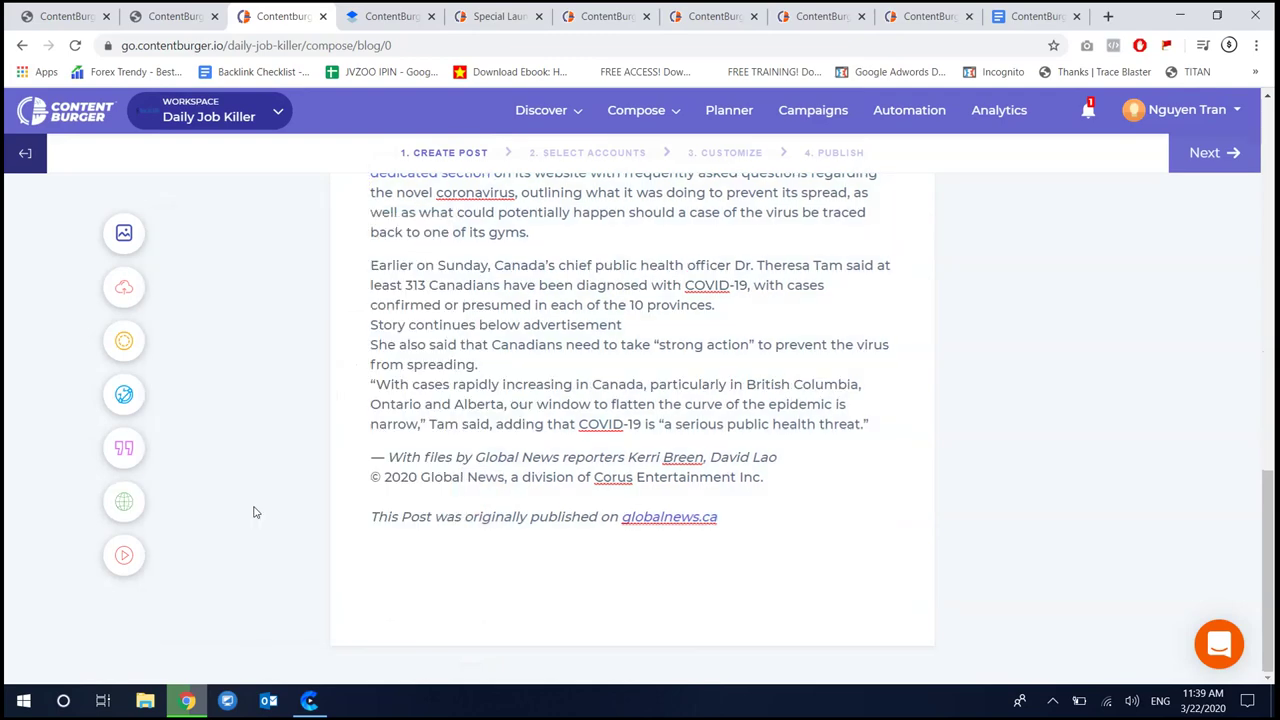
# View the uploaded images and search Unsplash for "corona" images
pyautogui.click(123, 290)
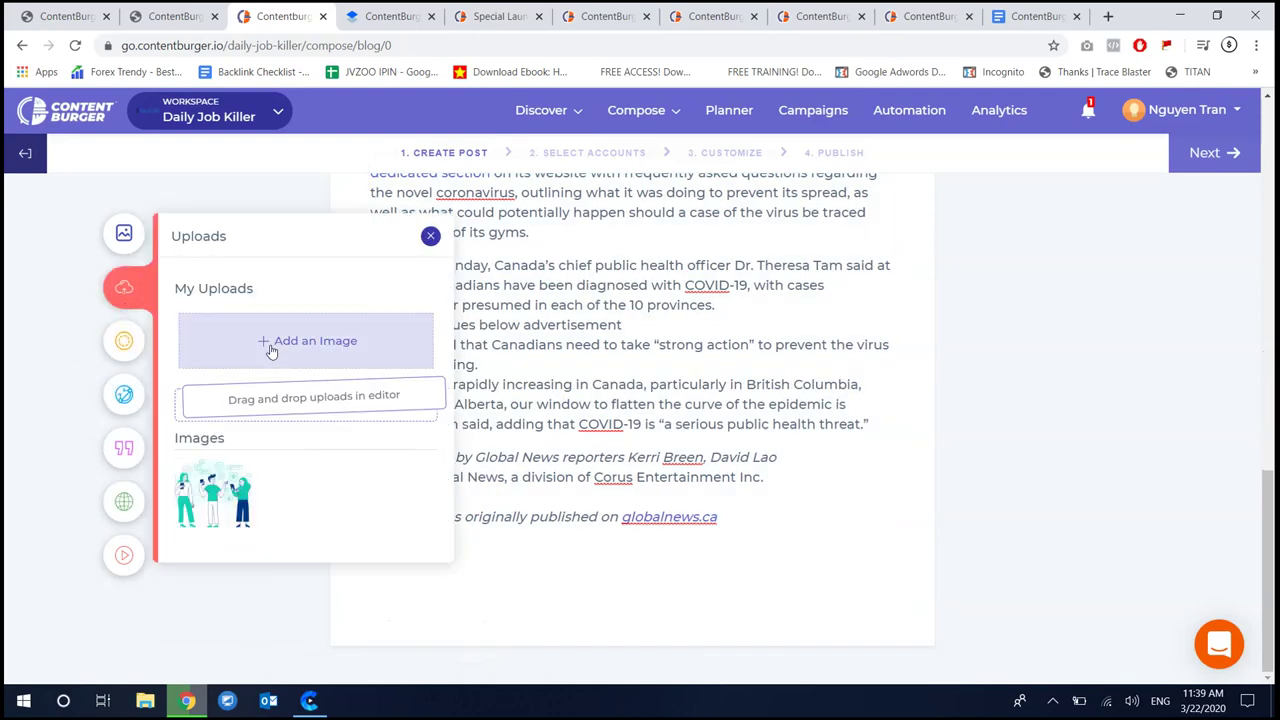
pyautogui.click(123, 233)
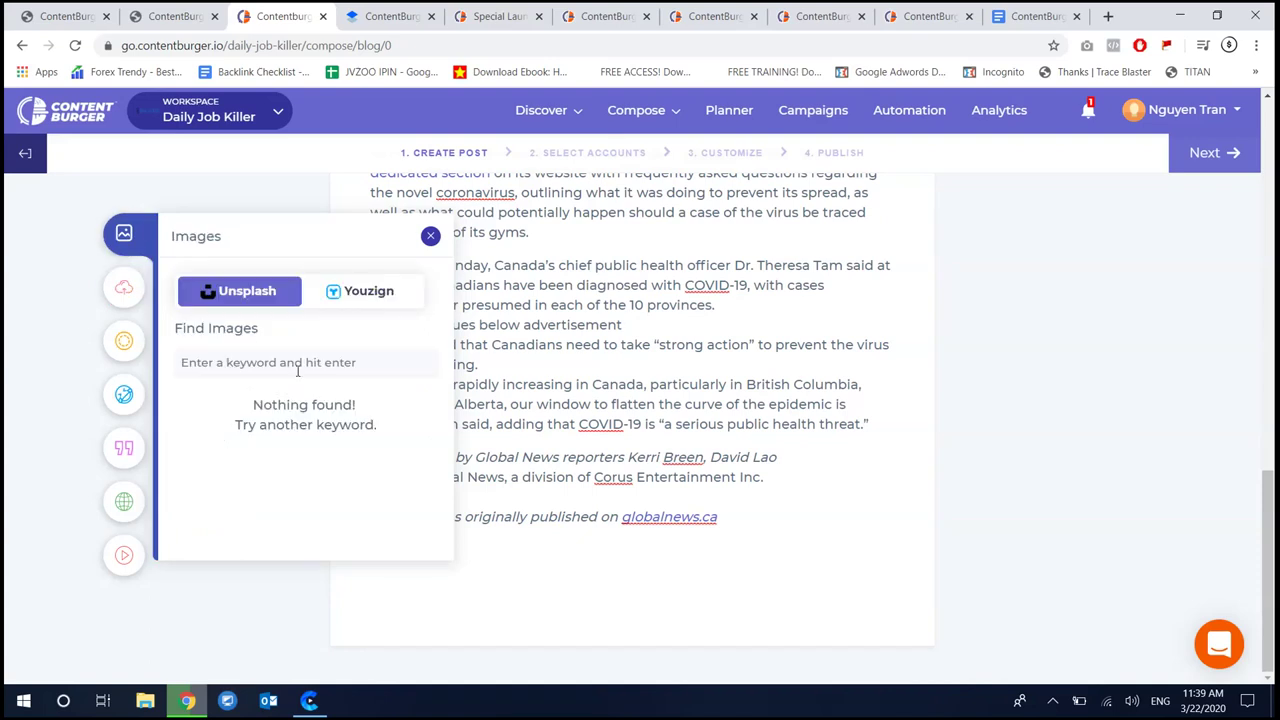
pyautogui.write('corrona')
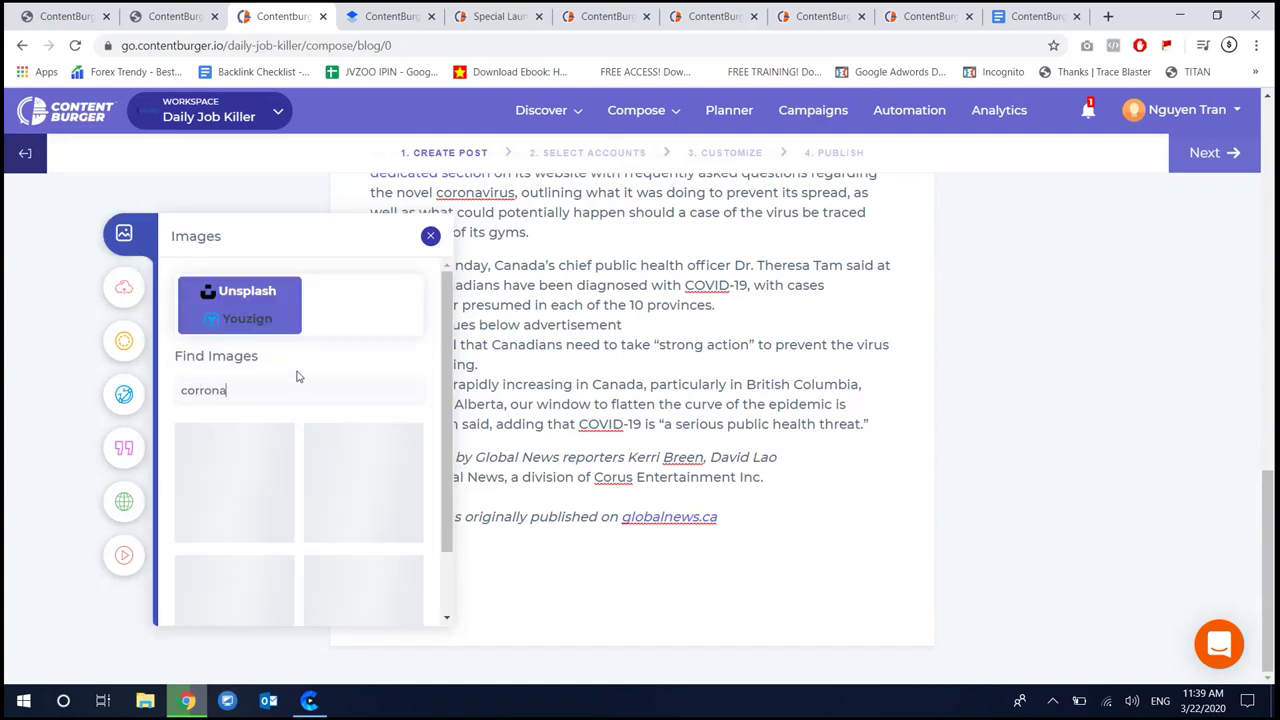
pyautogui.press('BackSpace')
pyautogui.press('BackSpace')
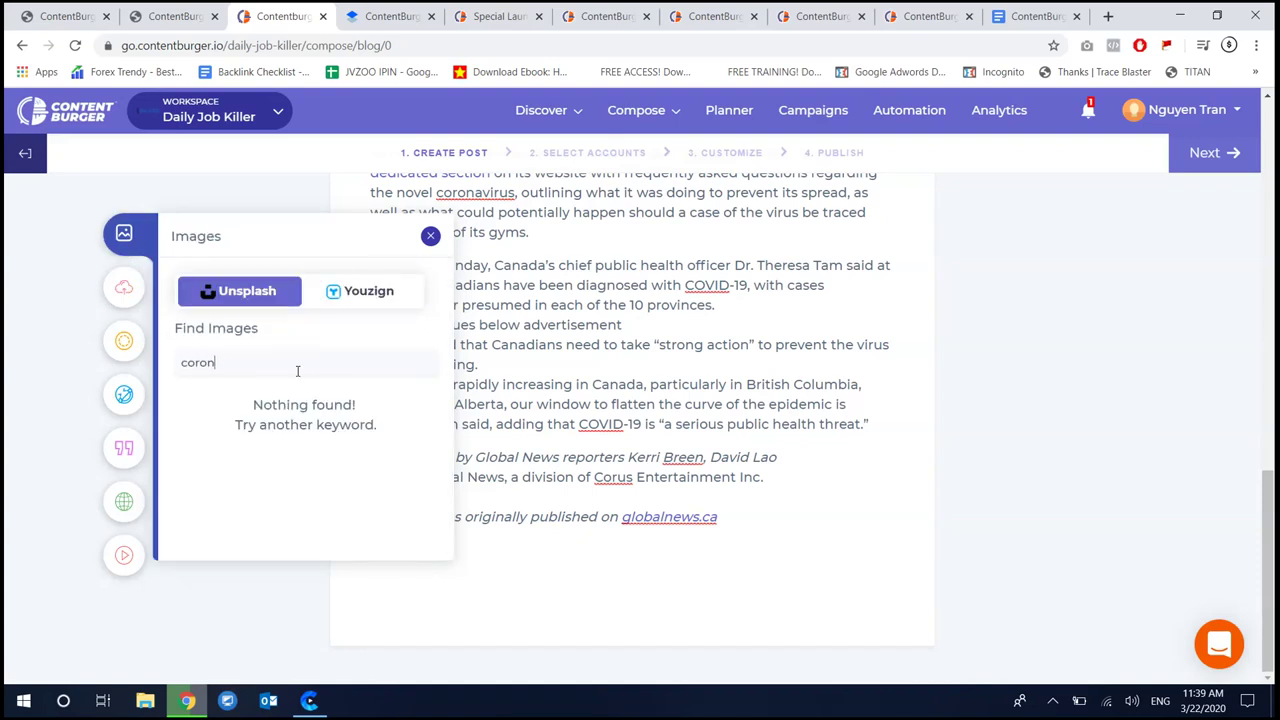
pyautogui.write('a')
pyautogui.click(90, 341)
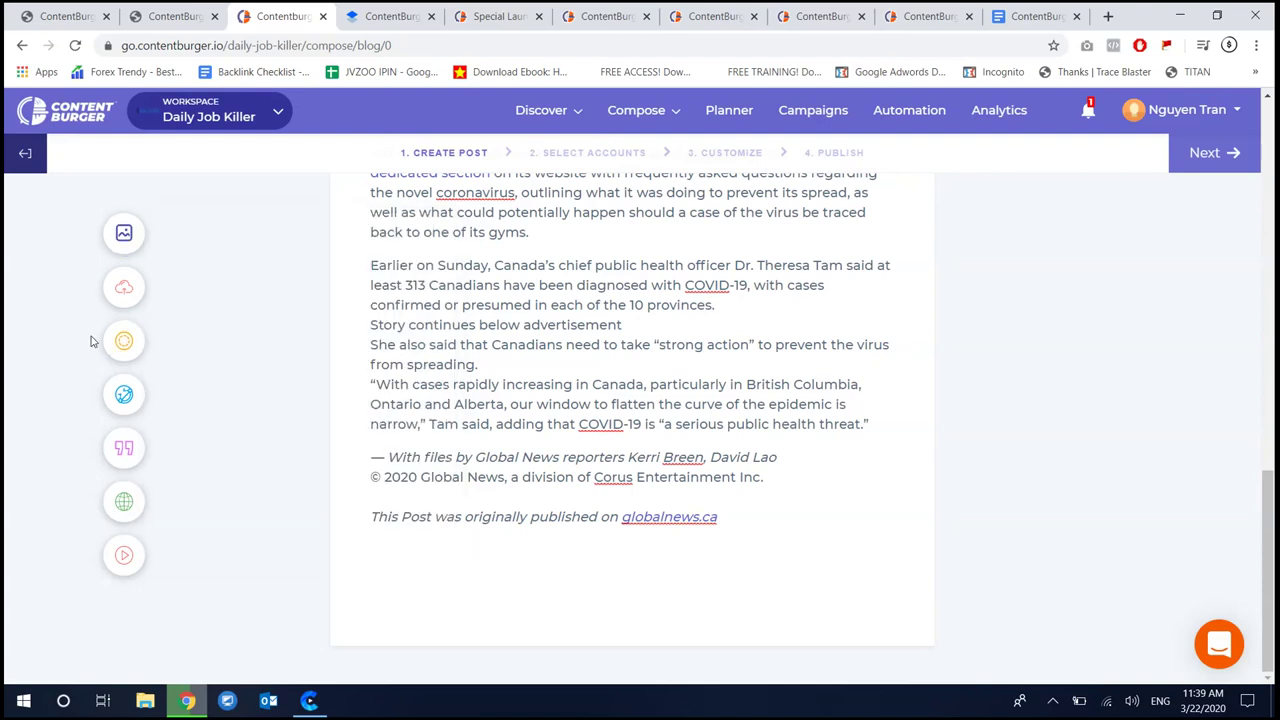
# Search Unsplash for "fitness" images and insert the sunset paddleboard yoga photo after the globalnews.ca credit
pyautogui.click(123, 232)
pyautogui.doubleClick(200, 362)
pyautogui.moveTo(200, 362); pyautogui.dragTo(137, 370)
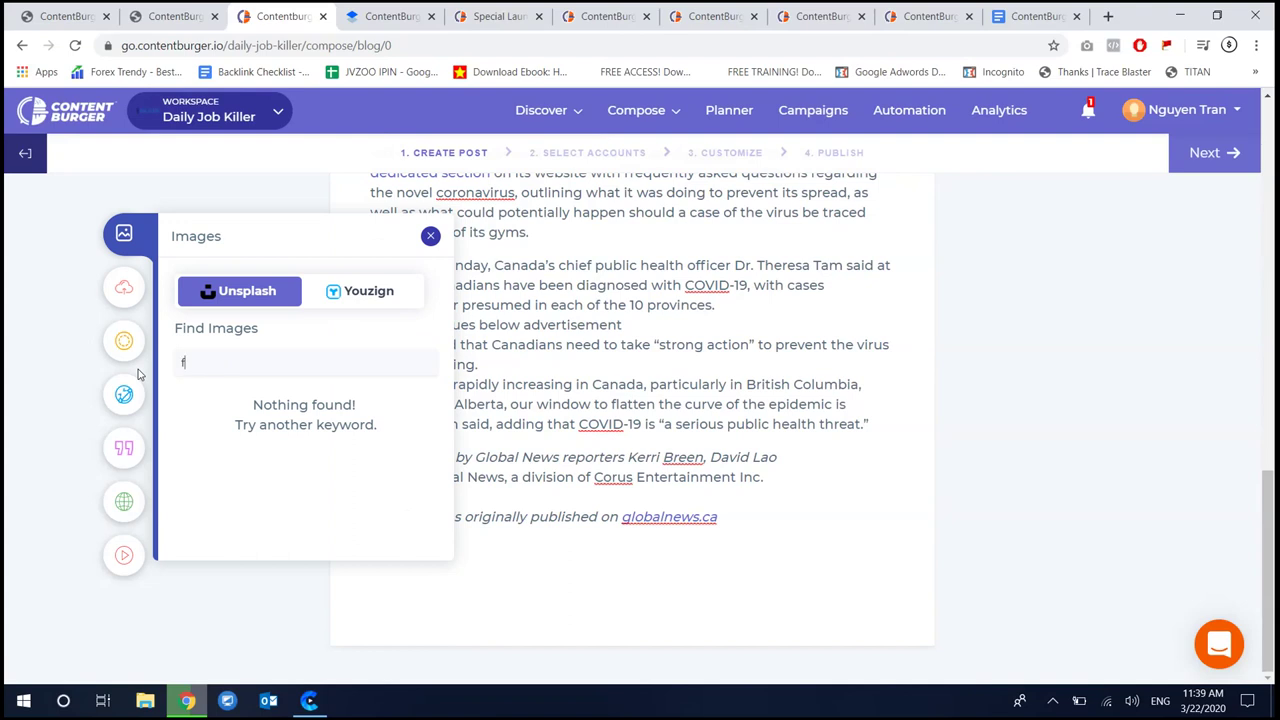
pyautogui.write('ss')
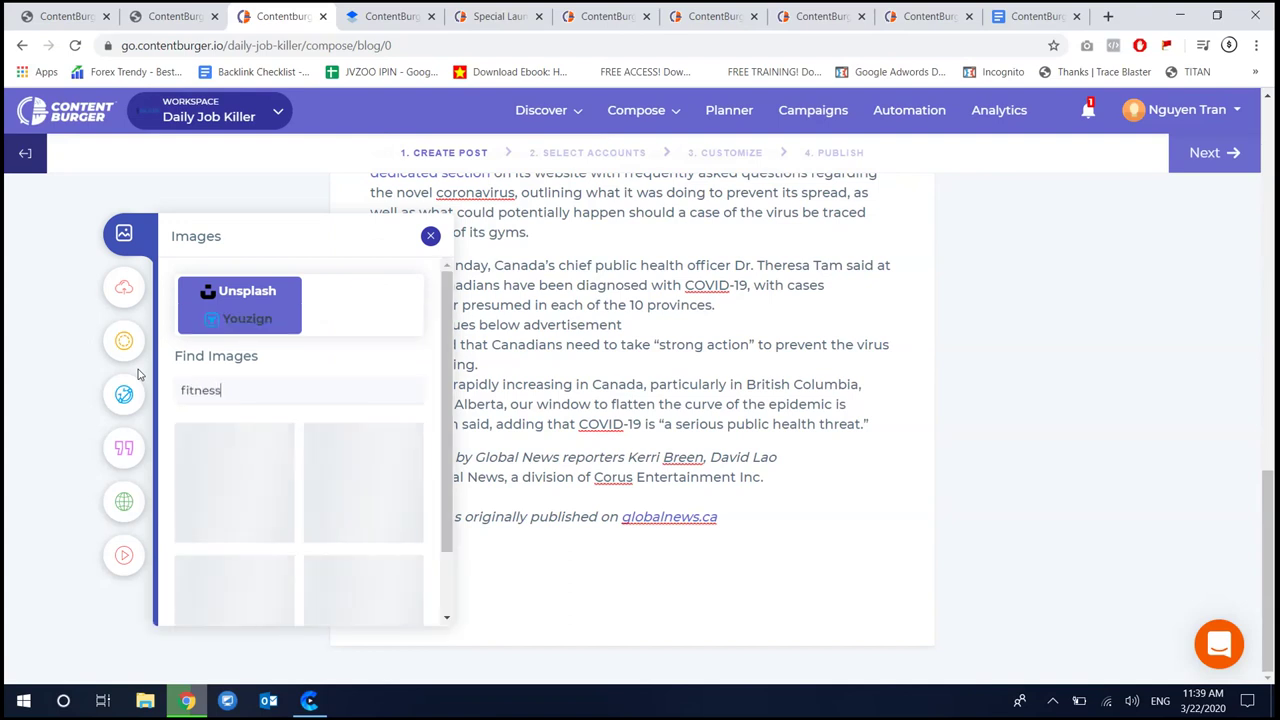
pyautogui.scroll(-1, 345, 480)
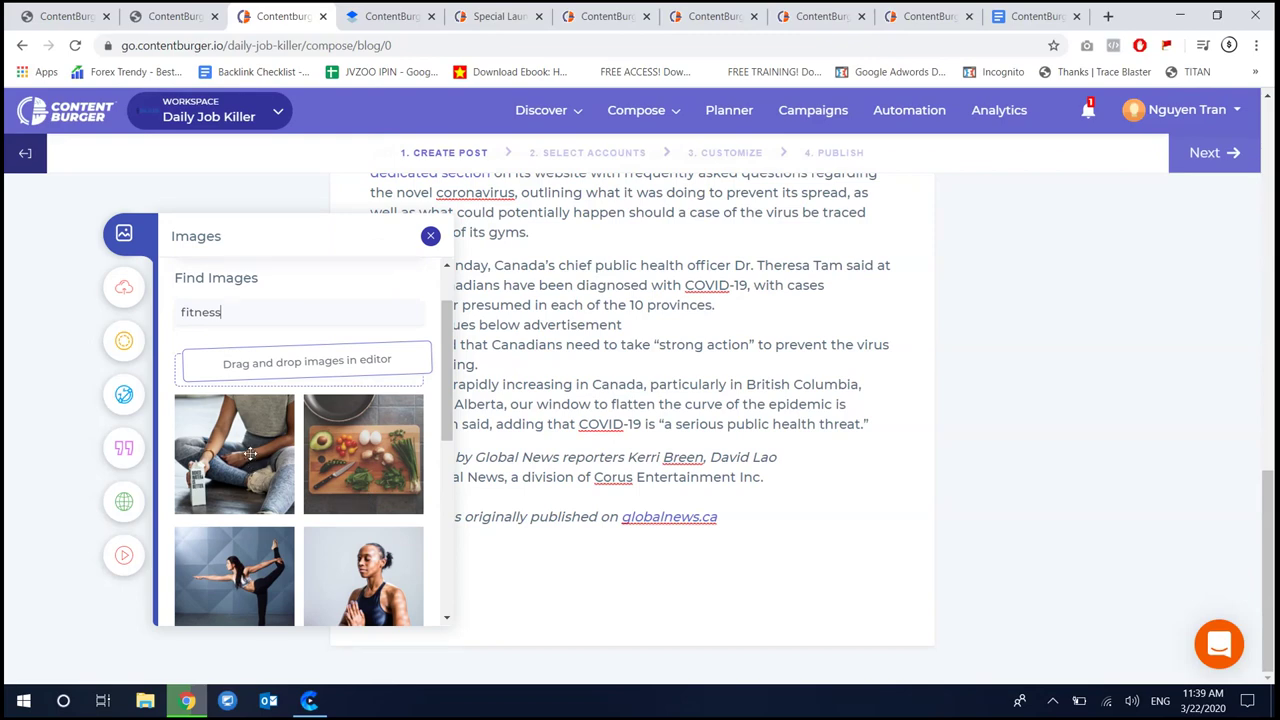
pyautogui.scroll(-10, 368, 450)
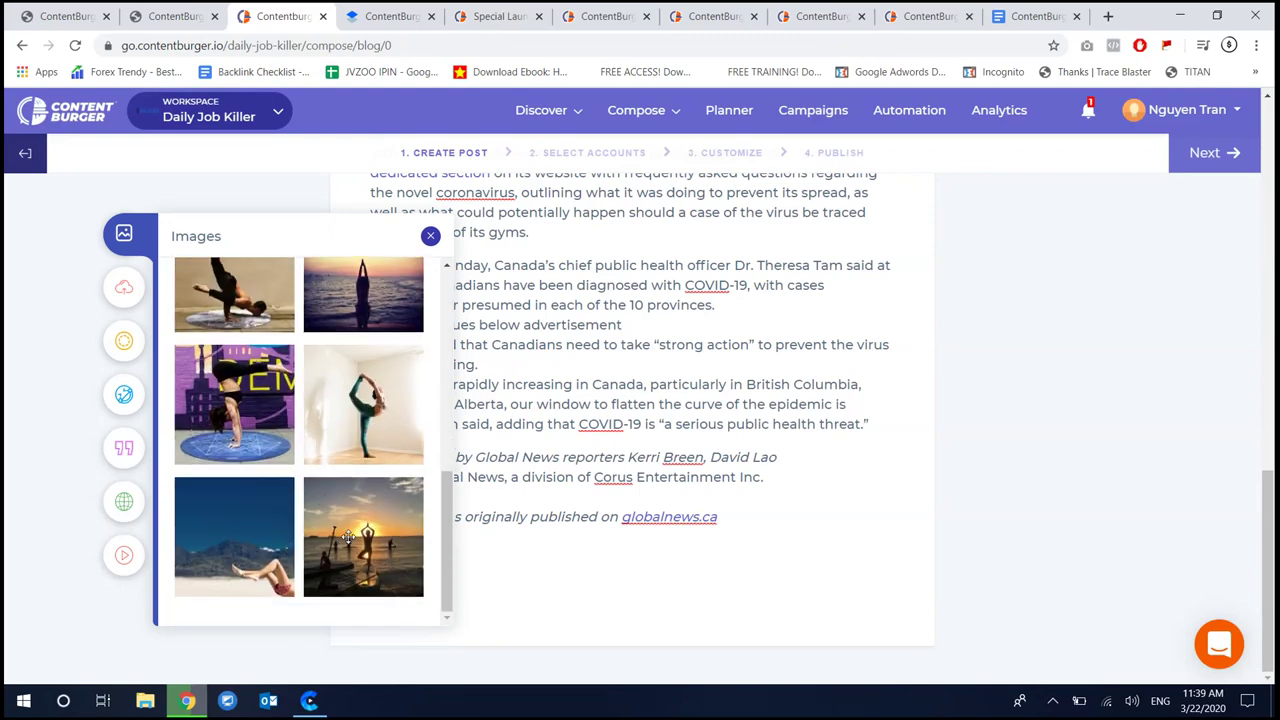
pyautogui.moveTo(348, 537); pyautogui.dragTo(542, 582)
pyautogui.scroll(-4, 500, 600)
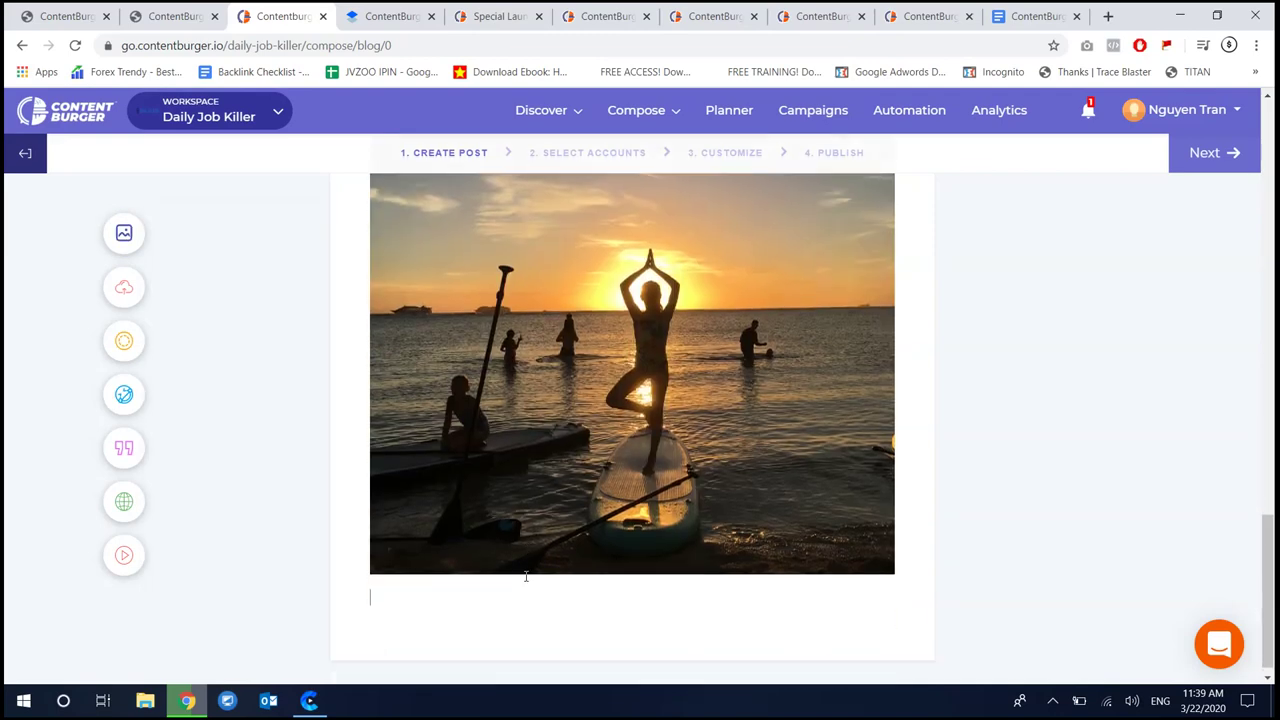
# Insert the "Keep Paying Your Gym Membership, If You Can" article from the article results into the post
pyautogui.click(124, 501)
pyautogui.scroll(-3, 298, 470)
pyautogui.scroll(-5, 298, 470)
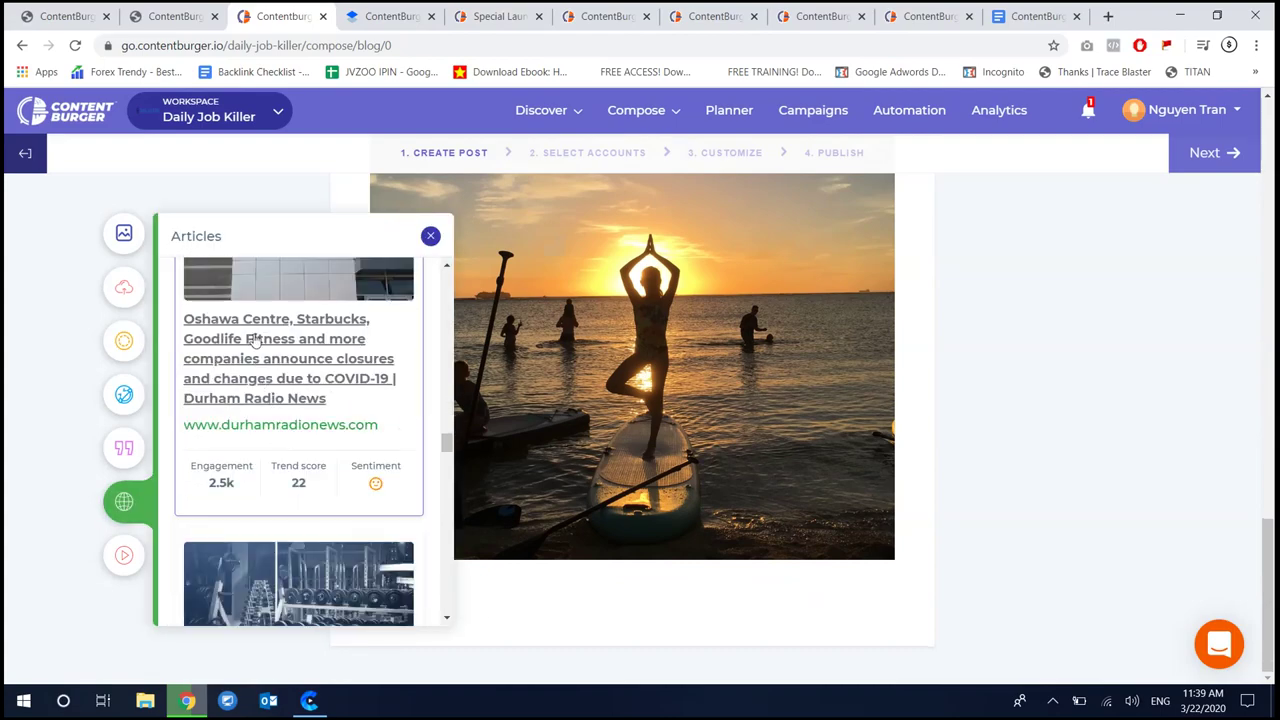
pyautogui.scroll(-3, 300, 420)
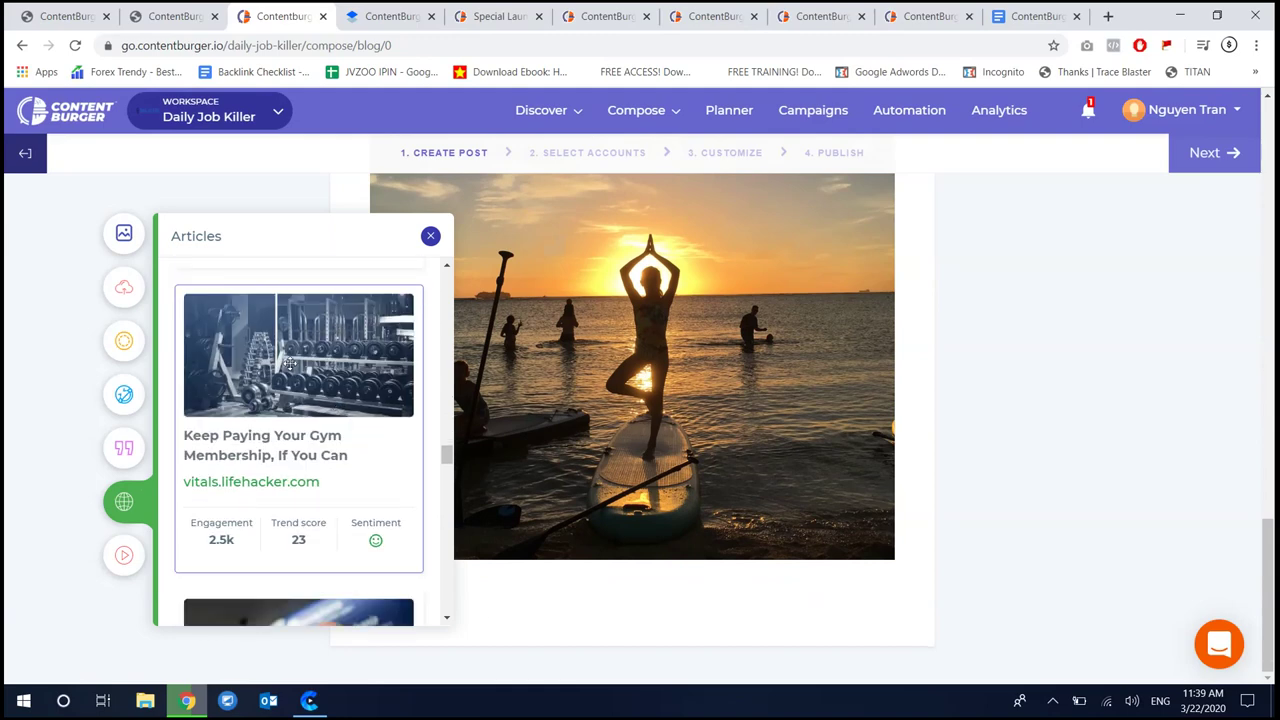
pyautogui.moveTo(290, 365); pyautogui.dragTo(555, 589)
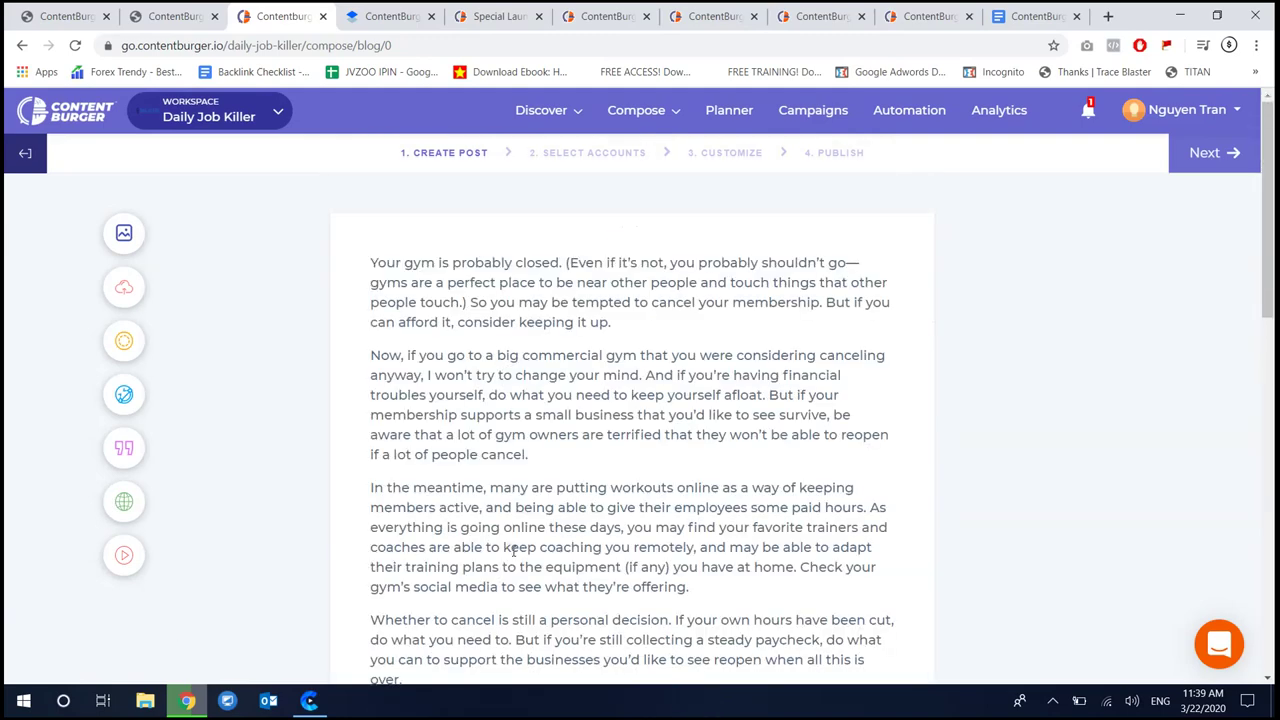
# Examine the full text of the inserted gym membership article in the blog post editor
pyautogui.scroll(-7, 511, 546)
pyautogui.scroll(7, 505, 543)
pyautogui.scroll(-7, 497, 545)
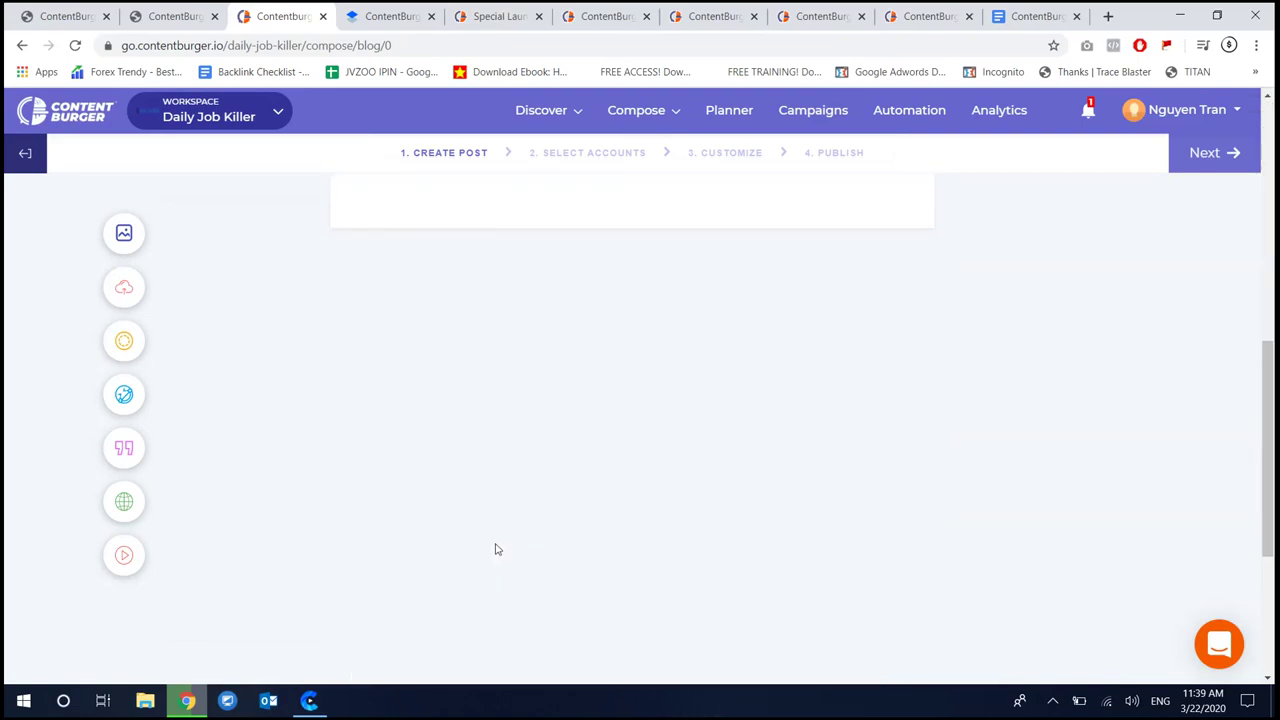
pyautogui.scroll(5, 497, 549)
pyautogui.click(489, 600)
pyautogui.scroll(1, 489, 600)
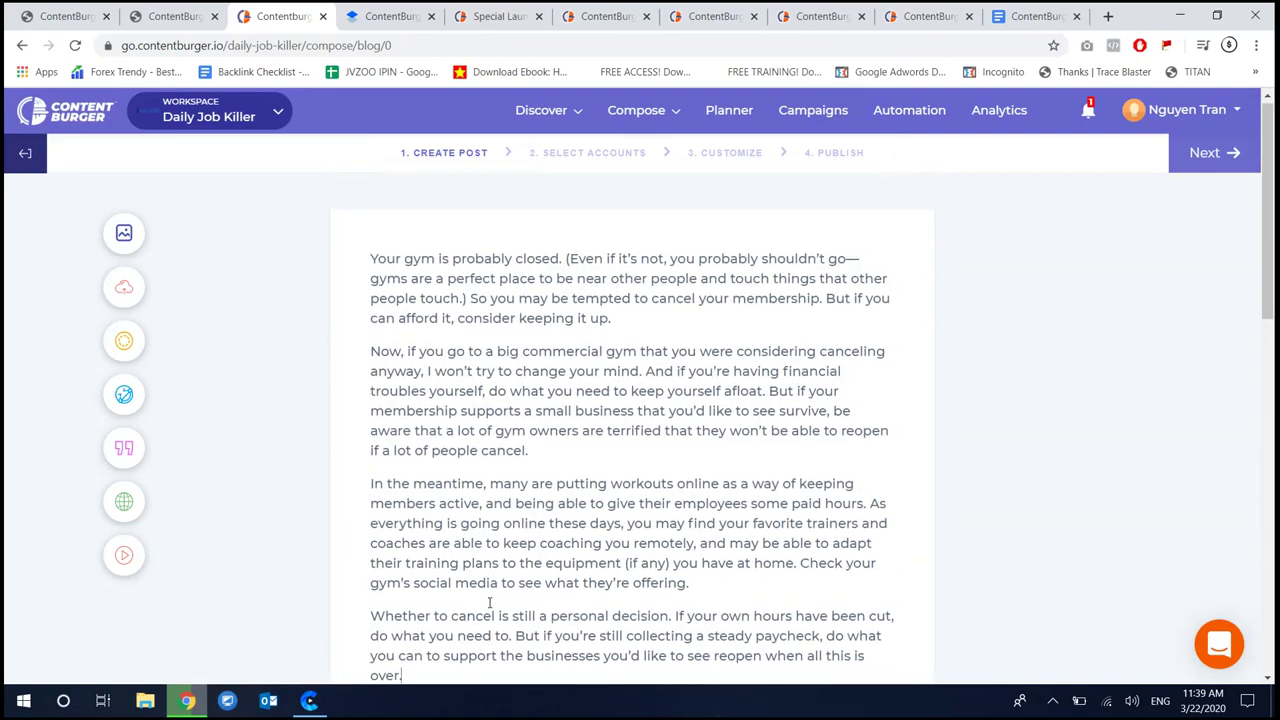
pyautogui.scroll(-3, 491, 620)
pyautogui.scroll(3, 520, 570)
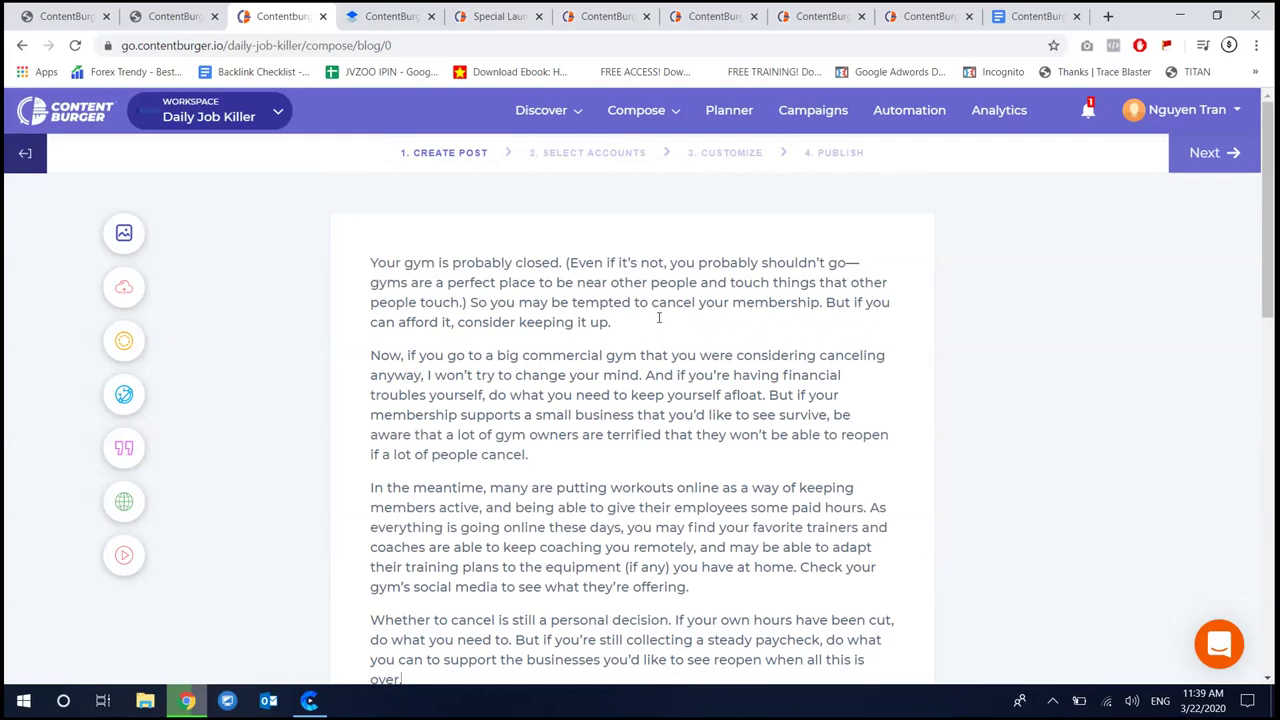
# Search quotes for "fitness" and insert the one about running outdoor fitness trails on a new line after the vitals.lifehacker.com credit
pyautogui.press('Return')
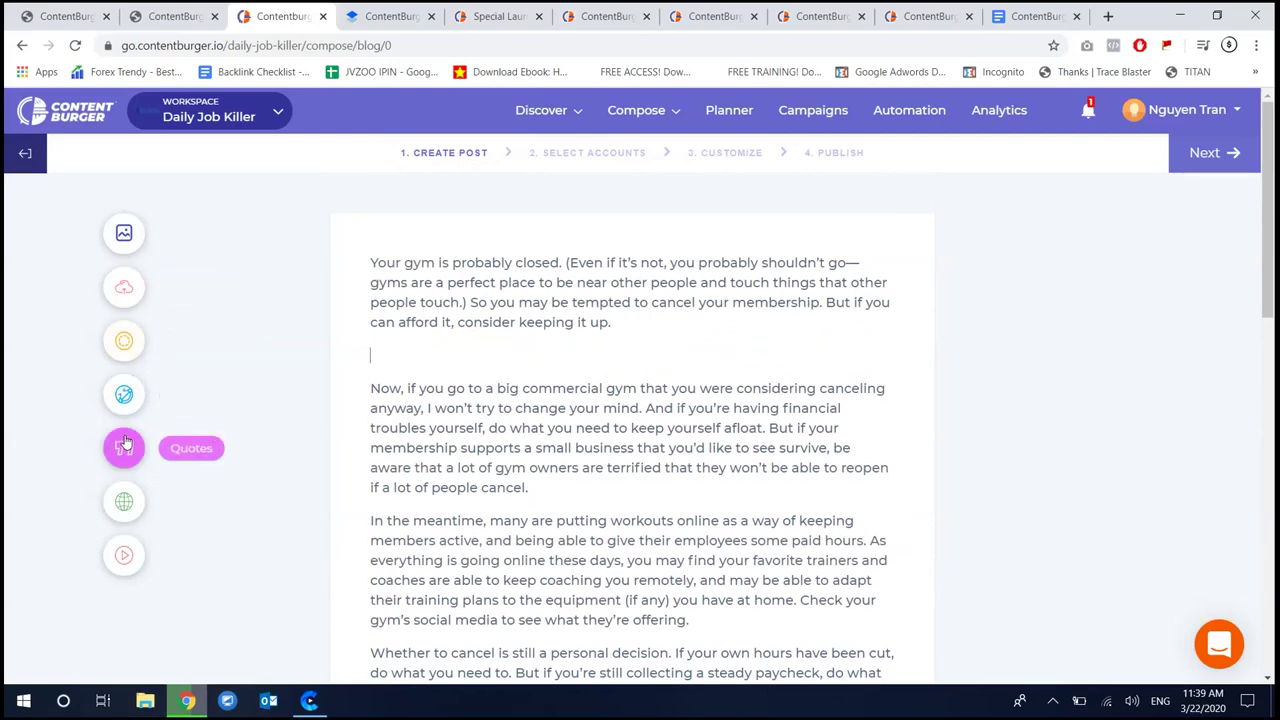
pyautogui.scroll(-5, 309, 463)
pyautogui.scroll(3, 500, 550)
pyautogui.scroll(-1, 600, 600)
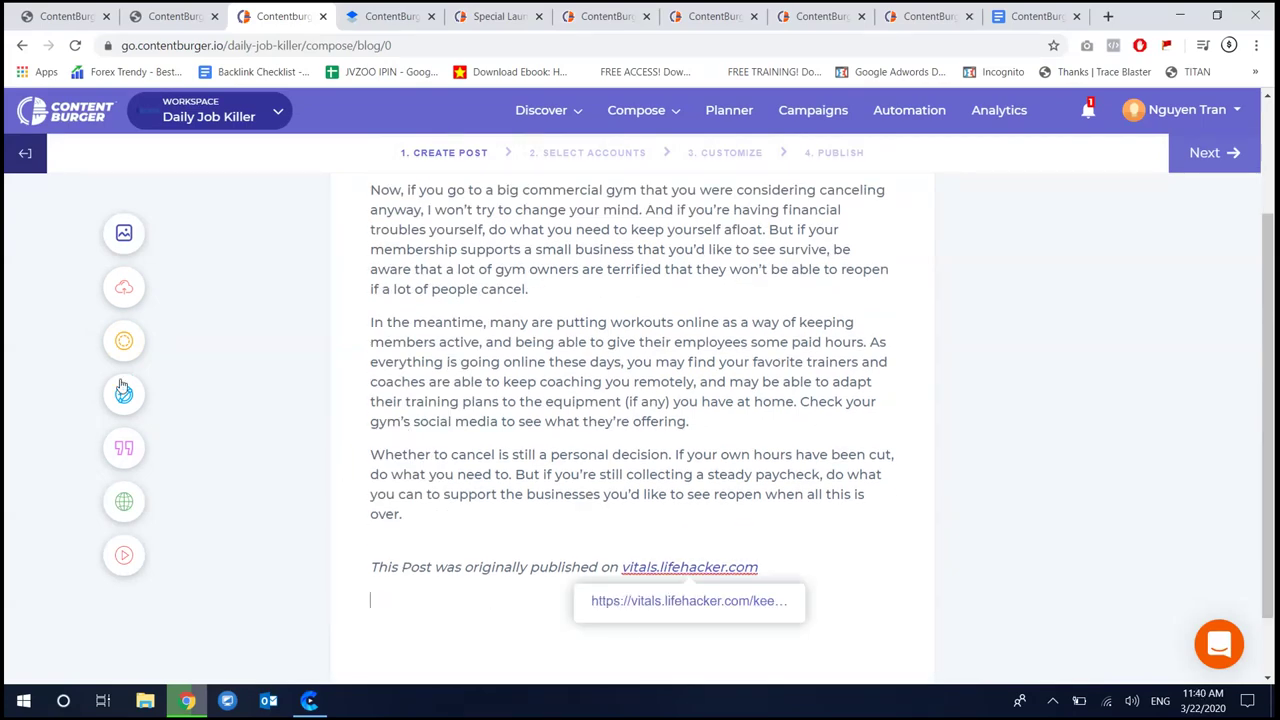
pyautogui.click(124, 447)
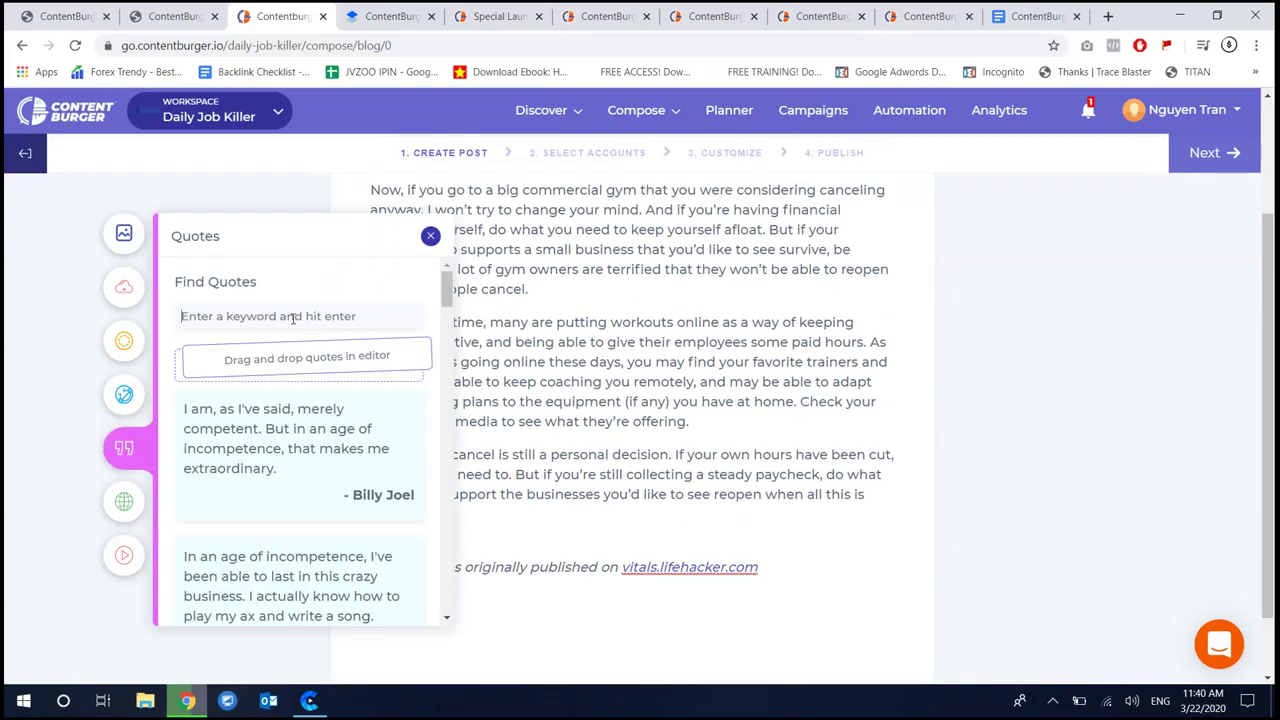
pyautogui.write('fitness')
pyautogui.press('Return')
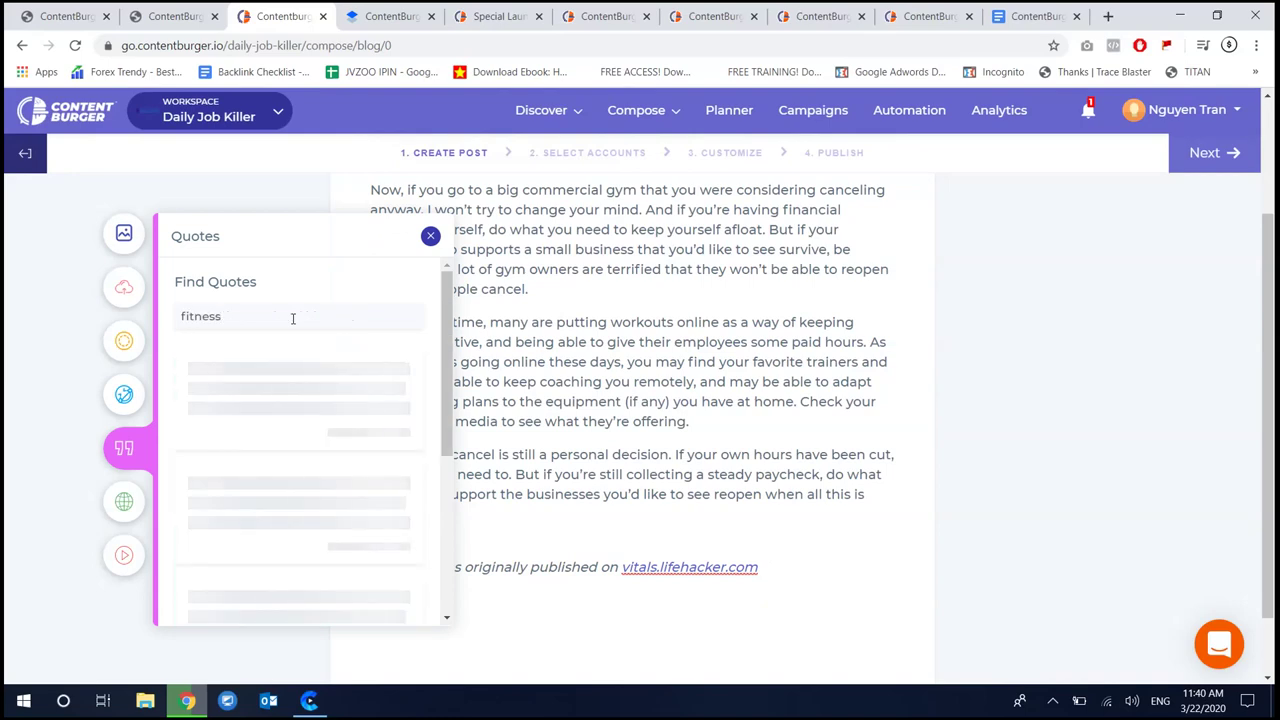
pyautogui.moveTo(286, 448); pyautogui.dragTo(557, 566)
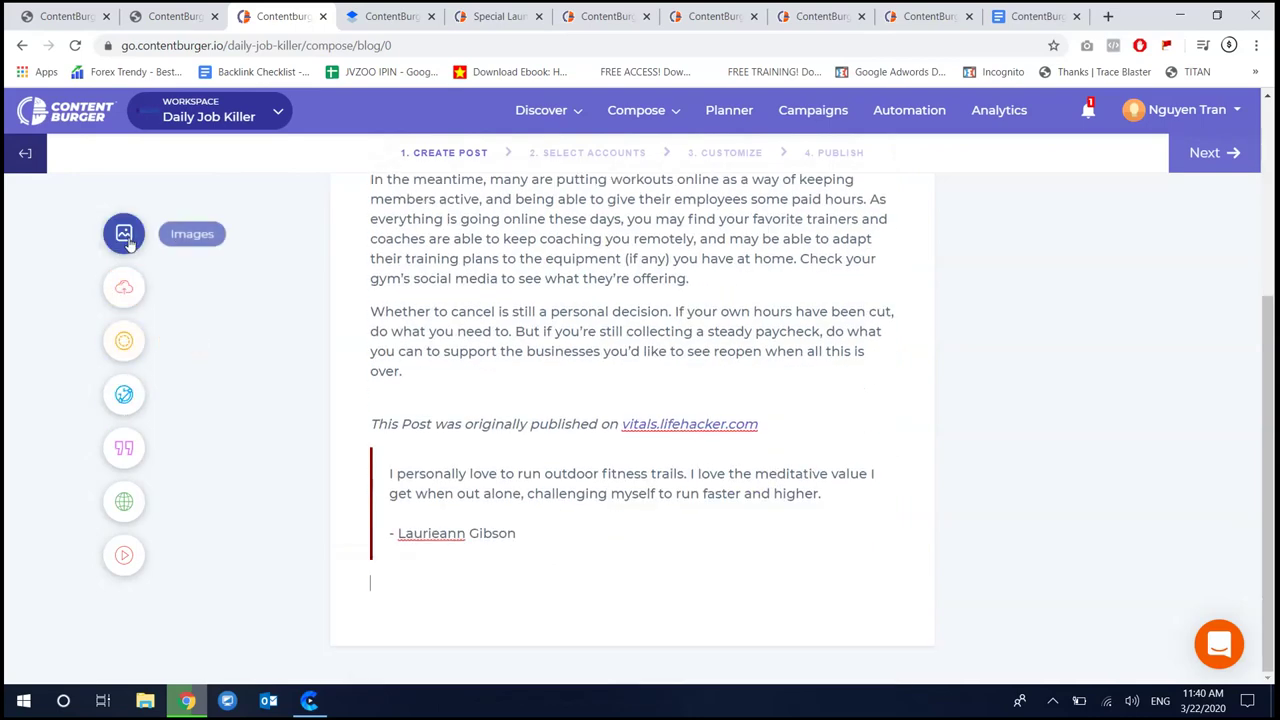
# Search the Imgur memes for "fitness" to find one for the blog post
pyautogui.click(160, 410)
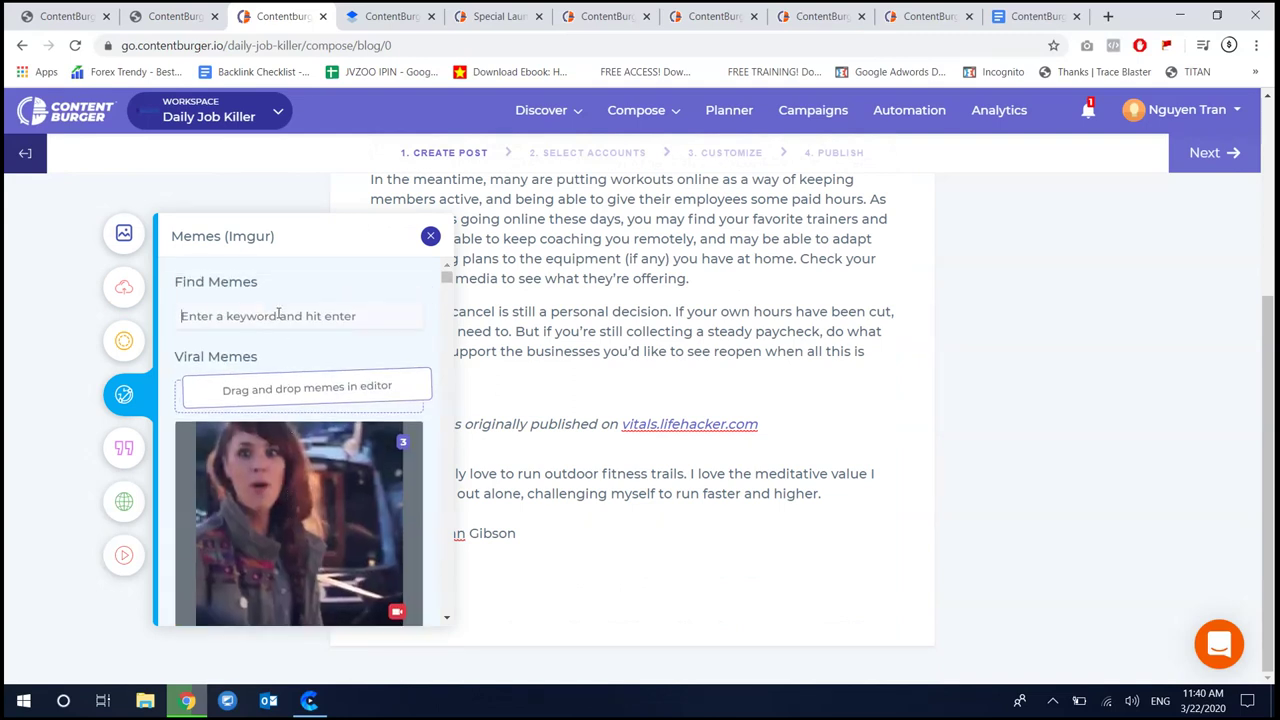
pyautogui.click(278, 315)
pyautogui.write('fir')
pyautogui.press('Return')
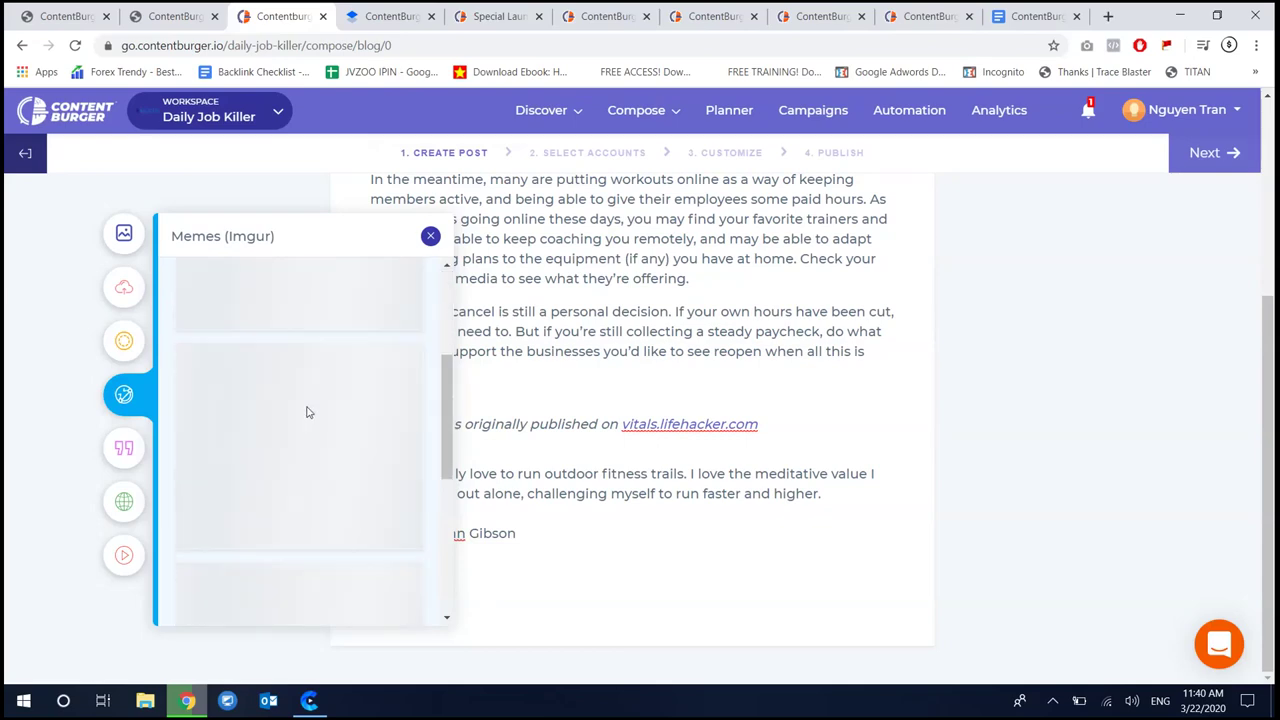
pyautogui.scroll(3, 614, 458)
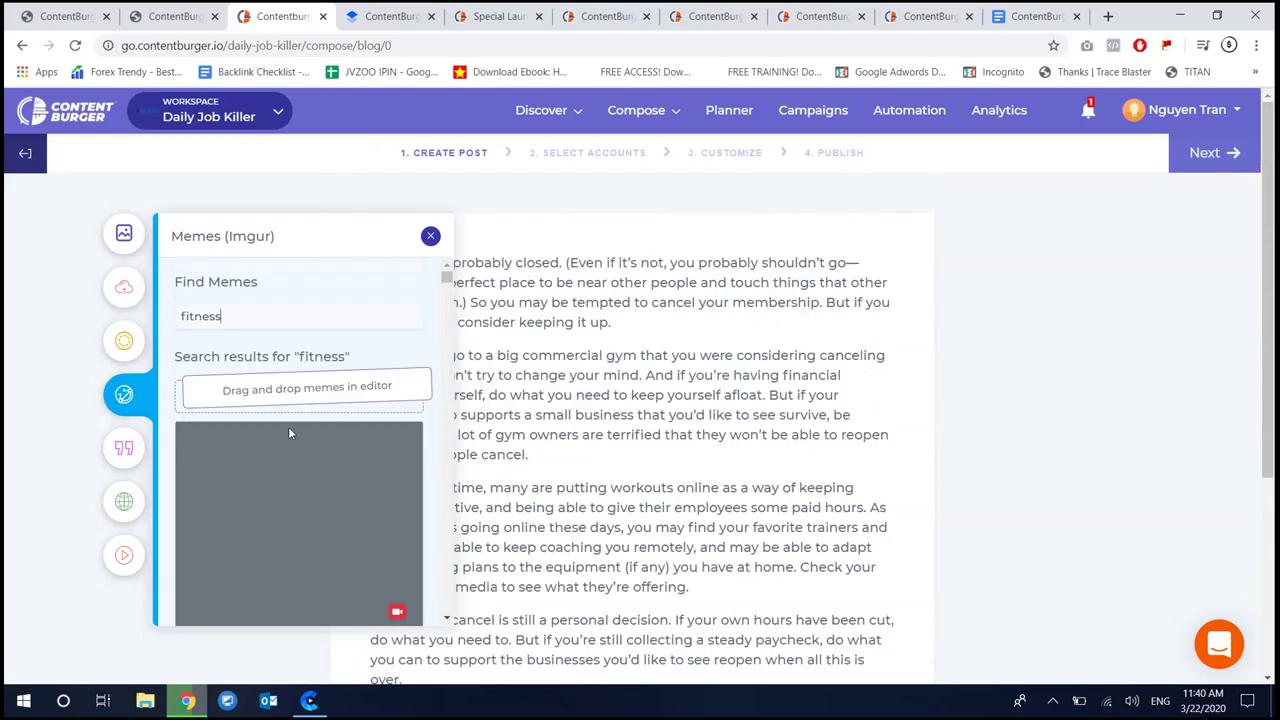
# Try to insert the "Marilyn Monroe's Workout" meme after the opening paragraph, and add an empty line there
pyautogui.scroll(-2, 288, 426)
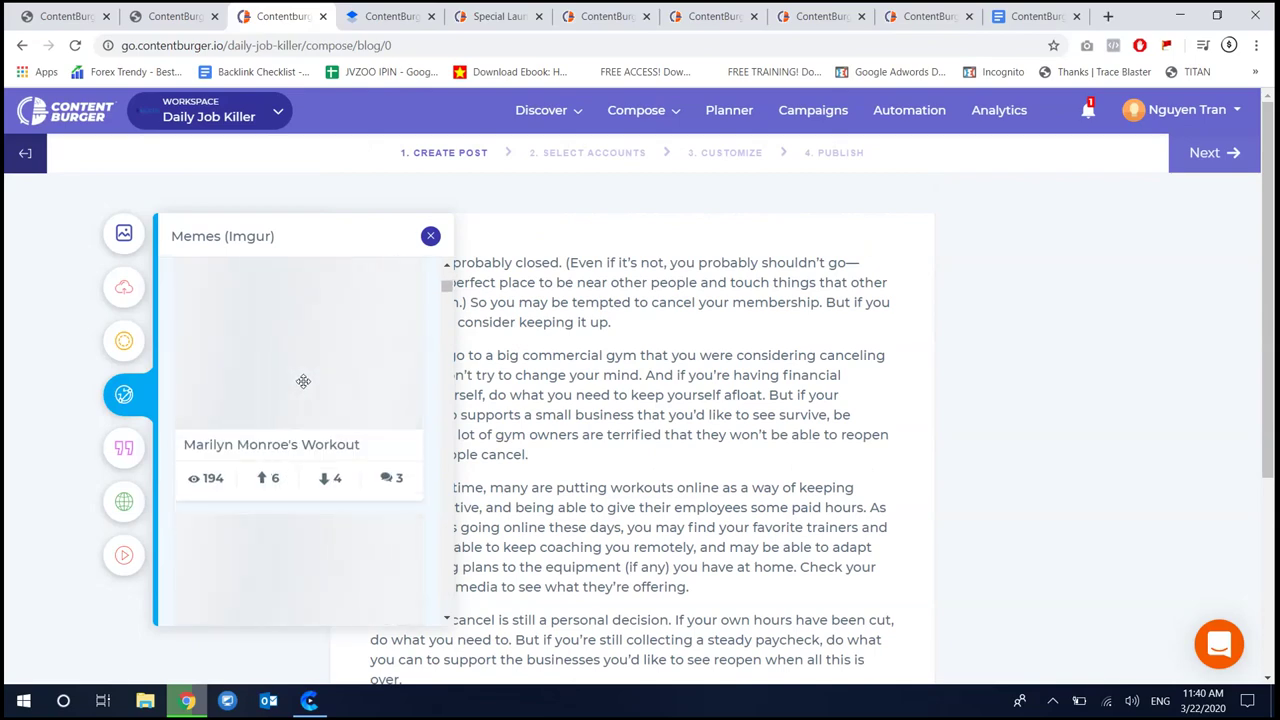
pyautogui.scroll(-2, 429, 483)
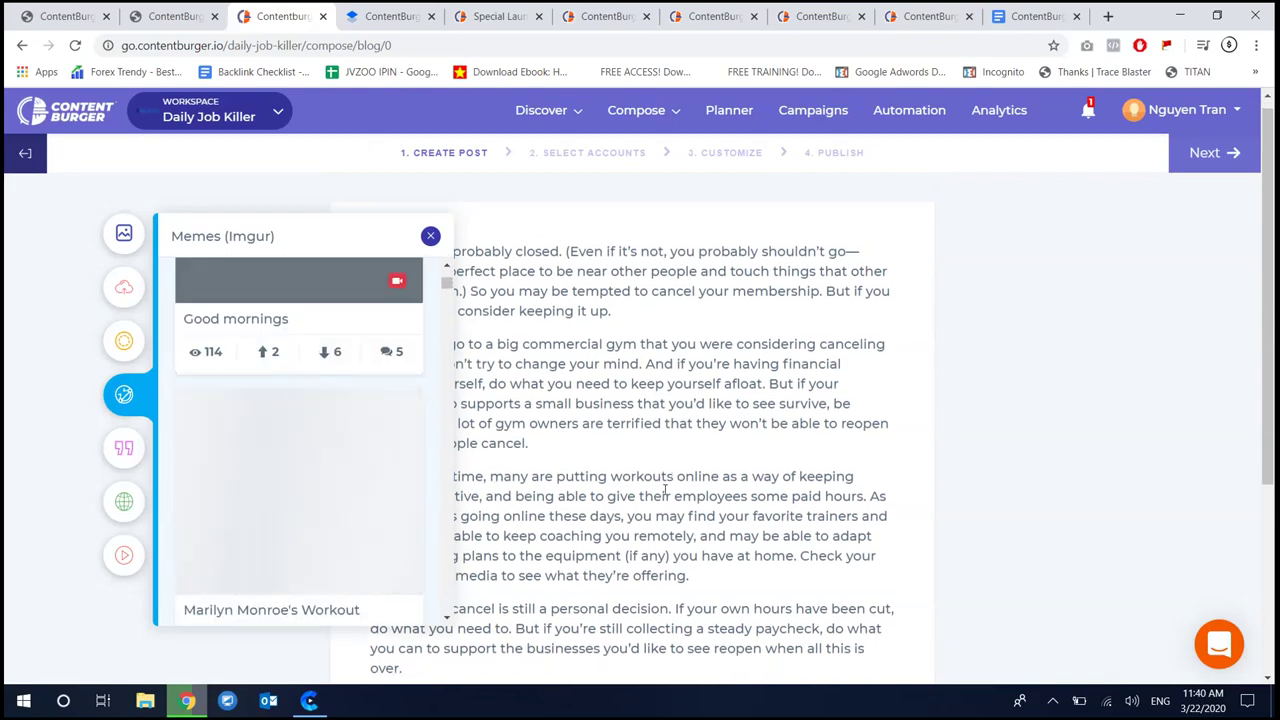
pyautogui.scroll(-1, 575, 485)
pyautogui.scroll(3, 570, 495)
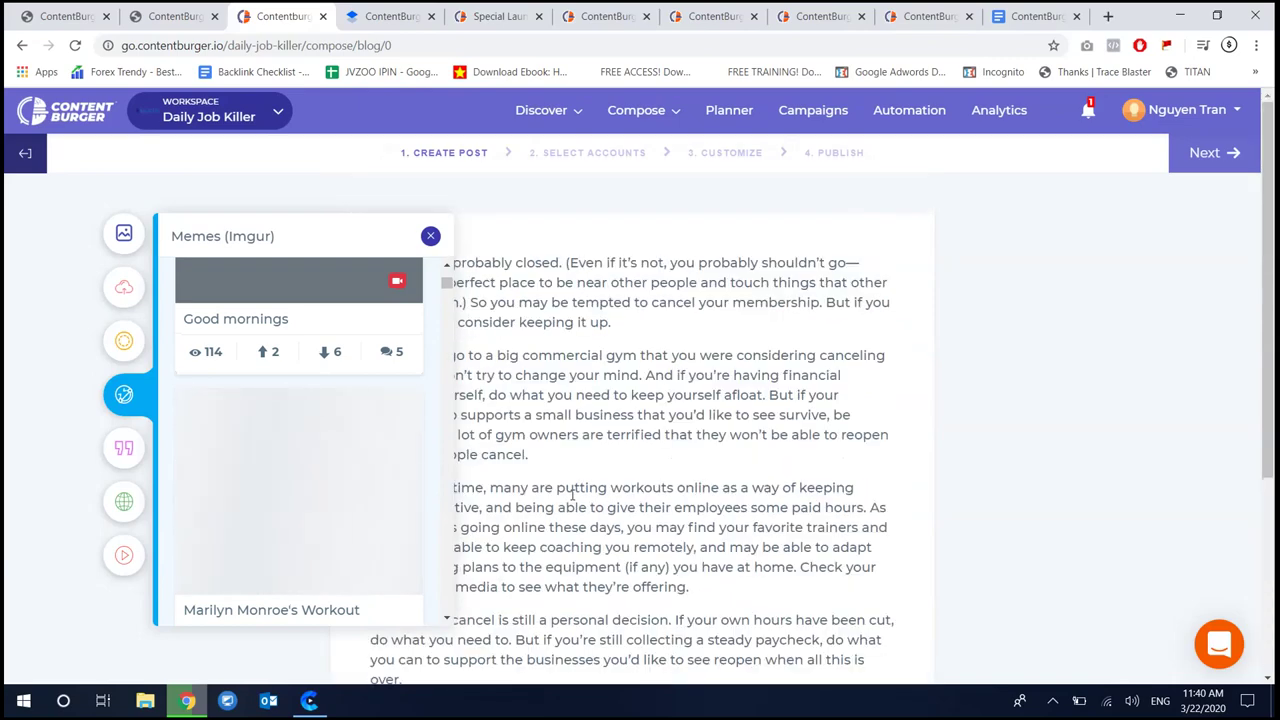
pyautogui.moveTo(371, 466); pyautogui.dragTo(680, 328)
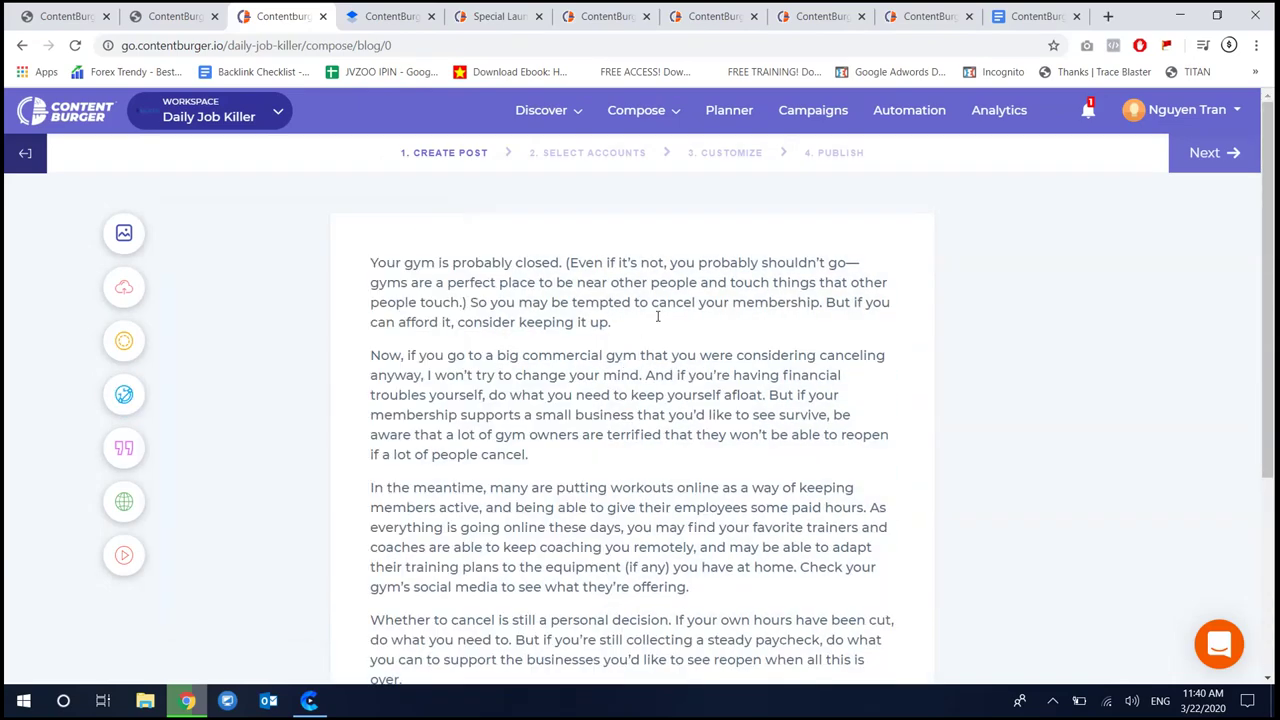
pyautogui.click(657, 316)
pyautogui.press('Return')
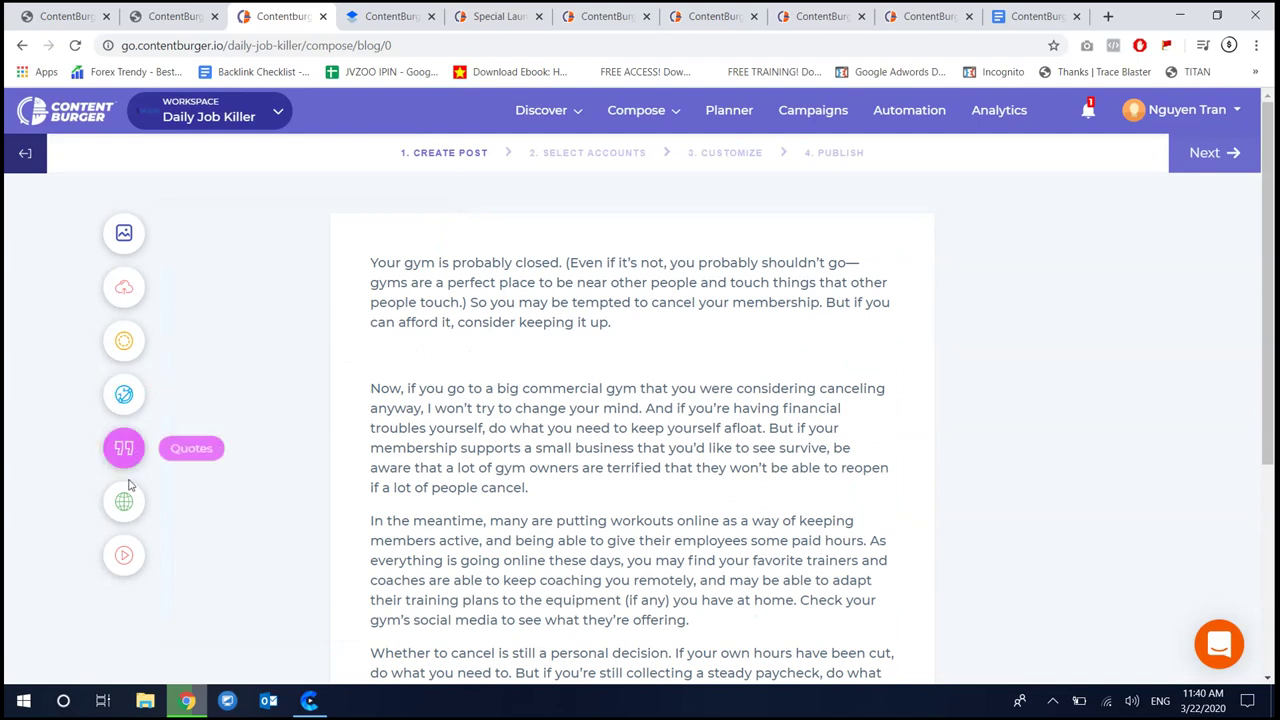
# Search Dailymotion videos for "fitness"
pyautogui.click(124, 555)
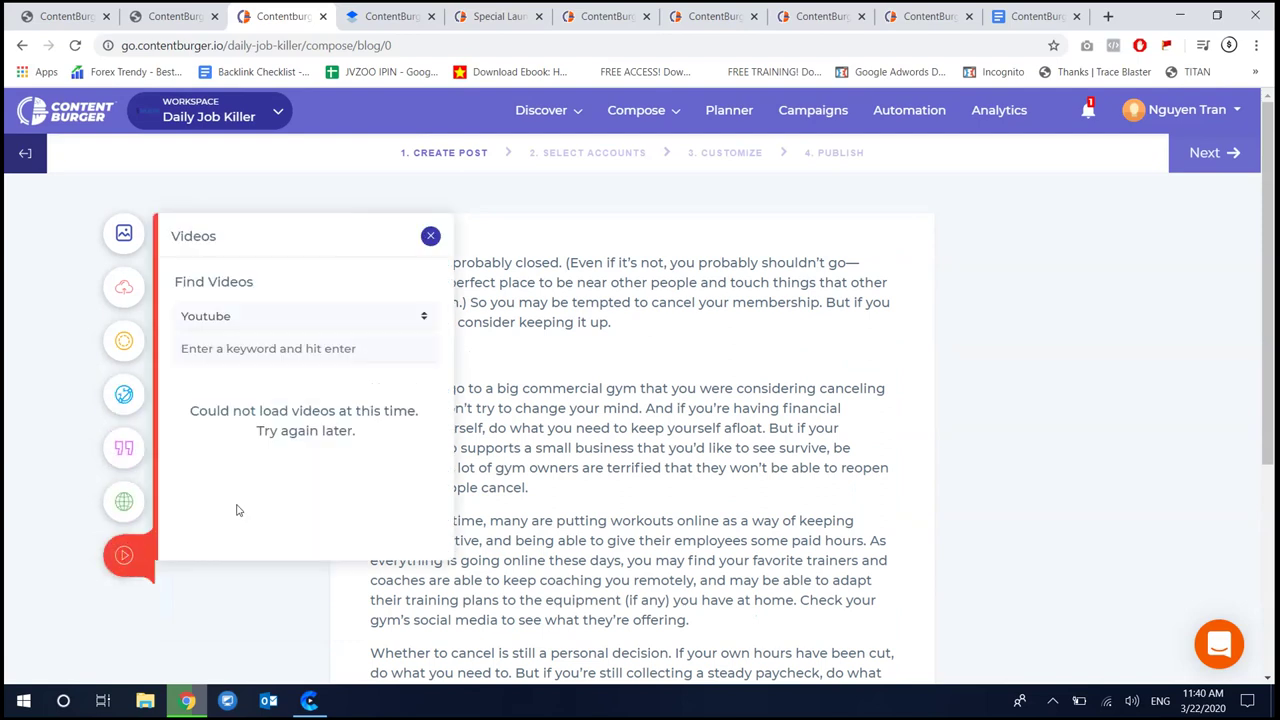
pyautogui.click(276, 320)
pyautogui.click(256, 370)
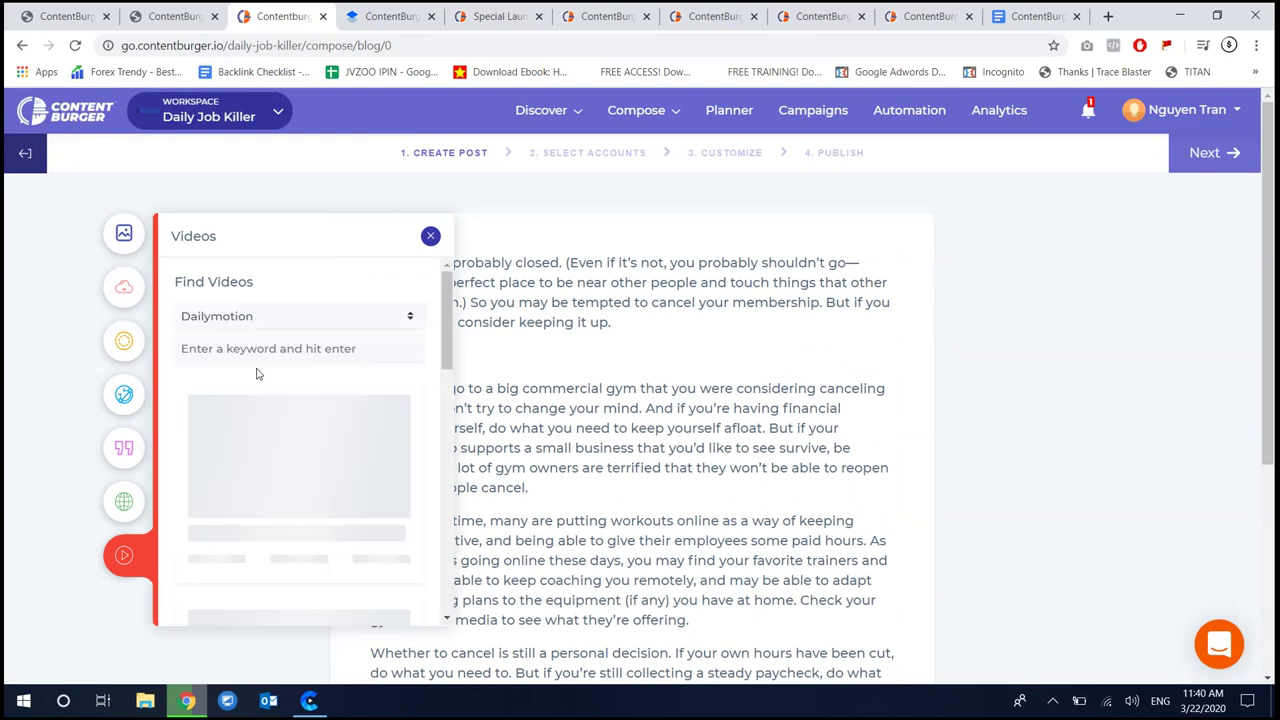
pyautogui.write('fitnes')
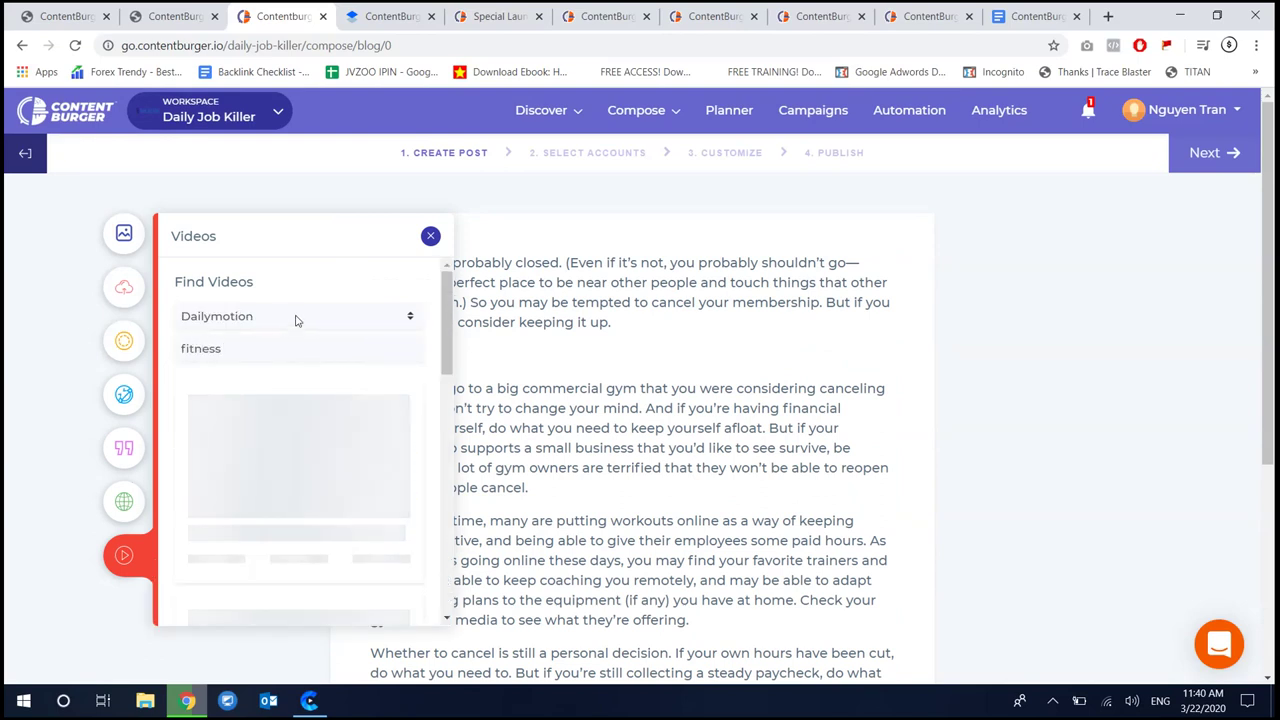
pyautogui.write('s')
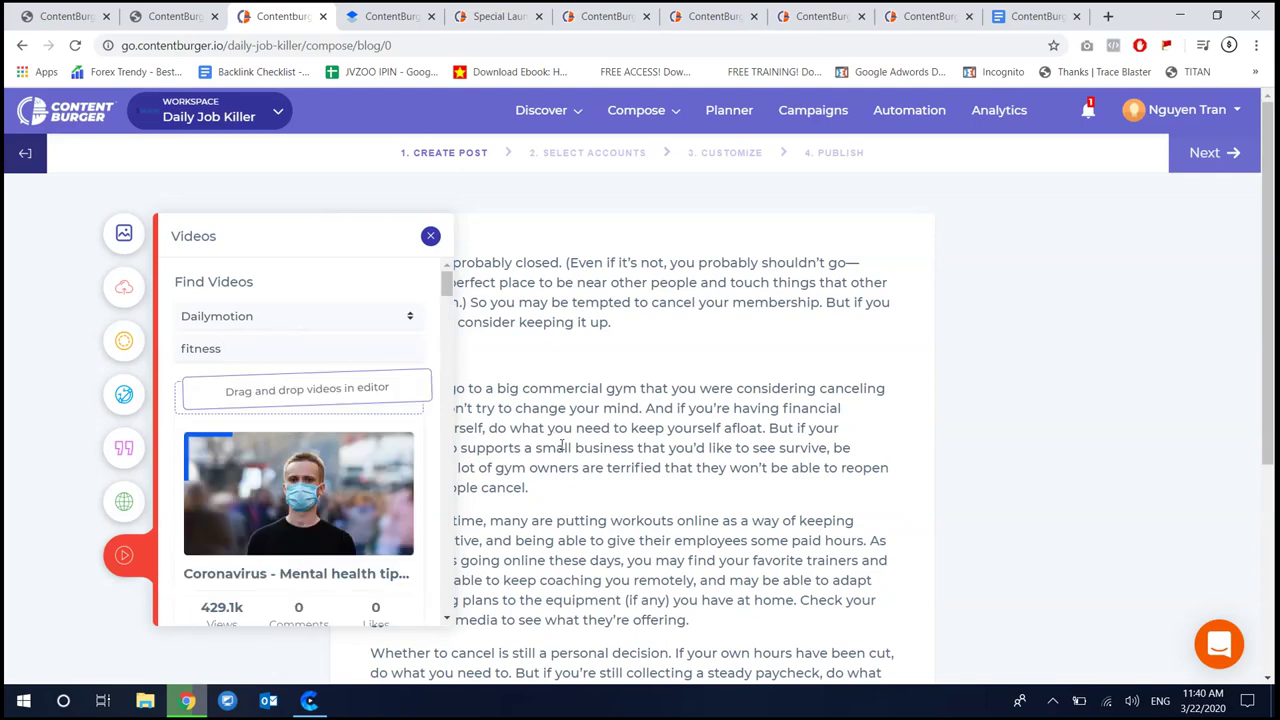
# Insert the Dailymotion video on coronavirus mental health tips below the outdoor fitness trails quote
pyautogui.scroll(-3, 316, 468)
pyautogui.scroll(-3, 316, 468)
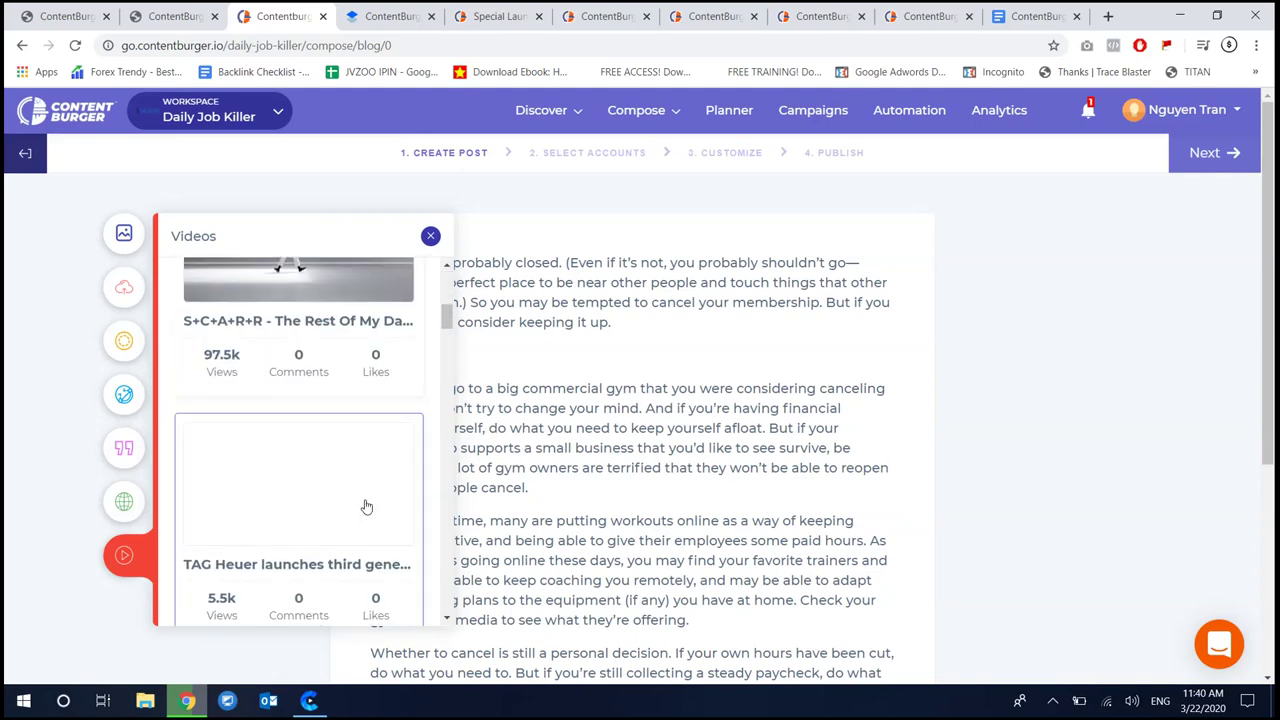
pyautogui.scroll(4, 330, 510)
pyautogui.scroll(-3, 617, 502)
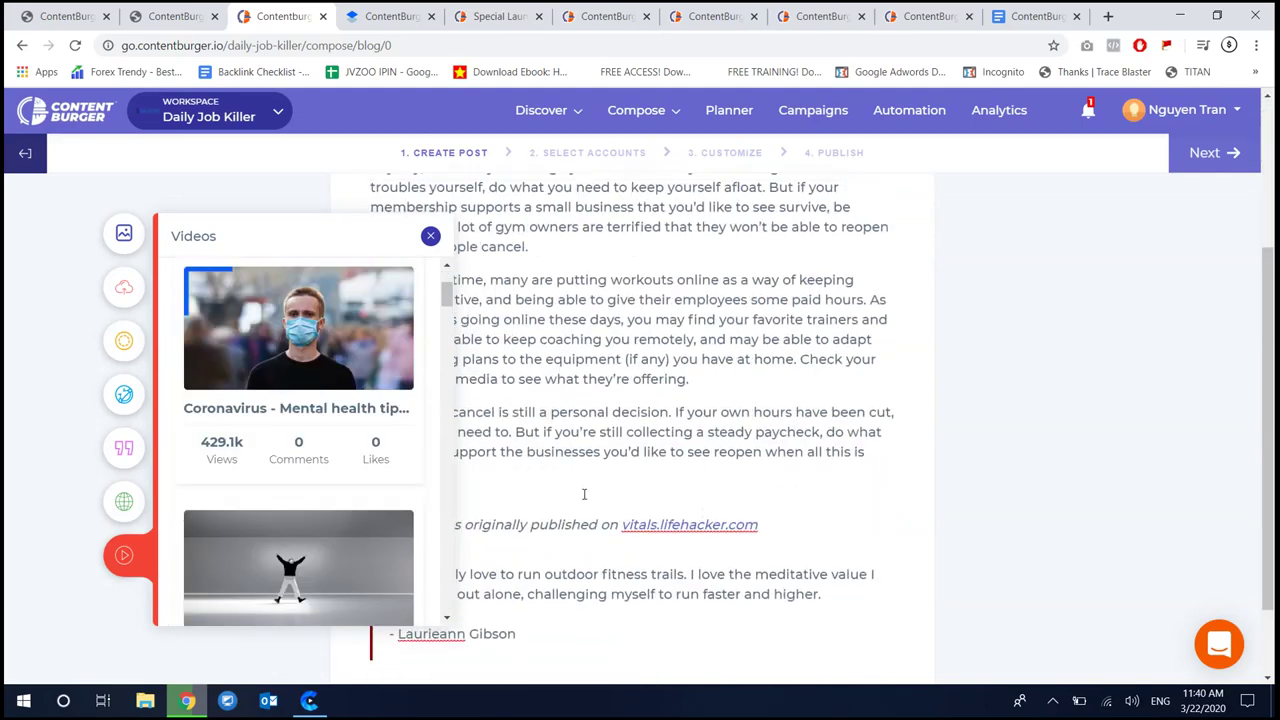
pyautogui.moveTo(298, 337); pyautogui.dragTo(545, 581)
pyautogui.scroll(-3, 490, 550)
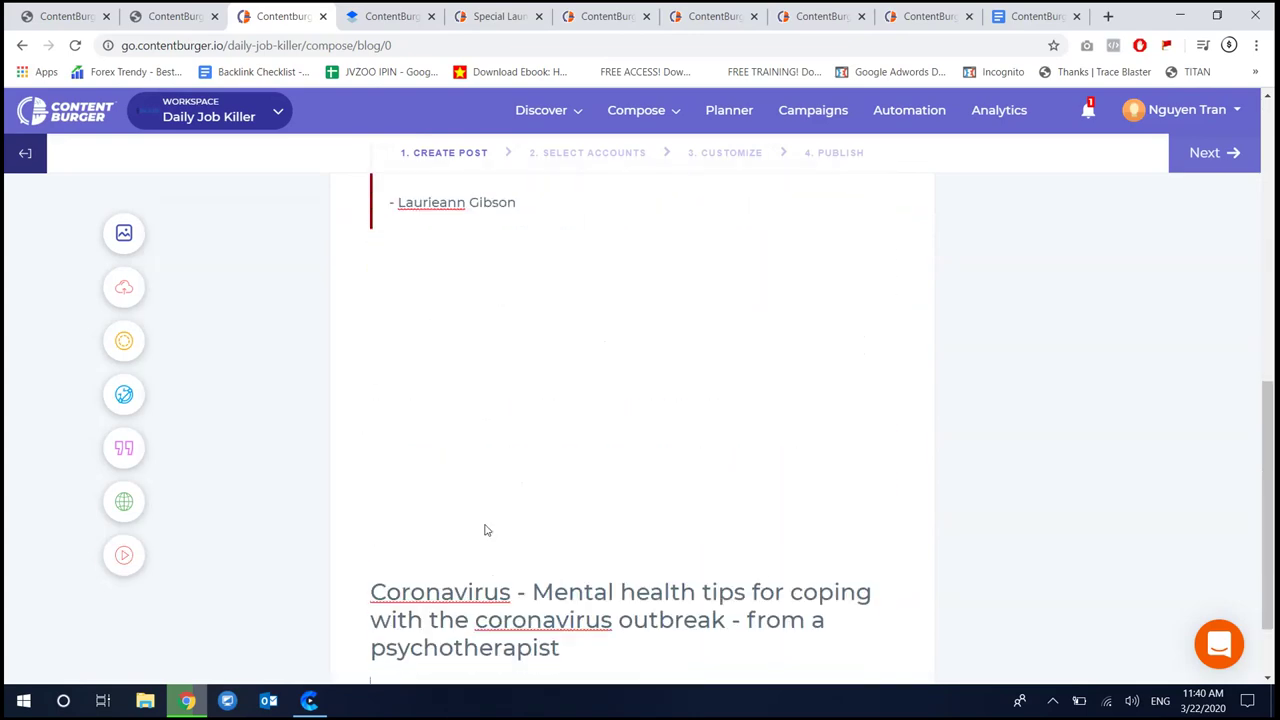
pyautogui.scroll(5, 480, 570)
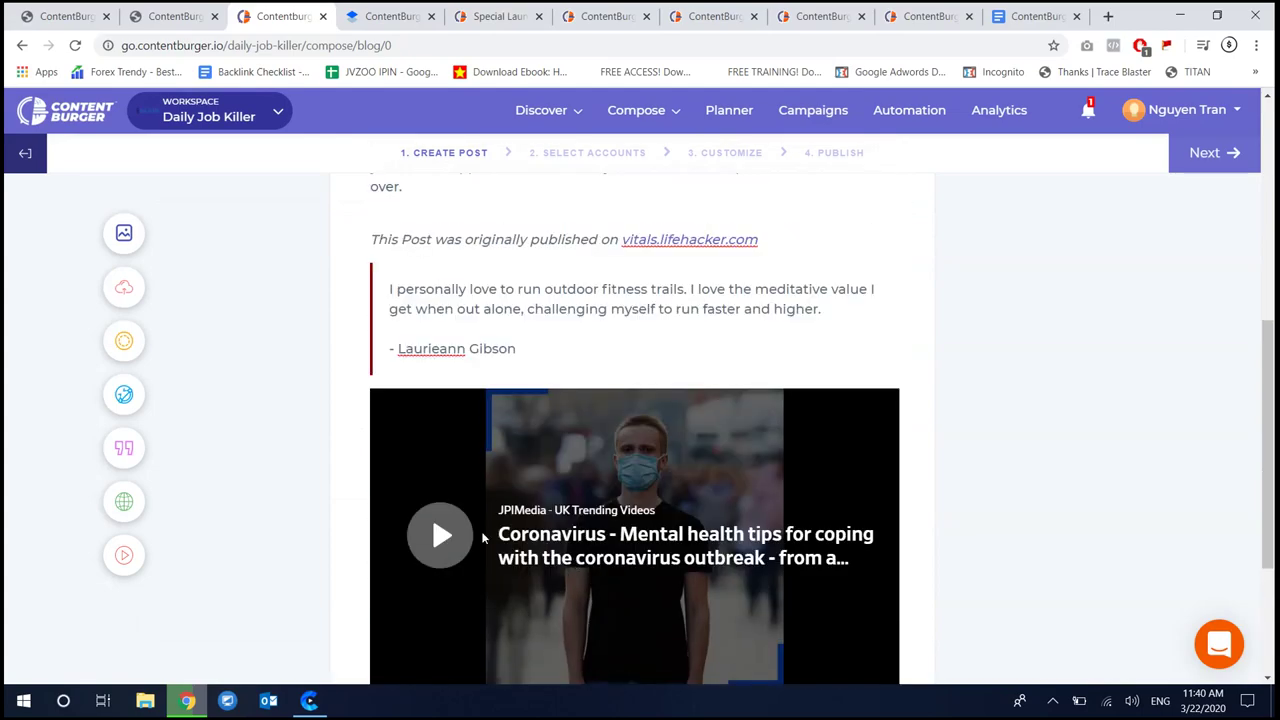
pyautogui.scroll(-5, 485, 600)
# Insert the "Marilyn Monroe's Workout" meme on the empty line after the opening paragraph
pyautogui.scroll(7, 490, 610)
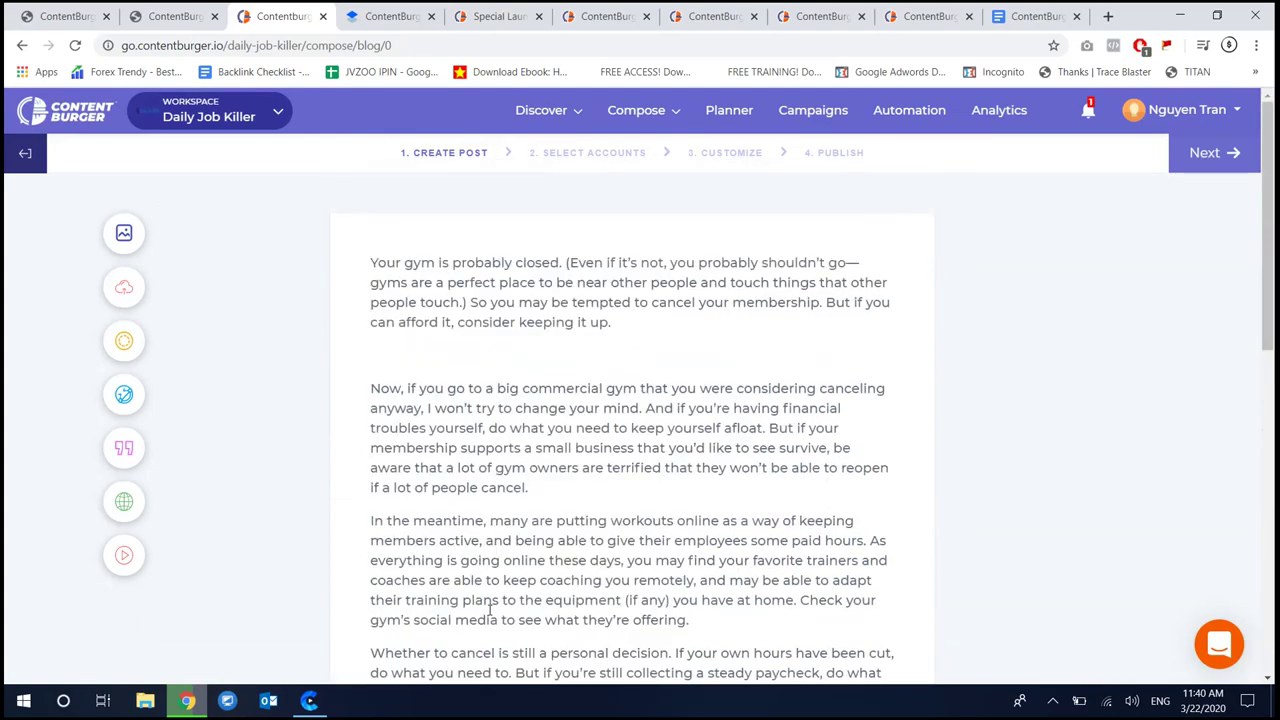
pyautogui.click(538, 355)
pyautogui.click(118, 395)
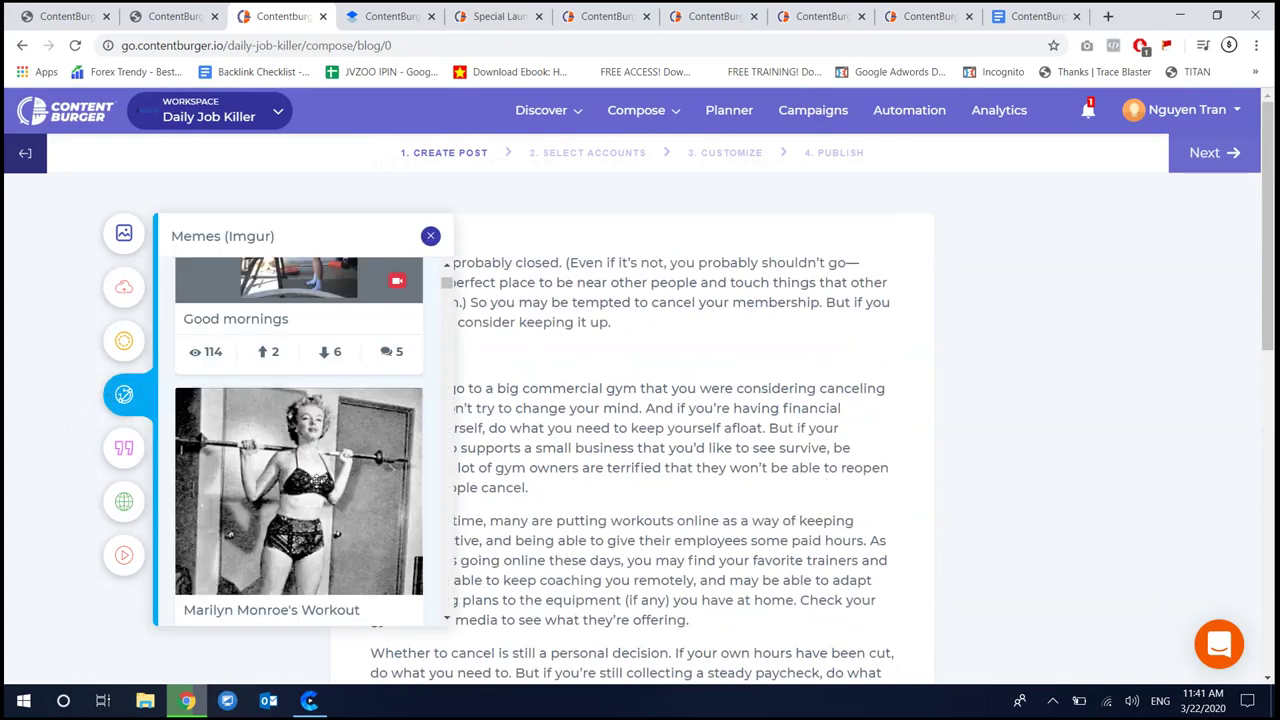
pyautogui.moveTo(338, 452); pyautogui.dragTo(584, 343)
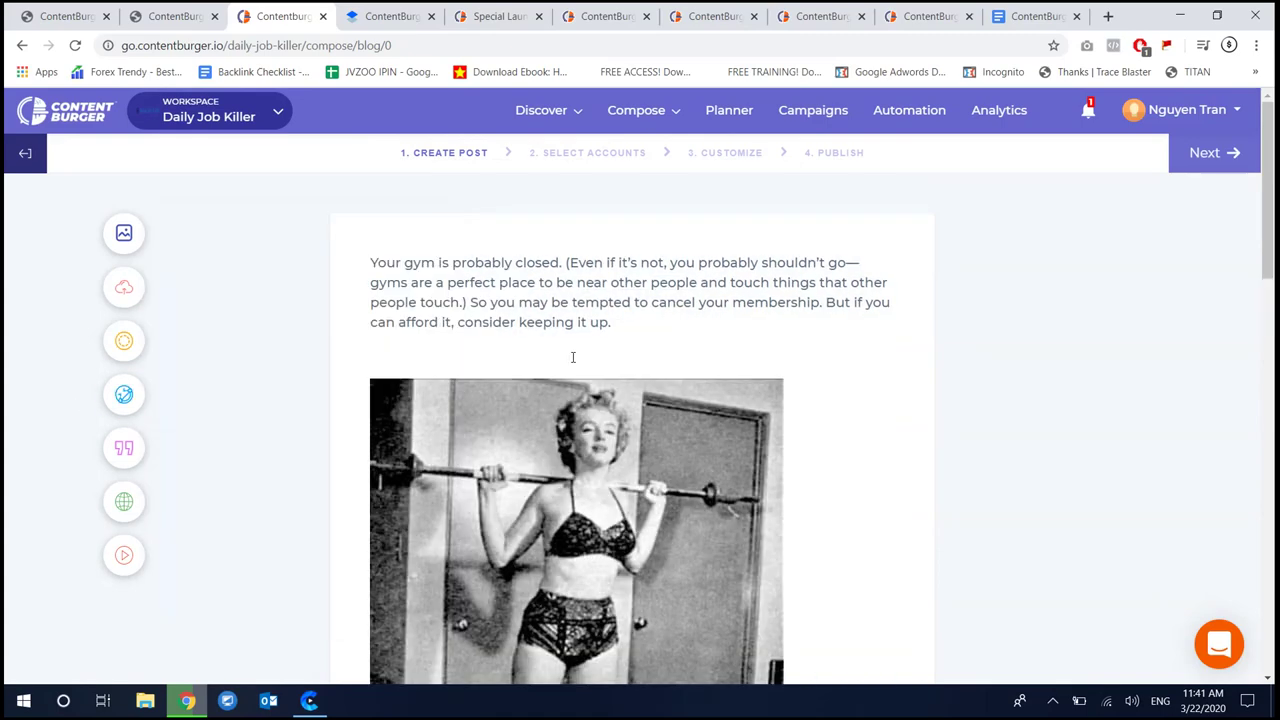
# Search GIFs for "fitness" and insert the "Gettin' Swole" weightlifting one on a new line before the "In the meantime" paragraph
pyautogui.scroll(-8, 574, 418)
pyautogui.scroll(2, 566, 332)
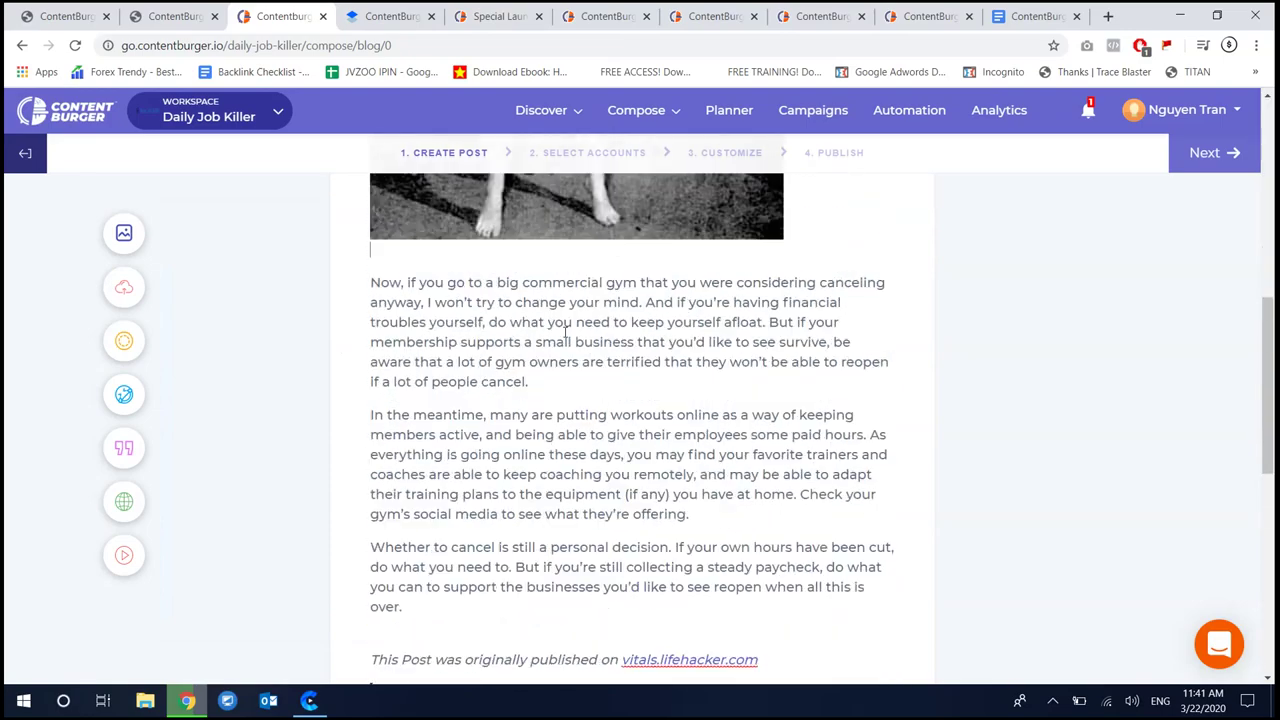
pyautogui.press('Return')
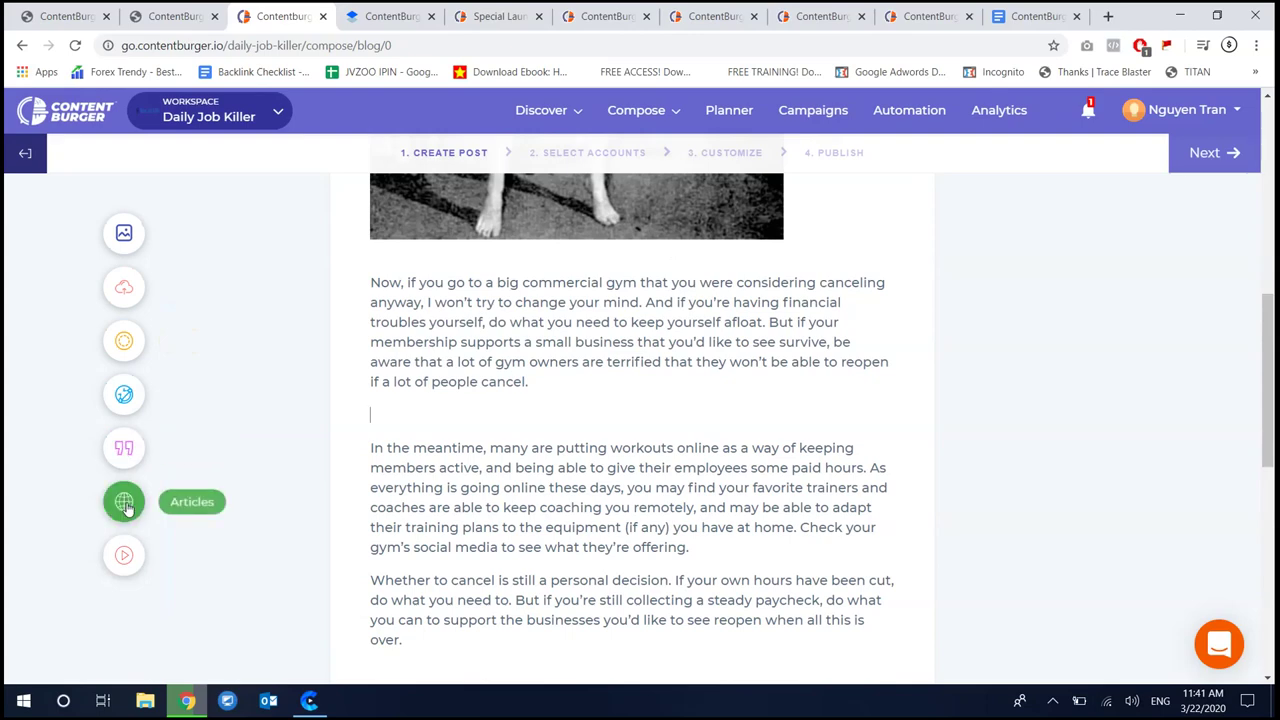
pyautogui.click(120, 400)
pyautogui.click(124, 341)
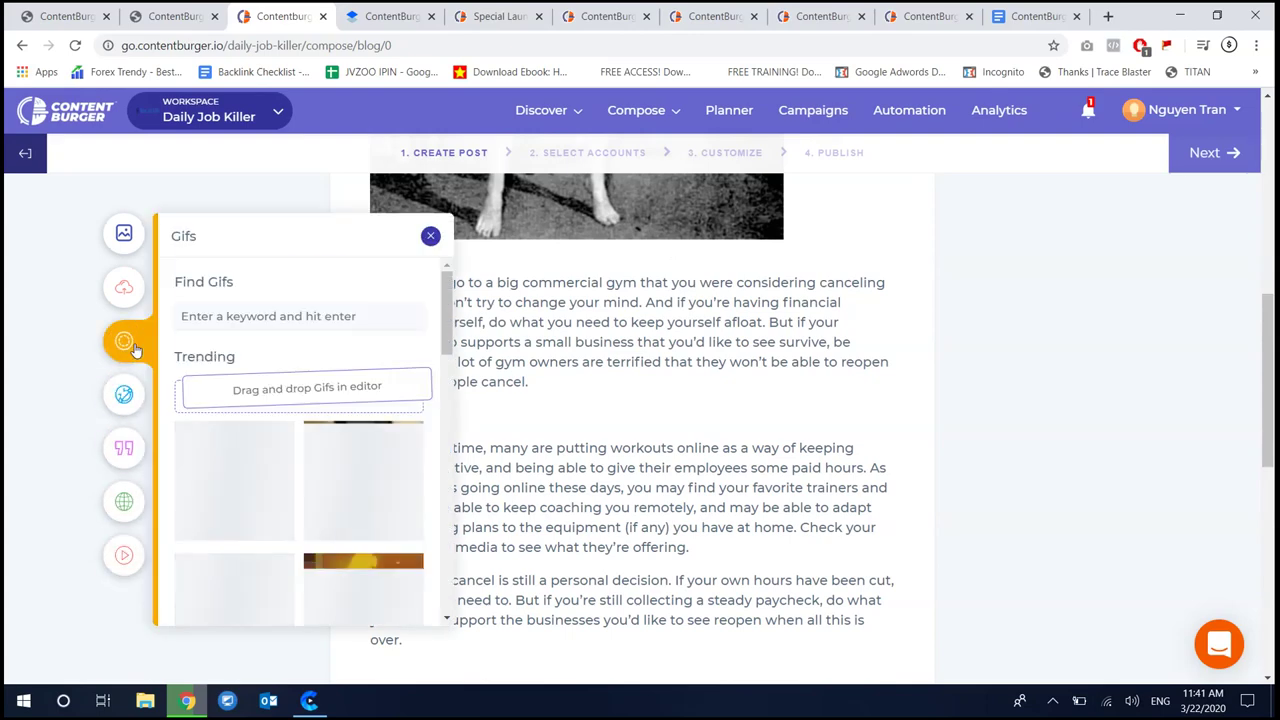
pyautogui.write('fitness')
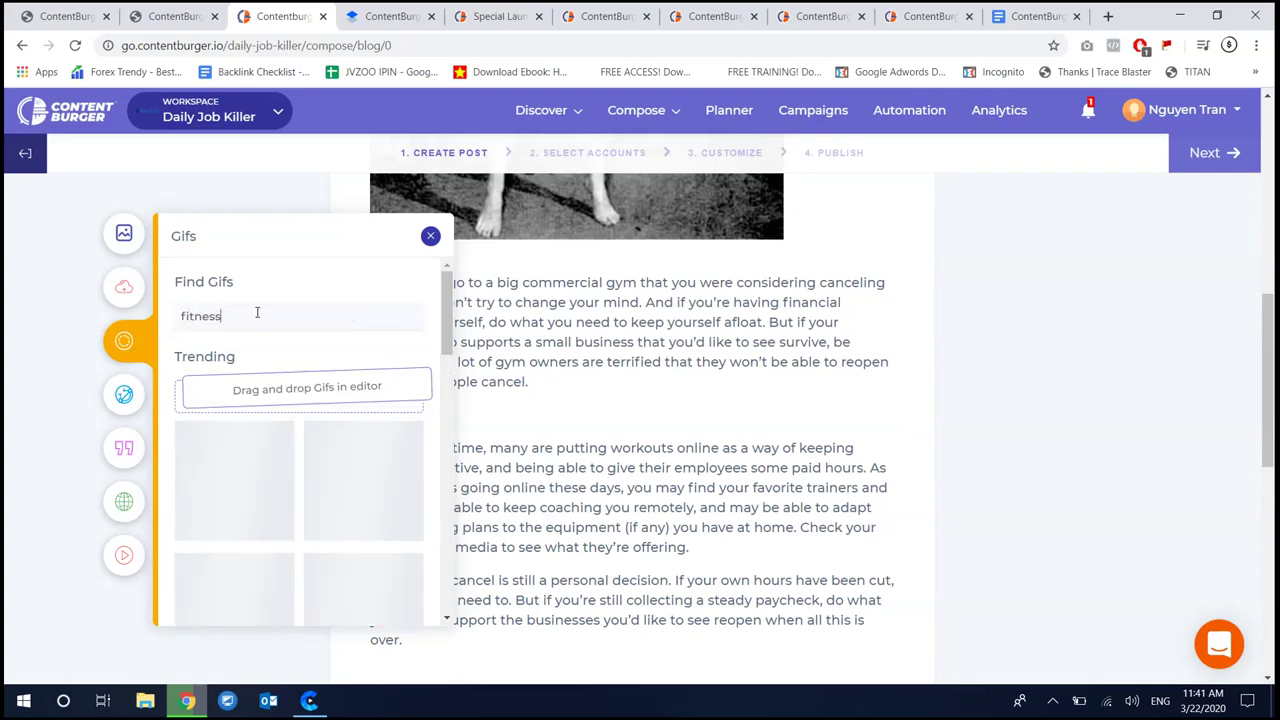
pyautogui.scroll(-2, 300, 395)
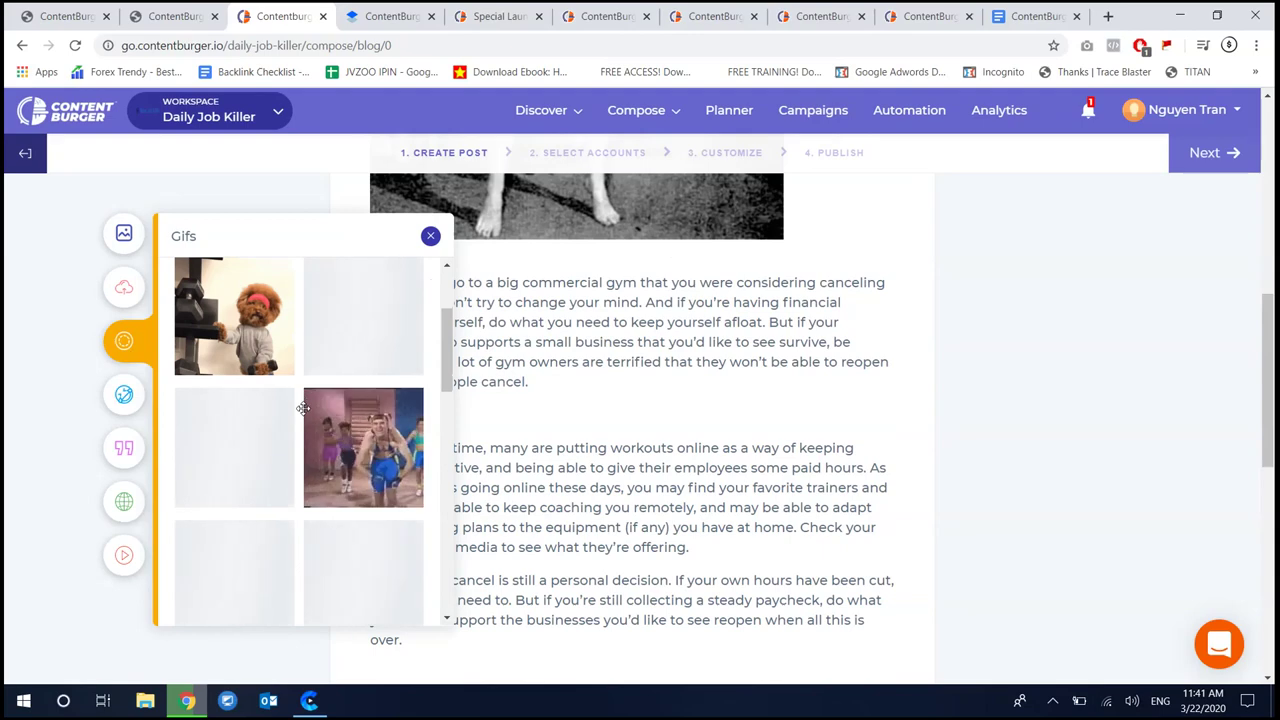
pyautogui.moveTo(234, 445); pyautogui.dragTo(571, 427)
# Examine the whole blog post with its inserted meme, GIF, quote and video
pyautogui.scroll(-3, 571, 427)
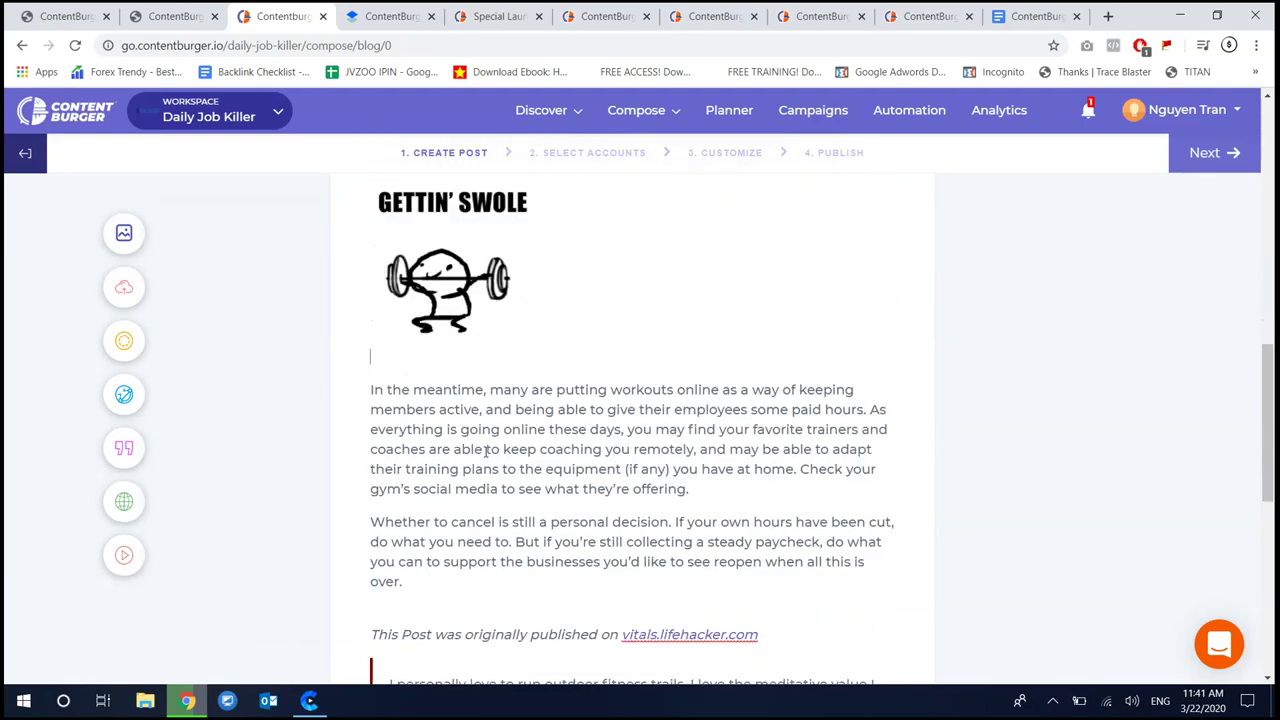
pyautogui.scroll(-10, 659, 428)
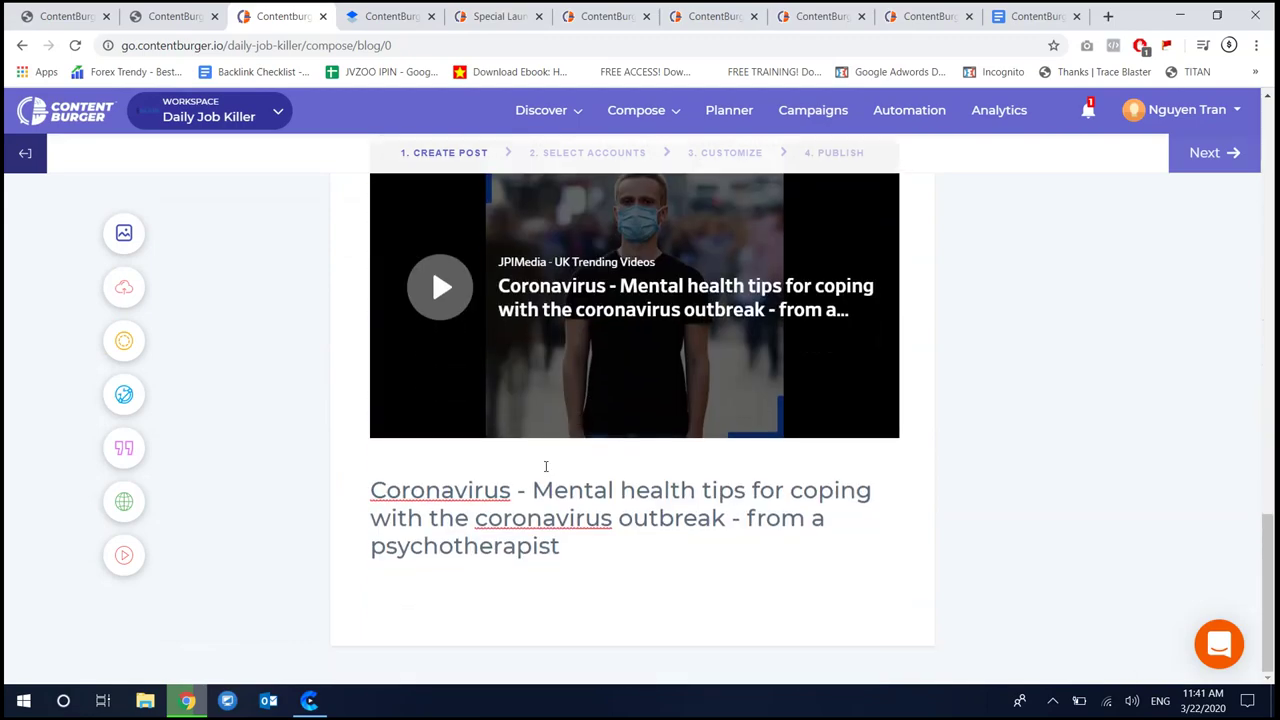
pyautogui.scroll(20, 580, 557)
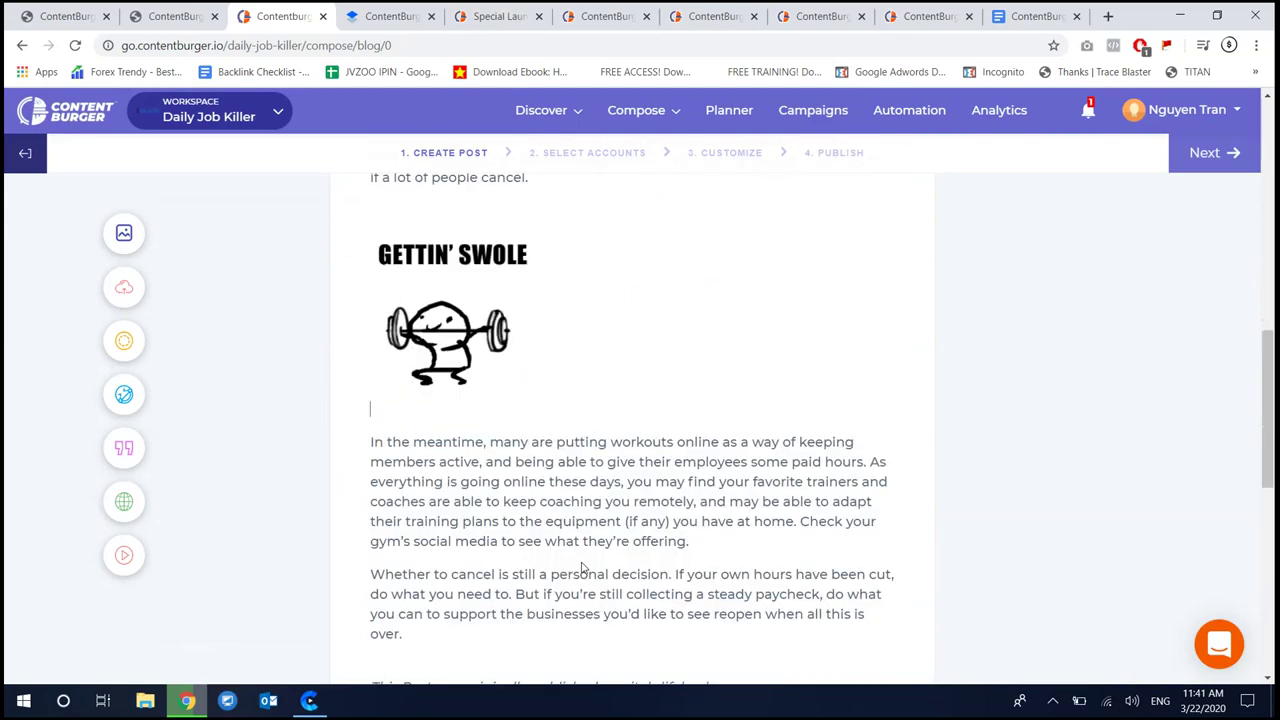
pyautogui.scroll(-5, 525, 543)
pyautogui.scroll(5, 523, 535)
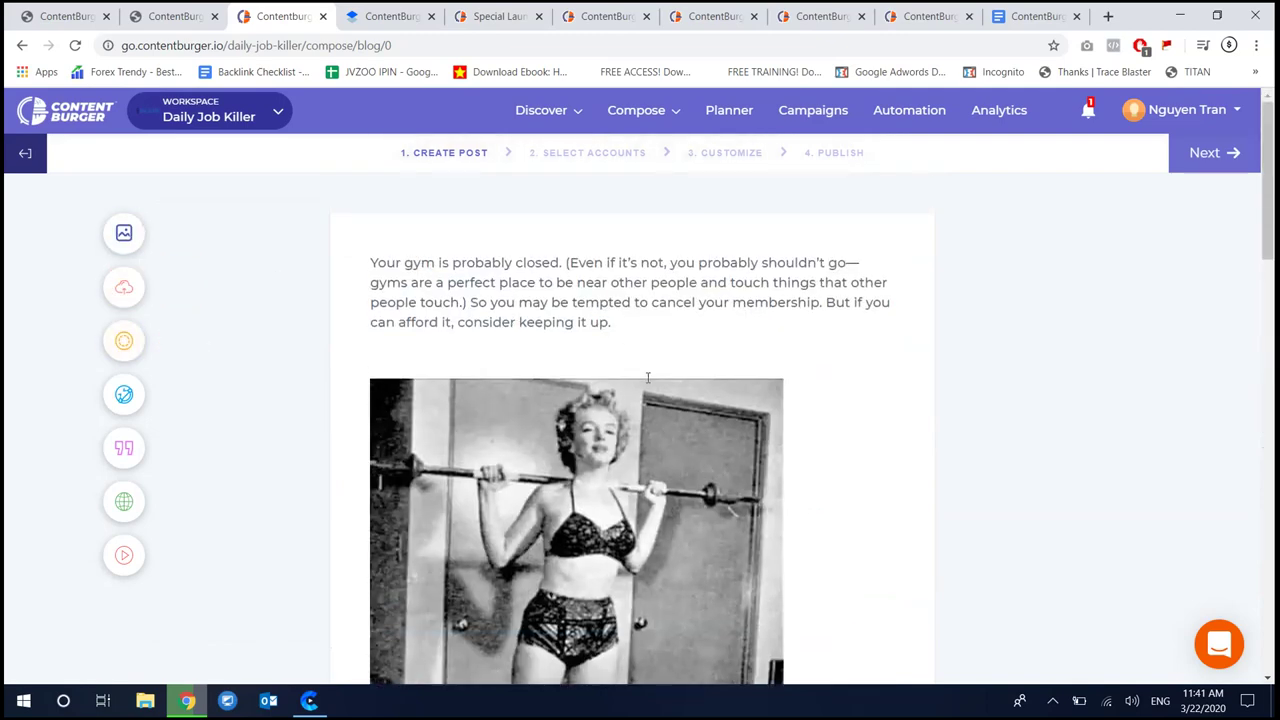
pyautogui.scroll(-20, 543, 449)
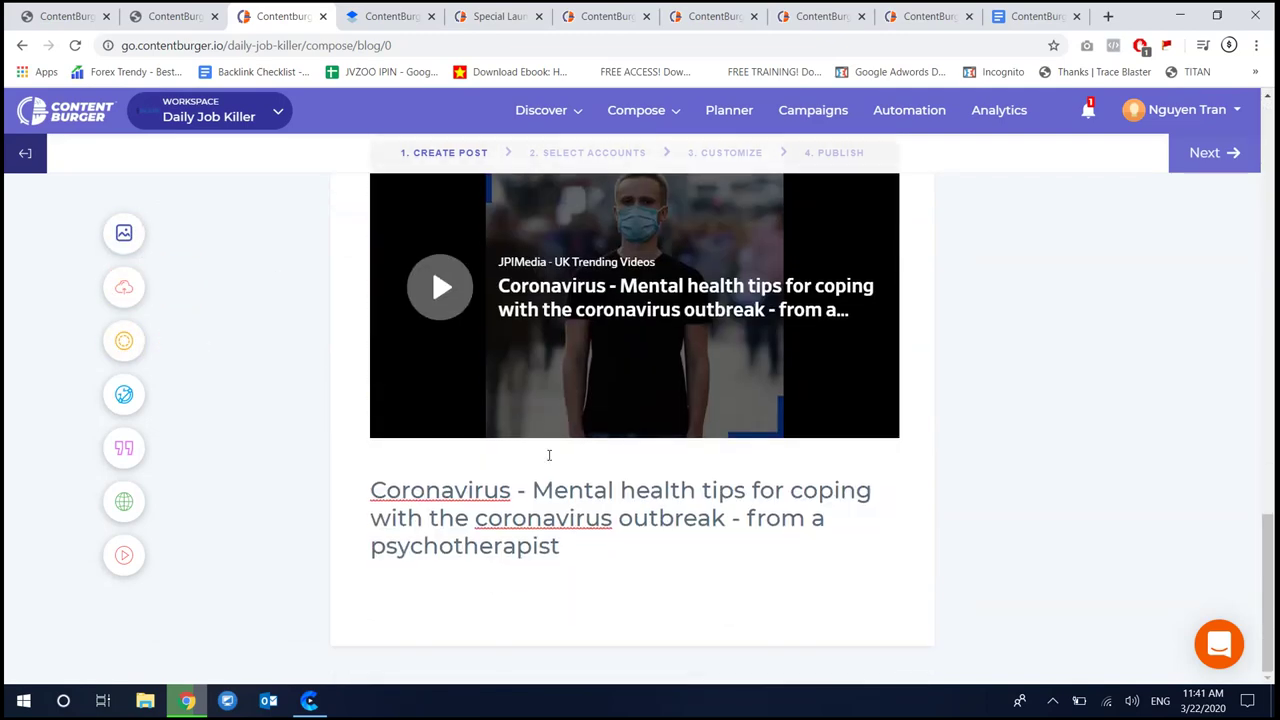
pyautogui.scroll(6, 548, 470)
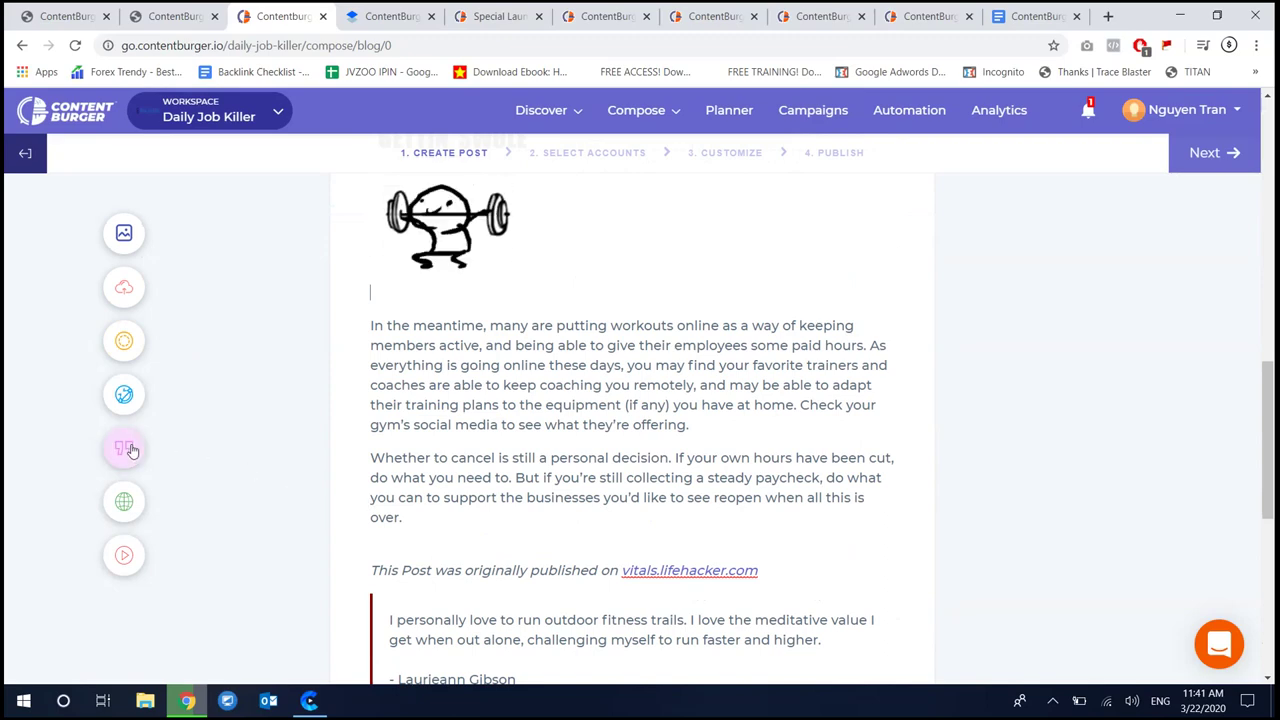
pyautogui.scroll(-3, 608, 491)
pyautogui.scroll(3, 606, 486)
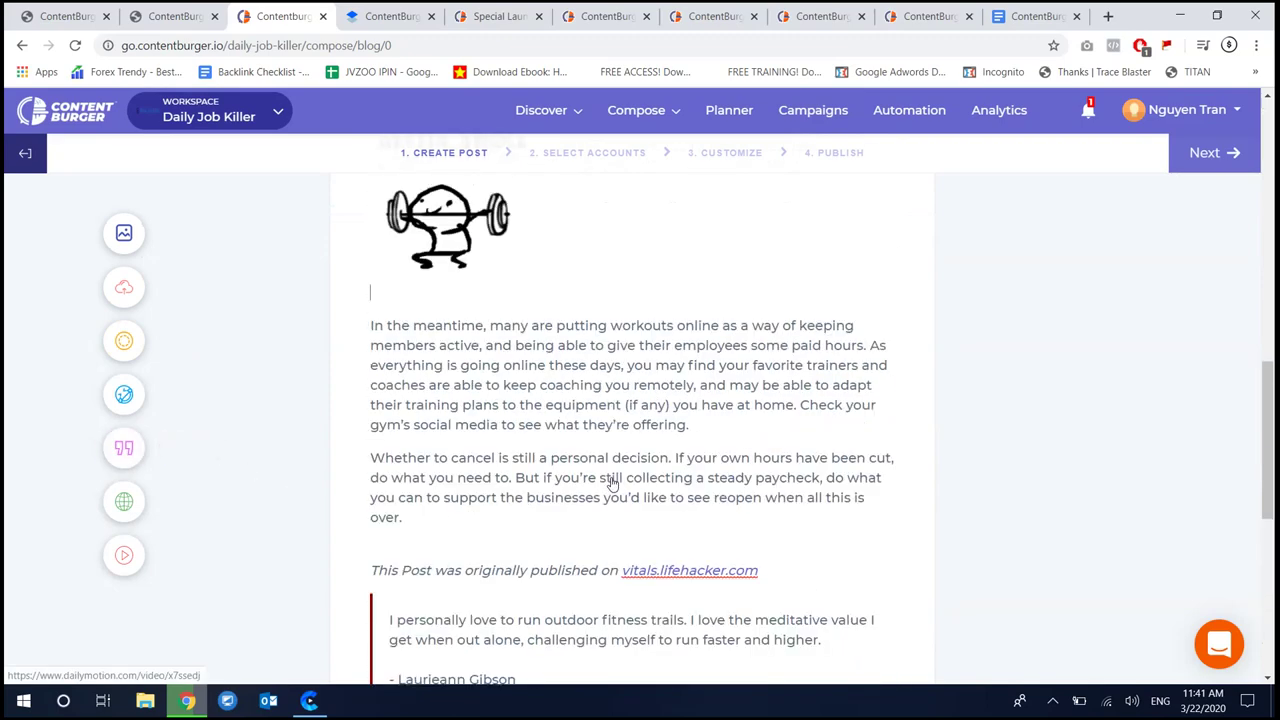
pyautogui.scroll(-5, 612, 477)
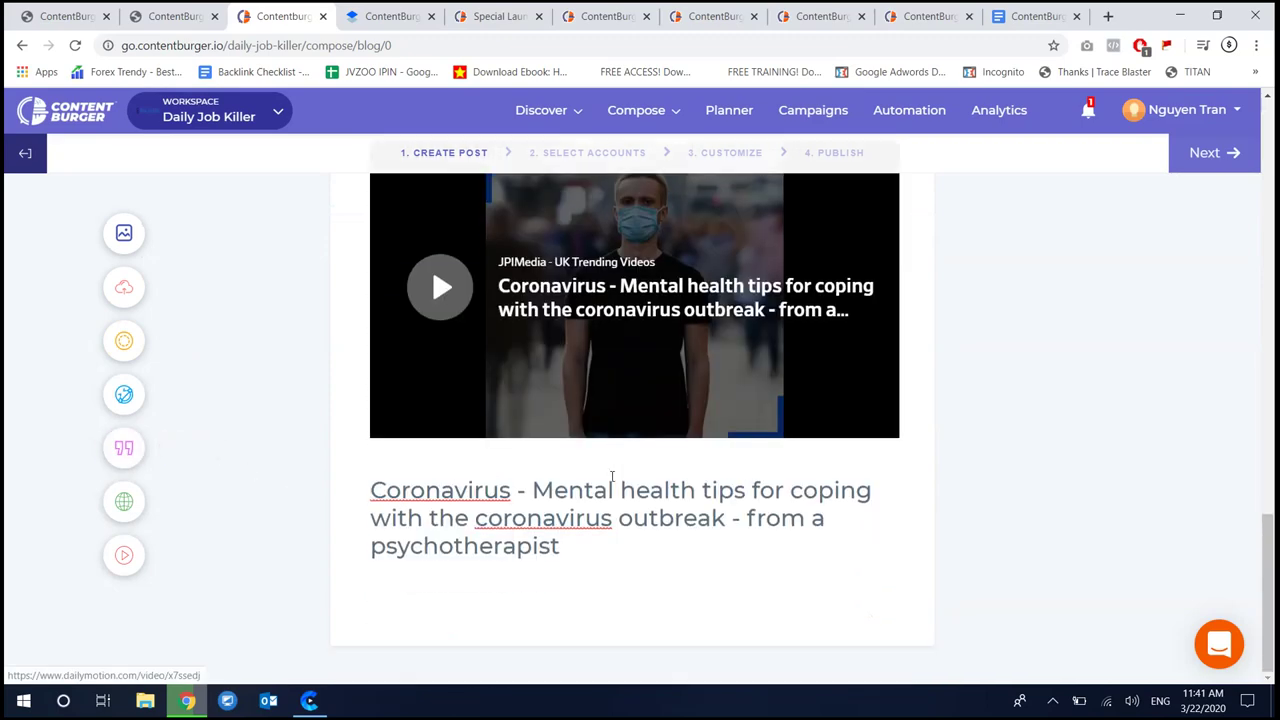
# Insert another quote from the "fitness" results at the end of the post, below the coronavirus video title
pyautogui.click(126, 464)
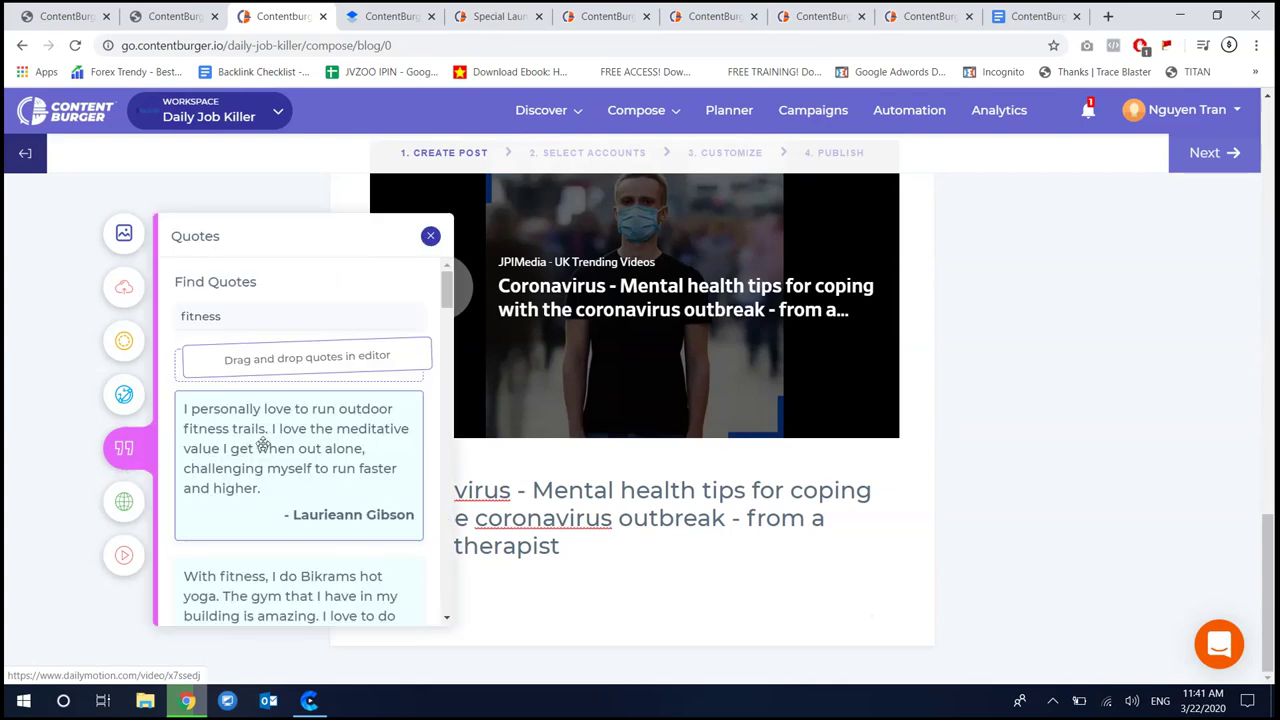
pyautogui.scroll(-5, 275, 442)
pyautogui.moveTo(291, 453); pyautogui.dragTo(529, 571)
# Examine the assembled post from the opening paragraph to the video, including the vitals.lifehacker.com source link
pyautogui.scroll(3, 523, 550)
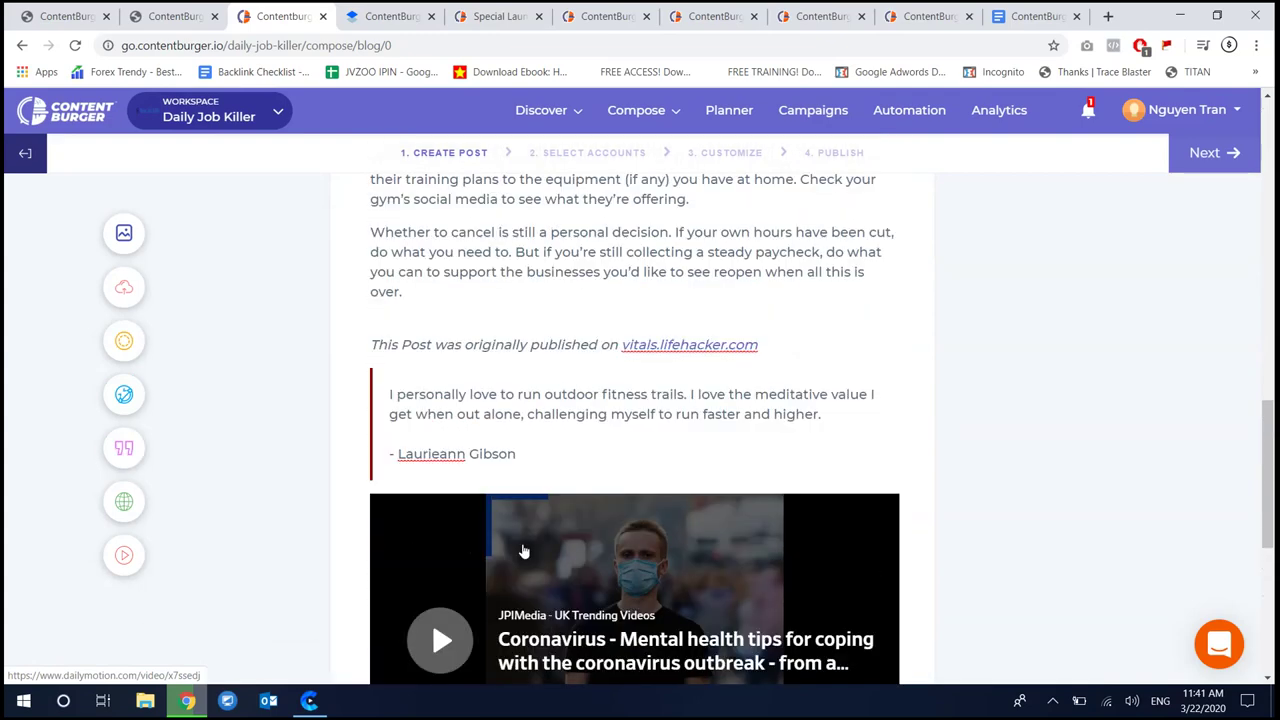
pyautogui.scroll(-5, 522, 550)
pyautogui.scroll(15, 519, 553)
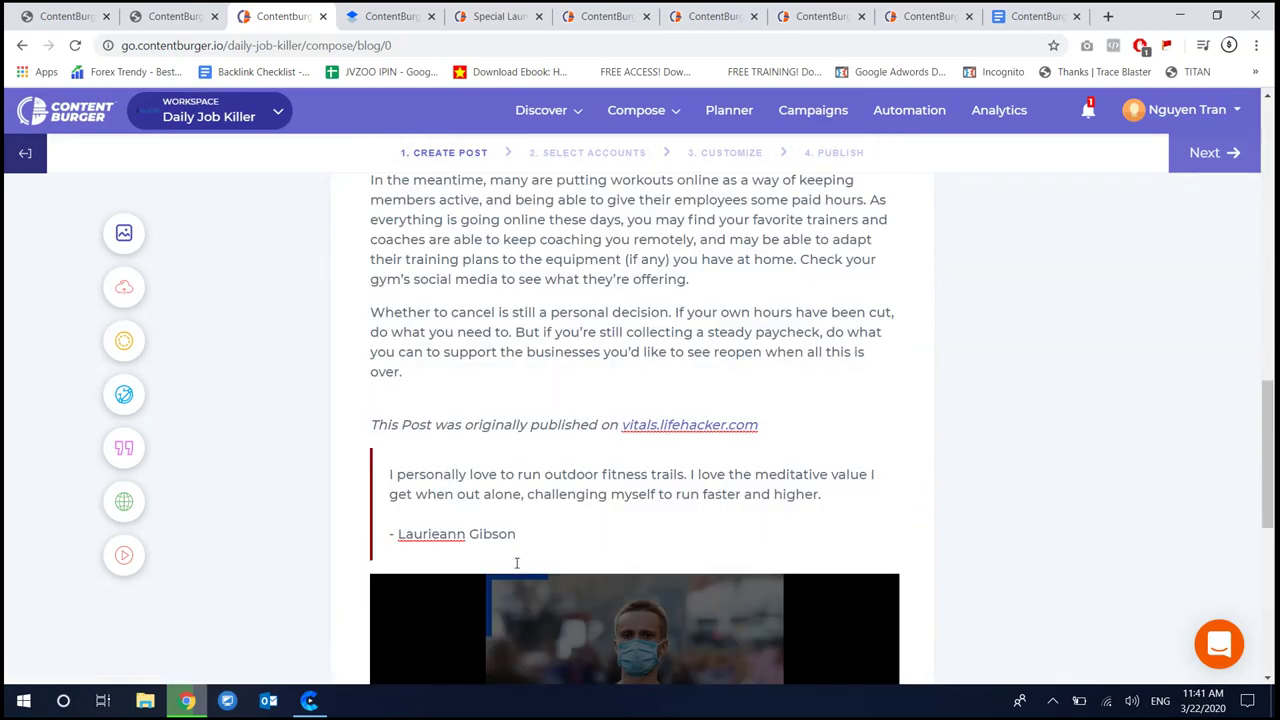
pyautogui.scroll(-3, 548, 551)
pyautogui.scroll(-4, 548, 551)
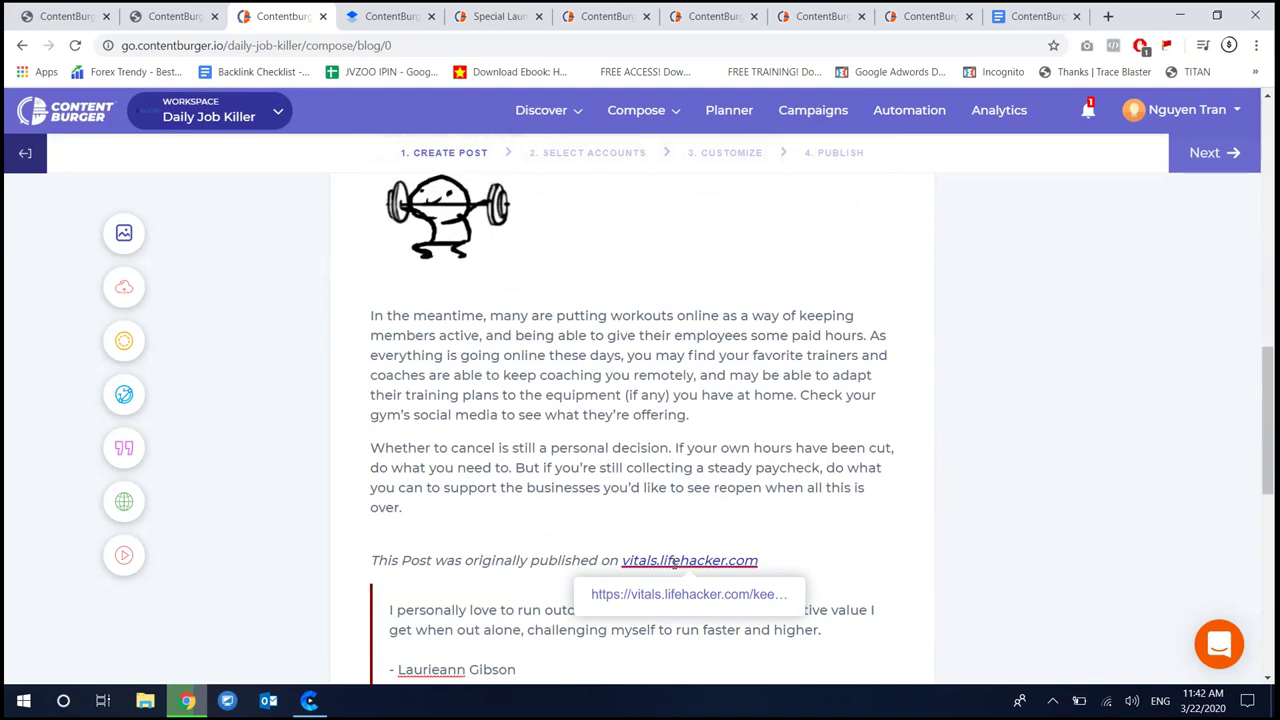
pyautogui.scroll(1, 748, 484)
pyautogui.scroll(6, 760, 470)
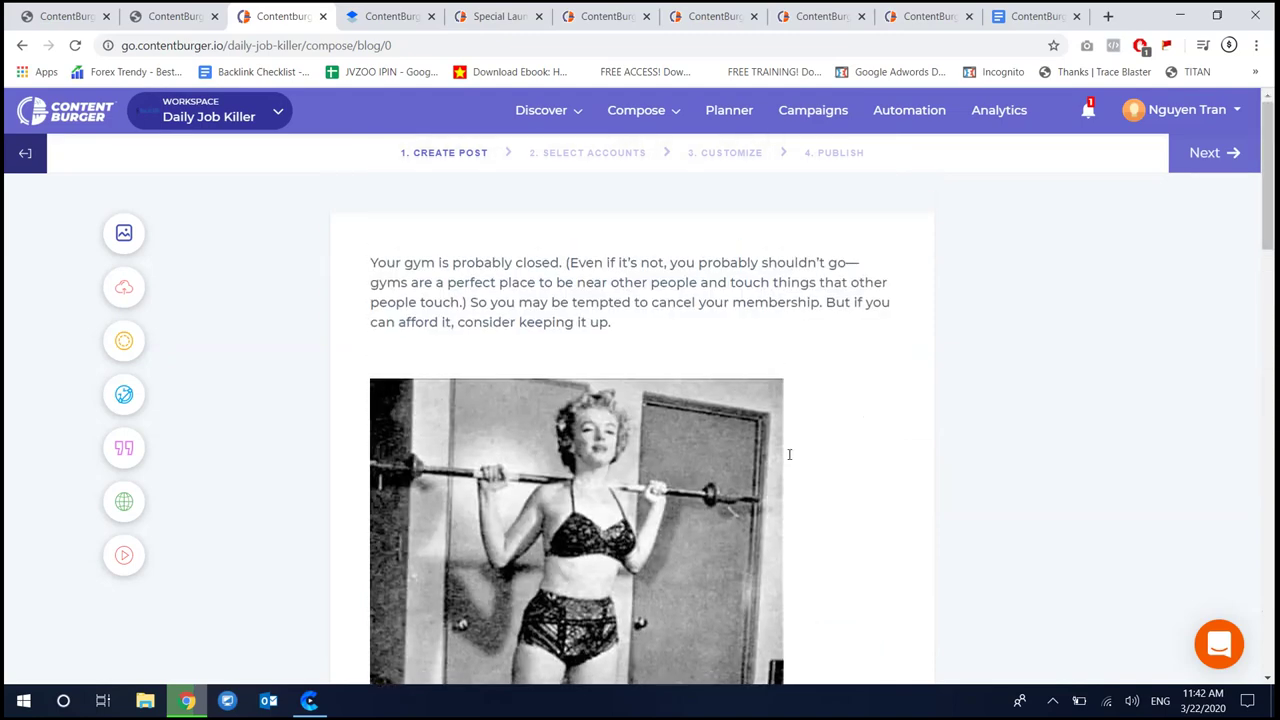
pyautogui.scroll(-10, 790, 442)
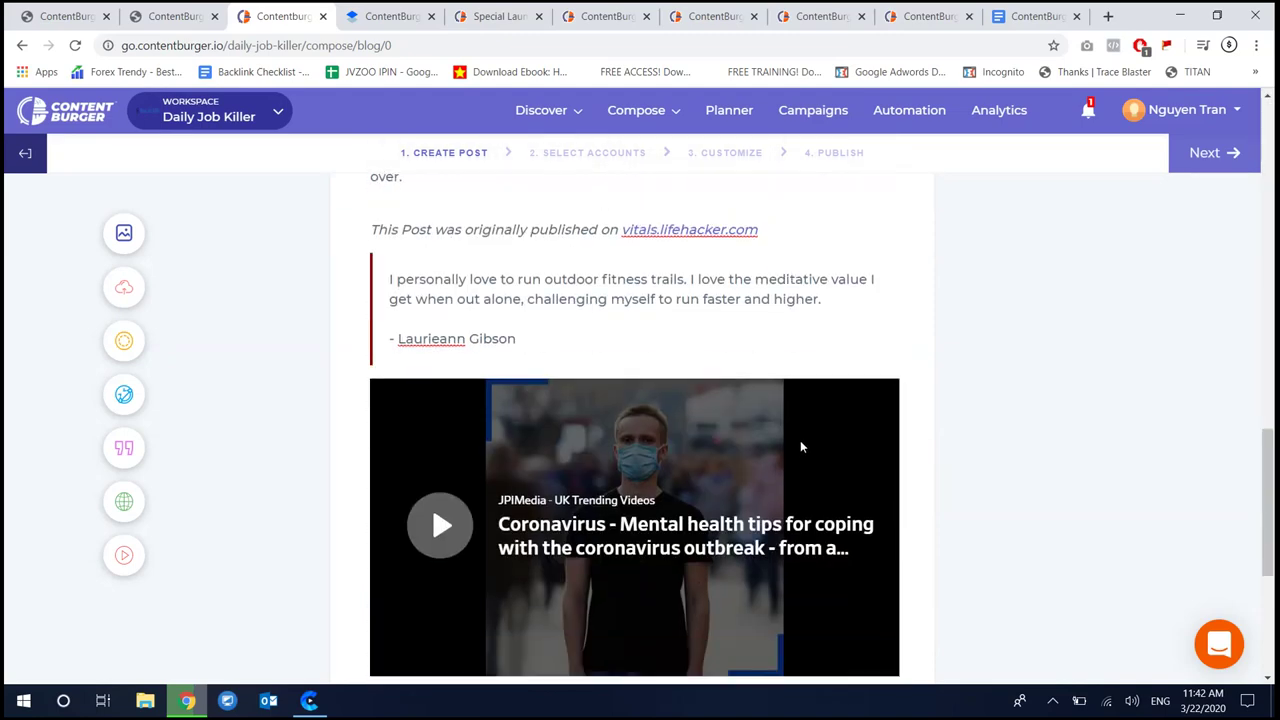
# Proceed to account selection and choose the first WordPress site as the primary blog
pyautogui.click(1203, 152)
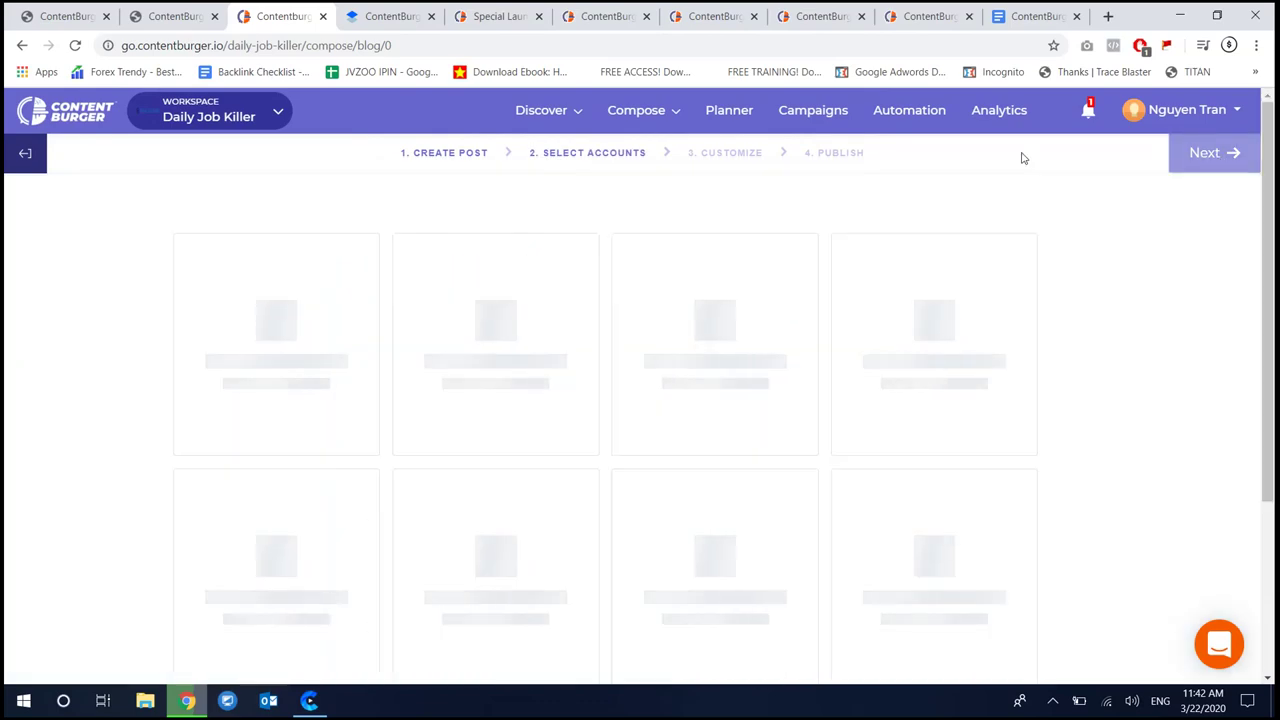
pyautogui.scroll(-2, 746, 290)
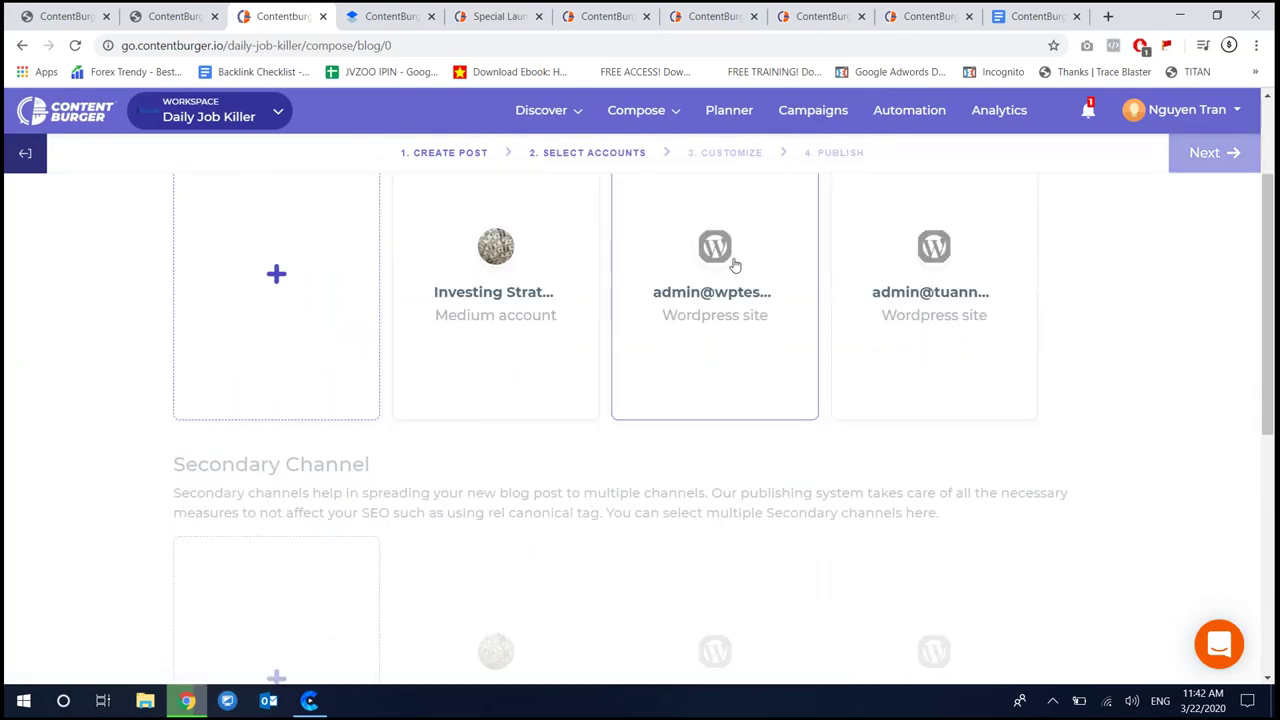
pyautogui.click(744, 334)
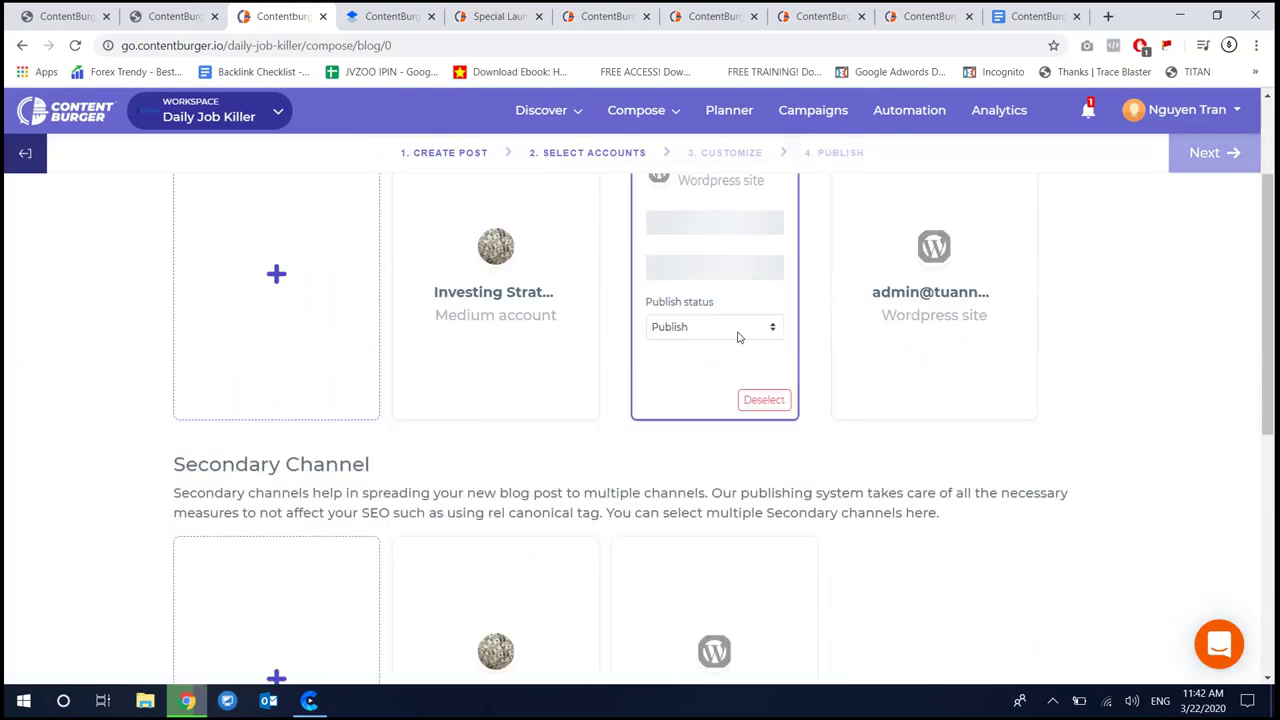
# Select the remaining WordPress site as a secondary channel for the post
pyautogui.scroll(2, 661, 397)
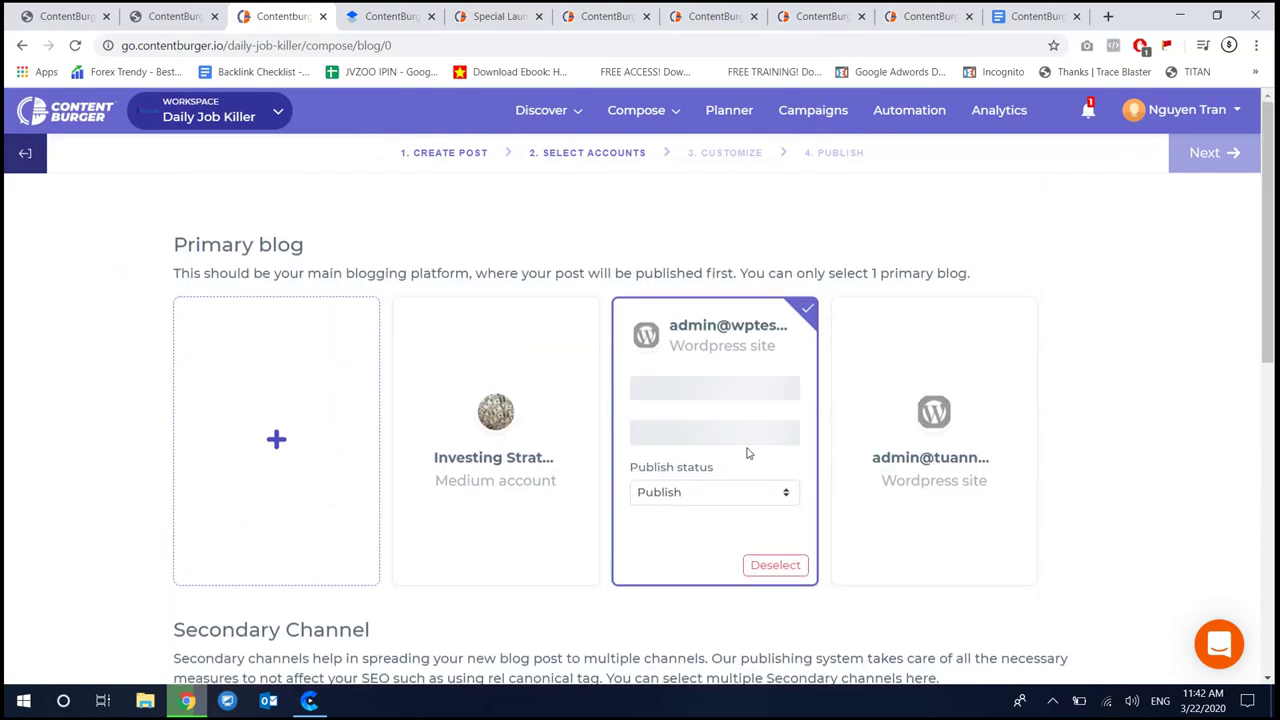
pyautogui.scroll(-3, 654, 317)
pyautogui.scroll(2, 617, 346)
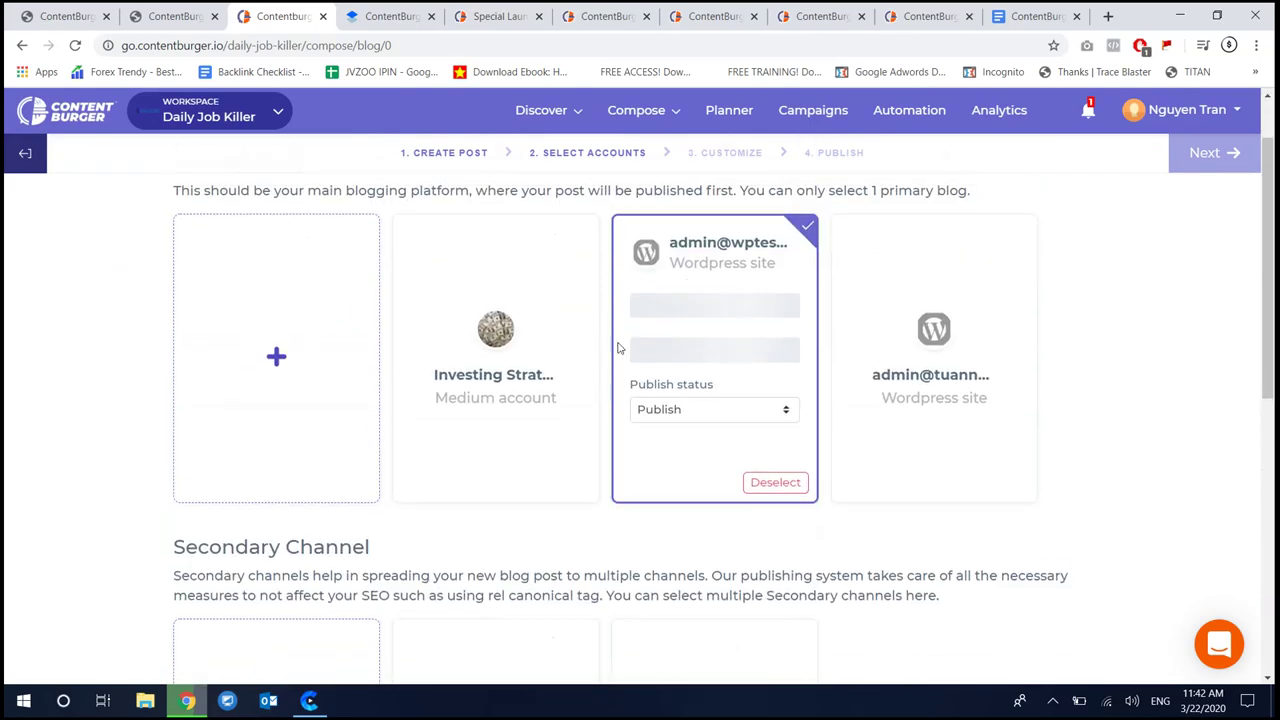
pyautogui.scroll(-4, 707, 277)
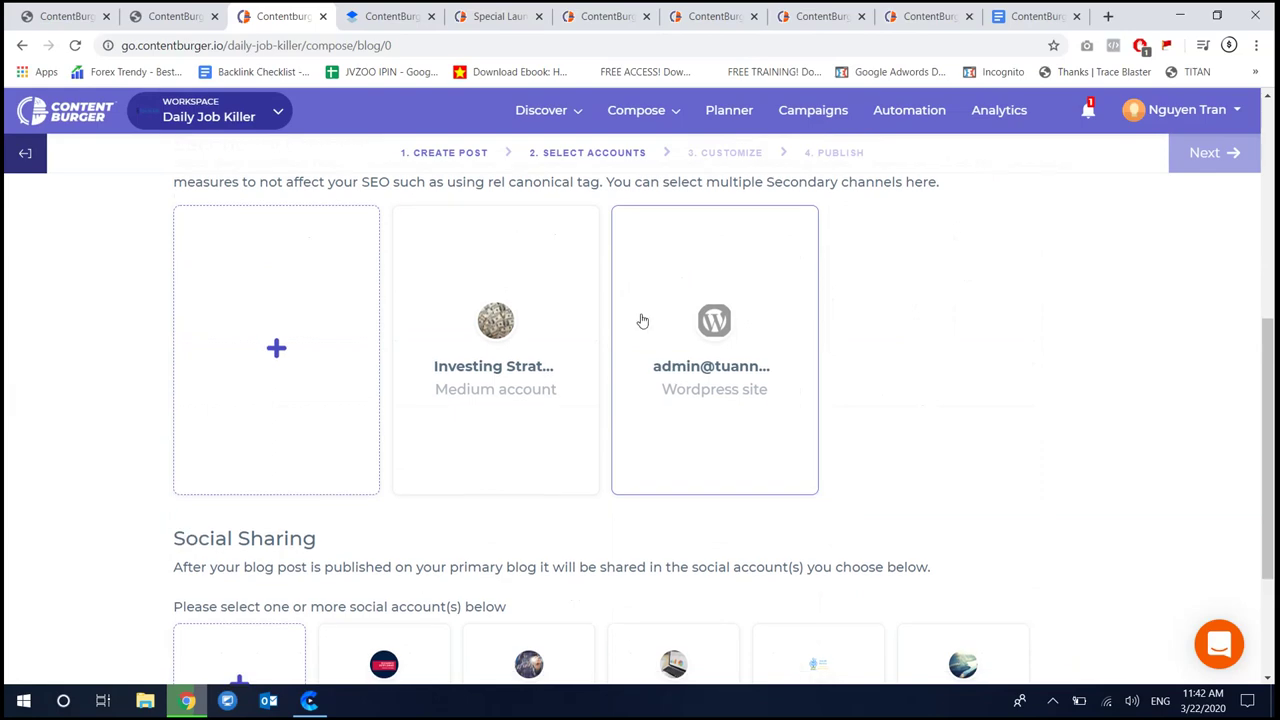
pyautogui.scroll(3, 640, 320)
pyautogui.scroll(-3, 633, 377)
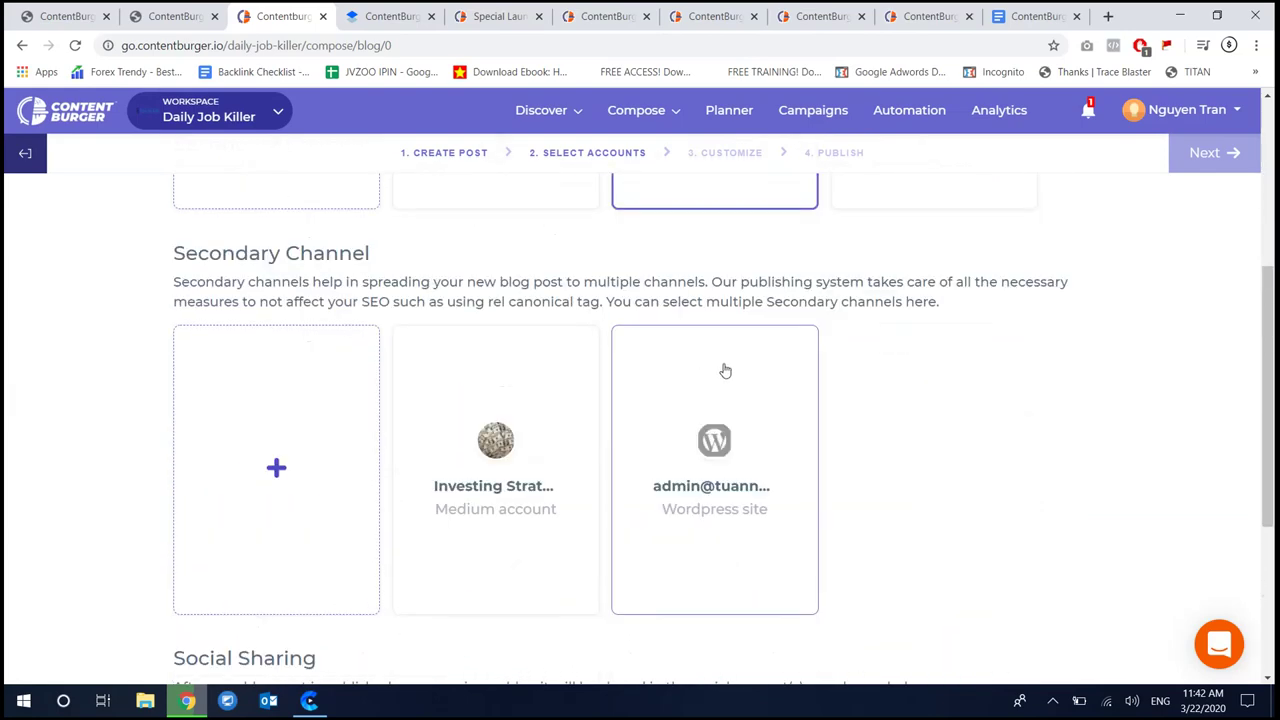
pyautogui.click(725, 371)
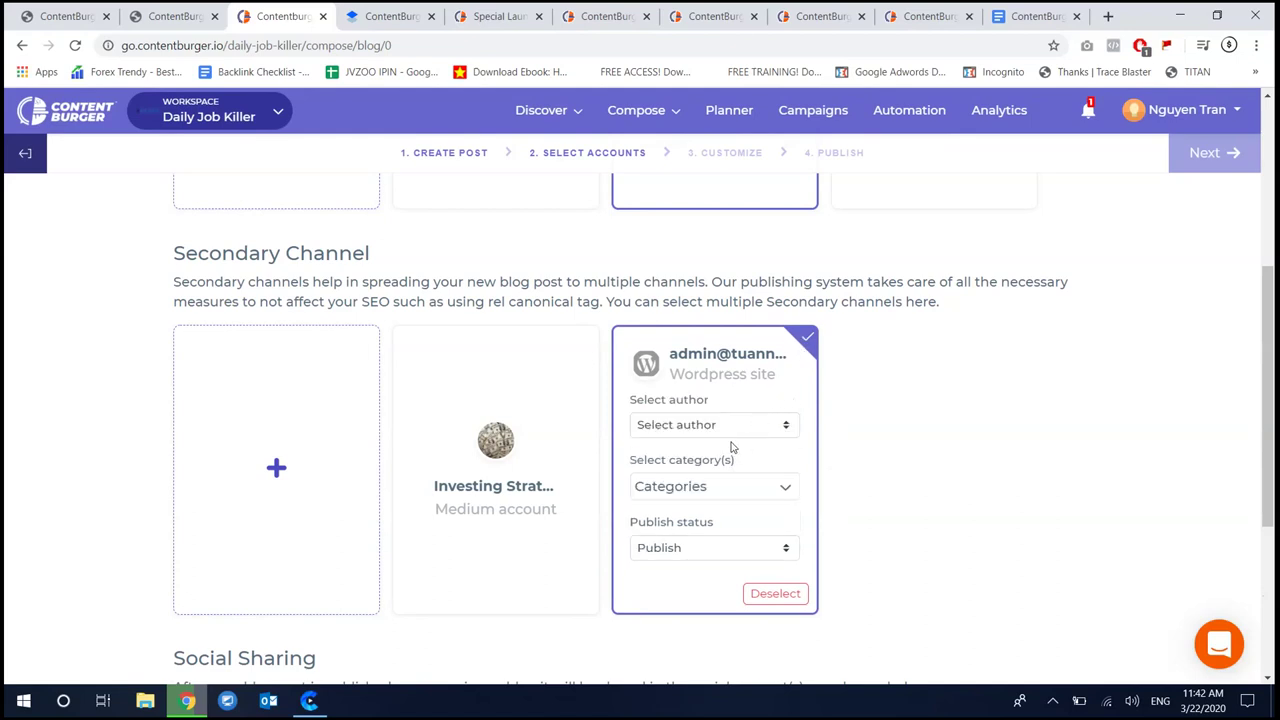
# Choose the Health Happy at Home Facebook page for social sharing and check the primary blog's author and category settings
pyautogui.scroll(-3, 731, 447)
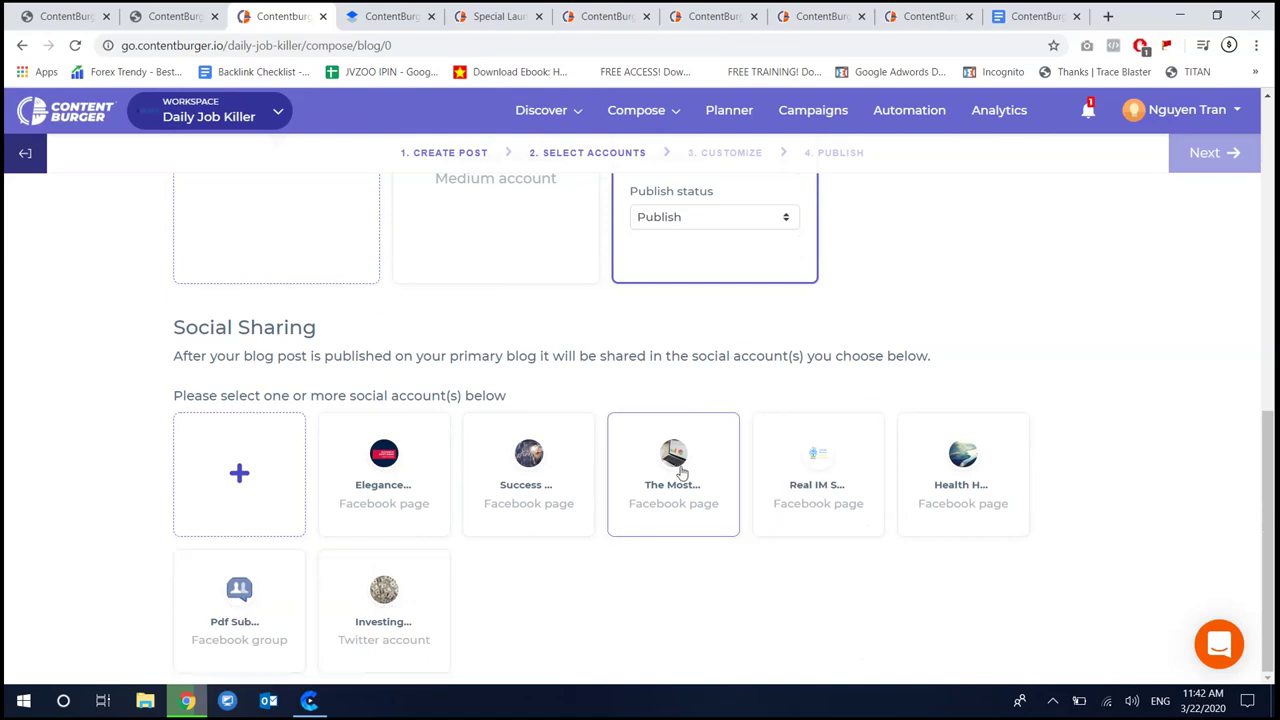
pyautogui.click(996, 478)
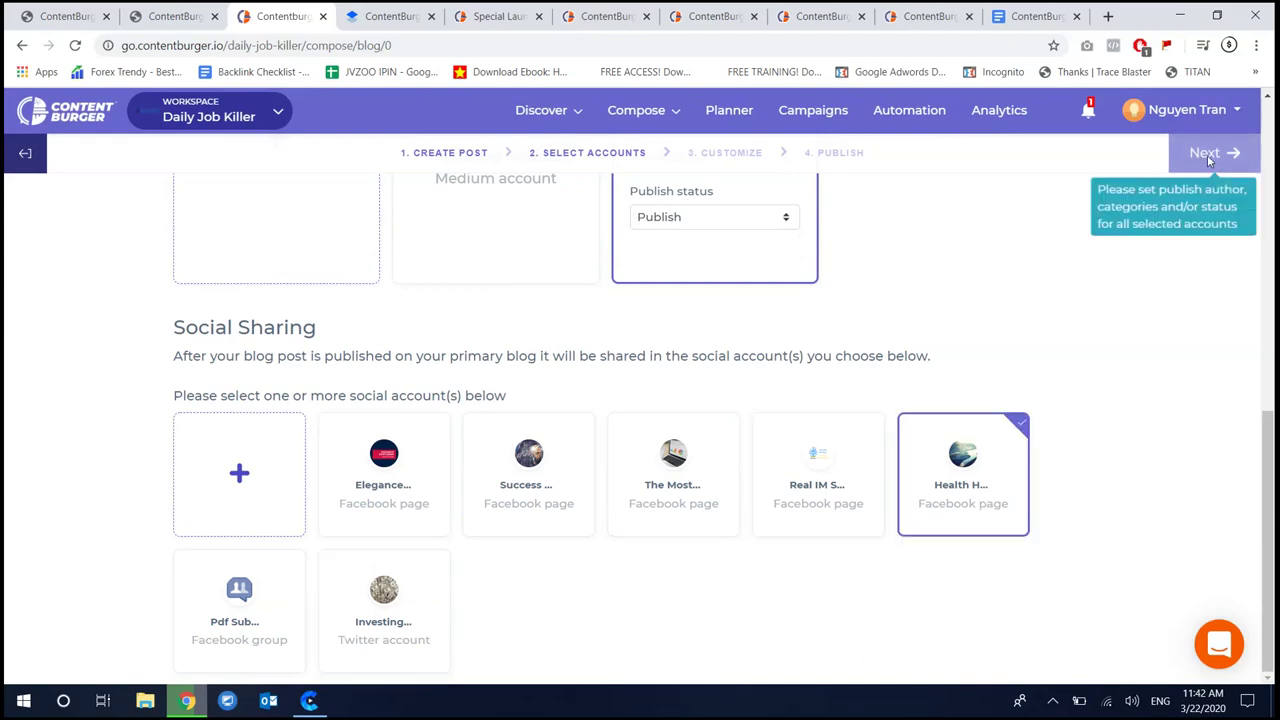
pyautogui.scroll(3, 837, 449)
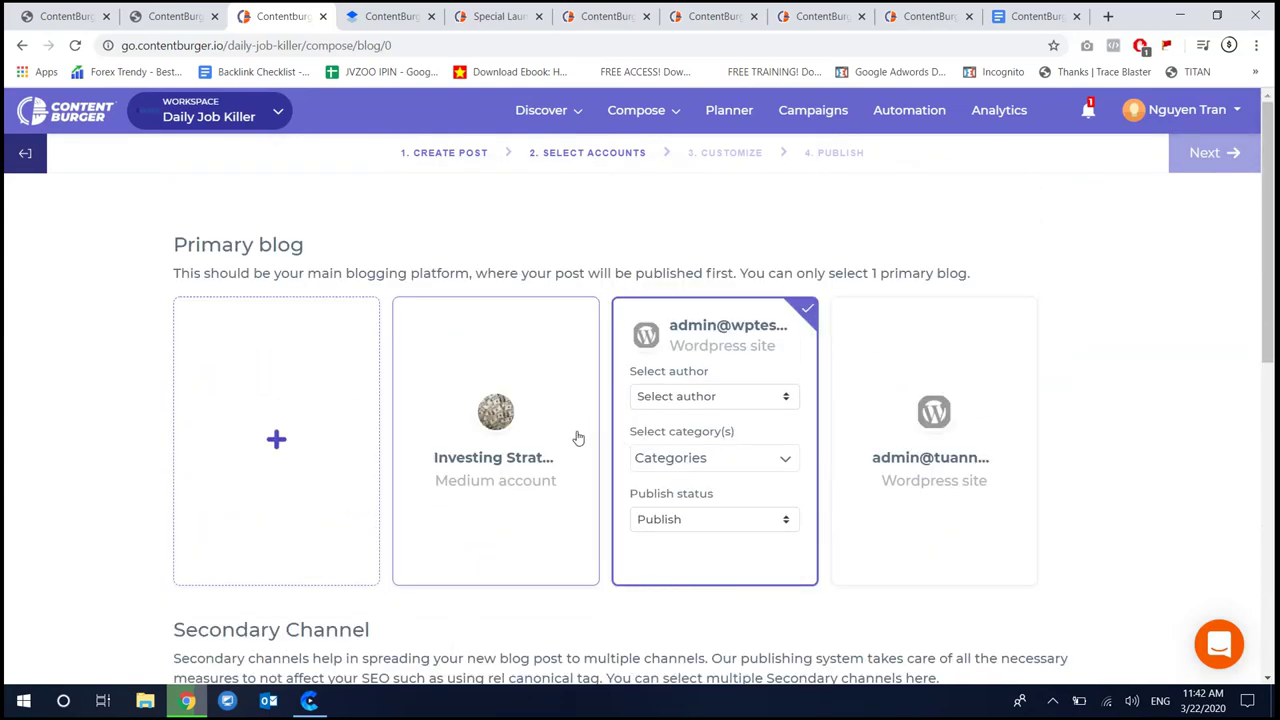
pyautogui.scroll(-3, 900, 377)
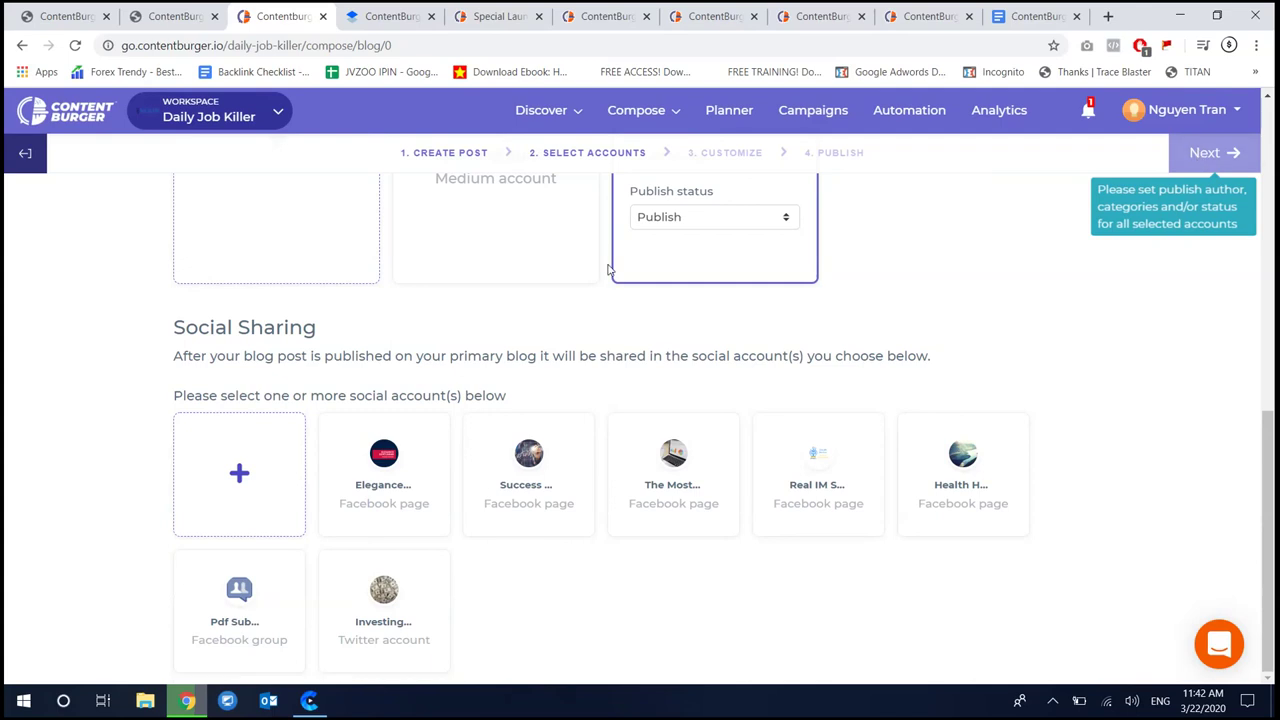
# Set the secondary channel's author to admin and browse its available categories
pyautogui.scroll(4, 447, 474)
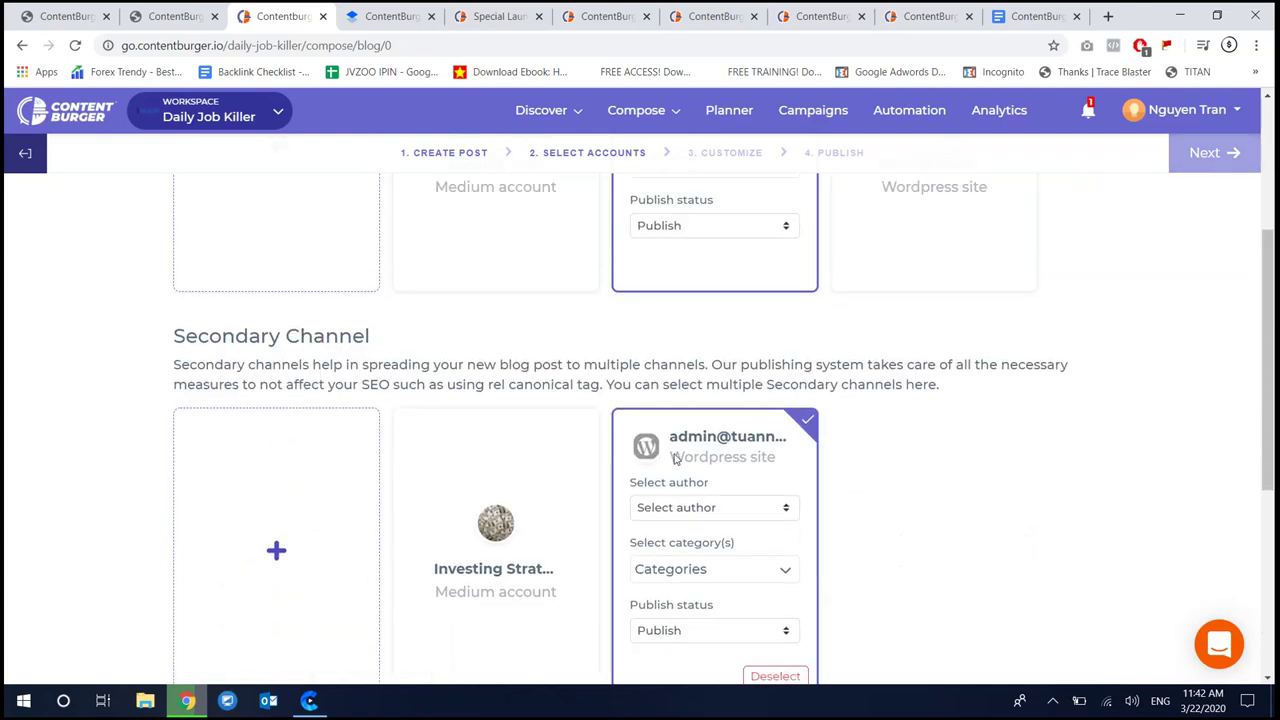
pyautogui.click(697, 507)
pyautogui.click(700, 559)
pyautogui.click(705, 569)
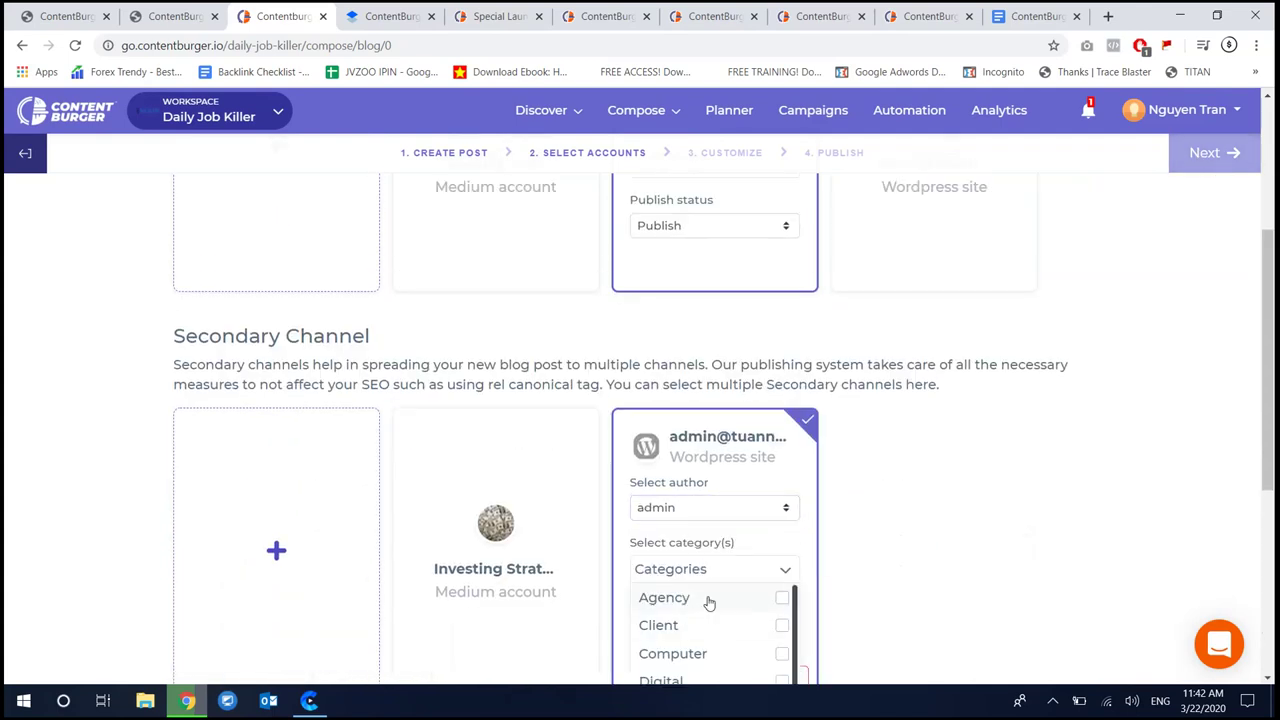
pyautogui.scroll(-2, 940, 470)
pyautogui.scroll(-1, 715, 440)
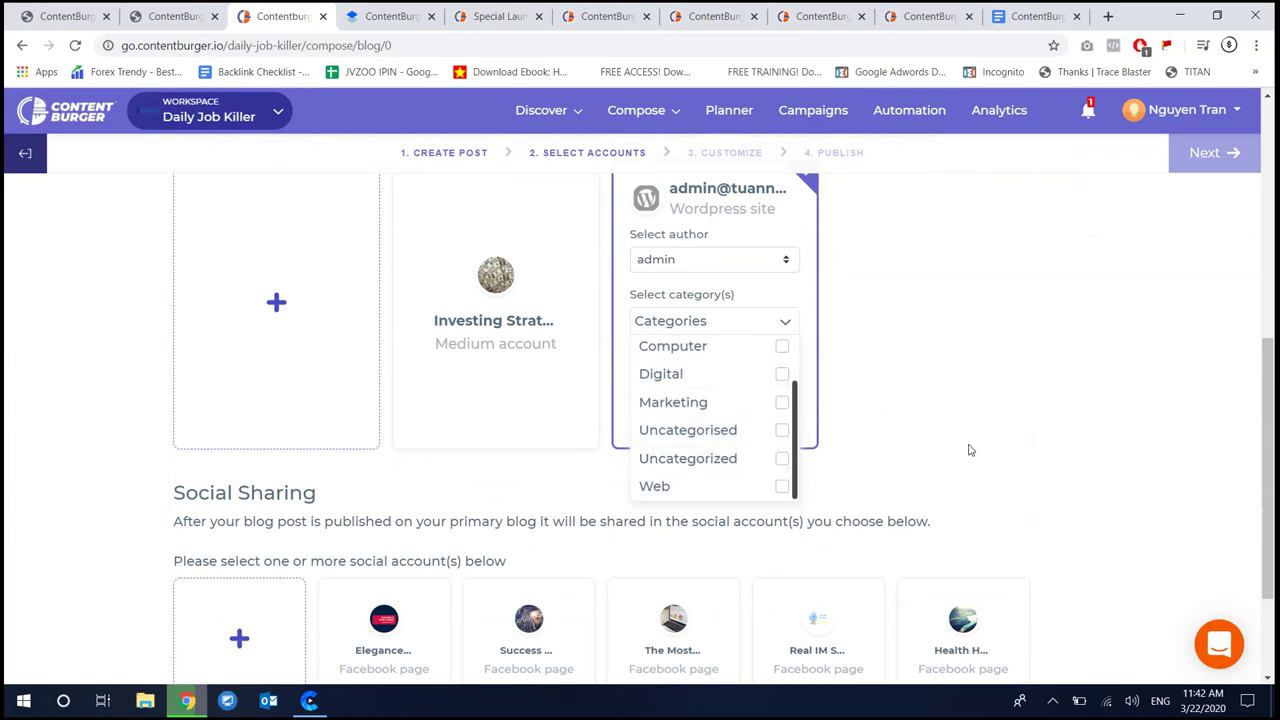
pyautogui.click(951, 287)
pyautogui.scroll(3, 951, 287)
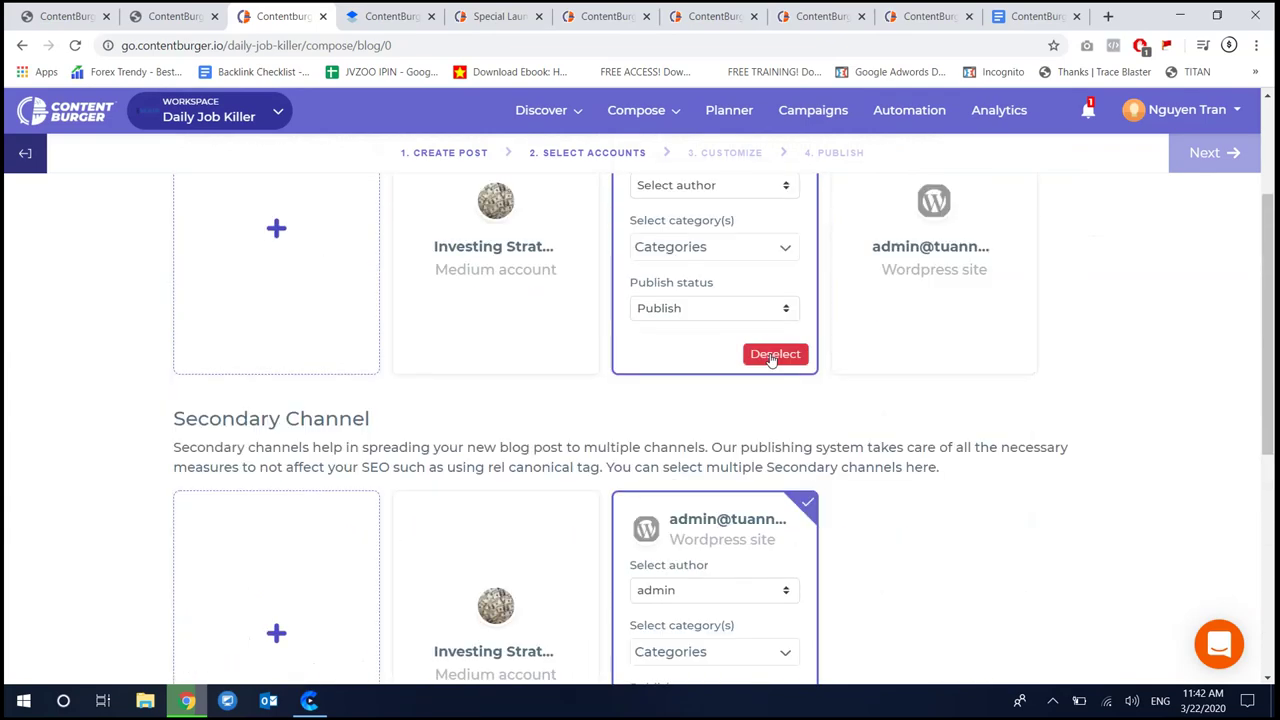
# Try to choose an author for the primary blog and pick Publish as its publish status
pyautogui.click(710, 187)
pyautogui.scroll(2, 703, 266)
pyautogui.click(710, 350)
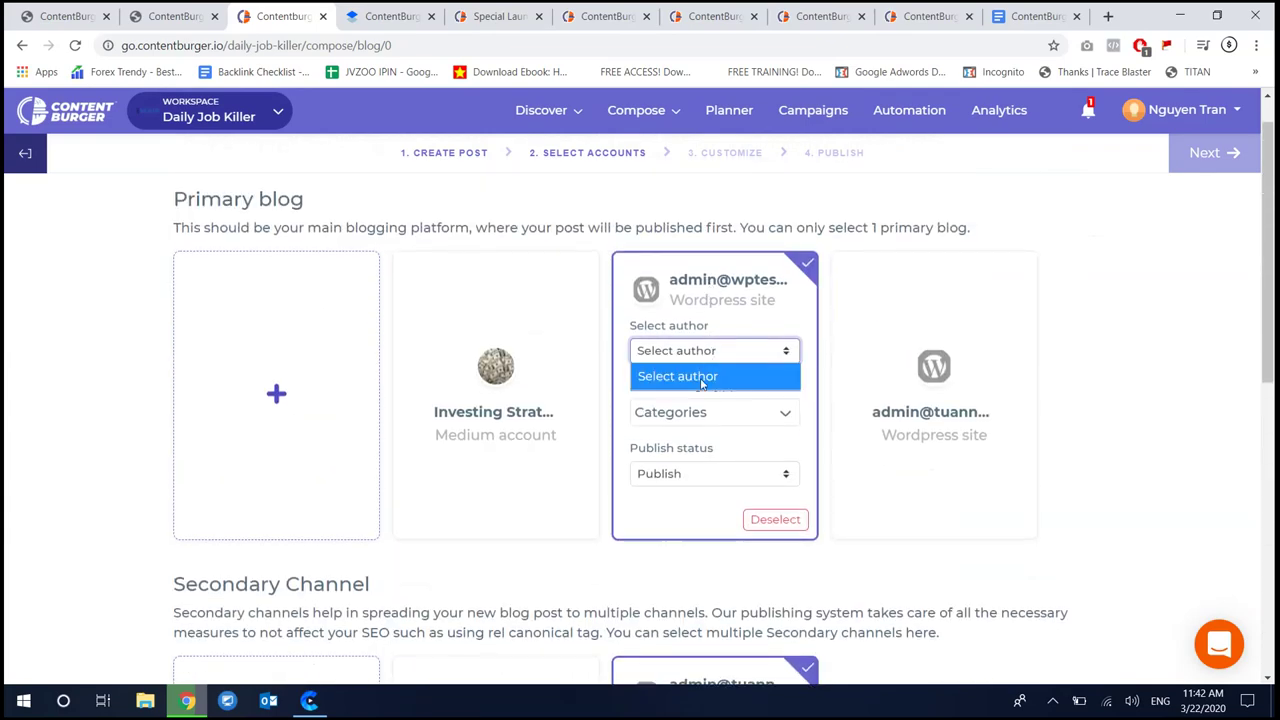
pyautogui.click(702, 380)
pyautogui.click(710, 355)
pyautogui.click(707, 420)
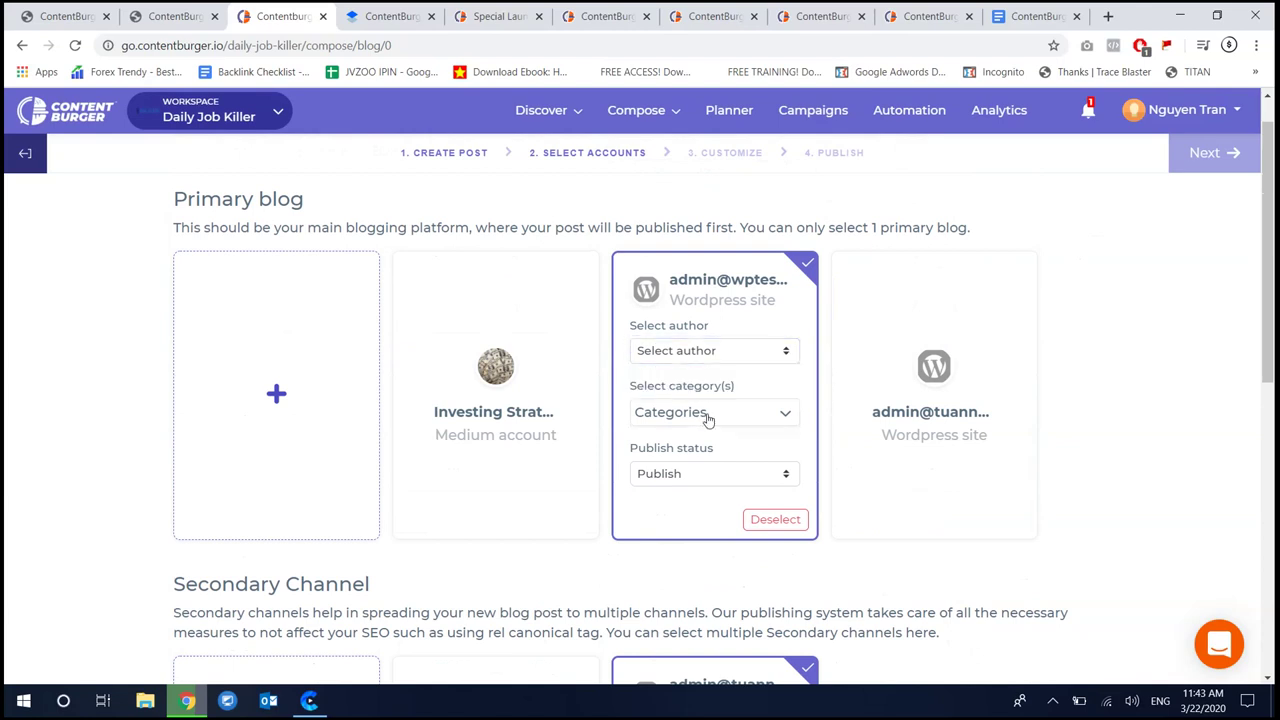
pyautogui.click(712, 472)
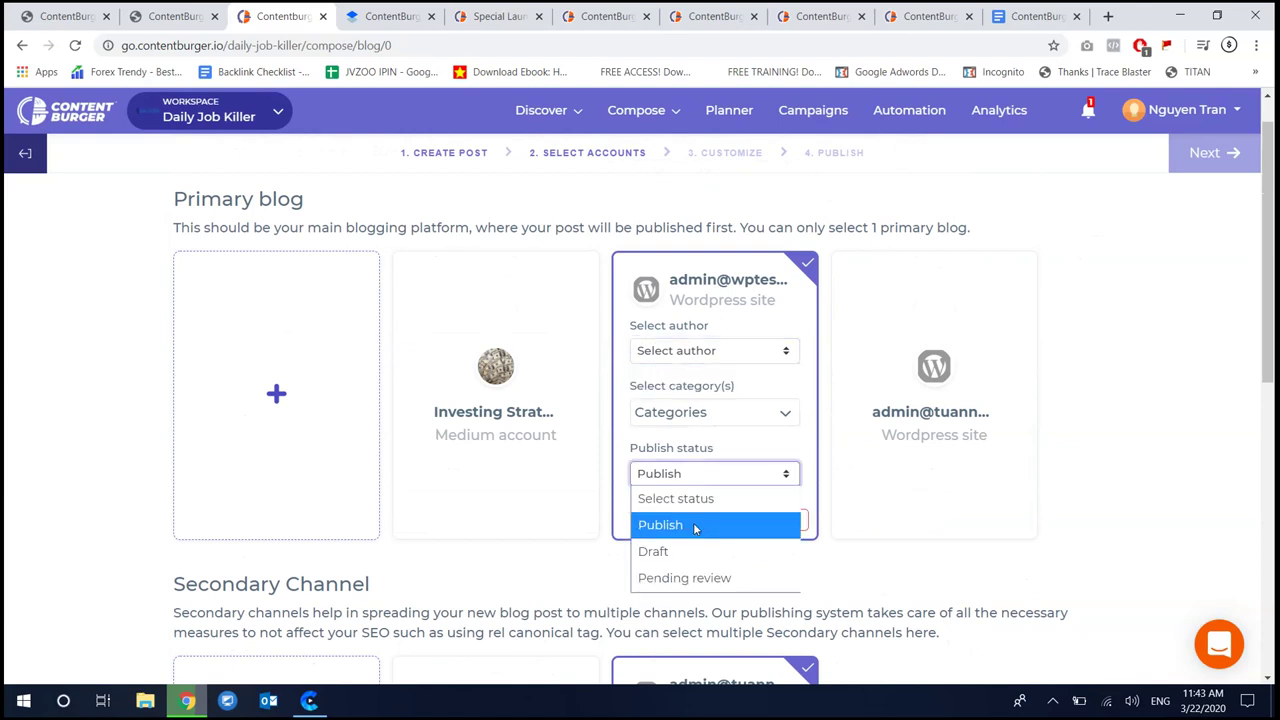
pyautogui.click(697, 524)
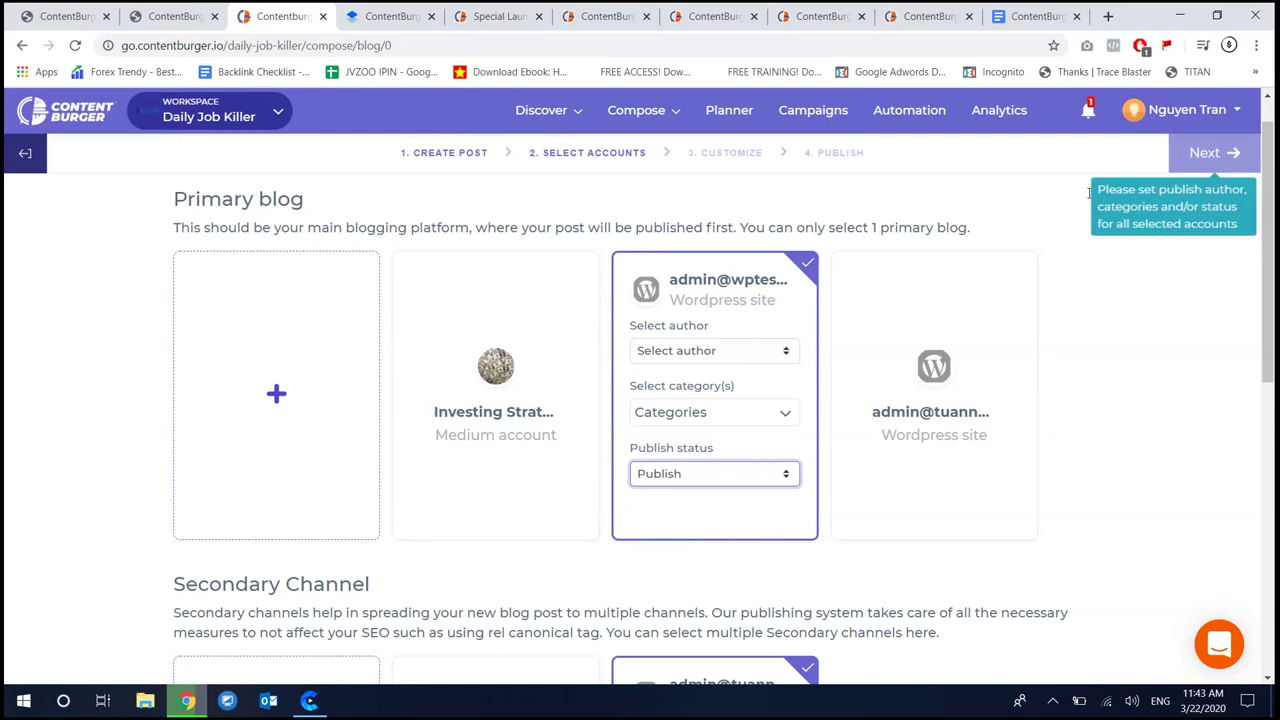
# Replace the primary blog with the other WordPress site and set its author to admin
pyautogui.click(777, 520)
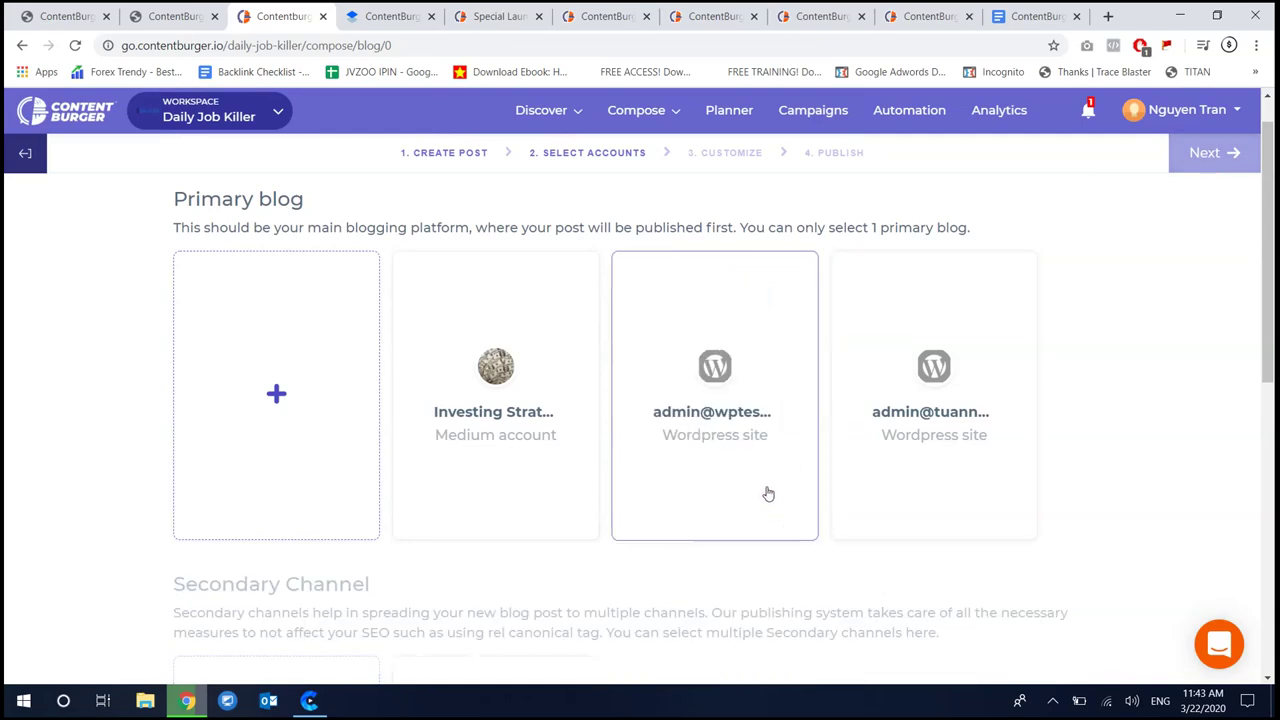
pyautogui.click(976, 365)
pyautogui.scroll(-2, 978, 366)
pyautogui.scroll(2, 846, 440)
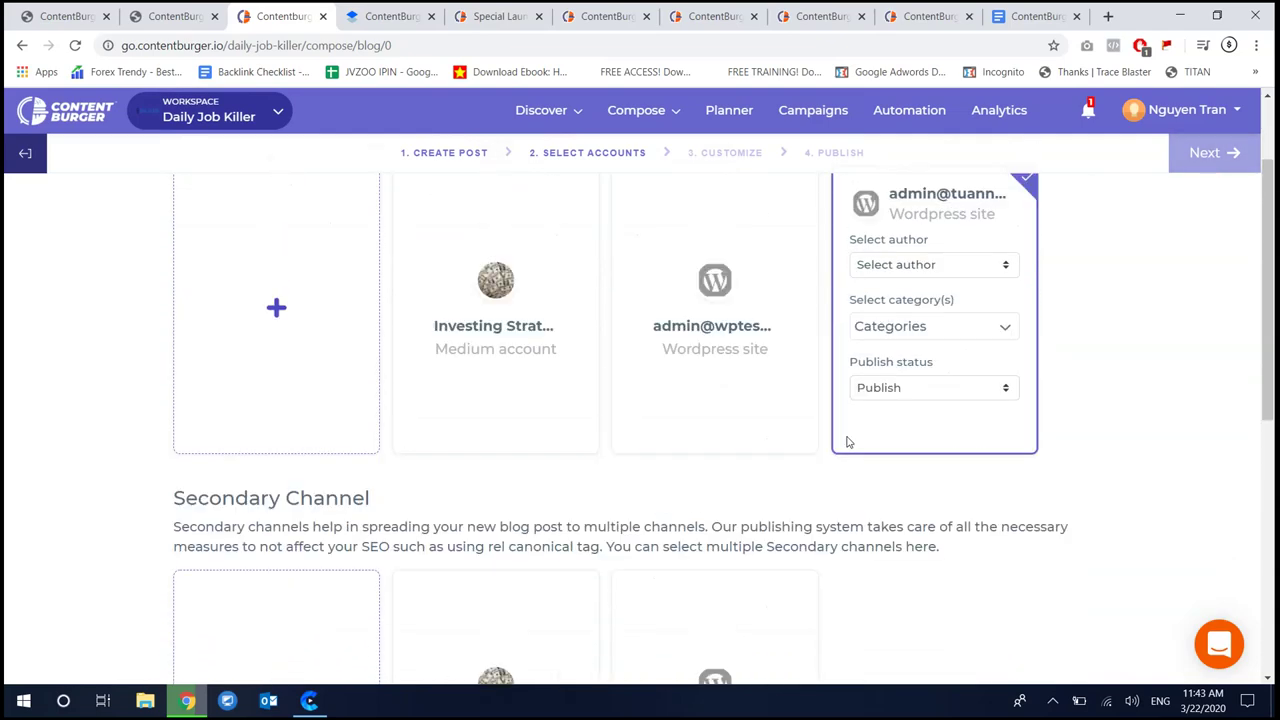
pyautogui.click(930, 266)
pyautogui.click(924, 321)
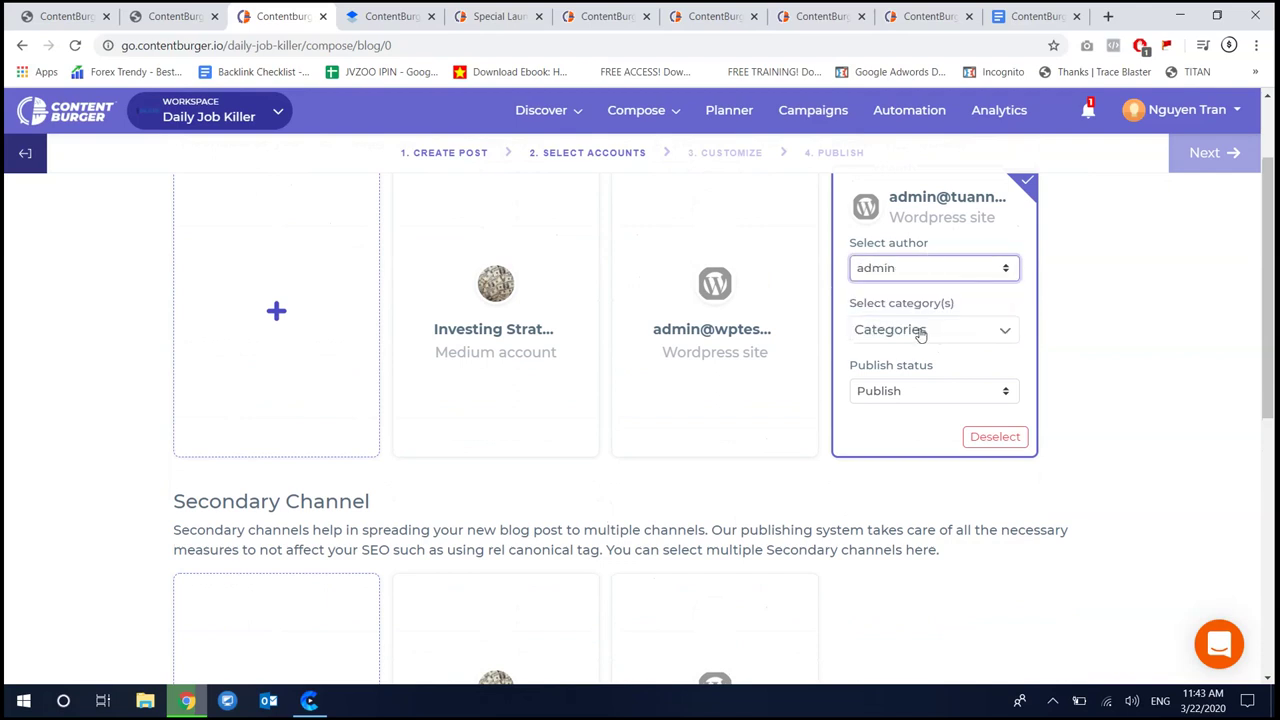
# Assign the Marketing category to the primary blog, then clear it and close the category list
pyautogui.click(920, 331)
pyautogui.scroll(-1, 965, 412)
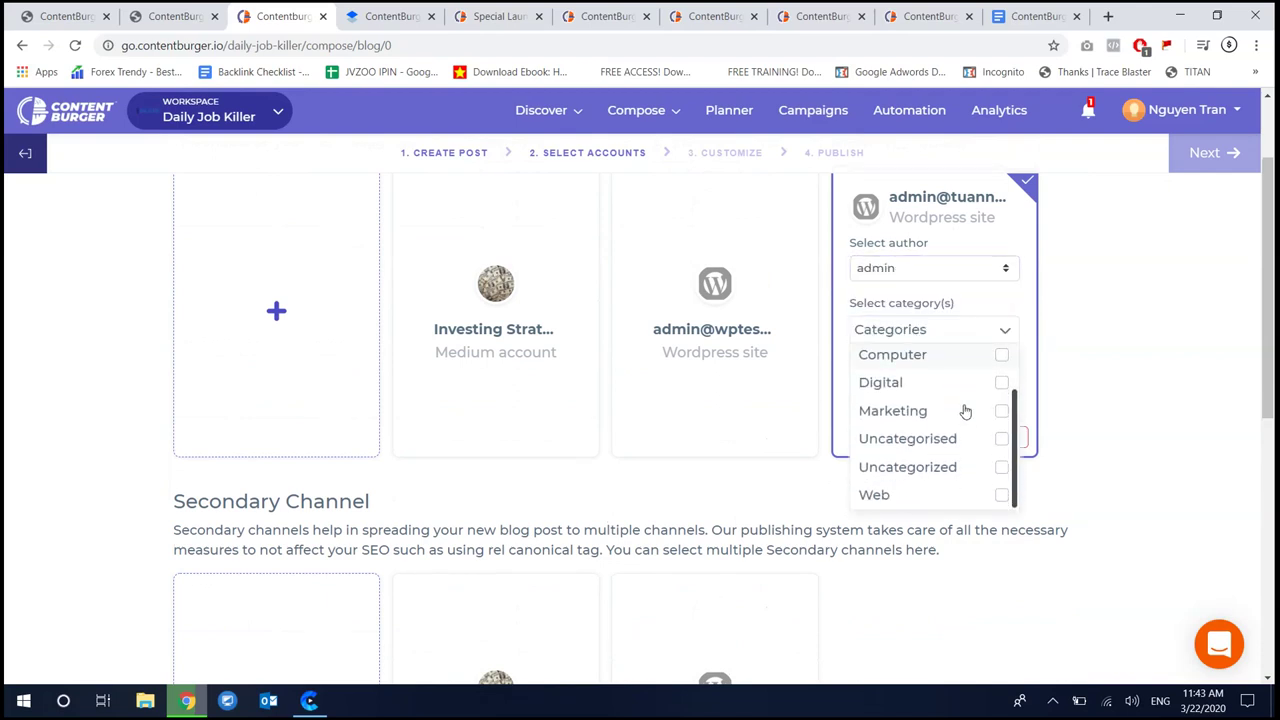
pyautogui.click(1000, 413)
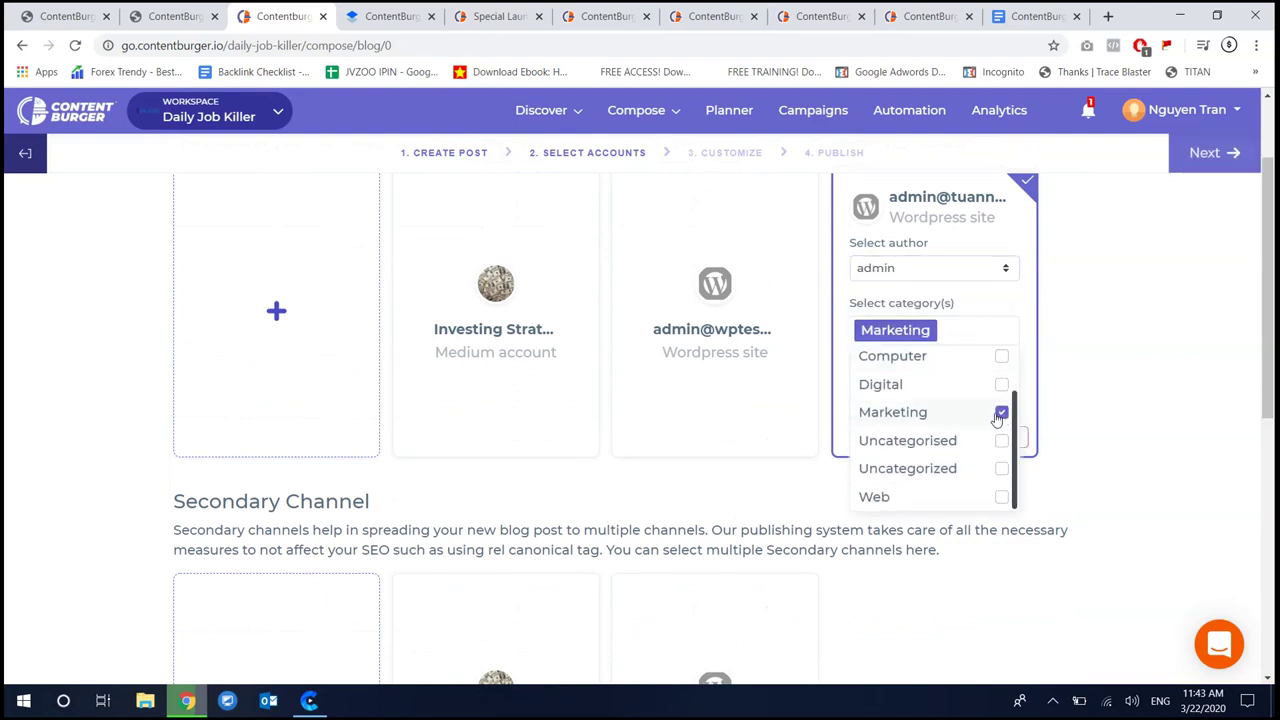
pyautogui.click(1001, 413)
pyautogui.scroll(1, 998, 418)
pyautogui.scroll(1, 997, 418)
pyautogui.scroll(-2, 994, 408)
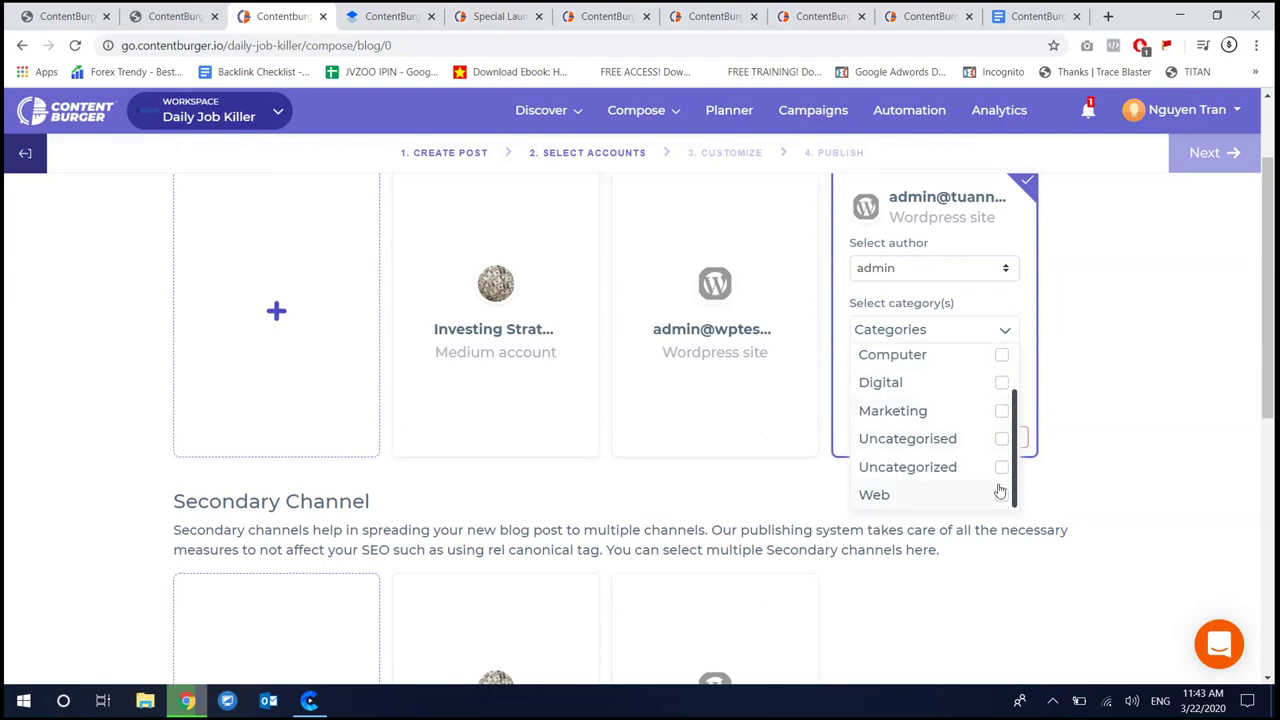
pyautogui.click(1120, 457)
# Share the post to the Health Happy at Home Facebook page and set the primary blog's category to Uncategorized
pyautogui.scroll(-5, 1140, 431)
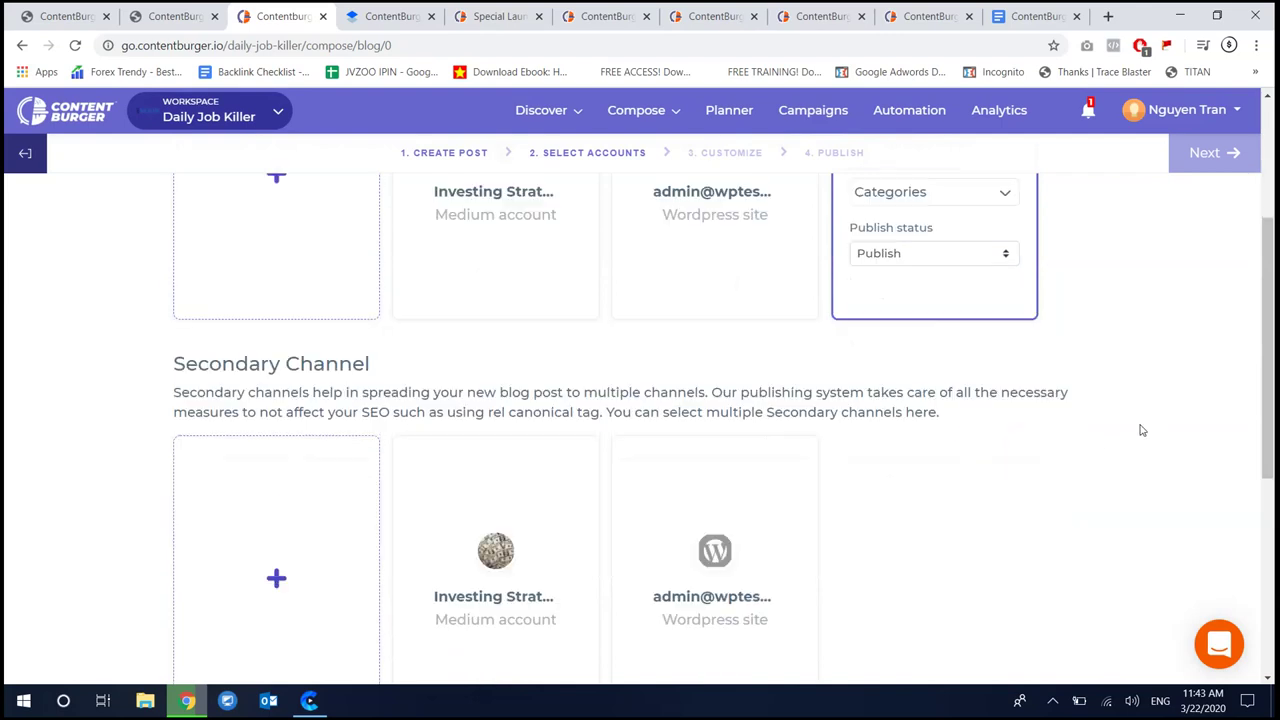
pyautogui.click(994, 460)
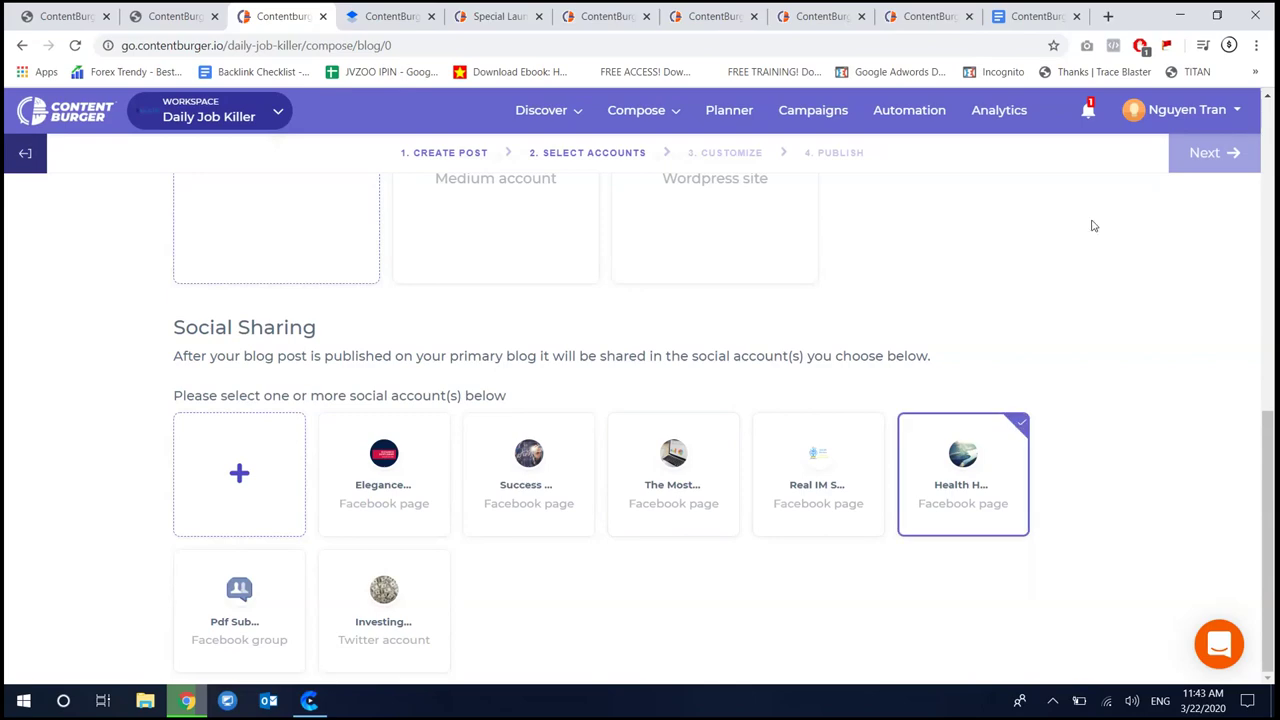
pyautogui.scroll(3, 1031, 328)
pyautogui.scroll(3, 1031, 328)
pyautogui.click(937, 414)
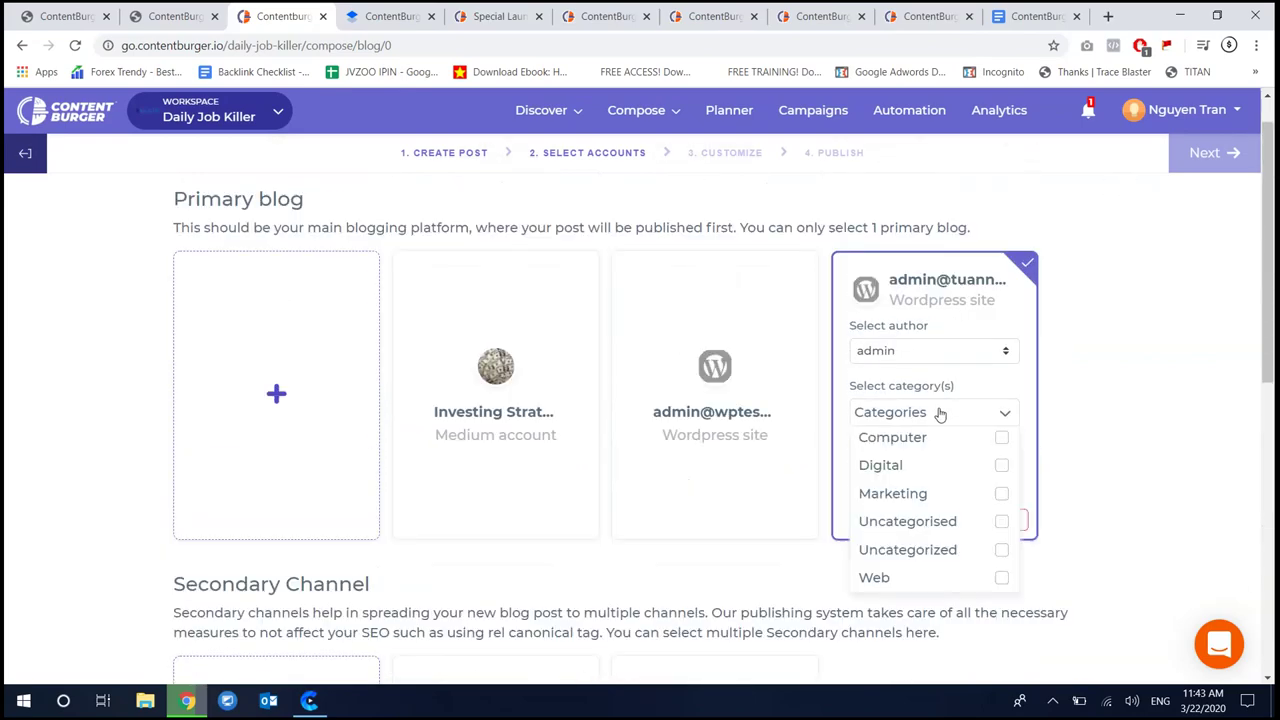
pyautogui.click(934, 550)
pyautogui.click(1043, 515)
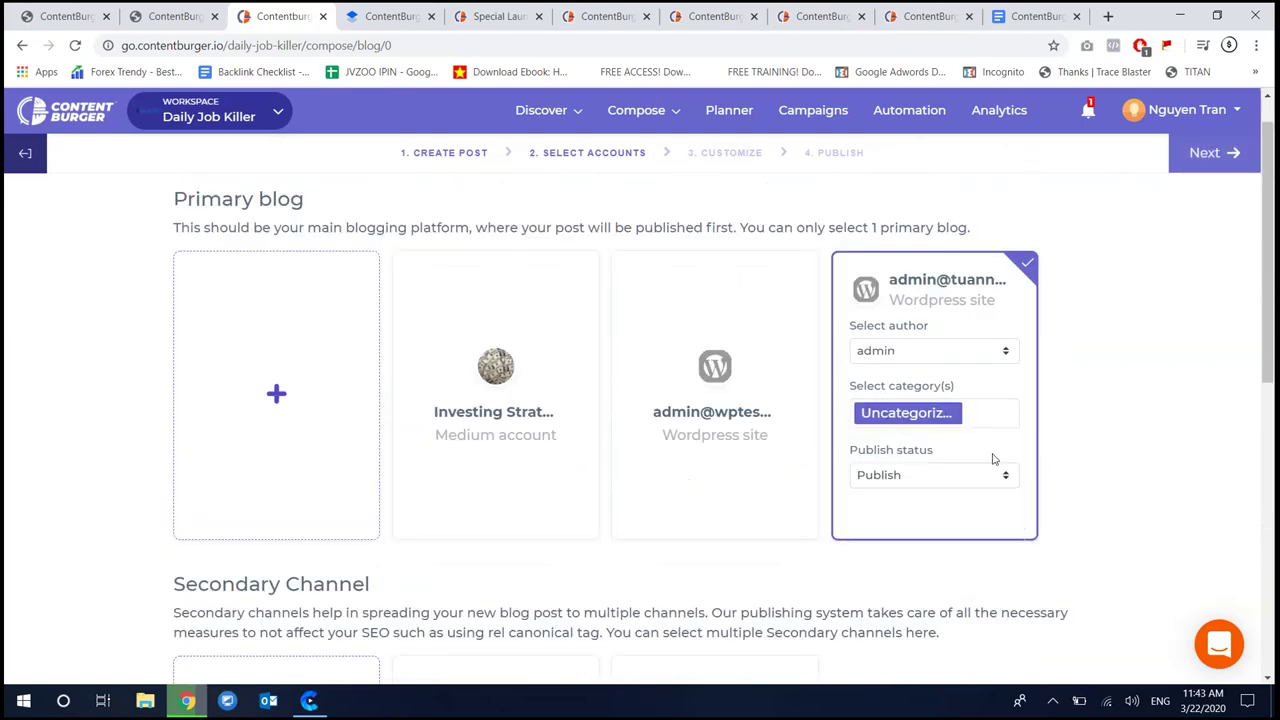
# Review the WordPress and Facebook versions of the post in the customization stage and continue to the publishing options
pyautogui.click(1208, 152)
pyautogui.scroll(-15, 500, 368)
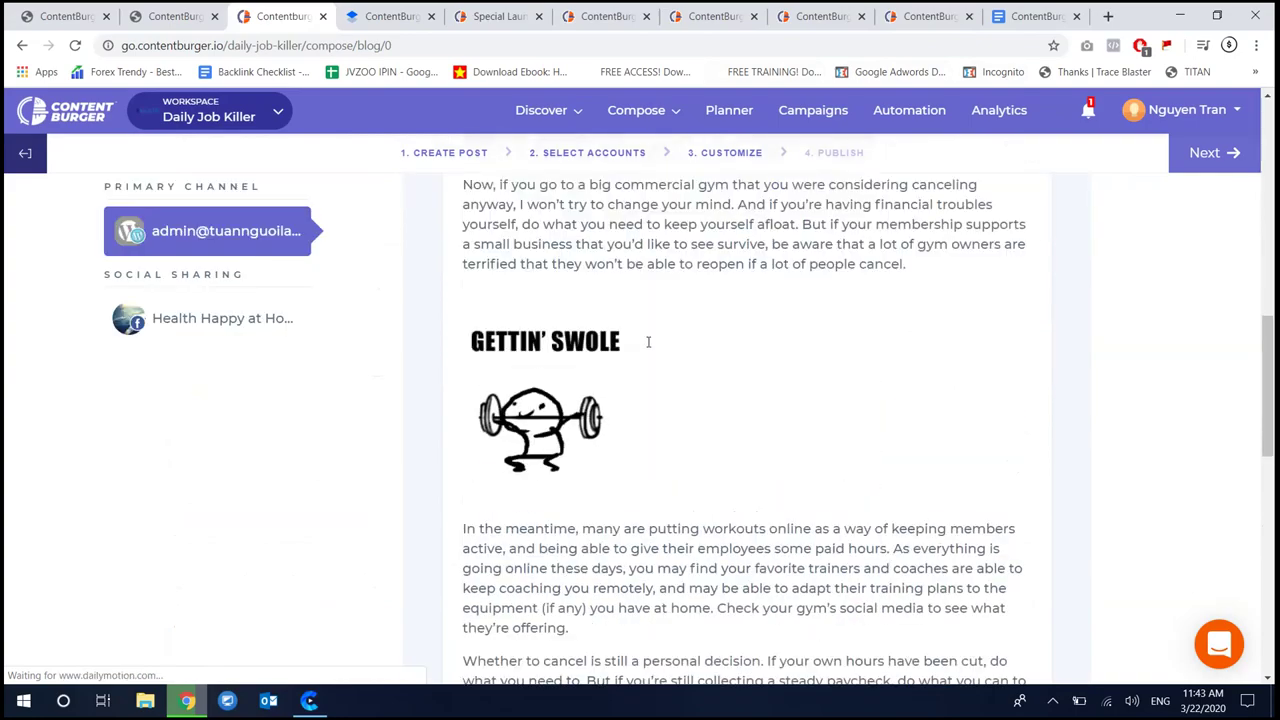
pyautogui.click(251, 320)
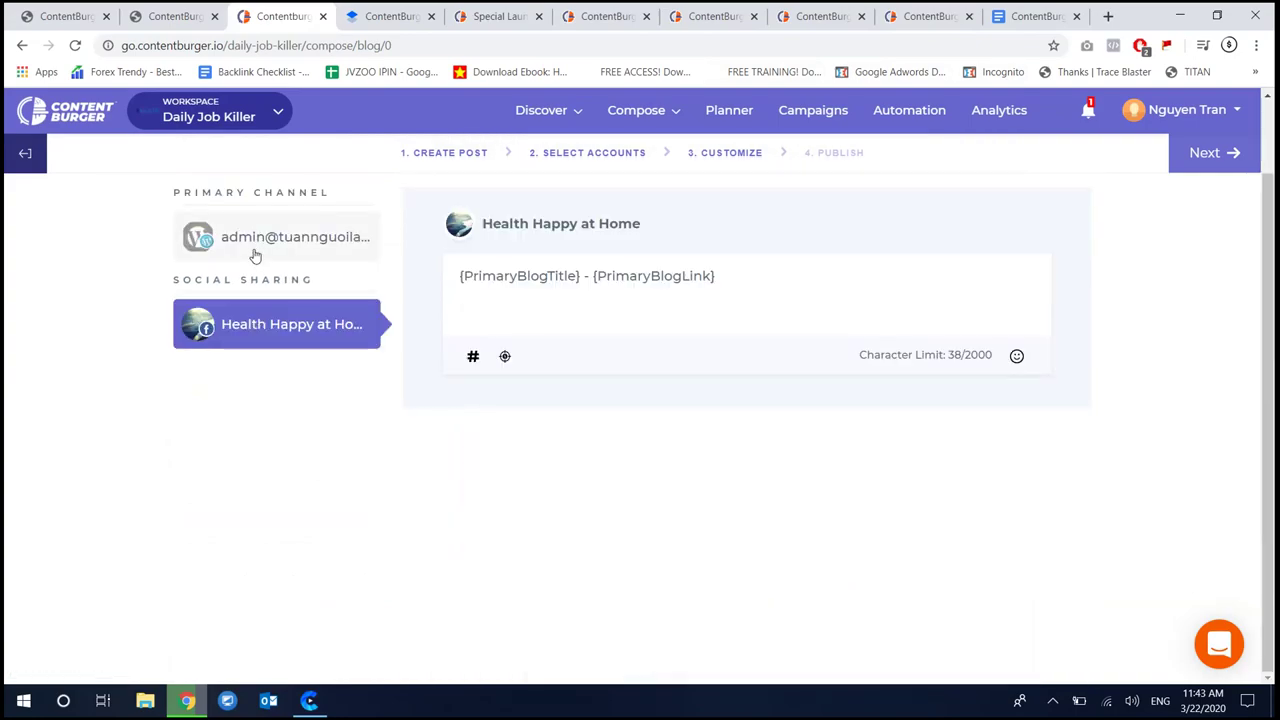
pyautogui.click(255, 256)
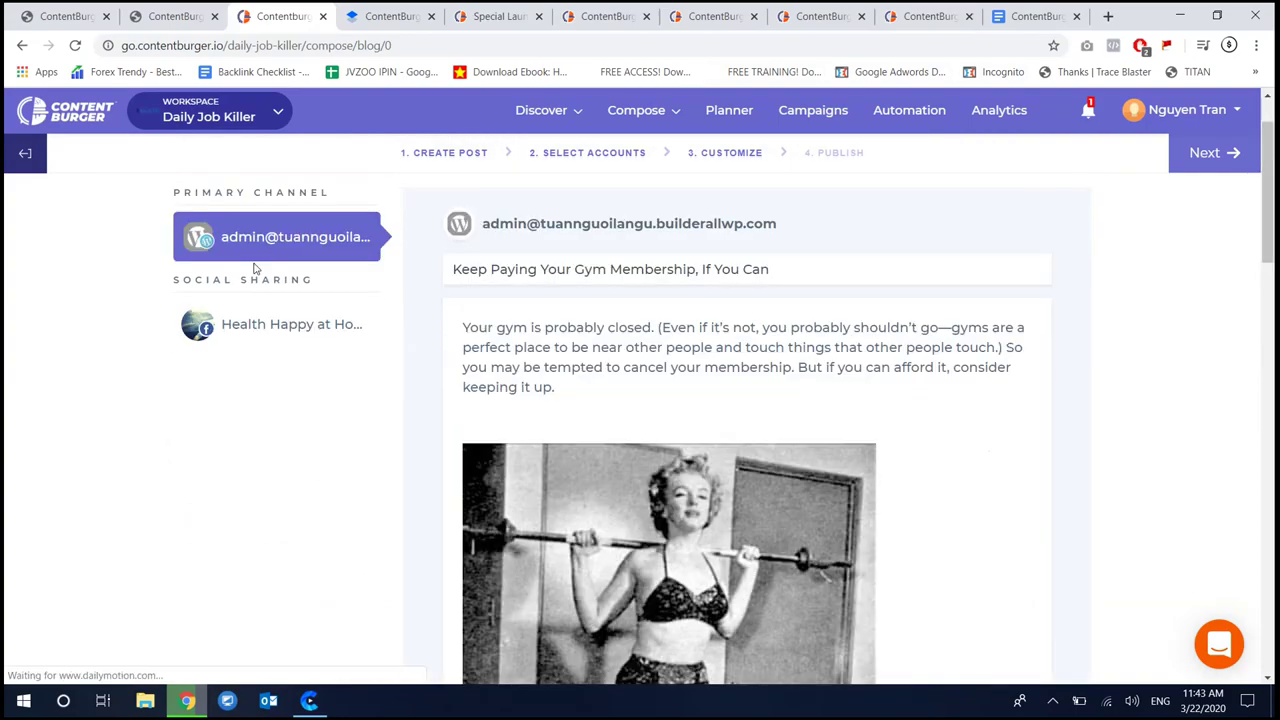
pyautogui.click(246, 323)
pyautogui.click(268, 258)
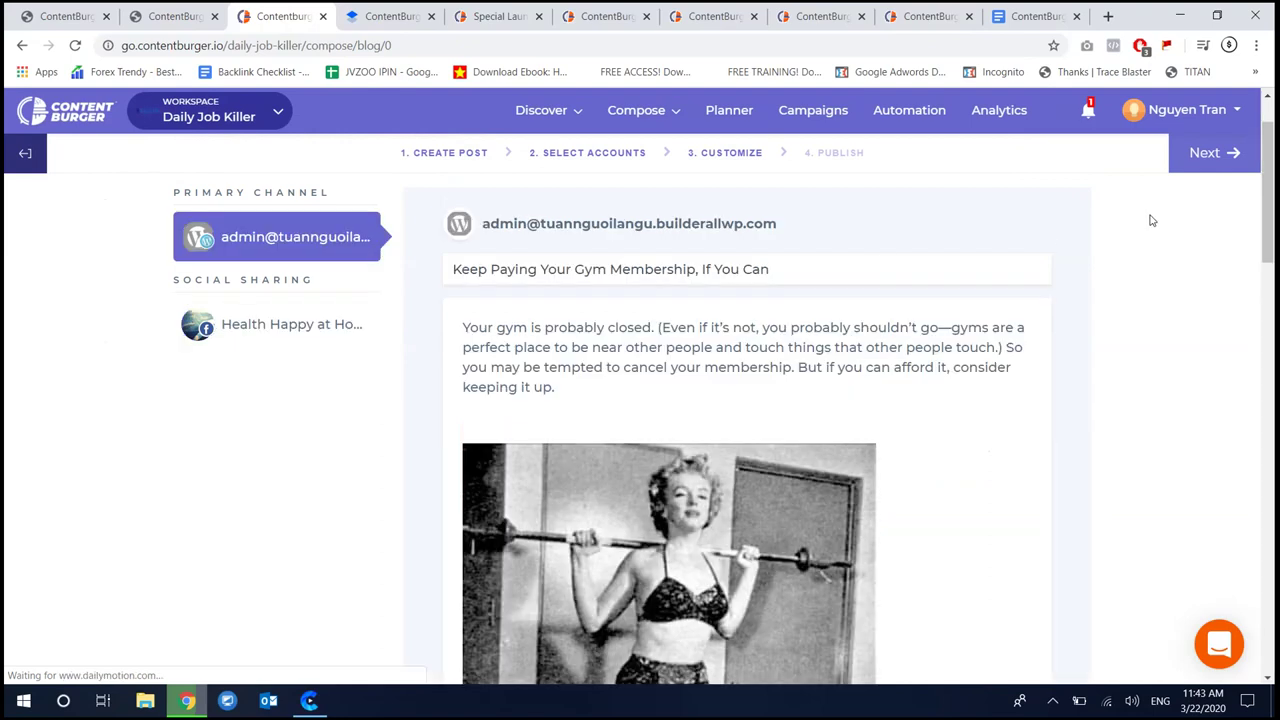
pyautogui.click(1203, 152)
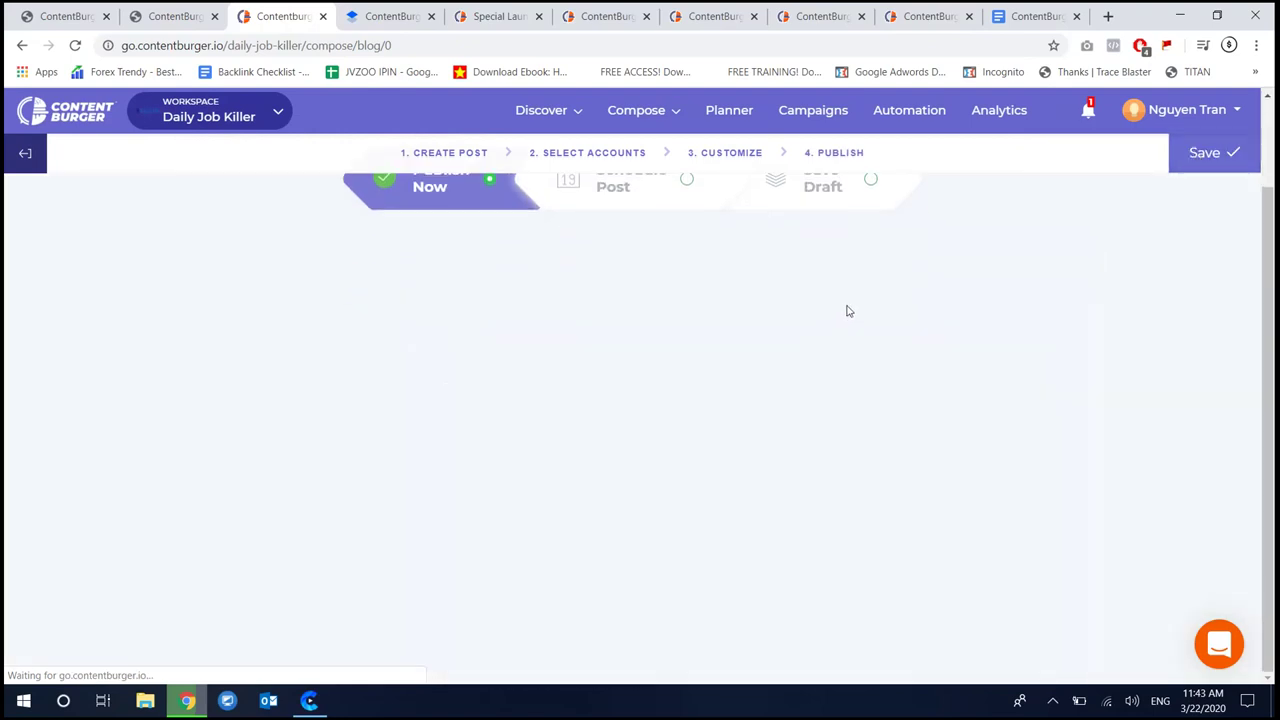
# Set the blog post to publish immediately instead of being scheduled, save it and acknowledge the processing message
pyautogui.click(603, 283)
pyautogui.click(448, 288)
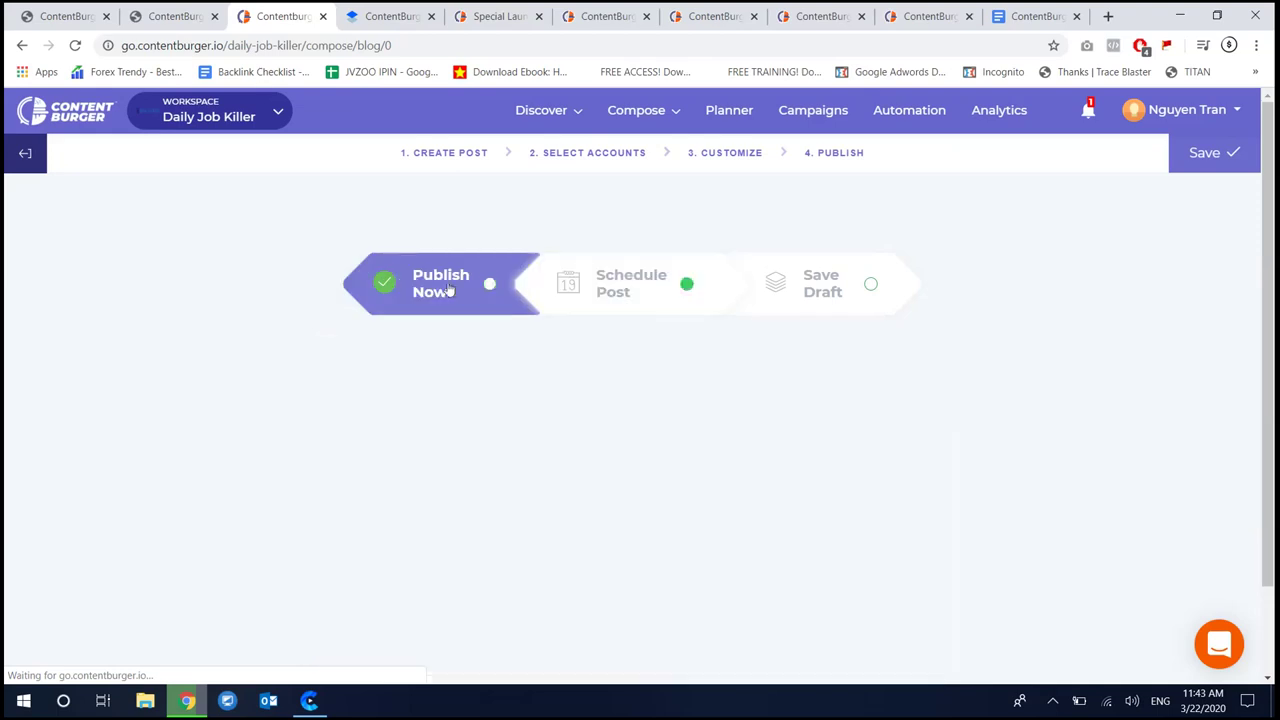
pyautogui.click(1193, 155)
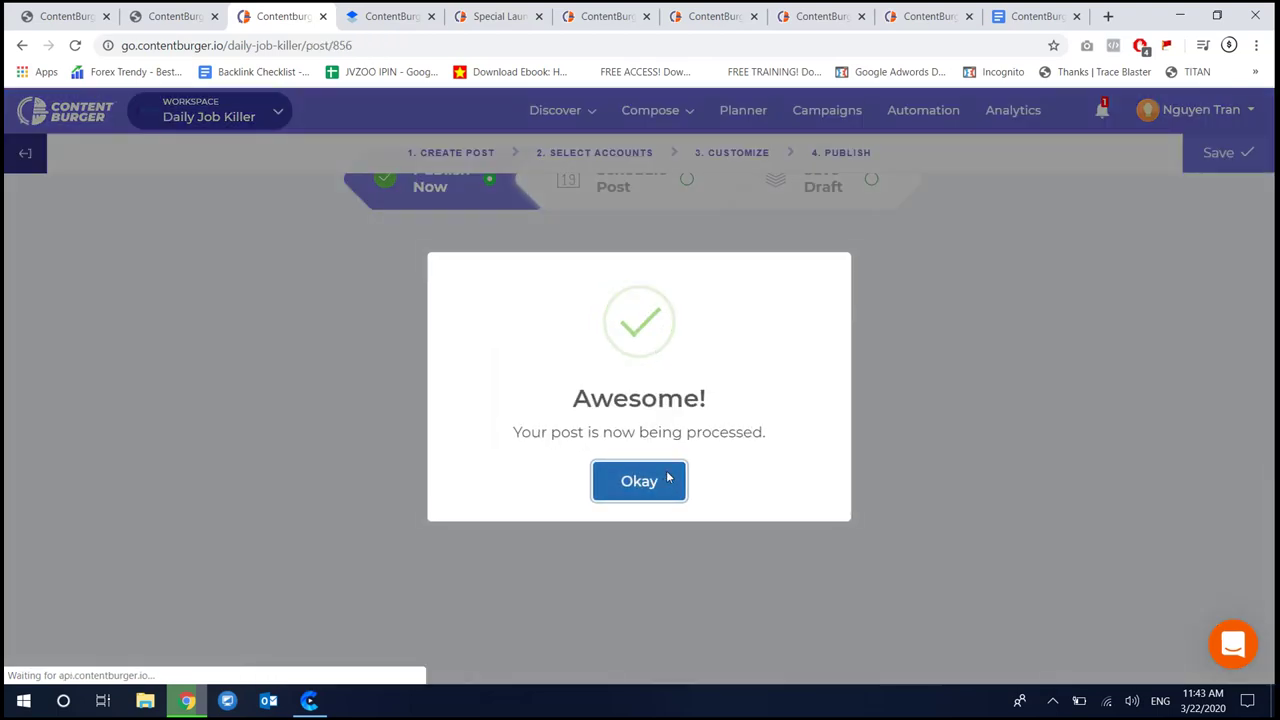
pyautogui.click(668, 478)
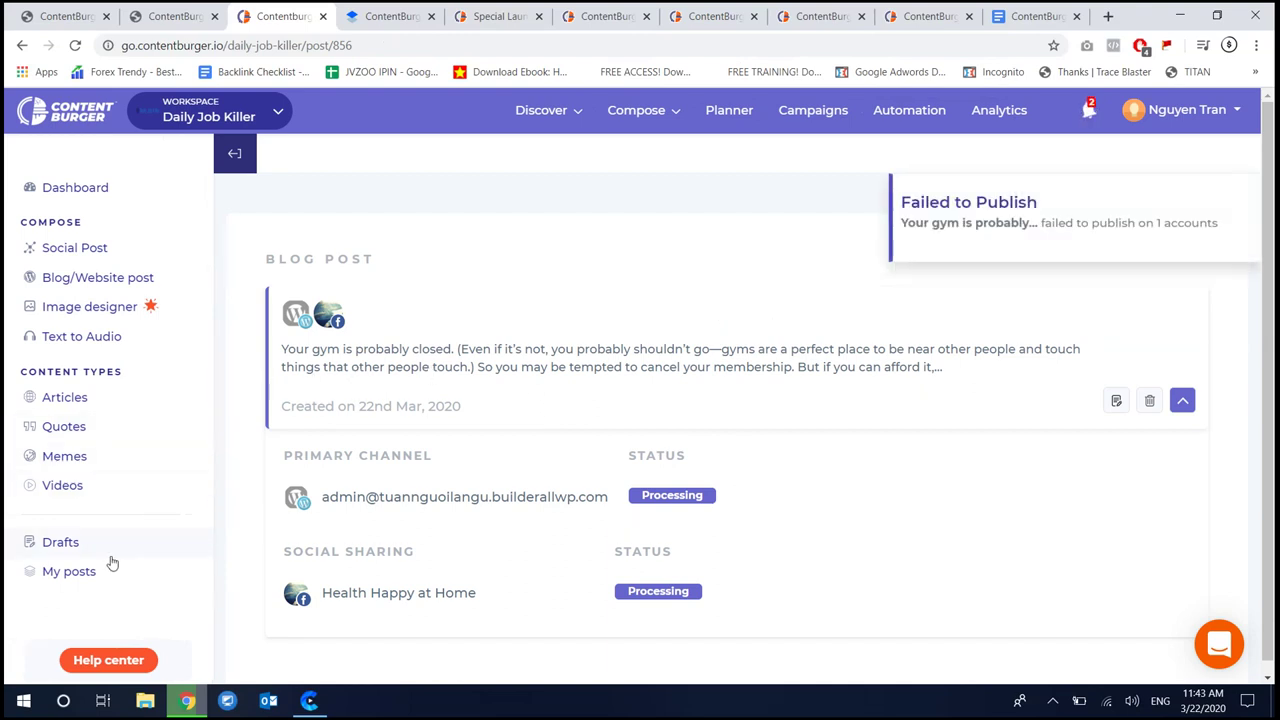
# Open the list of all posts, dismiss the notification and examine each post's type, accounts, status and available actions
pyautogui.click(83, 575)
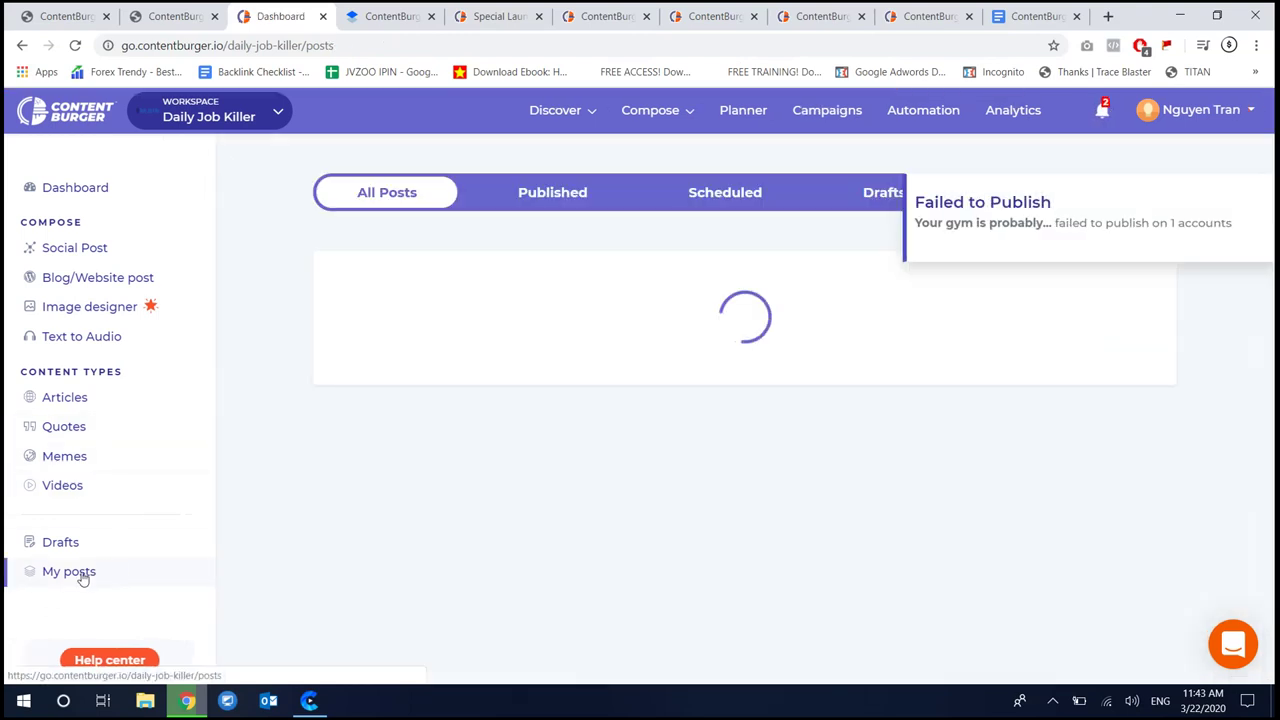
pyautogui.click(1232, 215)
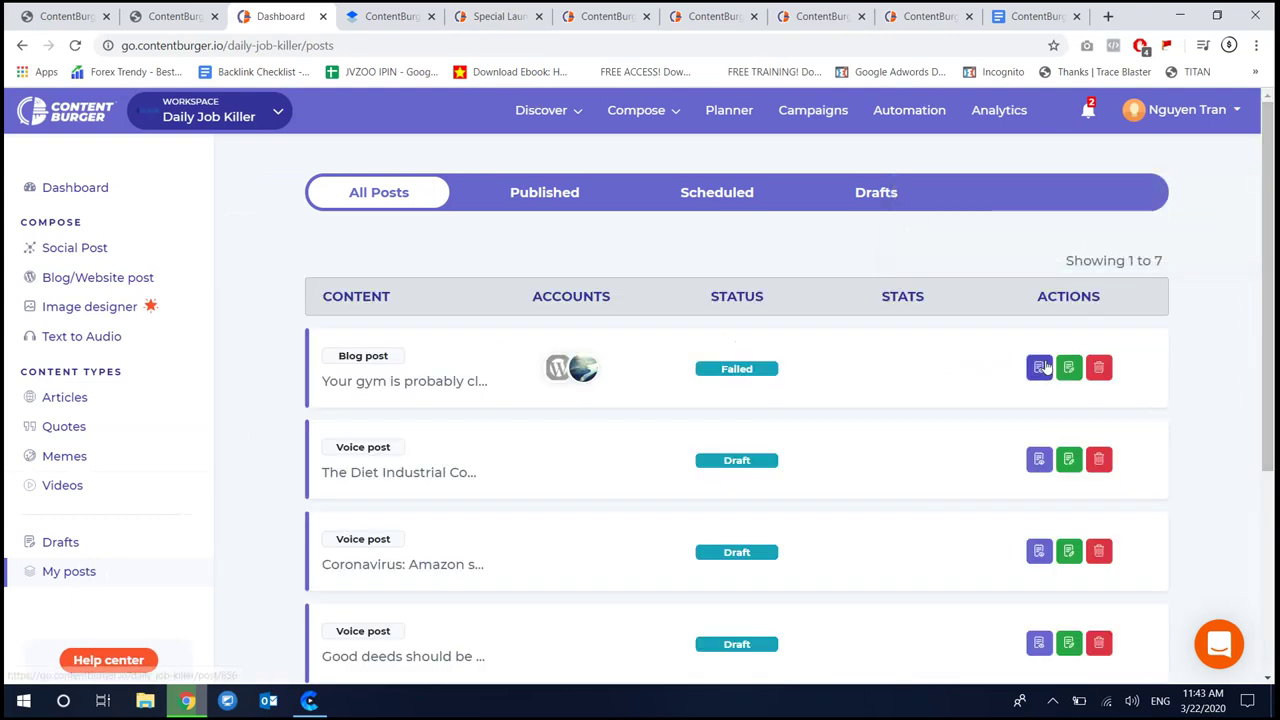
pyautogui.scroll(-3, 735, 375)
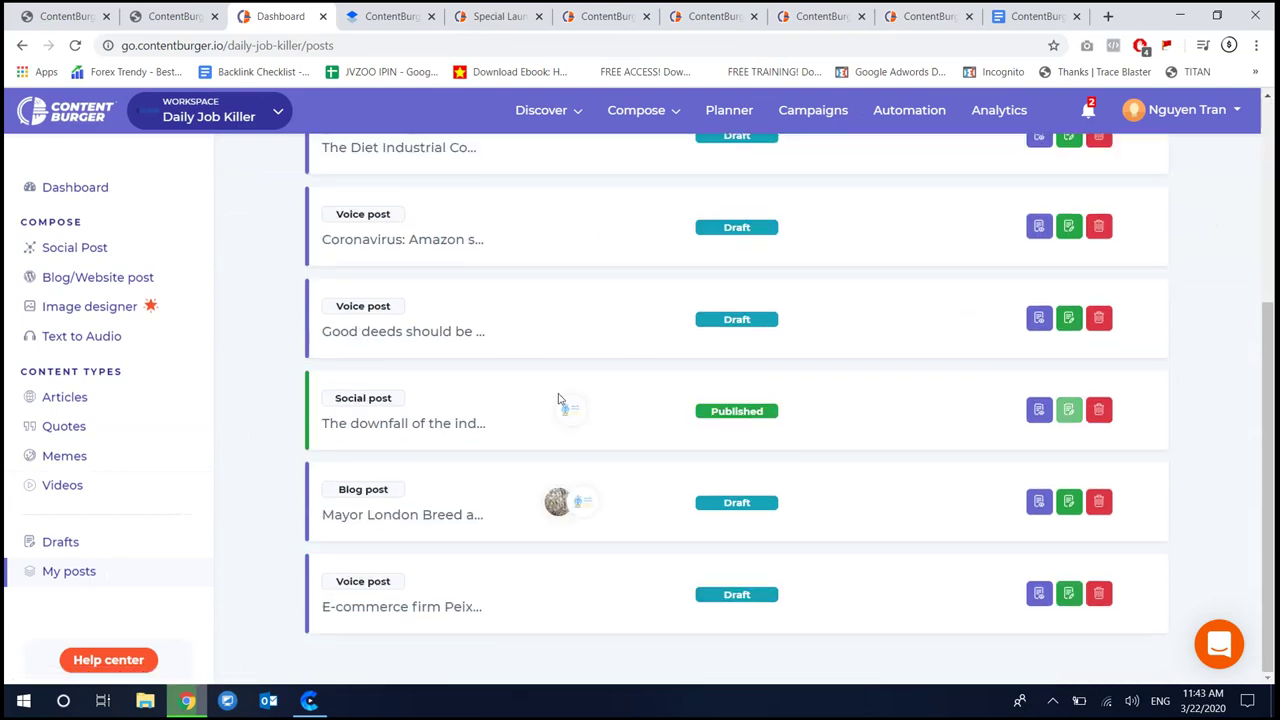
pyautogui.scroll(2, 563, 400)
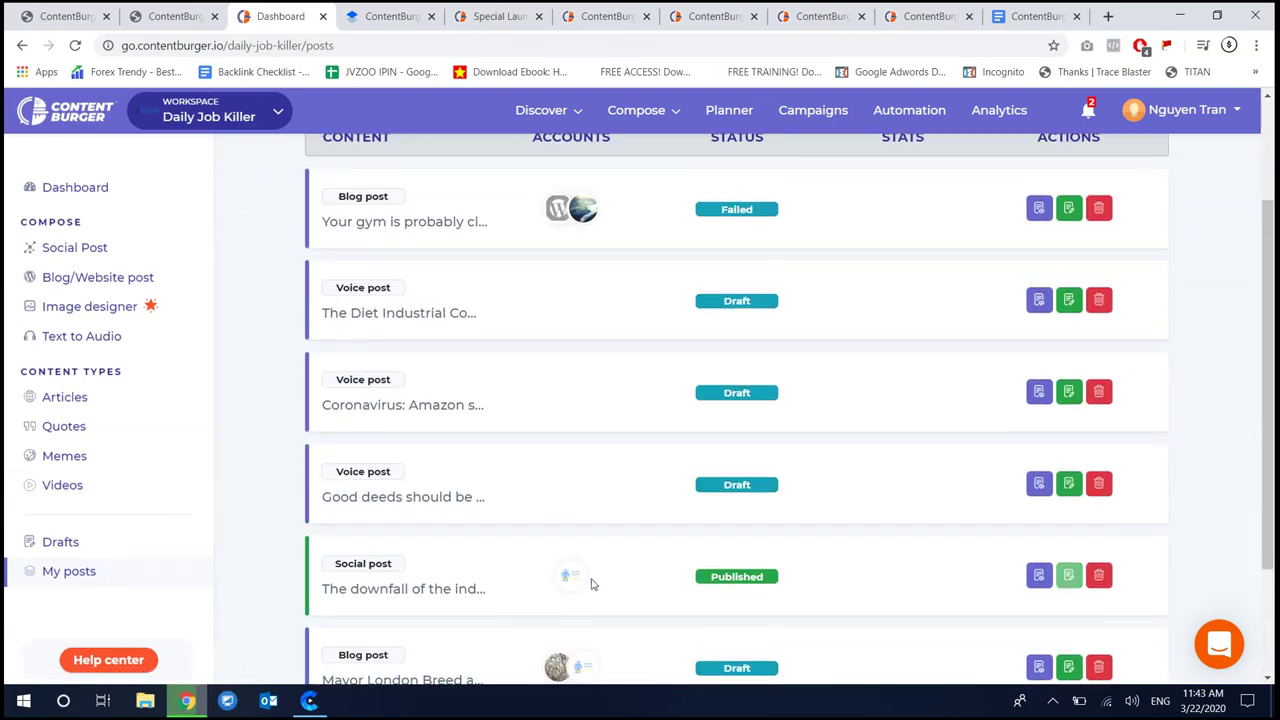
pyautogui.scroll(-2, 900, 590)
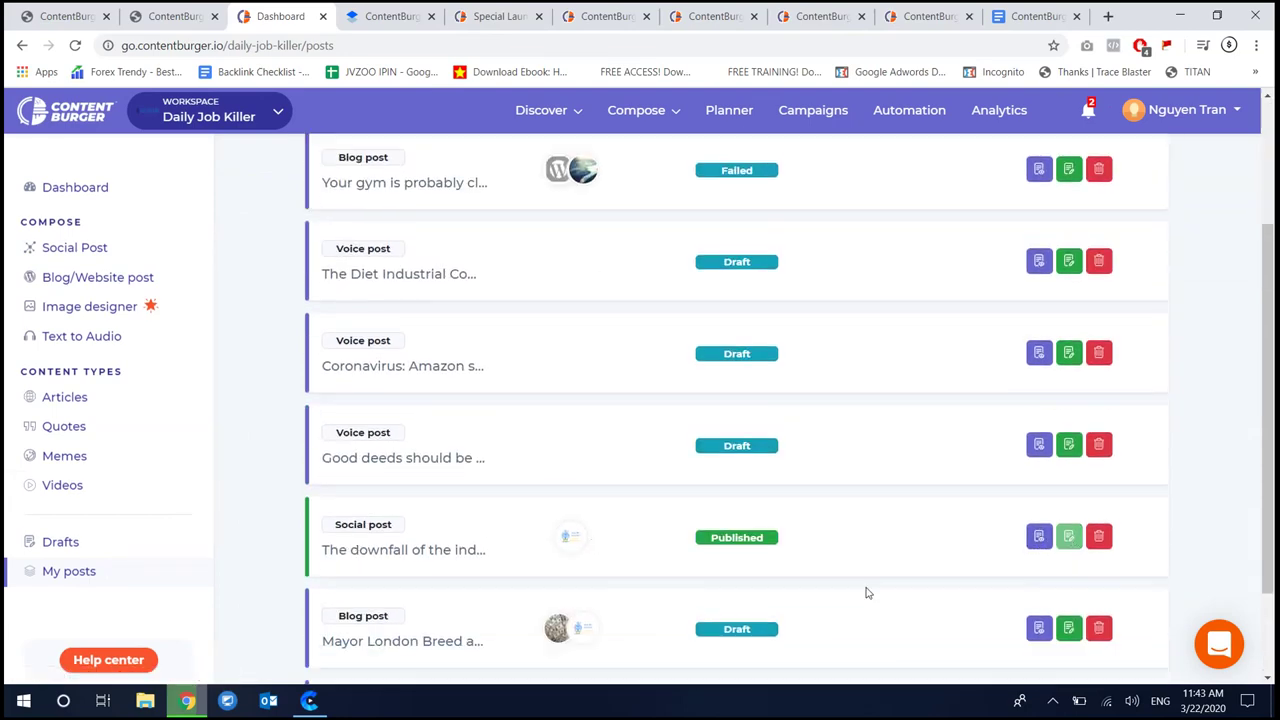
pyautogui.scroll(3, 495, 501)
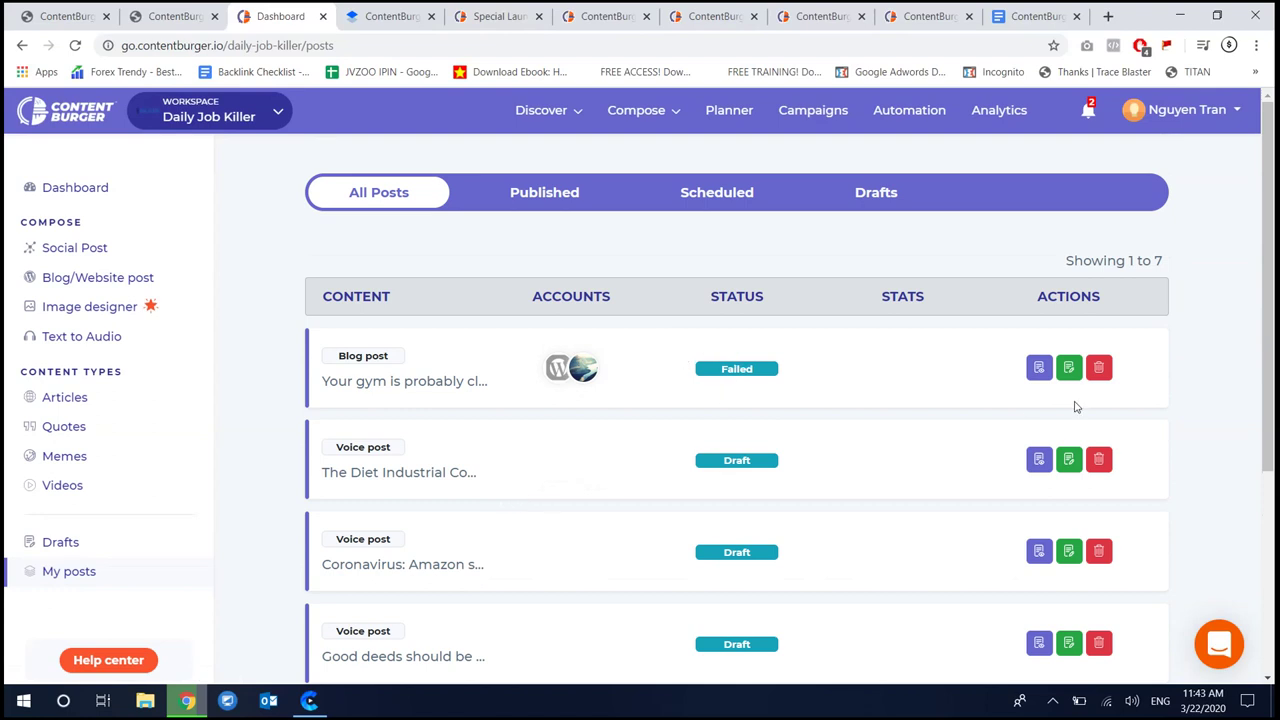
pyautogui.scroll(-1, 1063, 366)
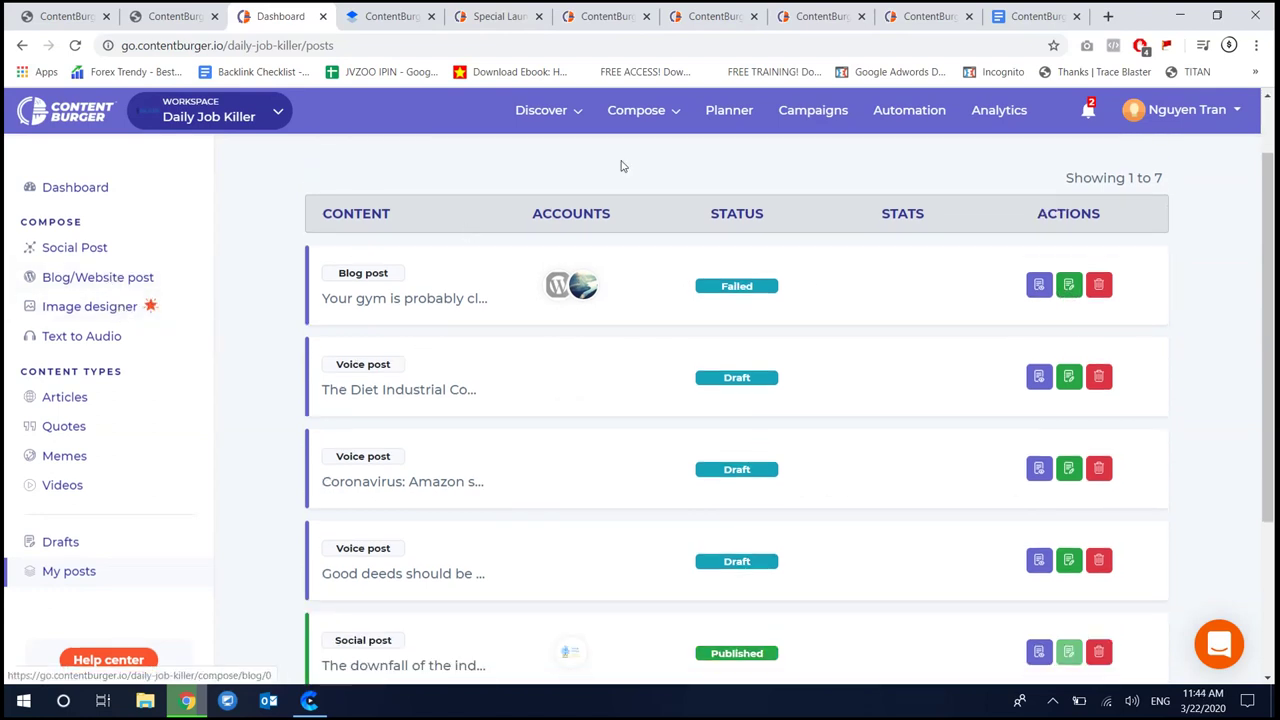
# Open the quotes discovery page and search for quotes with the keyword "fitness"
pyautogui.moveTo(556, 115)
pyautogui.click(481, 233)
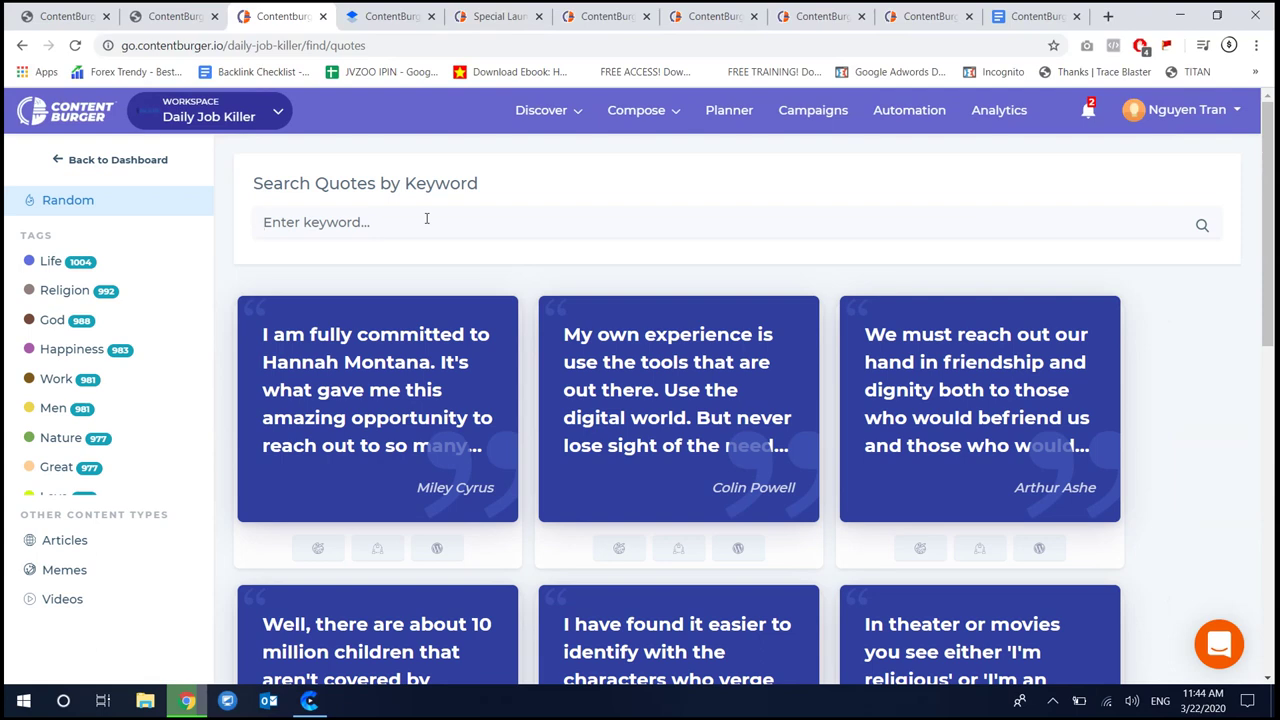
pyautogui.write('fitness')
pyautogui.press('Return')
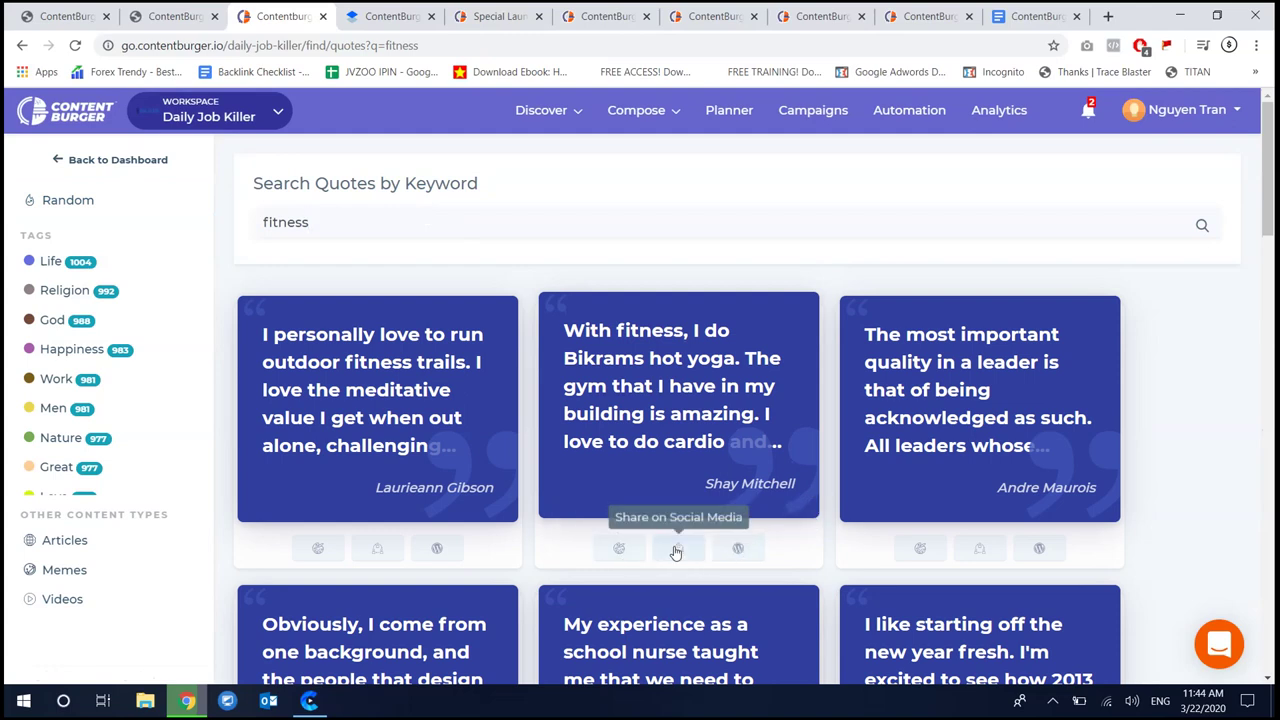
# Open the Bikrams hot yoga quote in the image designer and apply the blue mountain template from the Quotes Images category
pyautogui.click(620, 547)
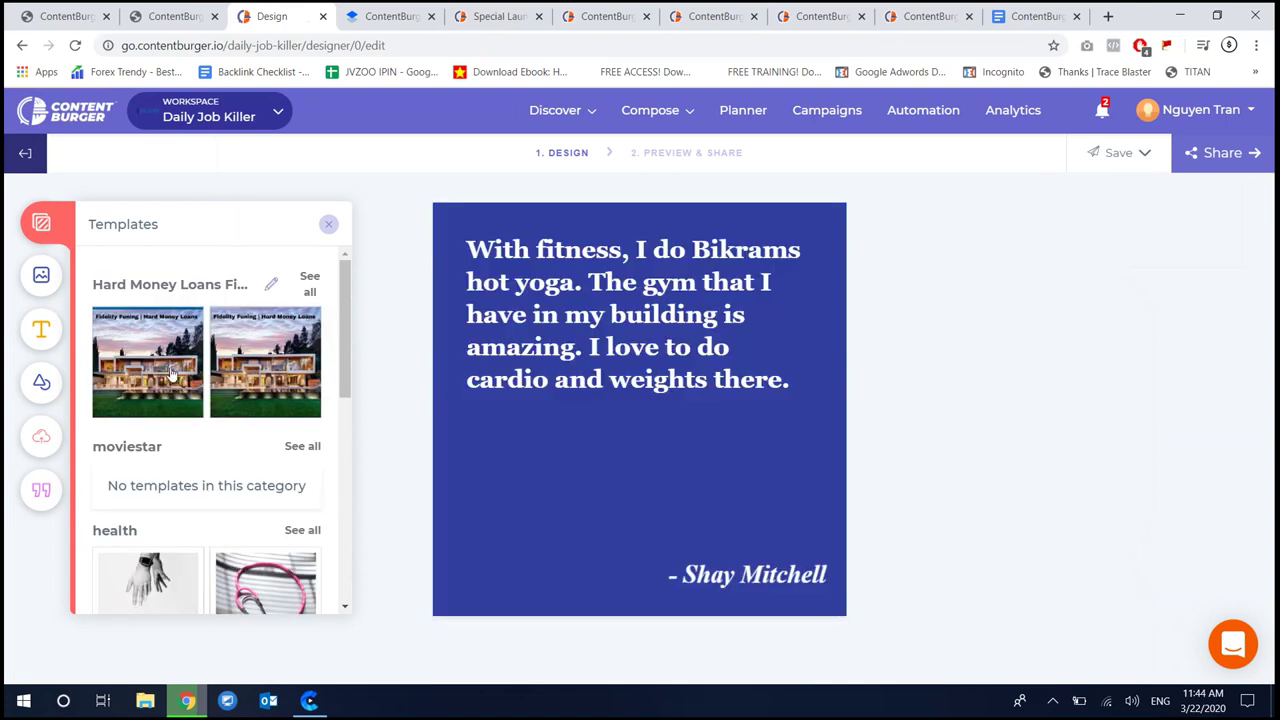
pyautogui.scroll(-4, 178, 395)
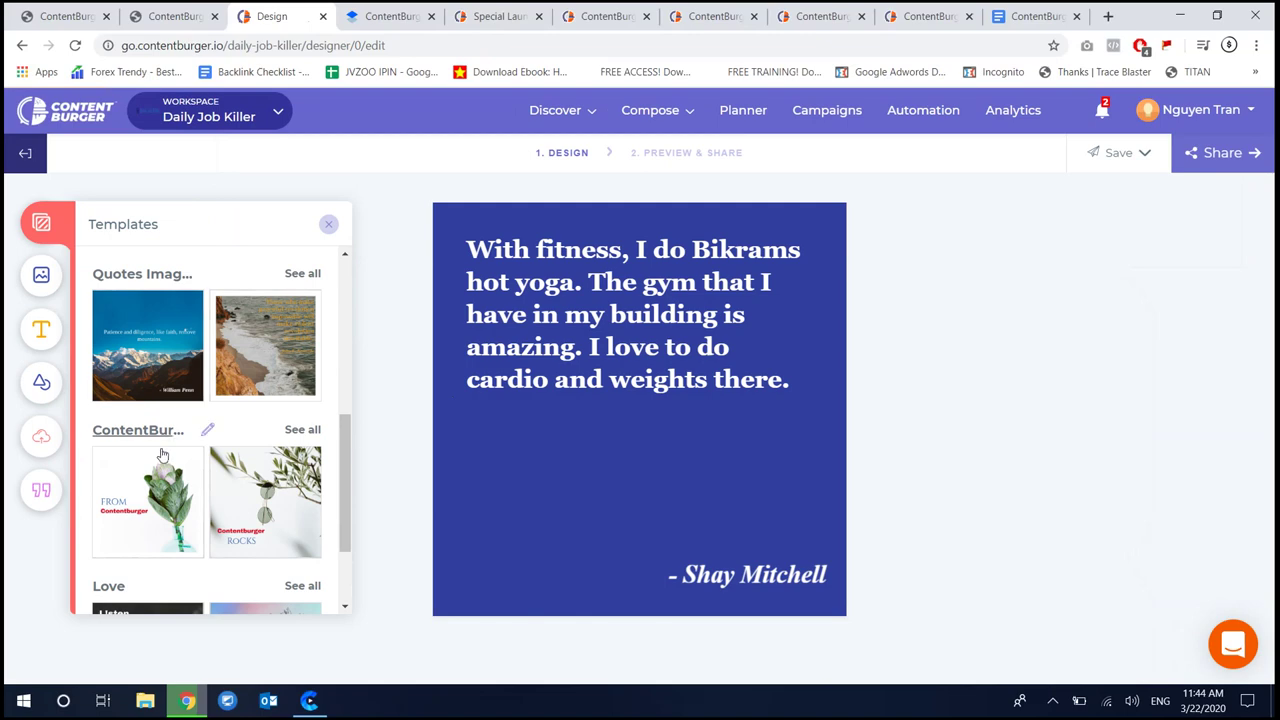
pyautogui.scroll(-1, 265, 487)
pyautogui.scroll(4, 175, 540)
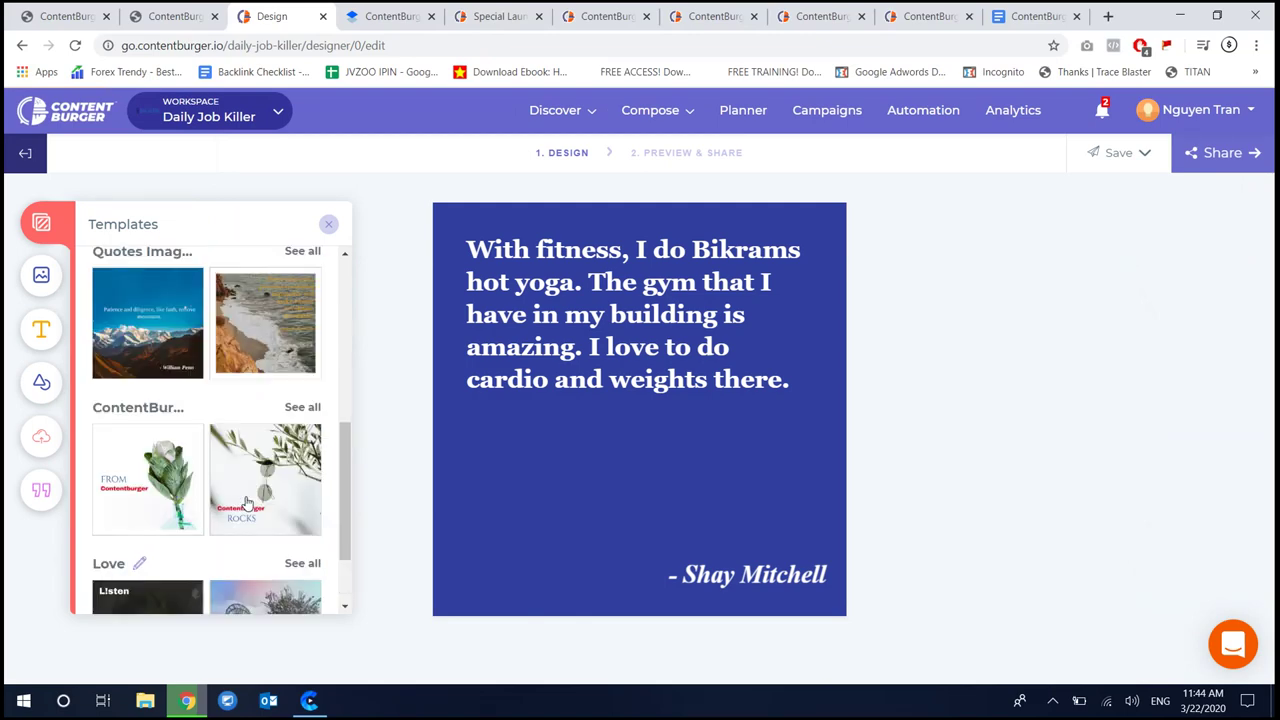
pyautogui.scroll(-2, 175, 540)
pyautogui.click(160, 470)
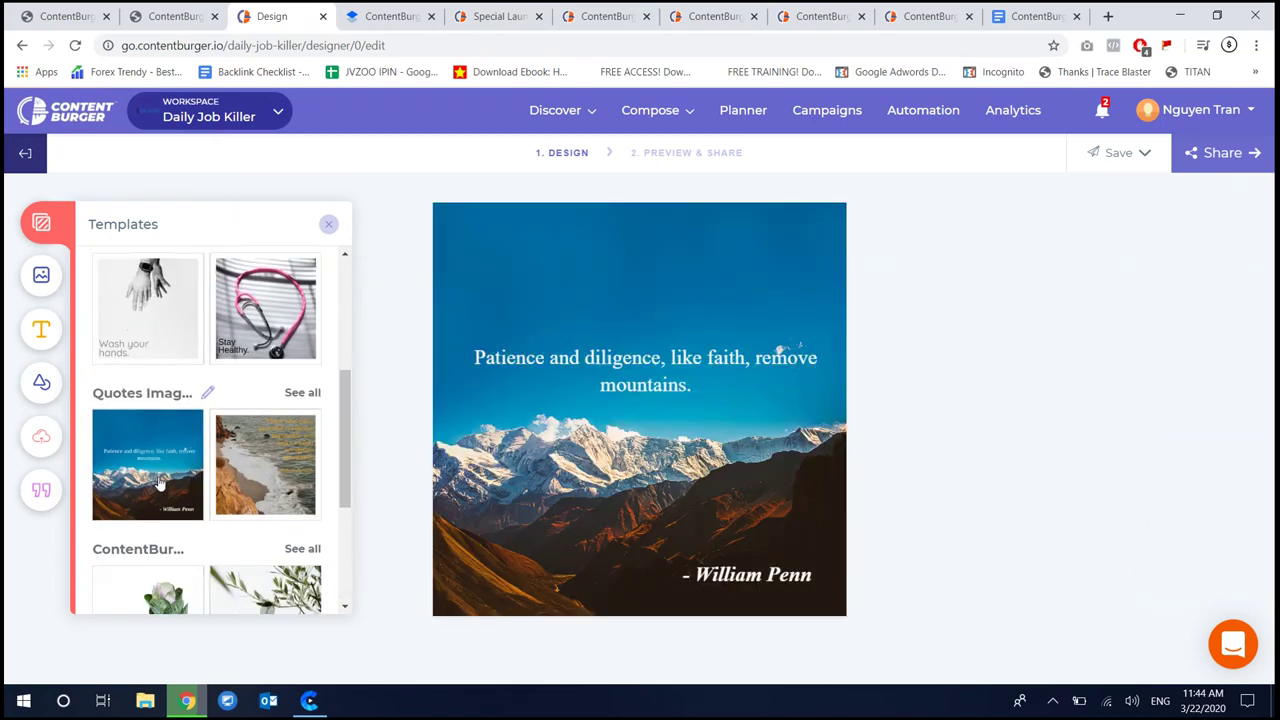
# Move the template's quote text up to the upper edge of the image
pyautogui.scroll(3, 237, 411)
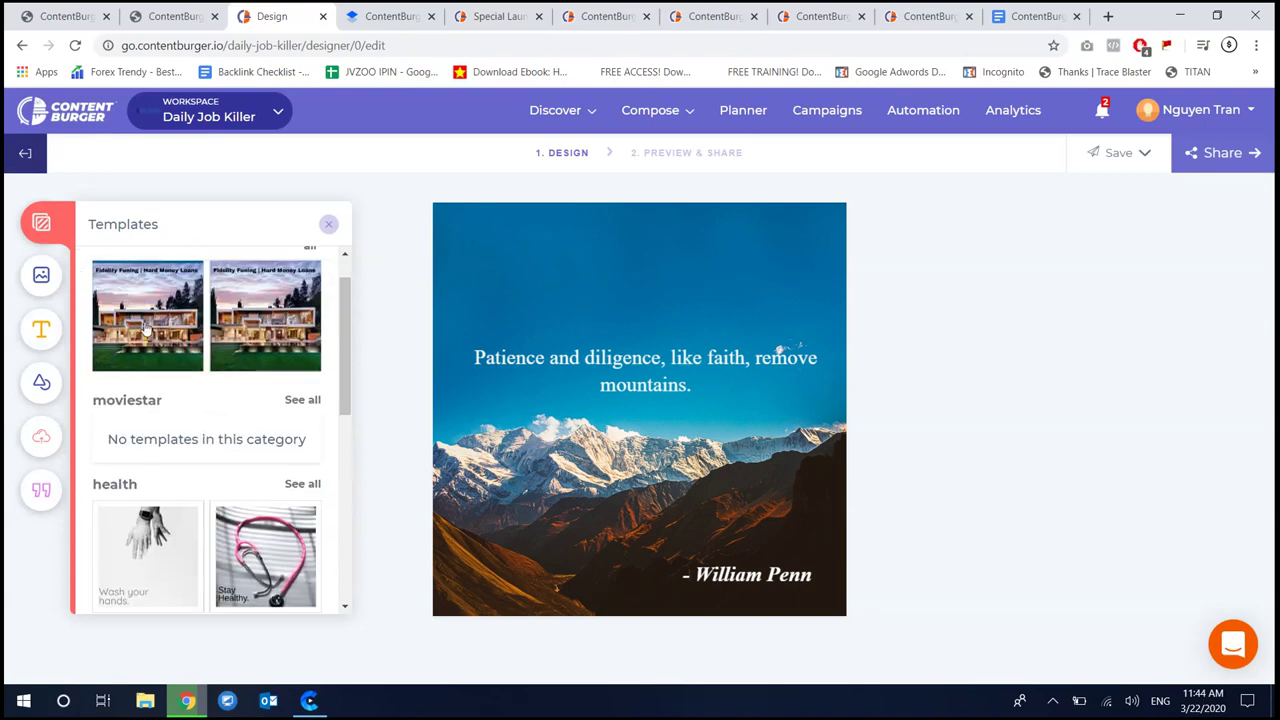
pyautogui.scroll(1, 147, 330)
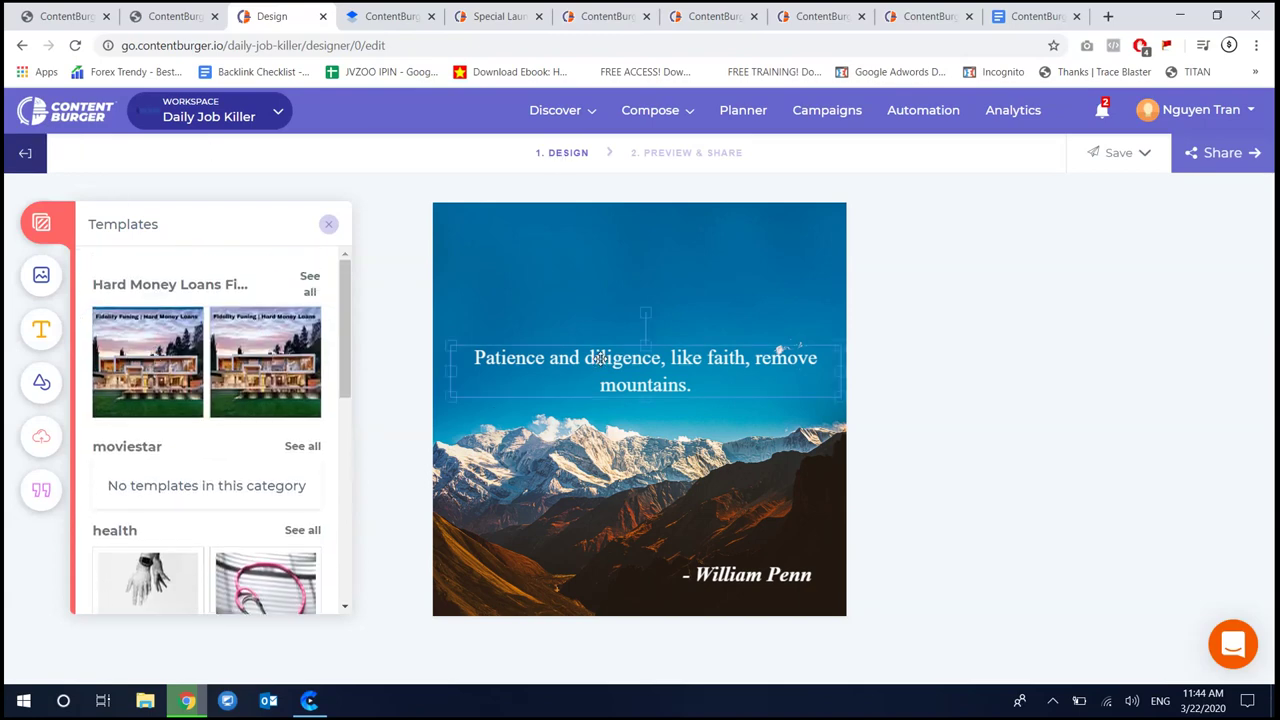
pyautogui.moveTo(521, 359); pyautogui.dragTo(521, 229)
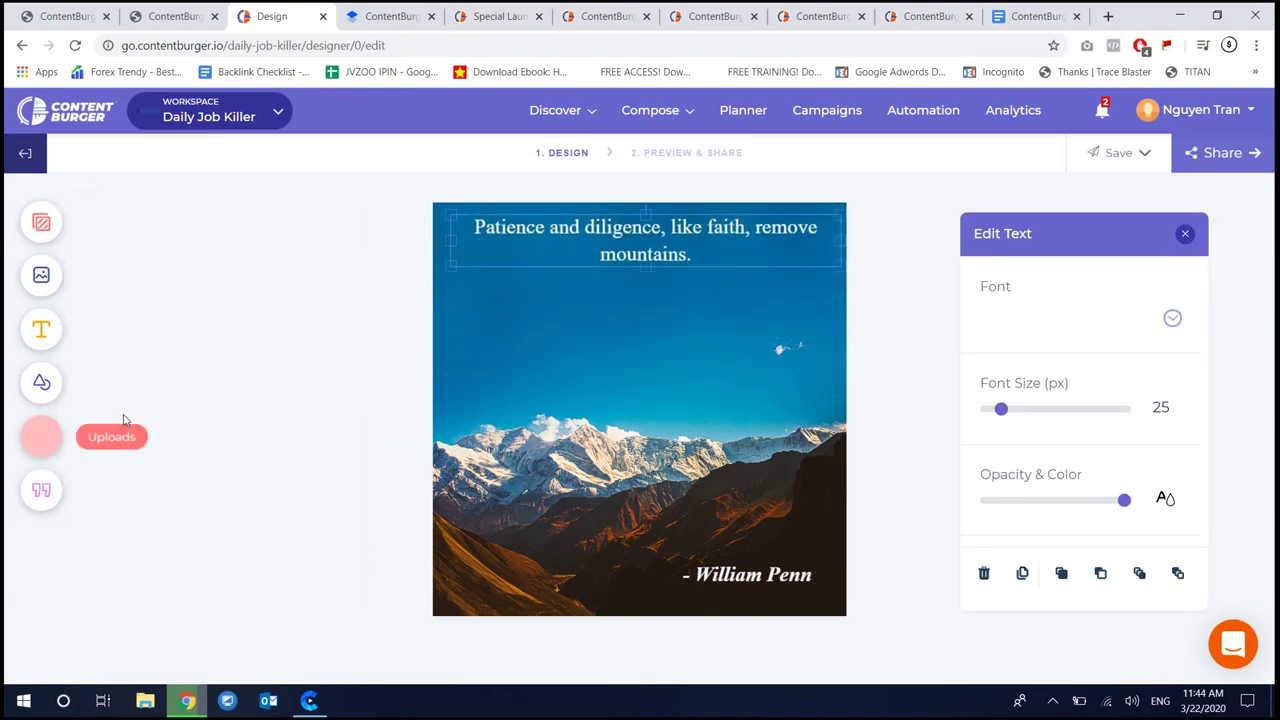
pyautogui.click(42, 390)
pyautogui.click(41, 328)
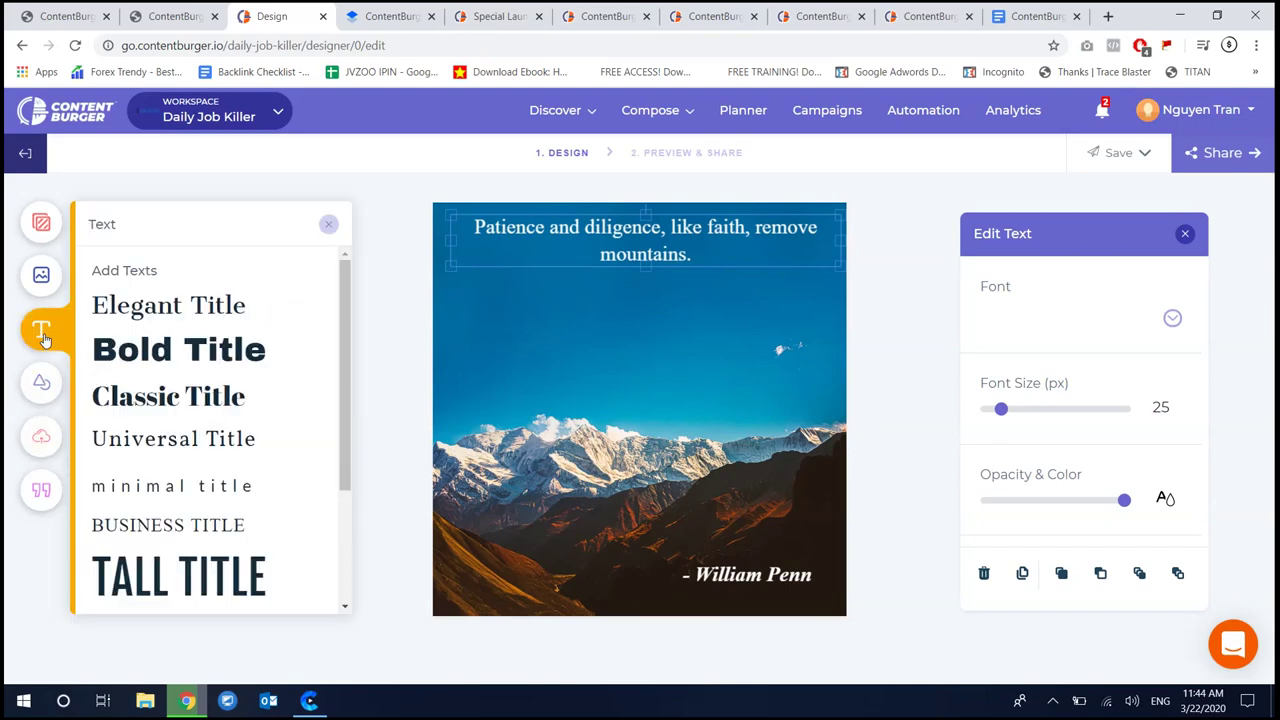
pyautogui.click(42, 276)
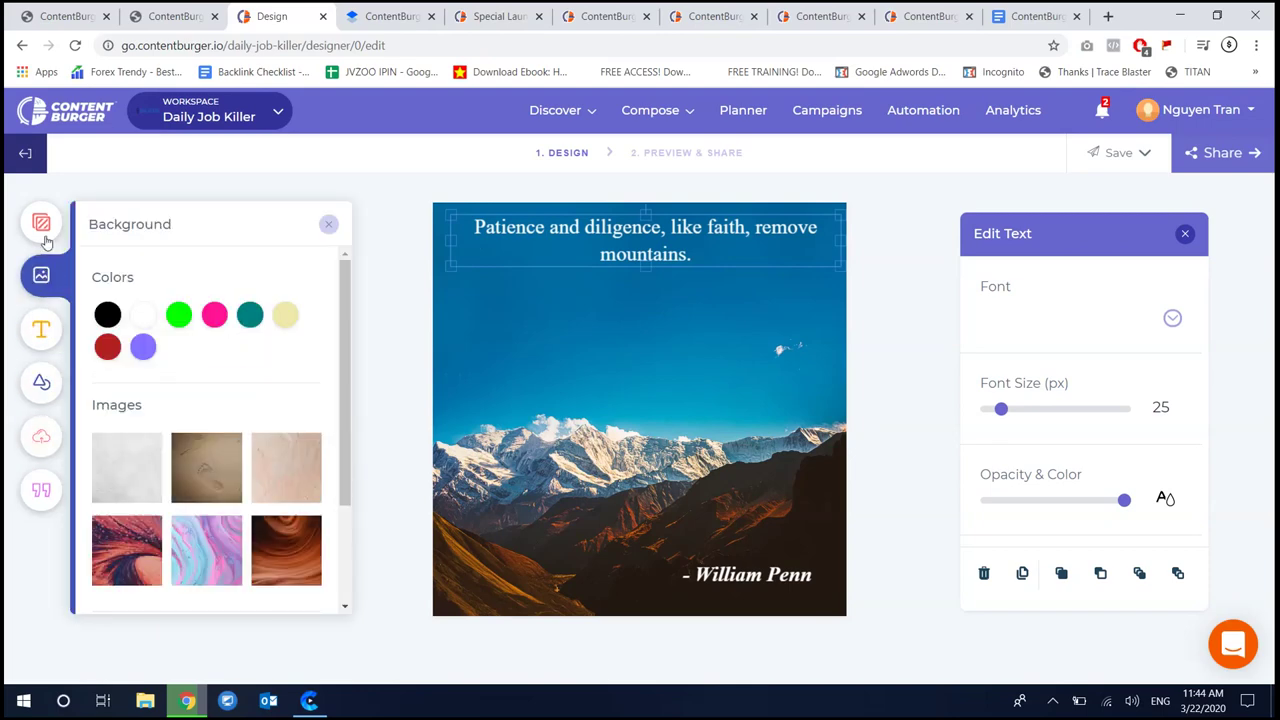
pyautogui.click(41, 436)
# Search the designer's quote library for "fitness"
pyautogui.click(41, 489)
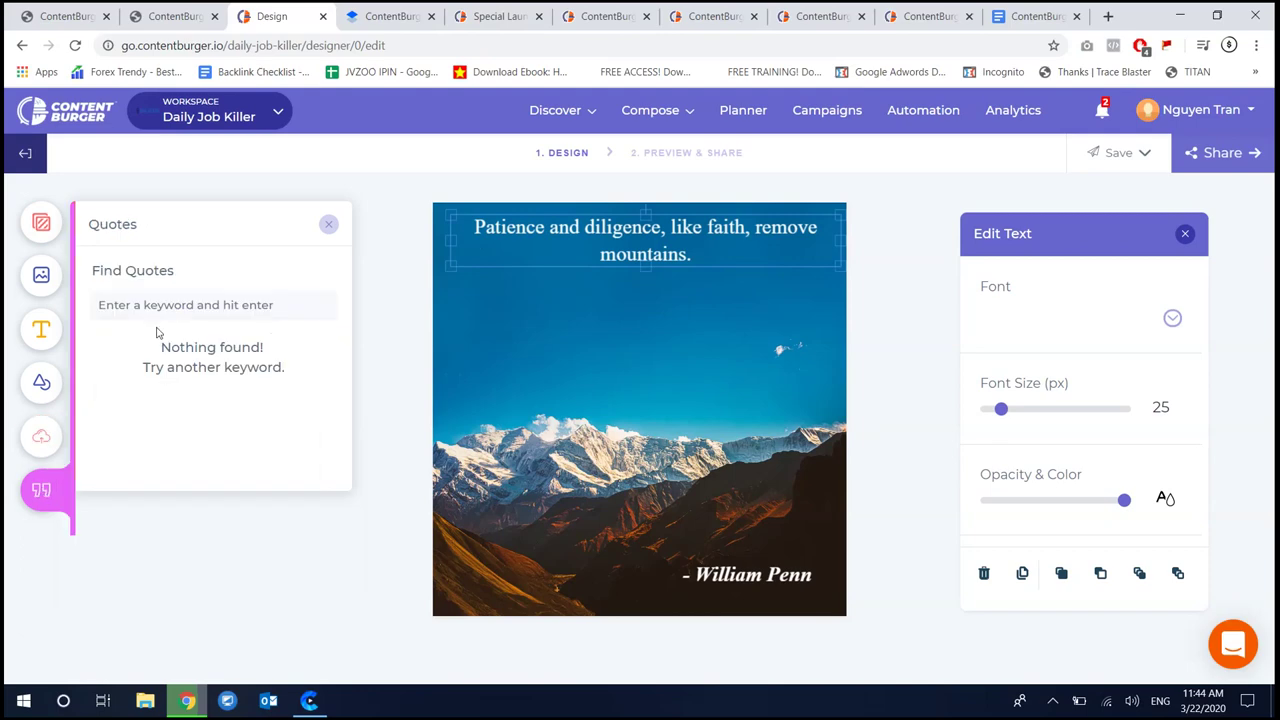
pyautogui.click(152, 304)
pyautogui.write('fitnes')
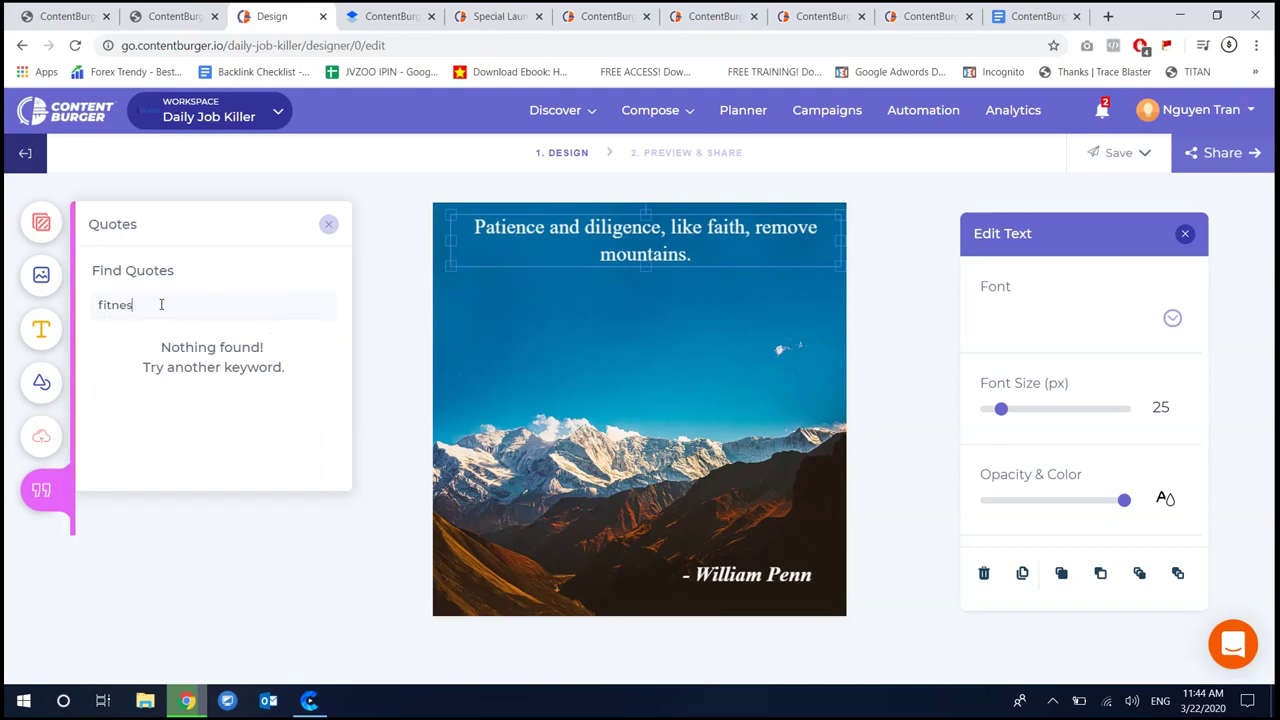
pyautogui.write('s')
pyautogui.write('s')
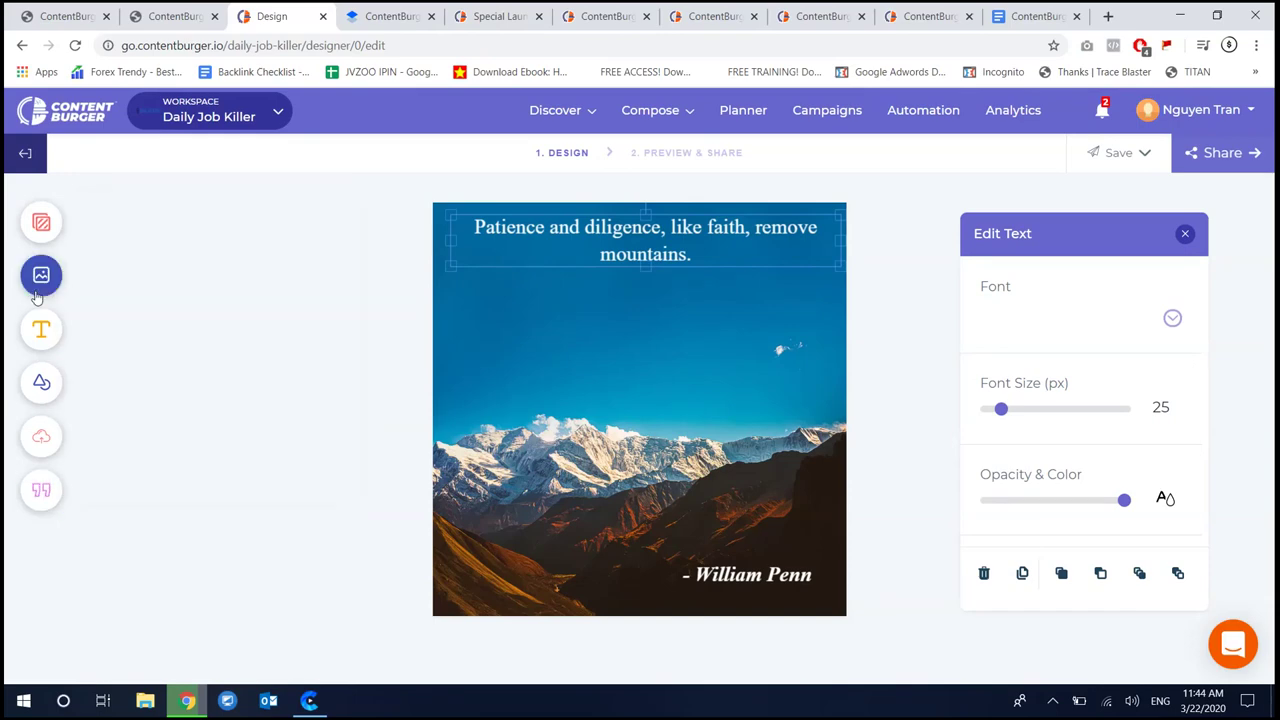
# Search the quotes for "health", add the one about health and money, and place it below the template's quote
pyautogui.click(40, 495)
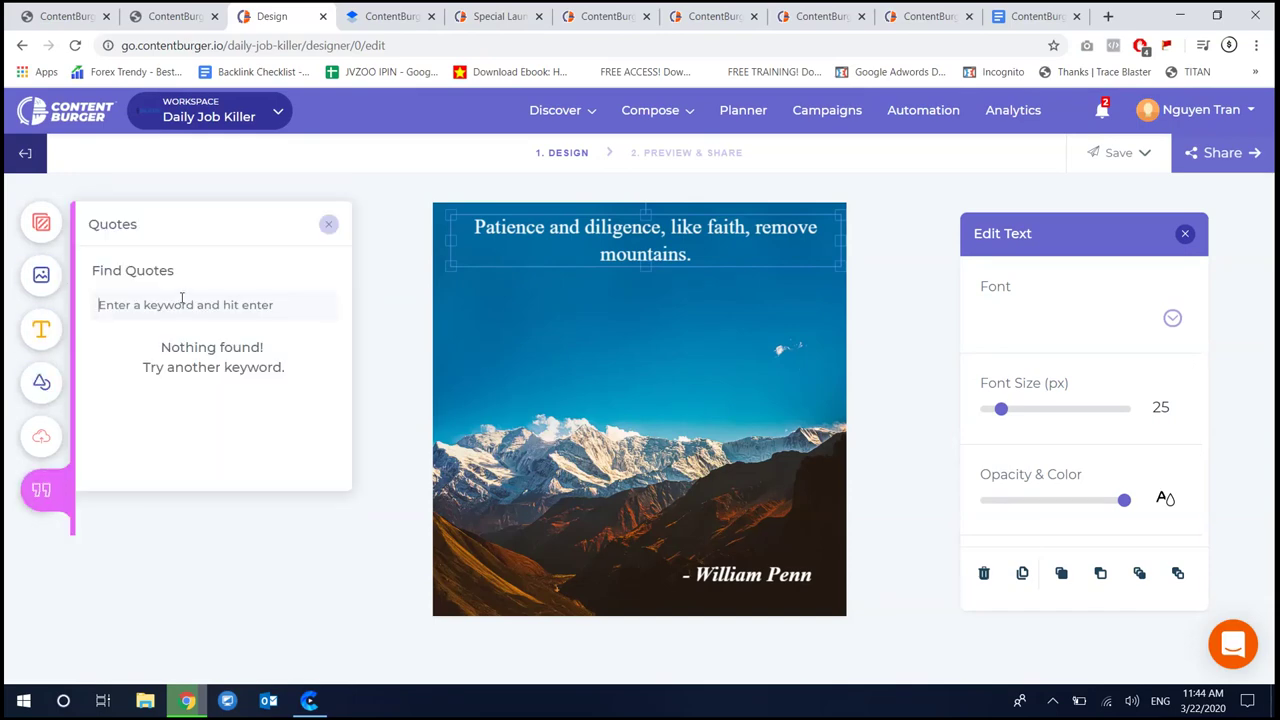
pyautogui.write('health')
pyautogui.press('Return')
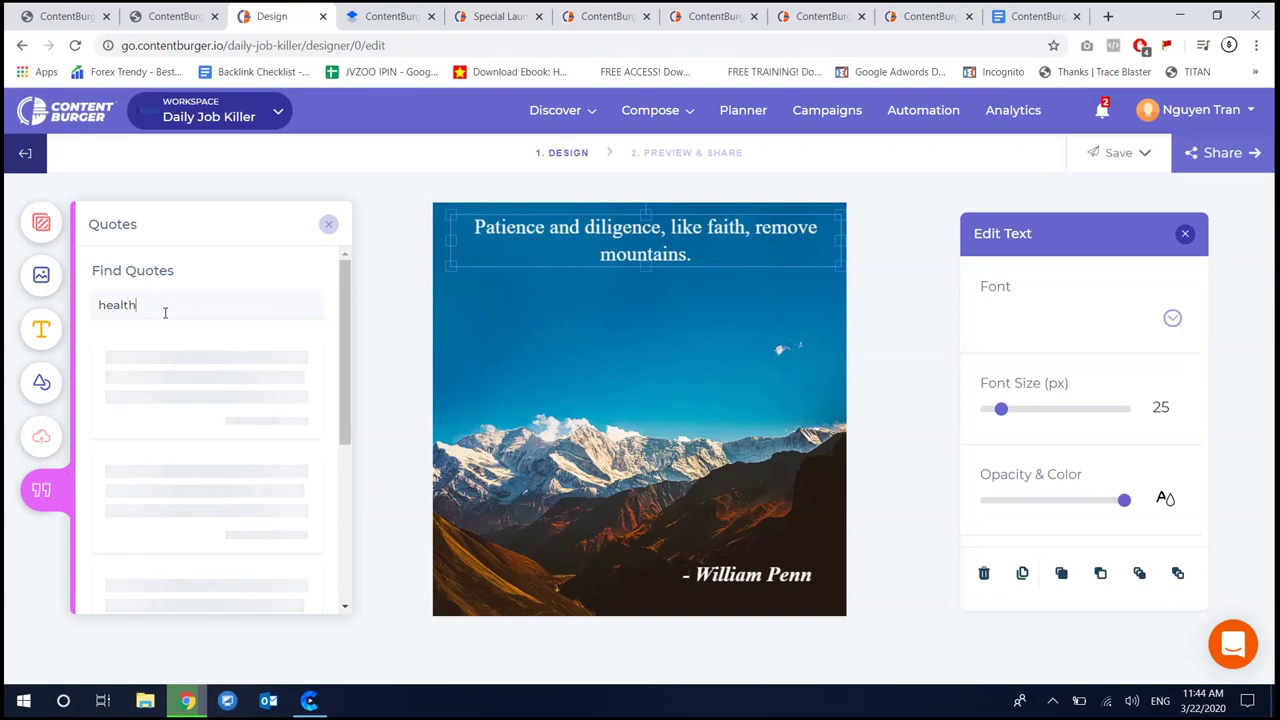
pyautogui.click(226, 485)
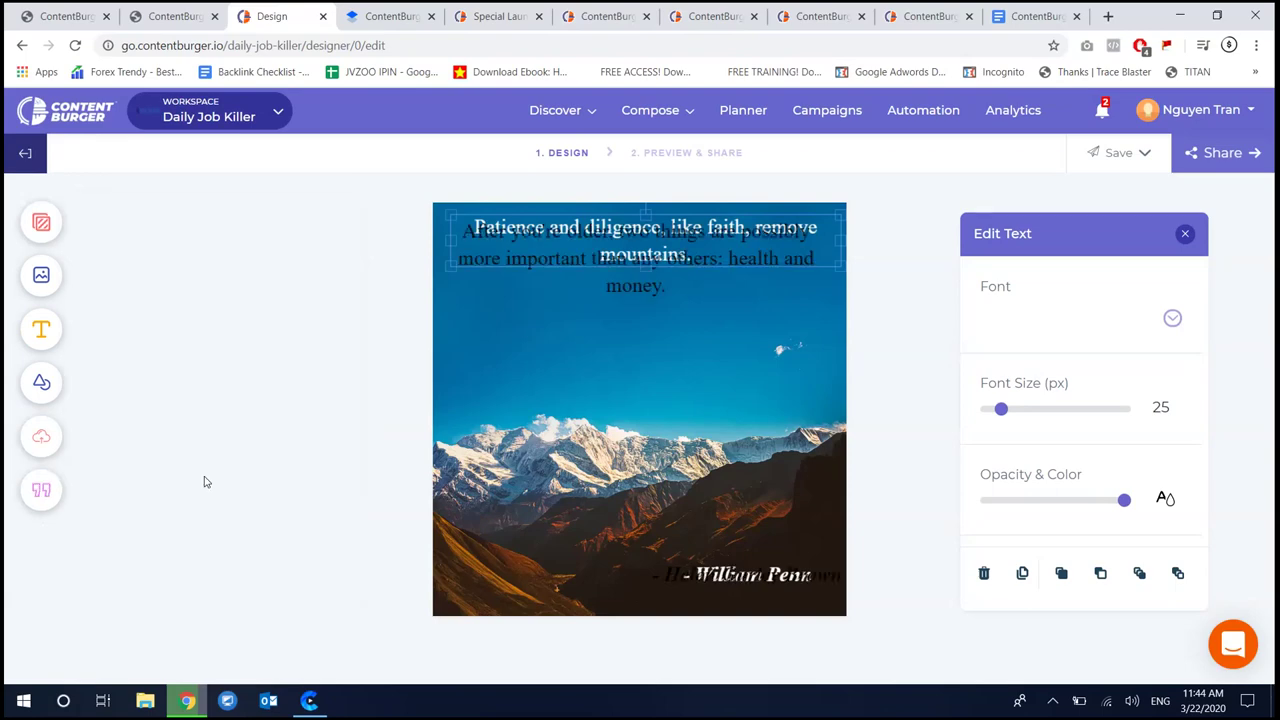
pyautogui.moveTo(653, 258); pyautogui.dragTo(652, 314)
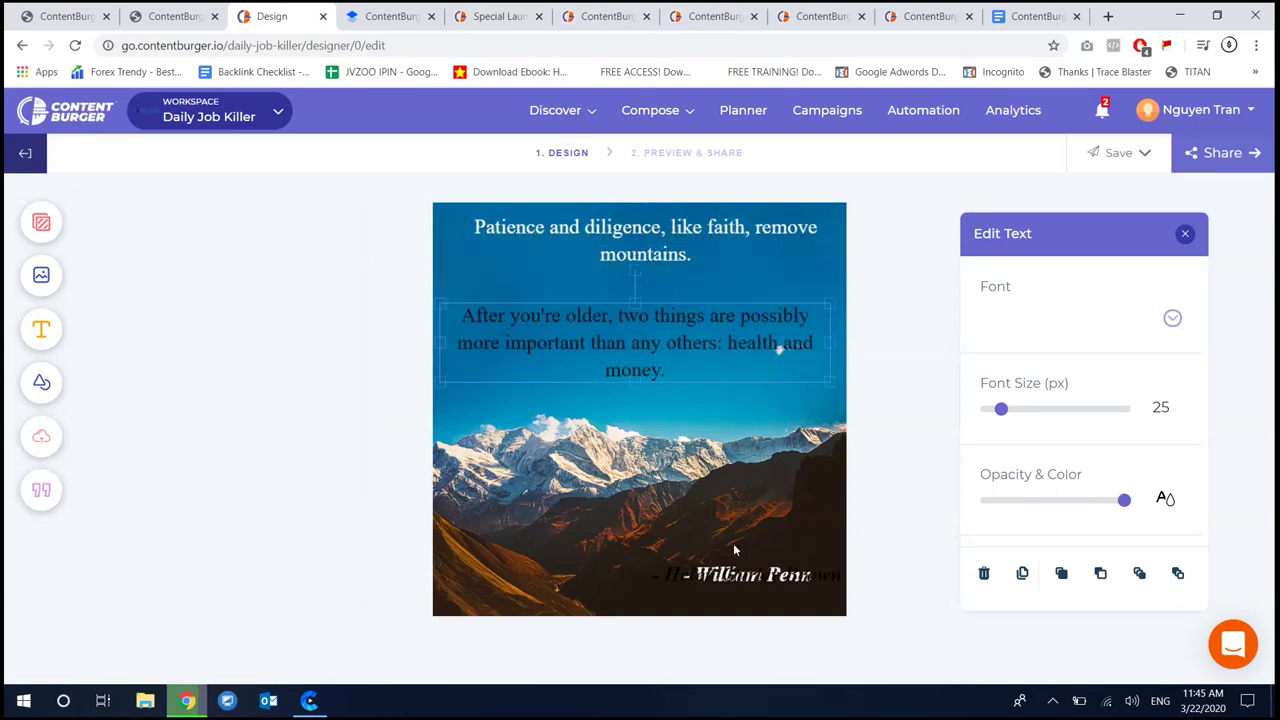
# Delete the template's original quote and author text, and shift the new author line slightly lower
pyautogui.click(678, 226)
pyautogui.press('Delete')
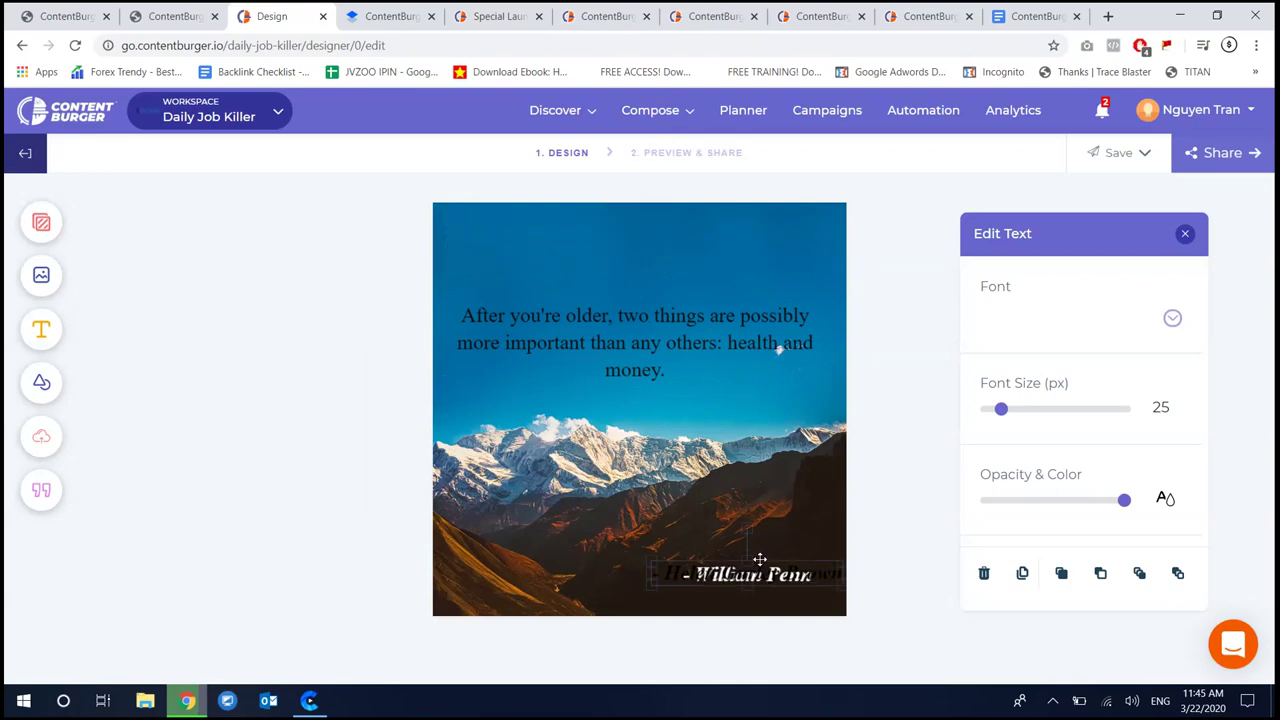
pyautogui.moveTo(757, 574)
pyautogui.mouseDown()
pyautogui.moveTo(757, 503)
pyautogui.moveTo(744, 583)
pyautogui.mouseUp()
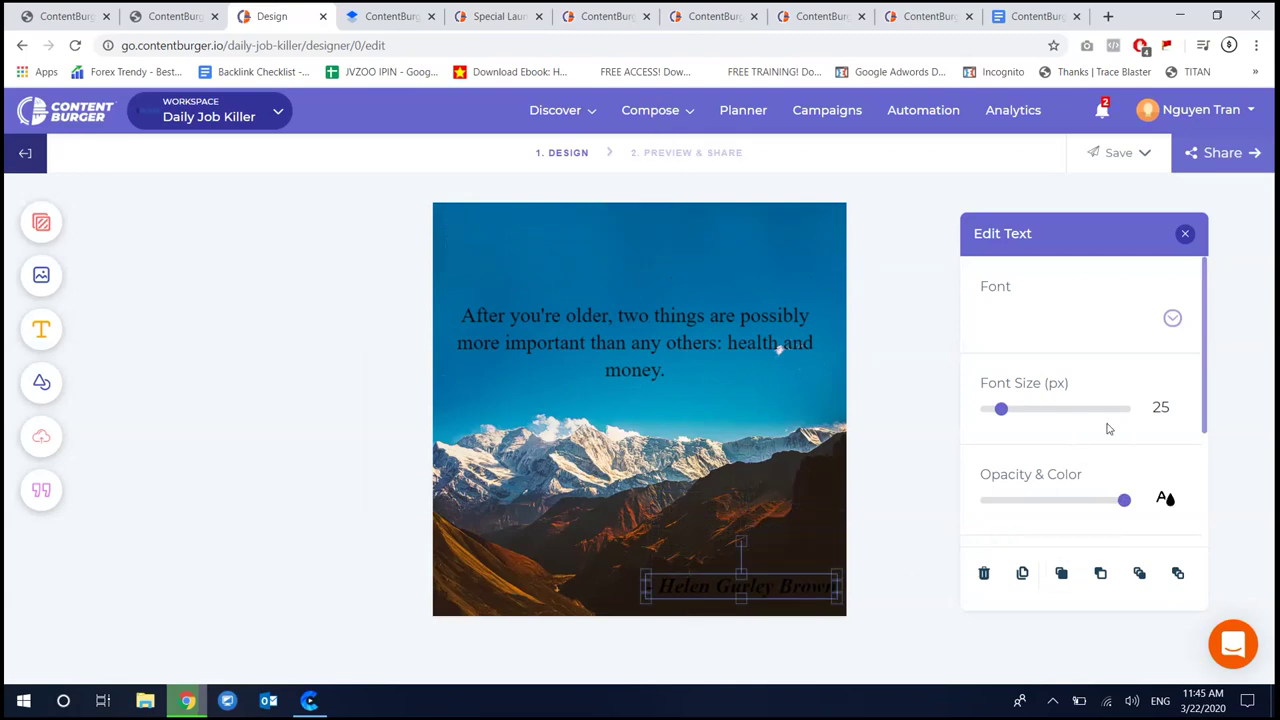
# Colour the new author line and quote white, and move the quote higher into the sky area
pyautogui.click(1164, 501)
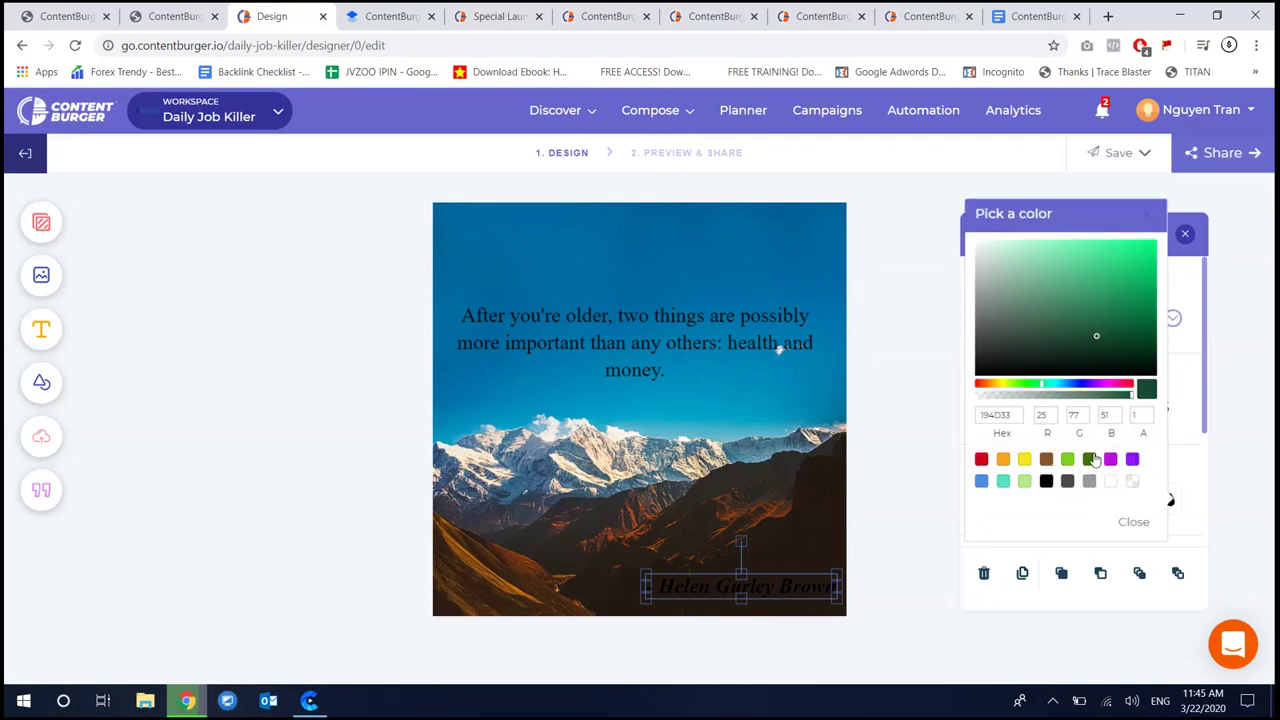
pyautogui.click(1111, 481)
pyautogui.click(702, 305)
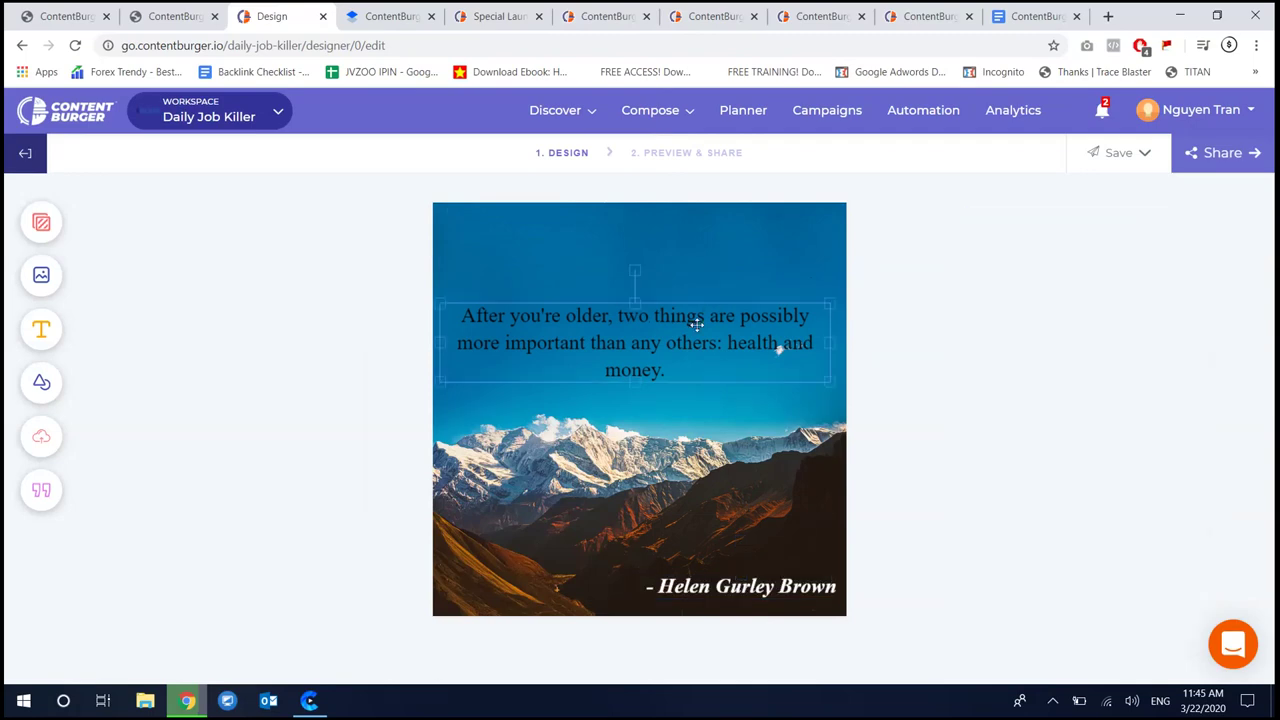
pyautogui.moveTo(702, 311); pyautogui.dragTo(704, 255)
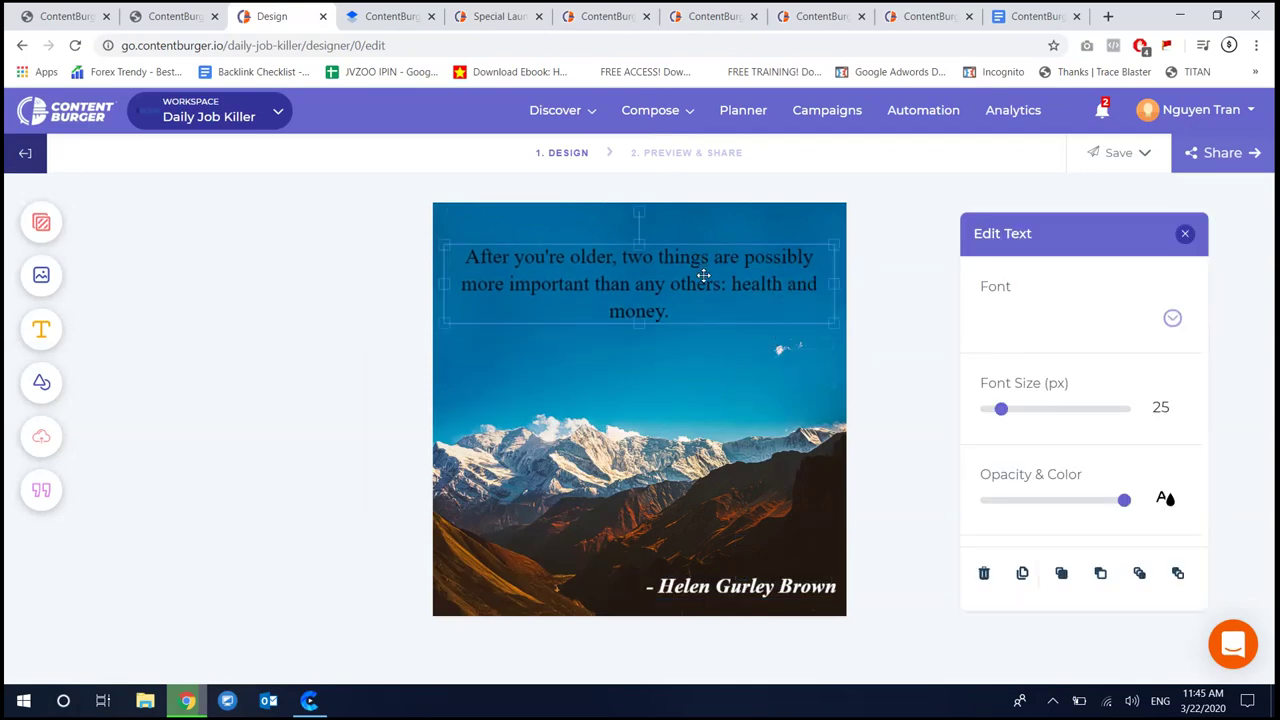
pyautogui.click(1166, 498)
pyautogui.click(1111, 483)
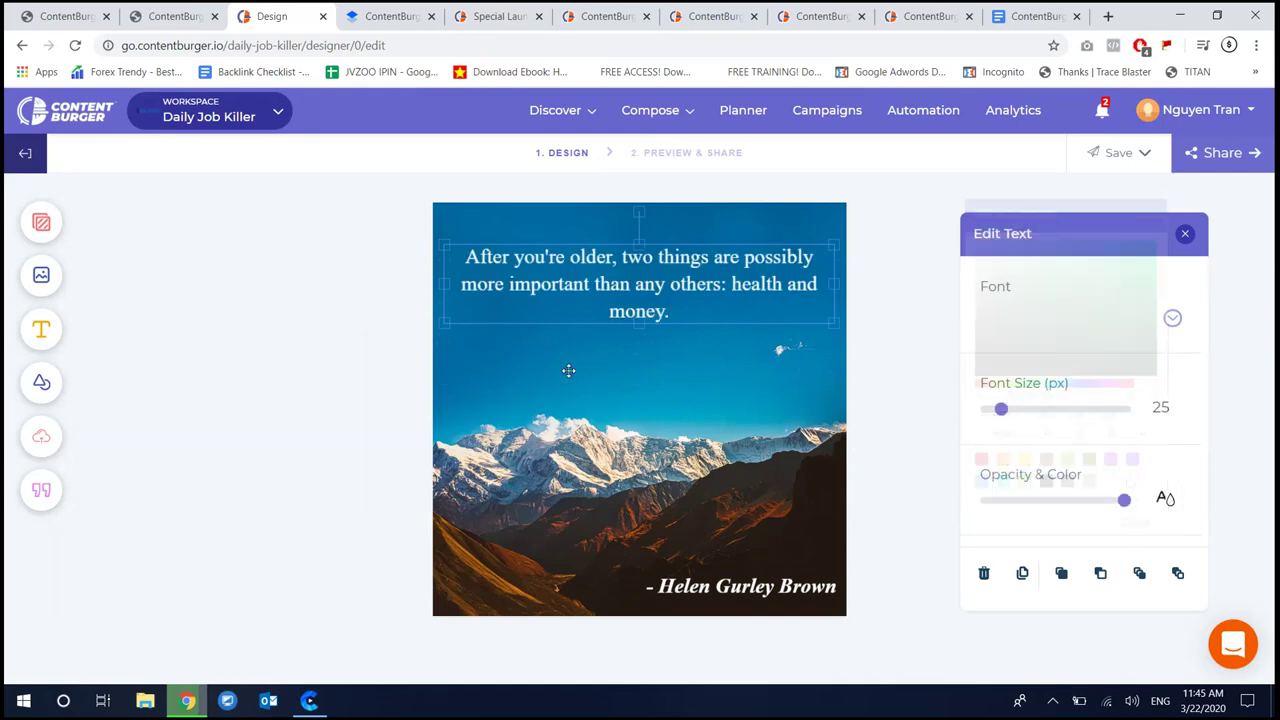
pyautogui.click(40, 435)
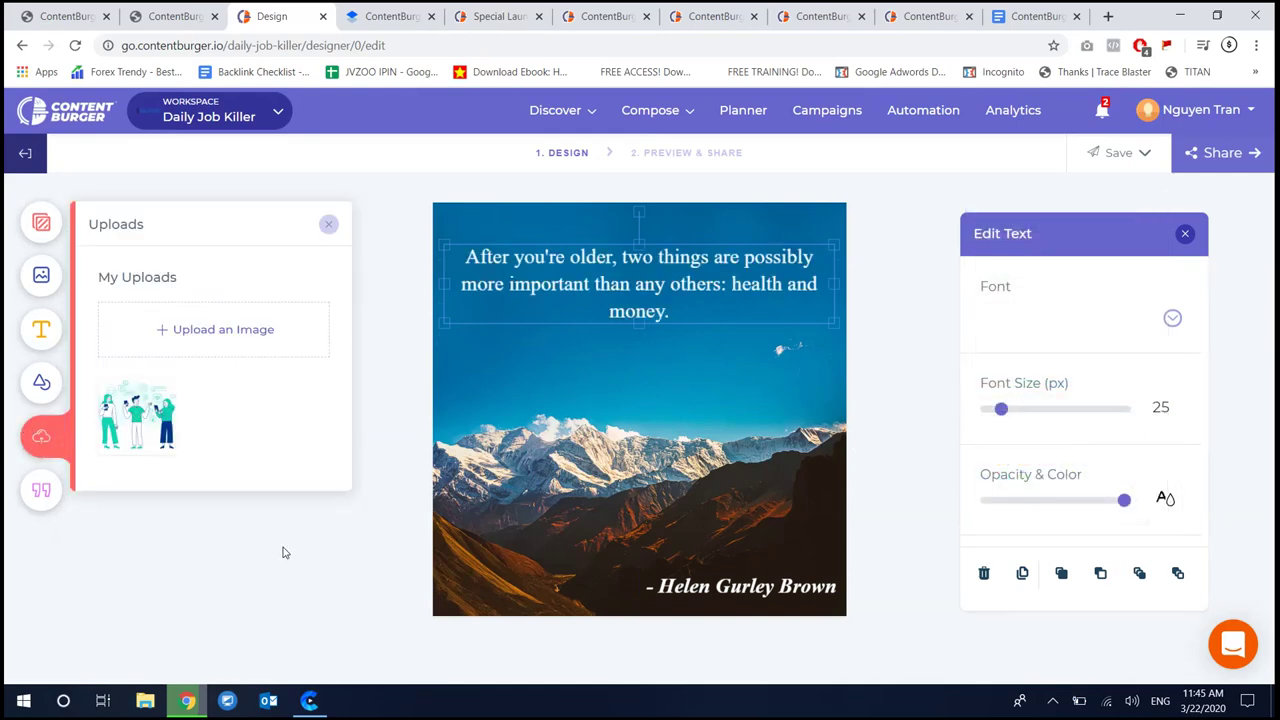
pyautogui.click(328, 224)
pyautogui.click(1212, 155)
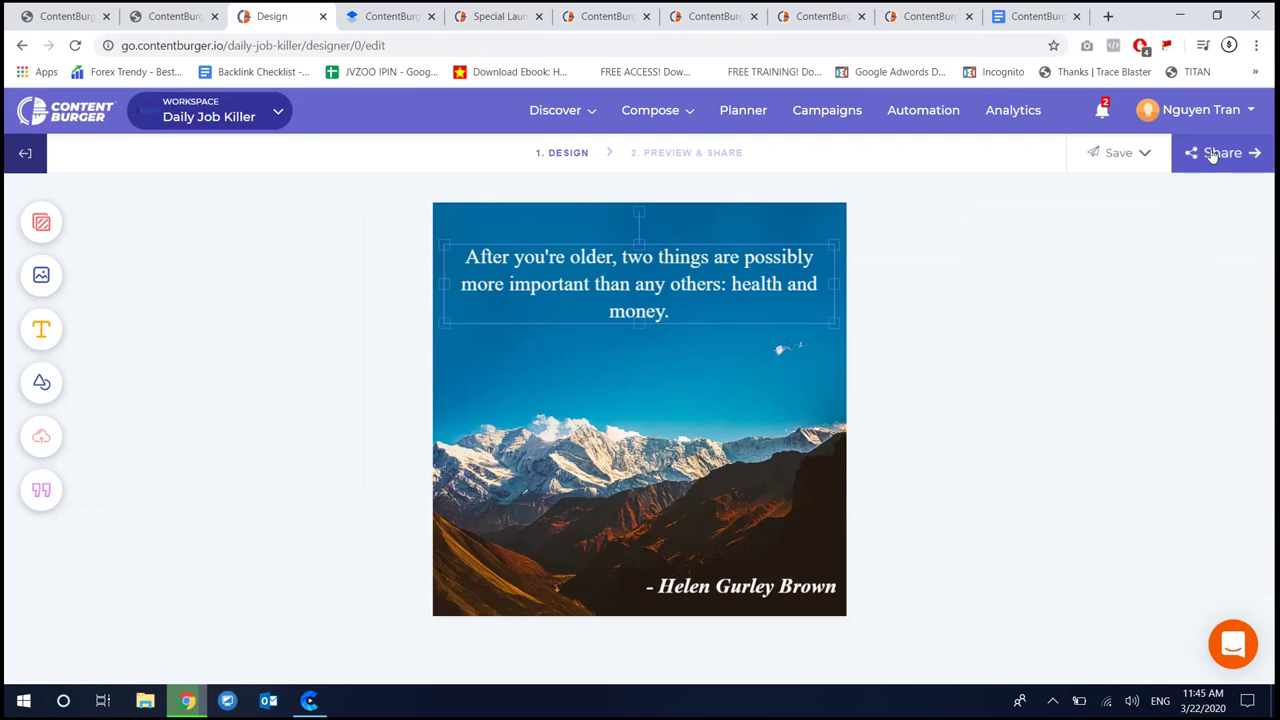
# Save the design as a template in the health category with the tag "health"
pyautogui.click(1143, 152)
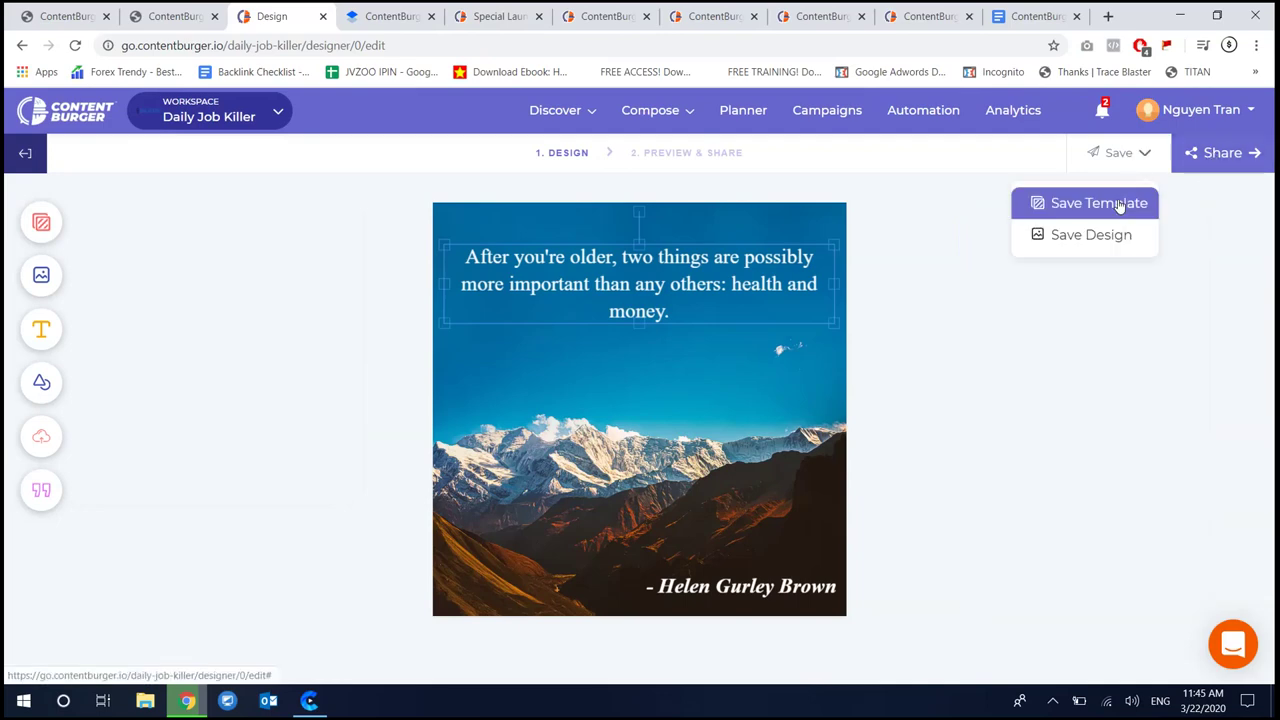
pyautogui.click(1119, 204)
pyautogui.click(563, 362)
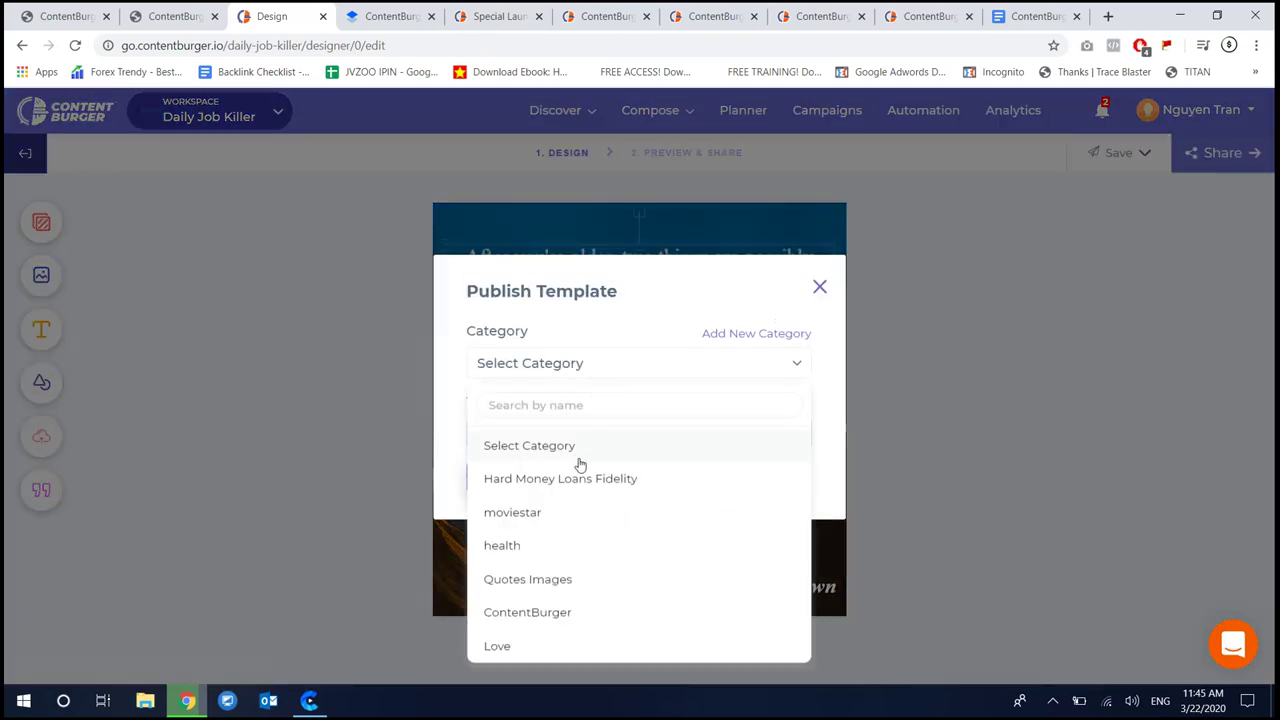
pyautogui.click(549, 543)
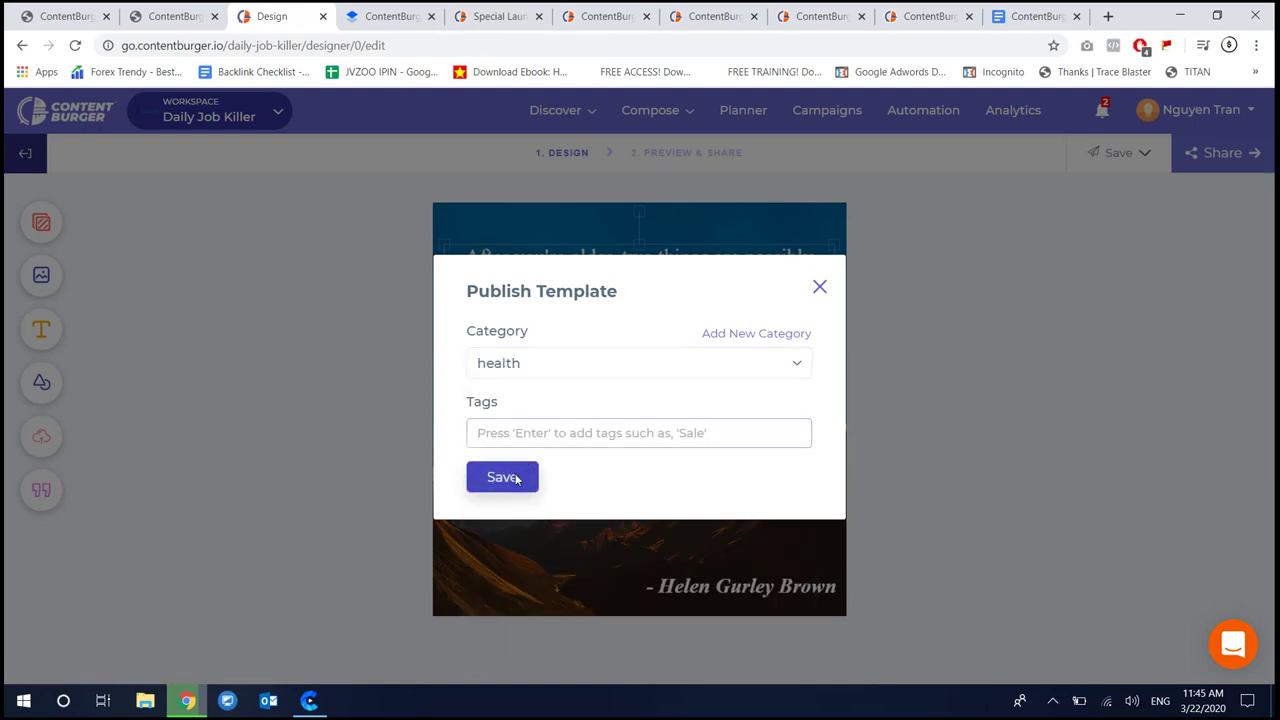
pyautogui.click(510, 477)
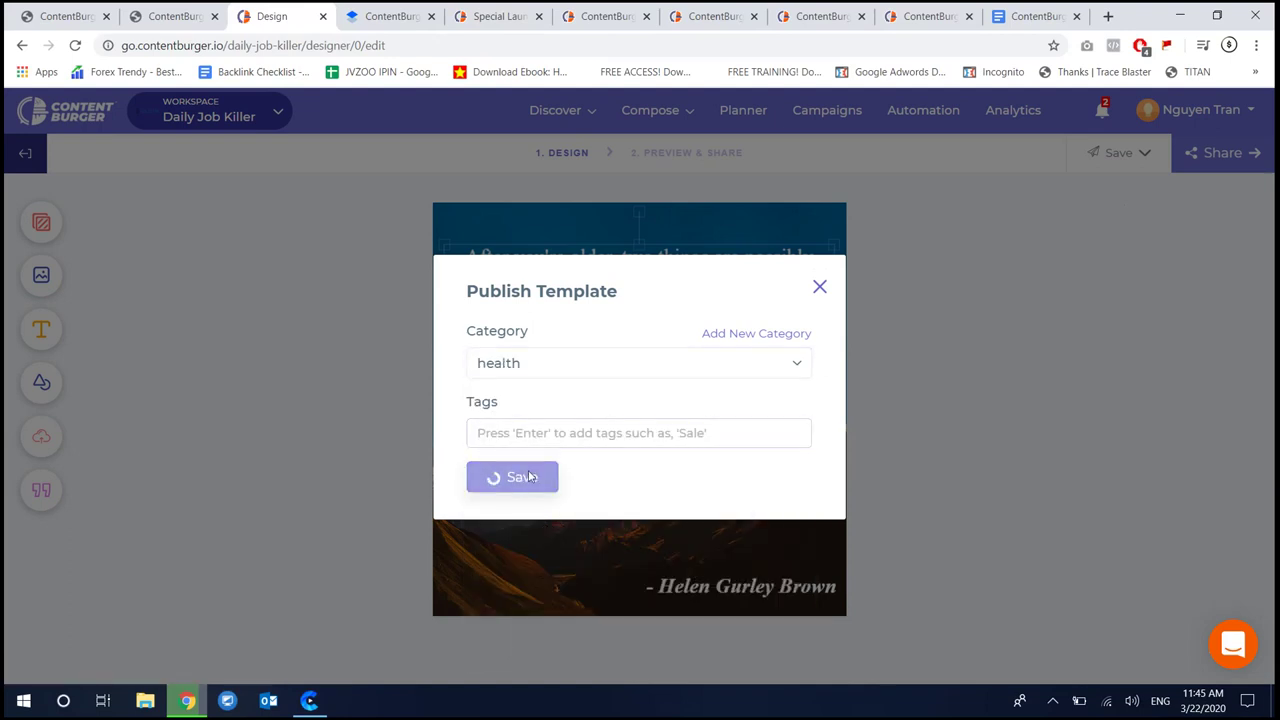
pyautogui.click(618, 430)
pyautogui.write('health')
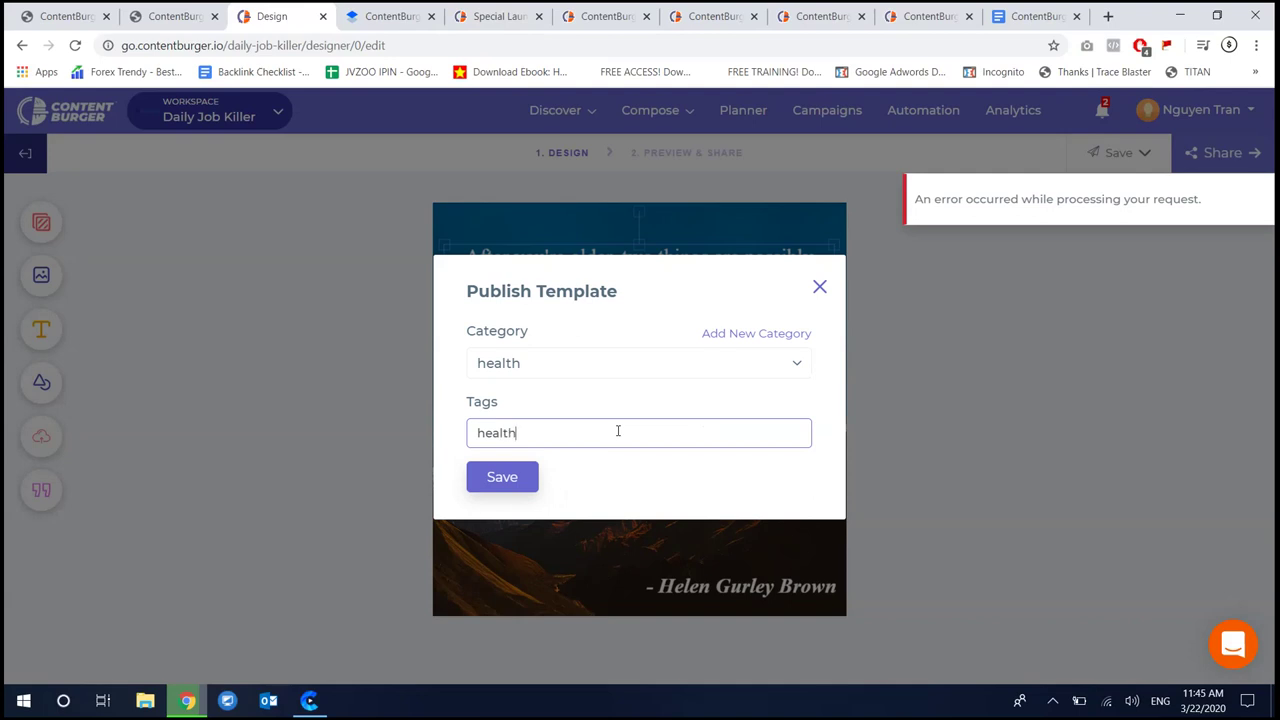
pyautogui.click(505, 476)
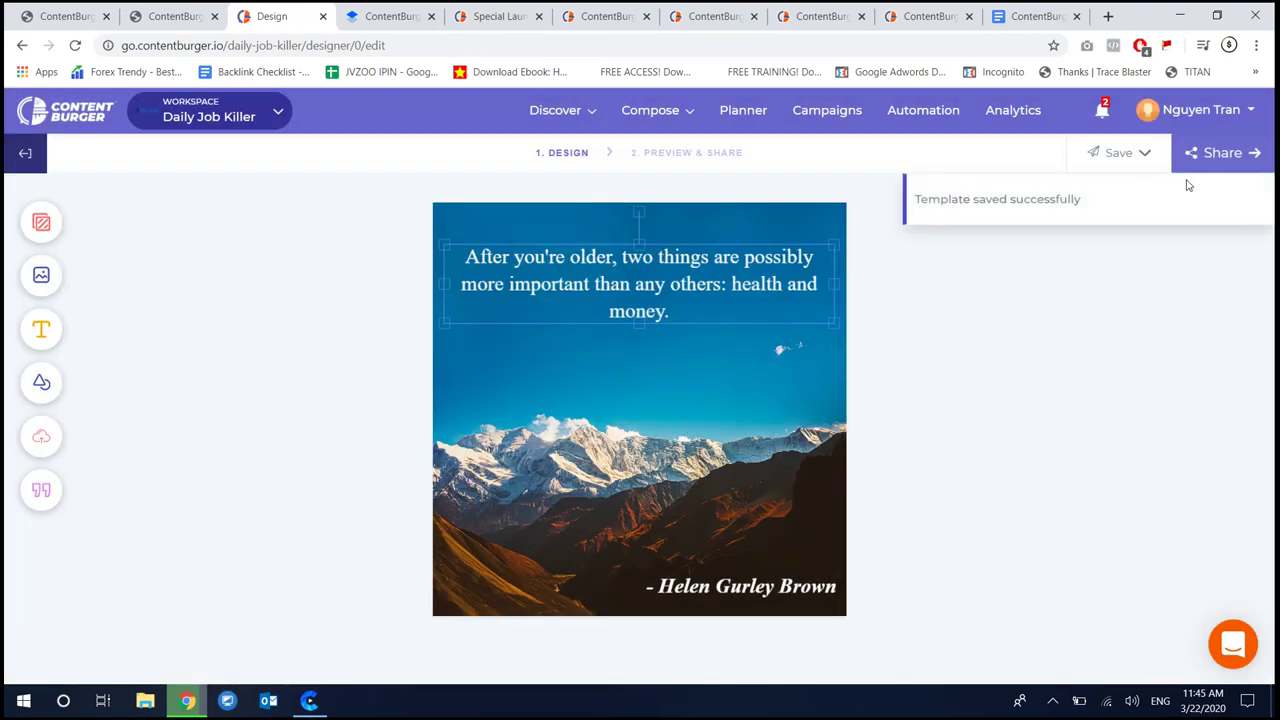
# Proceed to sharing the design and insert it into the composer as a blog post
pyautogui.click(1205, 162)
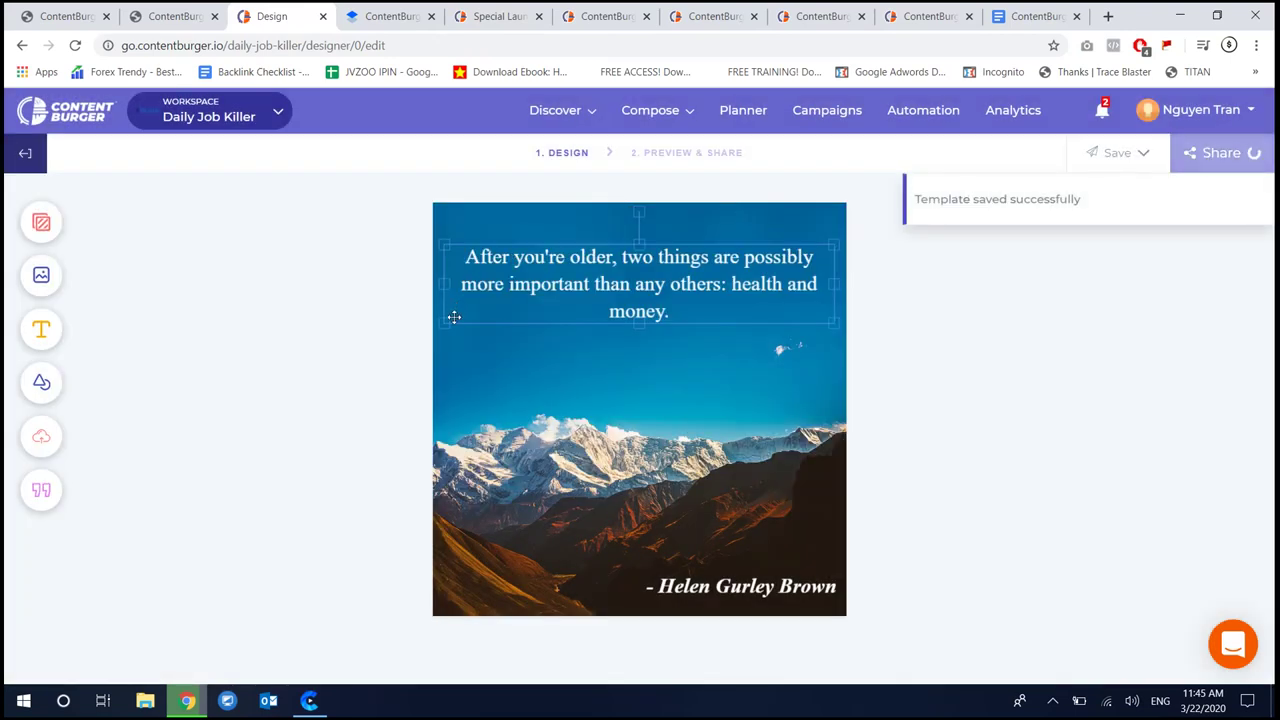
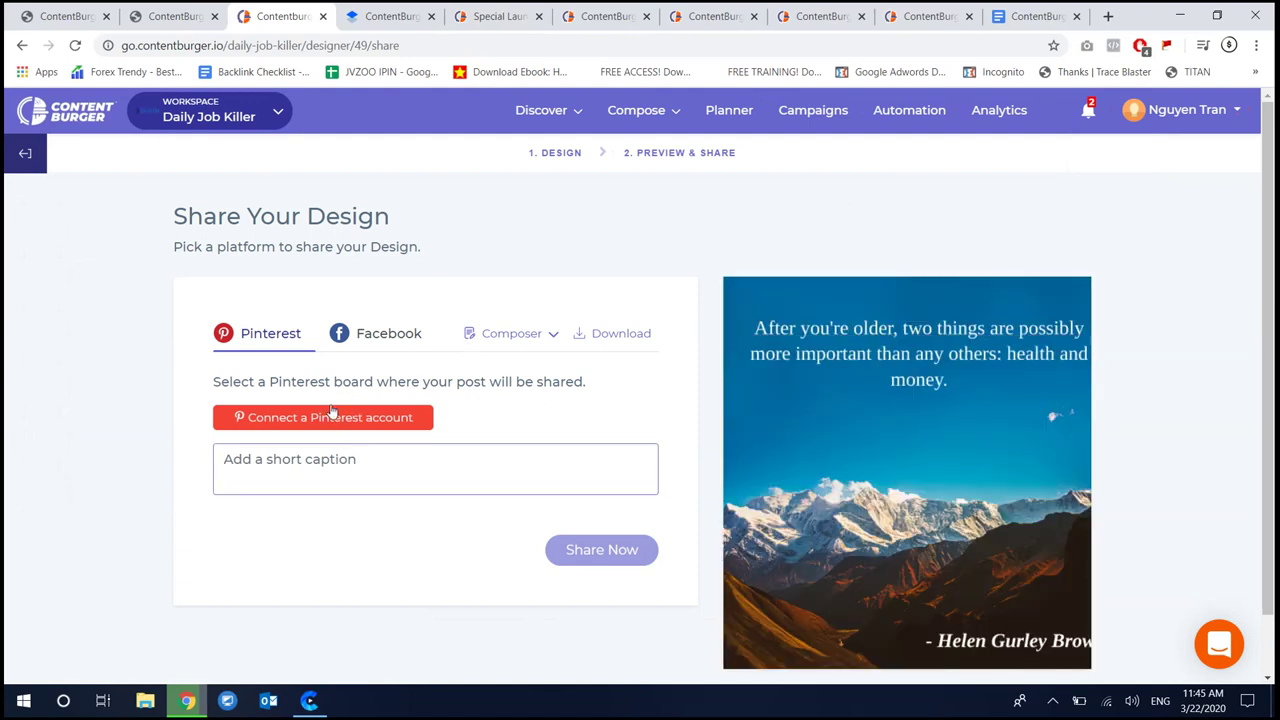
pyautogui.click(345, 334)
pyautogui.click(258, 335)
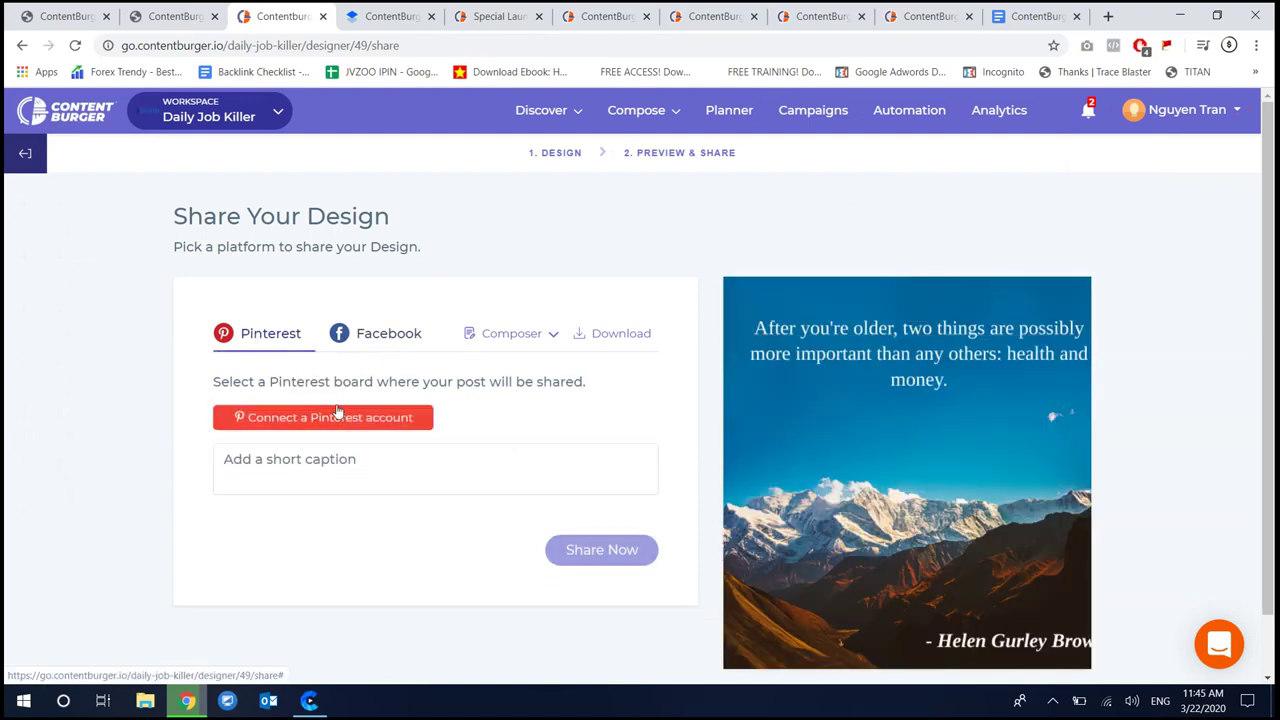
pyautogui.click(489, 335)
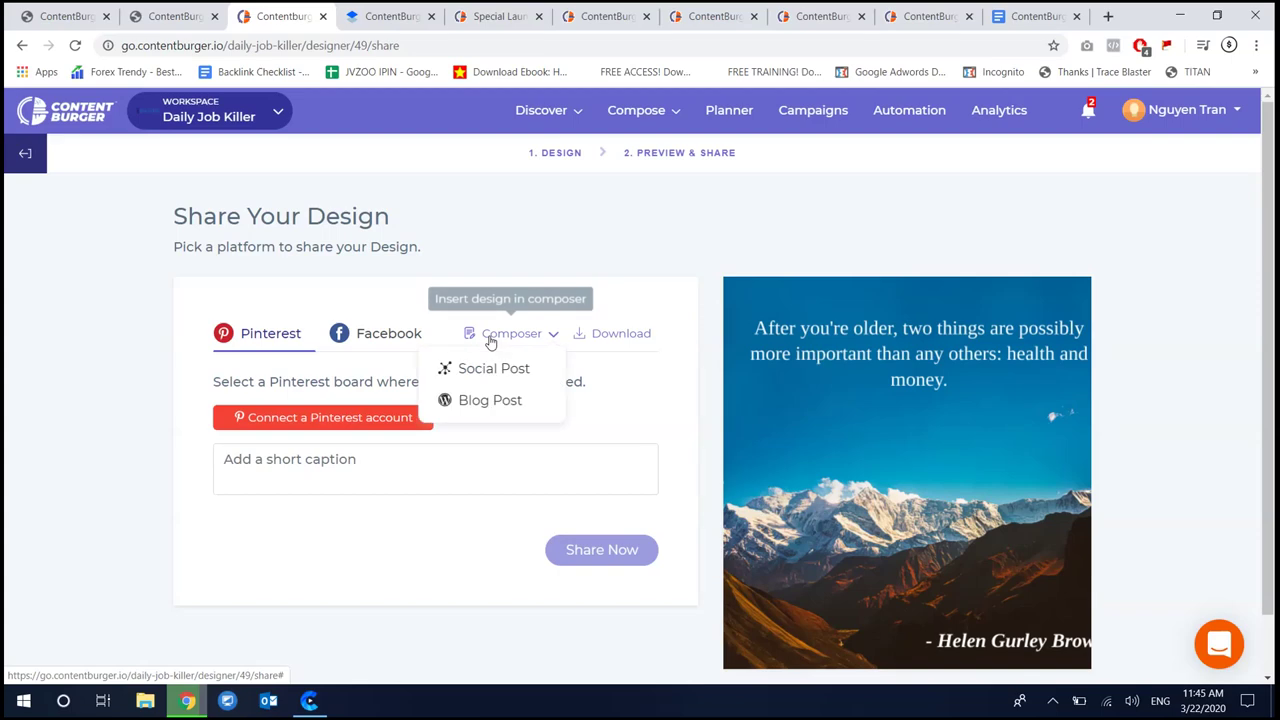
pyautogui.click(489, 400)
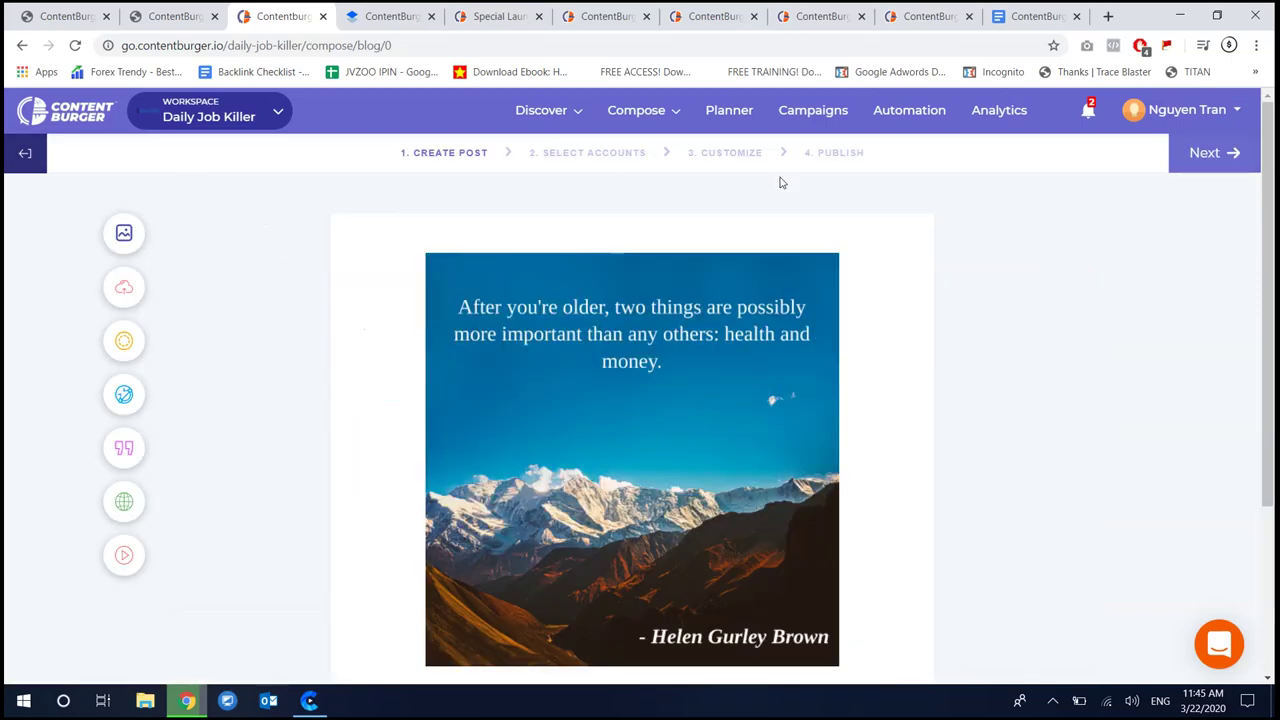
# Leave the blog post composer and start a new social post
pyautogui.click(80, 152)
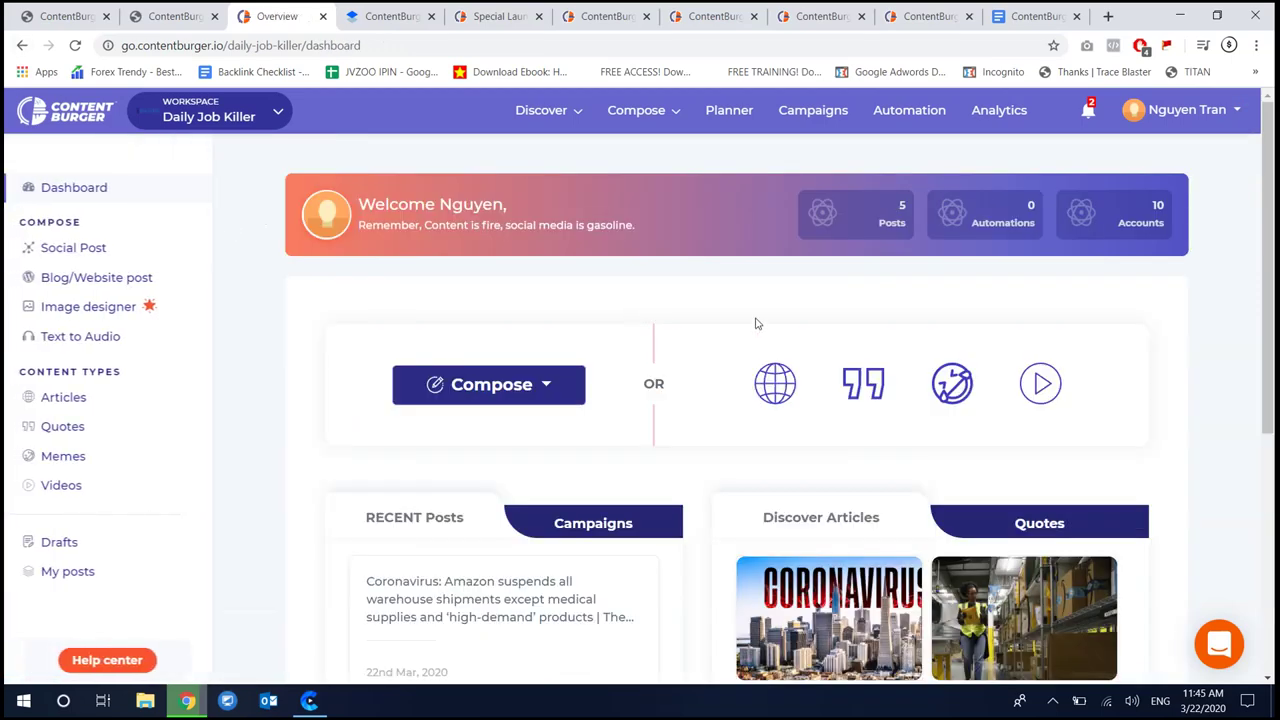
pyautogui.moveTo(646, 113)
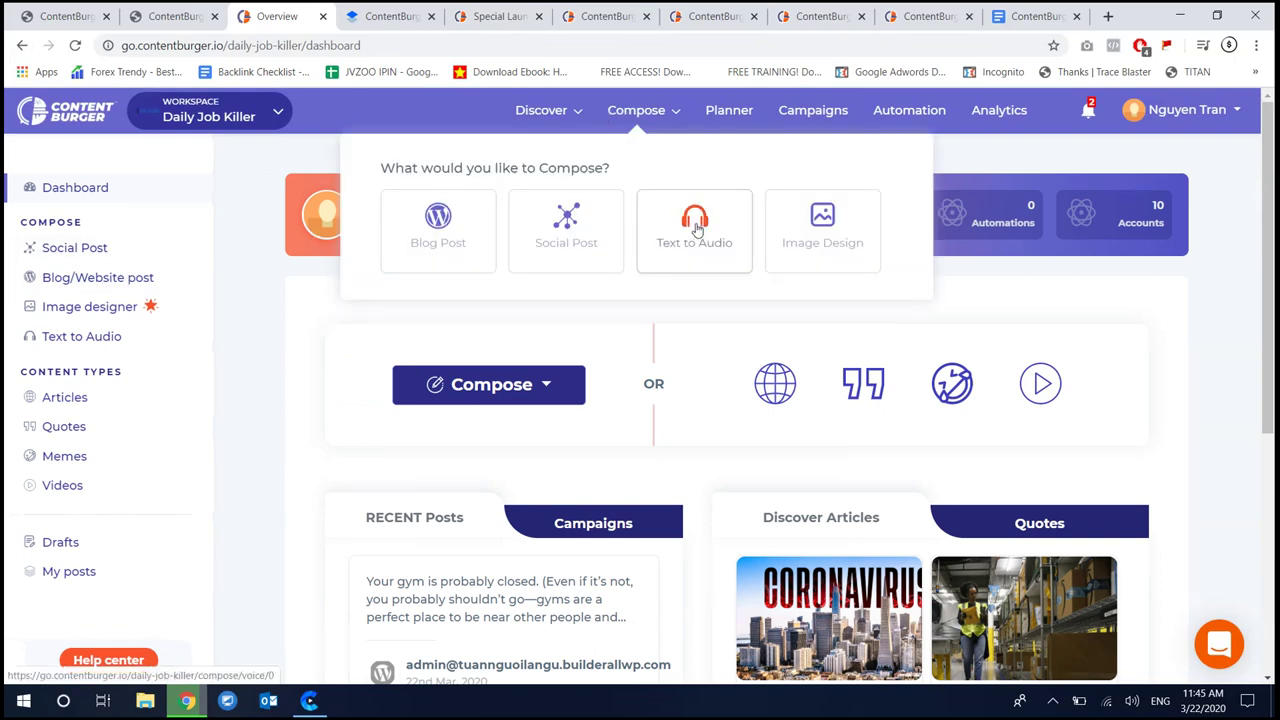
pyautogui.click(590, 232)
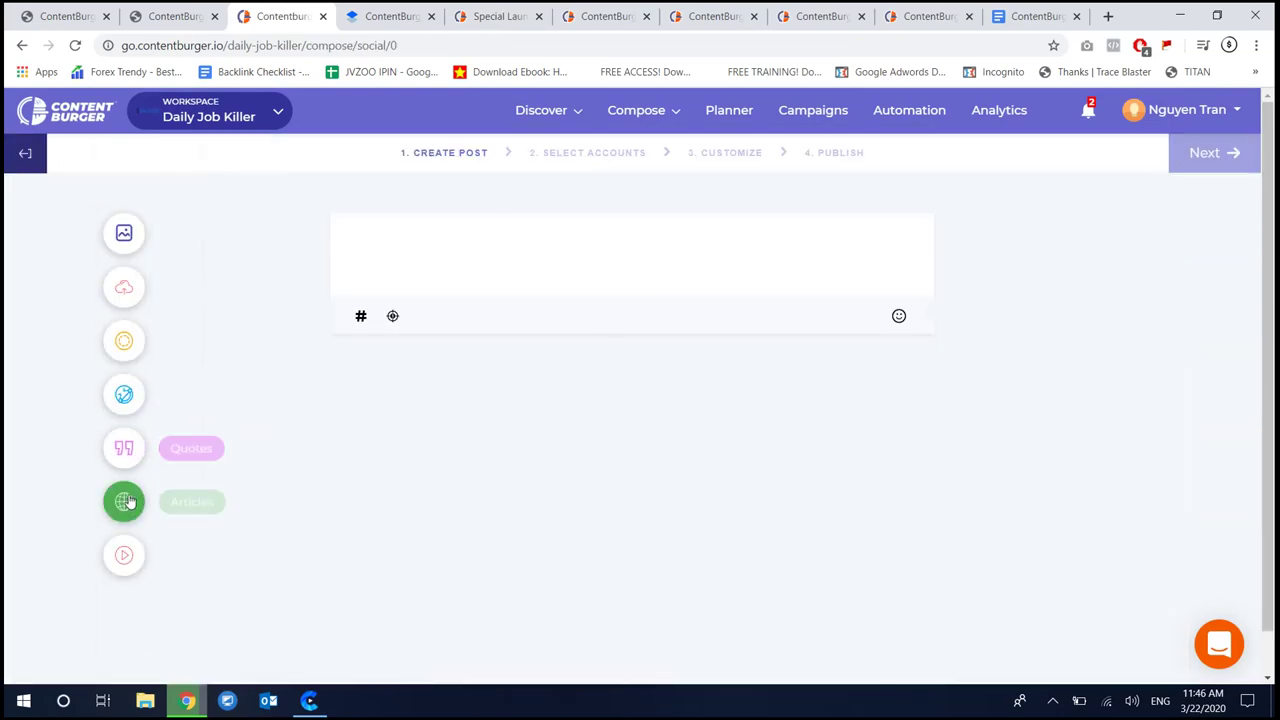
# Search quotes for "marketing" and insert the Avon direct marketing quote into the social post
pyautogui.click(124, 448)
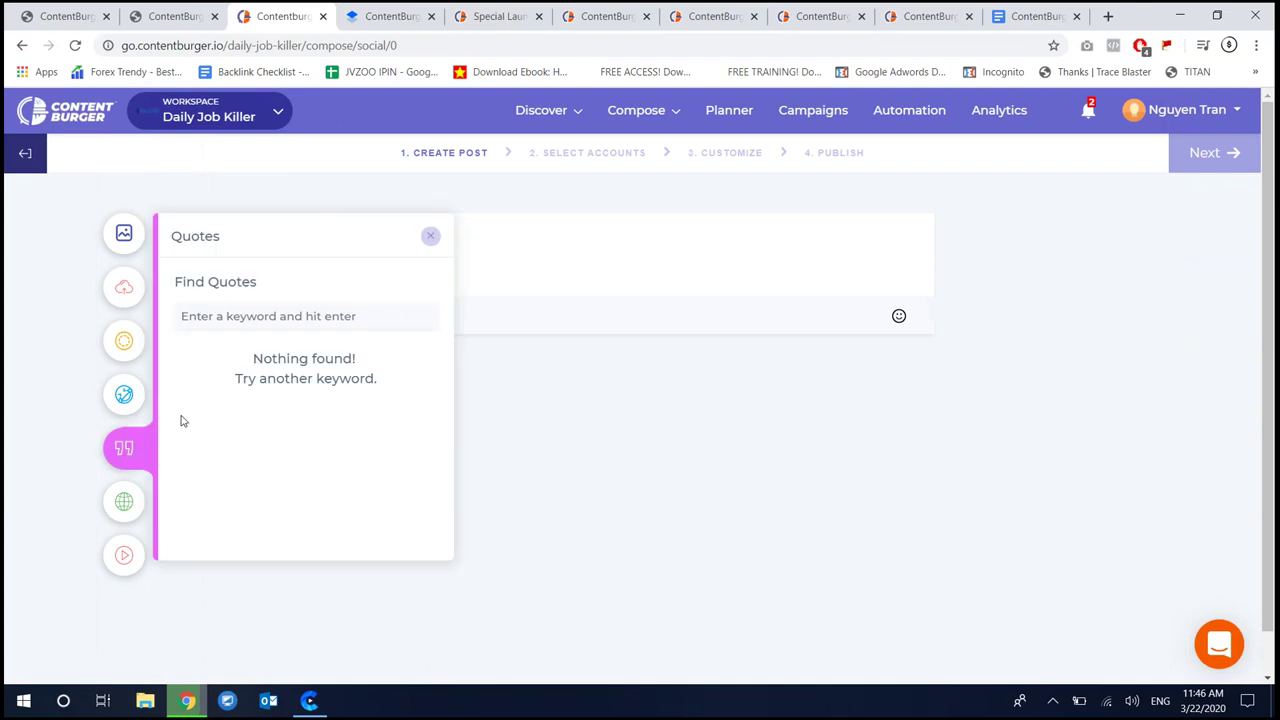
pyautogui.click(303, 310)
pyautogui.write('fi')
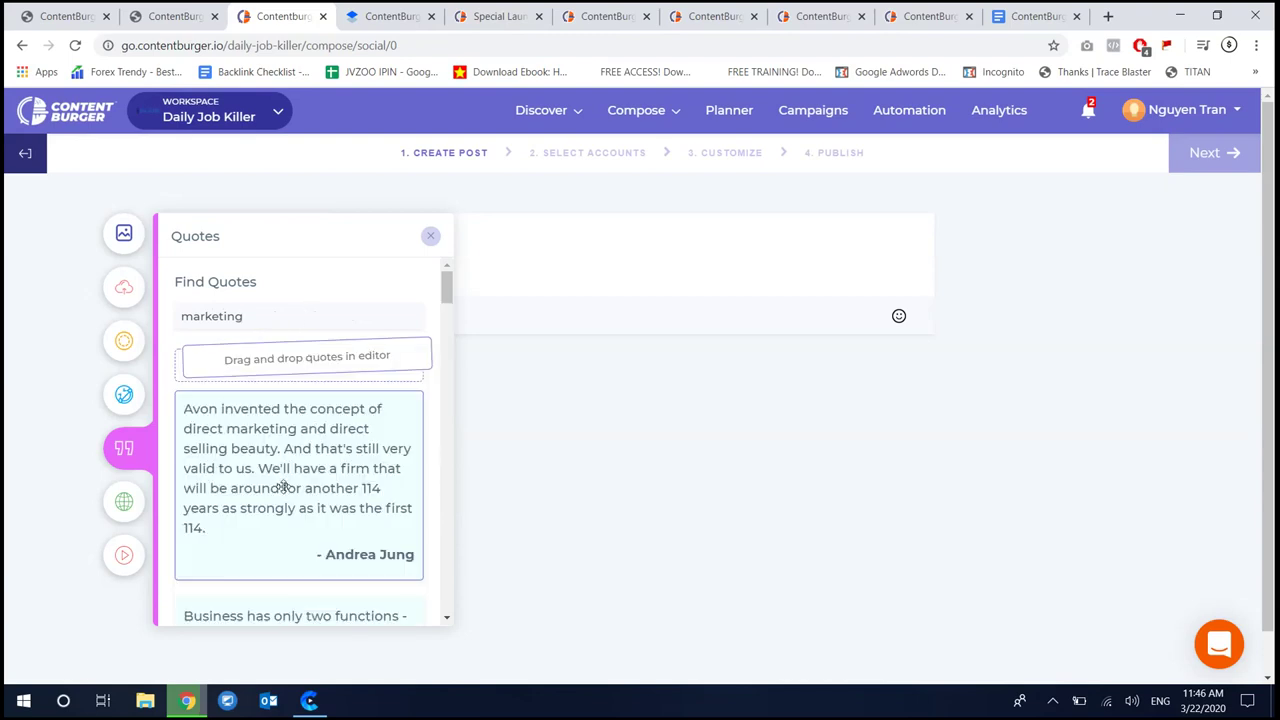
pyautogui.moveTo(285, 487); pyautogui.dragTo(602, 241)
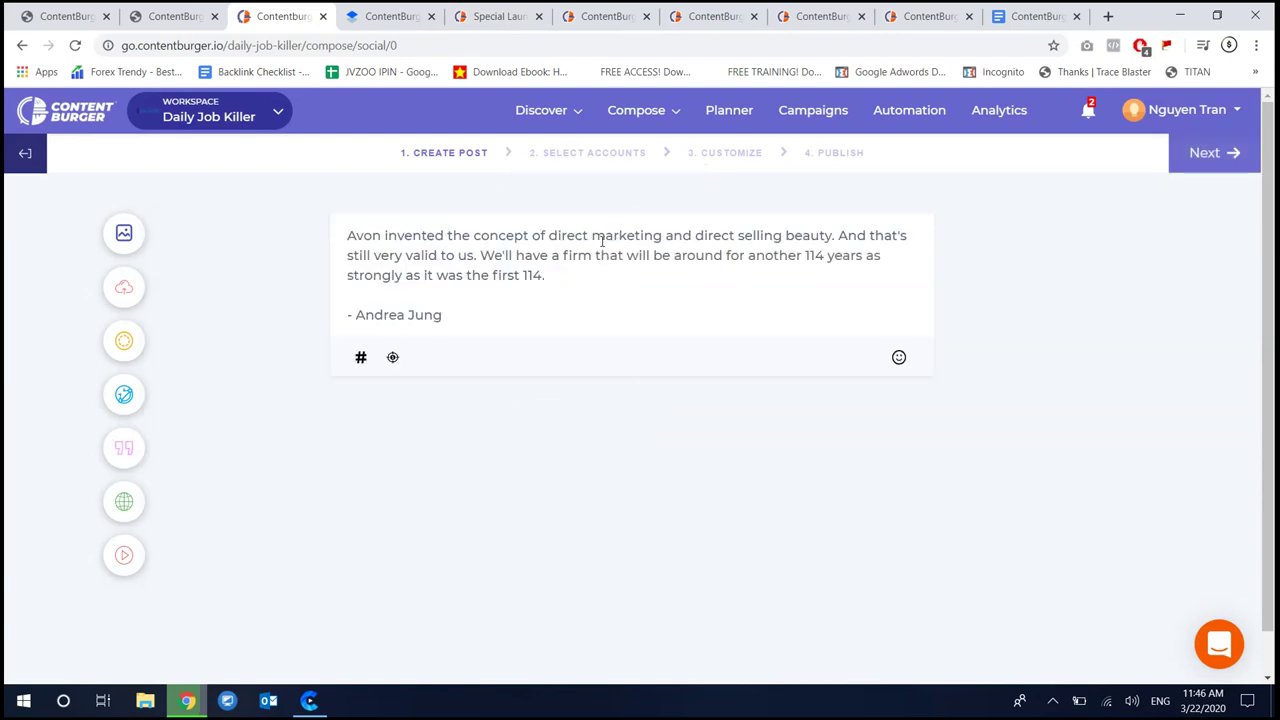
# Publish the quote post immediately to the Real IM Services Facebook page
pyautogui.click(1191, 162)
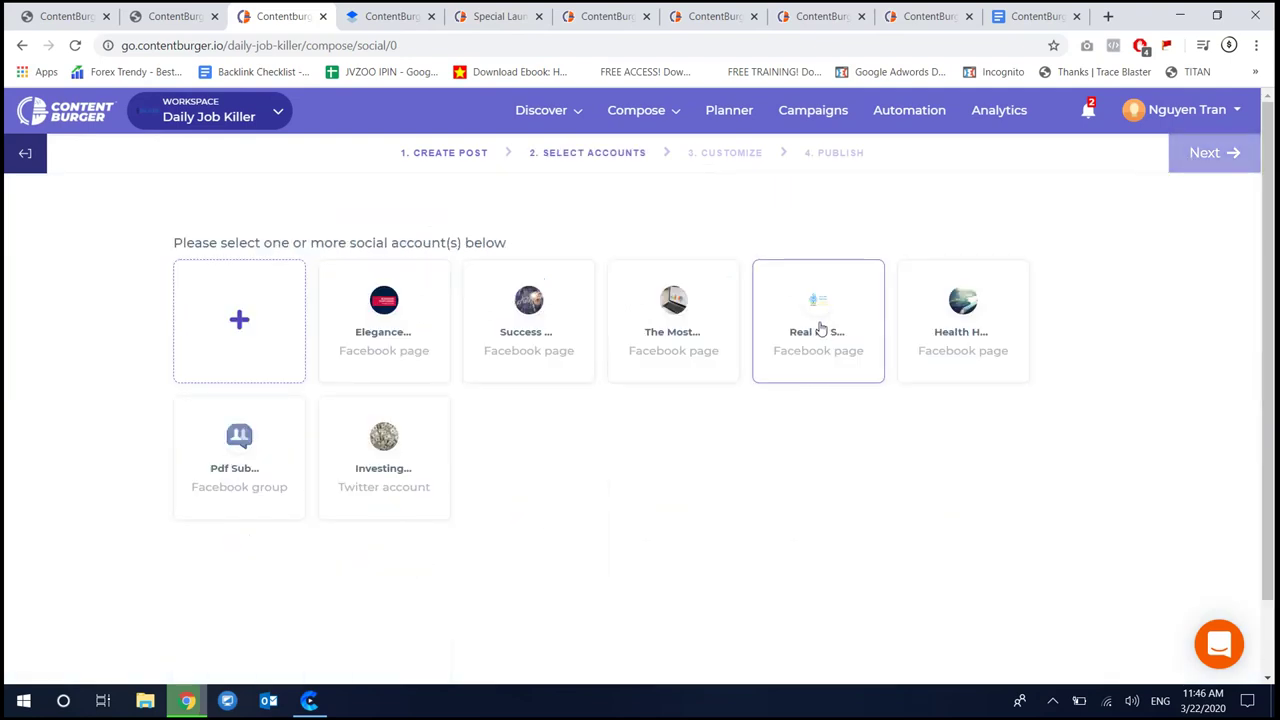
pyautogui.click(818, 328)
pyautogui.click(1205, 153)
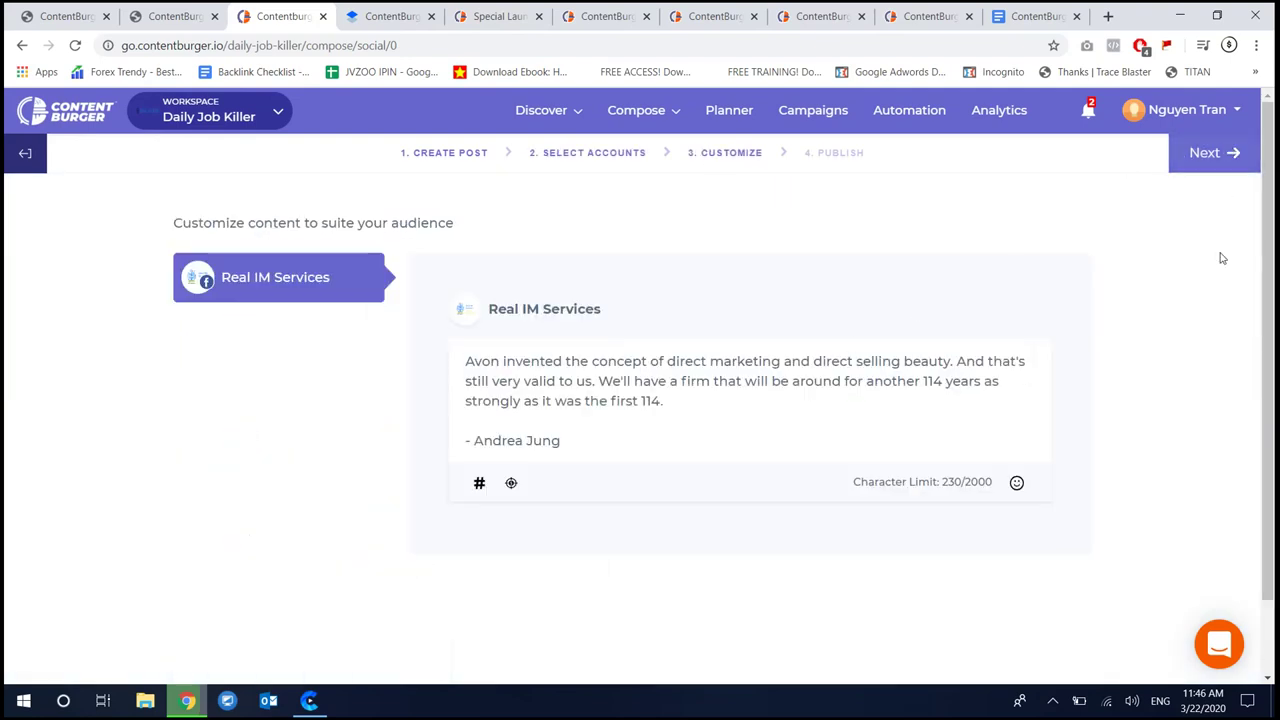
pyautogui.click(1207, 155)
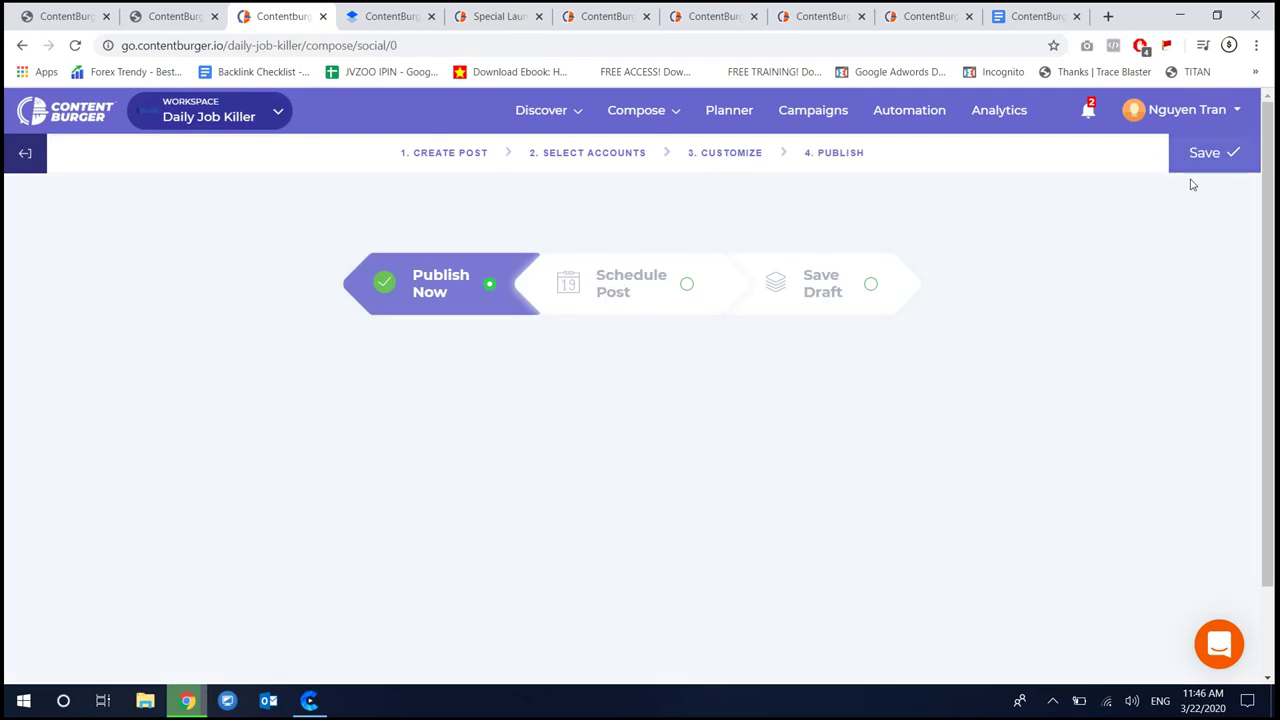
pyautogui.click(1197, 152)
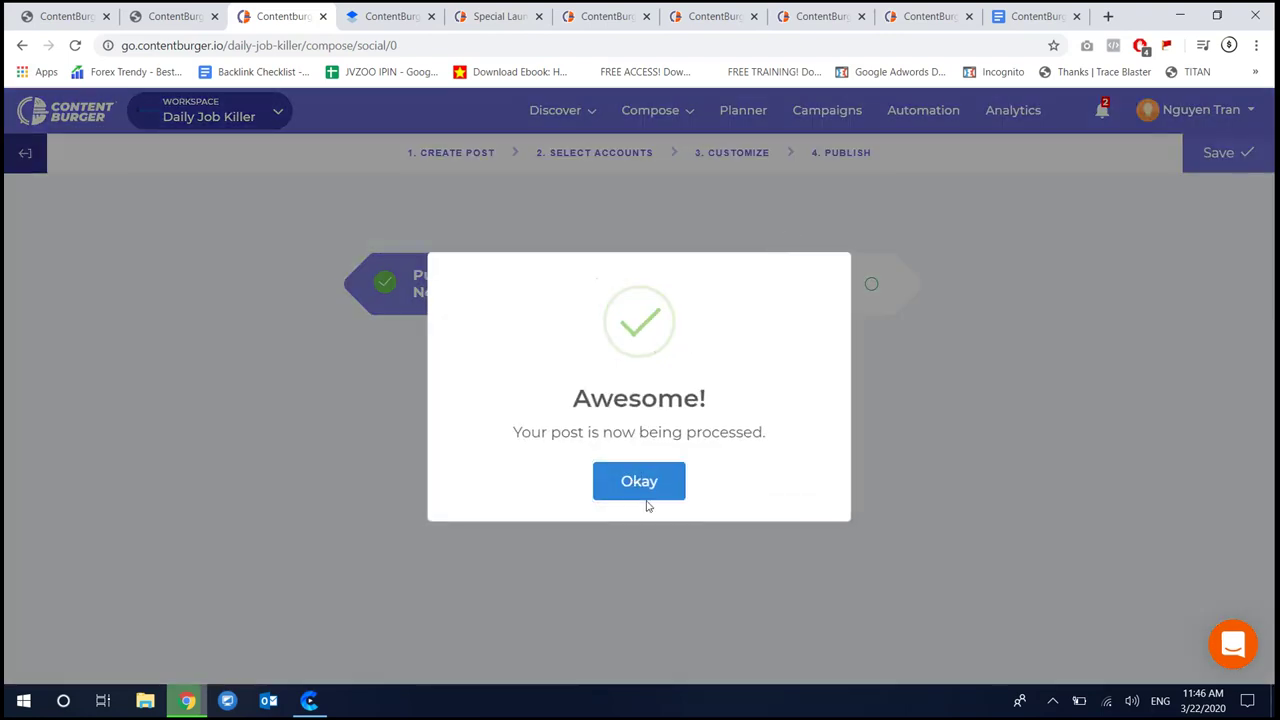
pyautogui.click(649, 489)
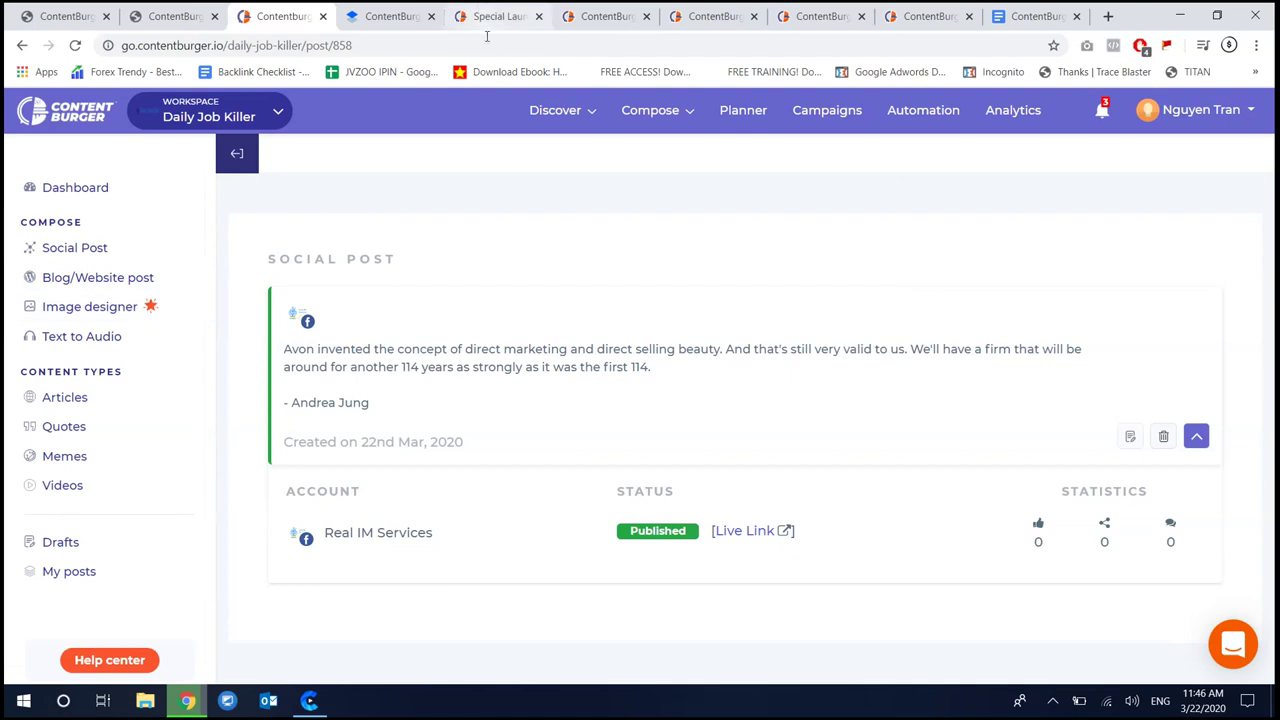
# Search YouTube in video discovery for "corona" and look through the curated topics
pyautogui.click(84, 196)
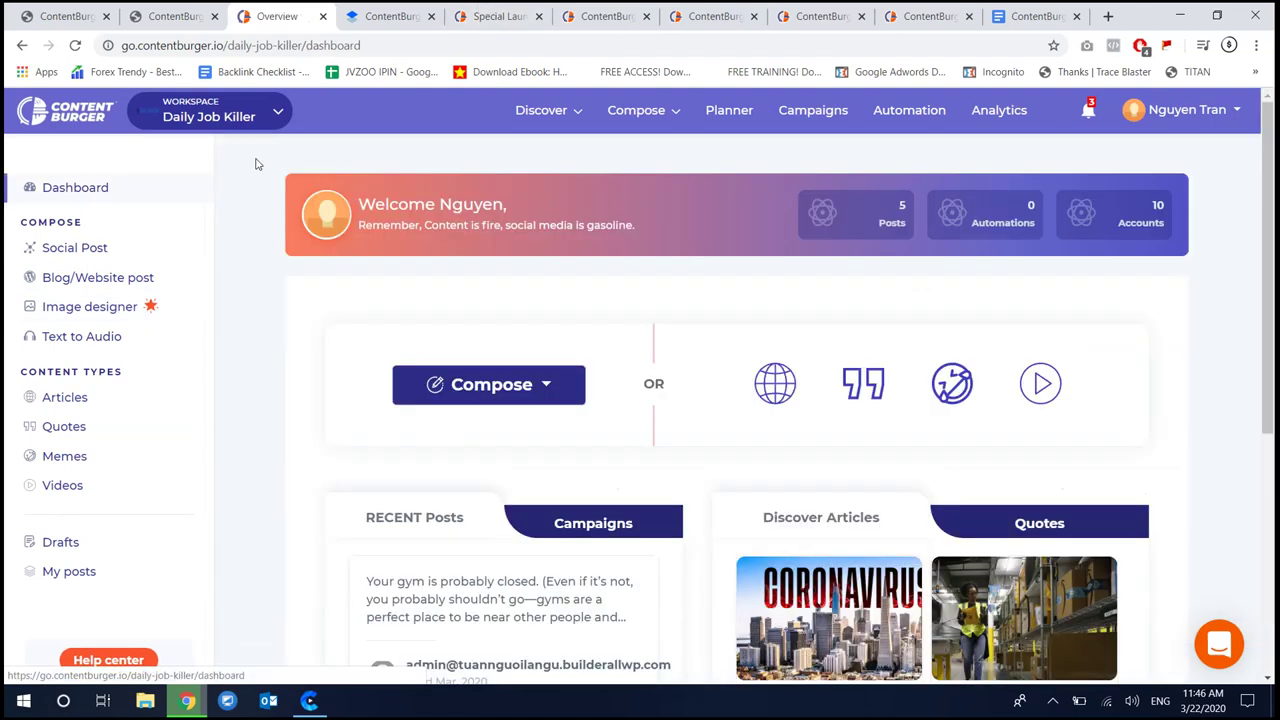
pyautogui.click(541, 110)
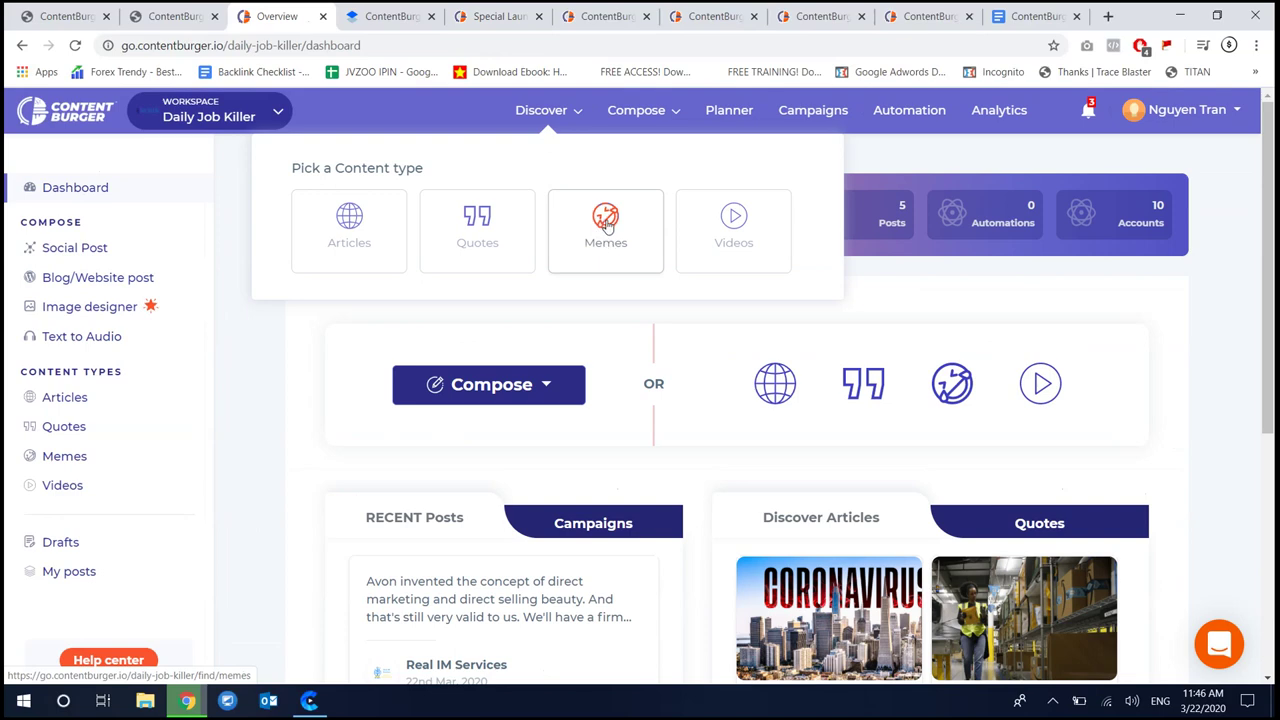
pyautogui.click(752, 232)
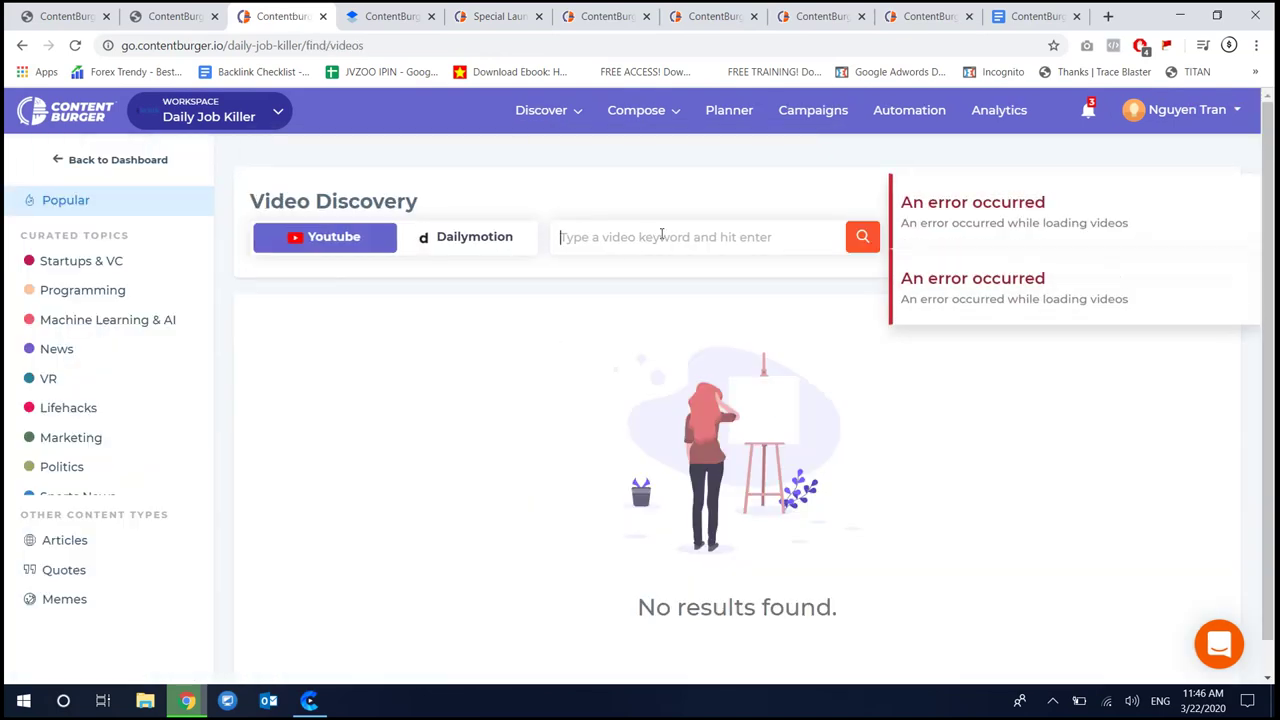
pyautogui.click(661, 234)
pyautogui.write('cor')
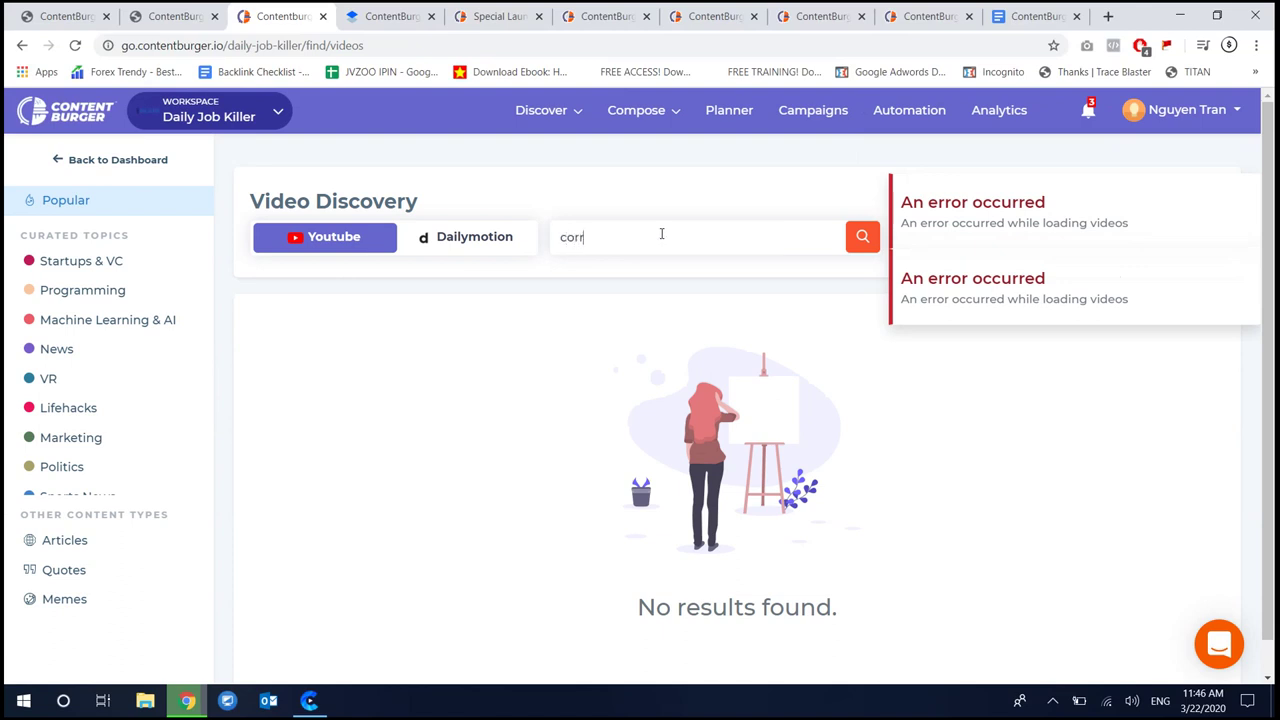
pyautogui.write('ona')
pyautogui.press('Return')
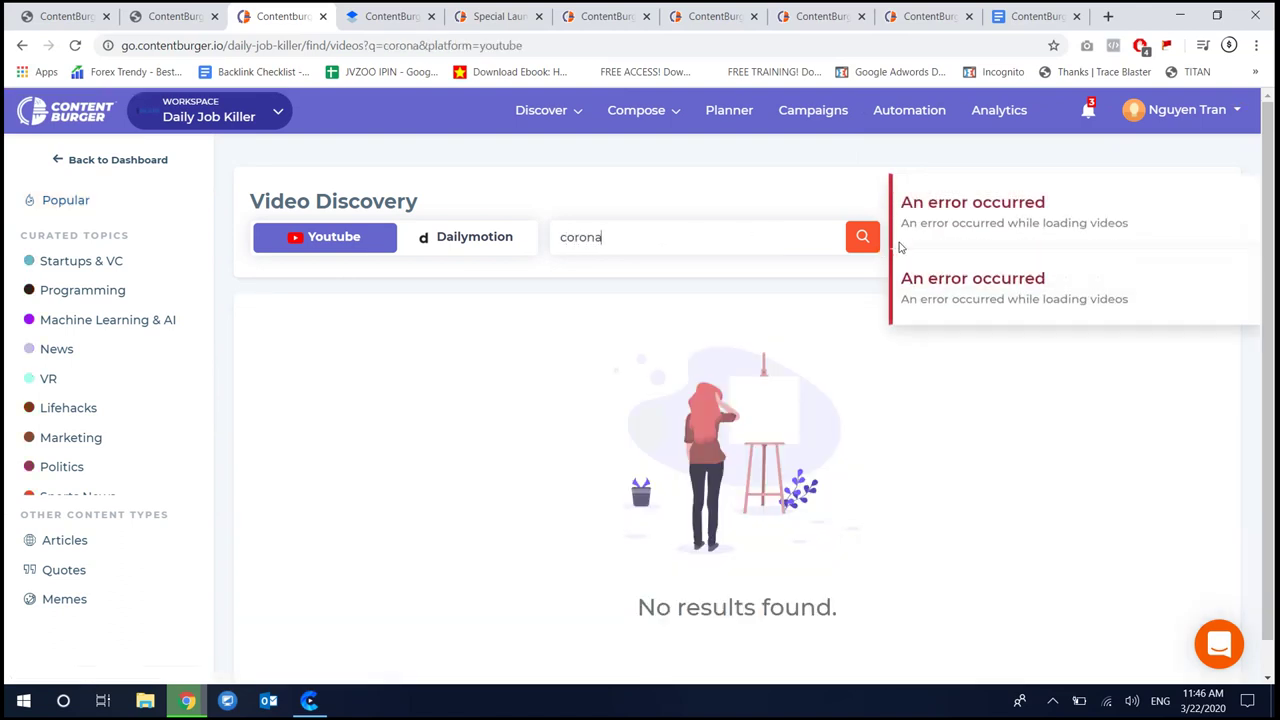
pyautogui.scroll(-5, 90, 408)
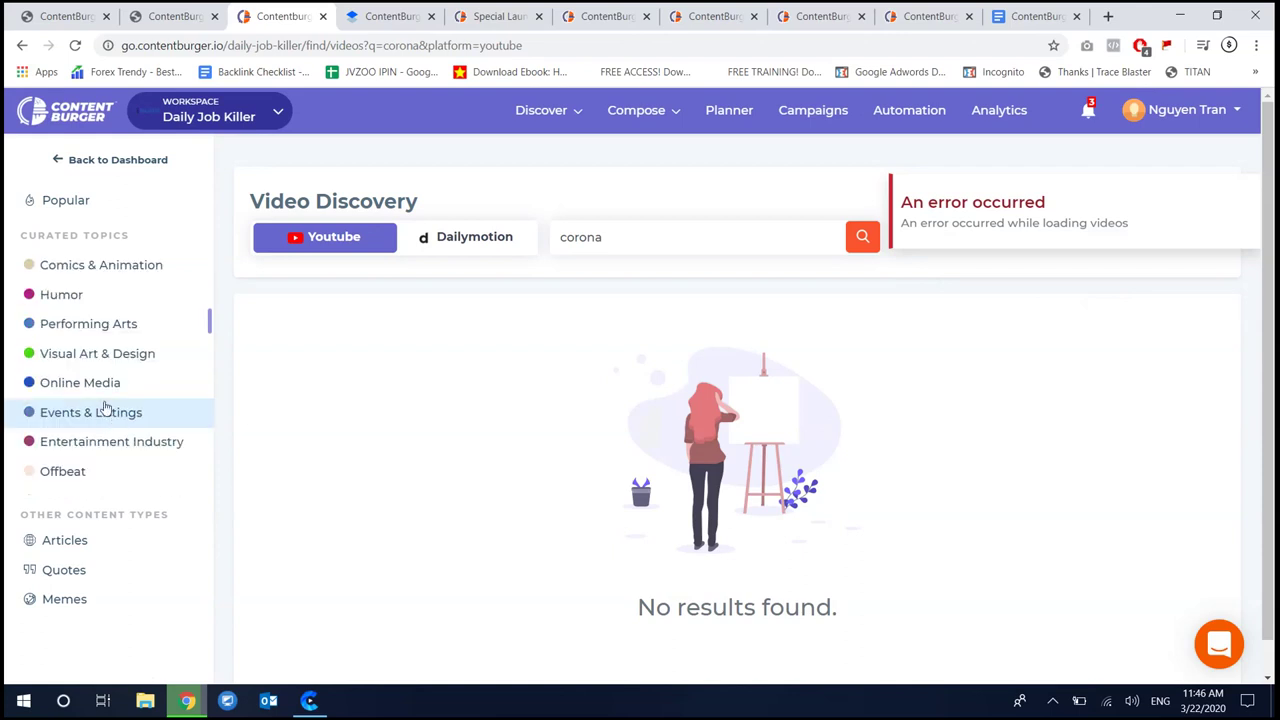
pyautogui.scroll(4, 110, 400)
pyautogui.scroll(1, 127, 383)
# Search Giphy memes for "corona"
pyautogui.click(561, 110)
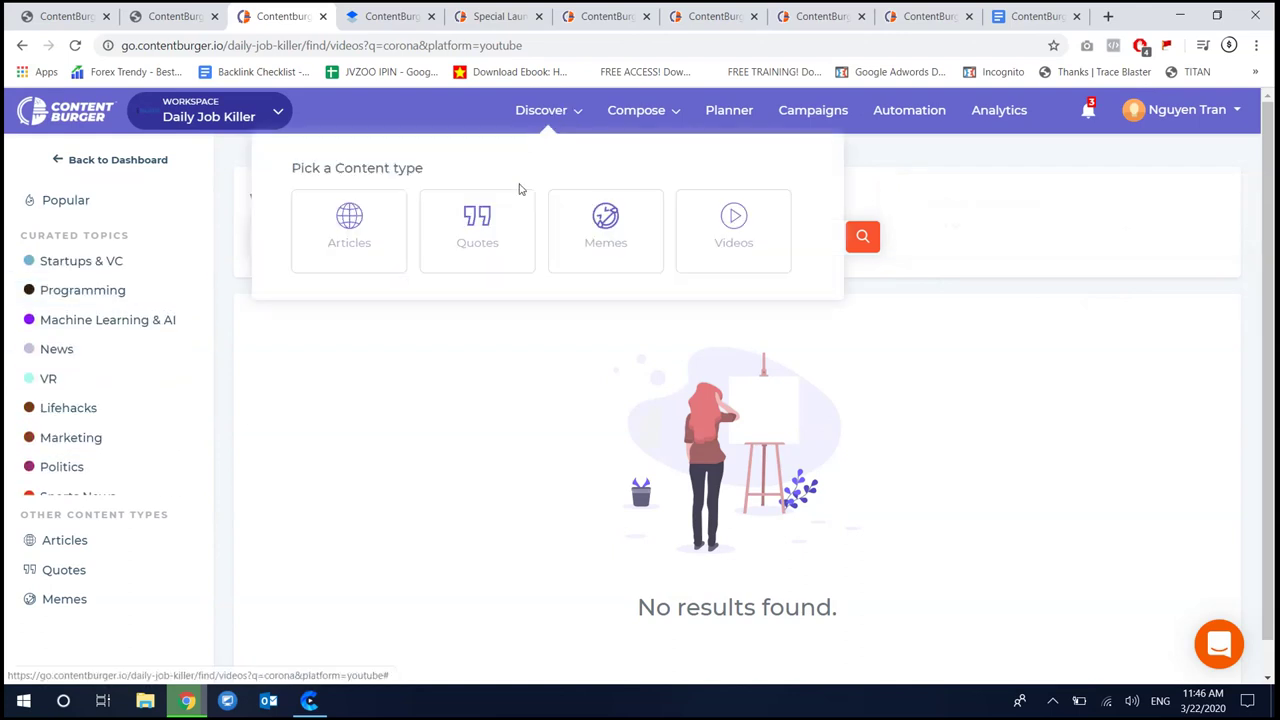
pyautogui.click(636, 225)
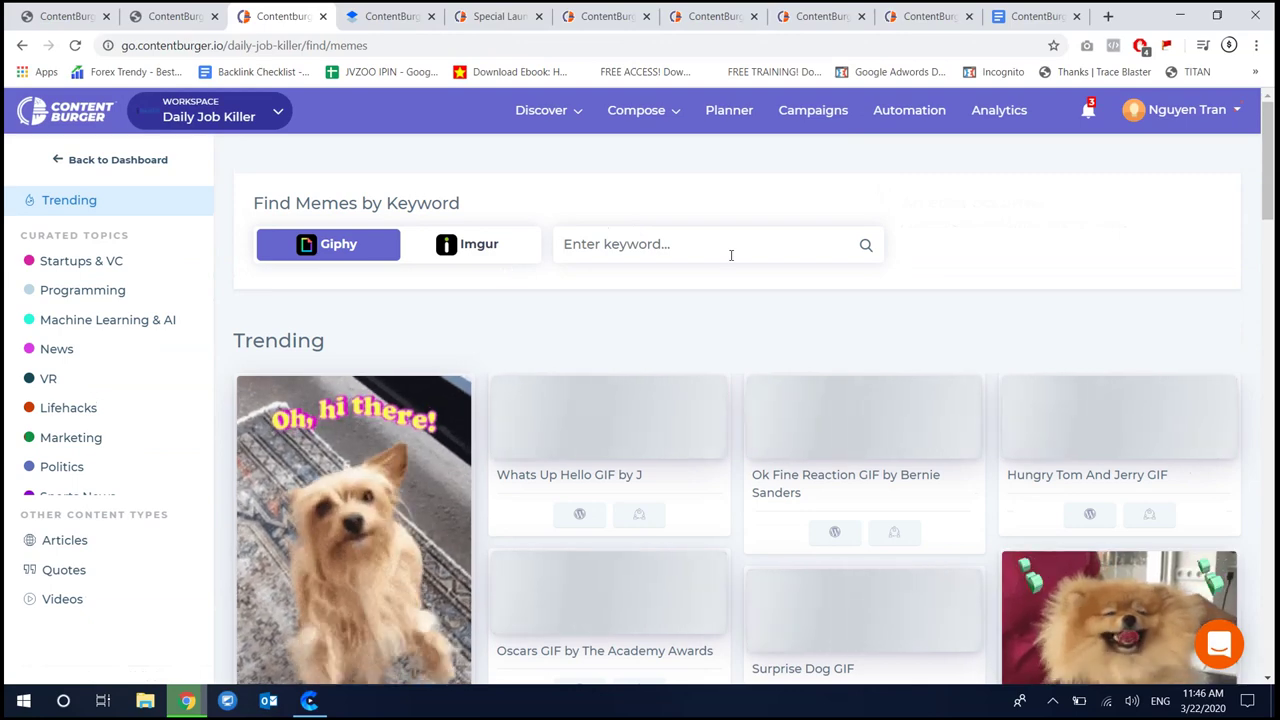
pyautogui.click(731, 255)
pyautogui.write('corona')
pyautogui.press('Return')
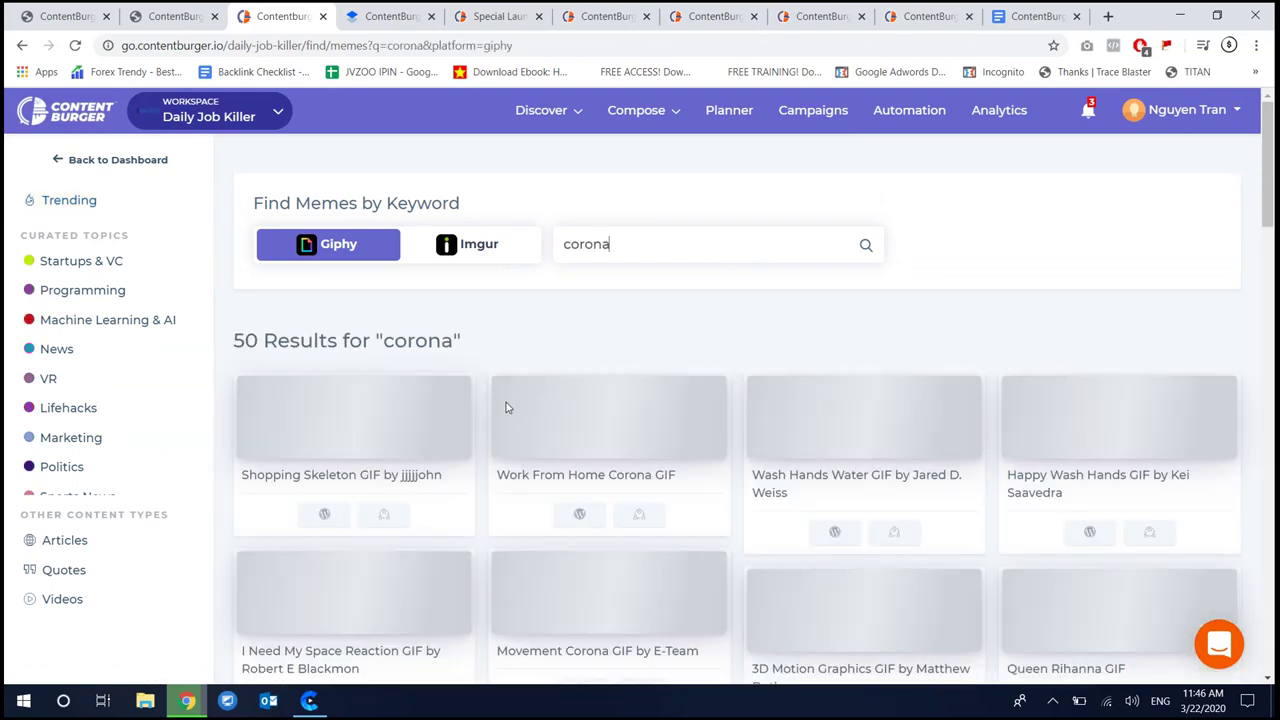
# Examine the meme search results and the list of curated topics
pyautogui.scroll(-2, 488, 438)
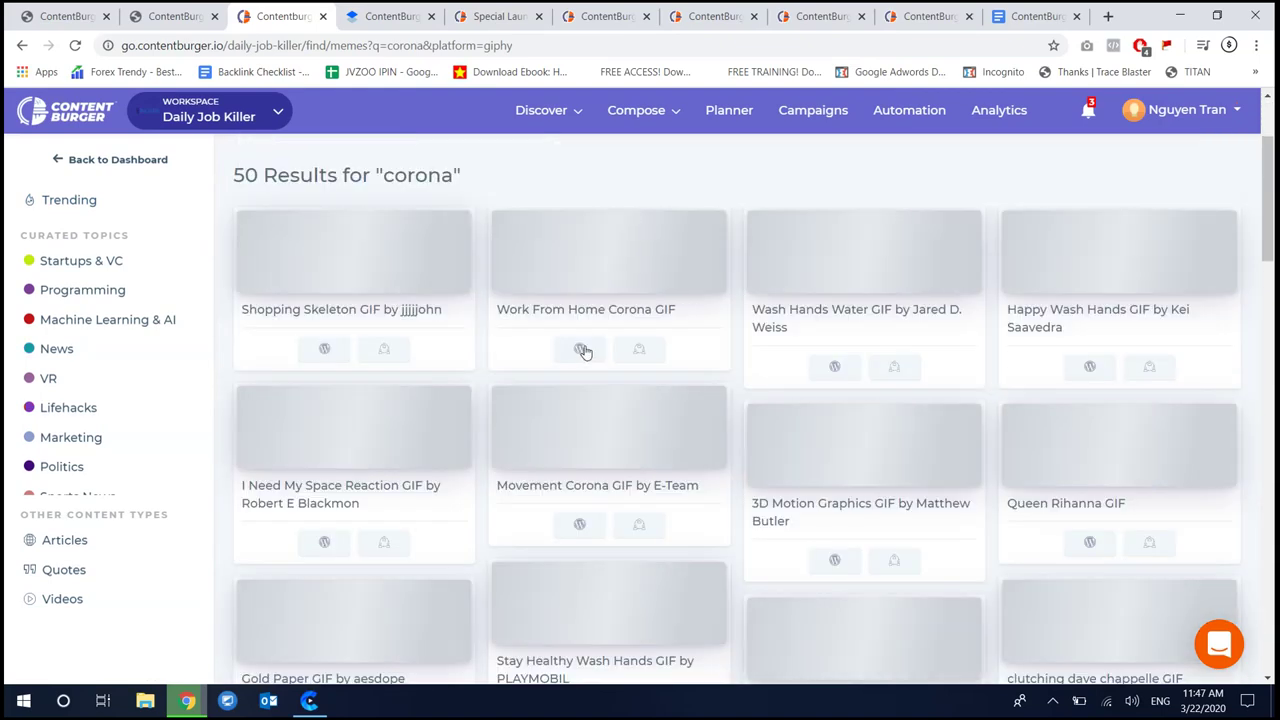
pyautogui.scroll(2, 654, 361)
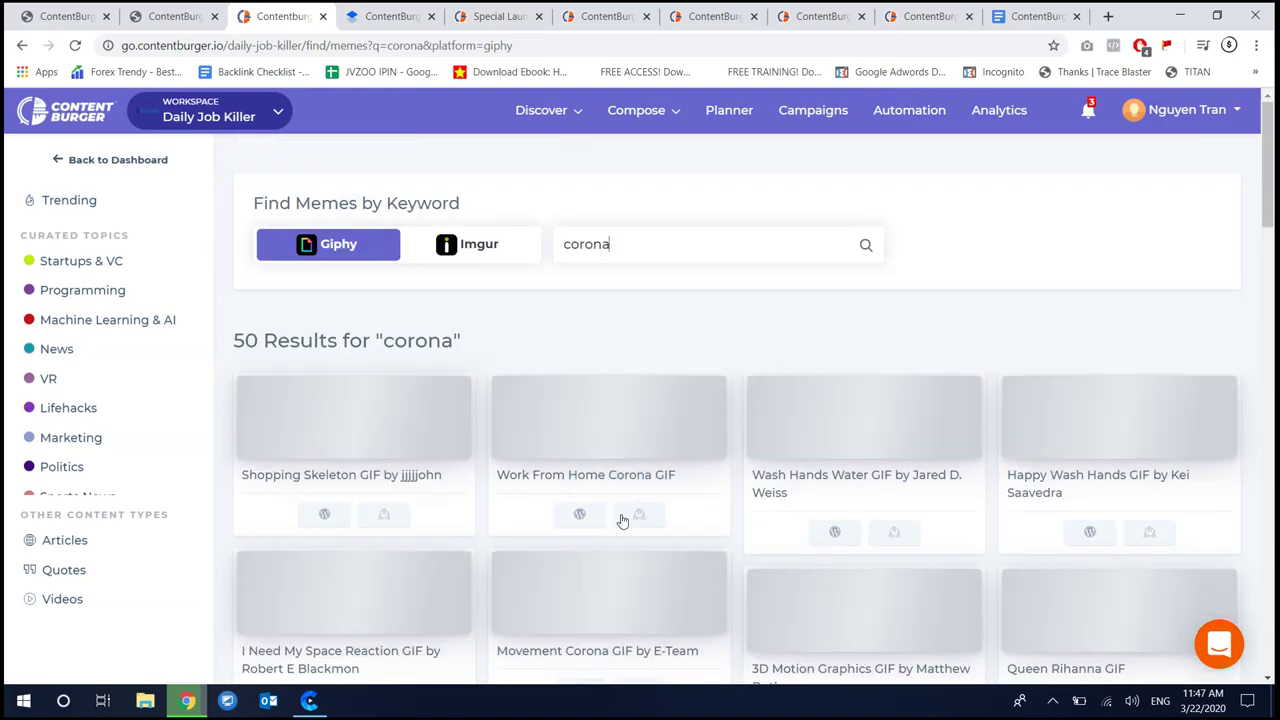
pyautogui.scroll(-8, 657, 520)
pyautogui.scroll(-12, 681, 516)
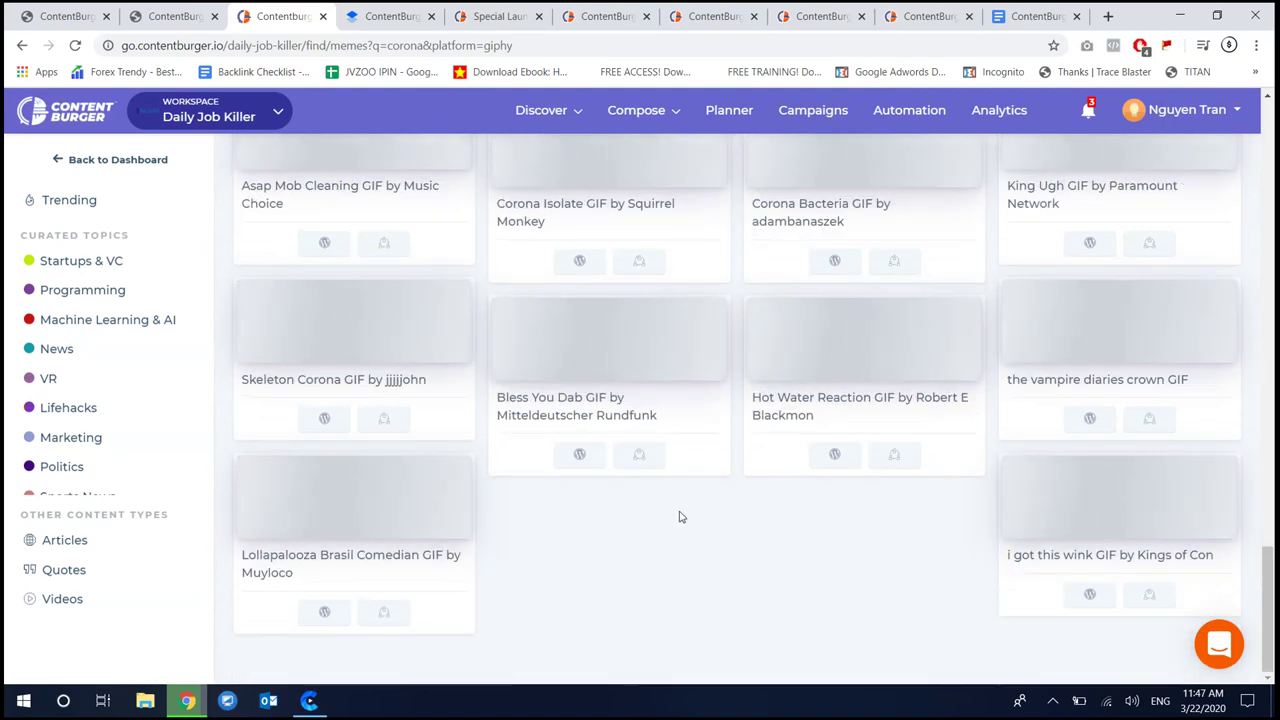
pyautogui.scroll(8, 686, 511)
pyautogui.scroll(10, 694, 507)
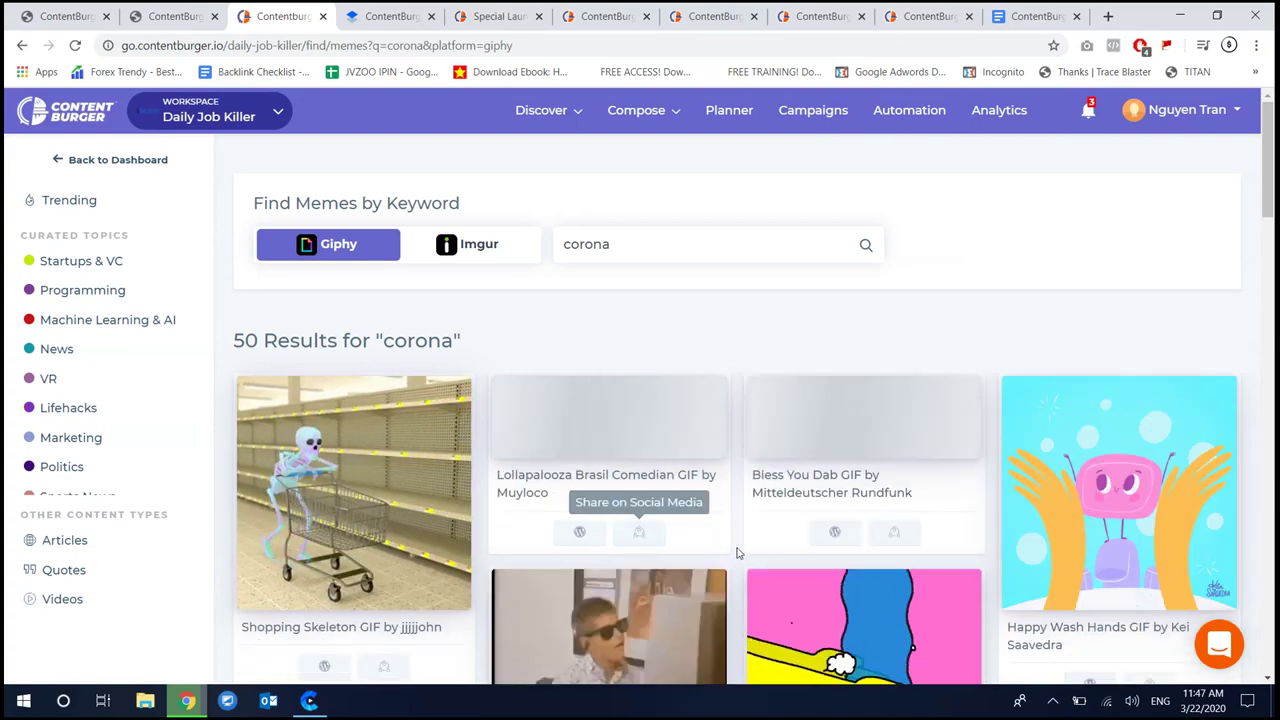
pyautogui.scroll(-2, 700, 535)
pyautogui.scroll(3, 730, 538)
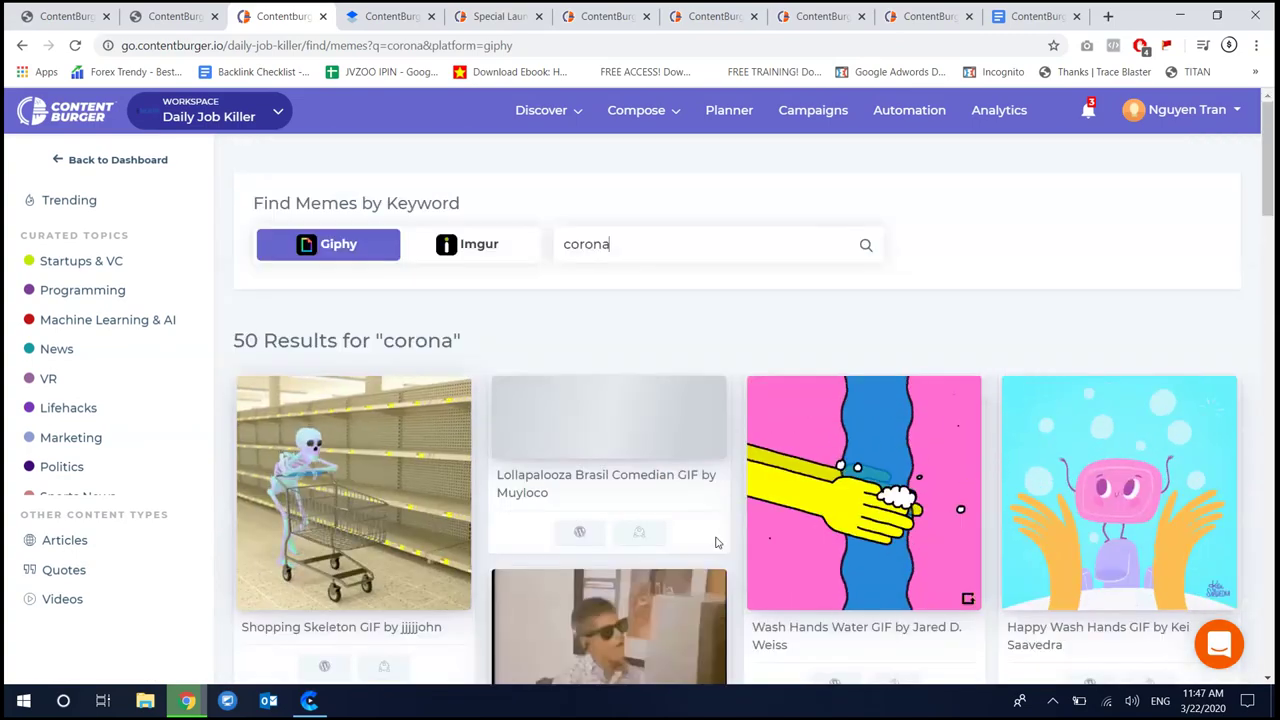
pyautogui.scroll(-5, 150, 380)
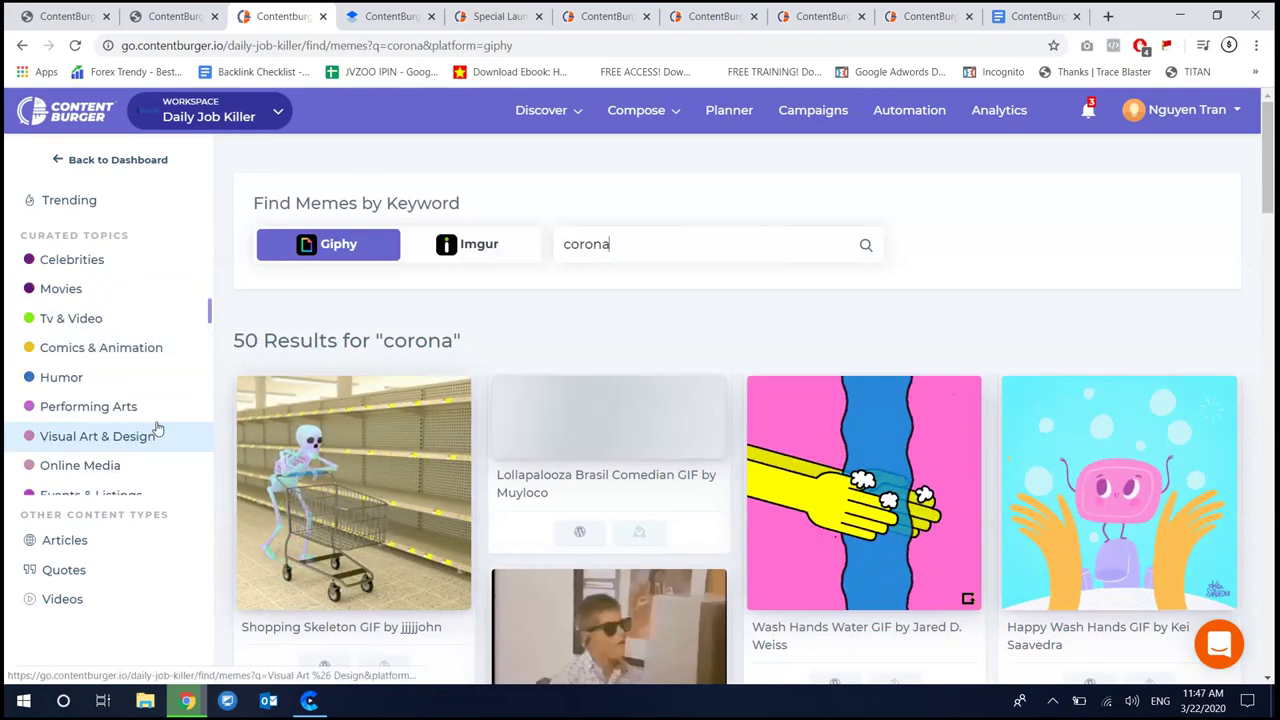
pyautogui.scroll(5, 191, 420)
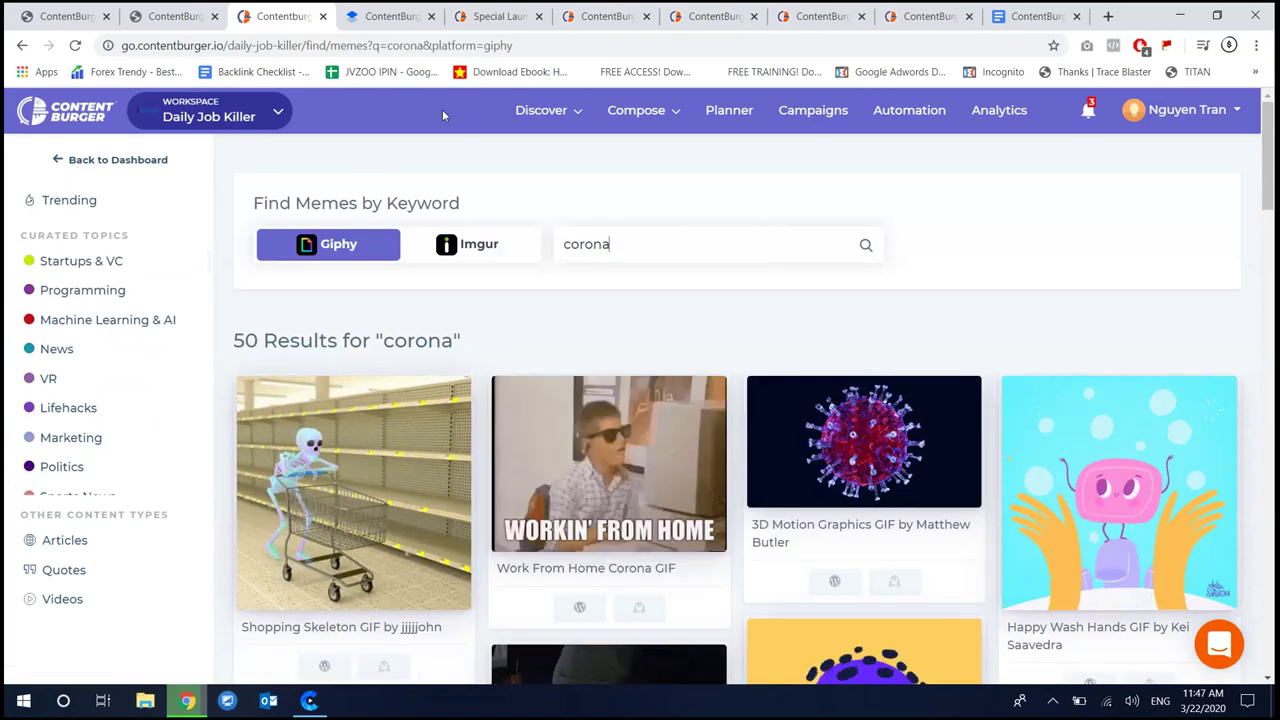
# Reopen the Daily Job Killer workspace dashboard and load the automation and planner pages in separate browser tabs
pyautogui.click(68, 112)
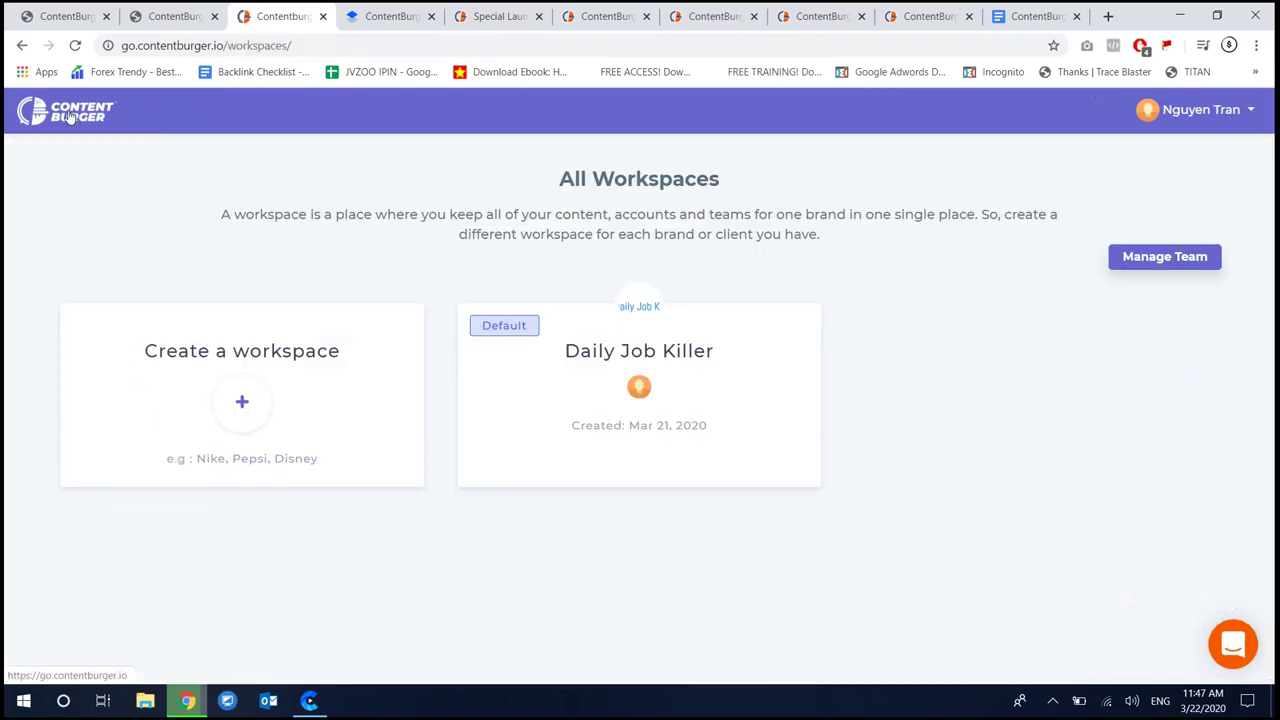
pyautogui.click(725, 374)
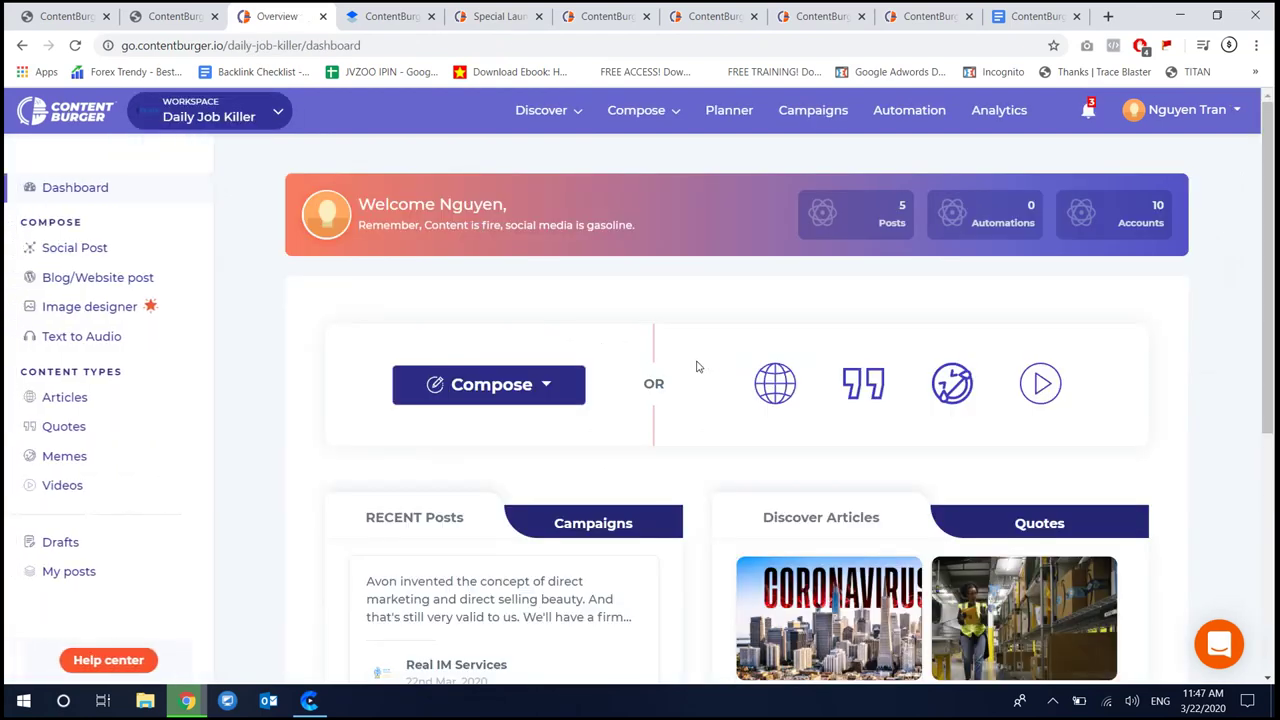
pyautogui.rightClick(903, 113)
pyautogui.click(916, 121)
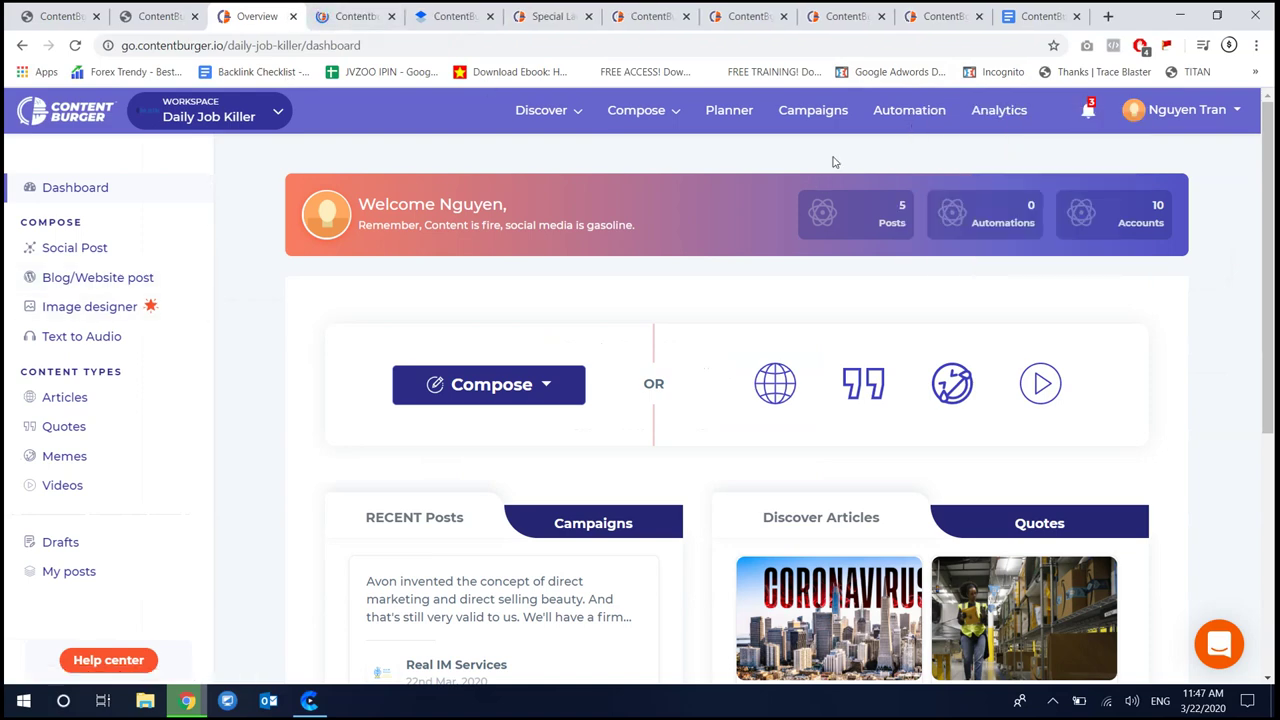
pyautogui.rightClick(749, 116)
pyautogui.click(775, 122)
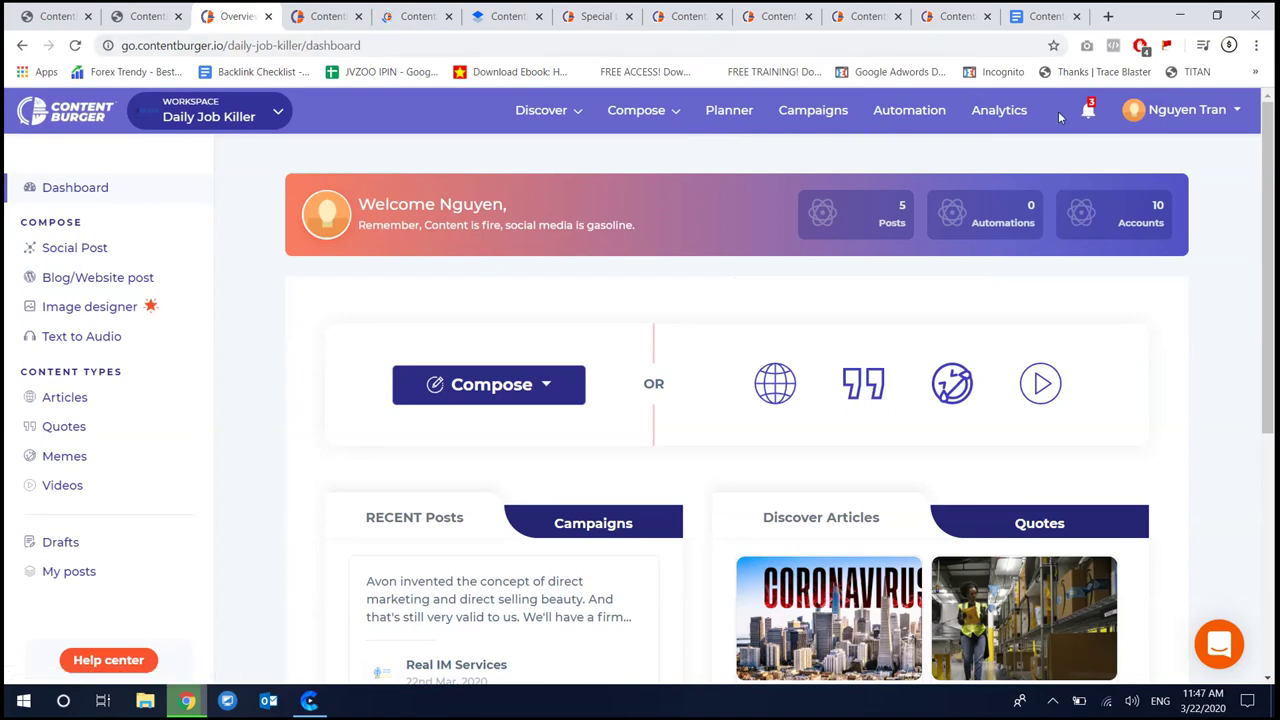
# Check the notifications about recent posts and close the list
pyautogui.click(1089, 115)
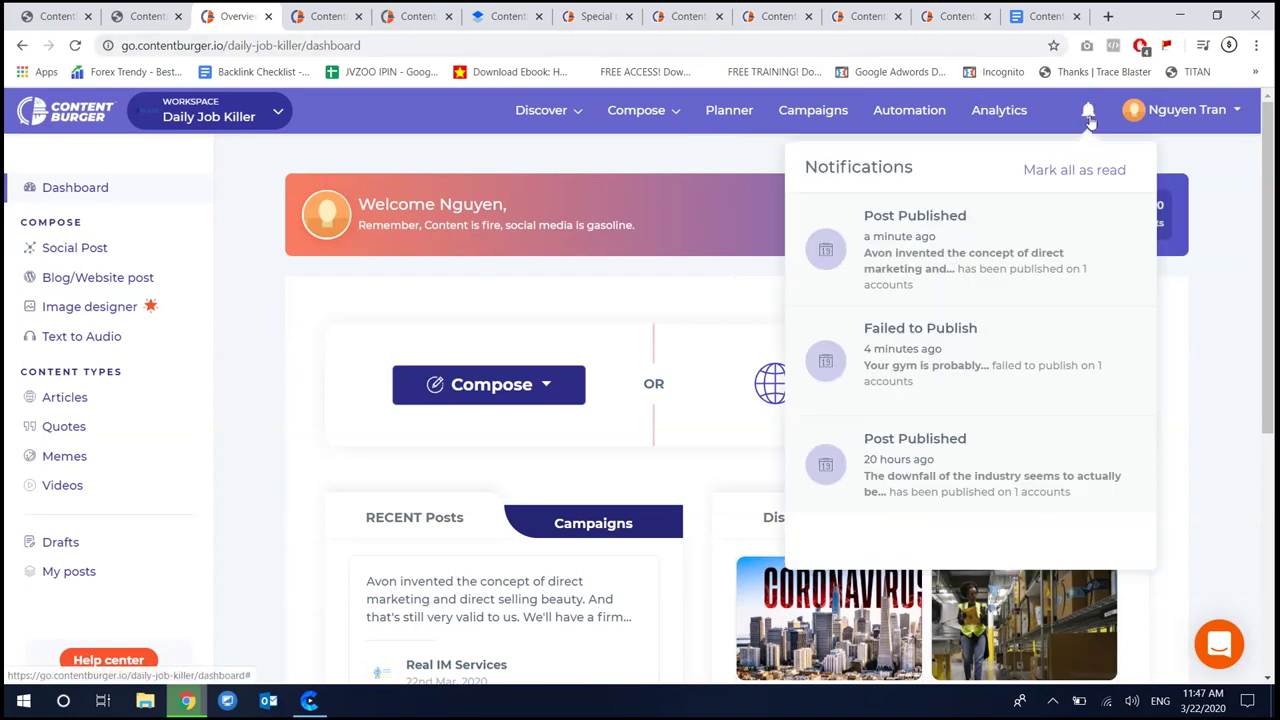
pyautogui.click(1088, 112)
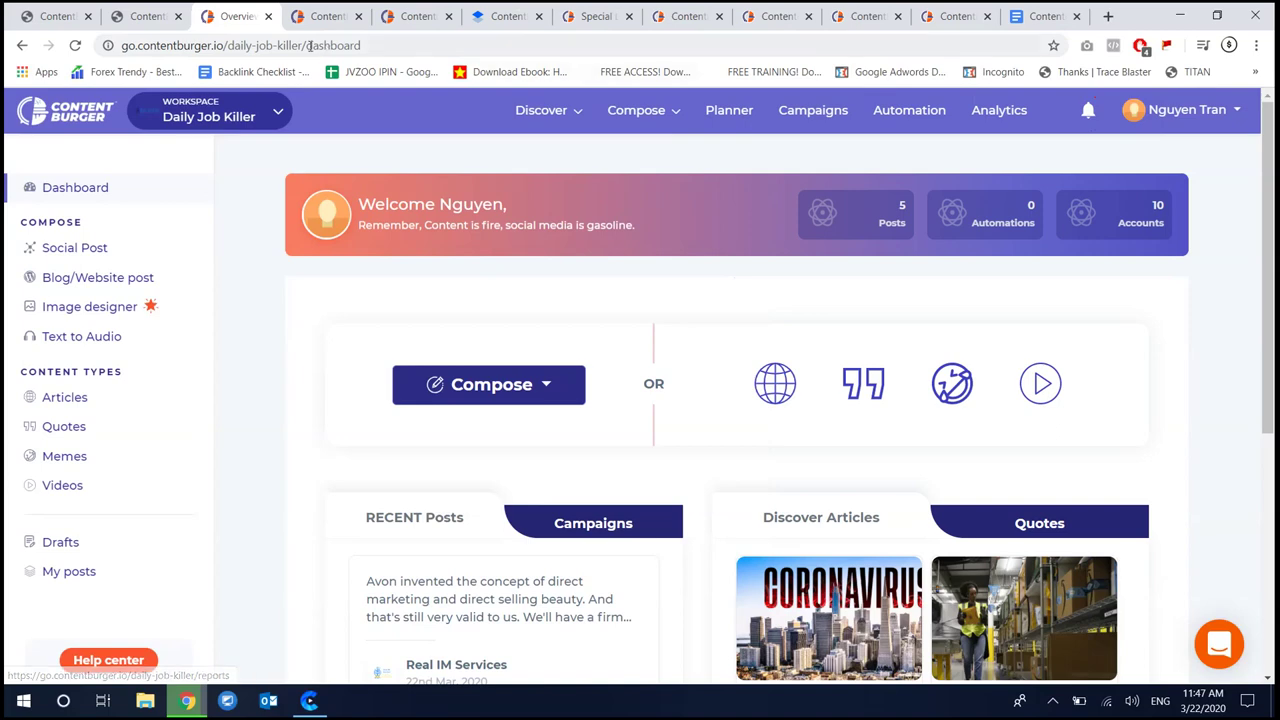
# Review the available automation types and switch to the planner calendar
pyautogui.click(327, 16)
pyautogui.scroll(-2, 330, 250)
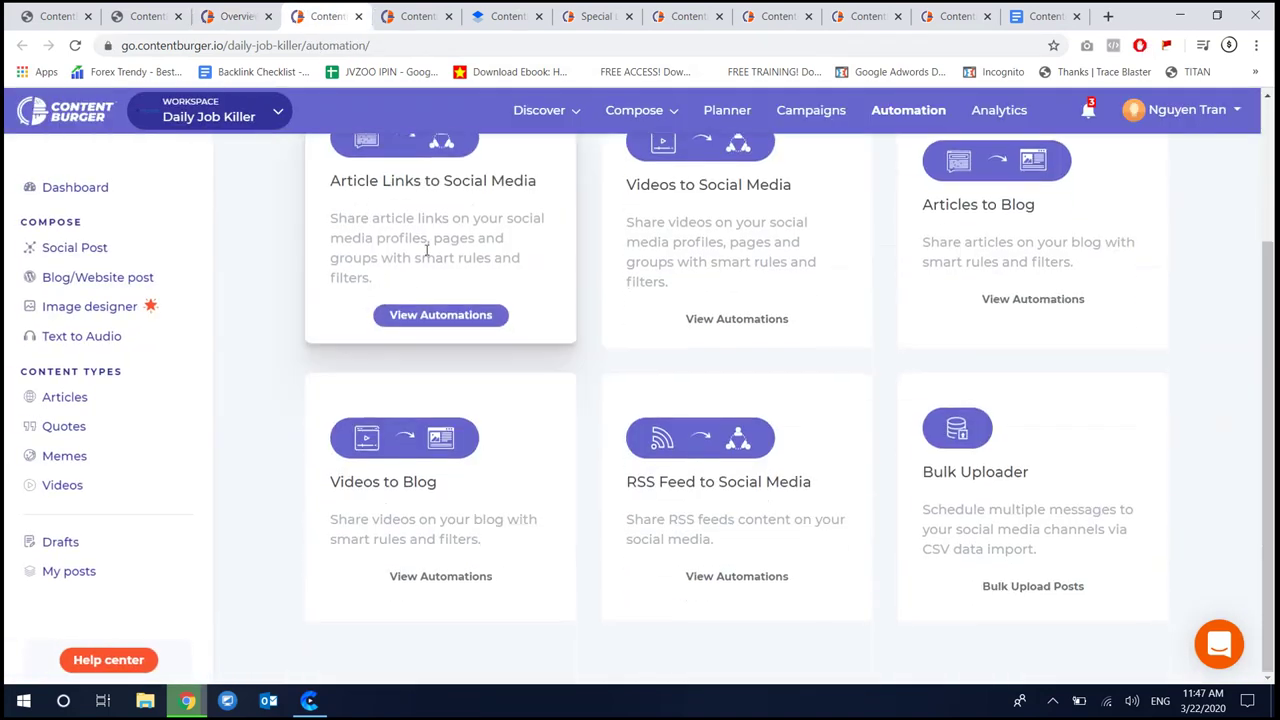
pyautogui.click(415, 16)
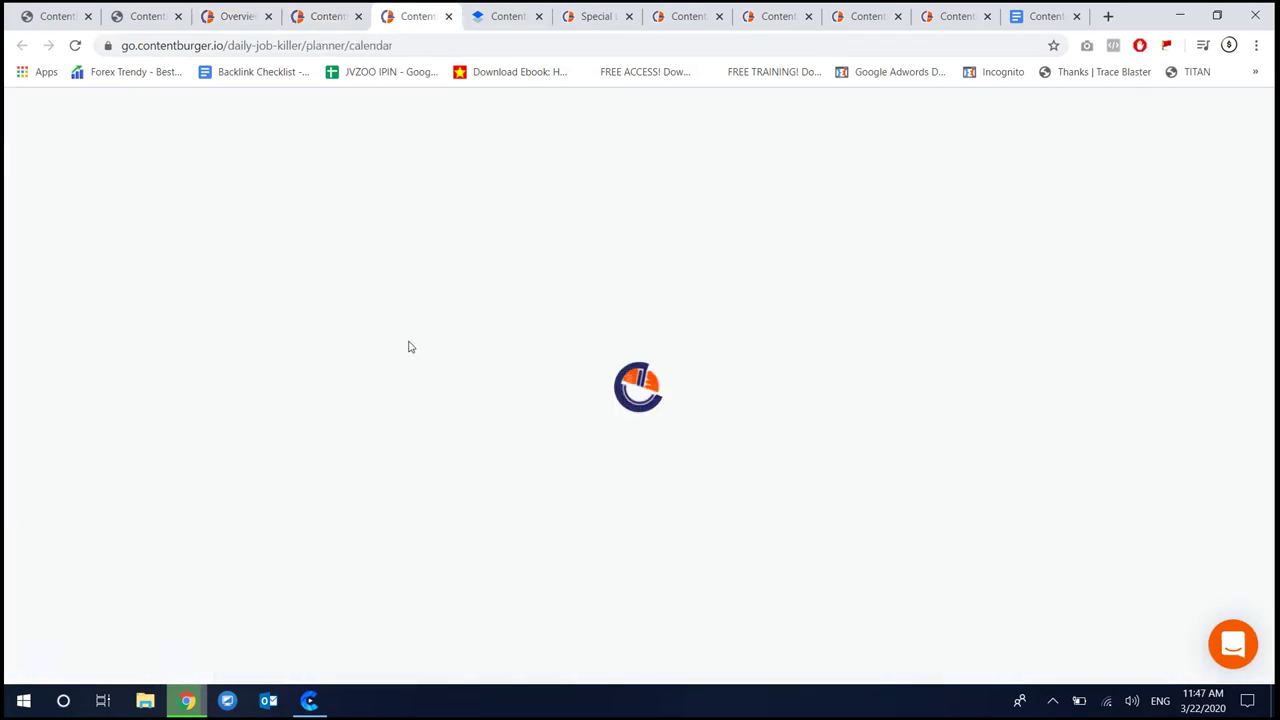
# Start a social post scheduled for 24 March 2020 from the planner calendar
pyautogui.scroll(-7, 270, 420)
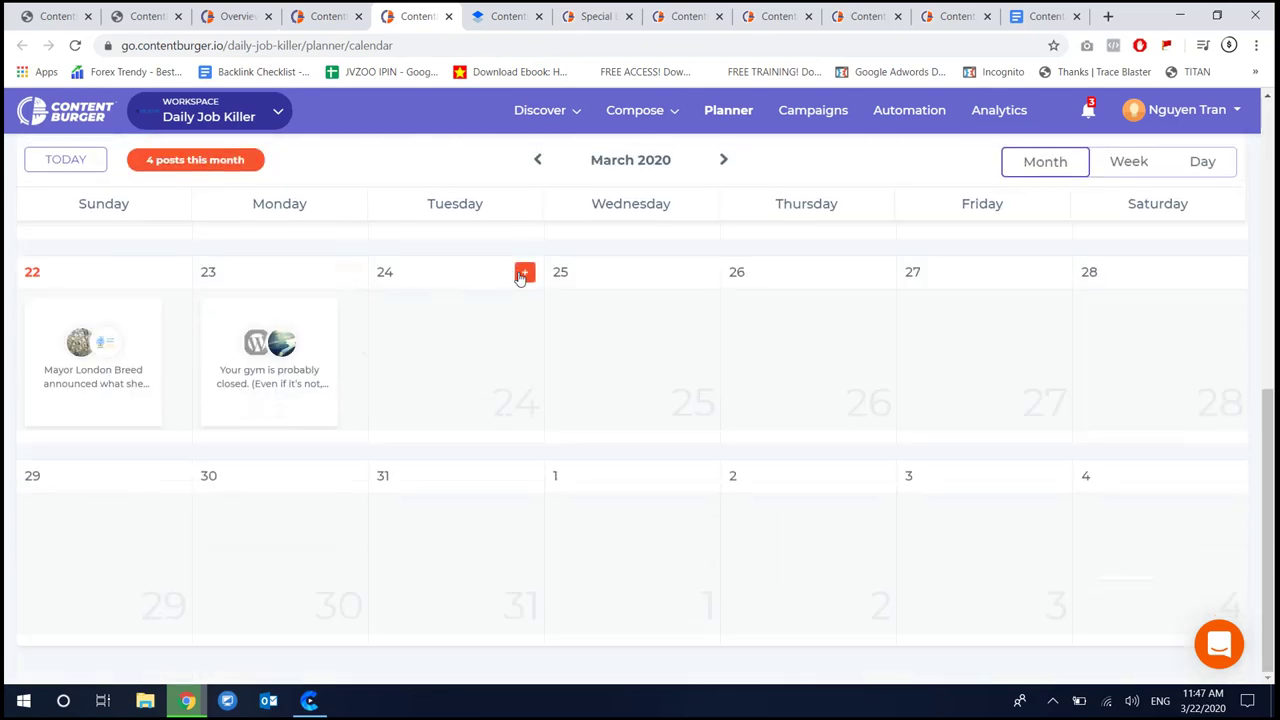
pyautogui.click(523, 274)
pyautogui.click(499, 323)
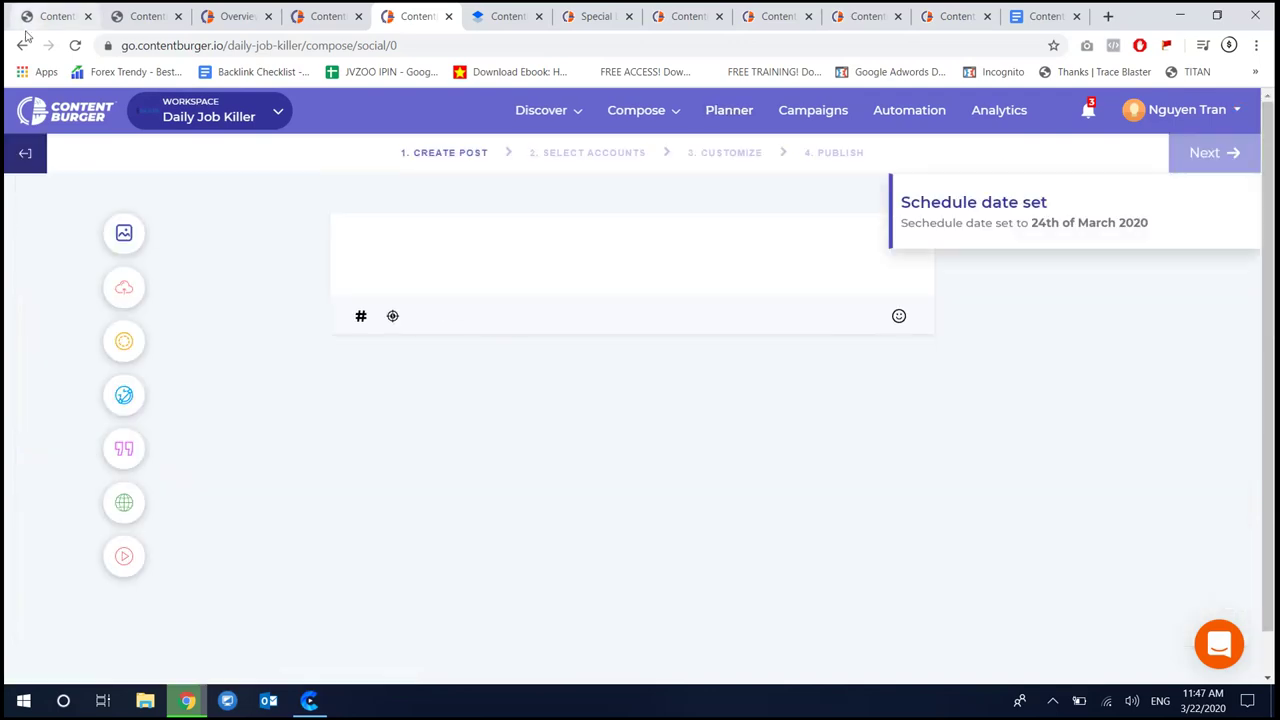
# Return to the planner calendar and check the post types offered for 24 and 25 March
pyautogui.click(318, 12)
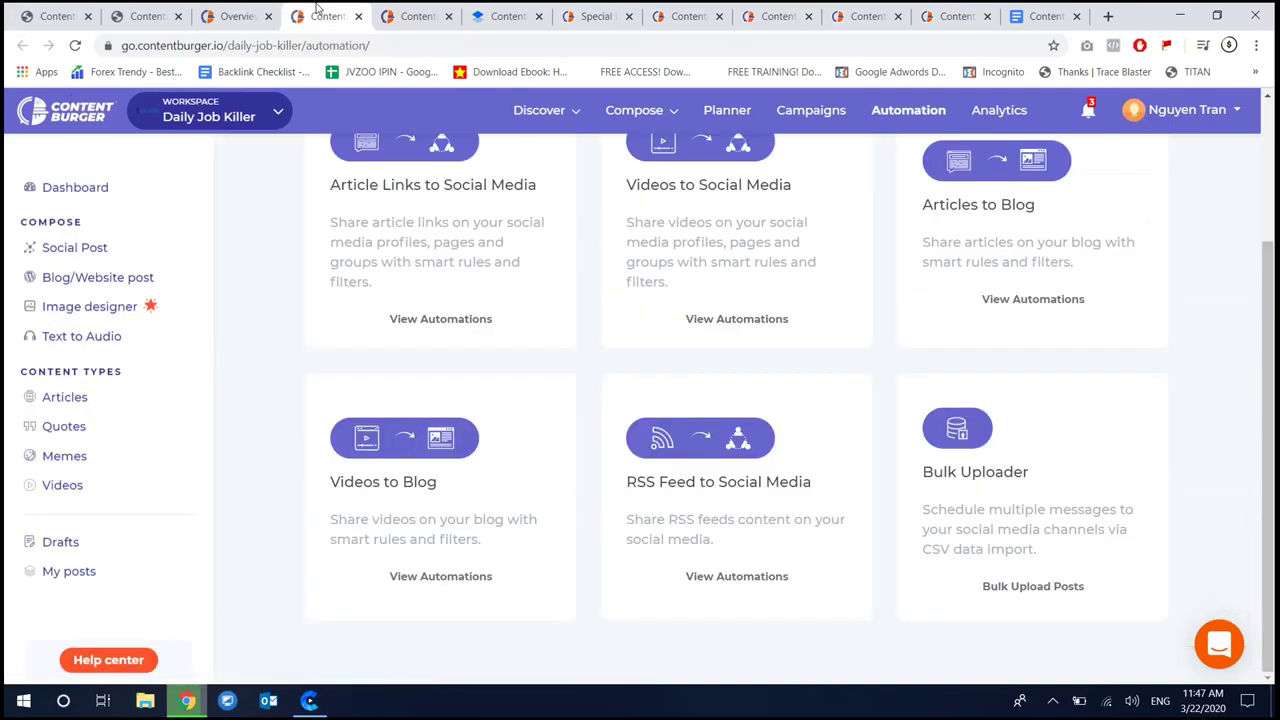
pyautogui.scroll(3, 458, 358)
pyautogui.hotkey('ctrl', 'Tab')
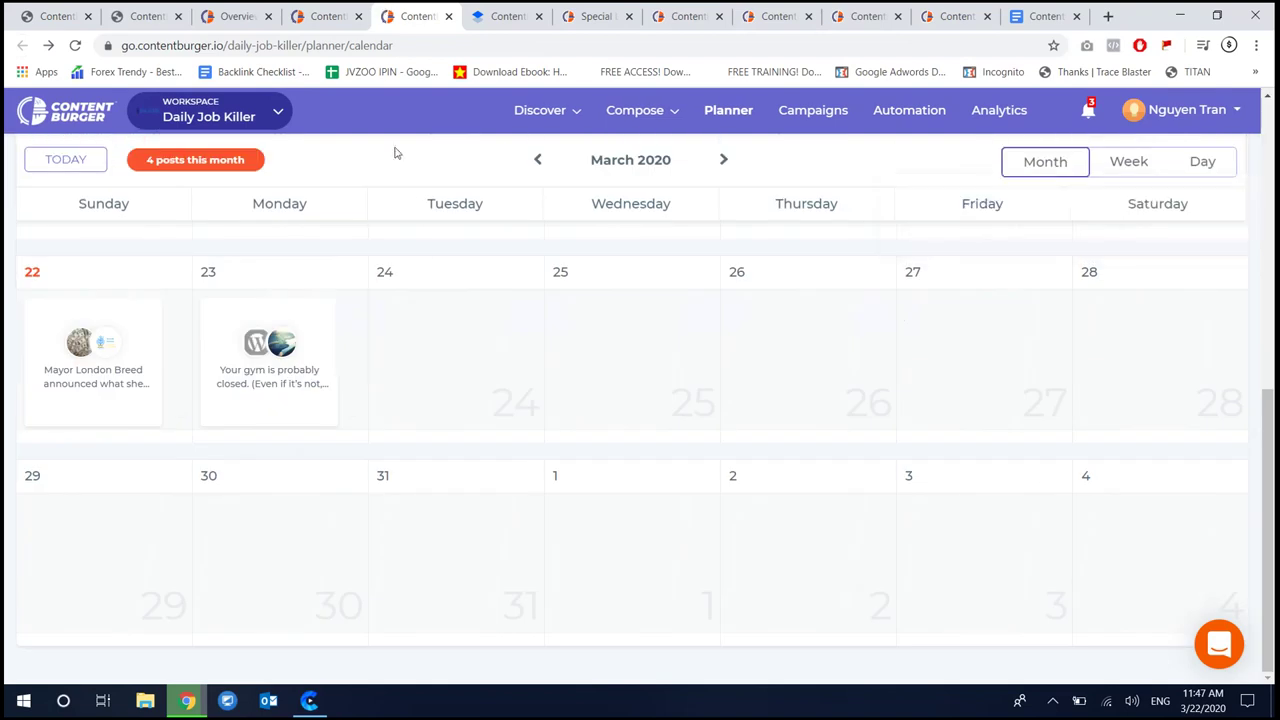
pyautogui.click(524, 272)
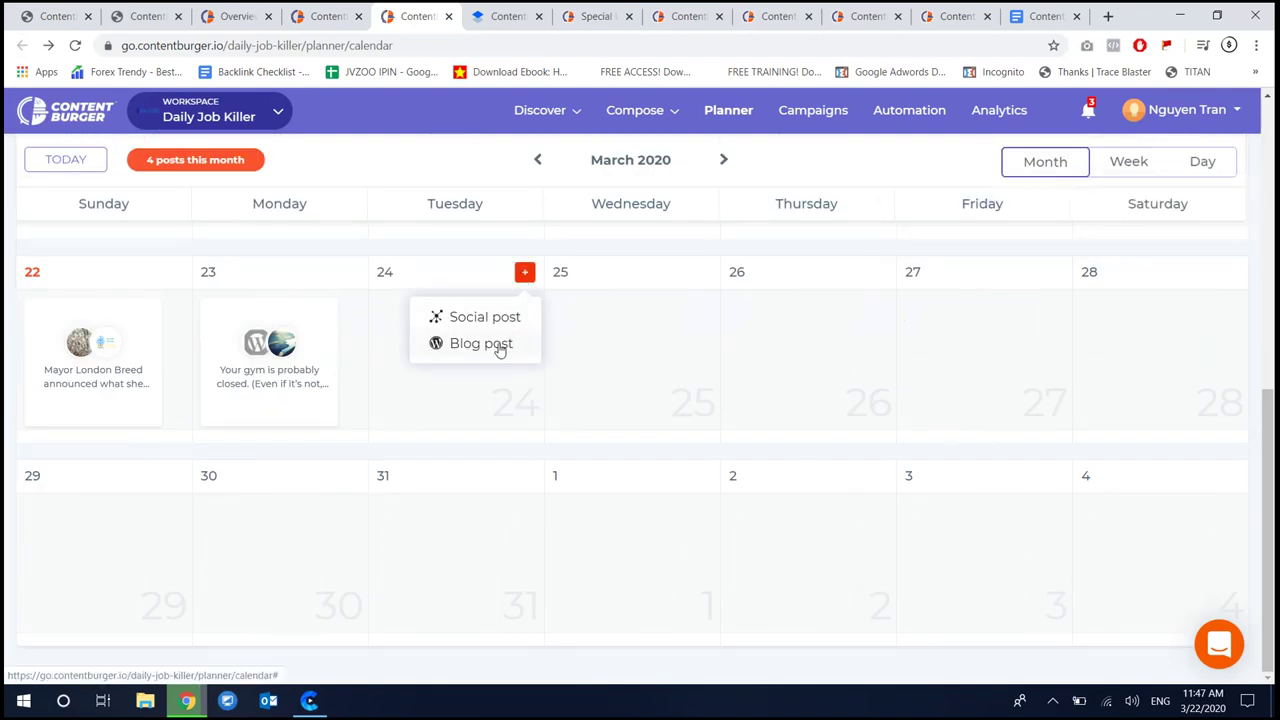
pyautogui.click(701, 272)
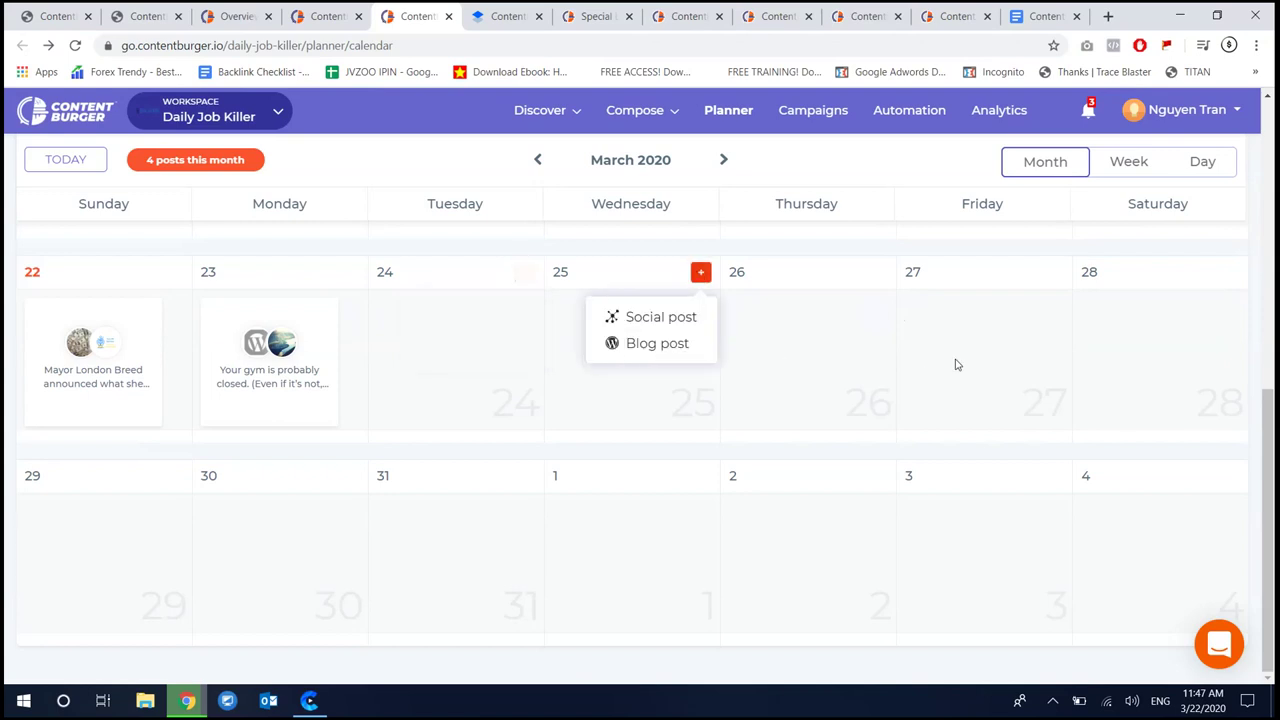
# Switch the planner through the week view to the day view and examine the hourly schedule for March 22nd 2020
pyautogui.scroll(7, 941, 374)
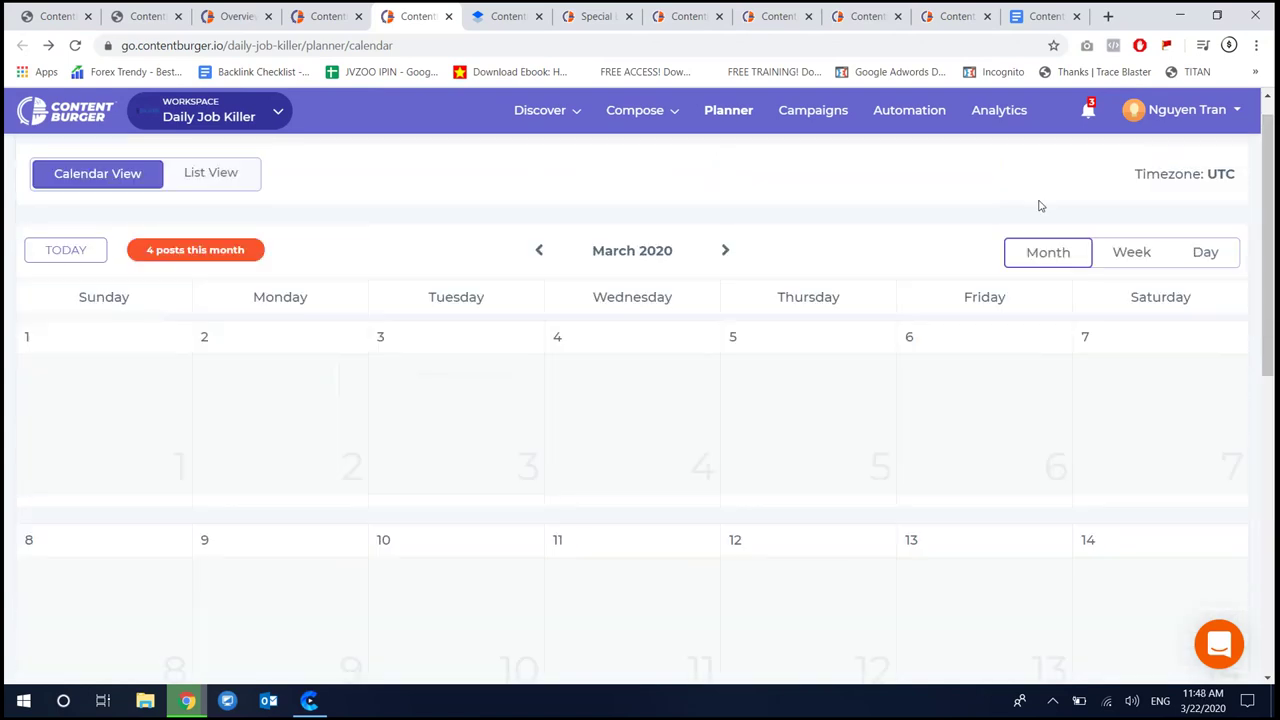
pyautogui.click(1133, 252)
pyautogui.click(1205, 280)
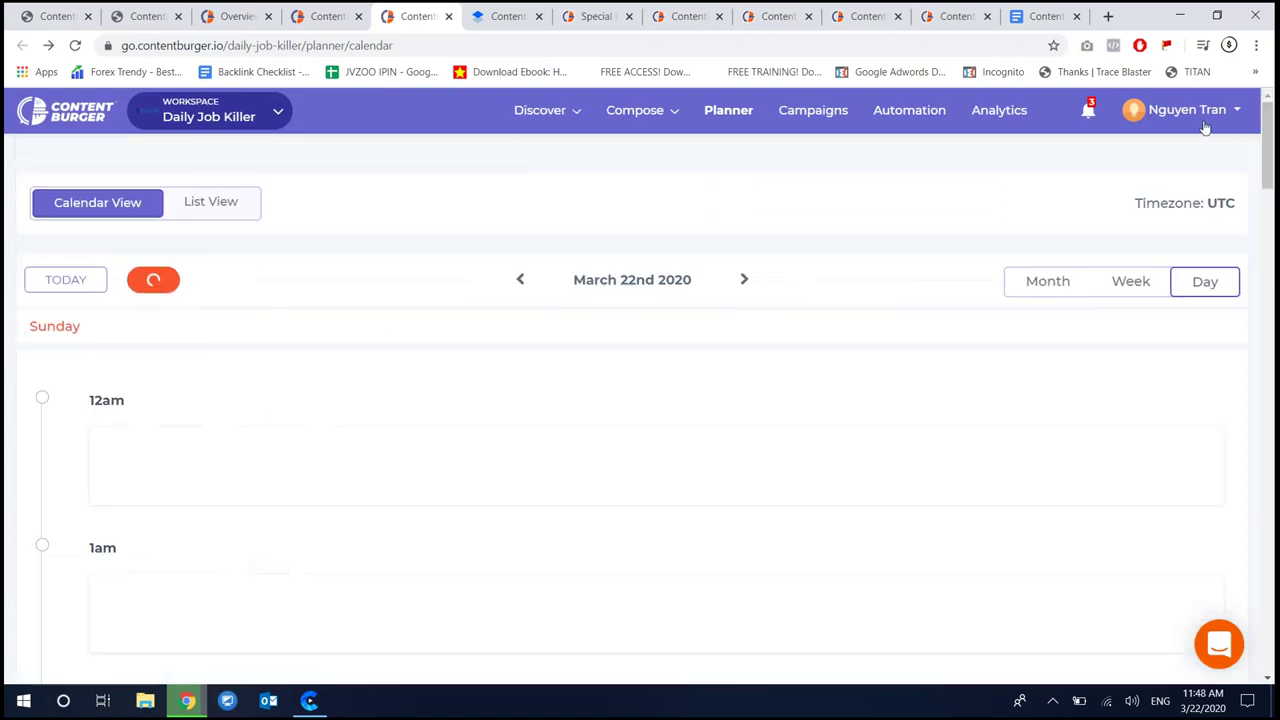
pyautogui.click(1205, 112)
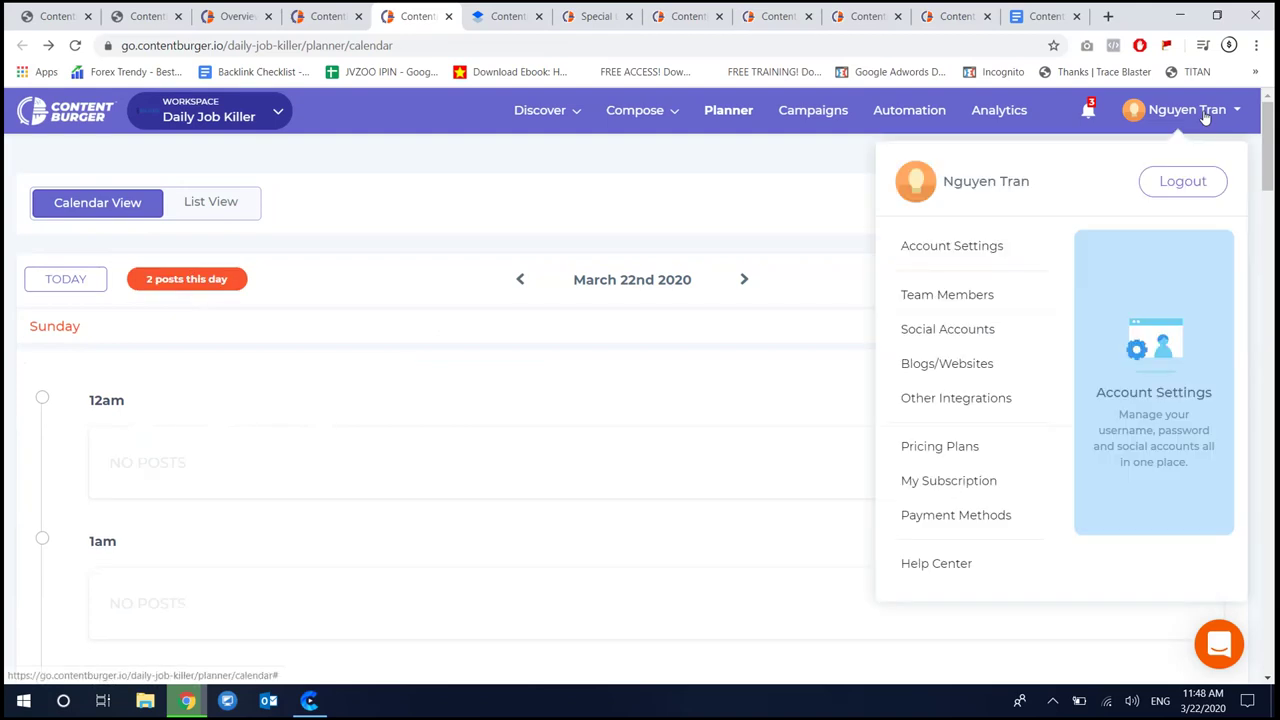
pyautogui.scroll(-5, 414, 317)
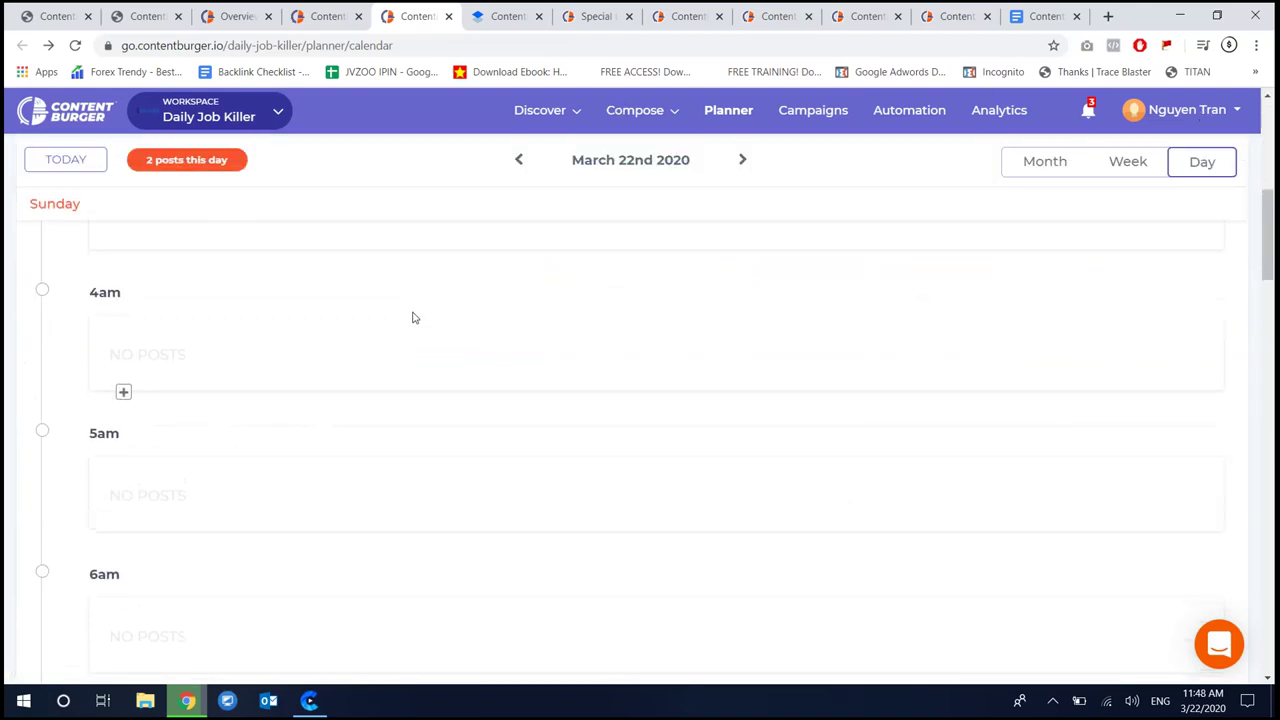
pyautogui.scroll(5, 420, 314)
pyautogui.scroll(-18, 416, 318)
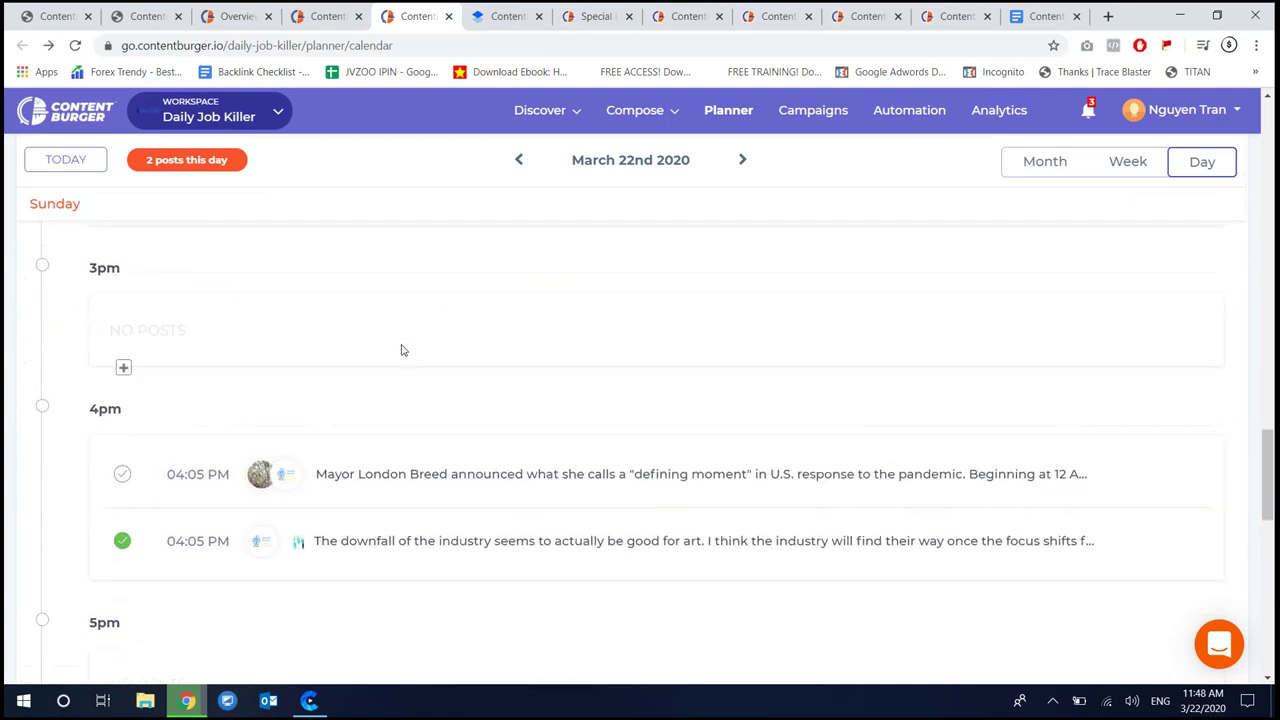
pyautogui.scroll(12, 409, 342)
pyautogui.scroll(-14, 409, 342)
pyautogui.scroll(18, 414, 360)
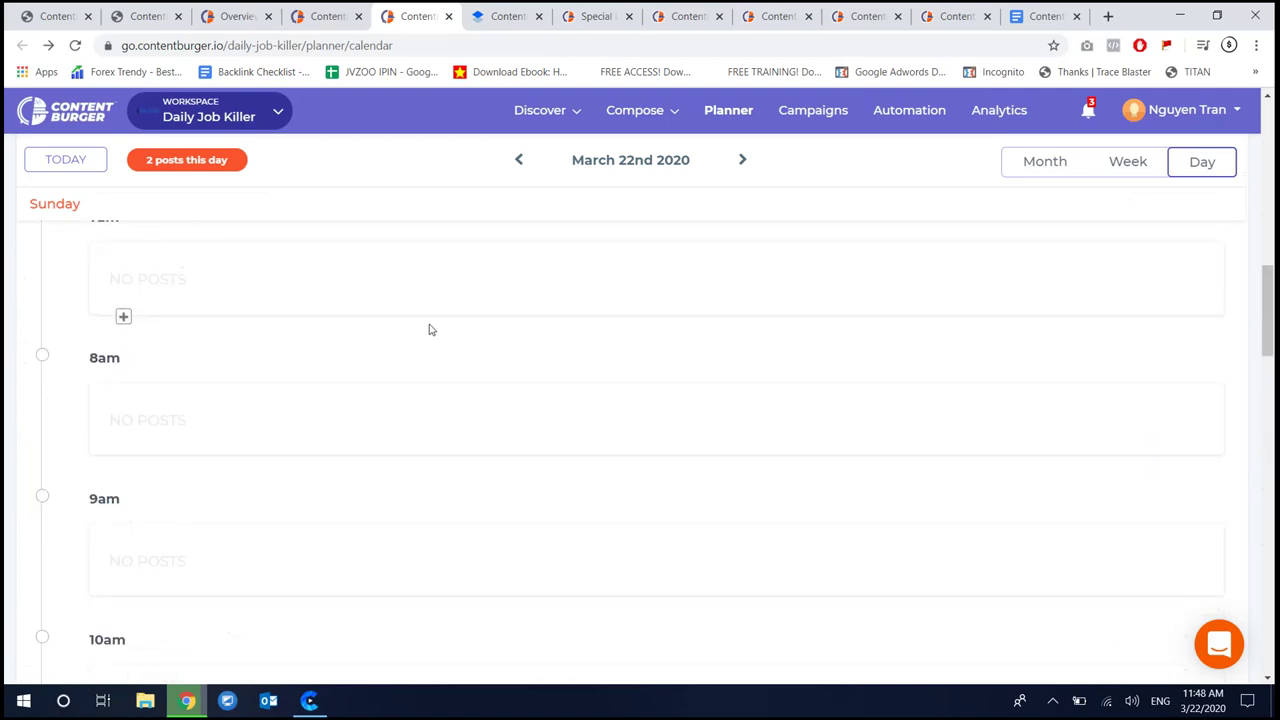
# Close the planner and load the Article Links to Social Media automations in a separate browser tab
pyautogui.click(448, 16)
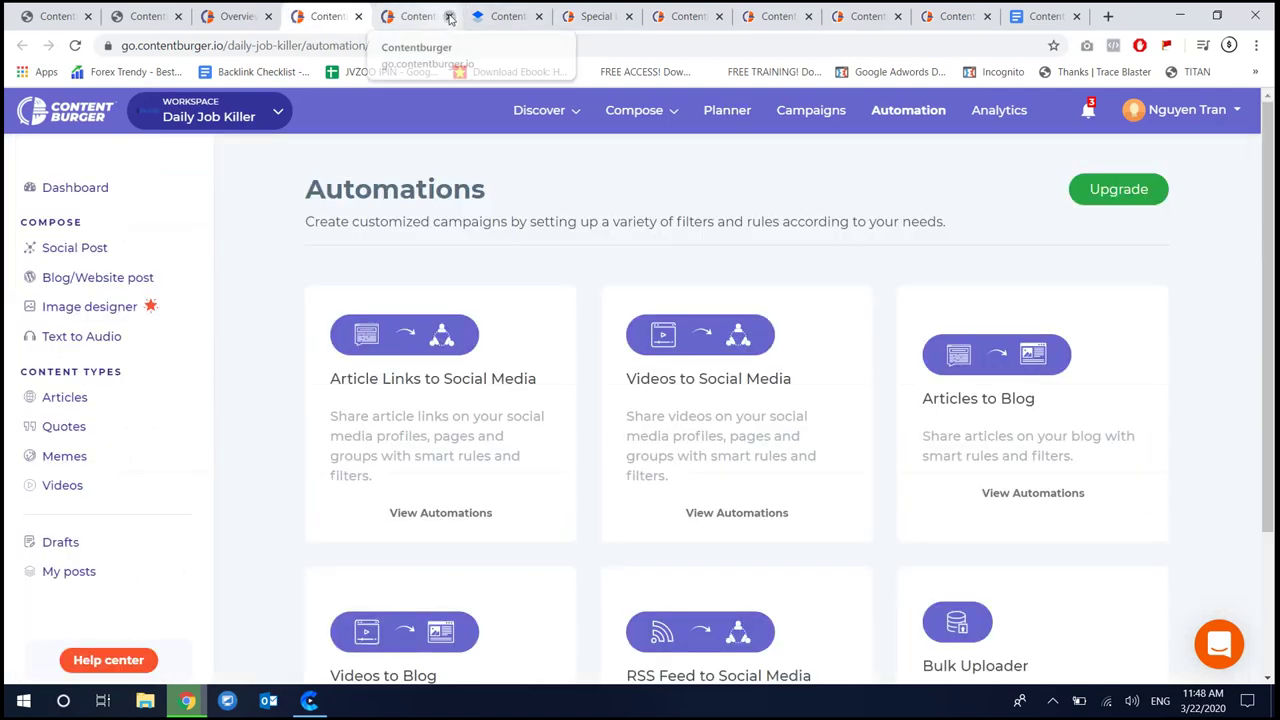
pyautogui.rightClick(500, 514)
pyautogui.click(545, 525)
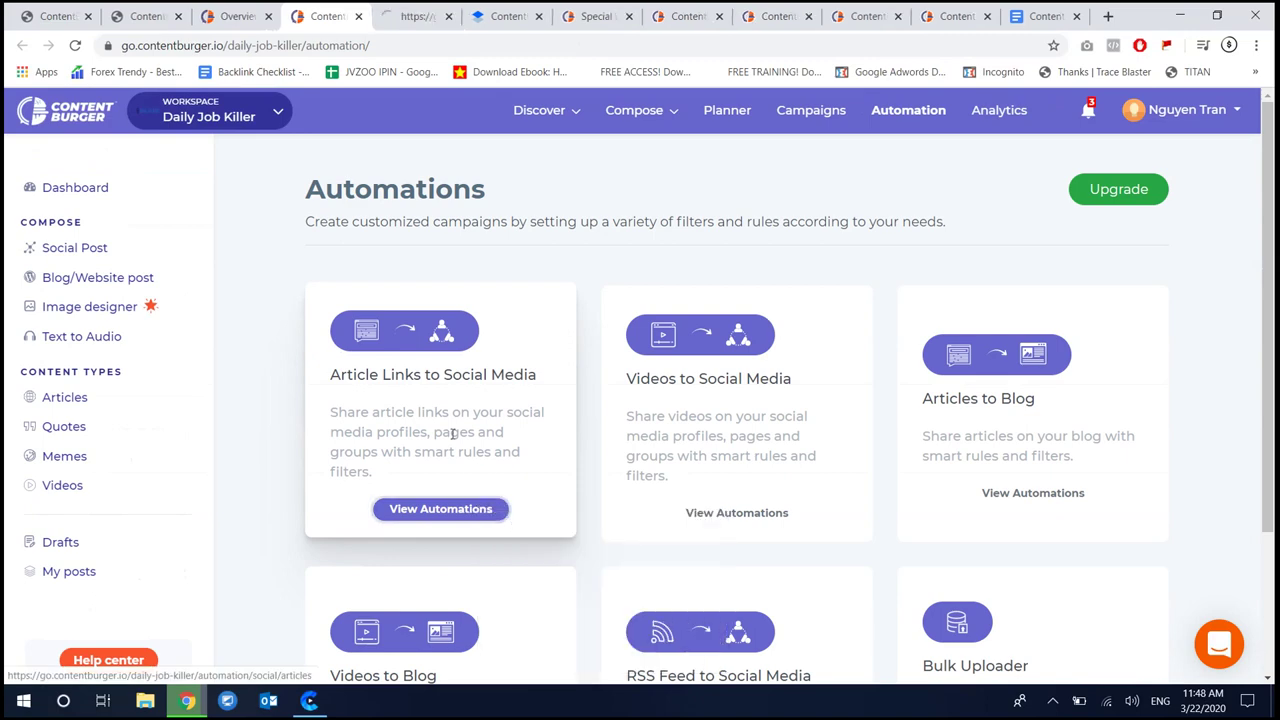
pyautogui.scroll(-2, 433, 322)
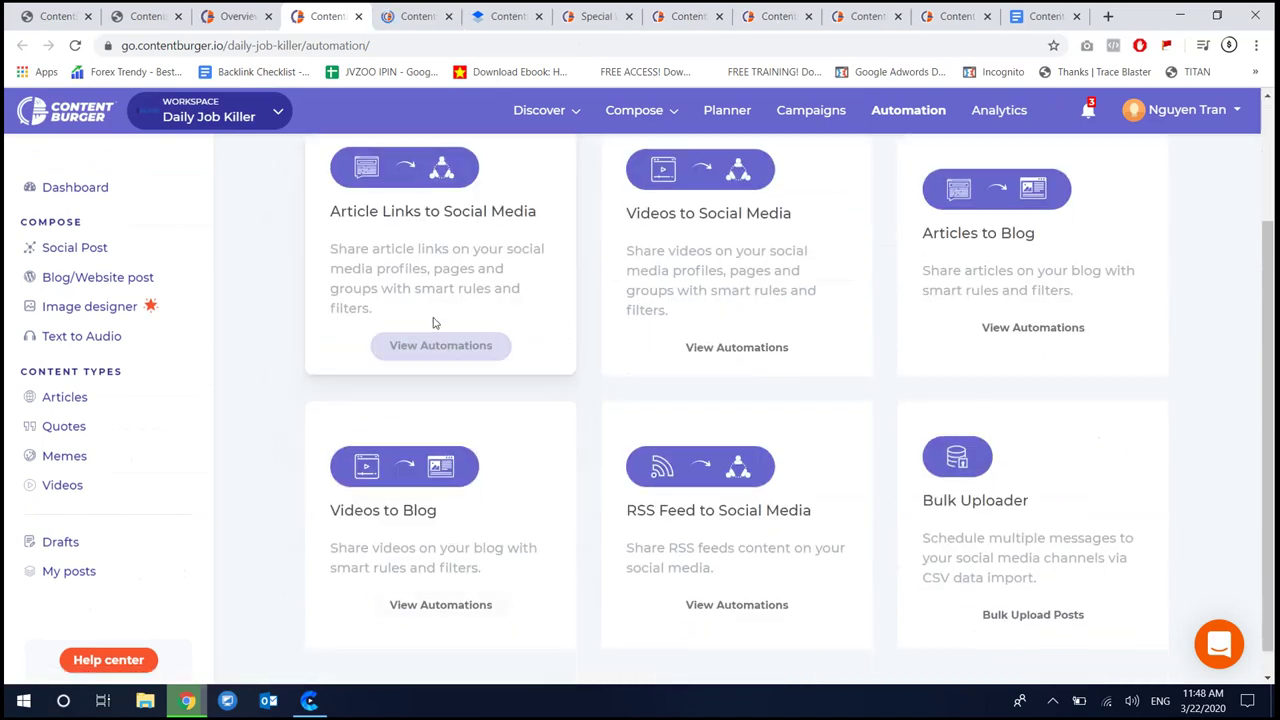
pyautogui.click(402, 12)
pyautogui.hotkey('ctrl', 'shift', 'Tab')
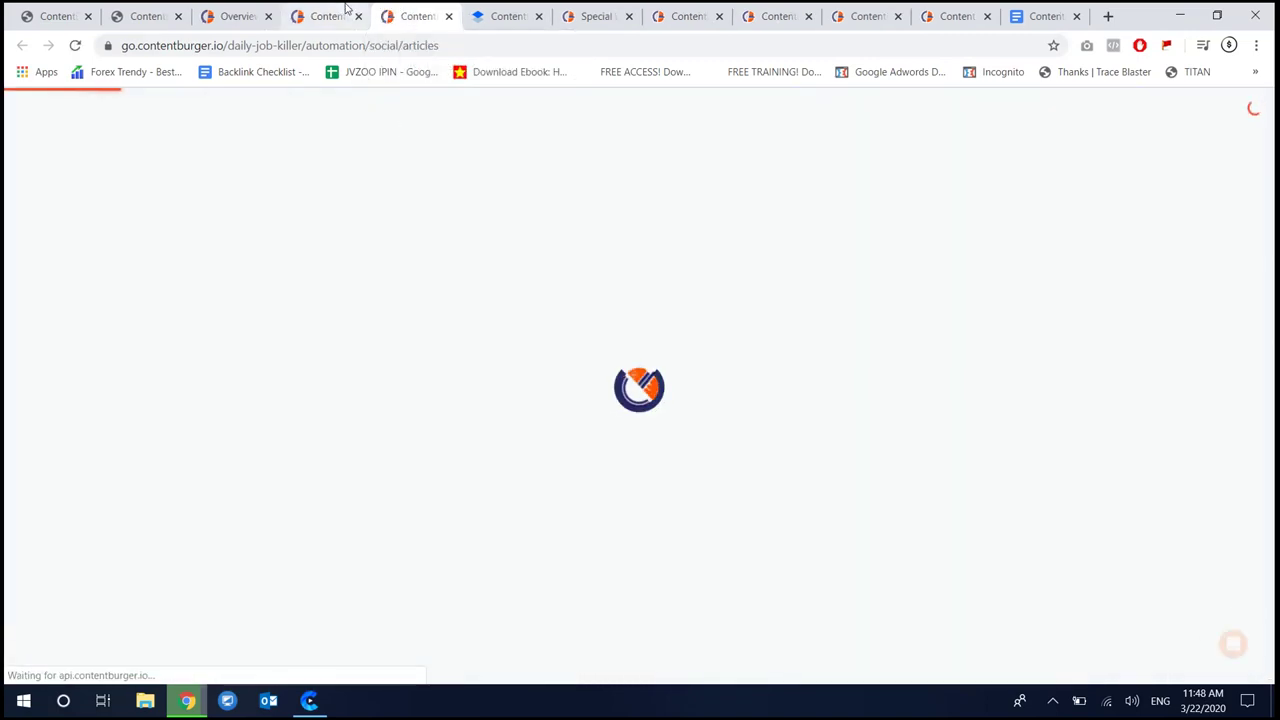
# Load the Videos to Social Media automations in another browser tab
pyautogui.rightClick(712, 346)
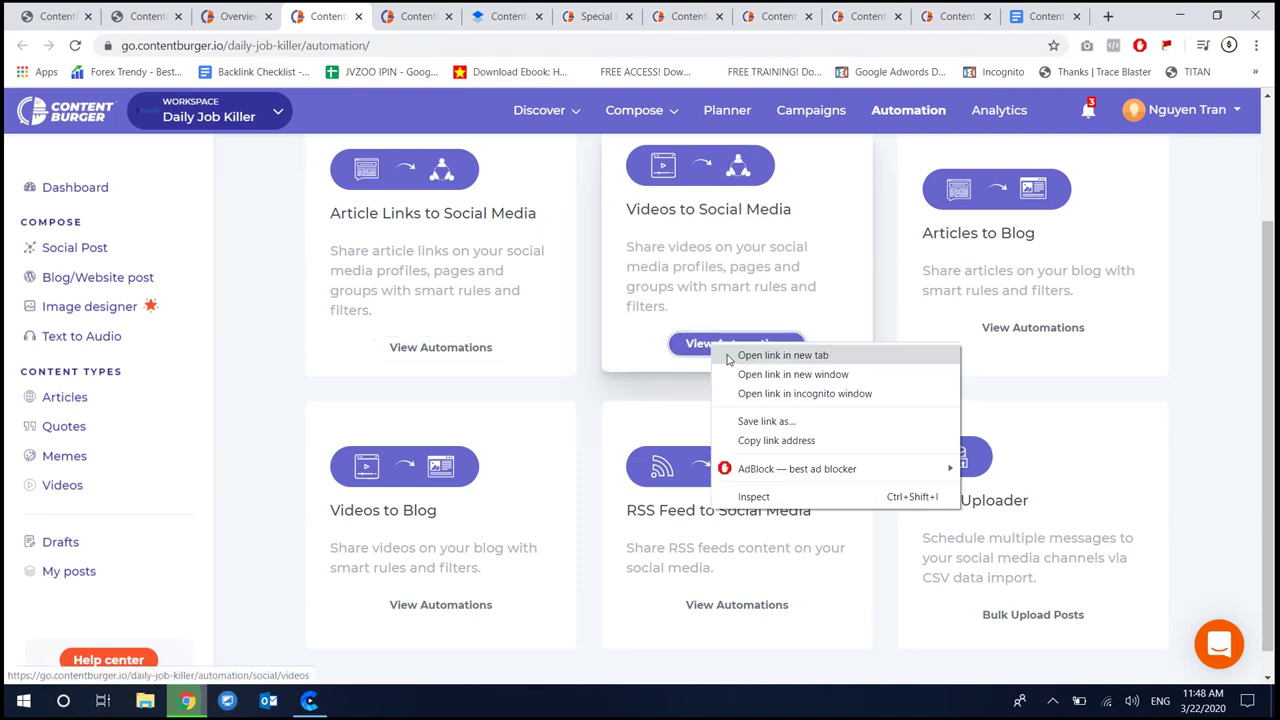
pyautogui.click(762, 354)
pyautogui.click(468, 16)
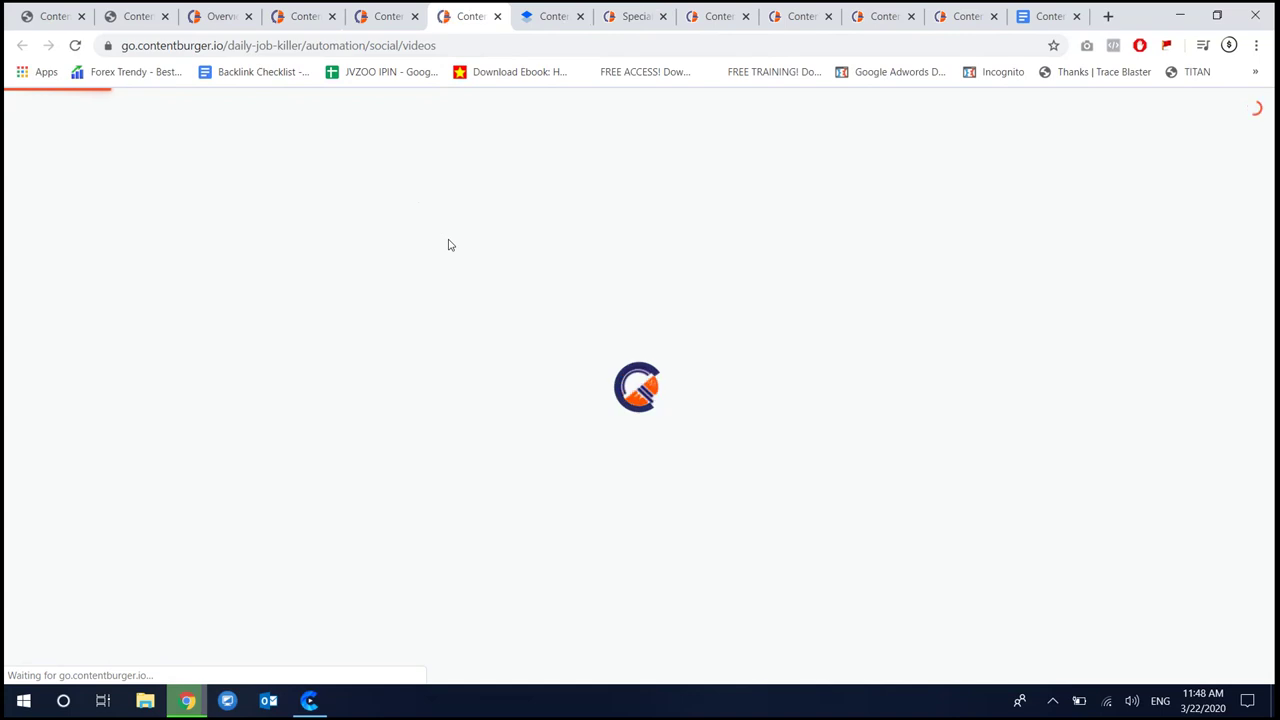
# Create an article-link automation campaign named Article for the "Success ..." Facebook page and continue to its rules and filters
pyautogui.click(386, 16)
pyautogui.click(744, 577)
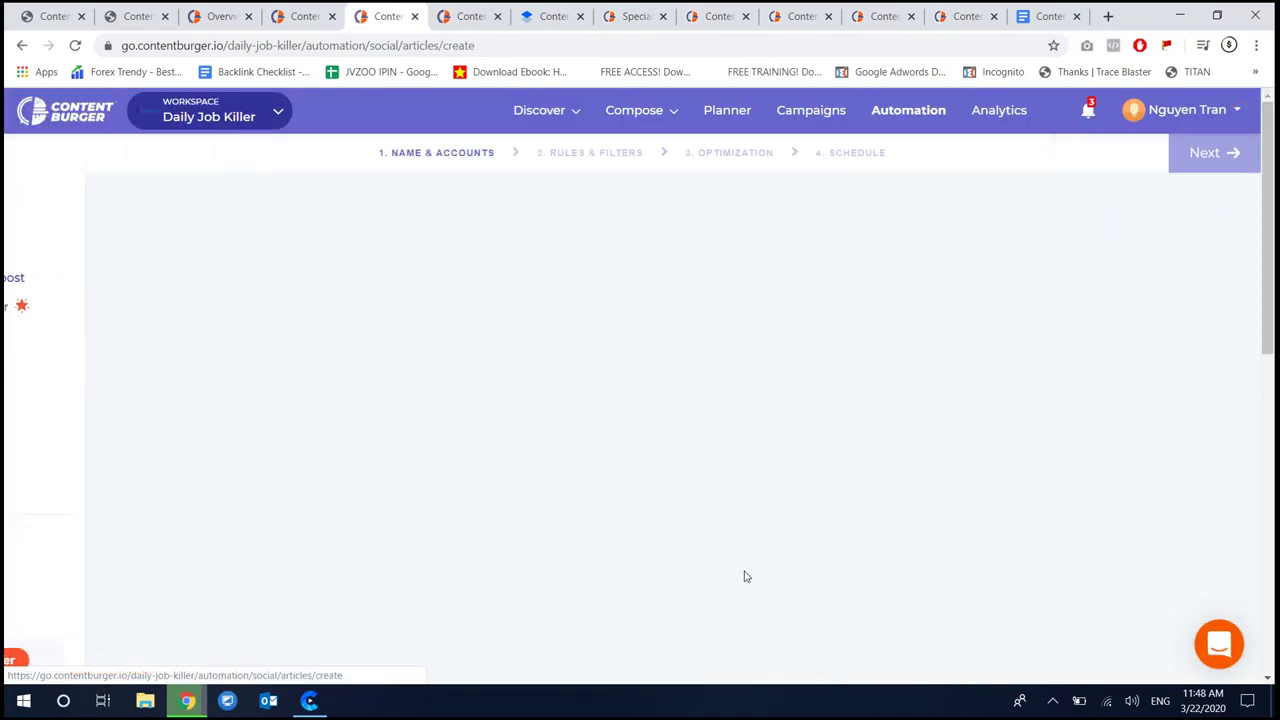
pyautogui.scroll(-2, 588, 516)
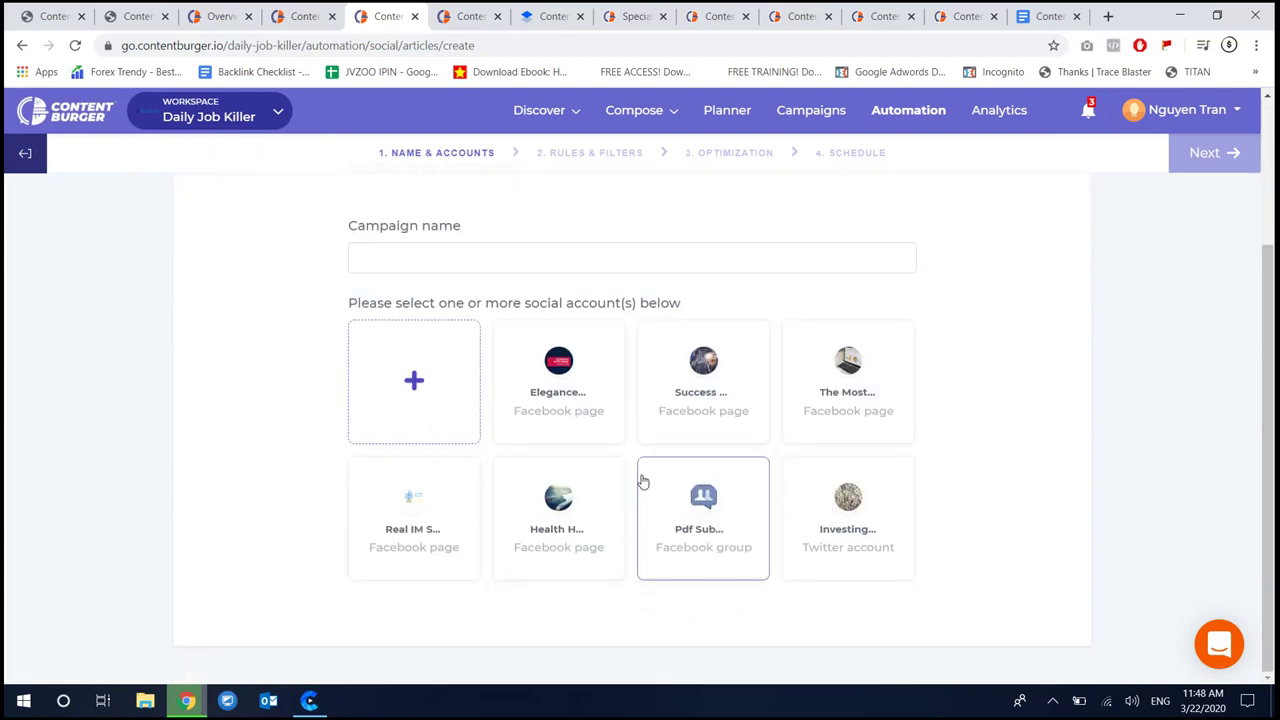
pyautogui.click(698, 400)
pyautogui.click(545, 253)
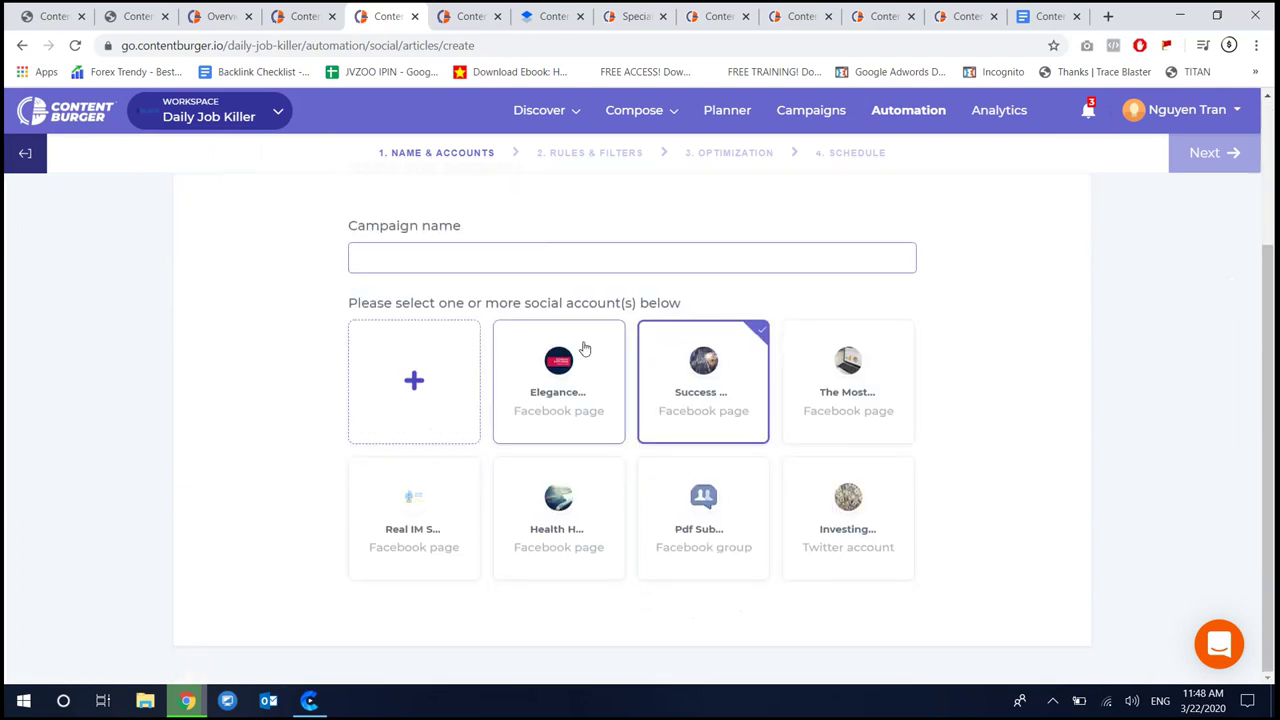
pyautogui.write('Article')
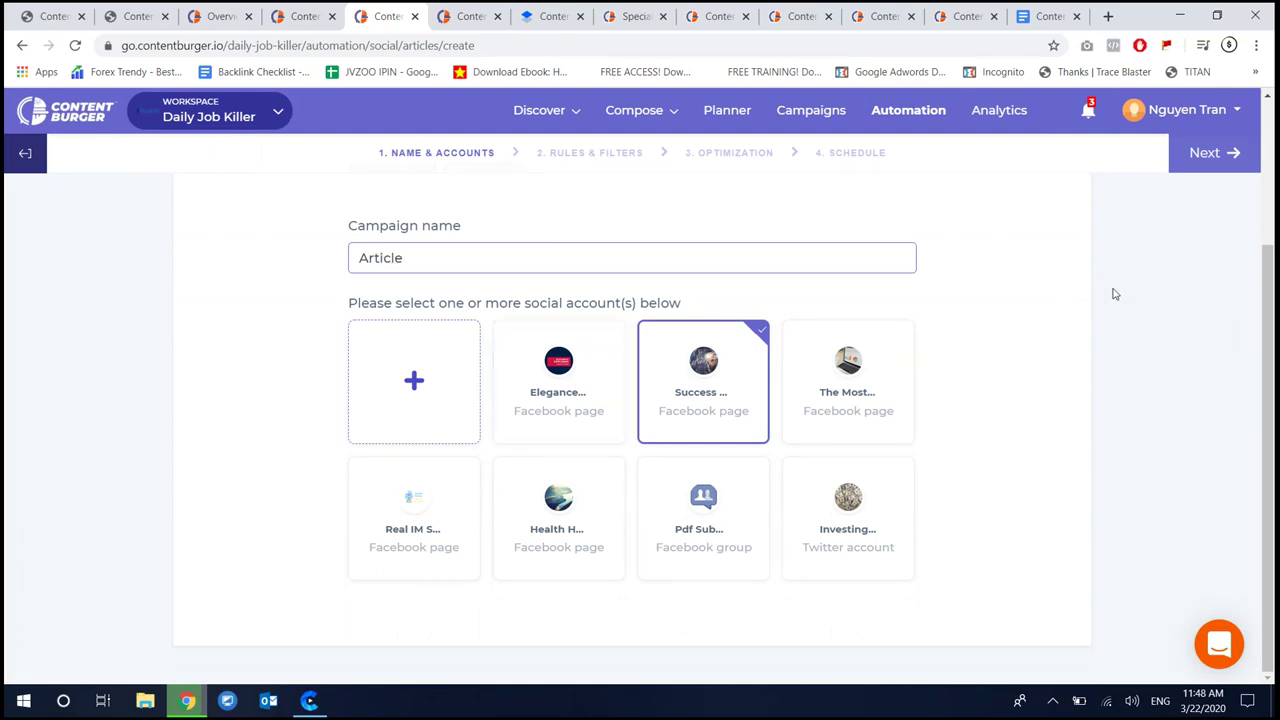
pyautogui.click(1204, 153)
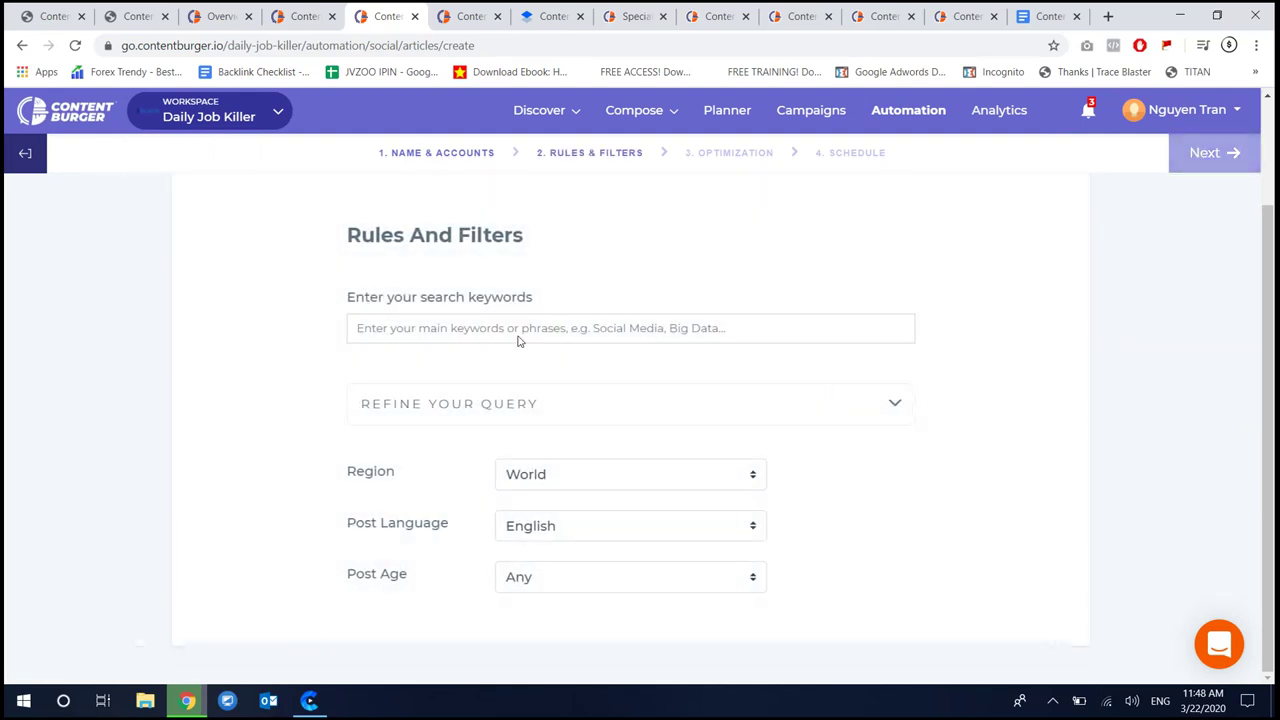
# Expand the query refinement options and add investment as a search keyword for the campaign
pyautogui.click(518, 337)
pyautogui.click(537, 474)
pyautogui.click(489, 495)
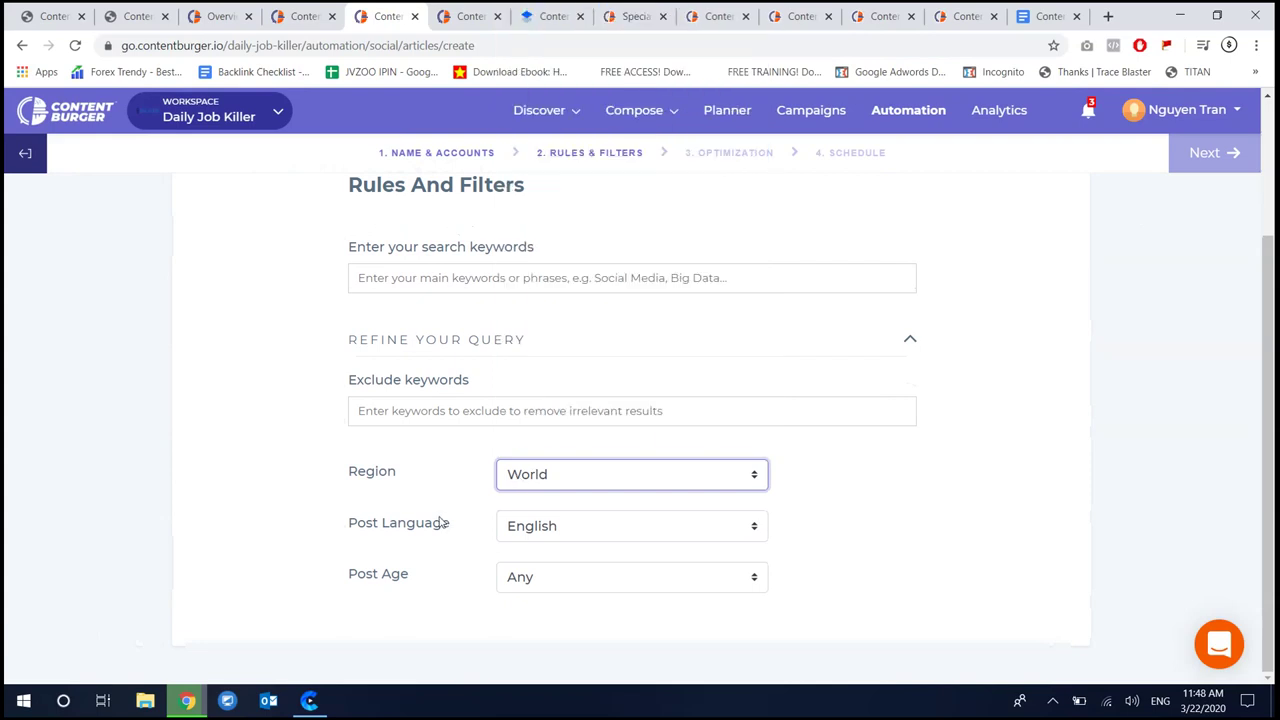
pyautogui.doubleClick(503, 297)
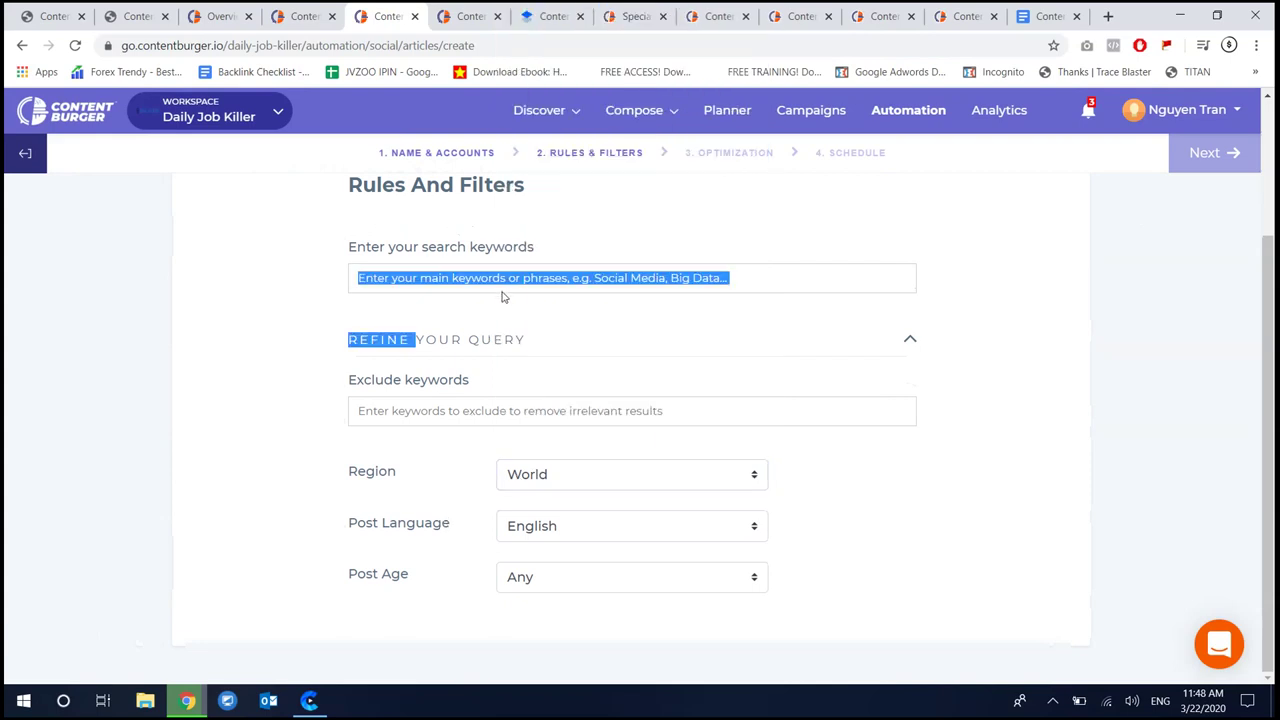
pyautogui.click(493, 279)
pyautogui.write('invest')
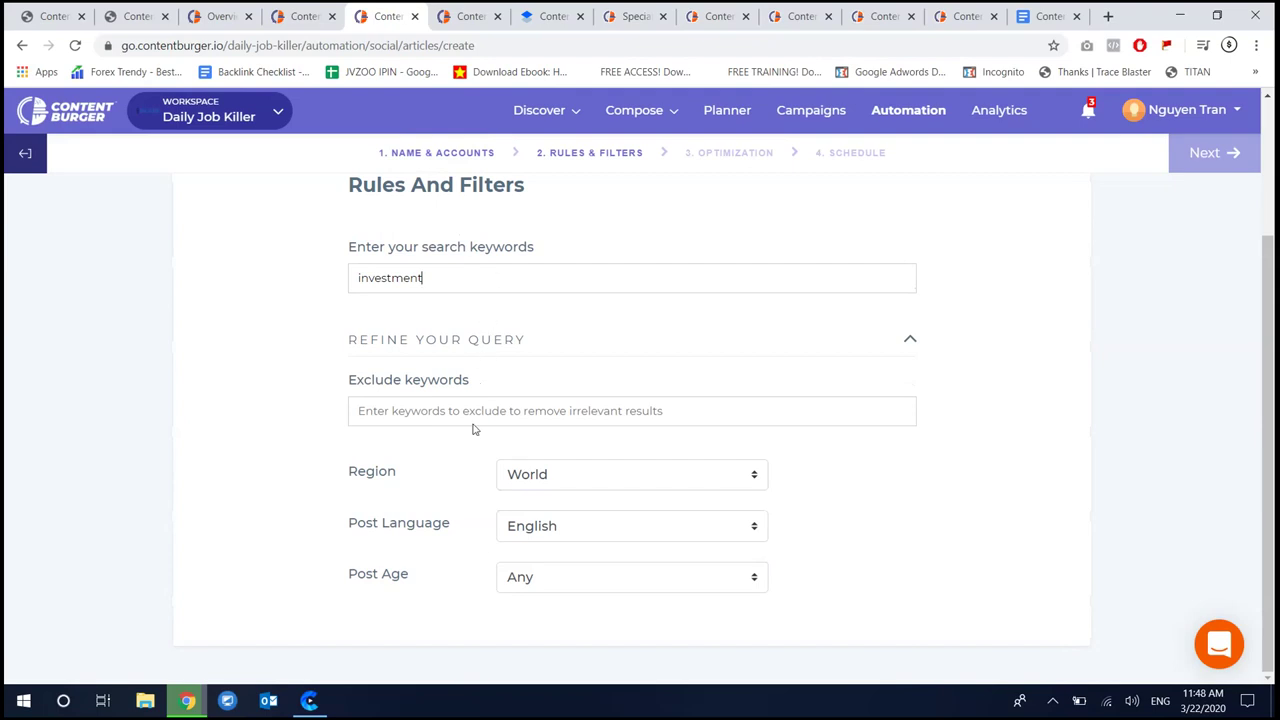
pyautogui.write('ment')
pyautogui.press('Return')
# Try forex as a second search keyword and remove it again
pyautogui.write('forex')
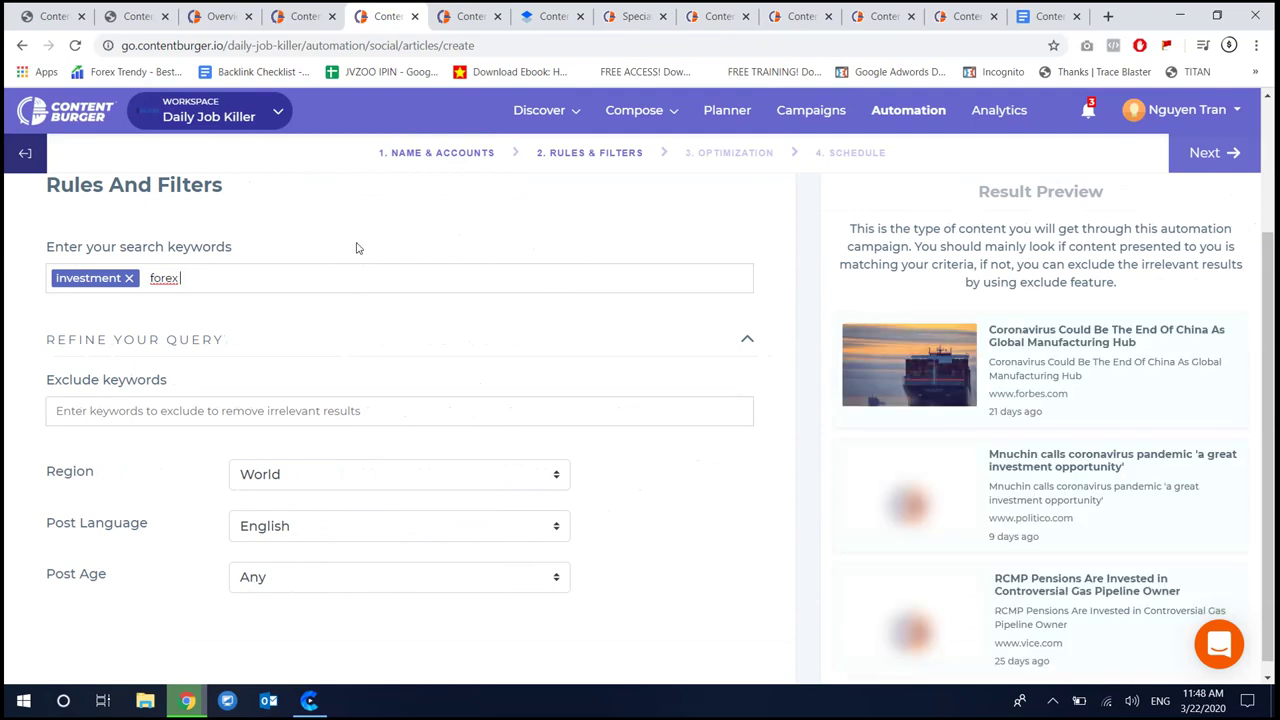
pyautogui.press('Return')
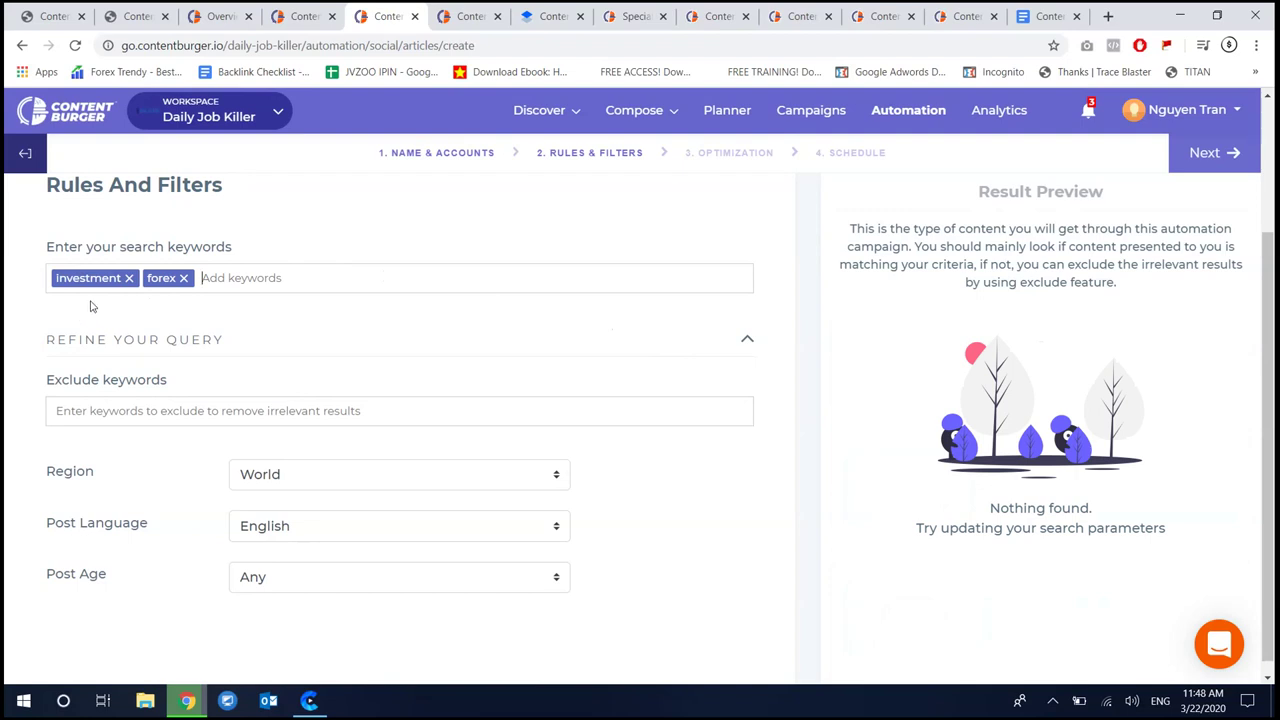
pyautogui.click(184, 279)
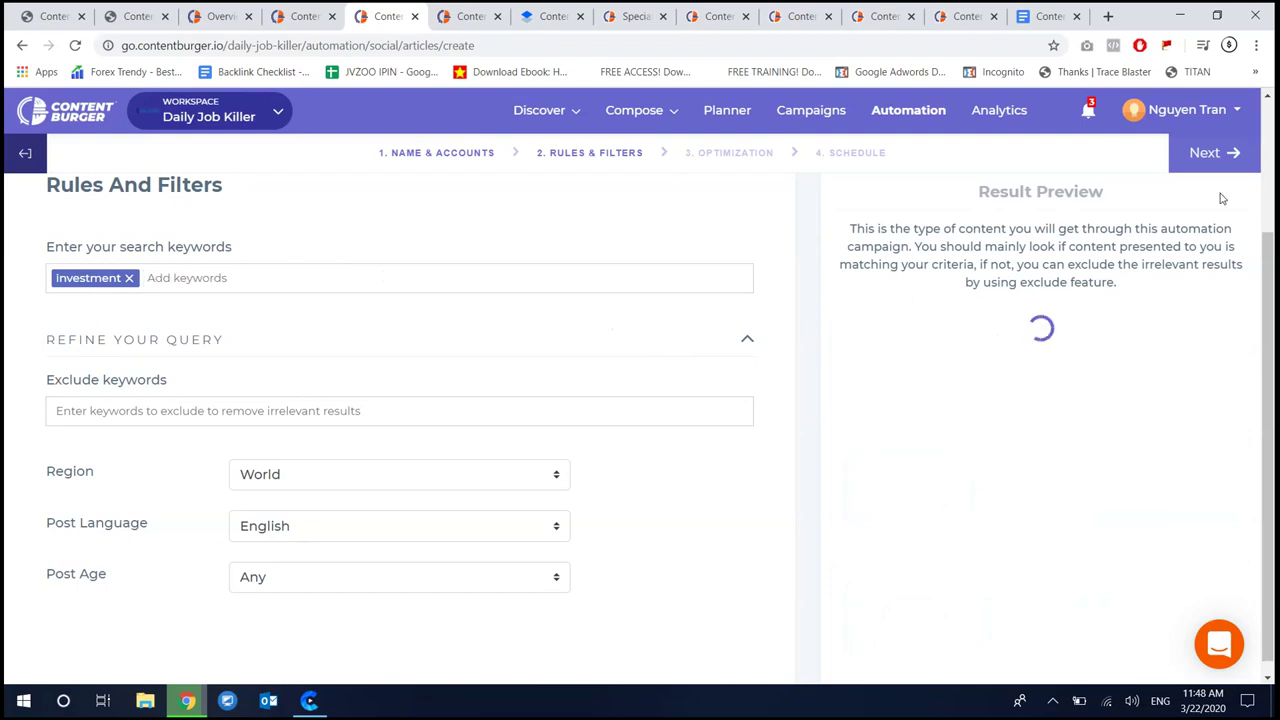
# Limit the post age to Last 14 Days and continue to the campaign's optimization settings
pyautogui.scroll(-1, 314, 463)
pyautogui.click(318, 565)
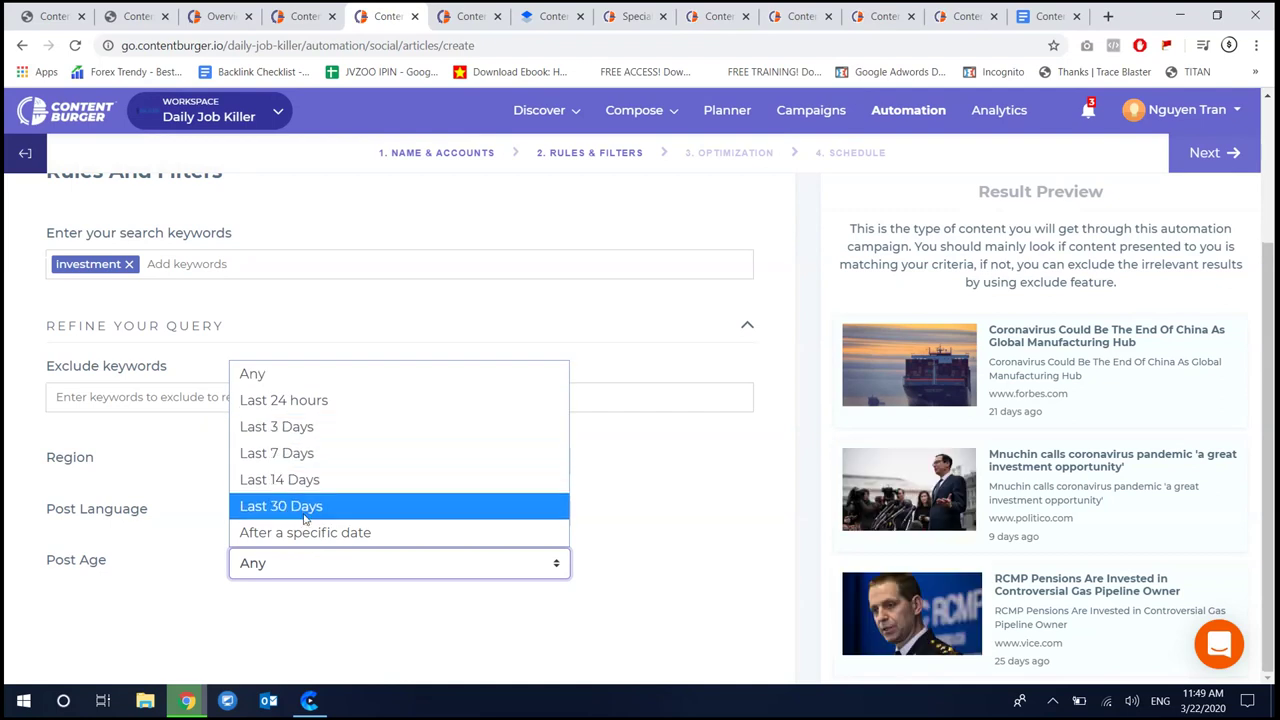
pyautogui.click(307, 482)
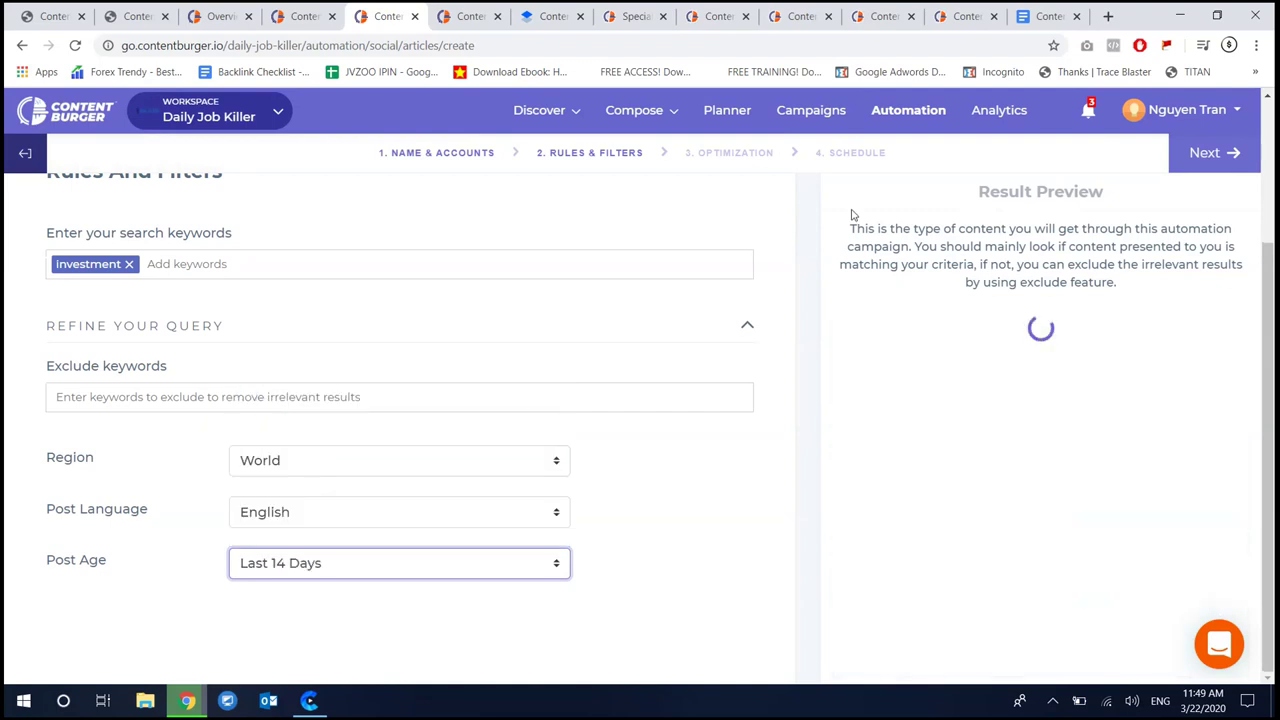
pyautogui.click(1205, 153)
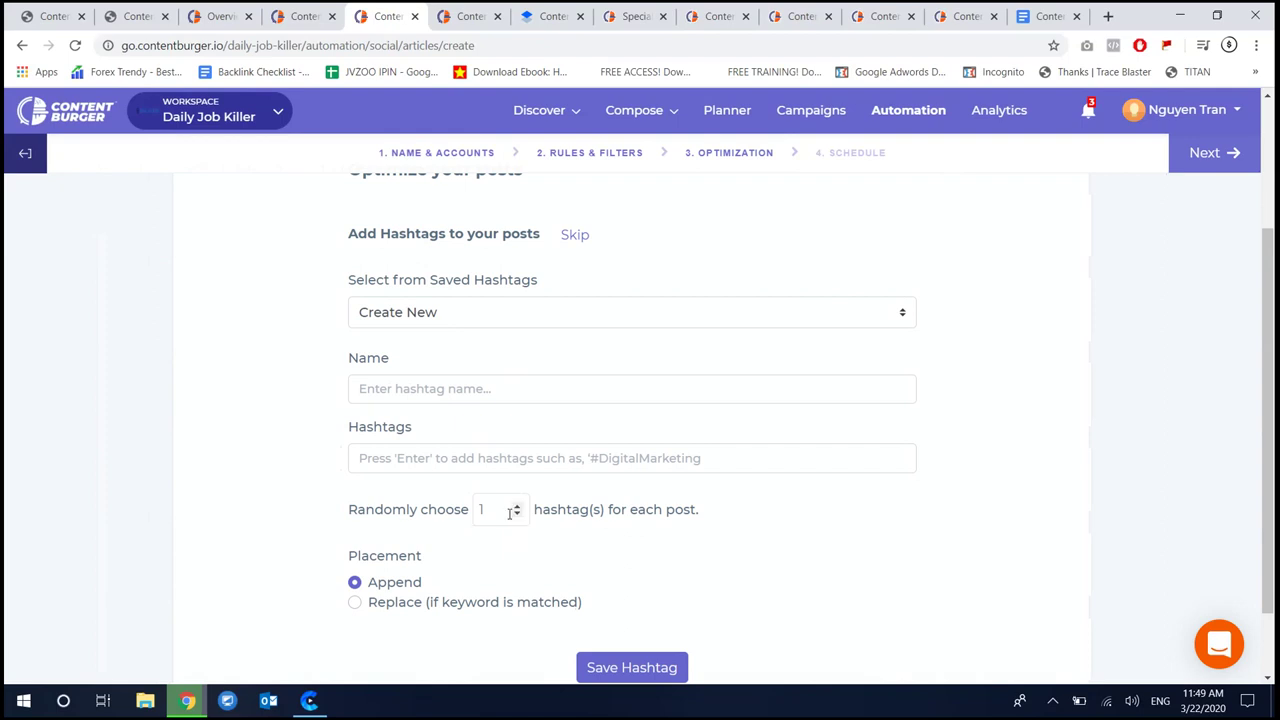
# Name the new hashtag set Investment and add the hashtag #Investment to it
pyautogui.click(465, 385)
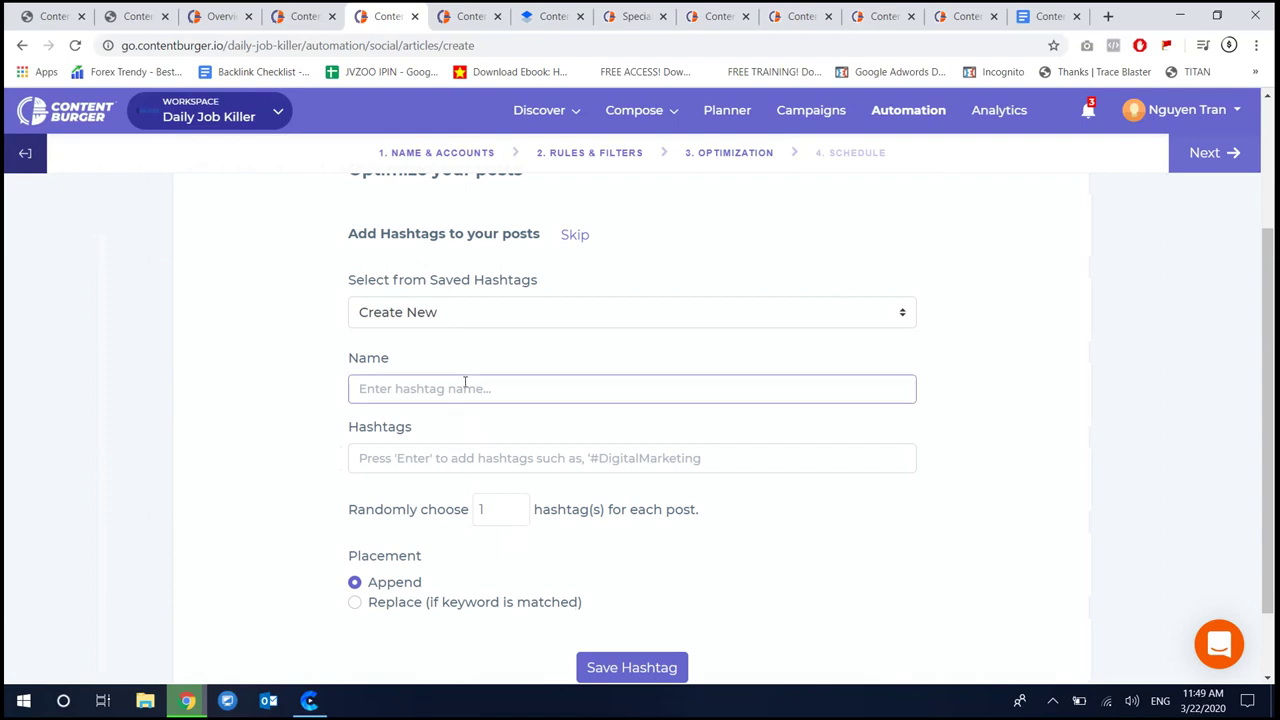
pyautogui.write('Investment')
pyautogui.press('Tab')
pyautogui.write('#')
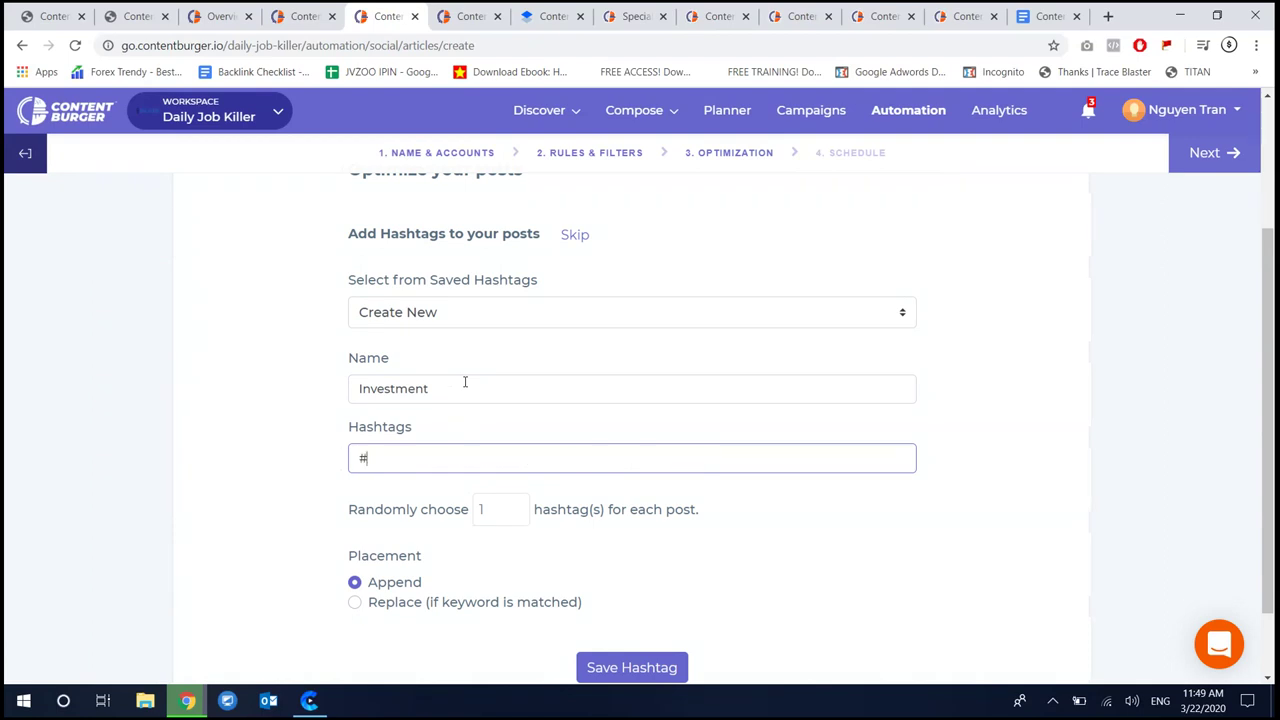
pyautogui.write('tmen')
pyautogui.press('Return')
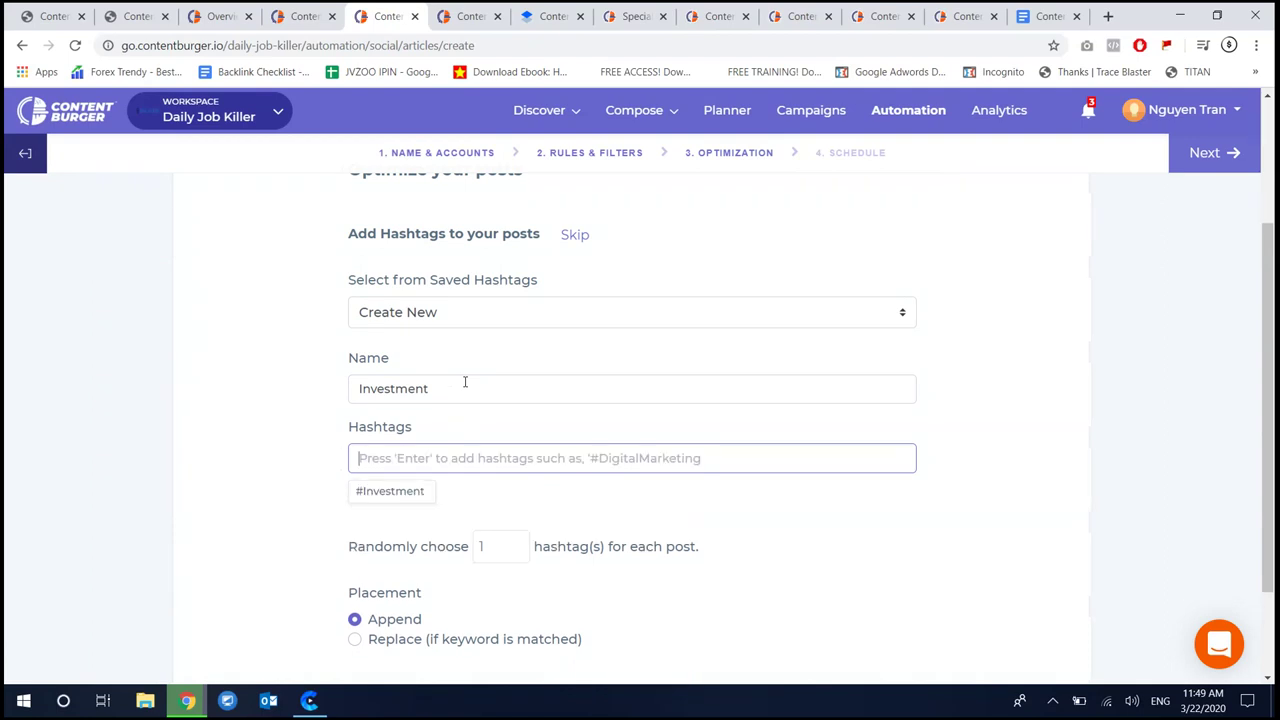
# Save the Investment hashtag set with one randomly chosen hashtag appended to each post
pyautogui.scroll(2, 465, 382)
pyautogui.click(420, 490)
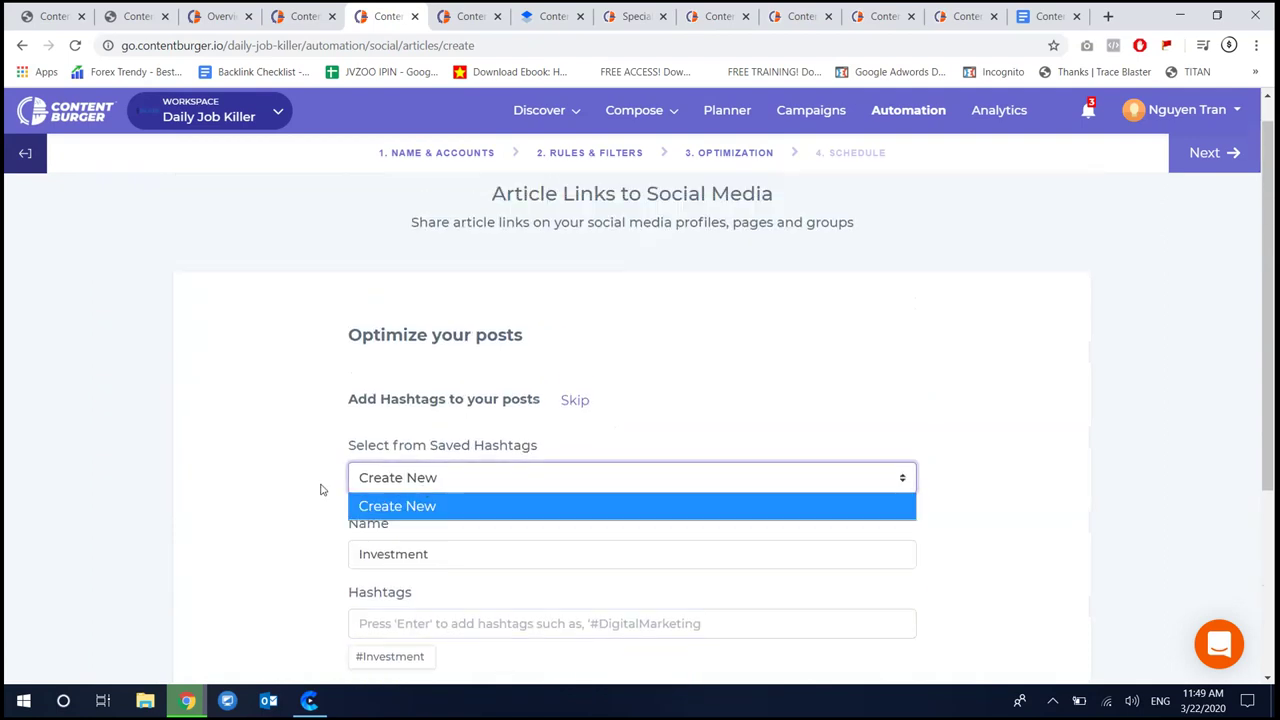
pyautogui.scroll(-1, 322, 510)
pyautogui.scroll(-2, 322, 519)
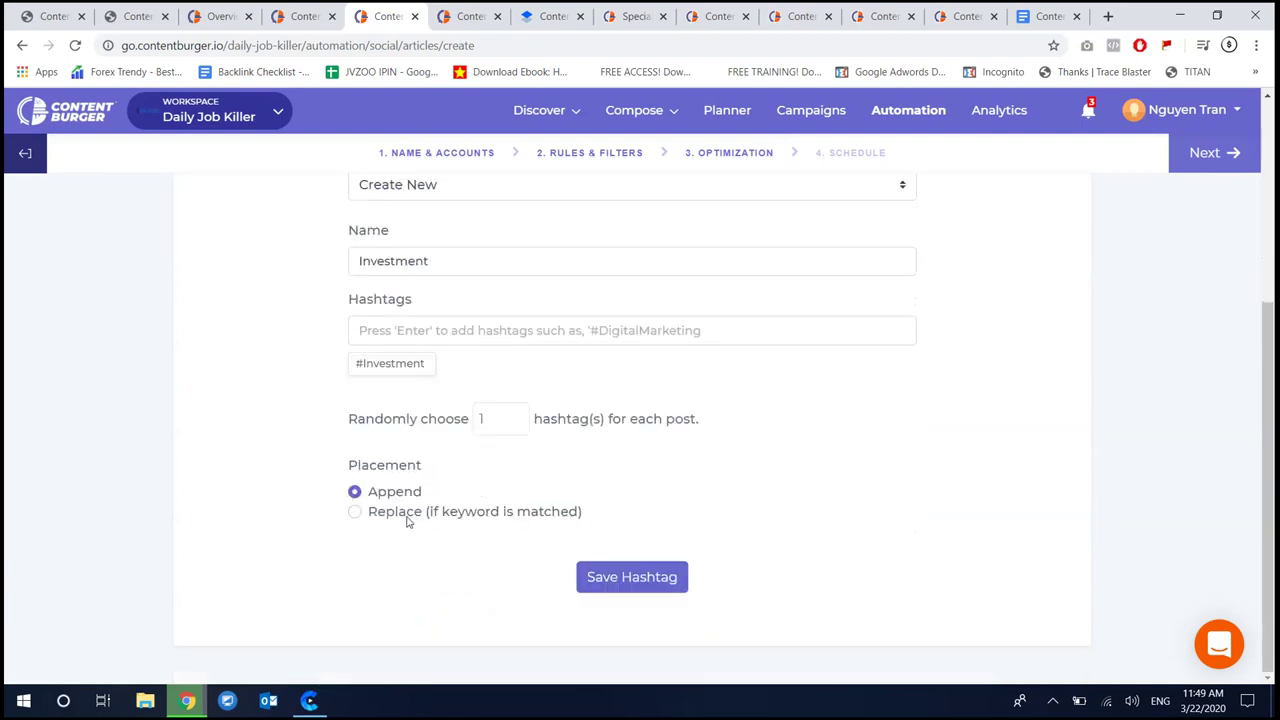
pyautogui.click(616, 585)
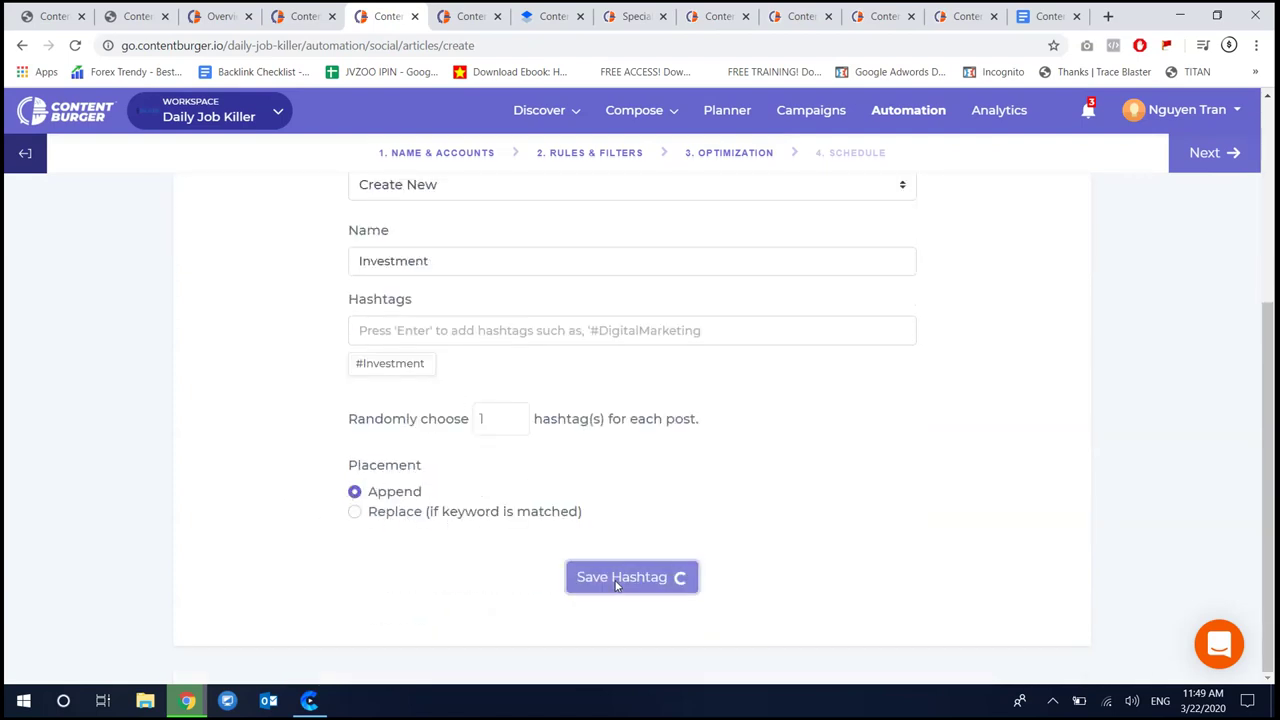
pyautogui.scroll(-1, 440, 510)
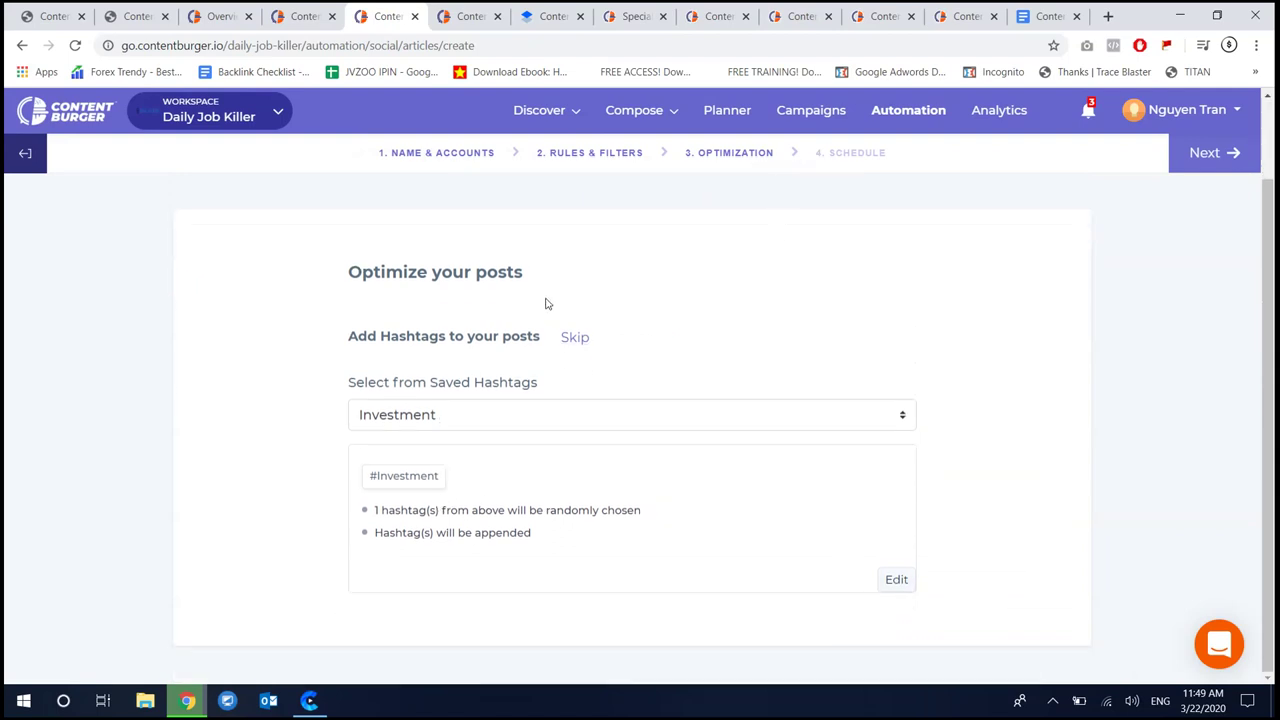
# Skip to scheduling, set the campaign to post every 3 days with content review before publishing, and save the automation
pyautogui.click(575, 339)
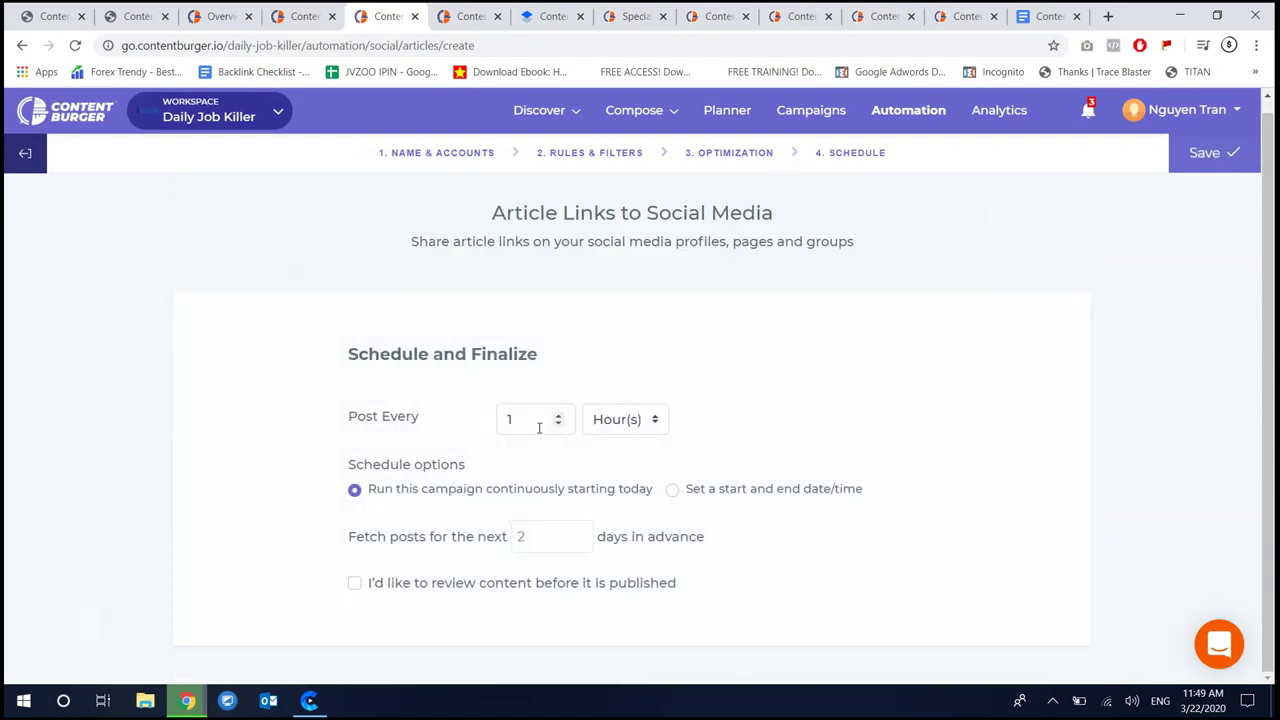
pyautogui.click(606, 421)
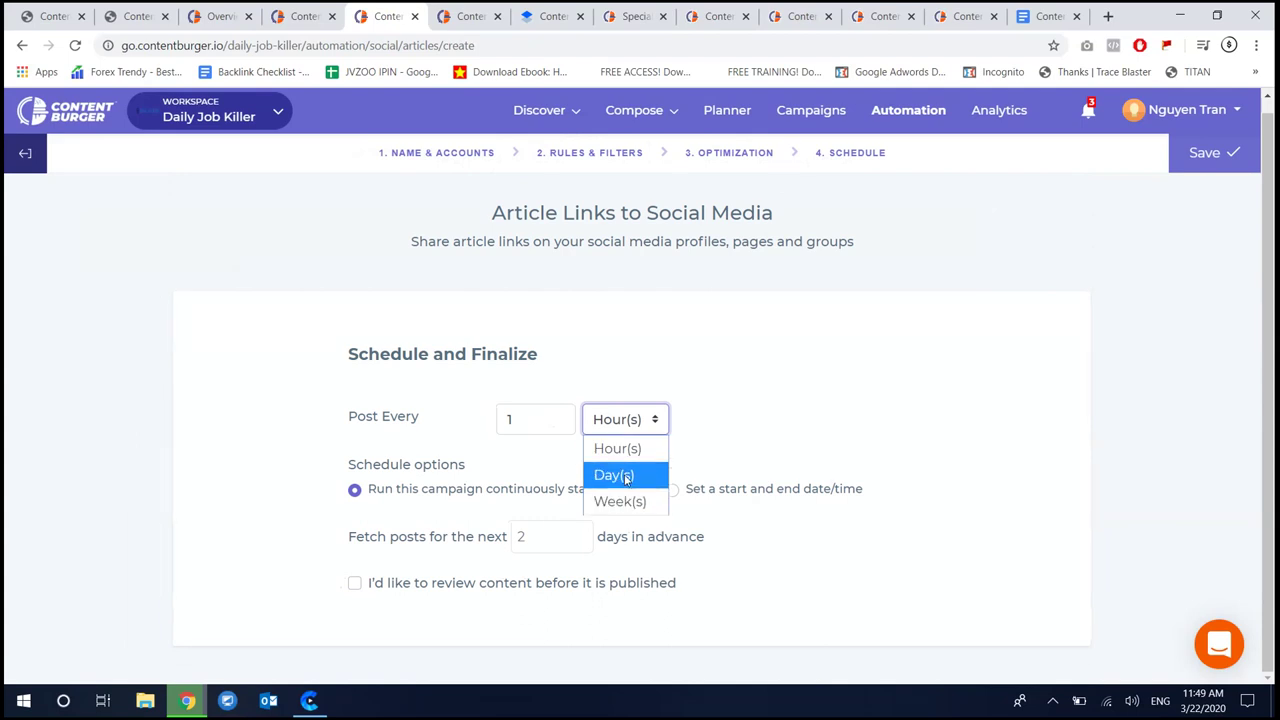
pyautogui.click(624, 477)
pyautogui.doubleClick(524, 423)
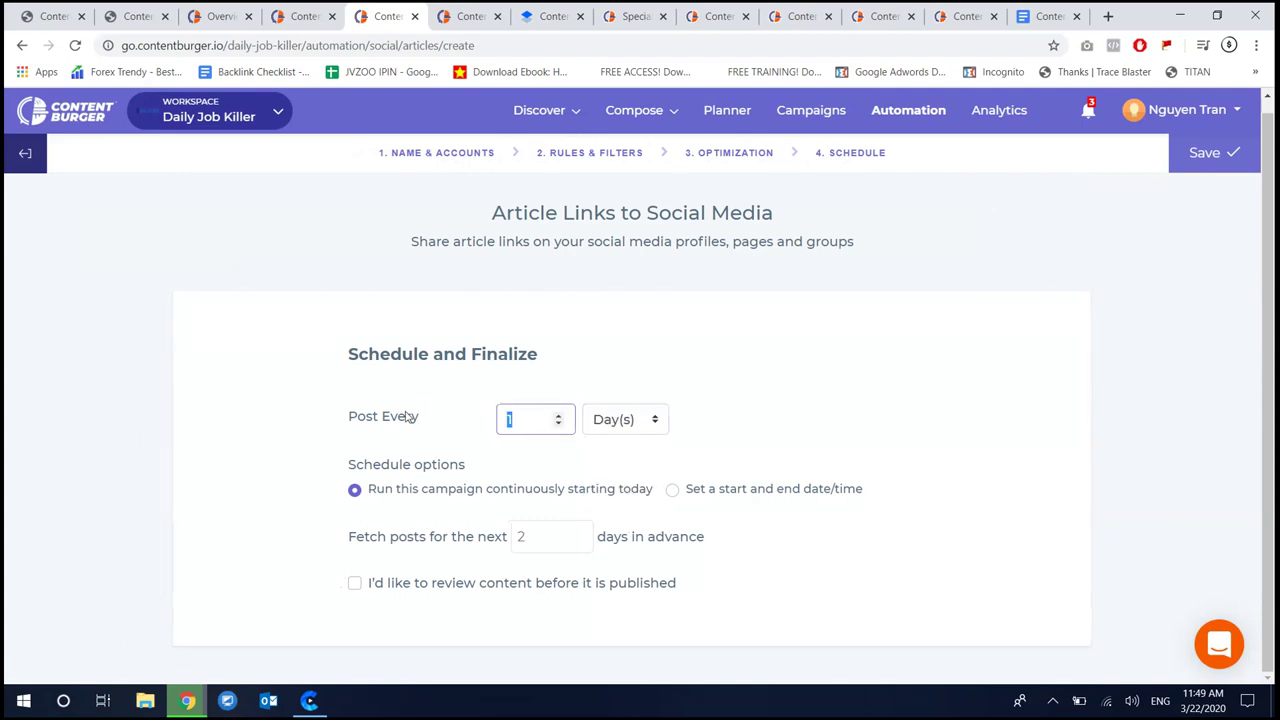
pyautogui.click(318, 495)
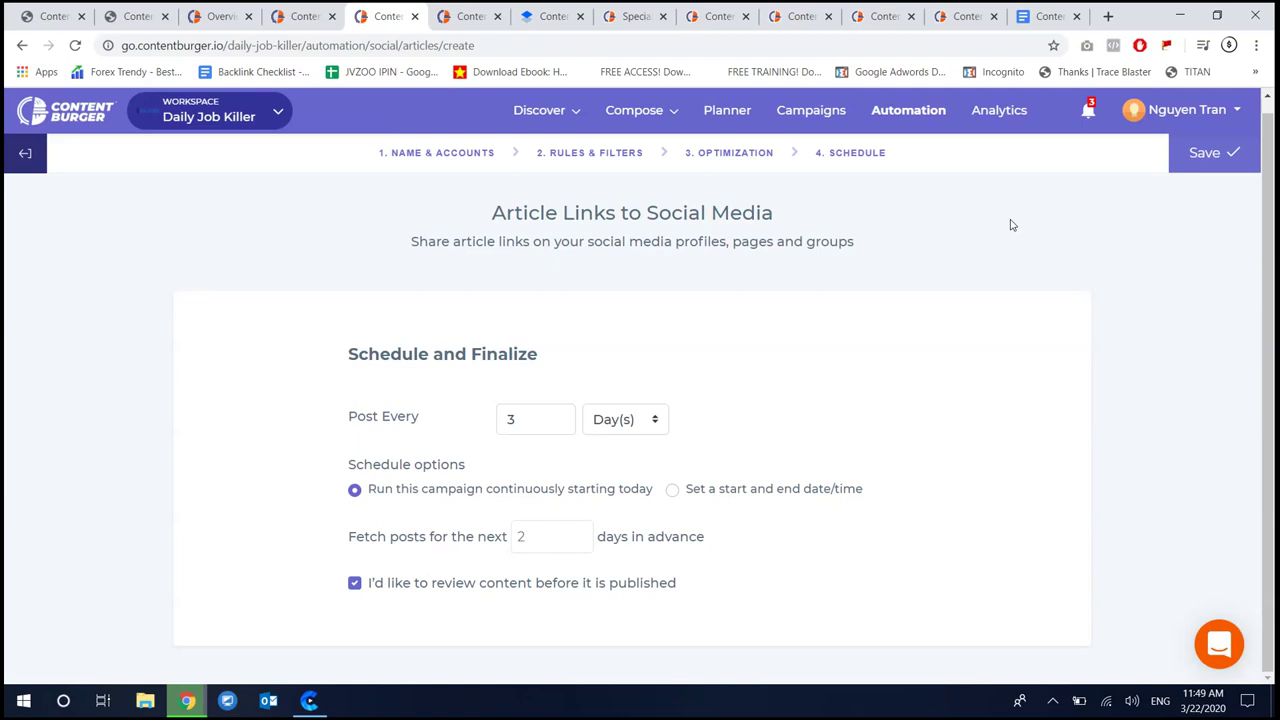
pyautogui.click(546, 539)
pyautogui.click(1213, 168)
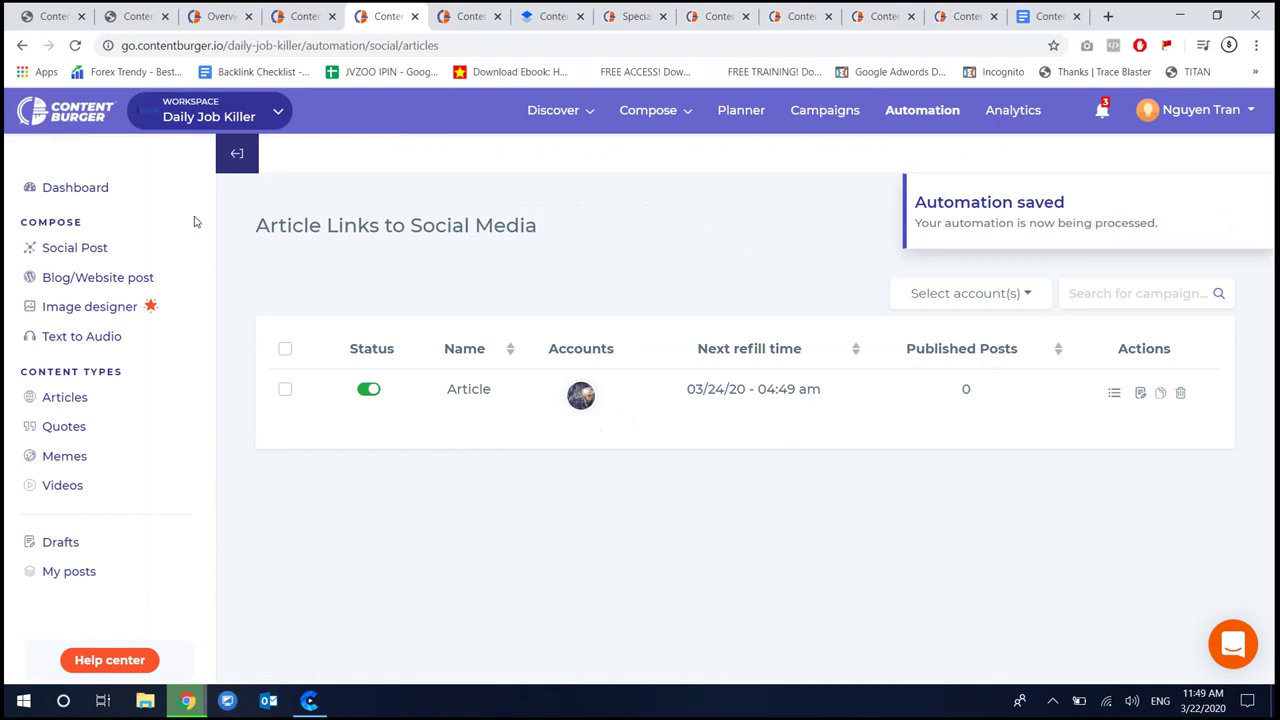
# Return to the automations overview and start a new Videos to Social Media campaign
pyautogui.click(922, 110)
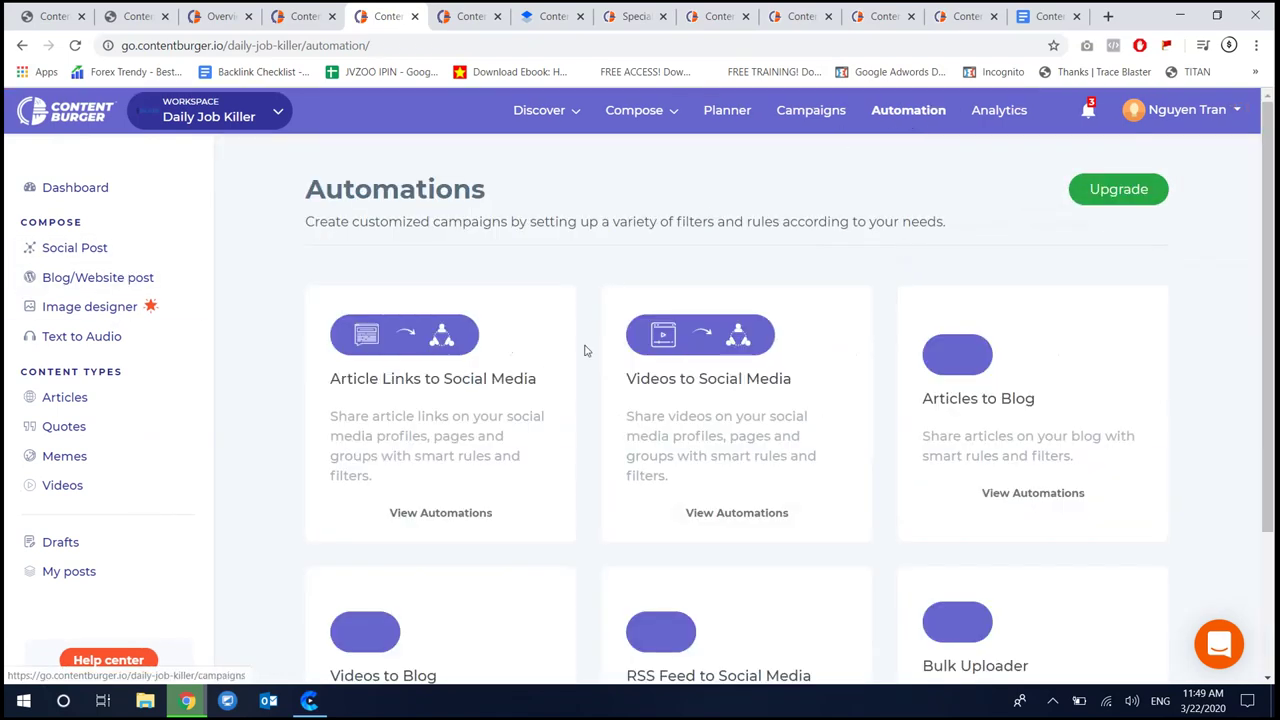
pyautogui.scroll(-1, 737, 400)
pyautogui.scroll(1, 730, 415)
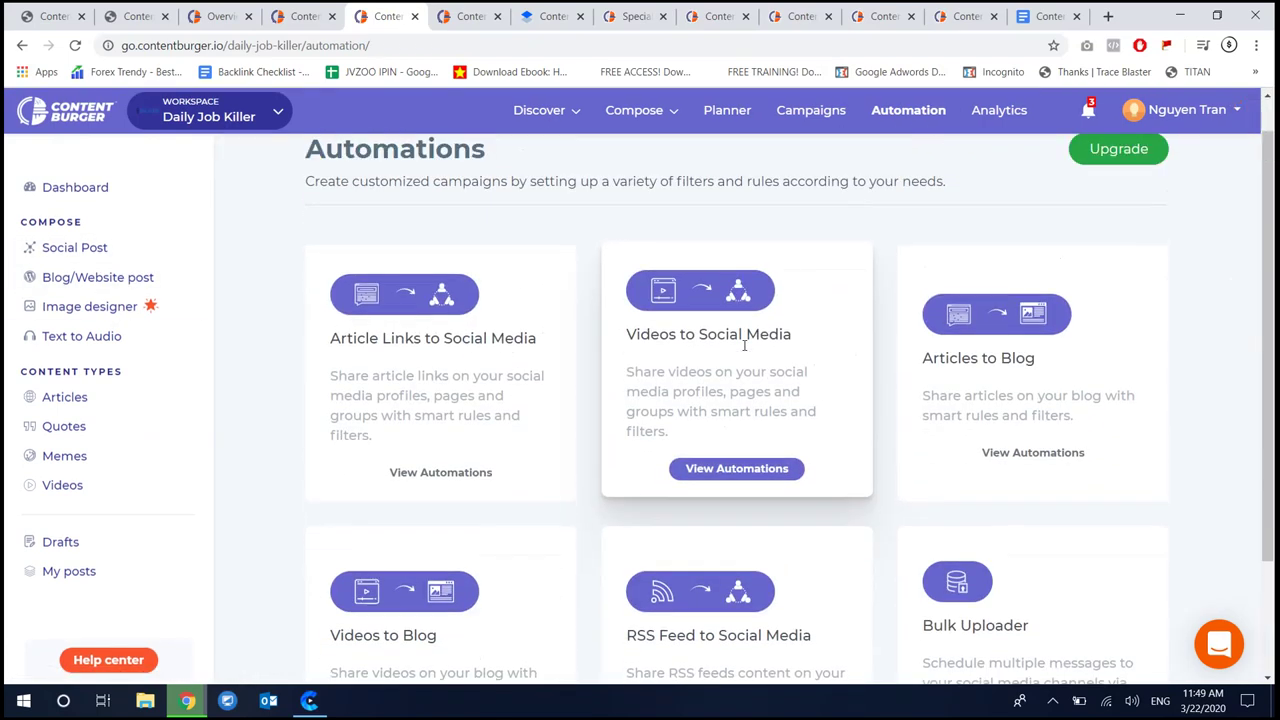
pyautogui.click(737, 509)
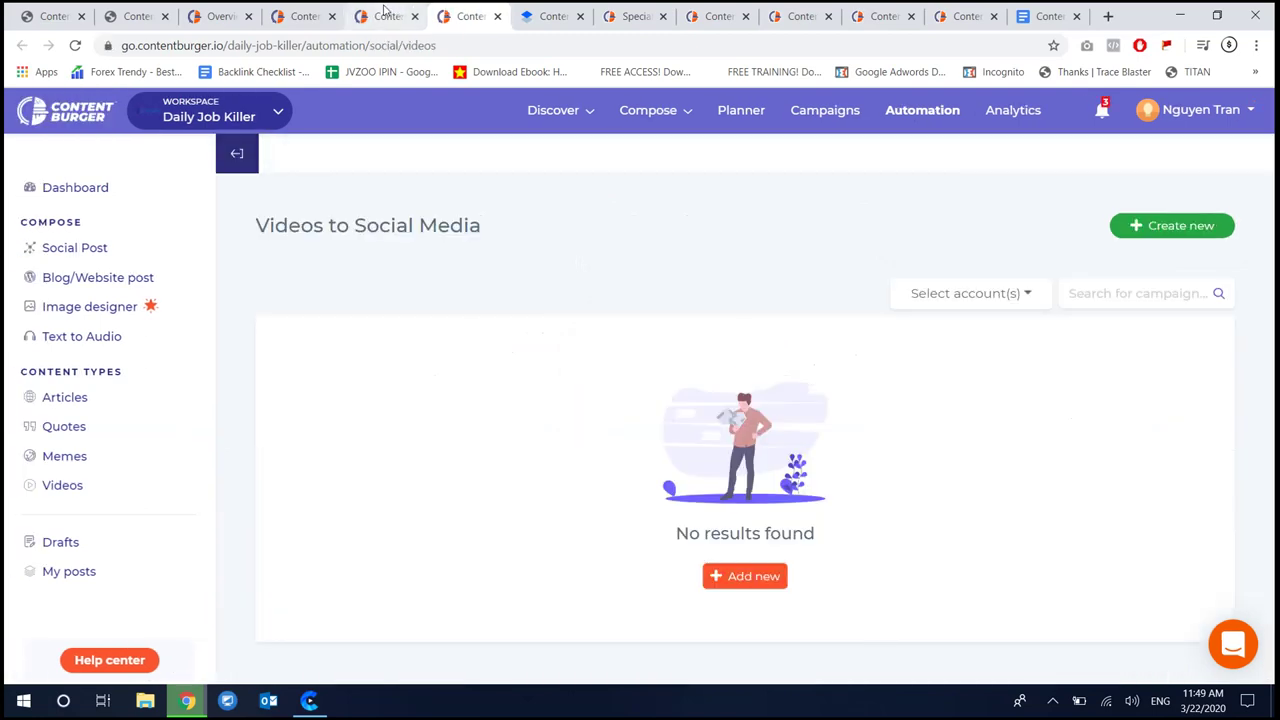
pyautogui.click(745, 578)
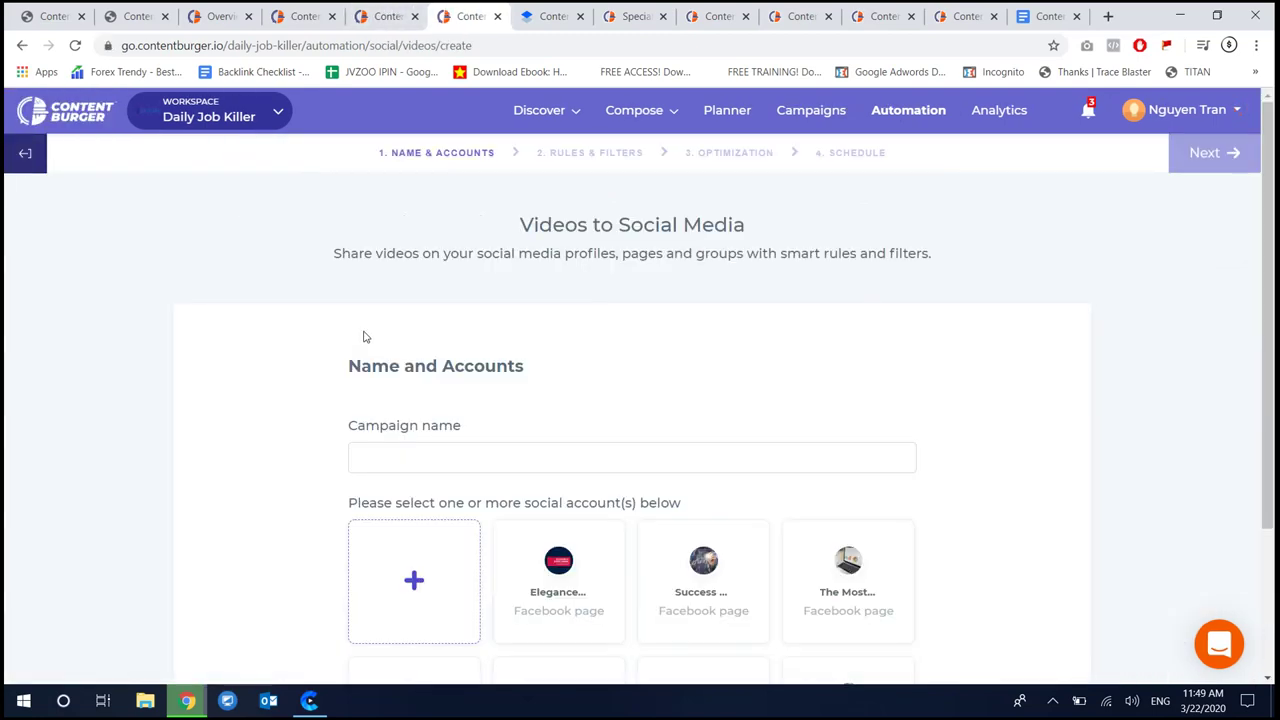
# Name the video campaign Elegance, assign it to the Elegance Facebook page and continue to the rules and filters
pyautogui.scroll(-2, 510, 450)
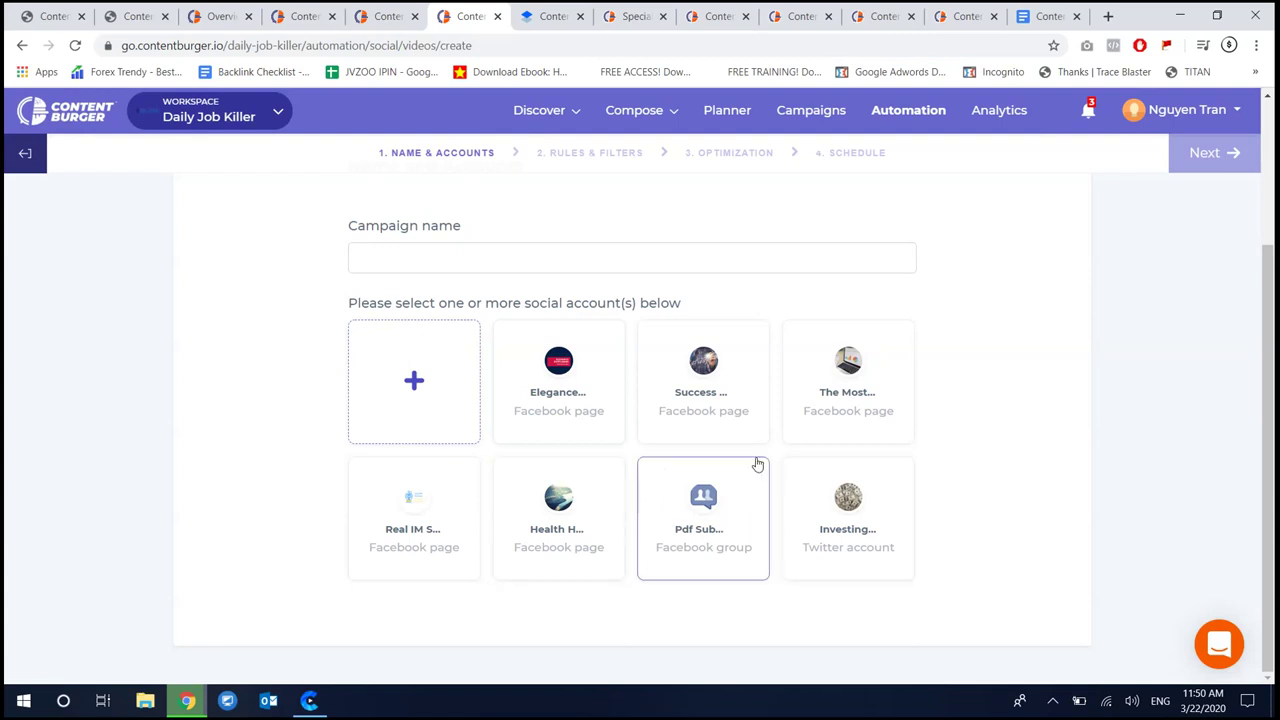
pyautogui.click(570, 390)
pyautogui.click(505, 262)
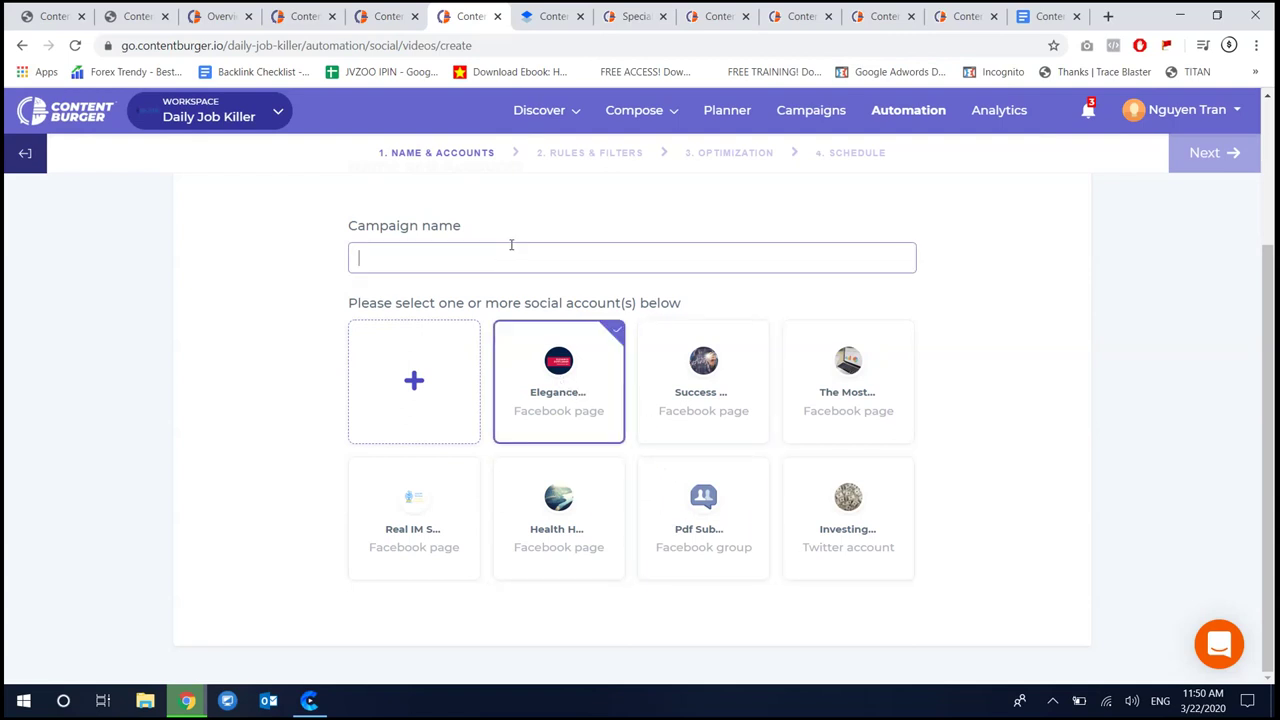
pyautogui.write('Elegance')
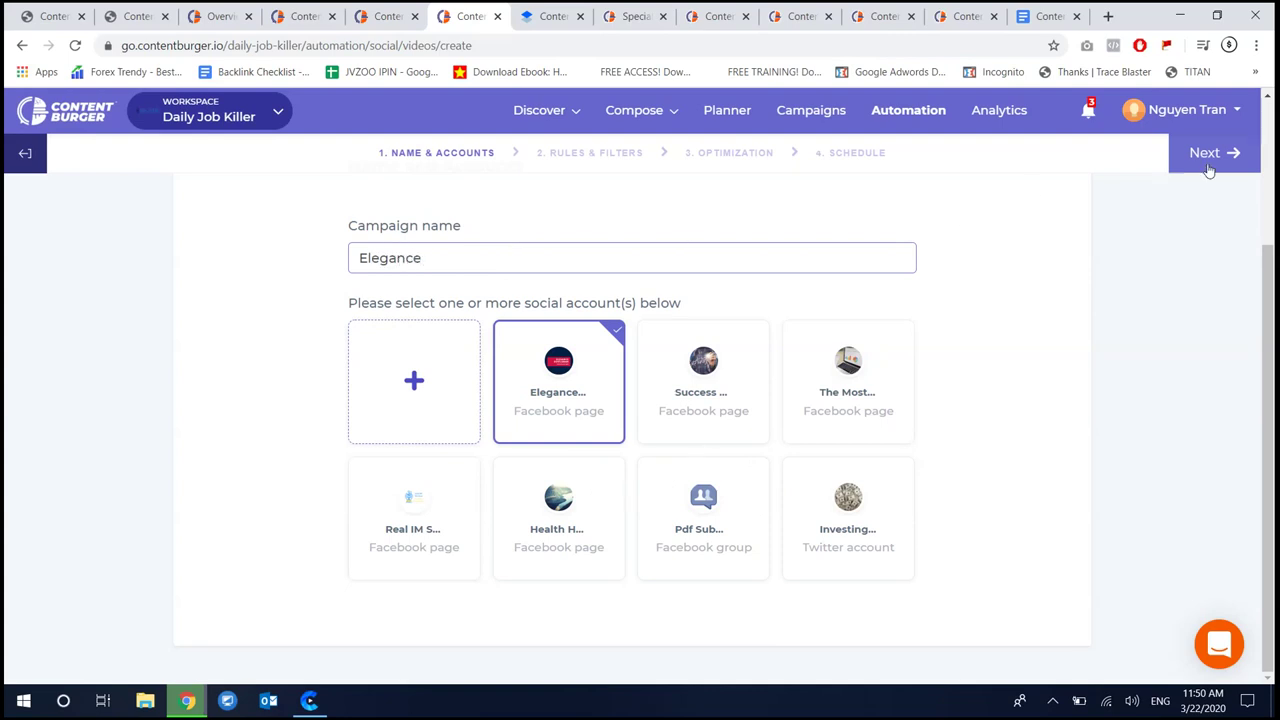
pyautogui.click(1207, 163)
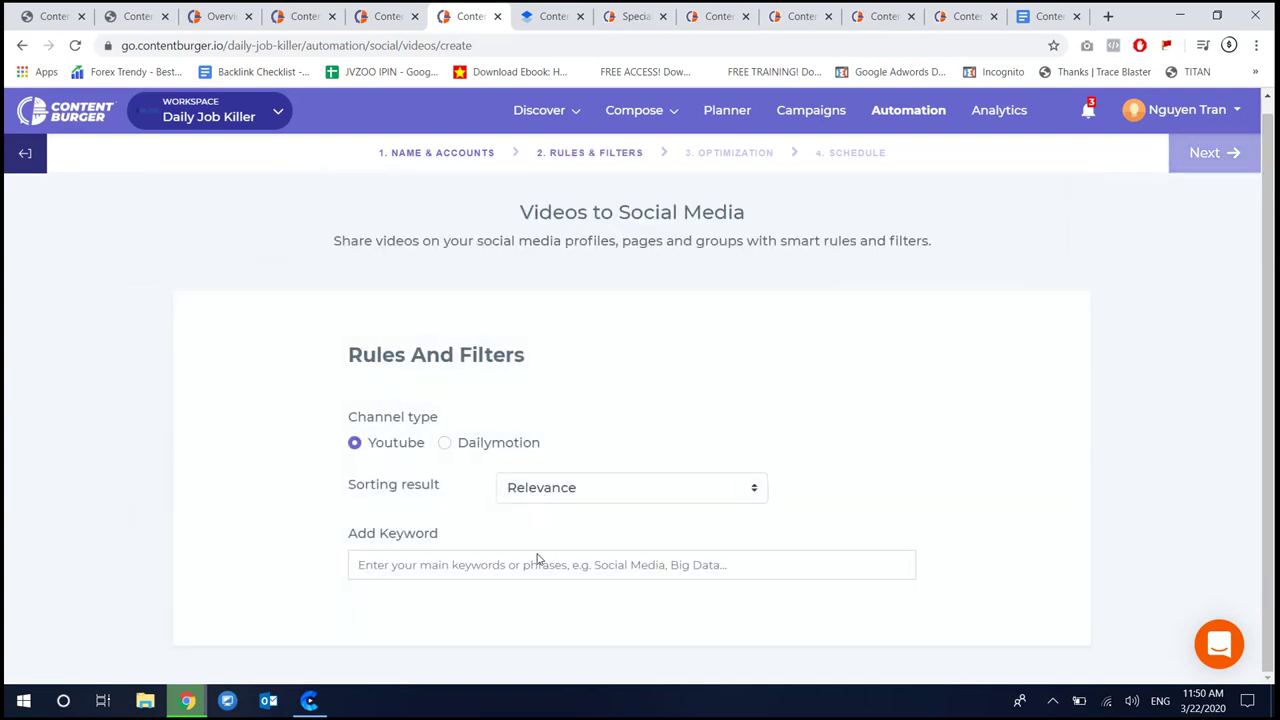
# Add Men's tip, handsome and undercut as keywords for the video campaign
pyautogui.write("Men's t")
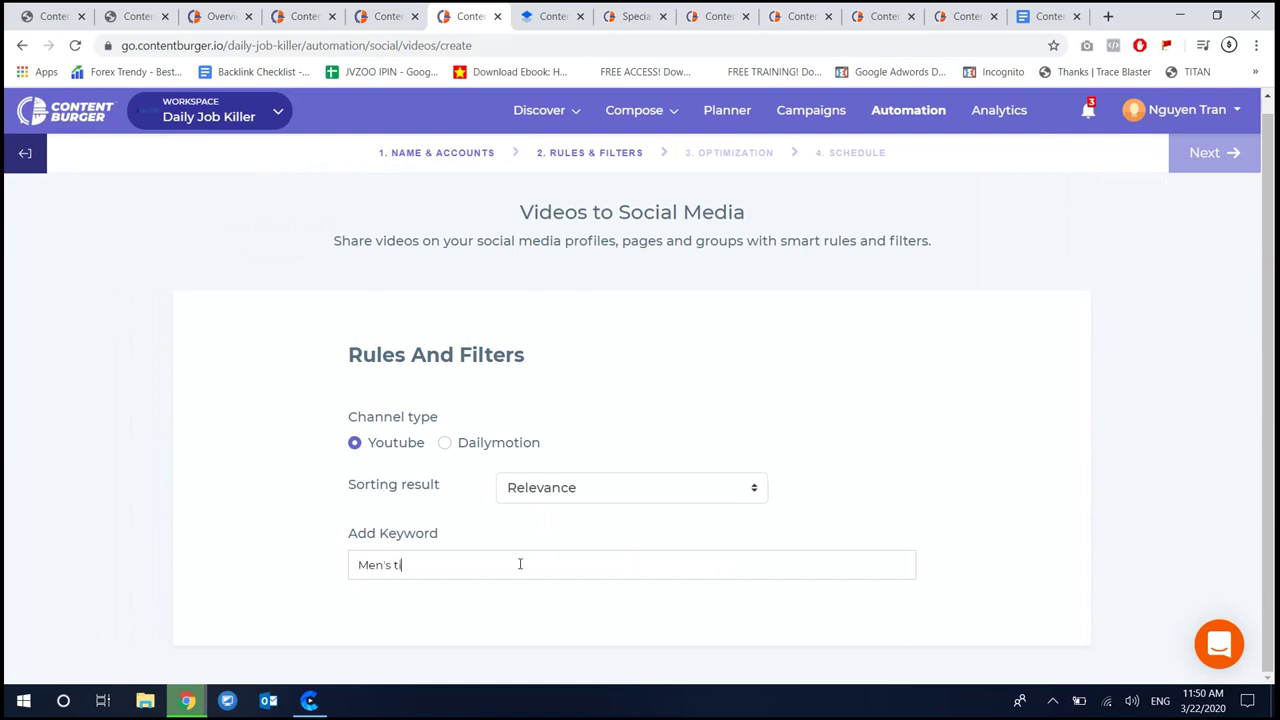
pyautogui.write('ip')
pyautogui.press('Return')
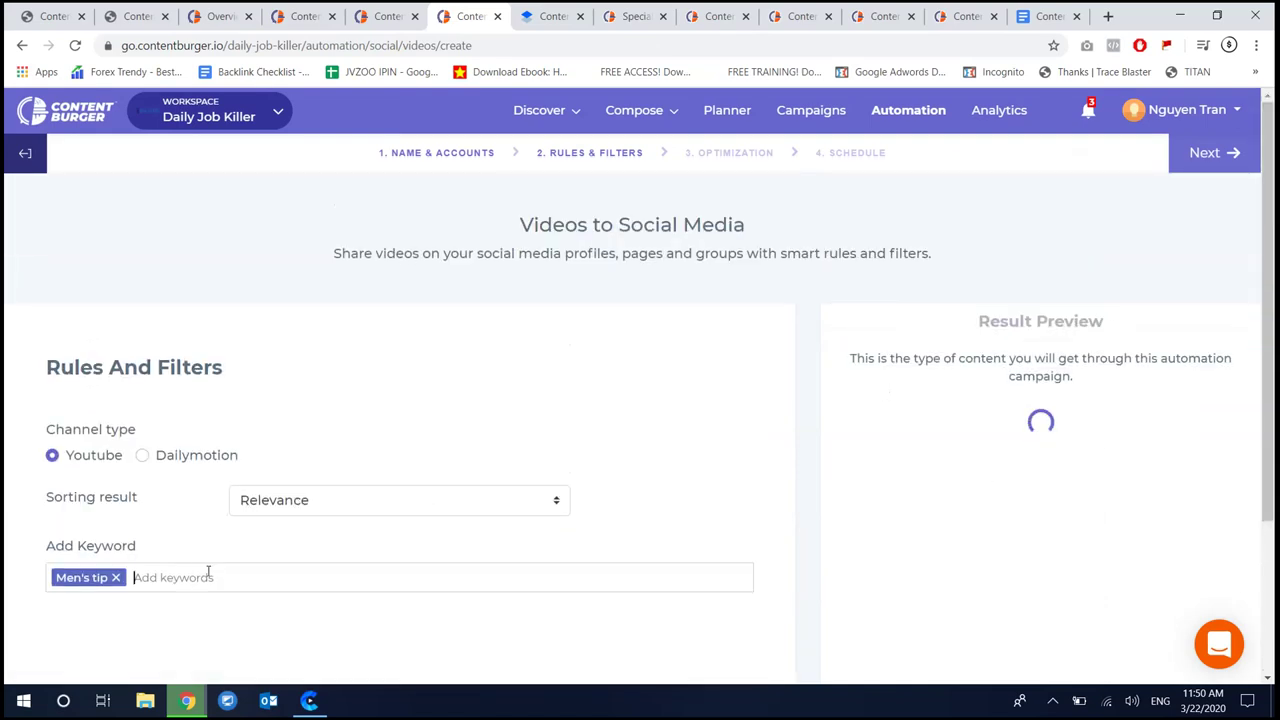
pyautogui.scroll(-2, 437, 557)
pyautogui.scroll(2, 437, 557)
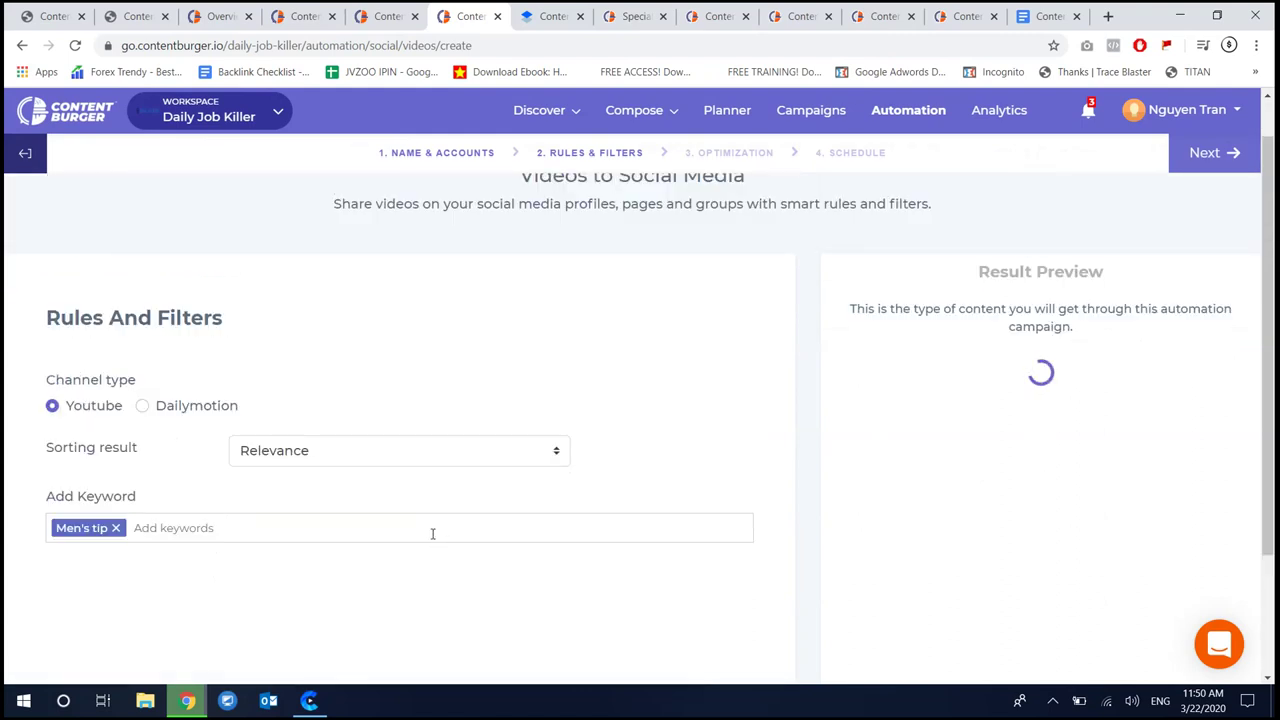
pyautogui.write('handsome')
pyautogui.press('Return')
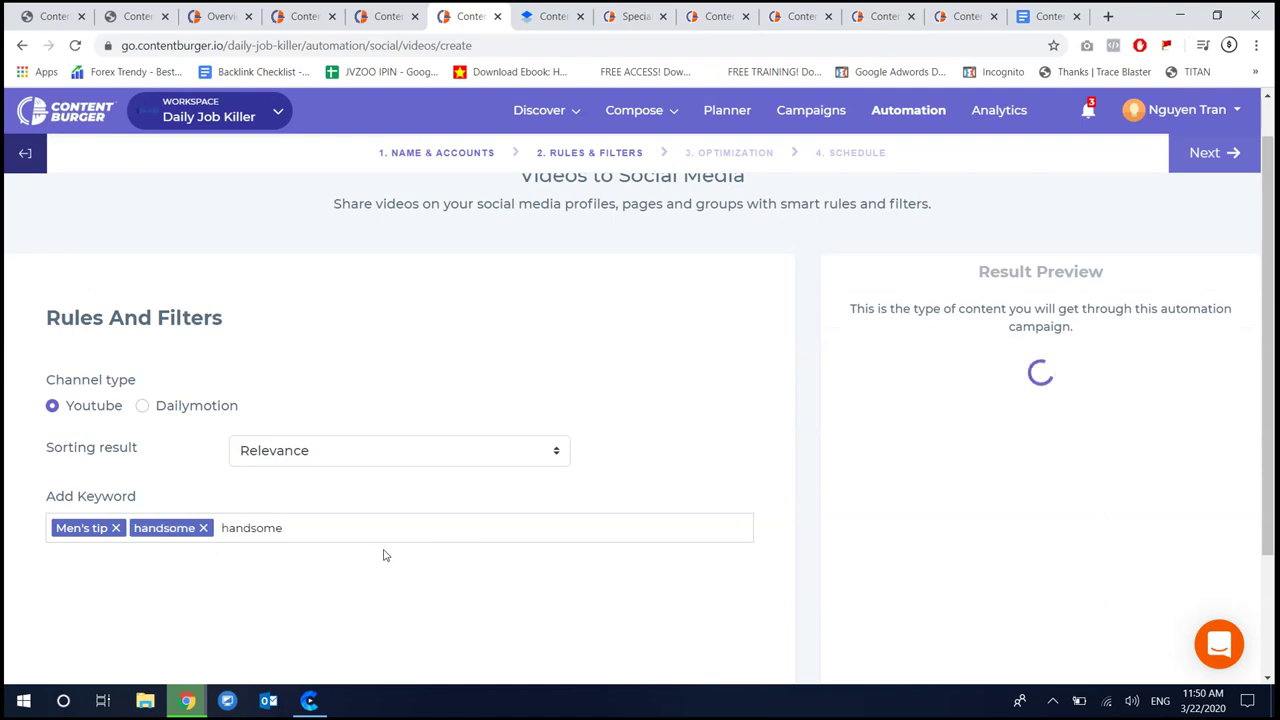
pyautogui.press('BackSpace')
pyautogui.press('BackSpace')
pyautogui.write('undercut')
pyautogui.press('Return')
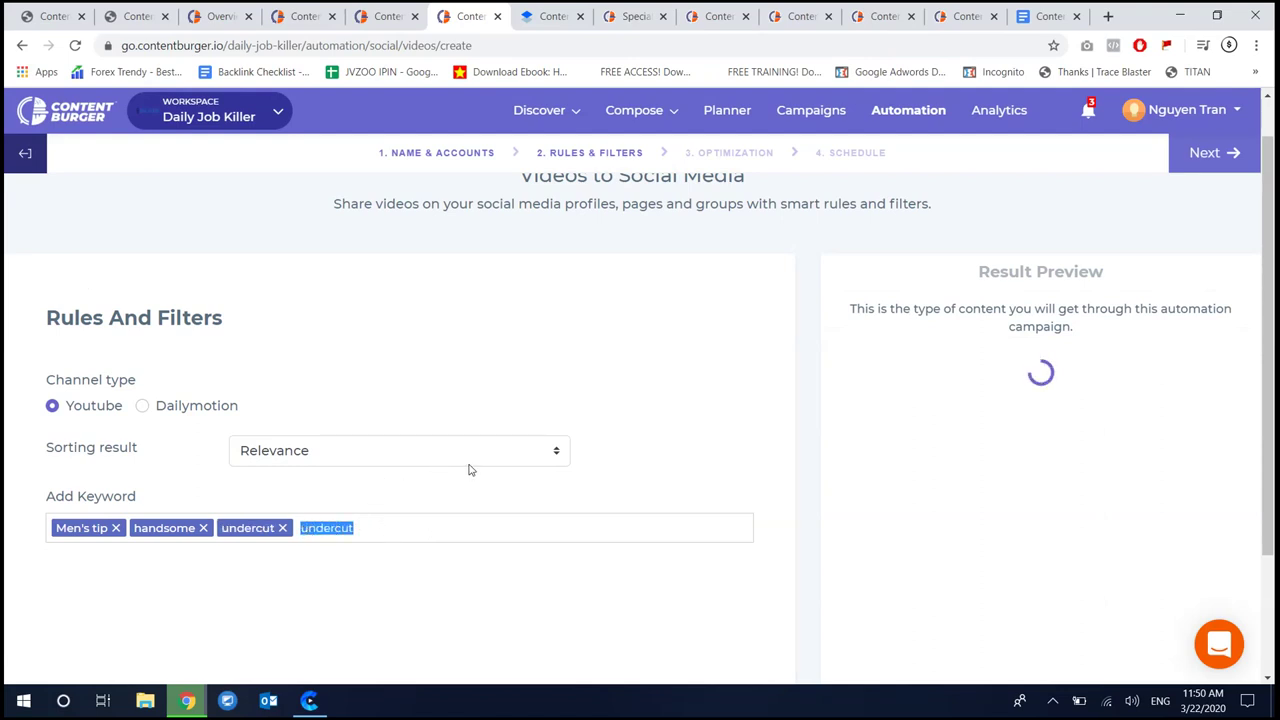
pyautogui.press('BackSpace')
# Look through the result sorting options, try Dailymotion as the channel type and switch back to Youtube
pyautogui.click(302, 453)
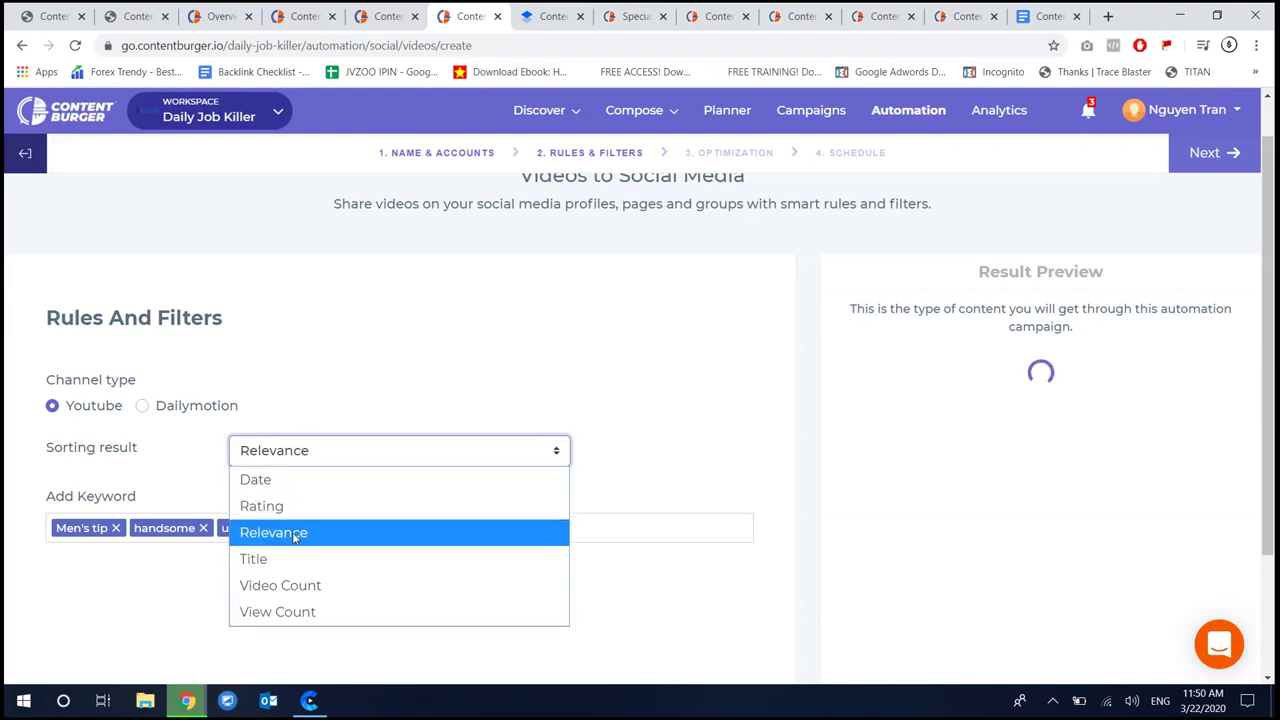
pyautogui.click(174, 493)
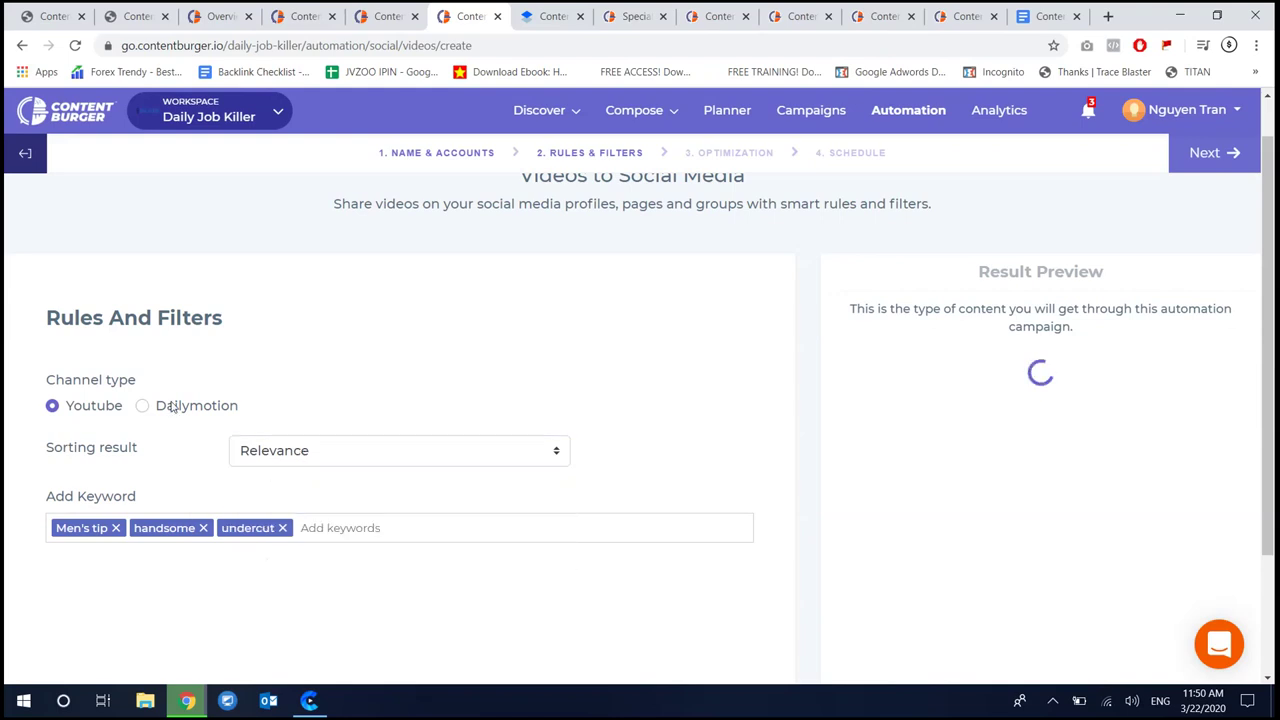
pyautogui.click(142, 405)
pyautogui.click(52, 405)
pyautogui.scroll(-2, 849, 503)
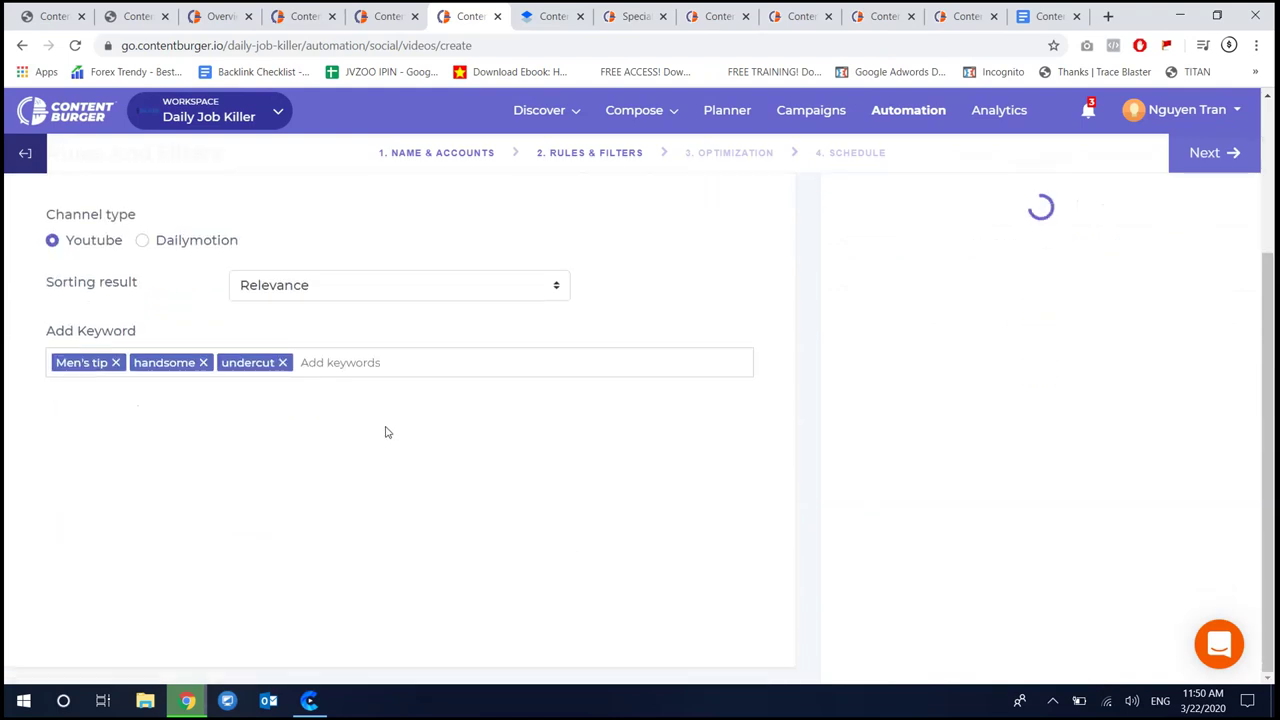
# Skip the hashtag optimization to view the video campaign's schedule settings, and close its tab without saving
pyautogui.click(1182, 156)
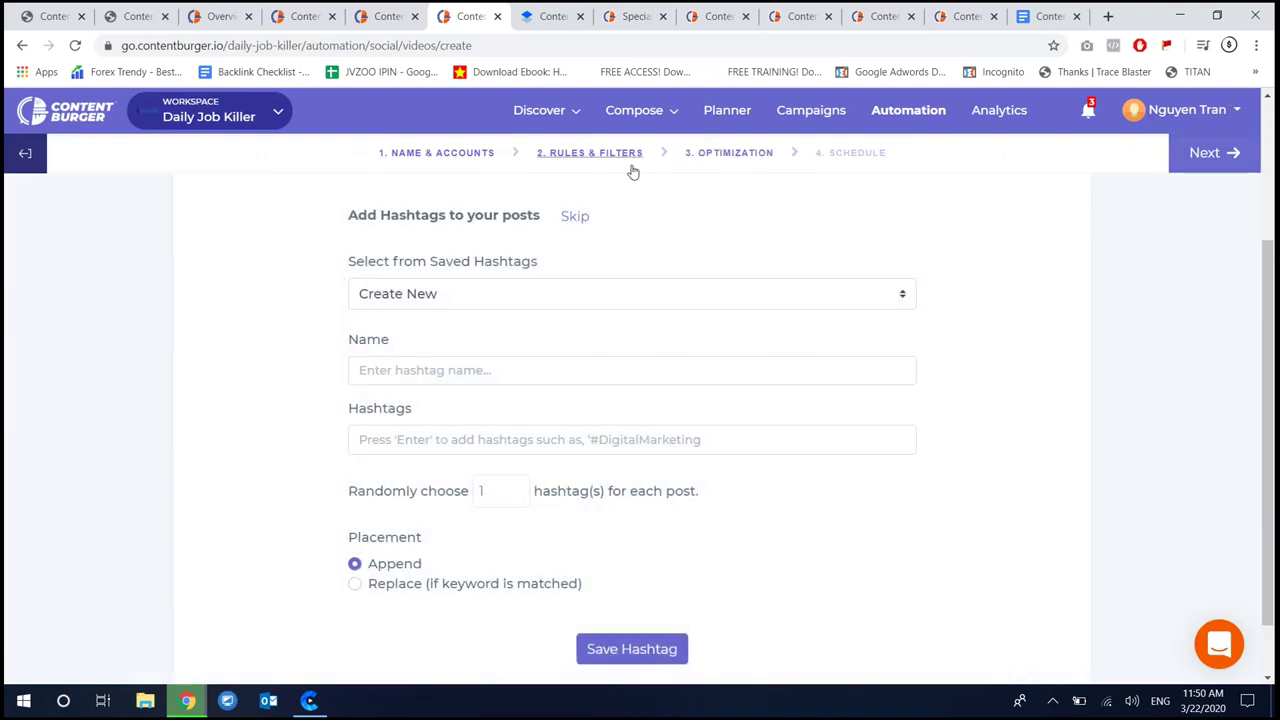
pyautogui.click(563, 217)
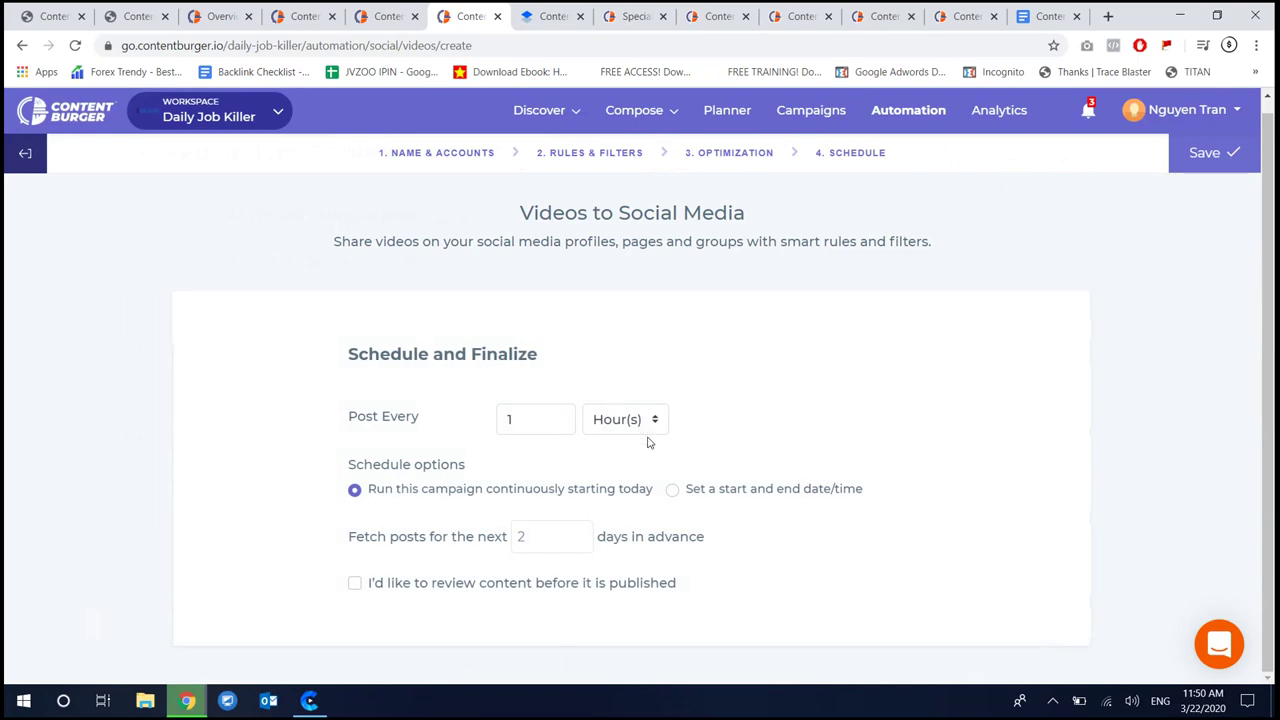
pyautogui.click(388, 12)
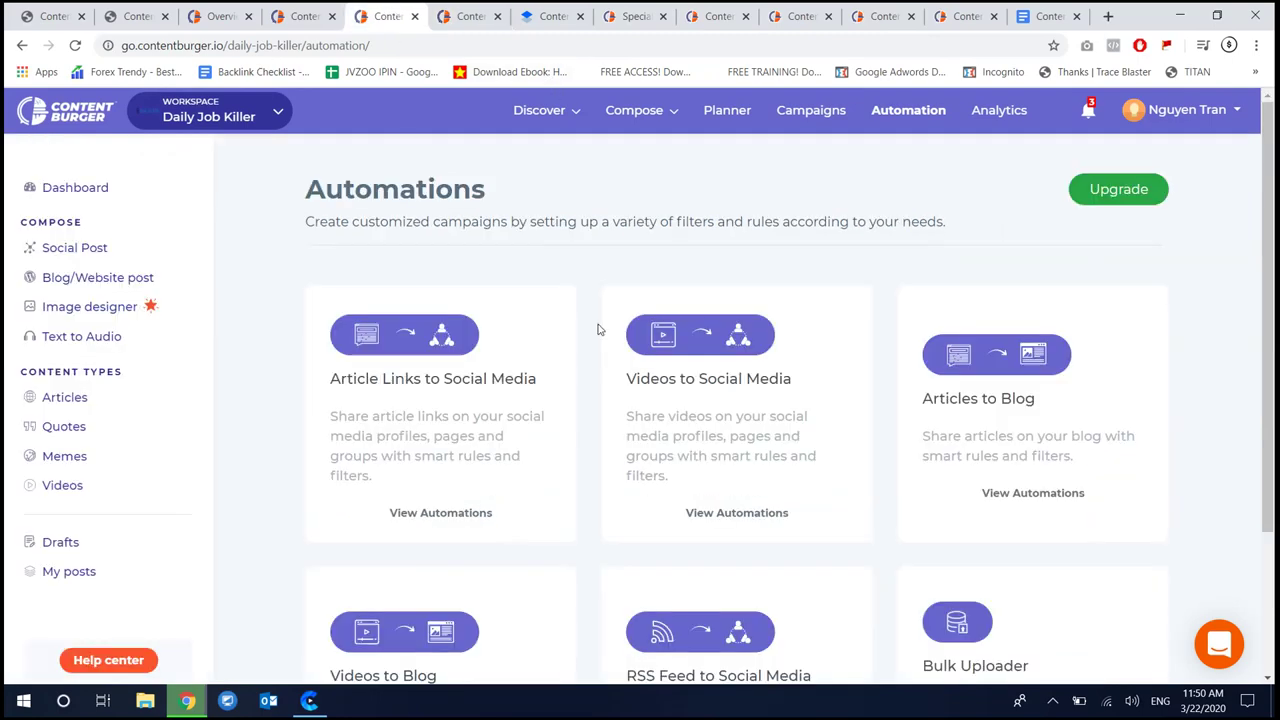
pyautogui.click(497, 16)
# Open the Videos to Blog and RSS Feed to Social Media automations in separate new tabs
pyautogui.scroll(-2, 523, 331)
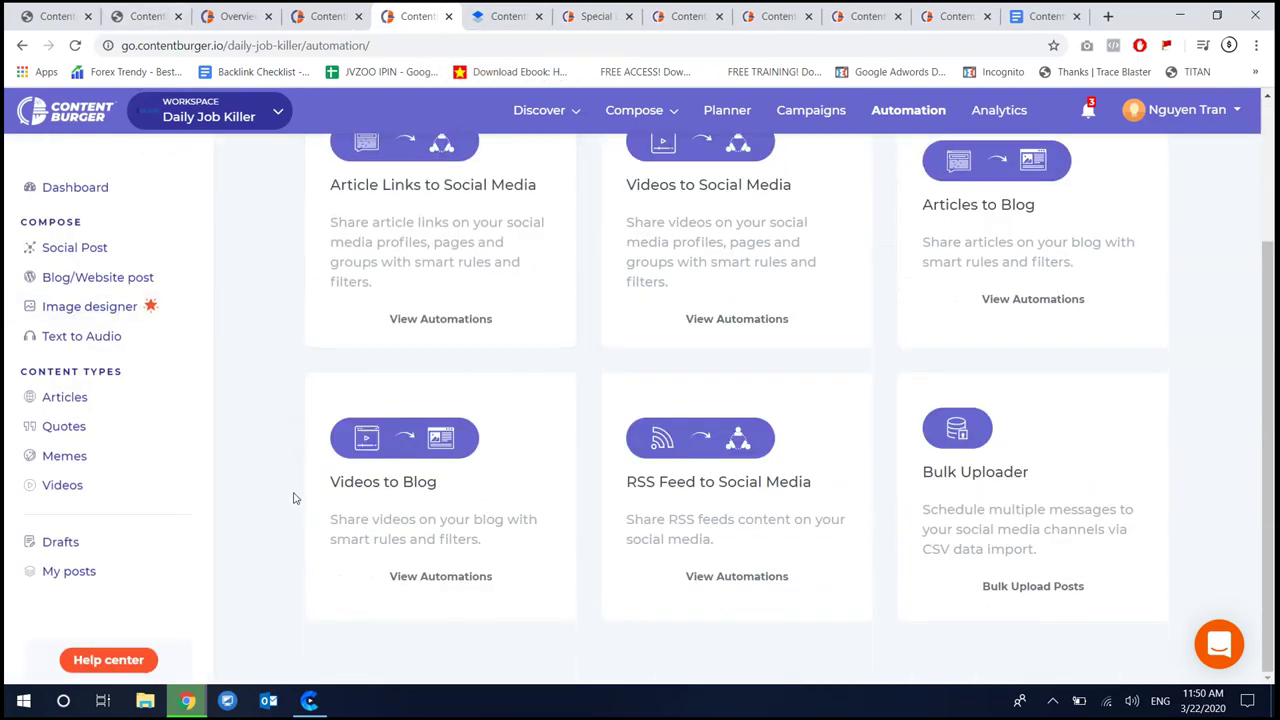
pyautogui.rightClick(455, 572)
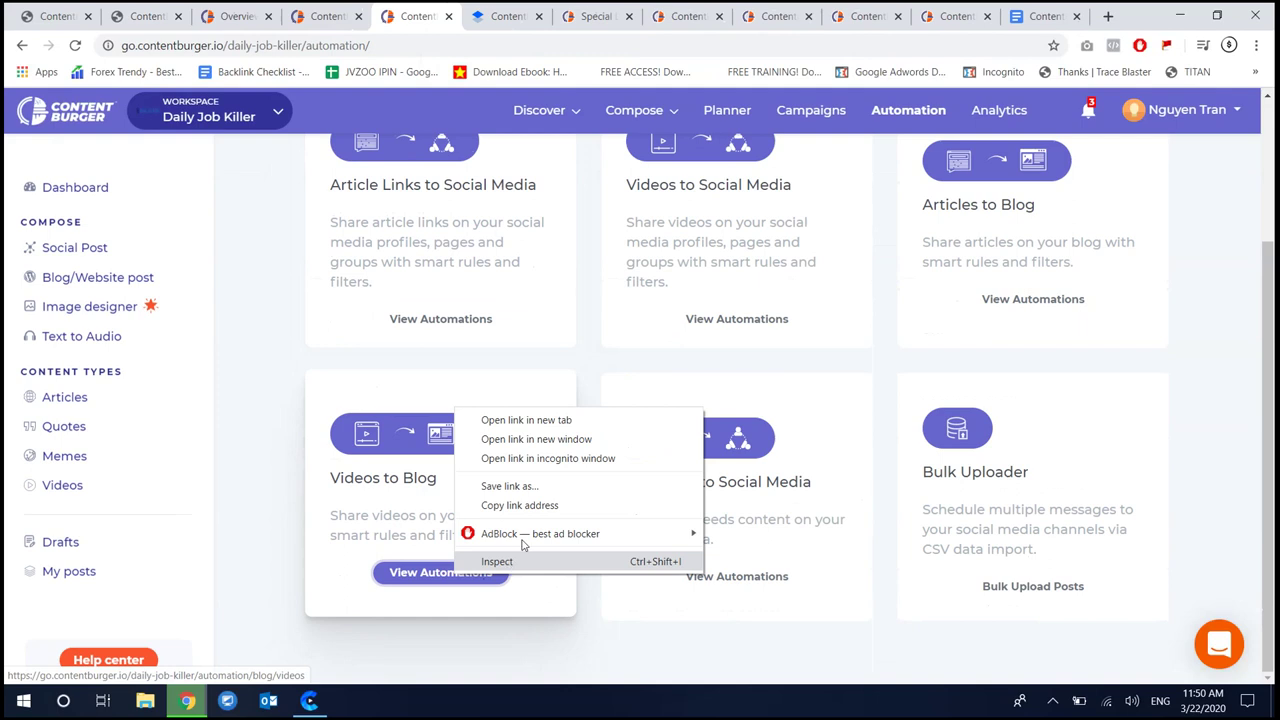
pyautogui.click(527, 420)
pyautogui.rightClick(738, 572)
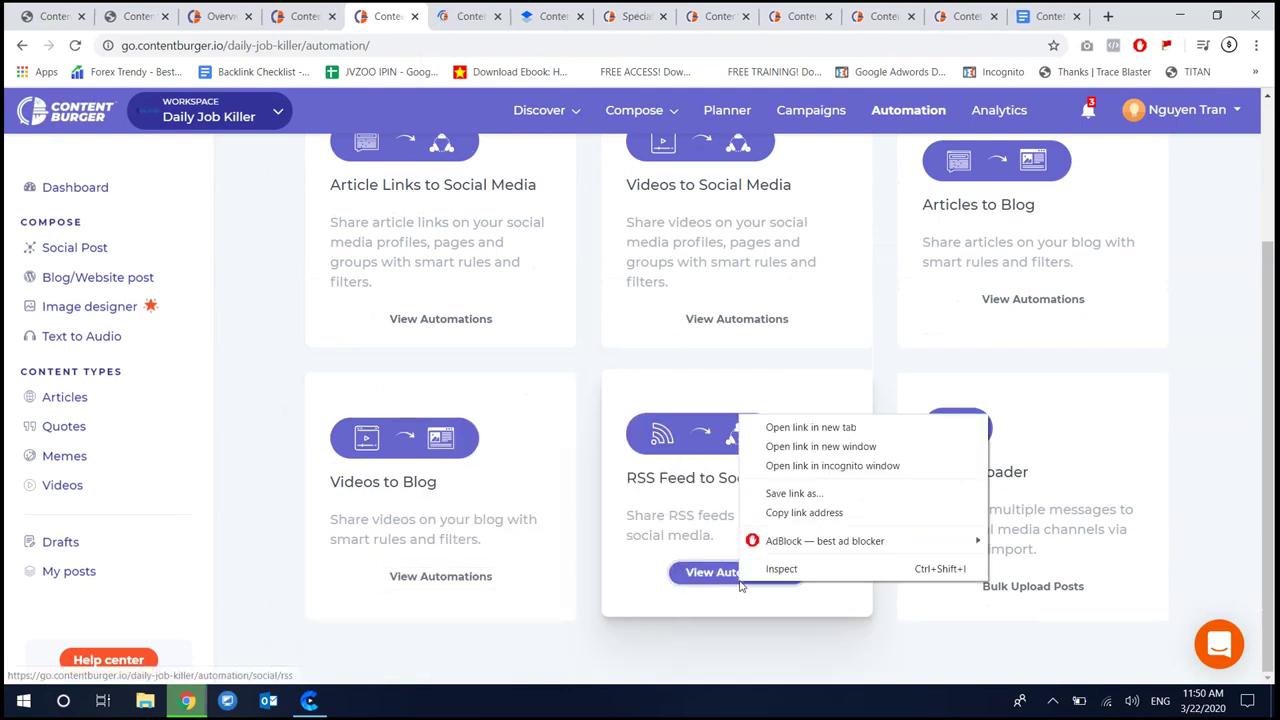
pyautogui.click(803, 428)
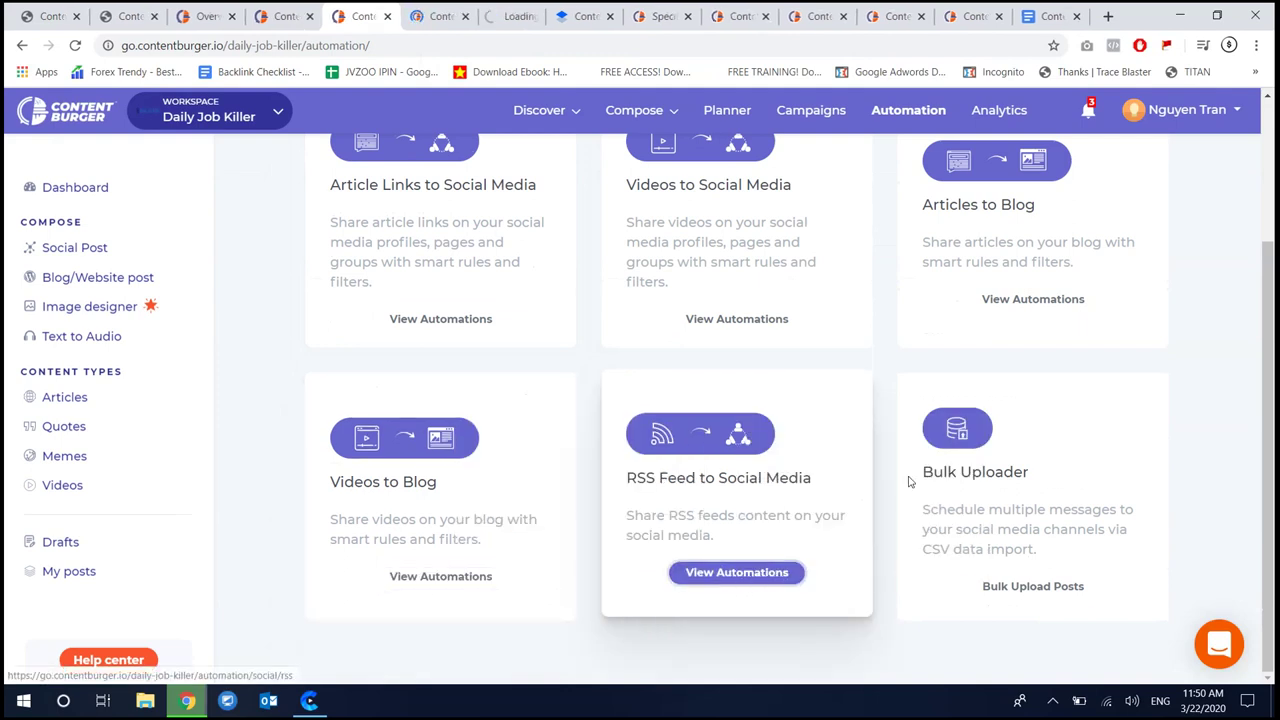
# Open the Bulk Uploader, view its new campaign form and go back to its campaign list
pyautogui.click(1016, 586)
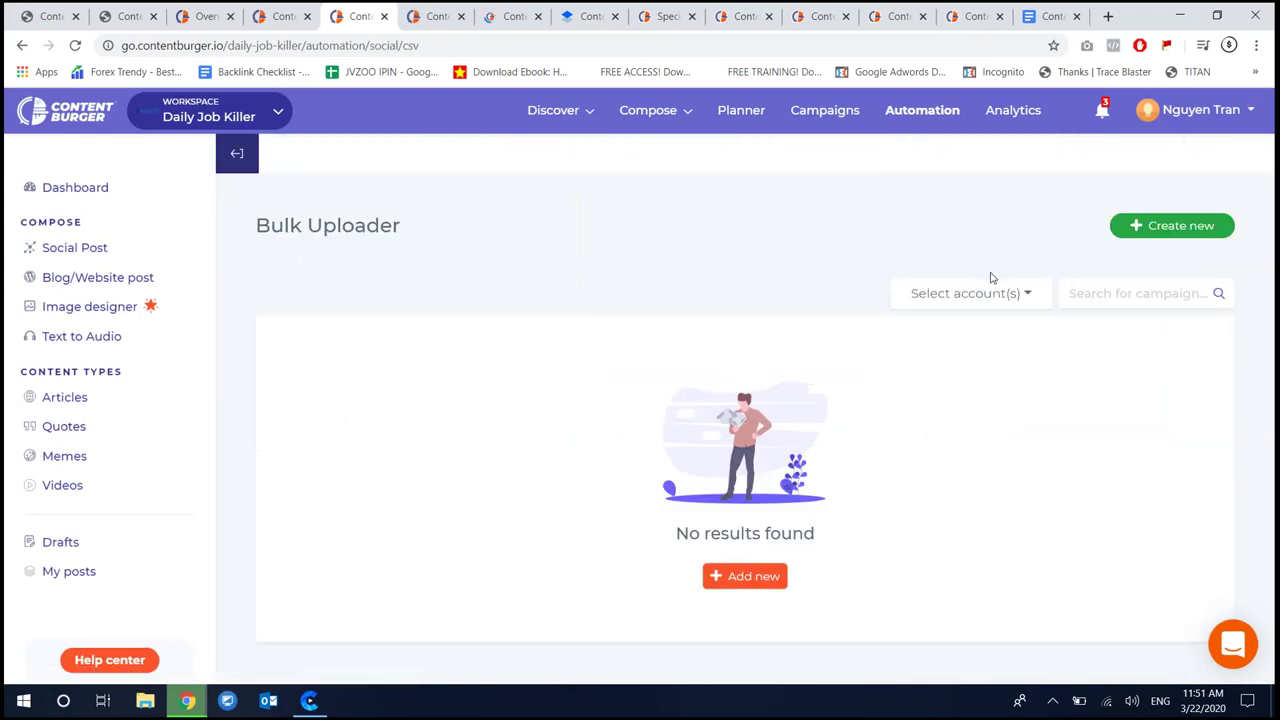
pyautogui.click(749, 575)
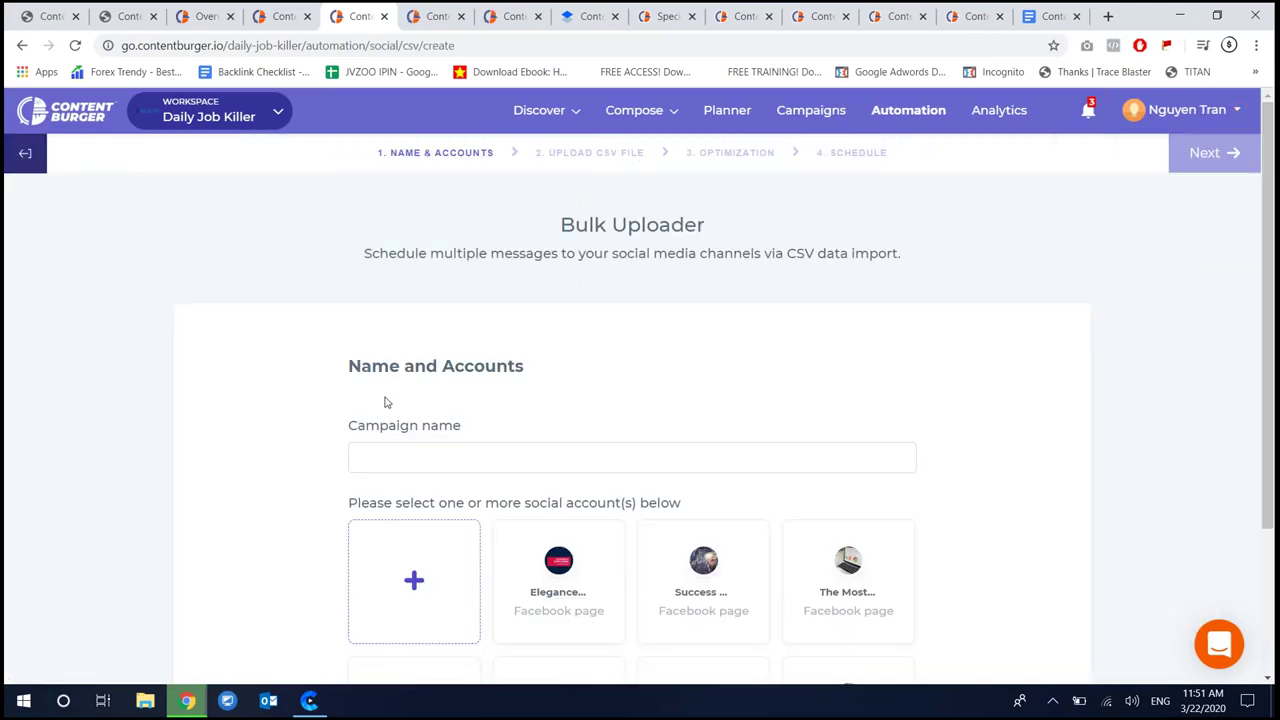
pyautogui.scroll(-2, 543, 438)
pyautogui.scroll(2, 543, 438)
pyautogui.click(22, 46)
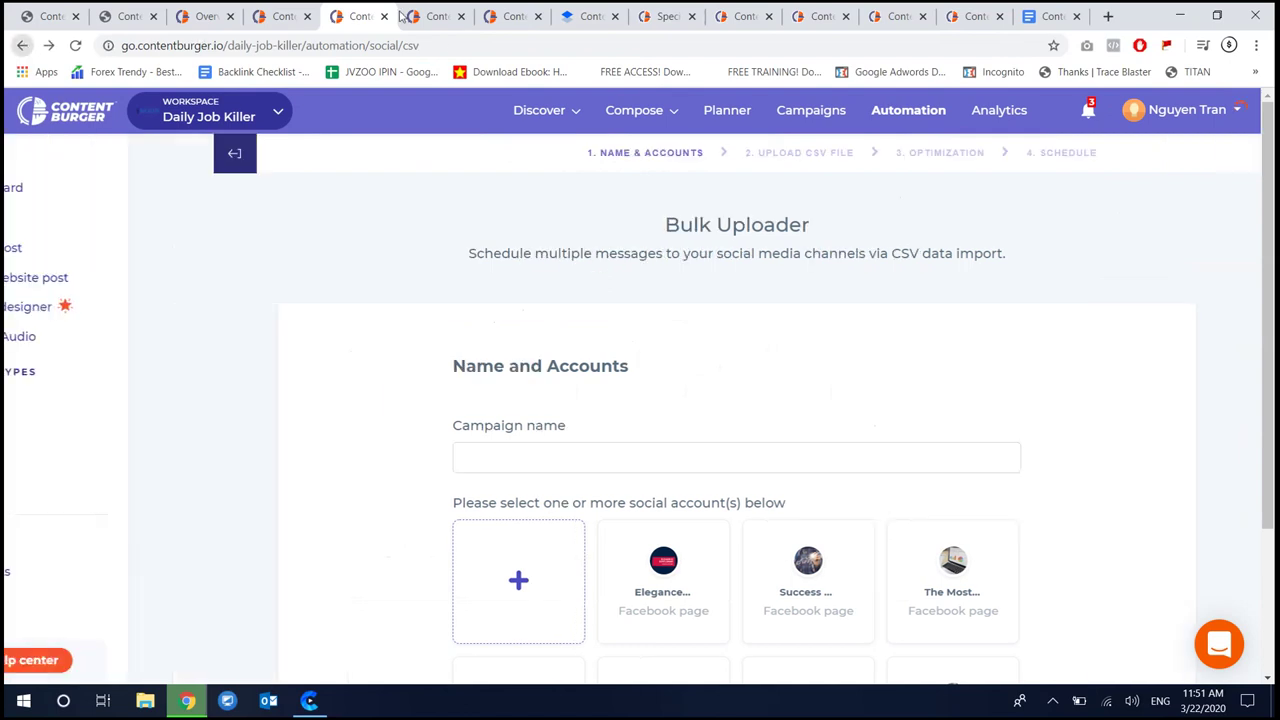
# Create the Elegance campaign in Videos to Blog, set it to post every 4 days, and save it
pyautogui.click(446, 10)
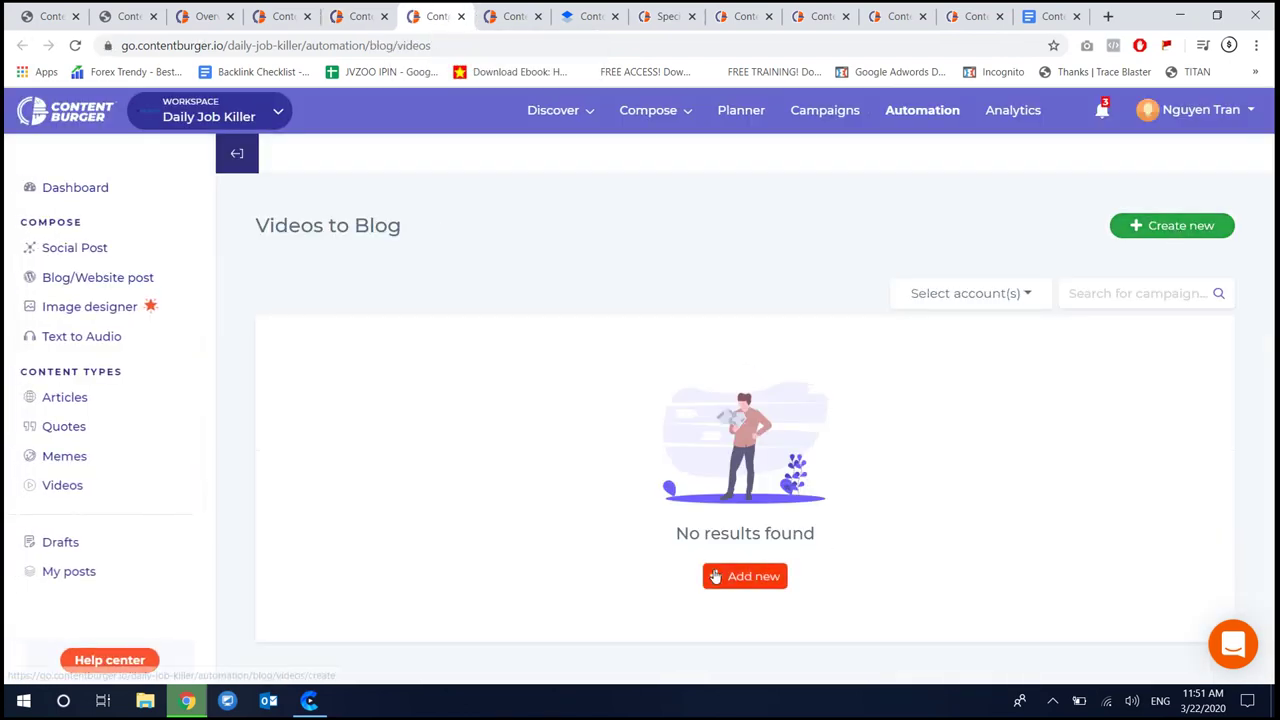
pyautogui.click(745, 576)
pyautogui.scroll(-1, 550, 414)
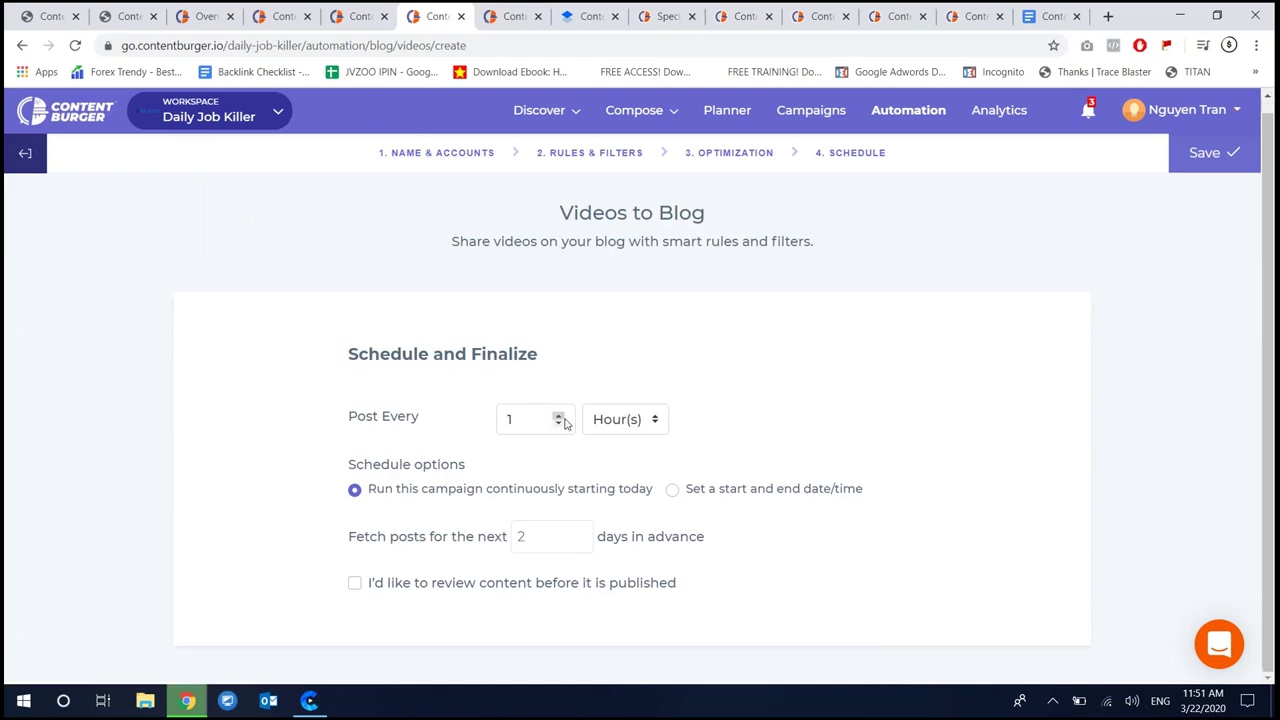
pyautogui.click(628, 421)
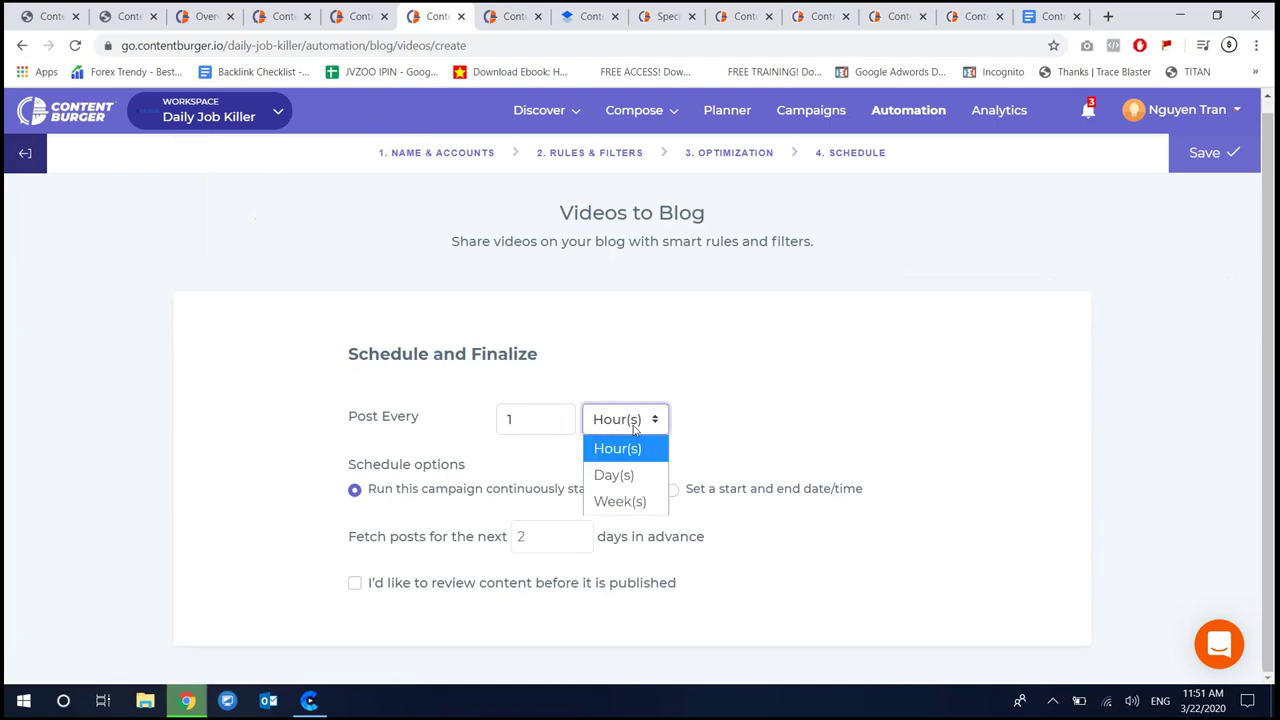
pyautogui.click(616, 488)
pyautogui.doubleClick(512, 419)
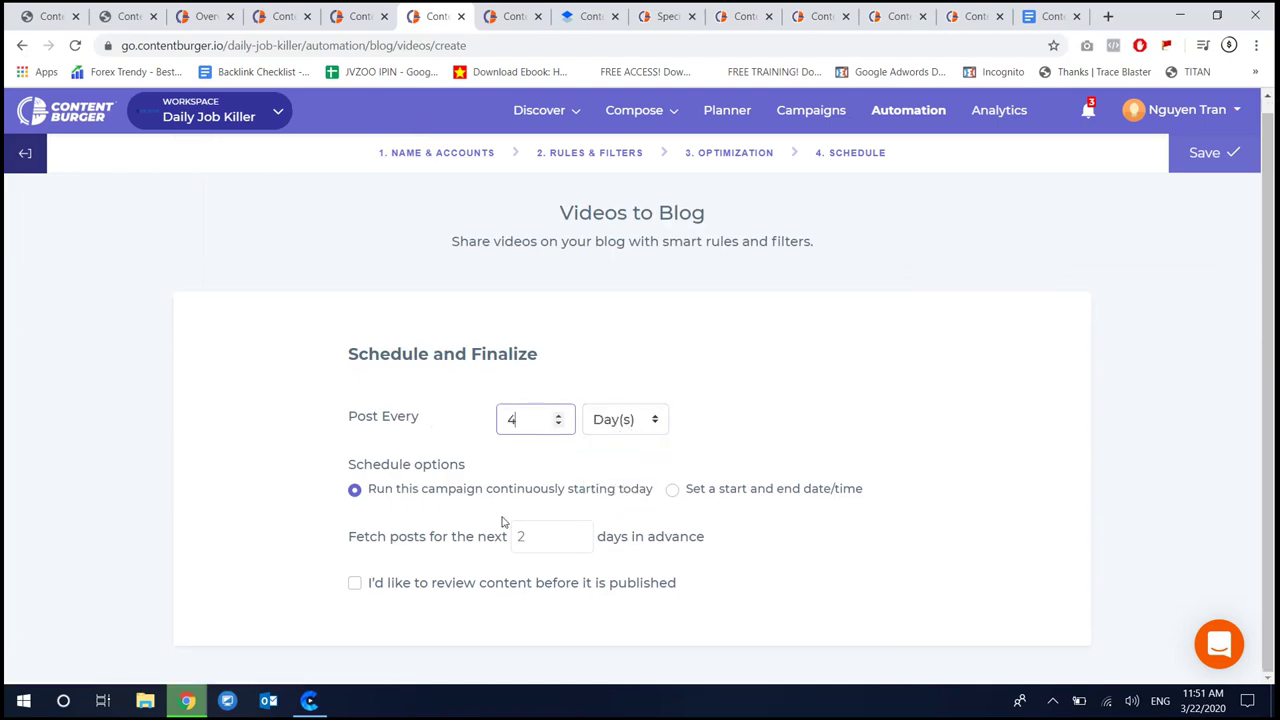
pyautogui.click(1212, 160)
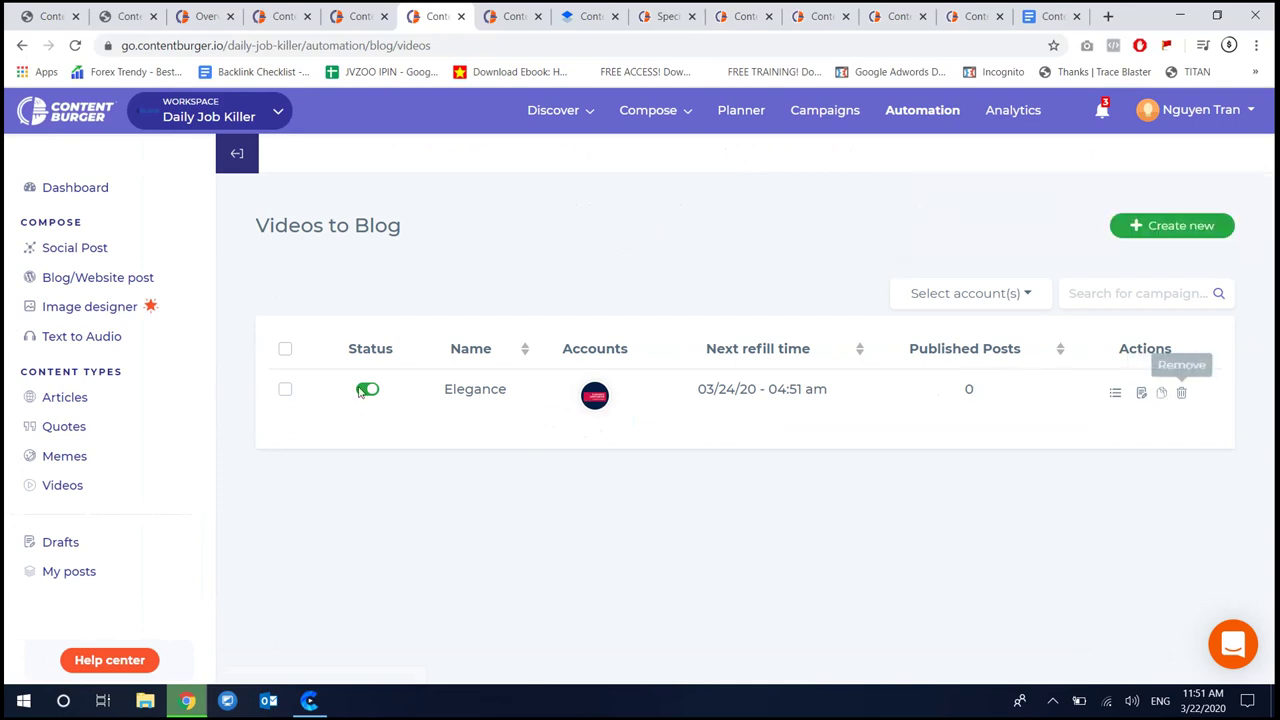
# Open the workspace dashboard and look over its summary, recent posts and discovered articles
pyautogui.click(134, 197)
pyautogui.scroll(-5, 305, 301)
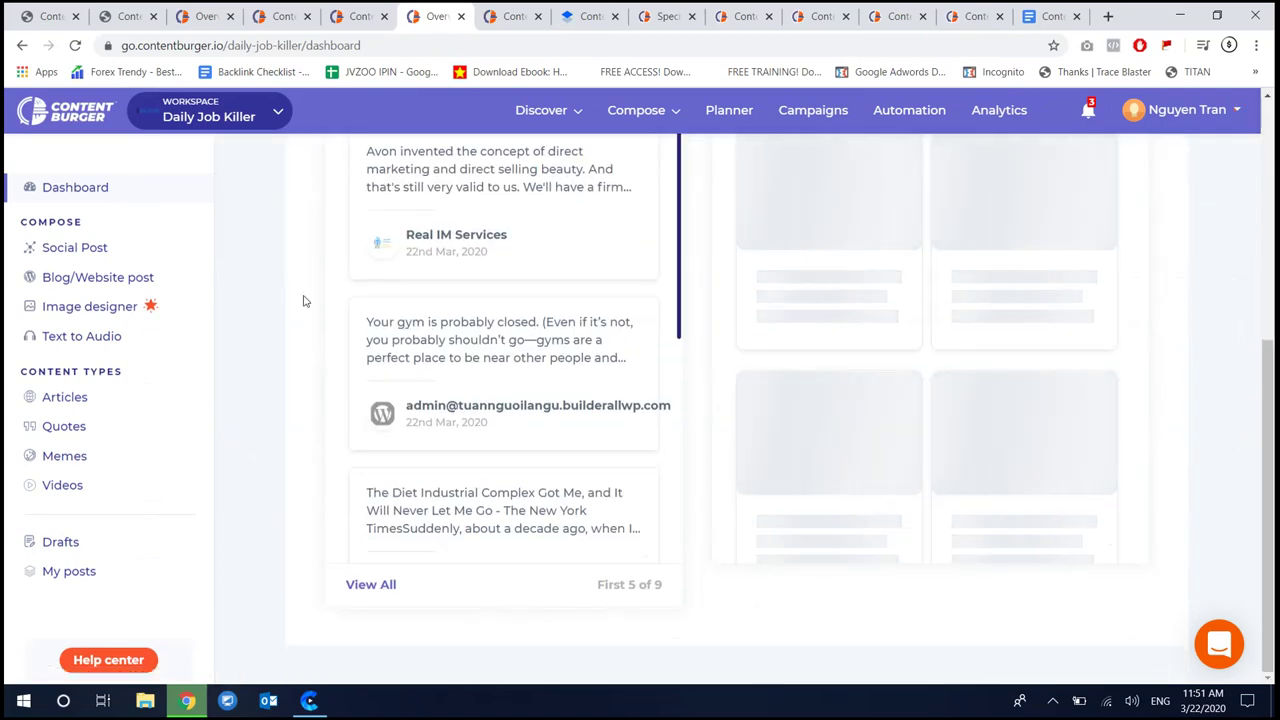
pyautogui.scroll(5, 285, 316)
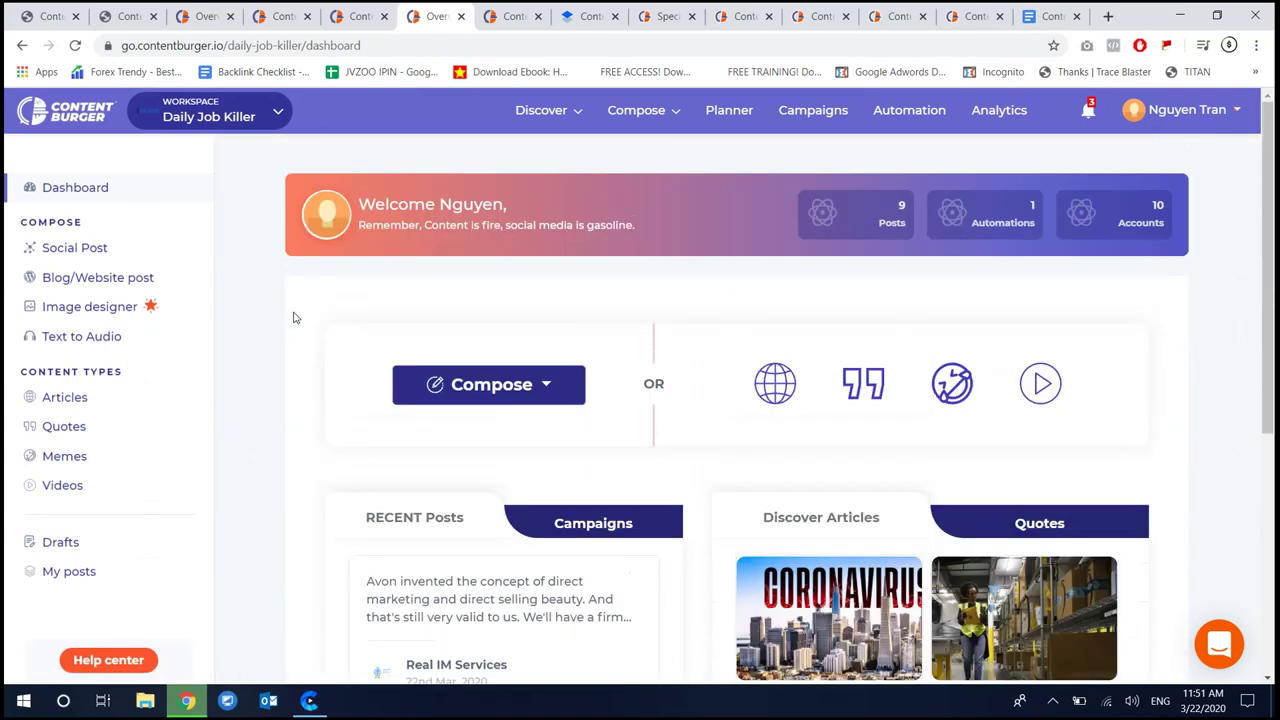
# Create the Elegance campaign in RSS Feed to Social Media with an update frequency of once a day, and save it
pyautogui.click(525, 18)
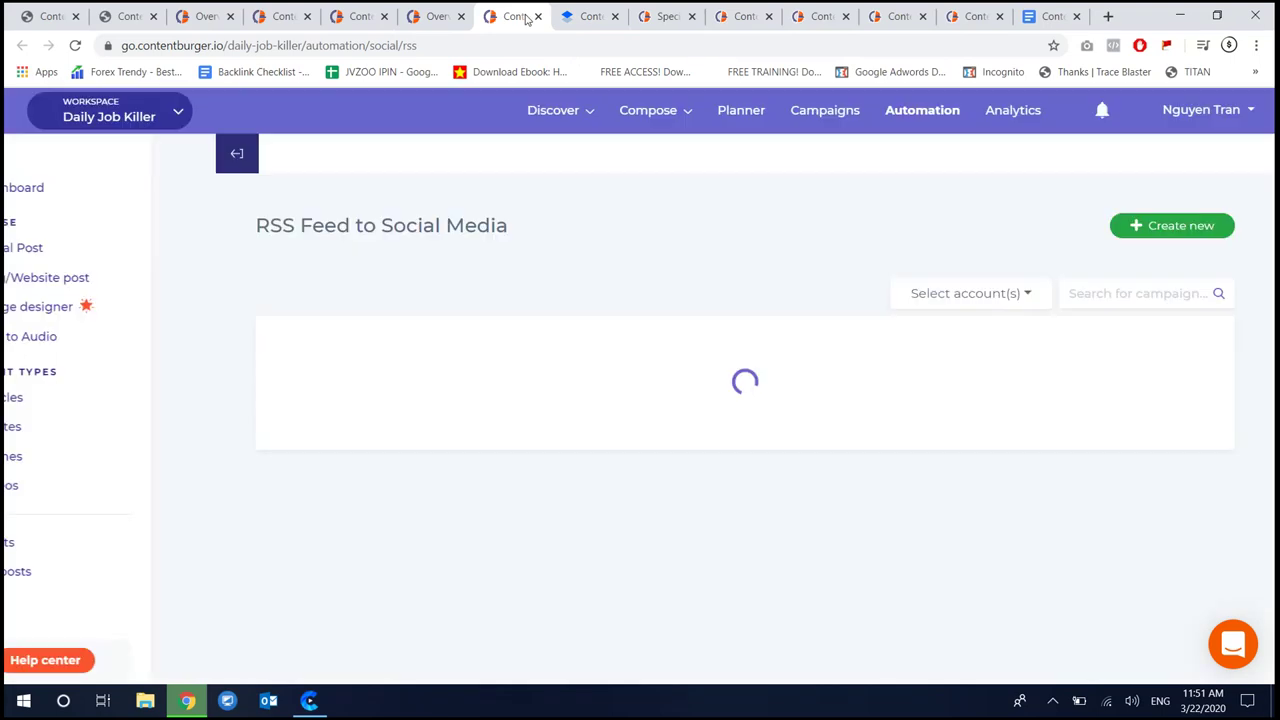
pyautogui.click(1185, 226)
pyautogui.click(551, 435)
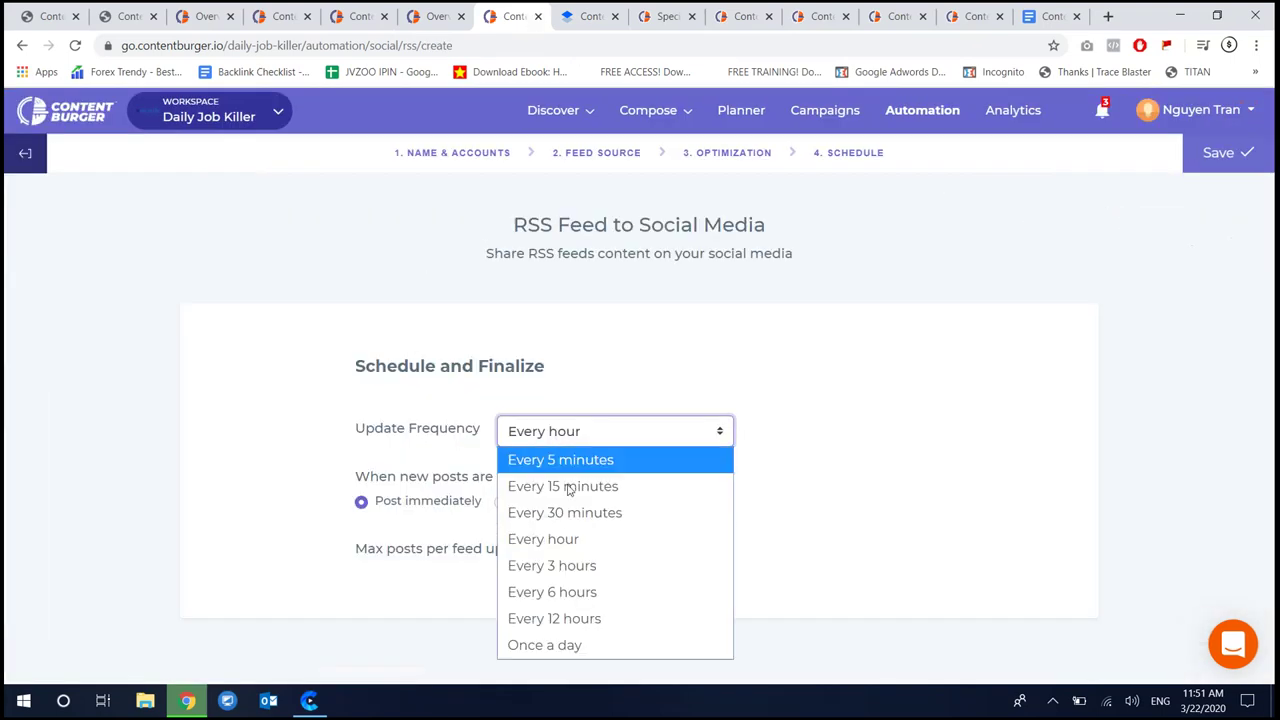
pyautogui.click(585, 648)
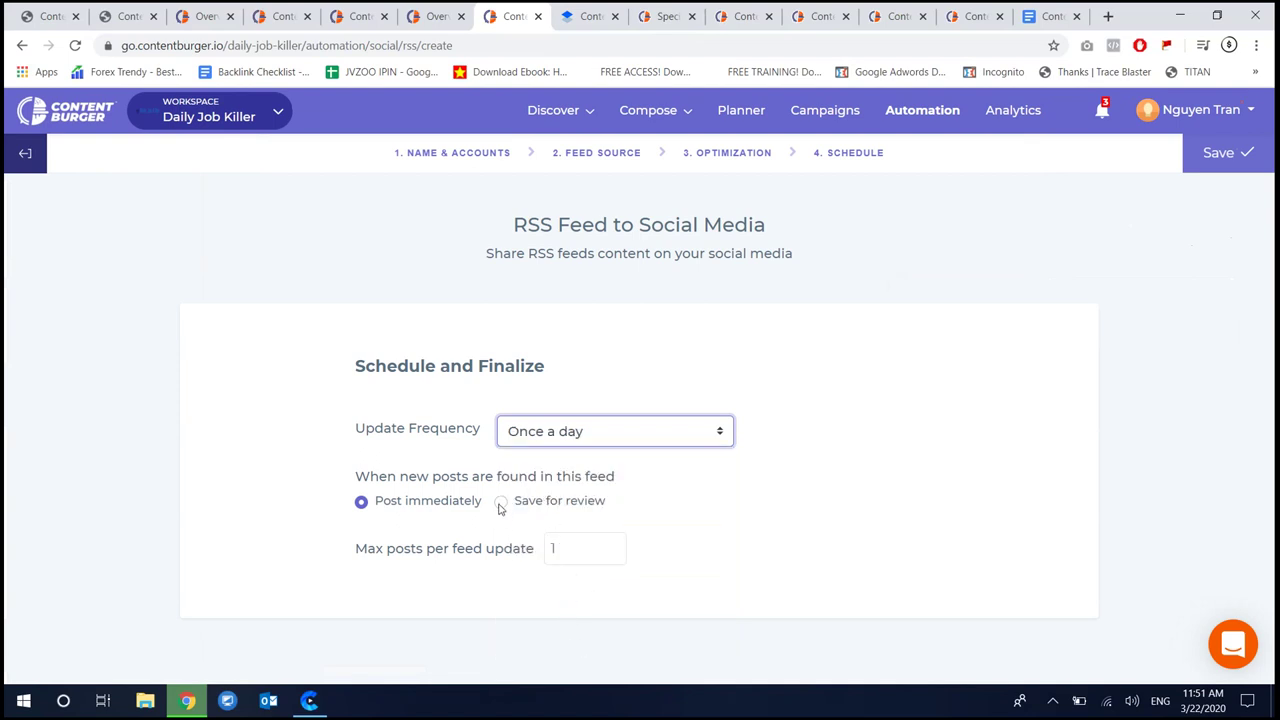
pyautogui.click(1207, 154)
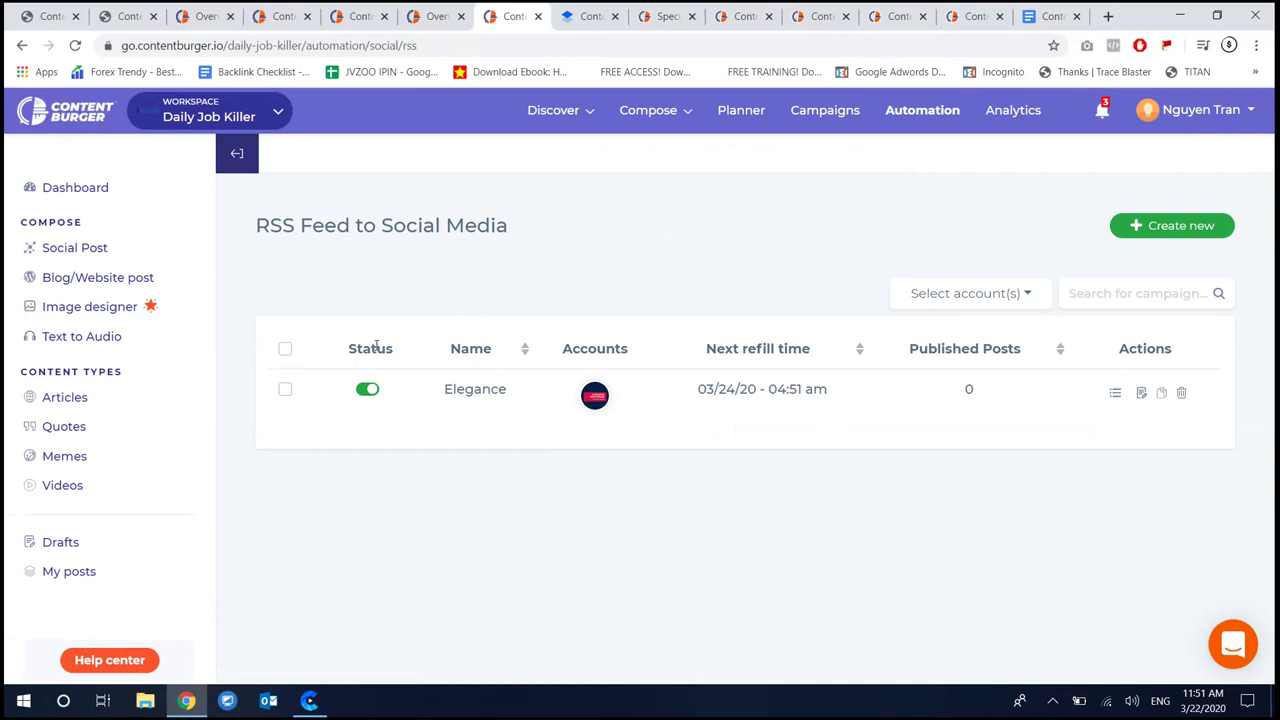
# View the list of all workspaces and reopen the Daily Job Killer workspace
pyautogui.click(97, 122)
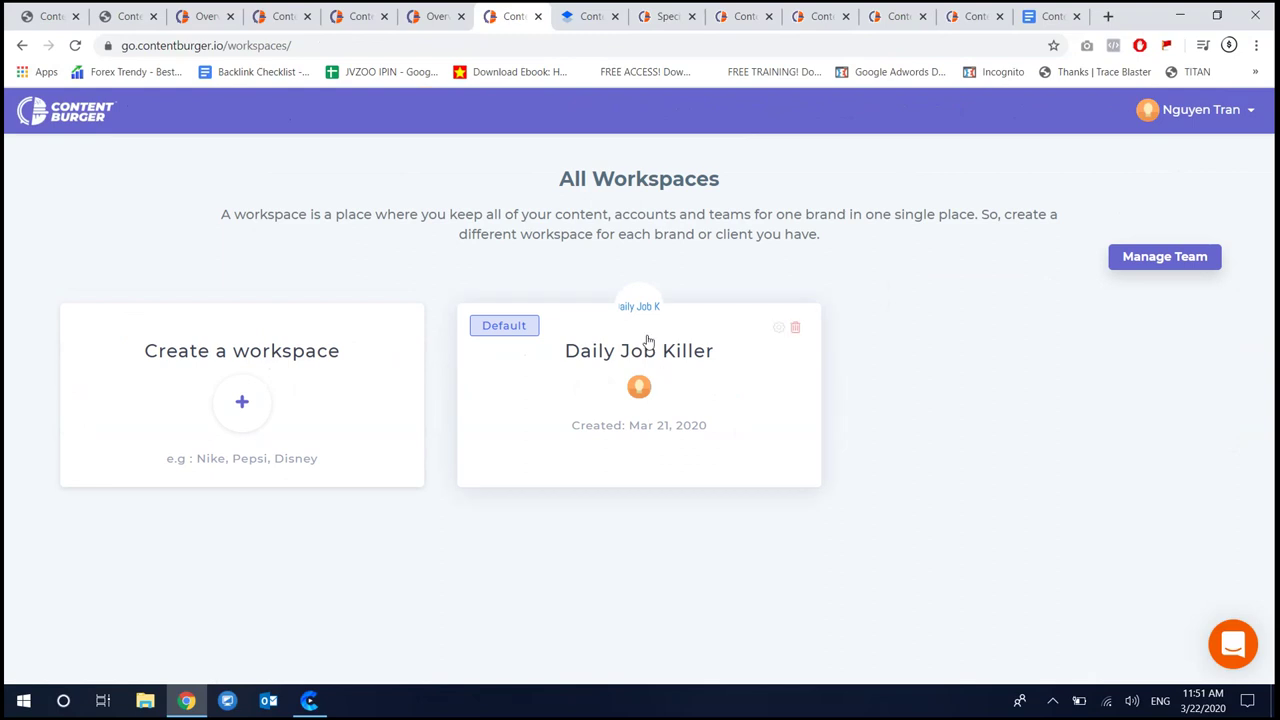
pyautogui.click(641, 305)
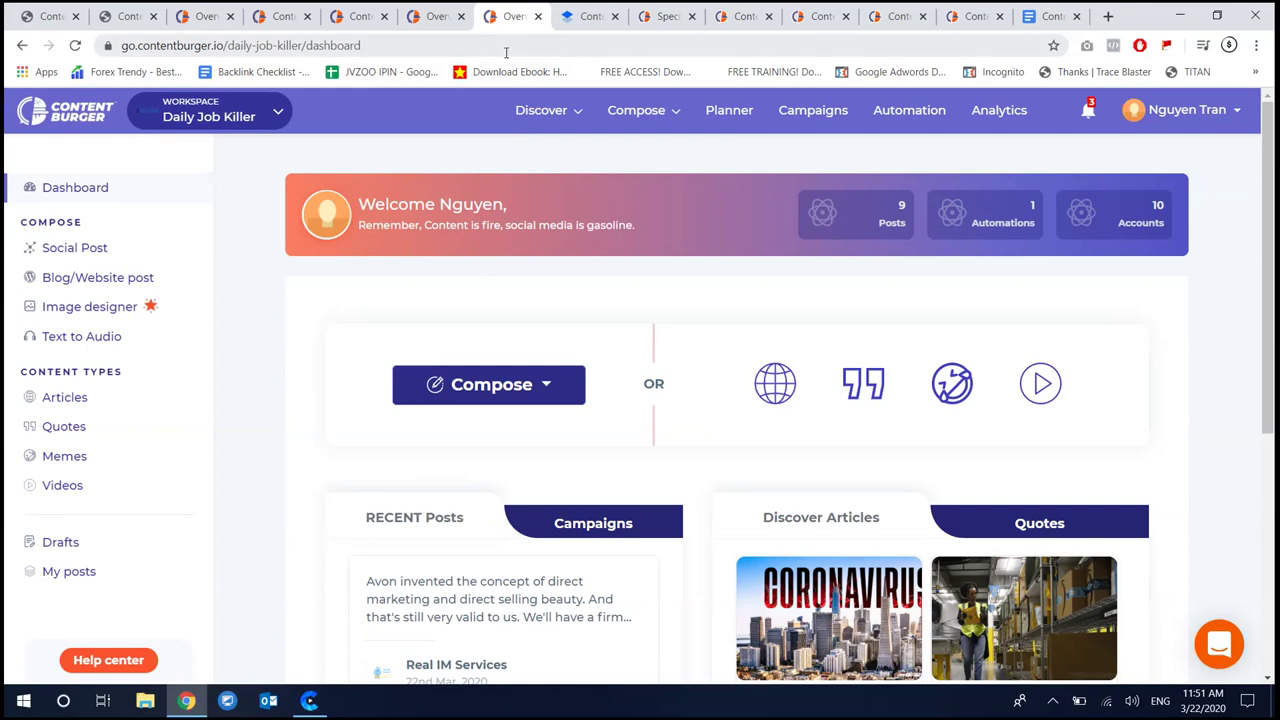
# Glance at the funnel details in Dropbox Paper and examine the ContentBurger sales page from its headline through the product introduction and case studies
pyautogui.click(586, 10)
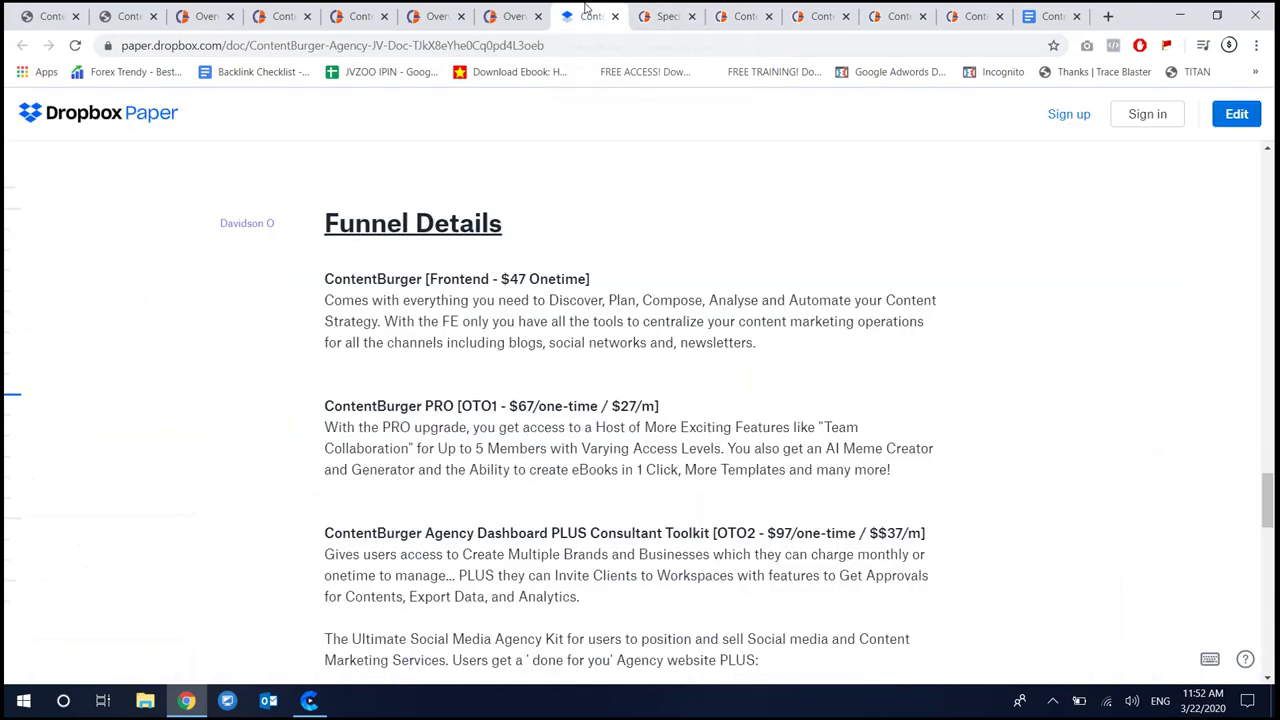
pyautogui.click(658, 10)
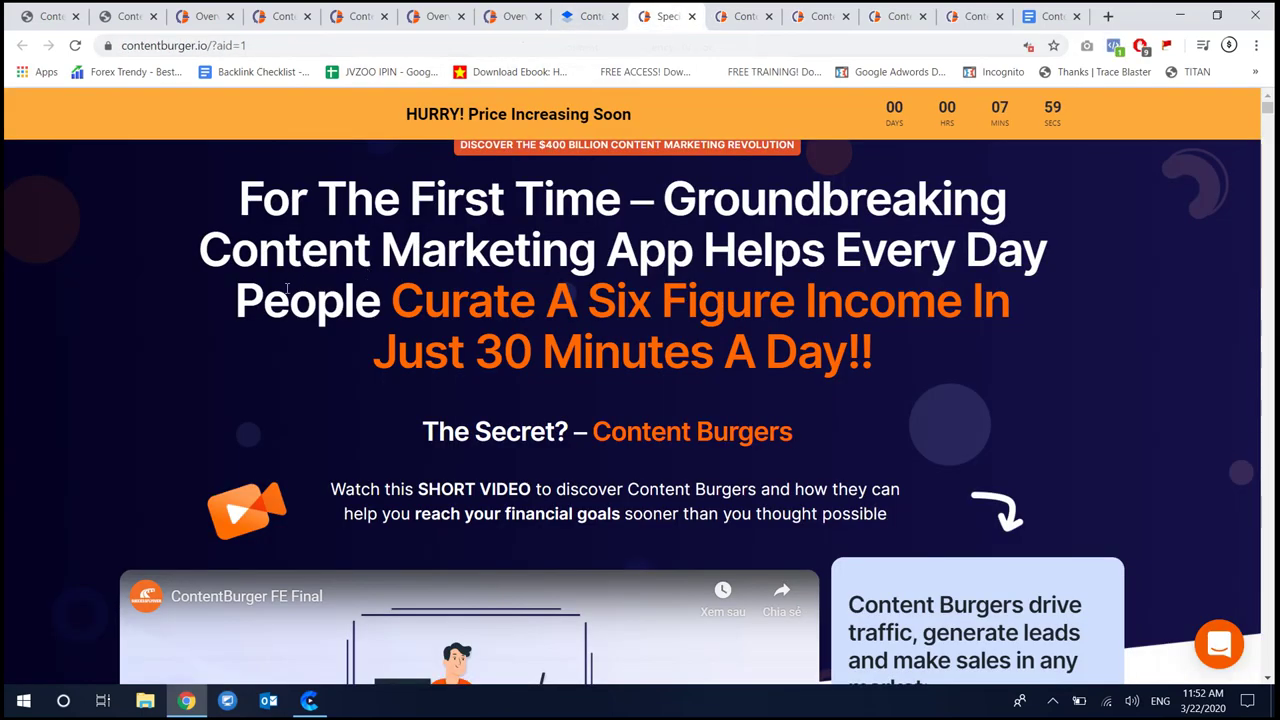
pyautogui.scroll(-8, 300, 288)
pyautogui.scroll(-20, 320, 292)
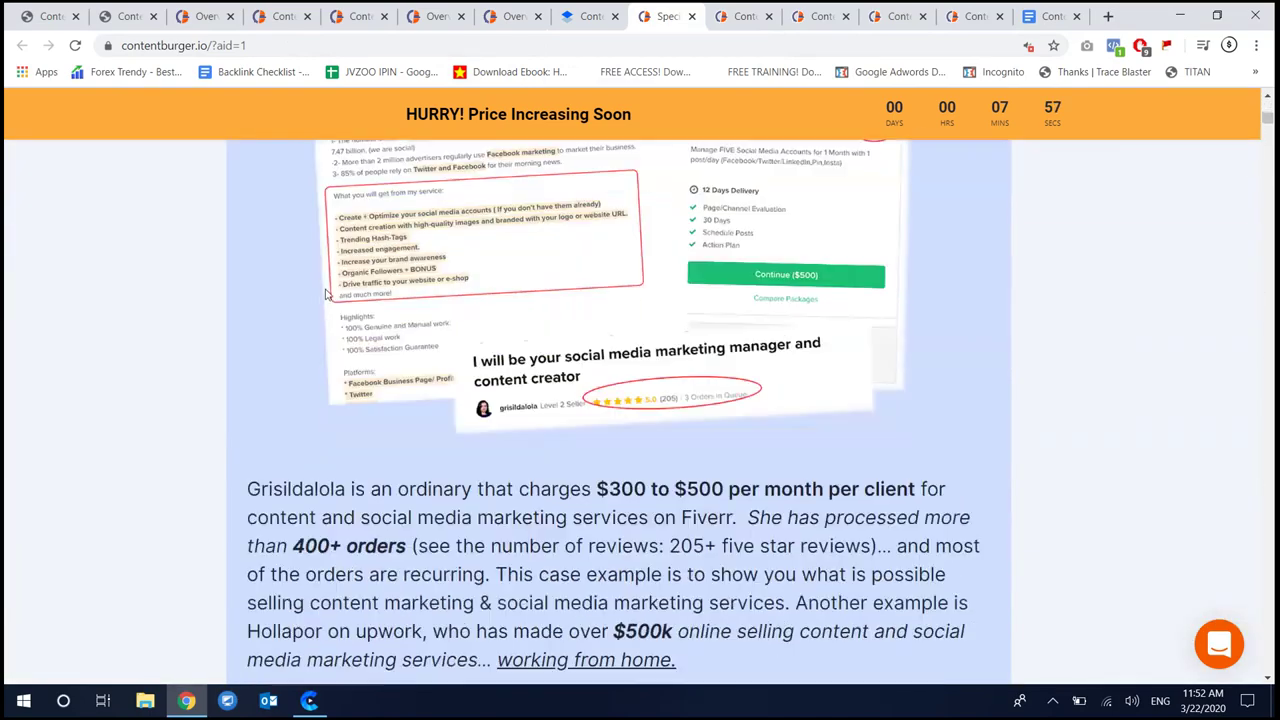
pyautogui.scroll(-20, 340, 305)
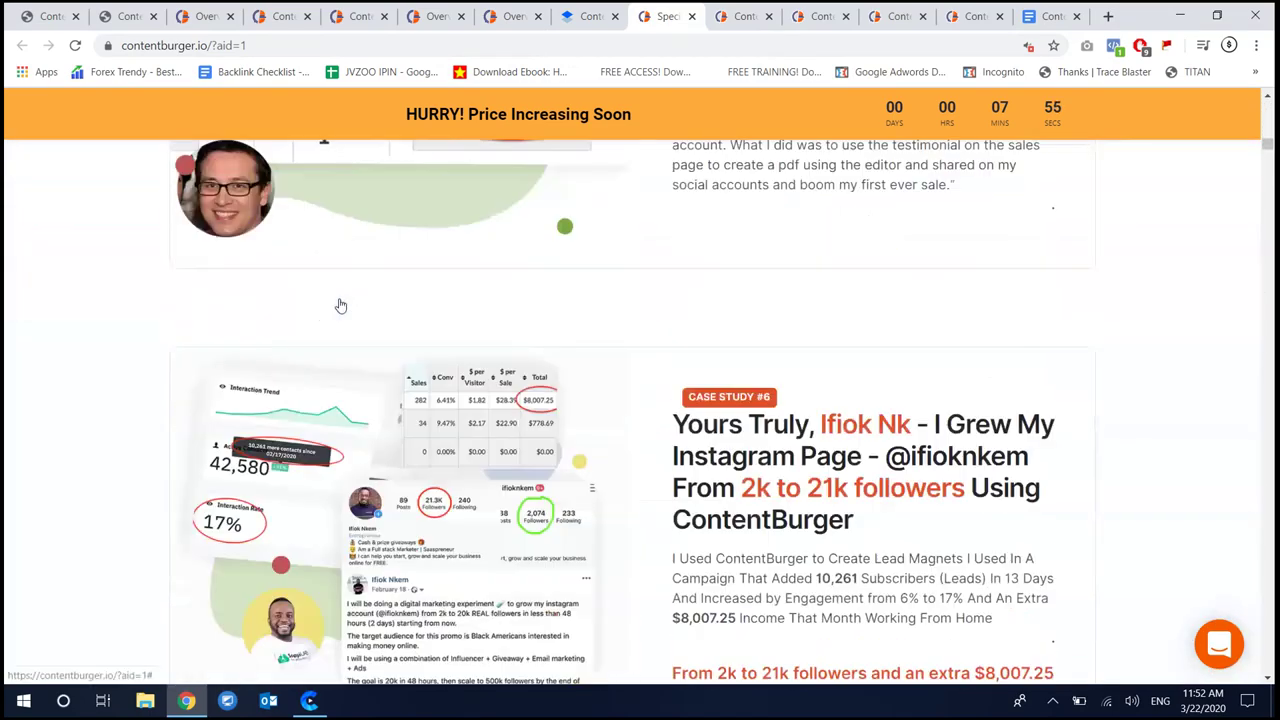
pyautogui.scroll(-15, 348, 306)
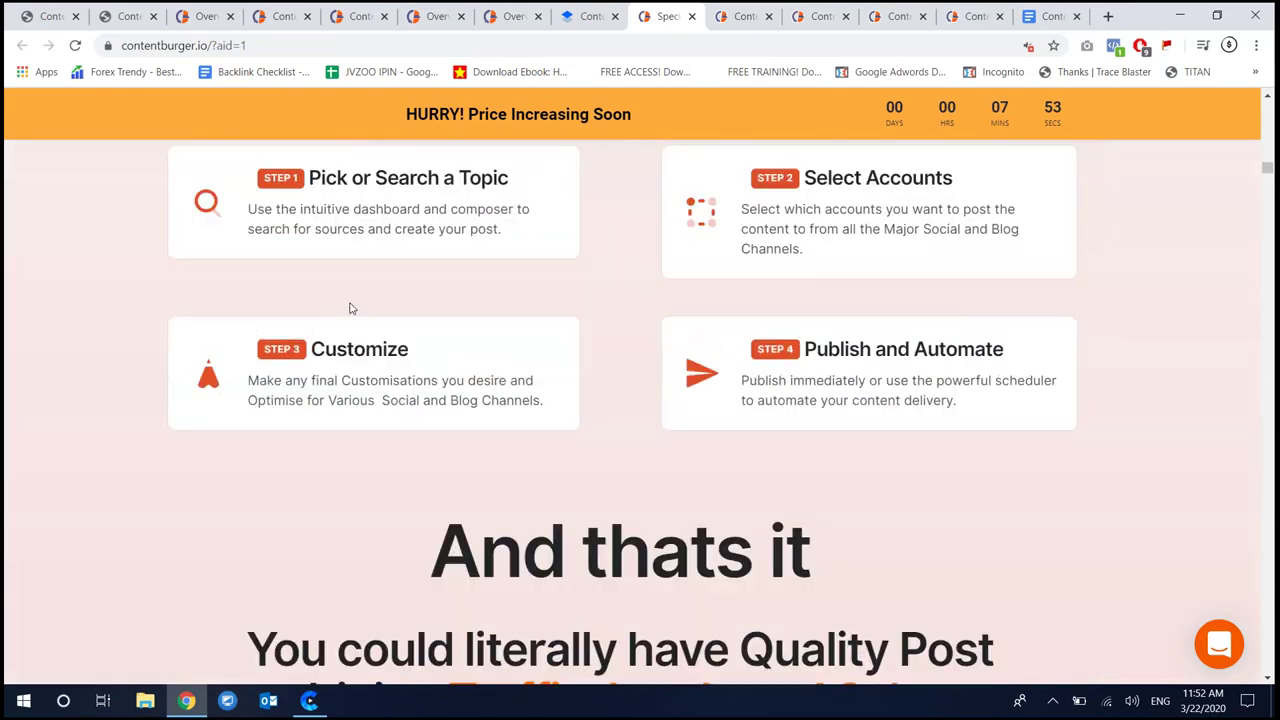
pyautogui.scroll(-5, 352, 294)
pyautogui.scroll(6, 355, 292)
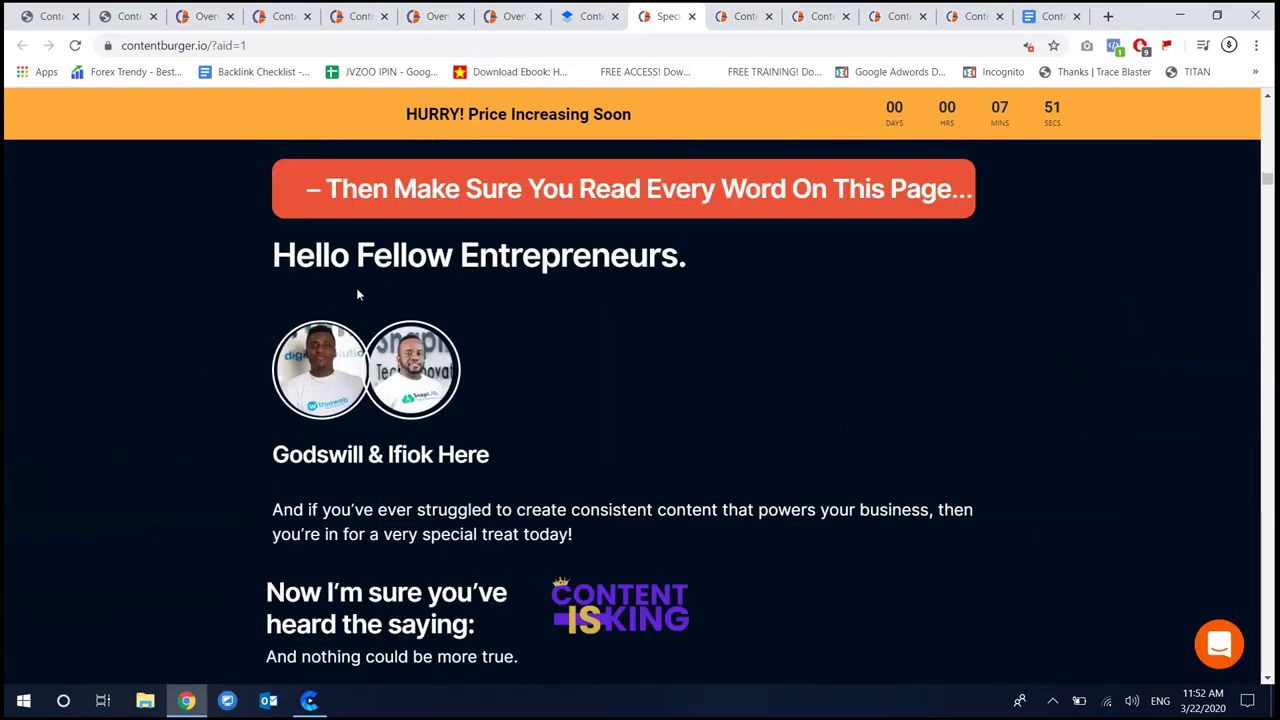
pyautogui.scroll(-20, 358, 294)
pyautogui.scroll(-20, 359, 300)
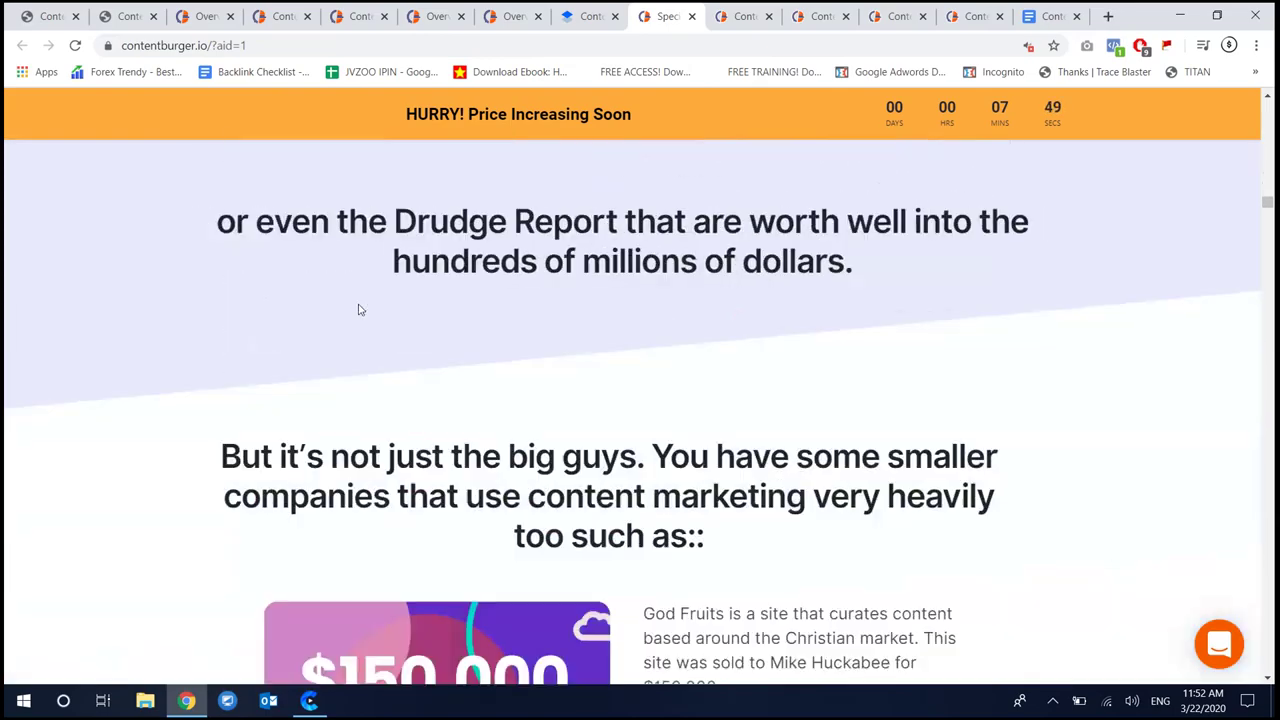
pyautogui.scroll(-15, 359, 295)
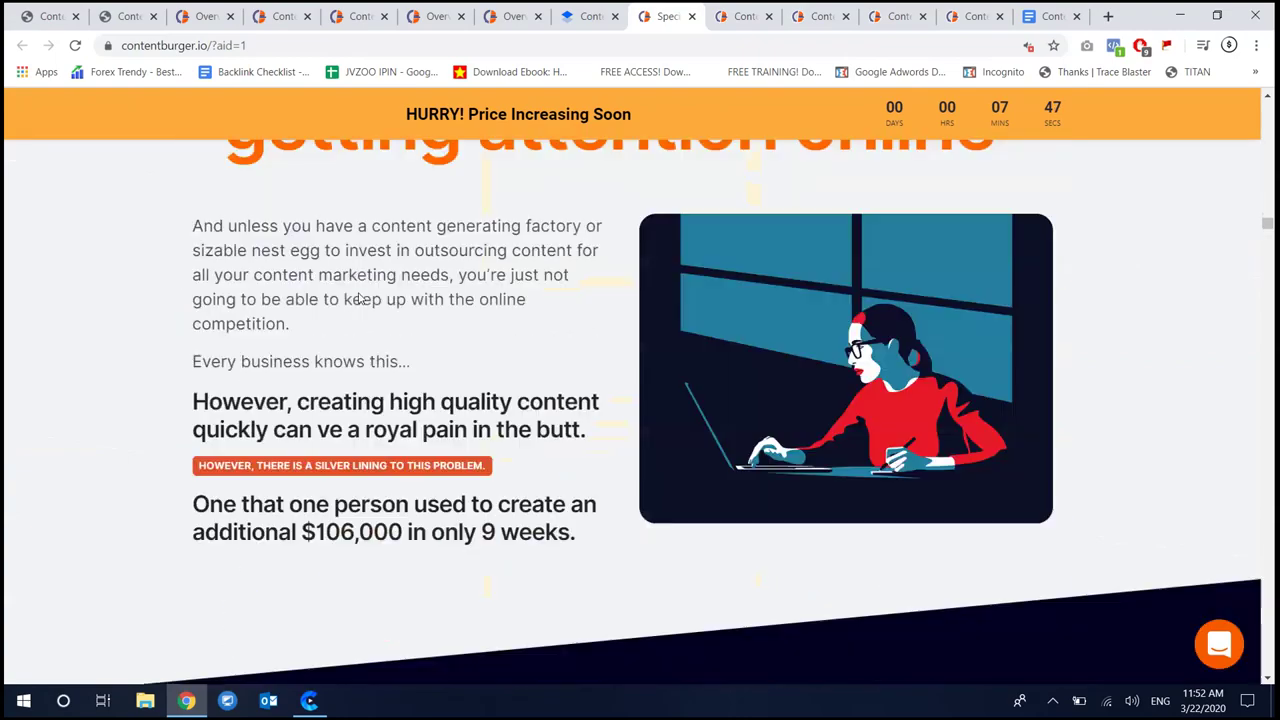
pyautogui.scroll(-20, 358, 294)
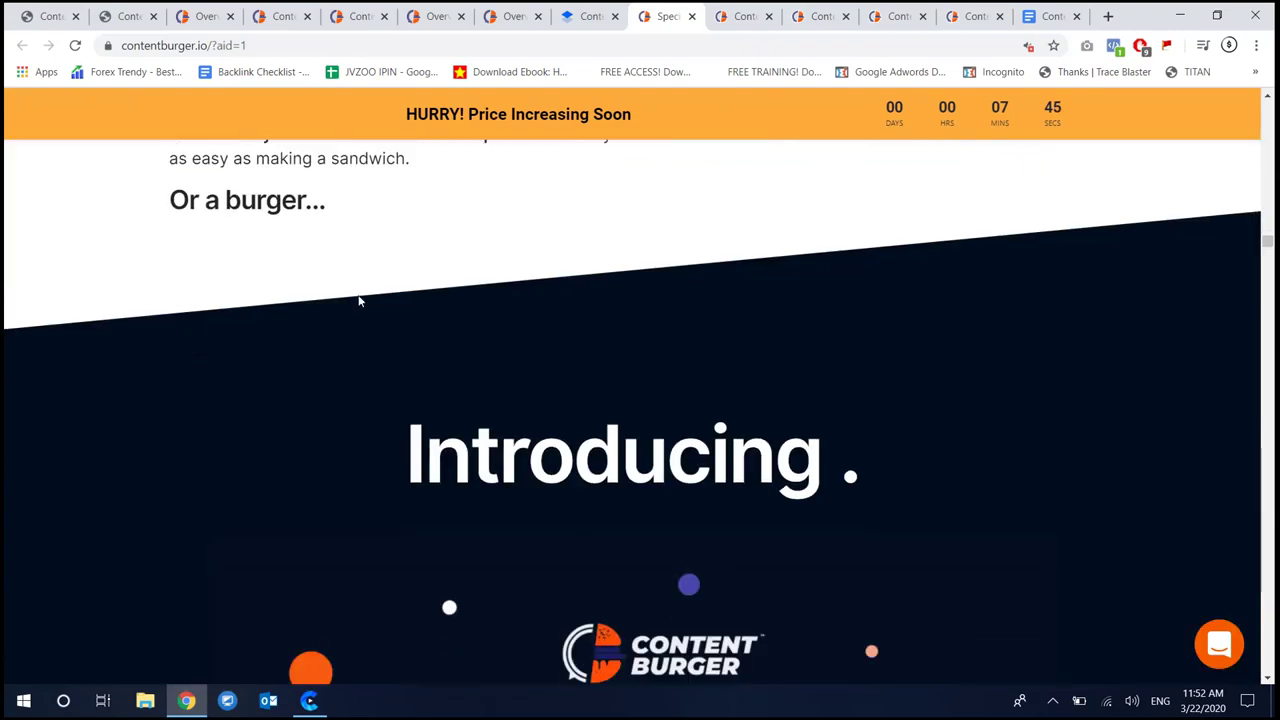
pyautogui.scroll(-20, 358, 294)
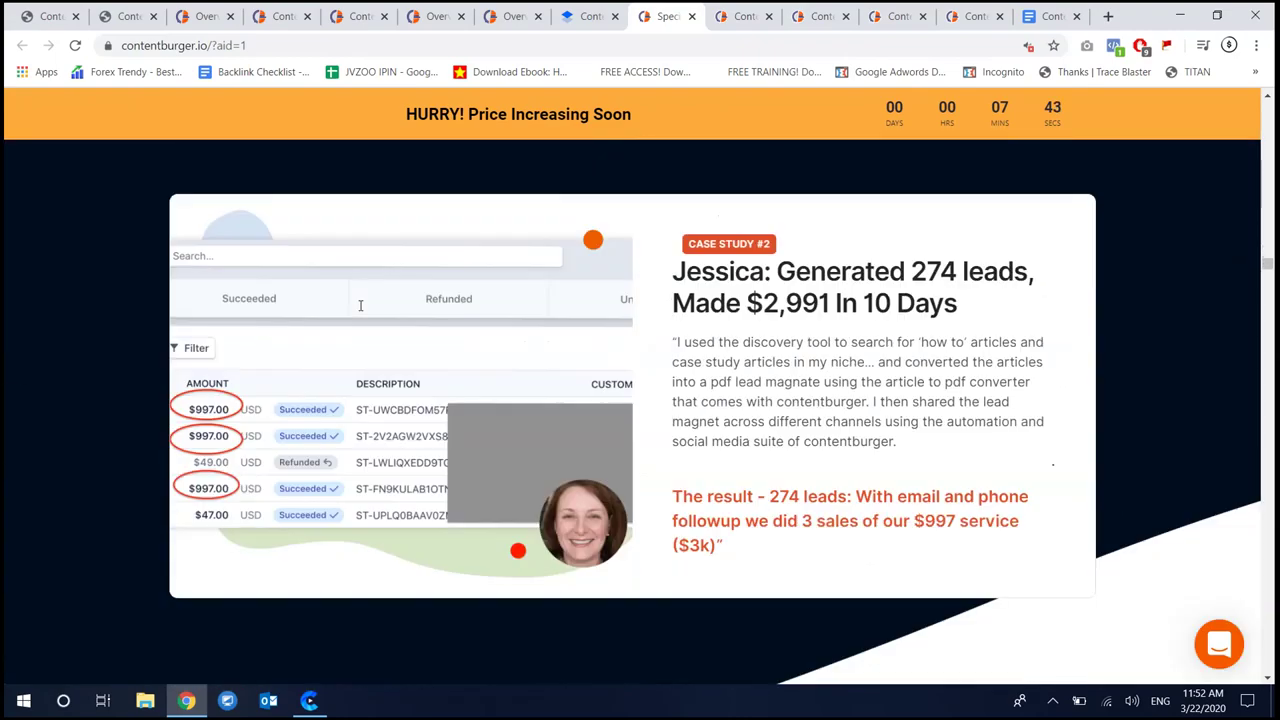
pyautogui.scroll(-20, 361, 305)
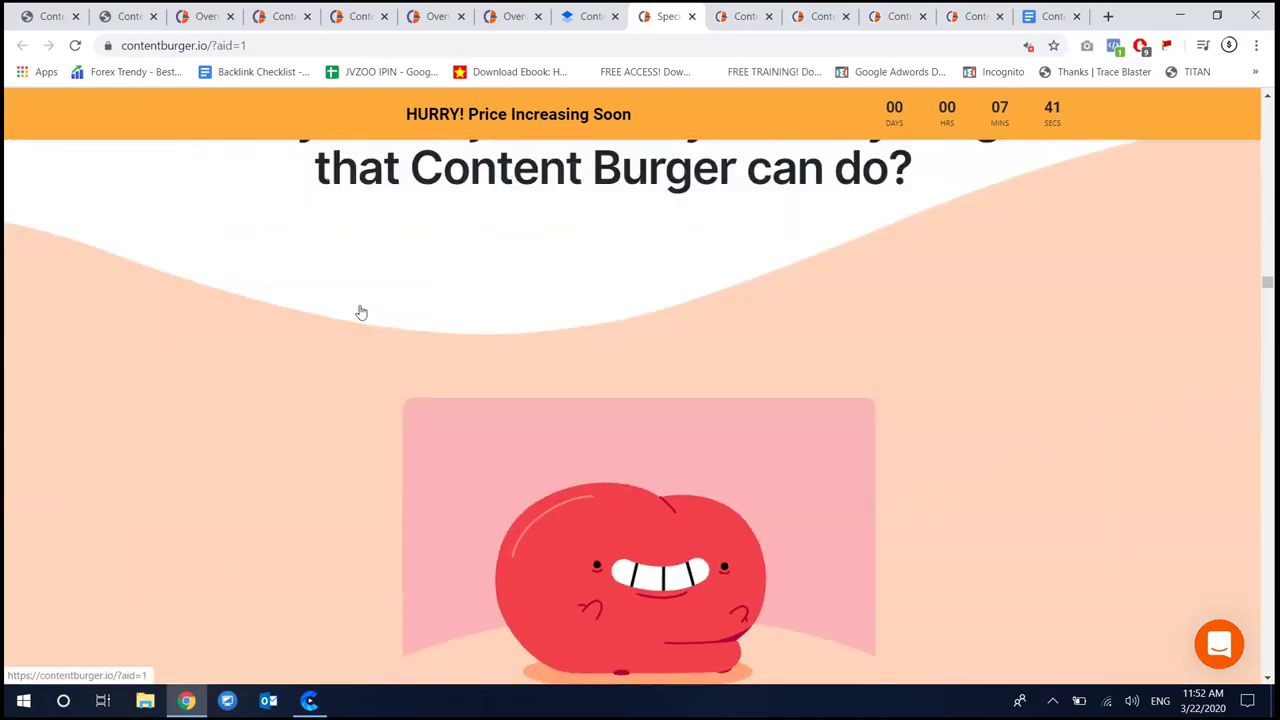
# Examine the sales page's feature descriptions, income ideas and exclusive bonuses, including the commercial license
pyautogui.scroll(-7, 366, 317)
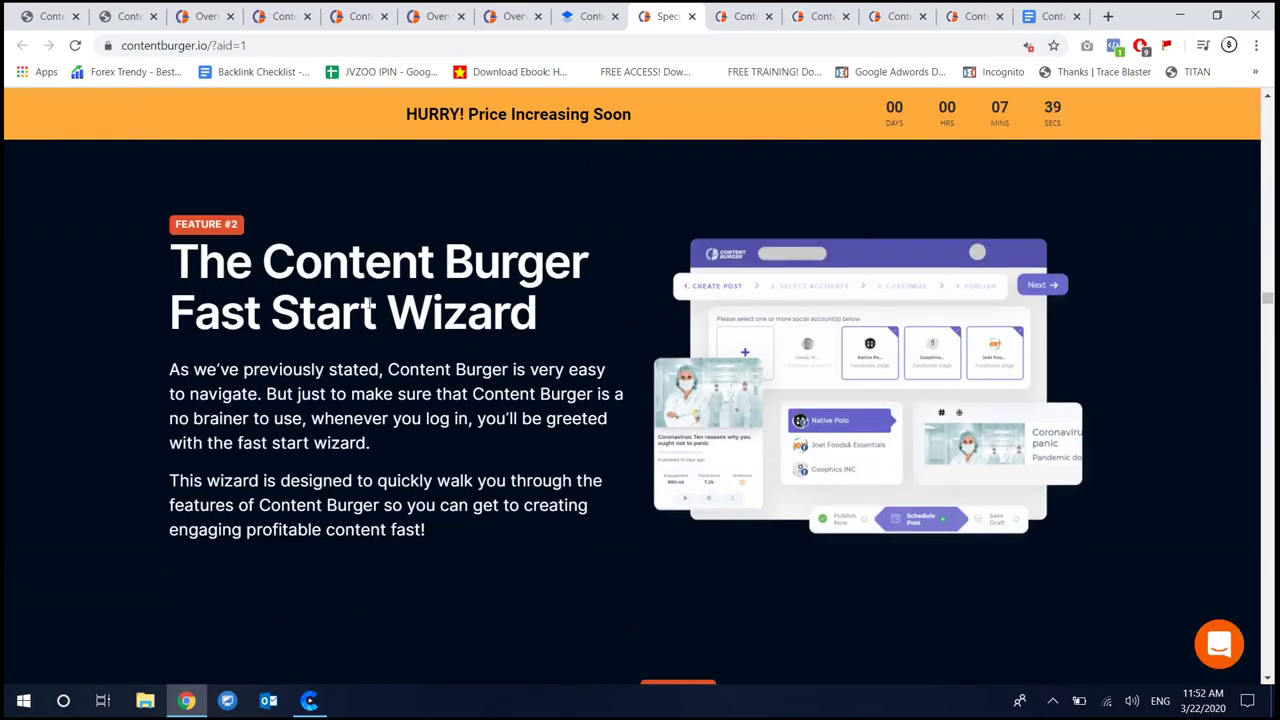
pyautogui.scroll(-20, 368, 303)
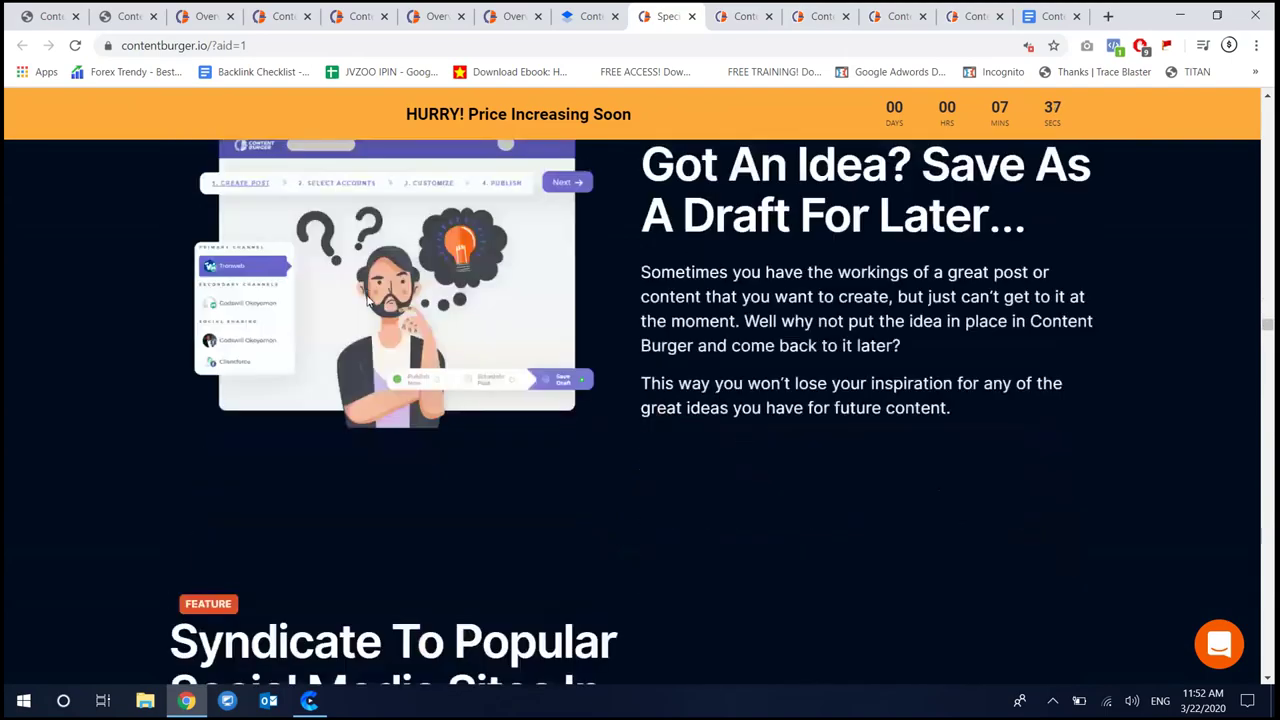
pyautogui.scroll(-20, 368, 300)
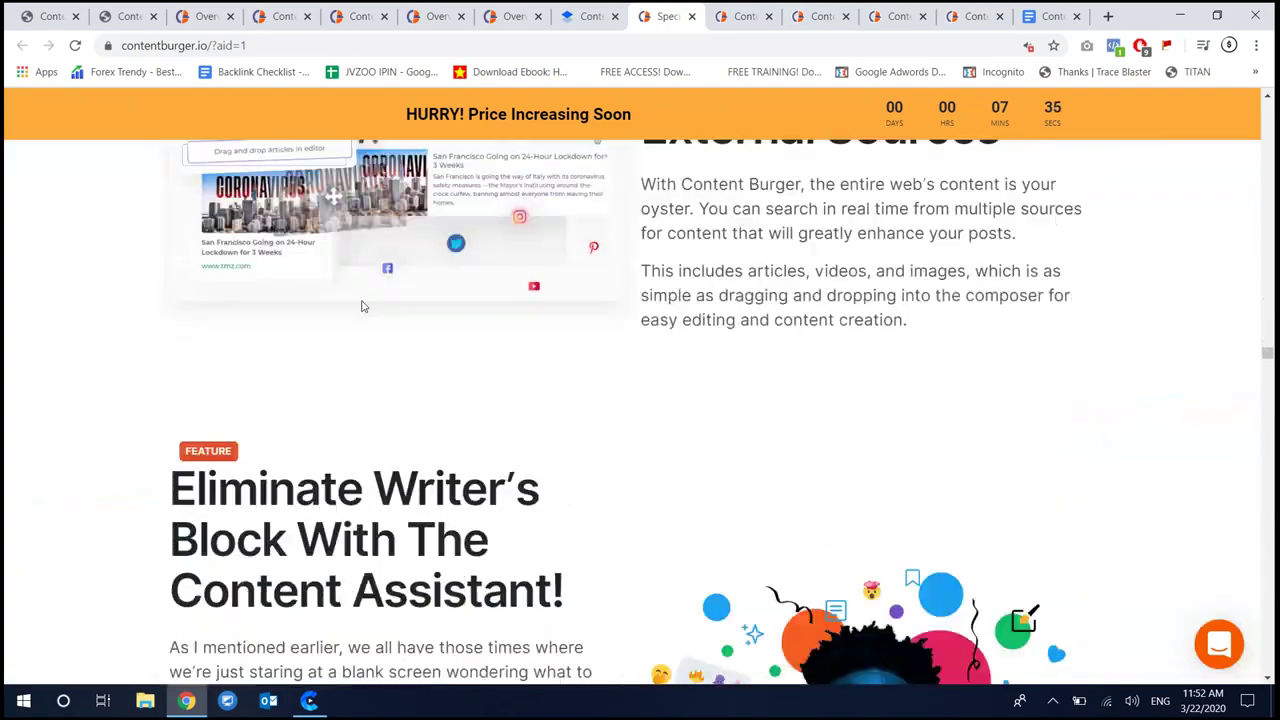
pyautogui.scroll(-20, 364, 306)
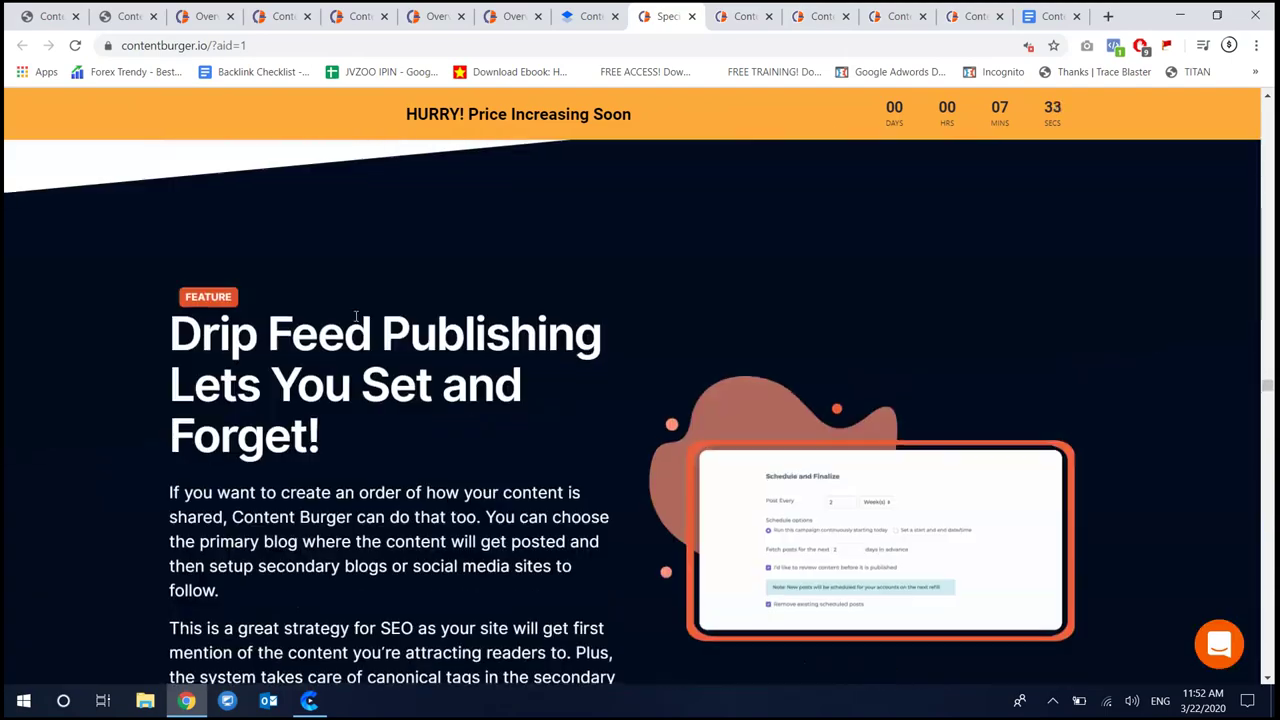
pyautogui.scroll(-20, 355, 316)
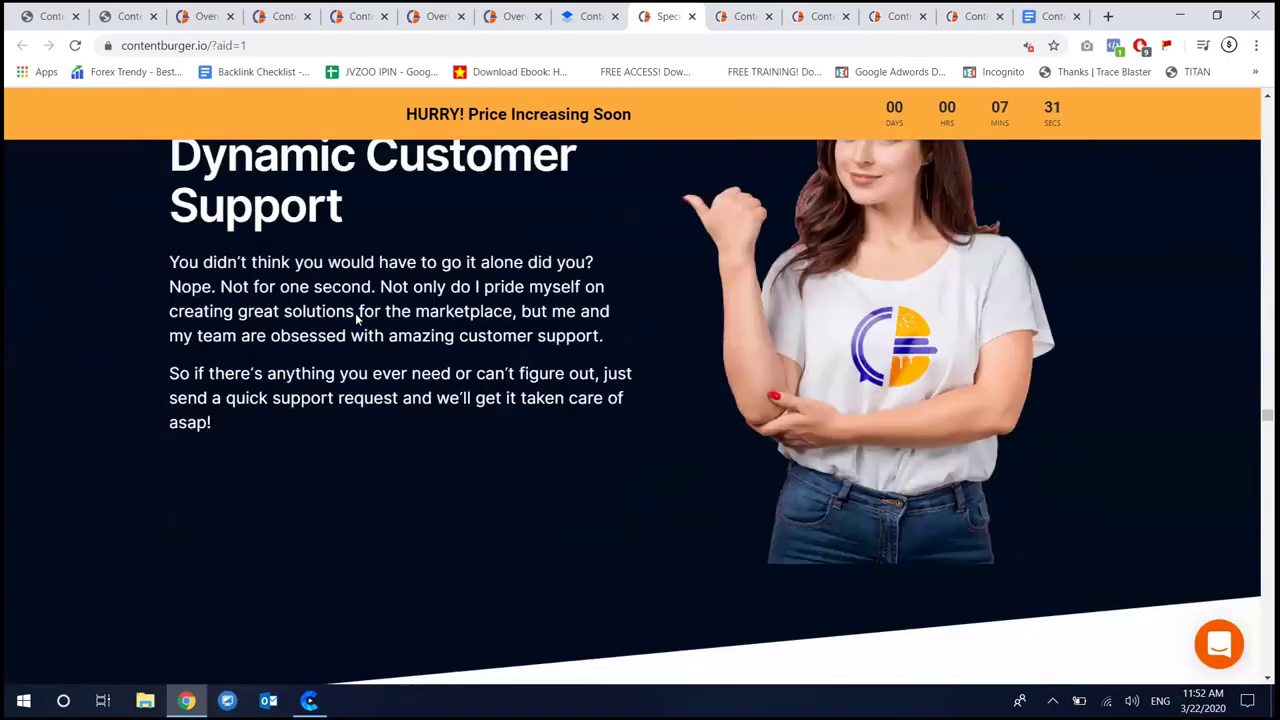
pyautogui.scroll(-20, 355, 316)
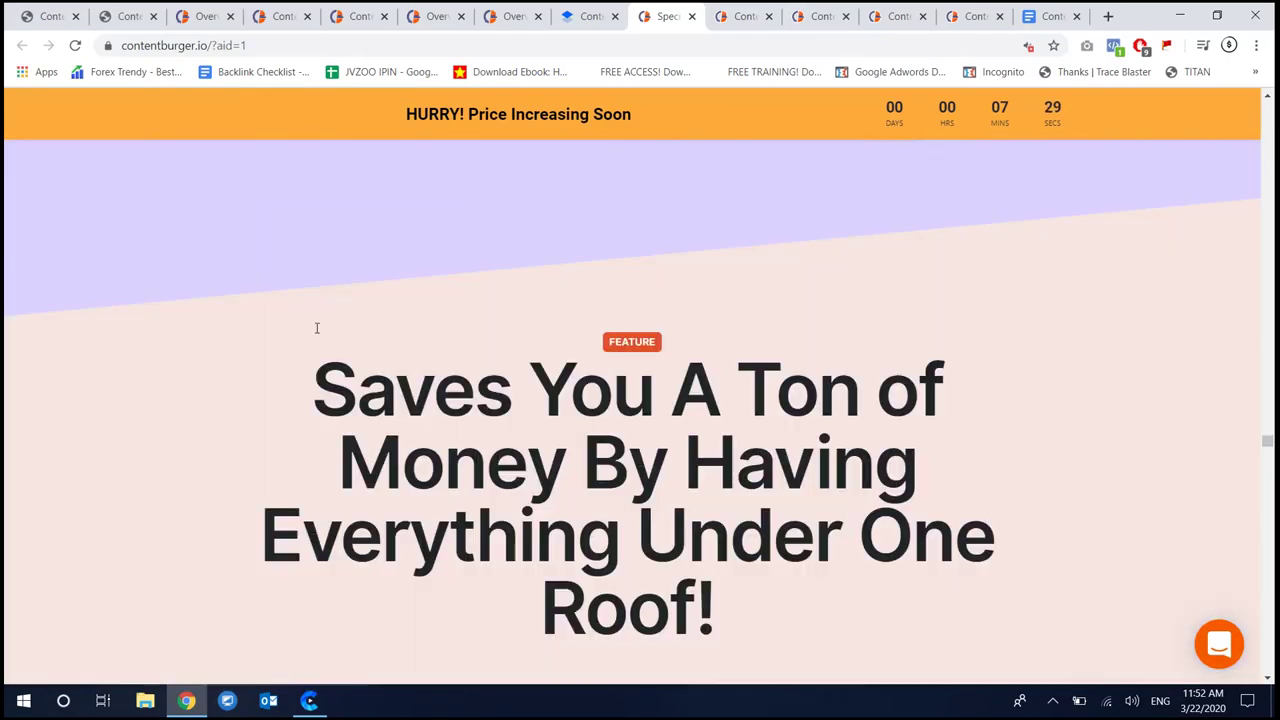
pyautogui.scroll(-20, 316, 328)
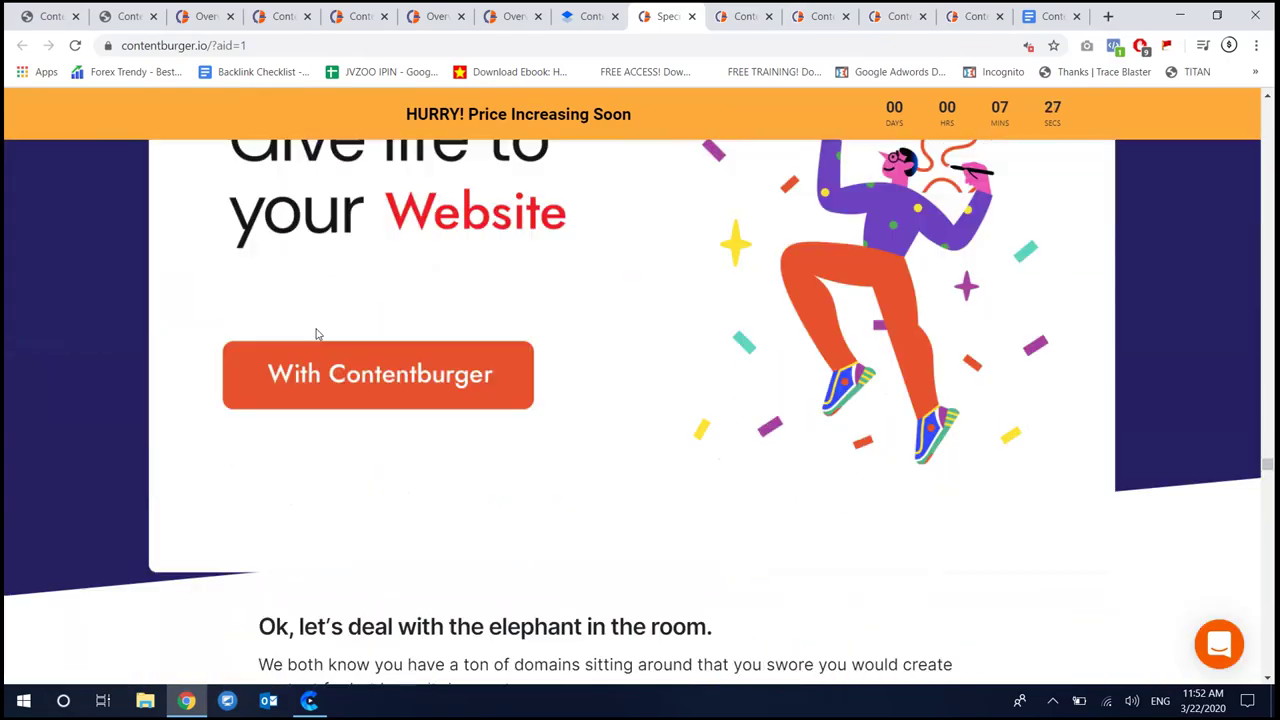
pyautogui.scroll(-20, 316, 334)
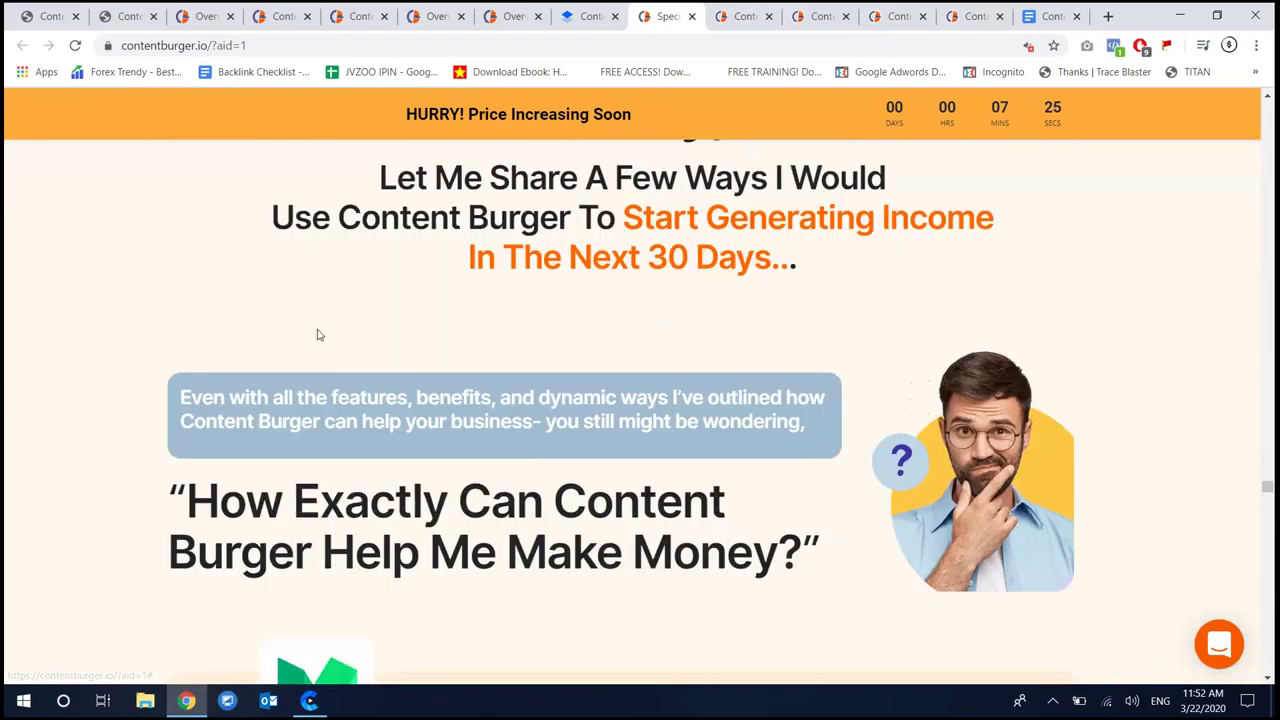
pyautogui.scroll(-20, 317, 335)
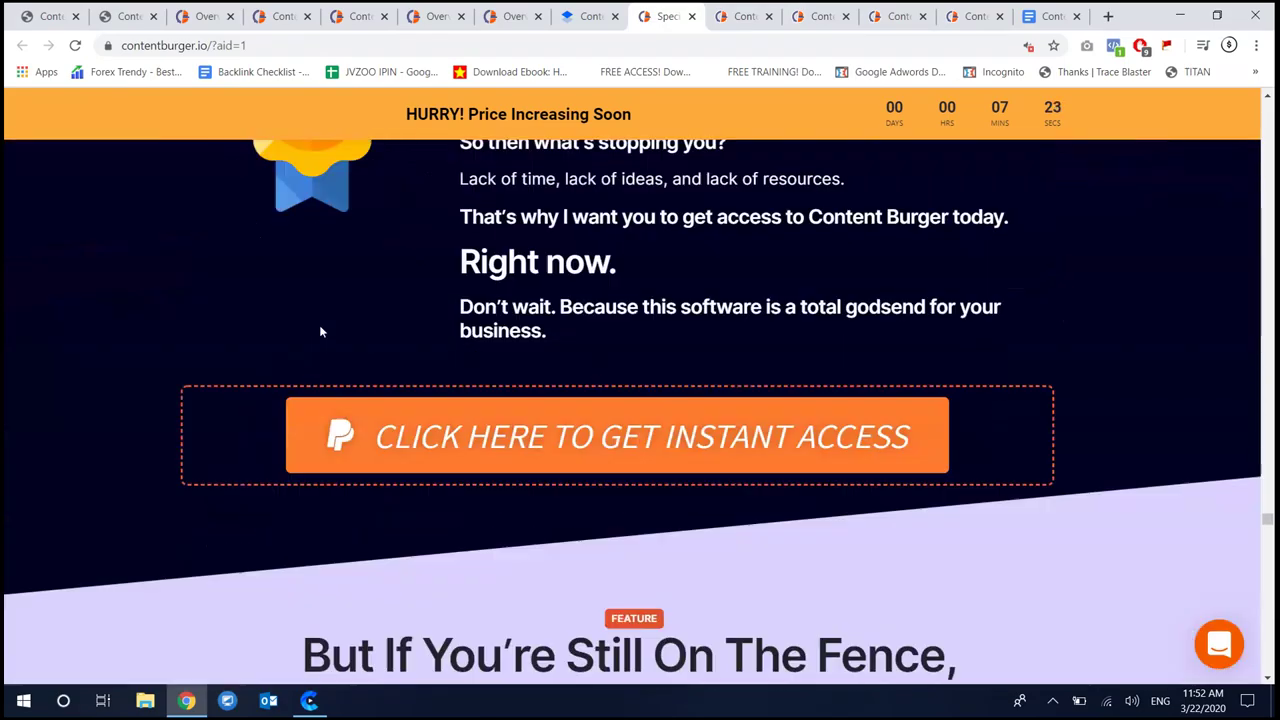
pyautogui.scroll(-20, 320, 331)
pyautogui.scroll(10, 320, 330)
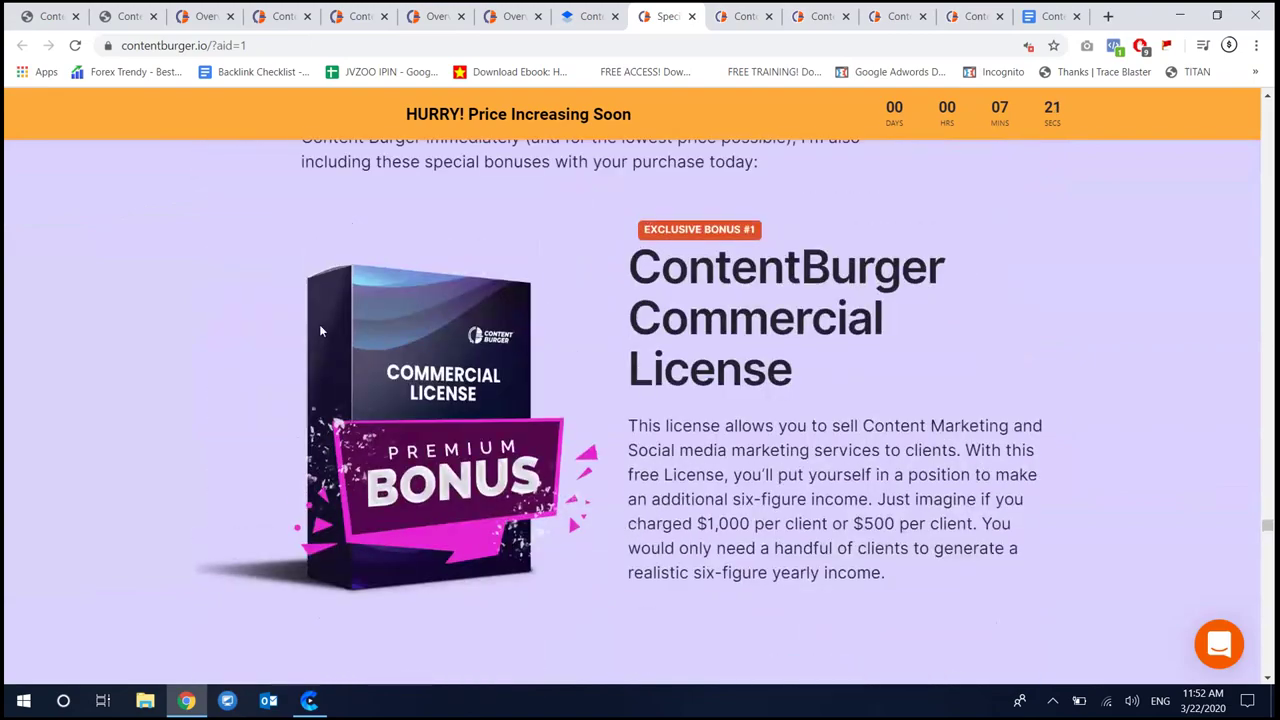
pyautogui.scroll(6, 320, 330)
pyautogui.scroll(-7, 320, 330)
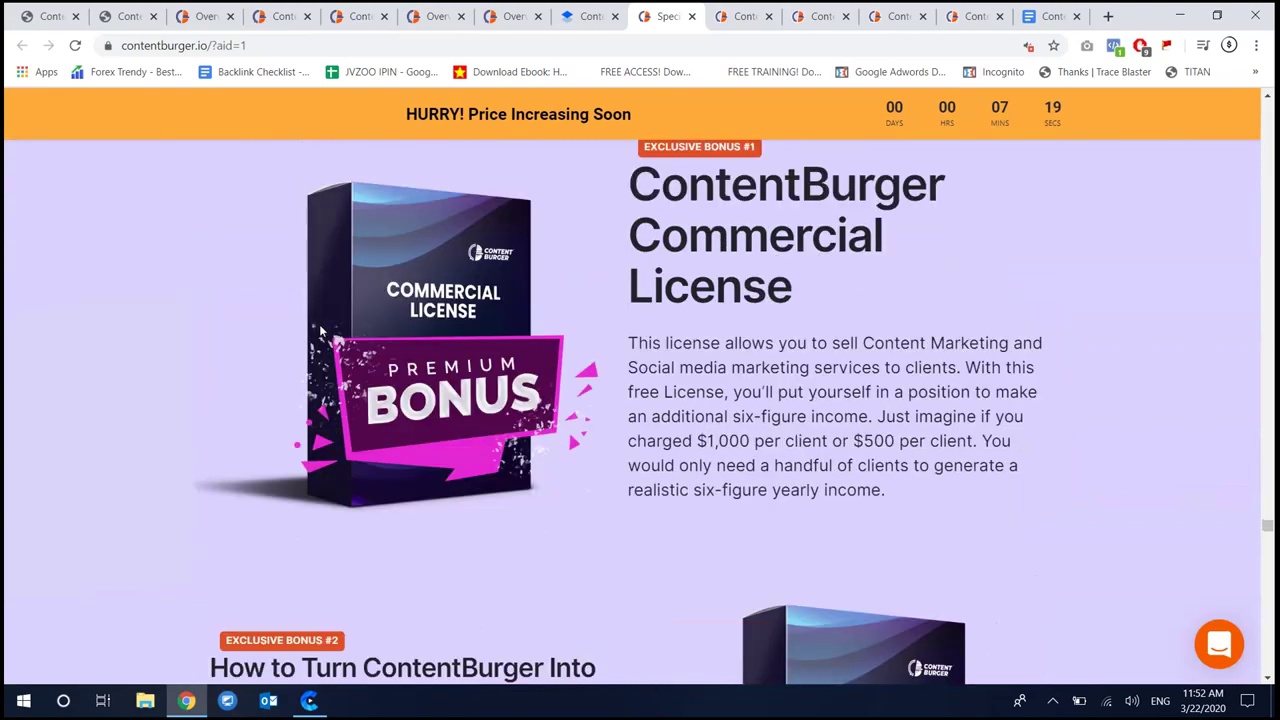
# Examine the remaining exclusive bonuses on the sales page, including DesignBundle, and the 30-day refund guarantee
pyautogui.scroll(-5, 537, 329)
pyautogui.scroll(6, 412, 357)
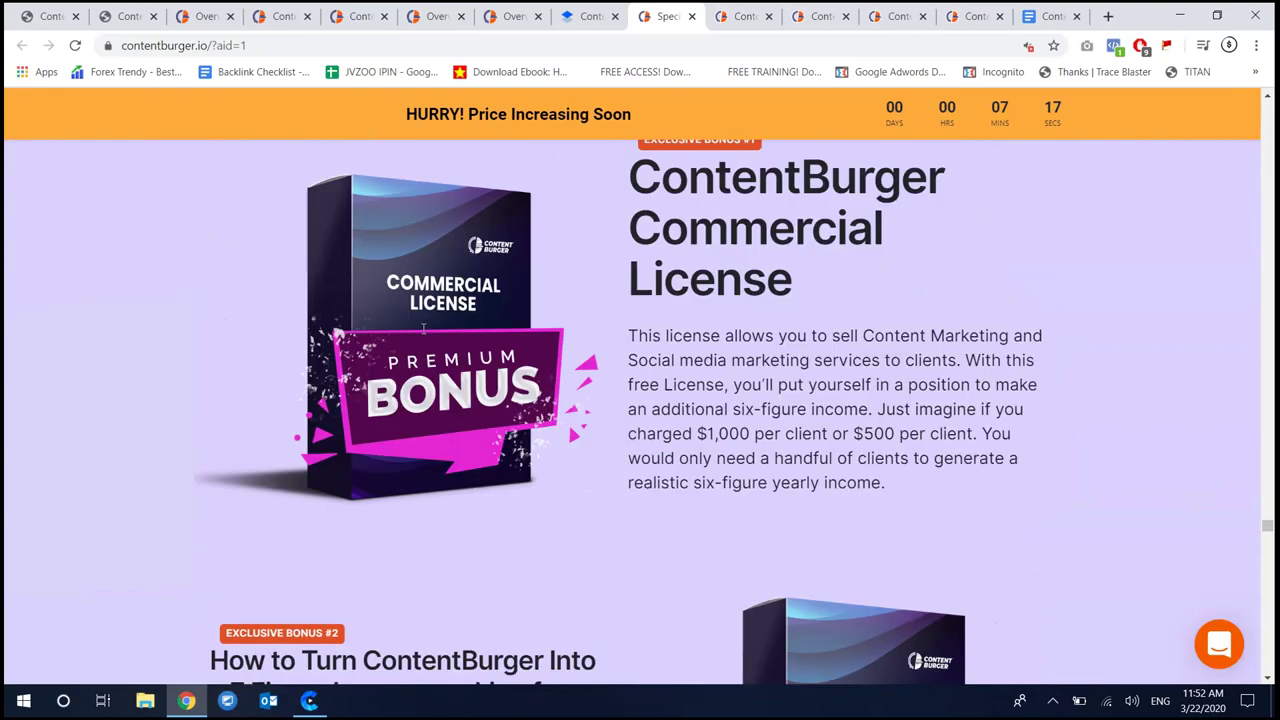
pyautogui.scroll(-5, 420, 355)
pyautogui.scroll(-20, 611, 353)
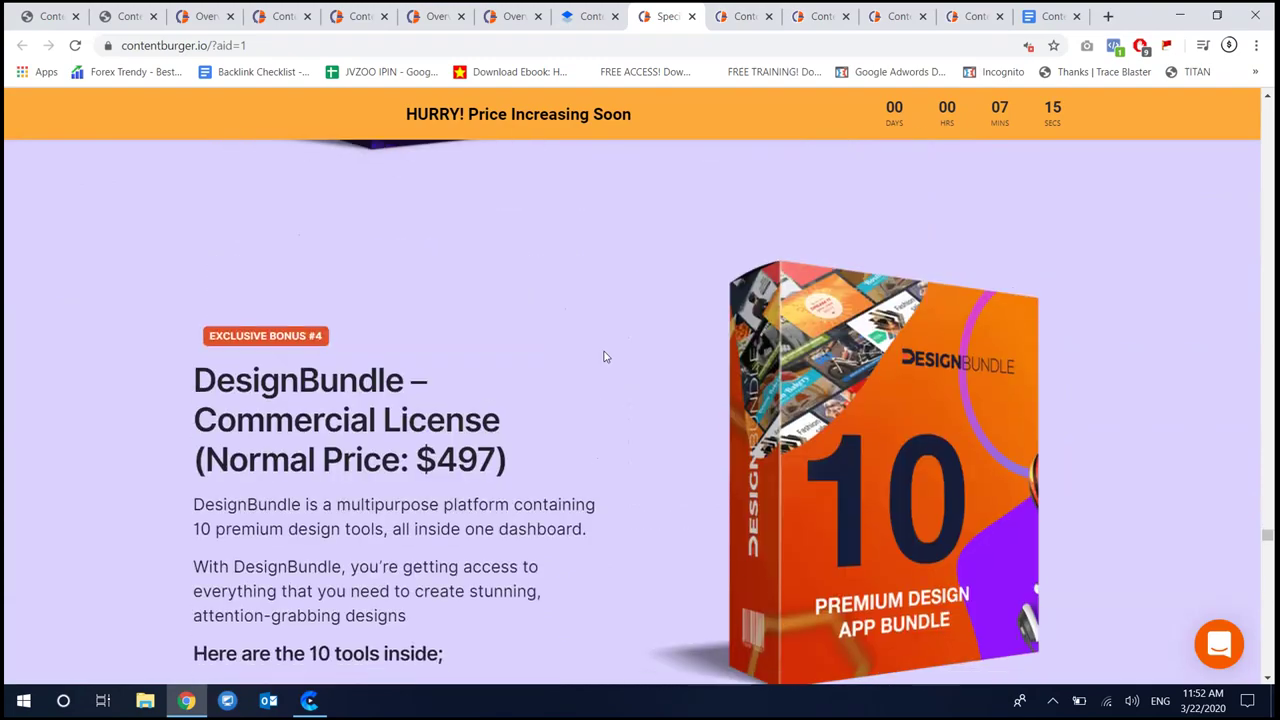
pyautogui.scroll(-15, 575, 360)
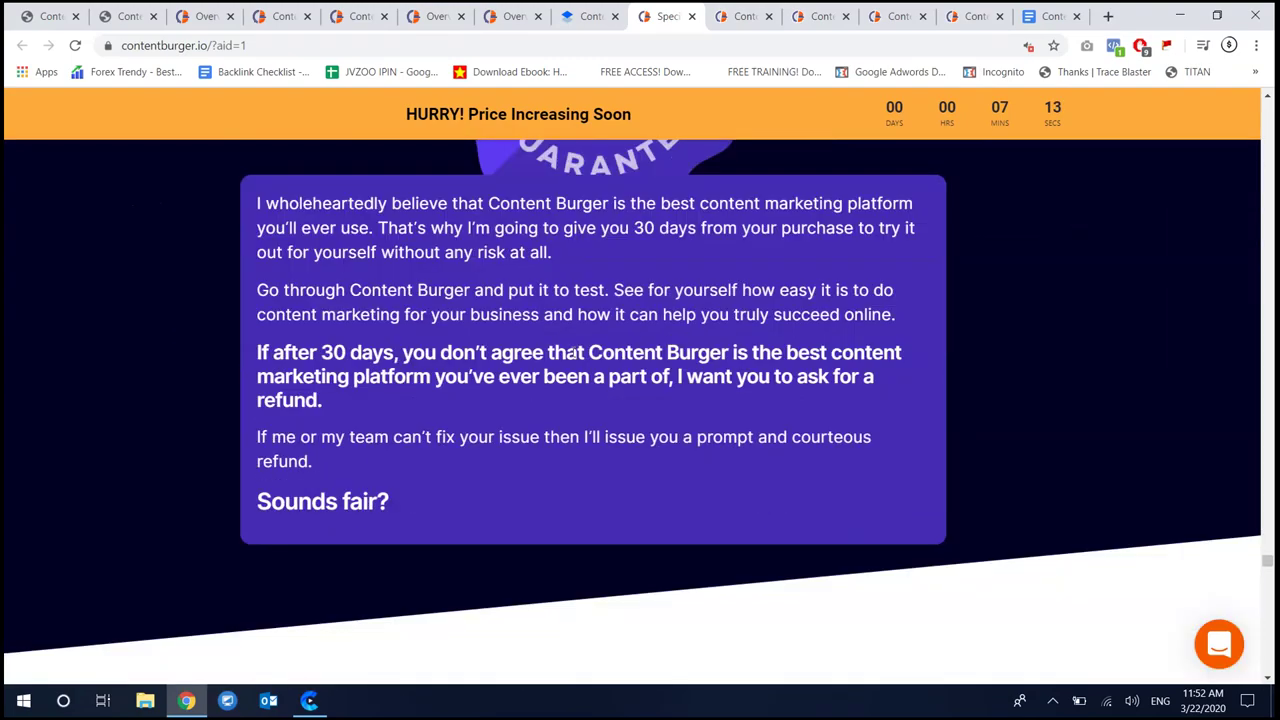
# Examine the sales page's feature comparison with StoryChief and ContentStudio, the special offer price, the value arguments and the FAQ
pyautogui.scroll(-6, 558, 352)
pyautogui.scroll(6, 558, 350)
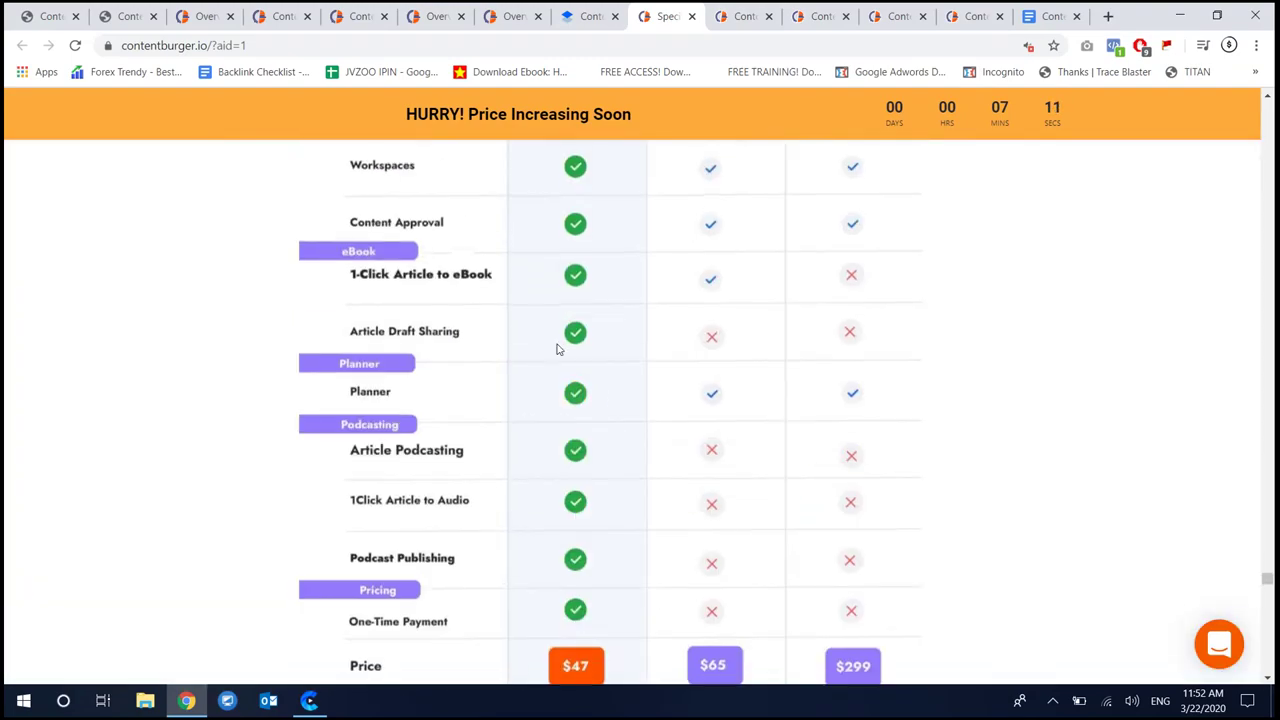
pyautogui.scroll(8, 558, 348)
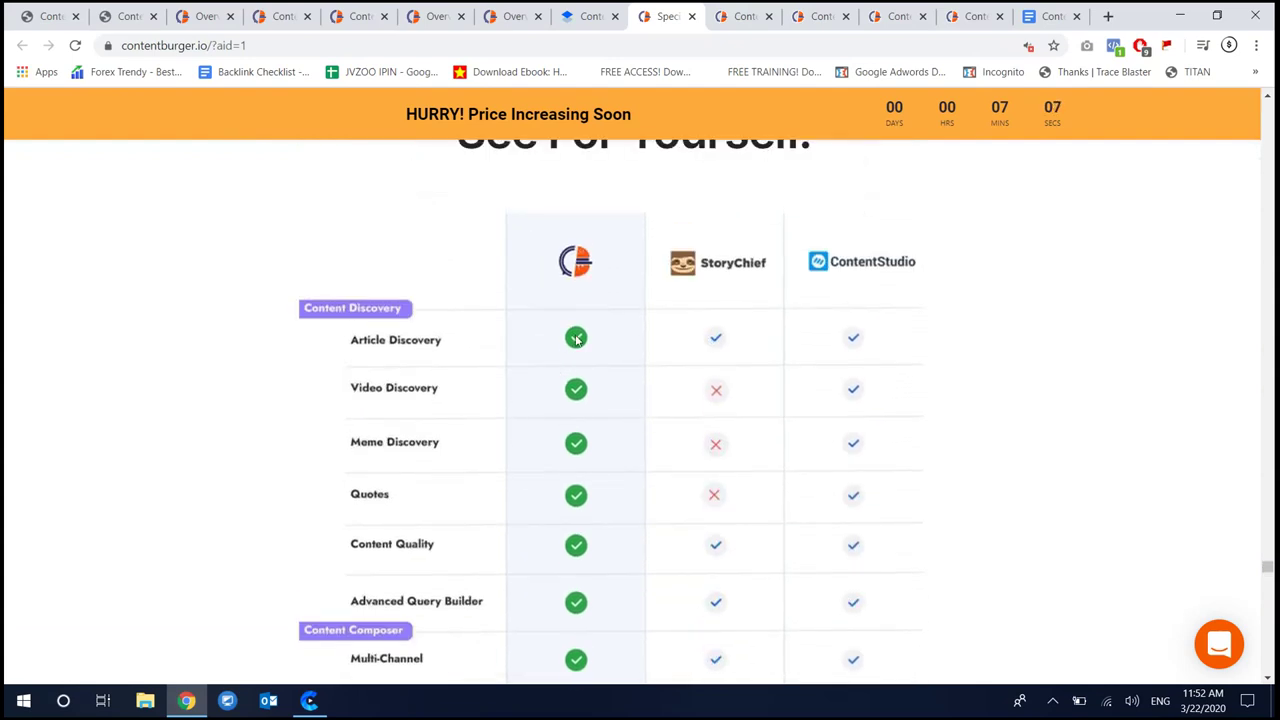
pyautogui.scroll(-20, 576, 340)
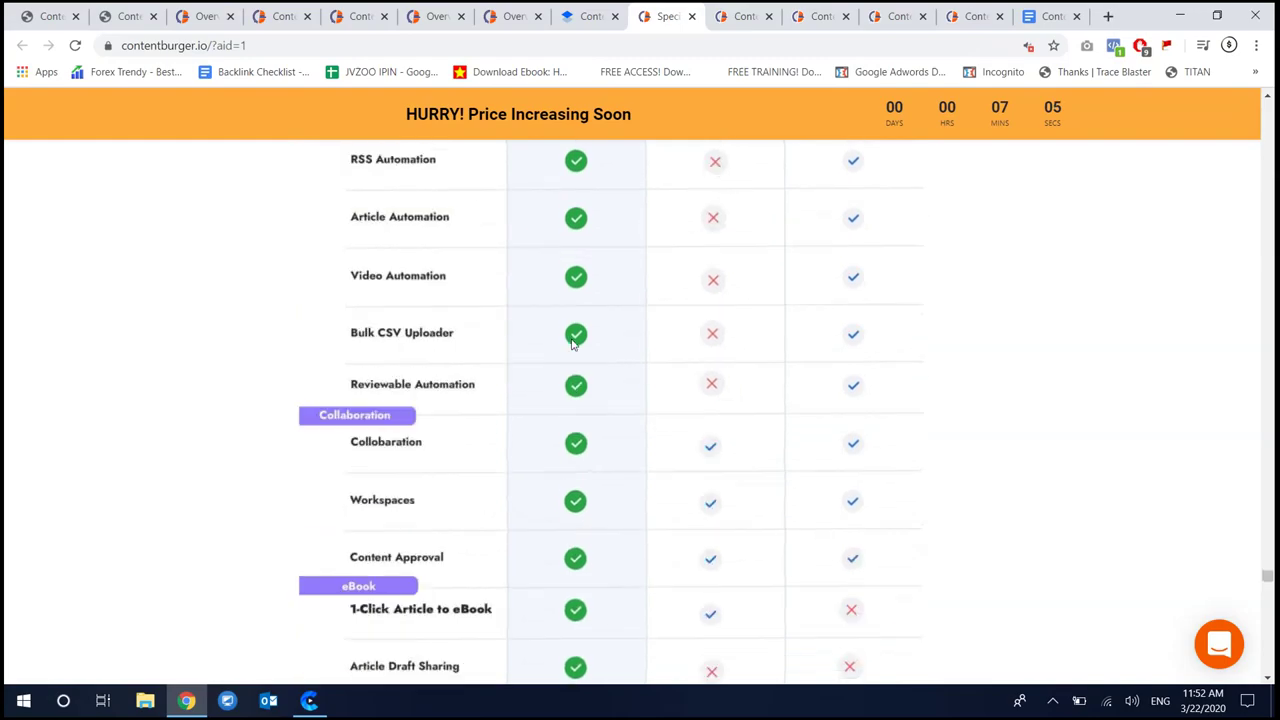
pyautogui.scroll(-20, 572, 346)
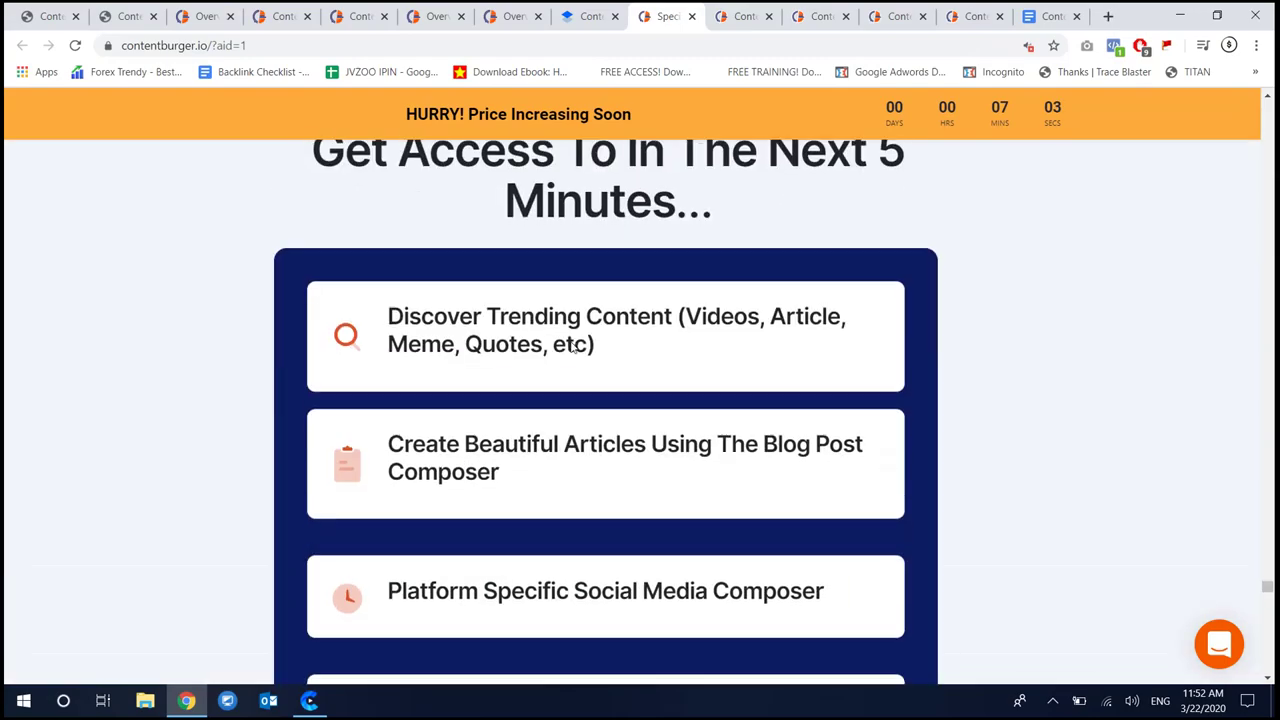
pyautogui.scroll(-20, 560, 342)
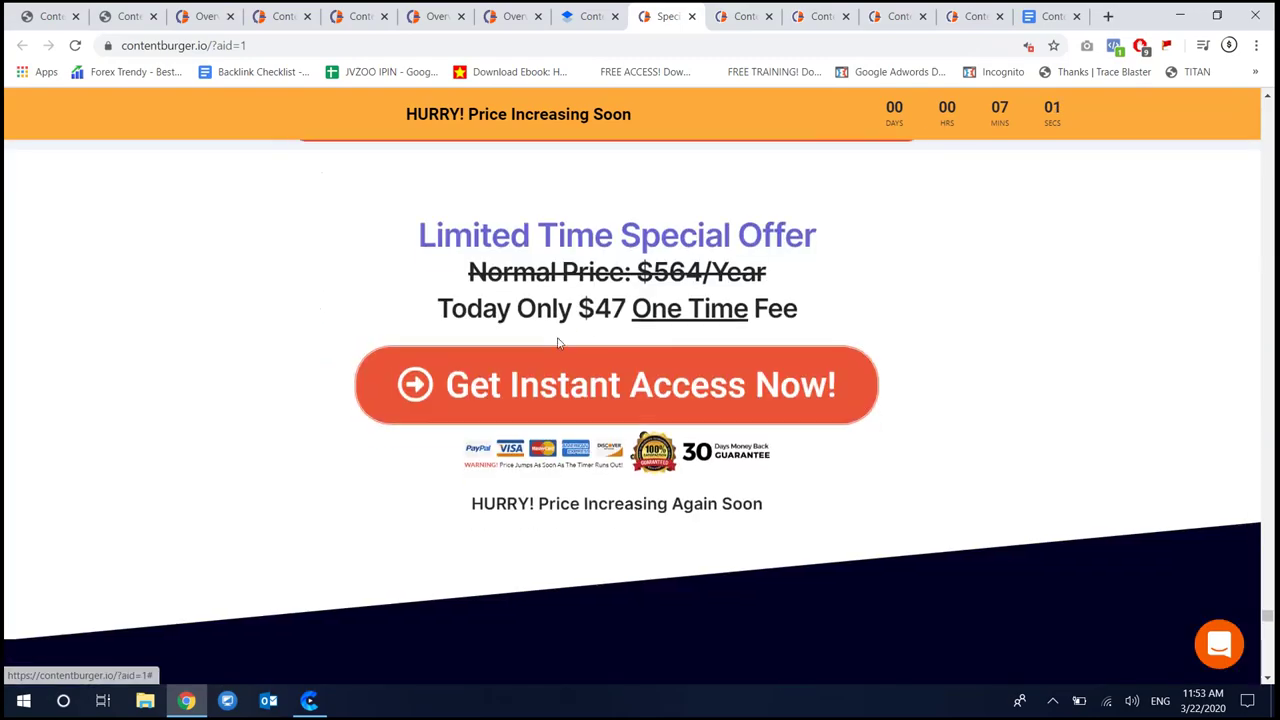
pyautogui.scroll(-20, 352, 378)
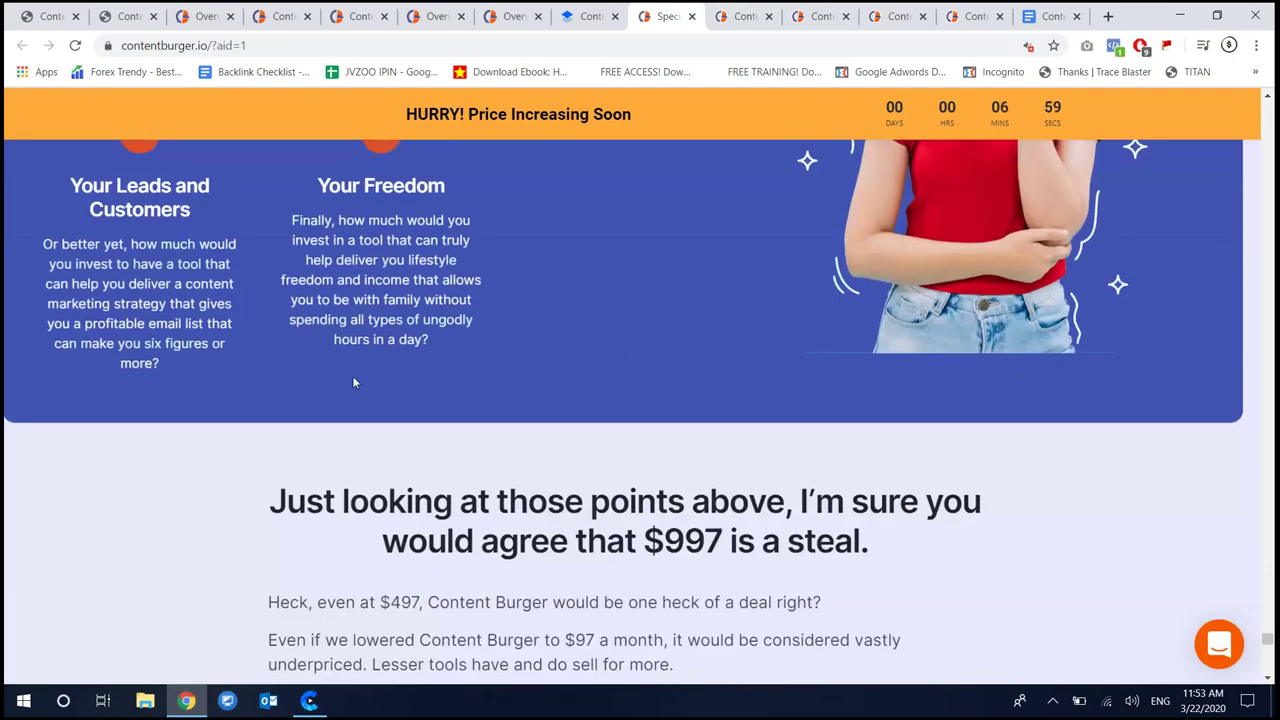
pyautogui.scroll(12, 360, 376)
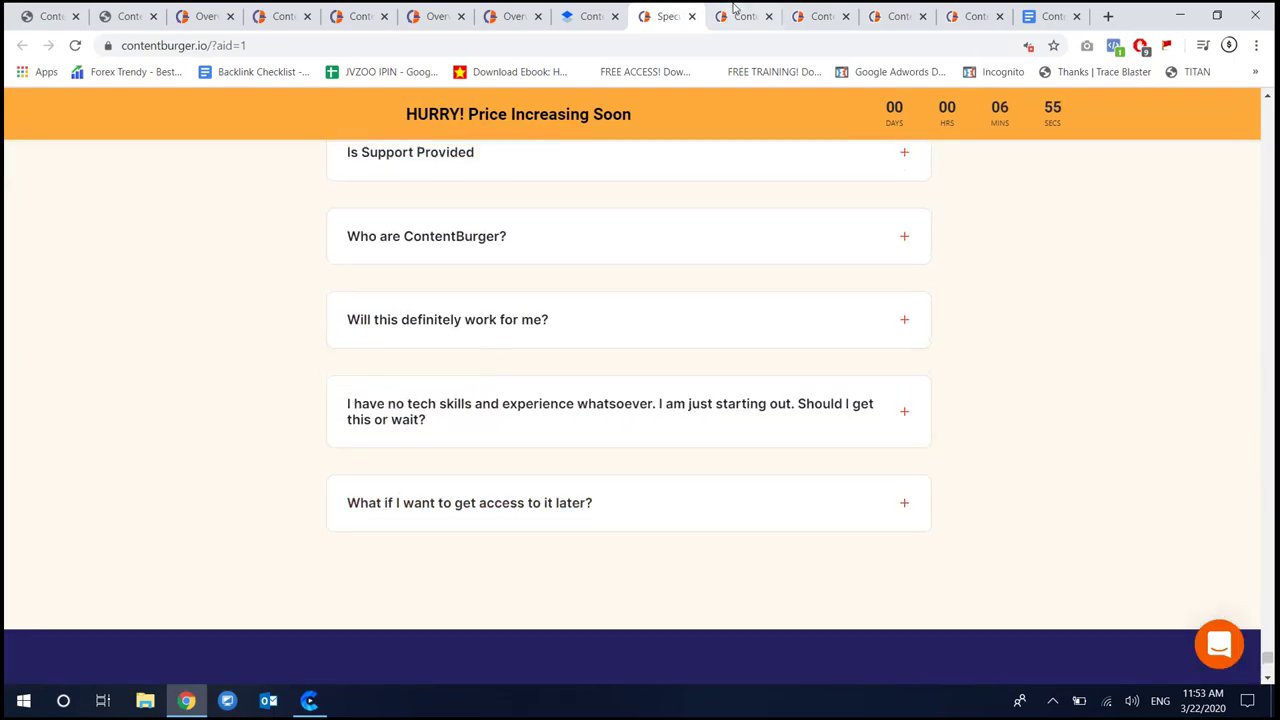
# Close the main sales page and skim the Pro upgrade page from its opening through the meme generator details to the money-back guarantee
pyautogui.click(737, 15)
pyautogui.click(665, 14)
pyautogui.click(690, 17)
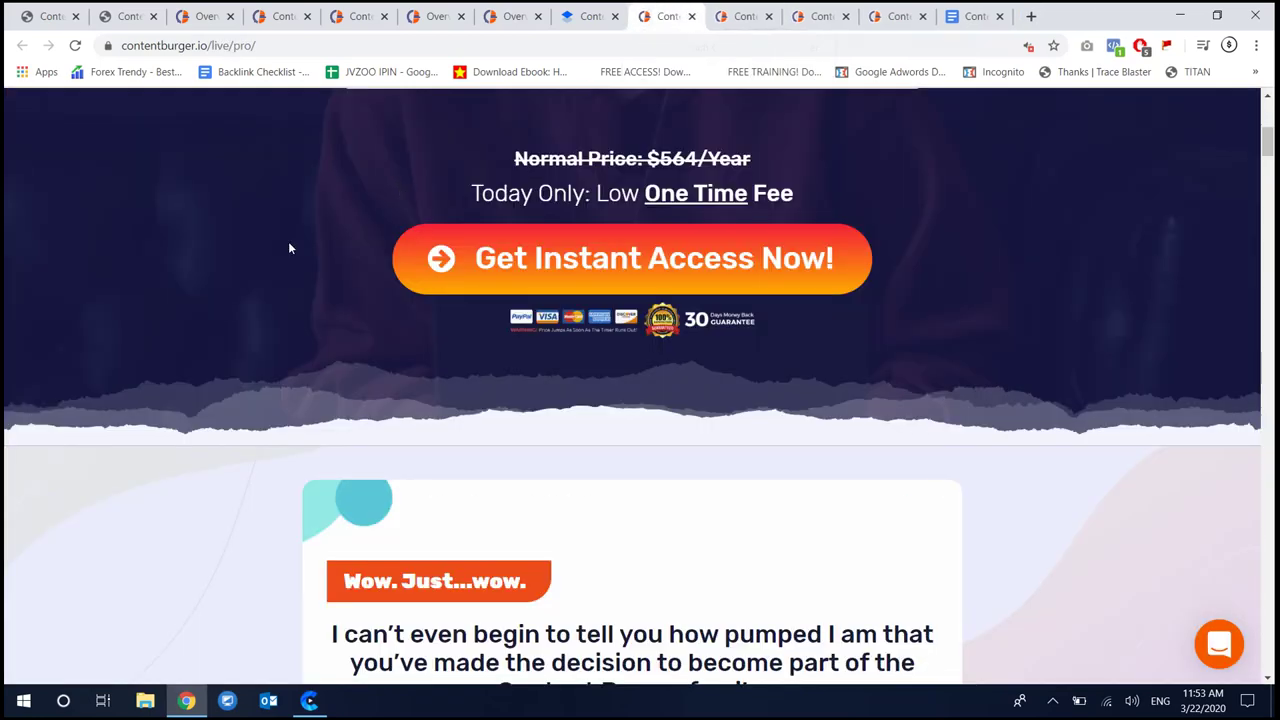
pyautogui.scroll(4, 289, 248)
pyautogui.scroll(-15, 277, 286)
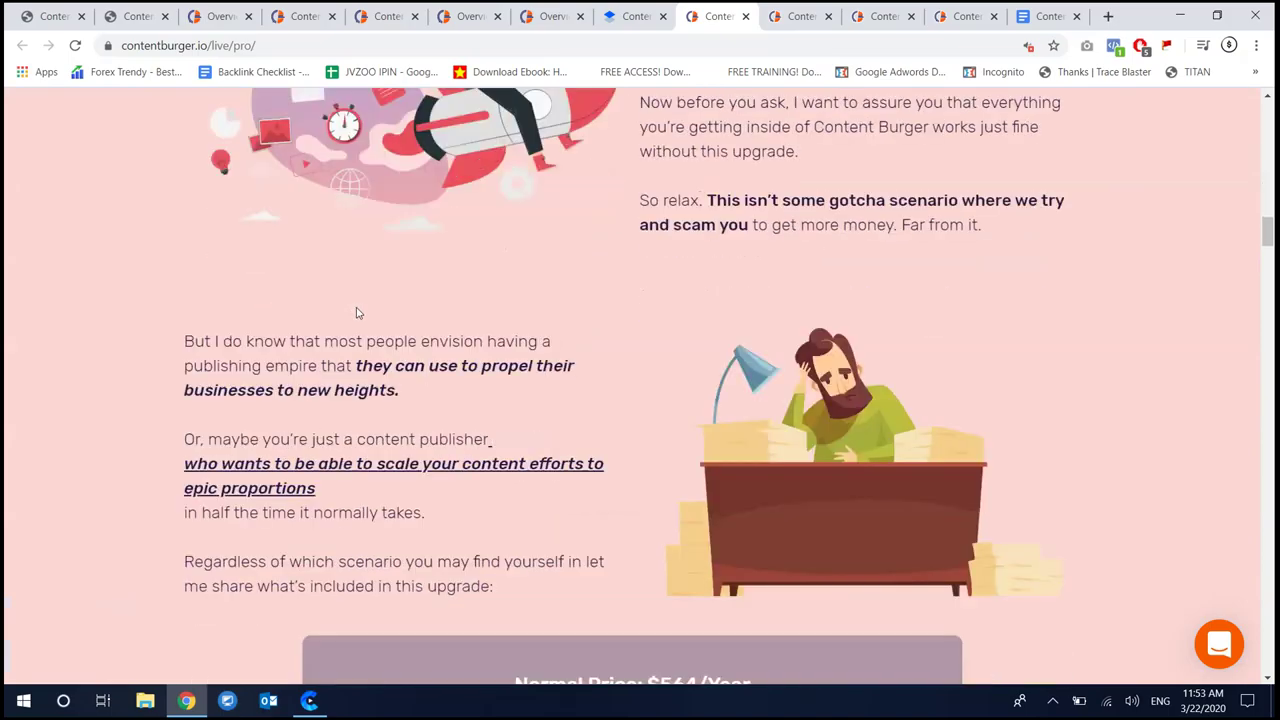
pyautogui.scroll(-20, 357, 313)
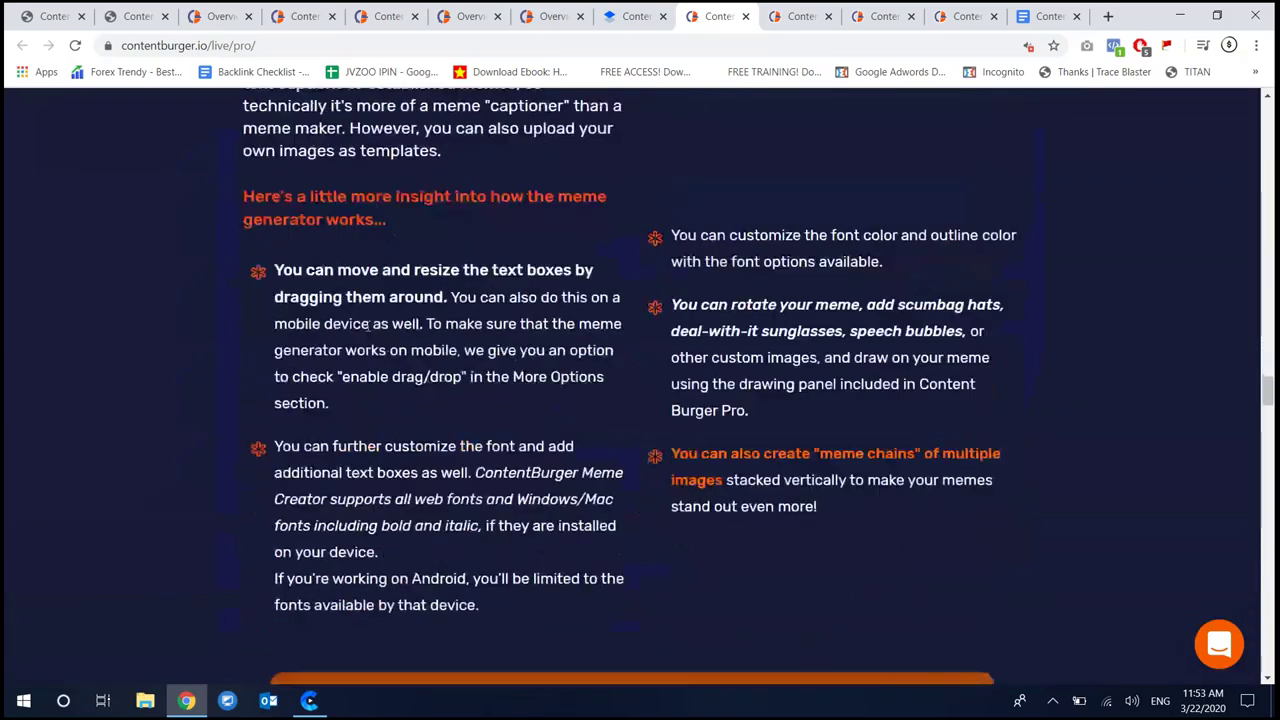
pyautogui.scroll(-20, 367, 333)
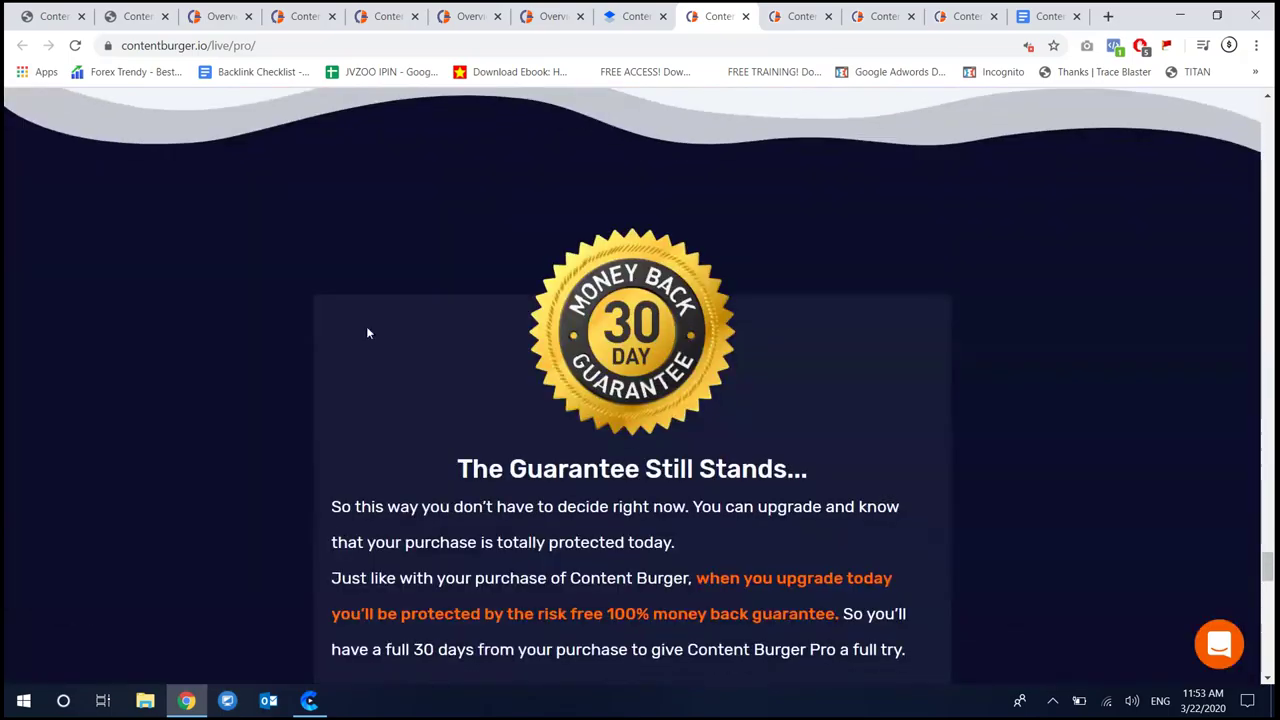
pyautogui.scroll(-15, 366, 333)
pyautogui.scroll(10, 368, 328)
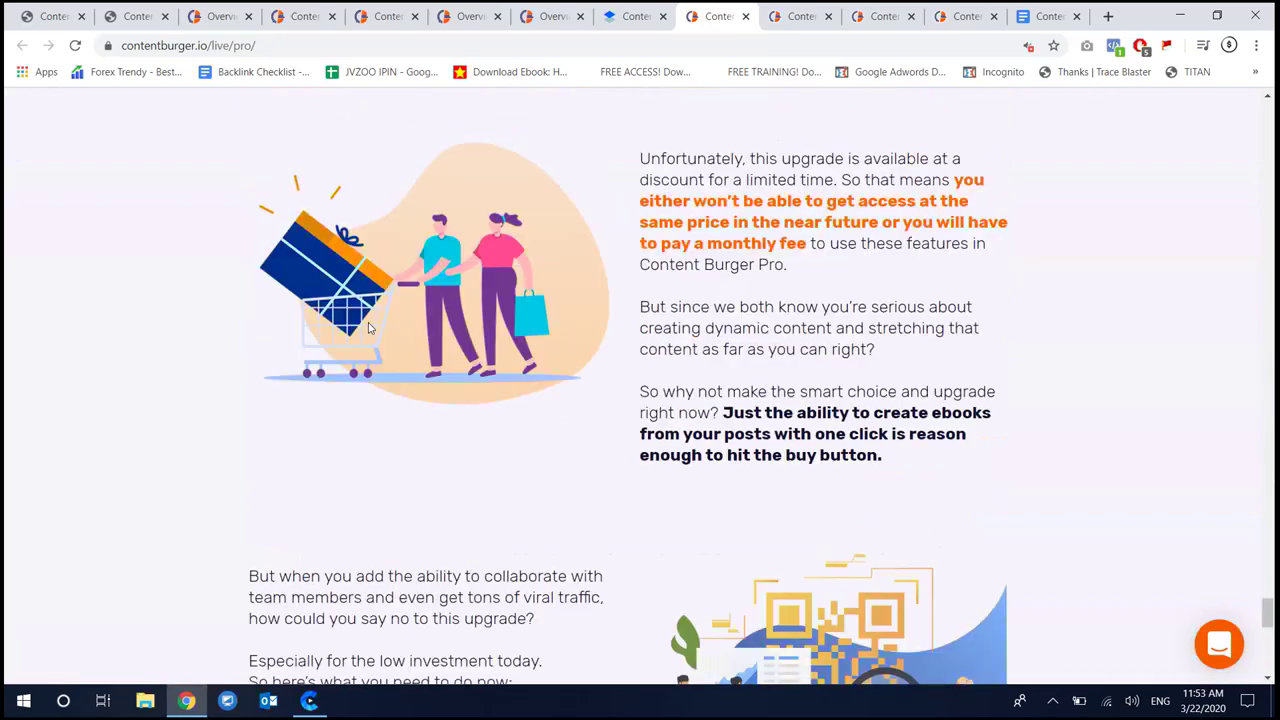
# Examine the Pro page's Meme Generator, Doc Sharing and Extra Templates sections
pyautogui.scroll(20, 368, 328)
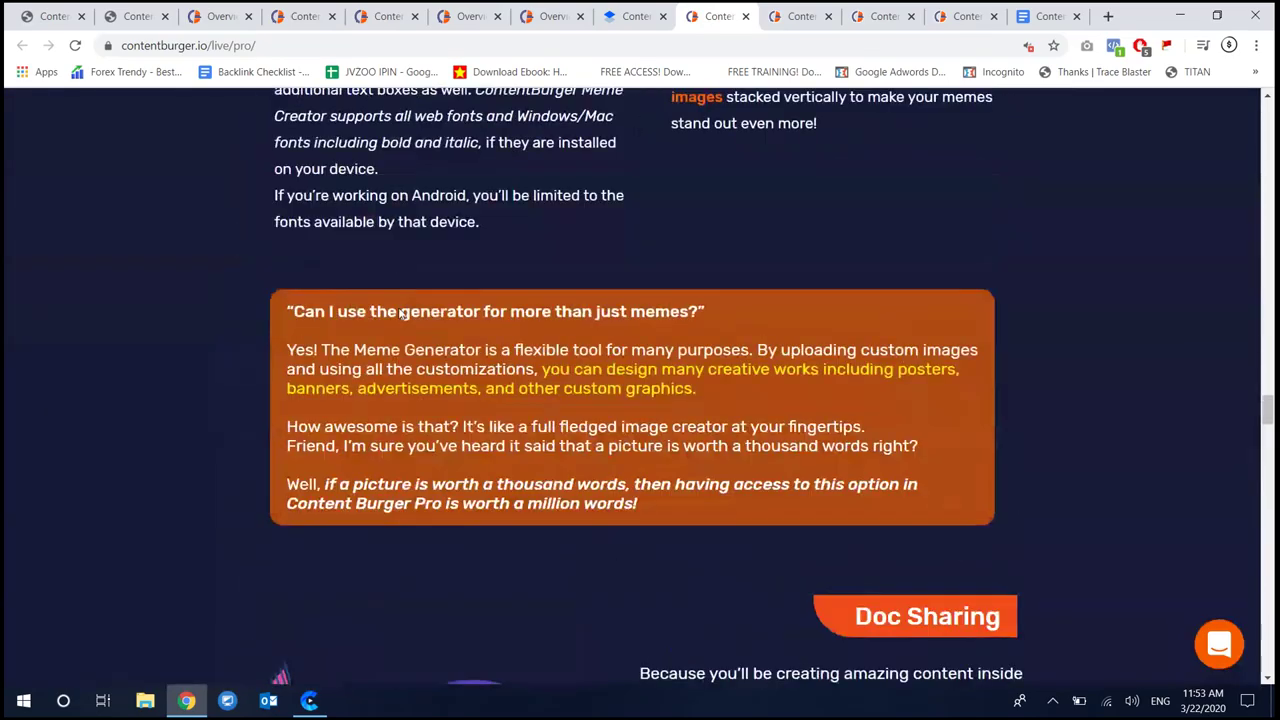
pyautogui.scroll(-5, 400, 313)
pyautogui.scroll(2, 397, 318)
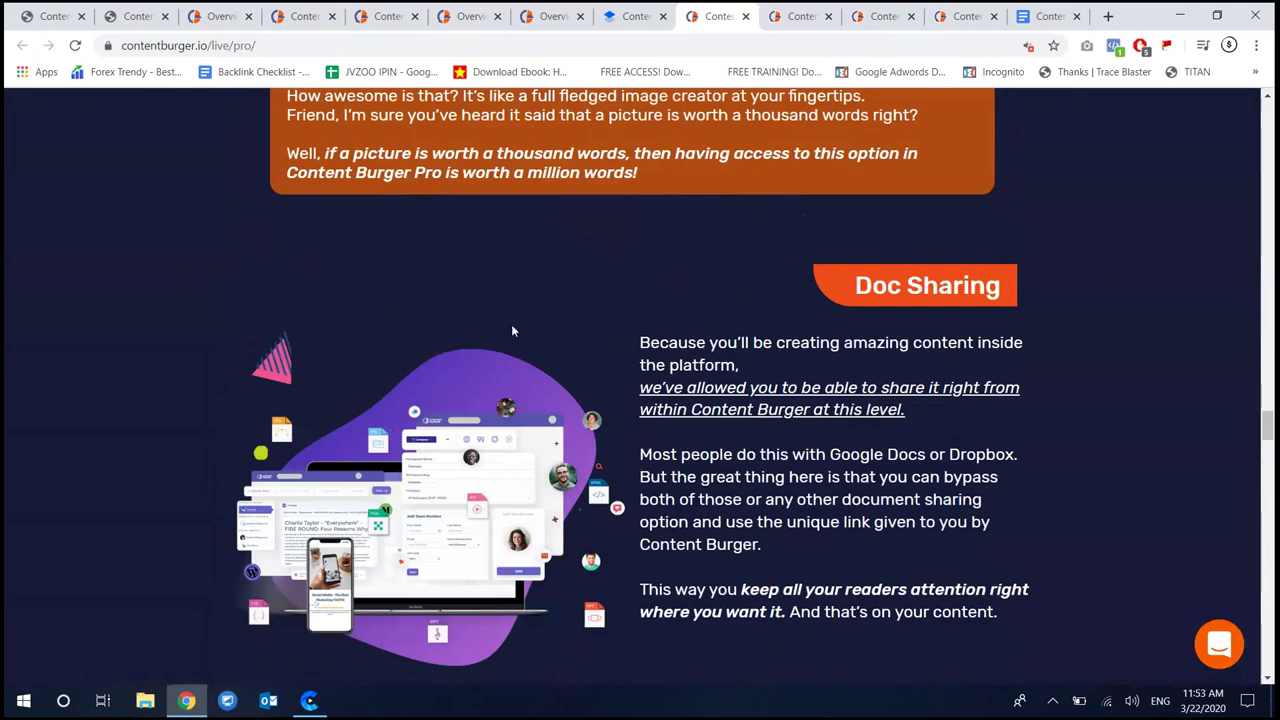
pyautogui.scroll(-6, 462, 290)
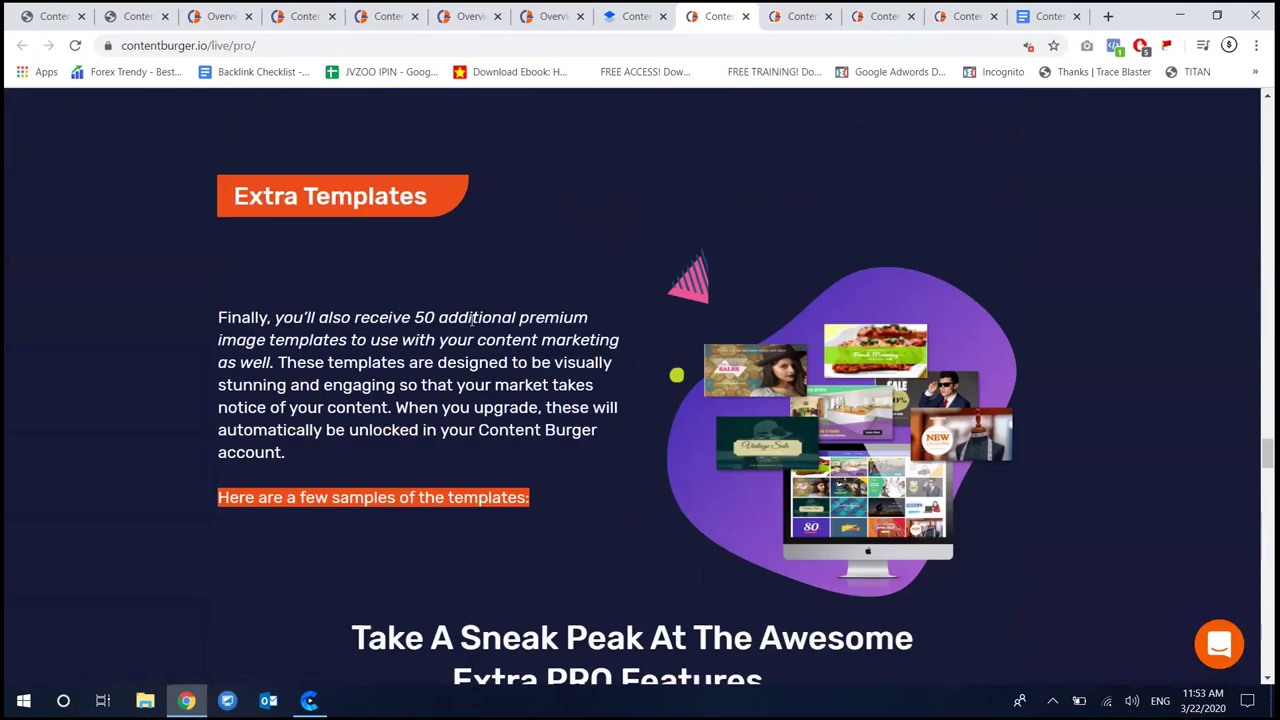
pyautogui.scroll(3, 479, 317)
pyautogui.scroll(-4, 478, 306)
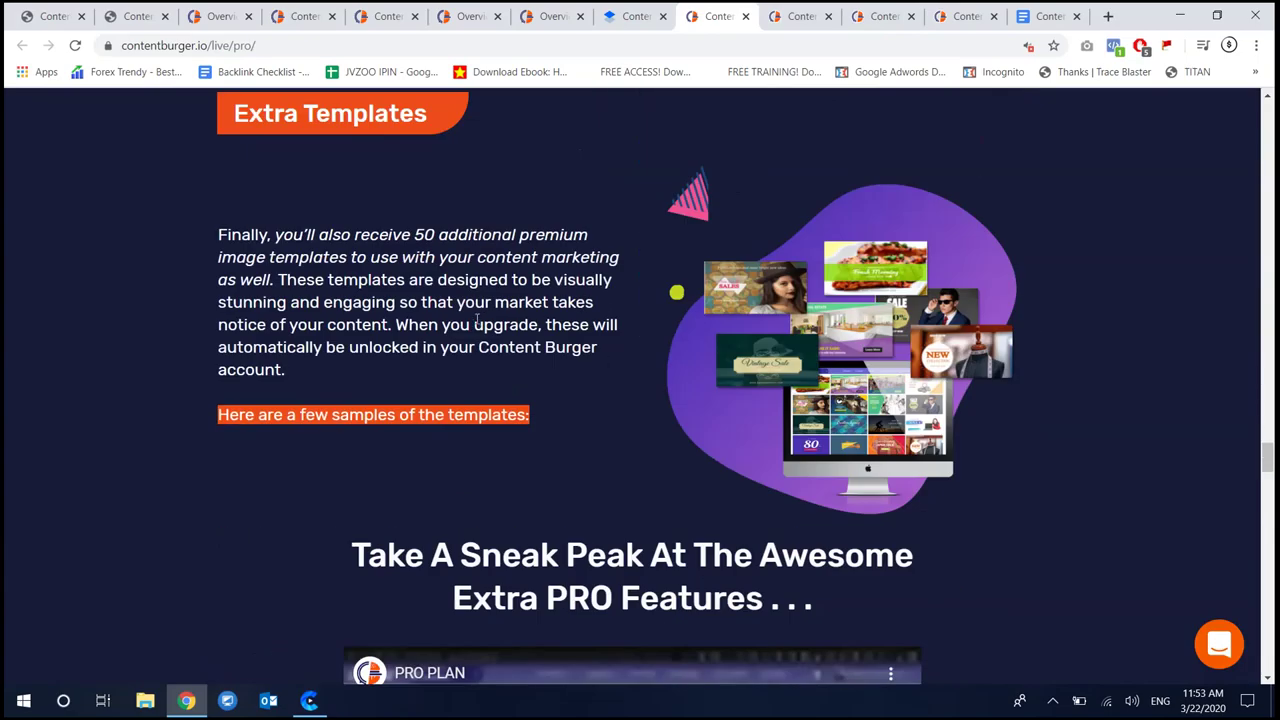
pyautogui.scroll(14, 478, 325)
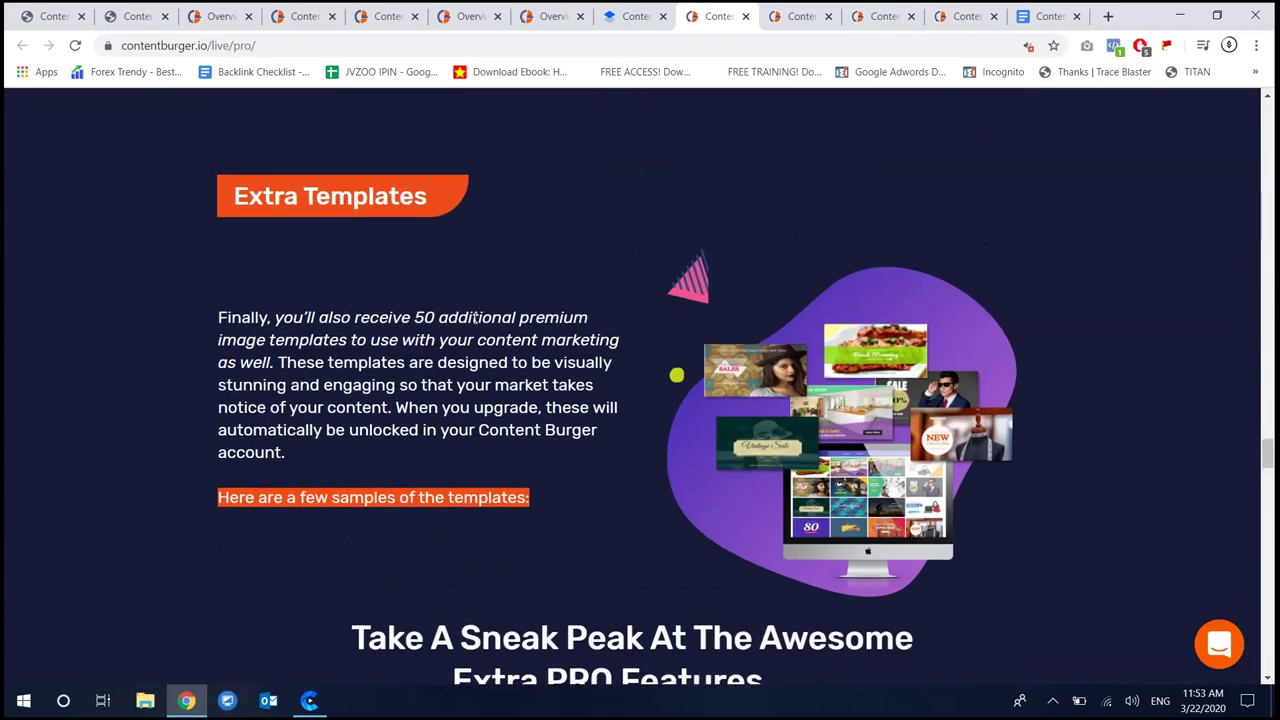
pyautogui.scroll(7, 474, 354)
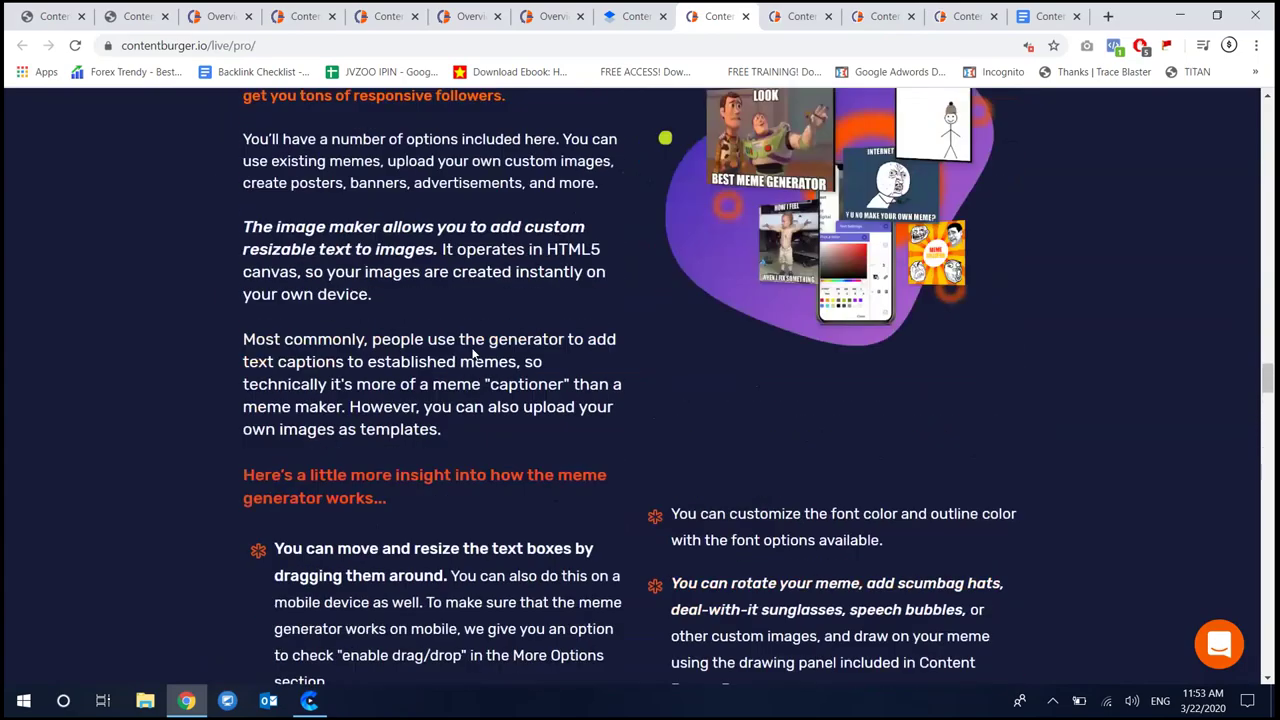
# Examine the Pro page's PDF ebook creation and team collaboration sections, and check the upgrade's one-time price
pyautogui.scroll(4, 474, 354)
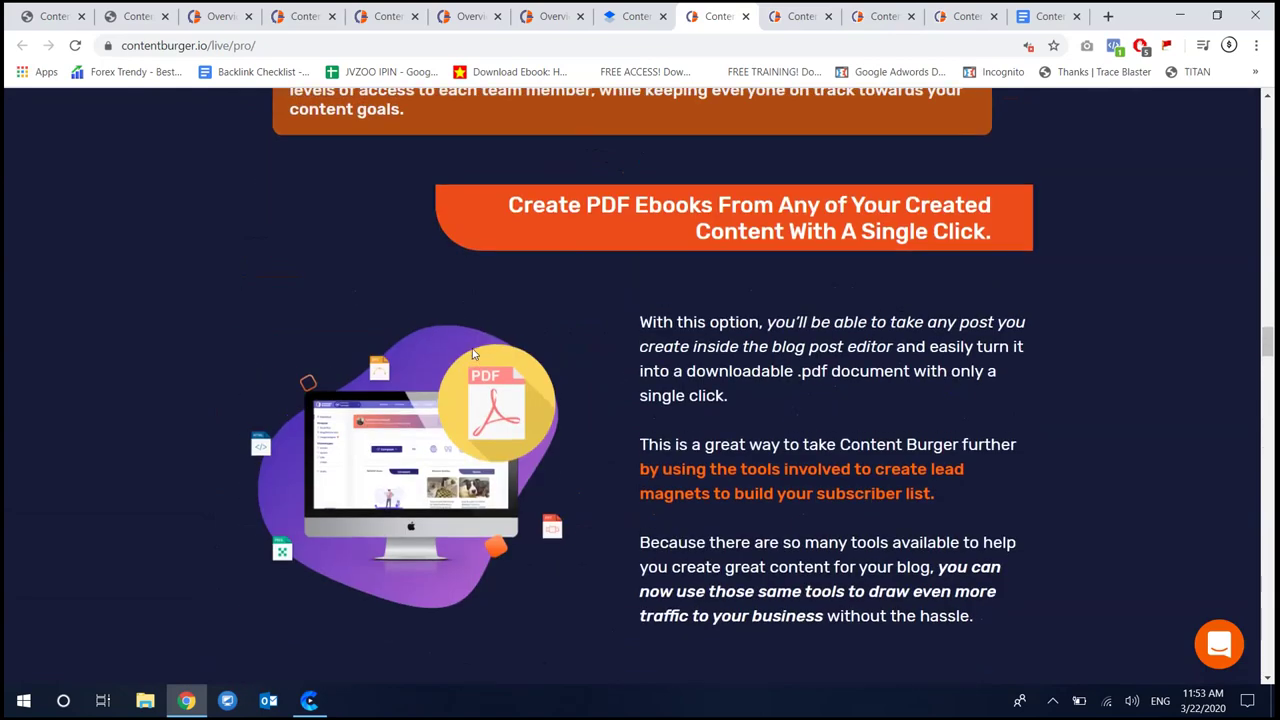
pyautogui.scroll(1, 474, 354)
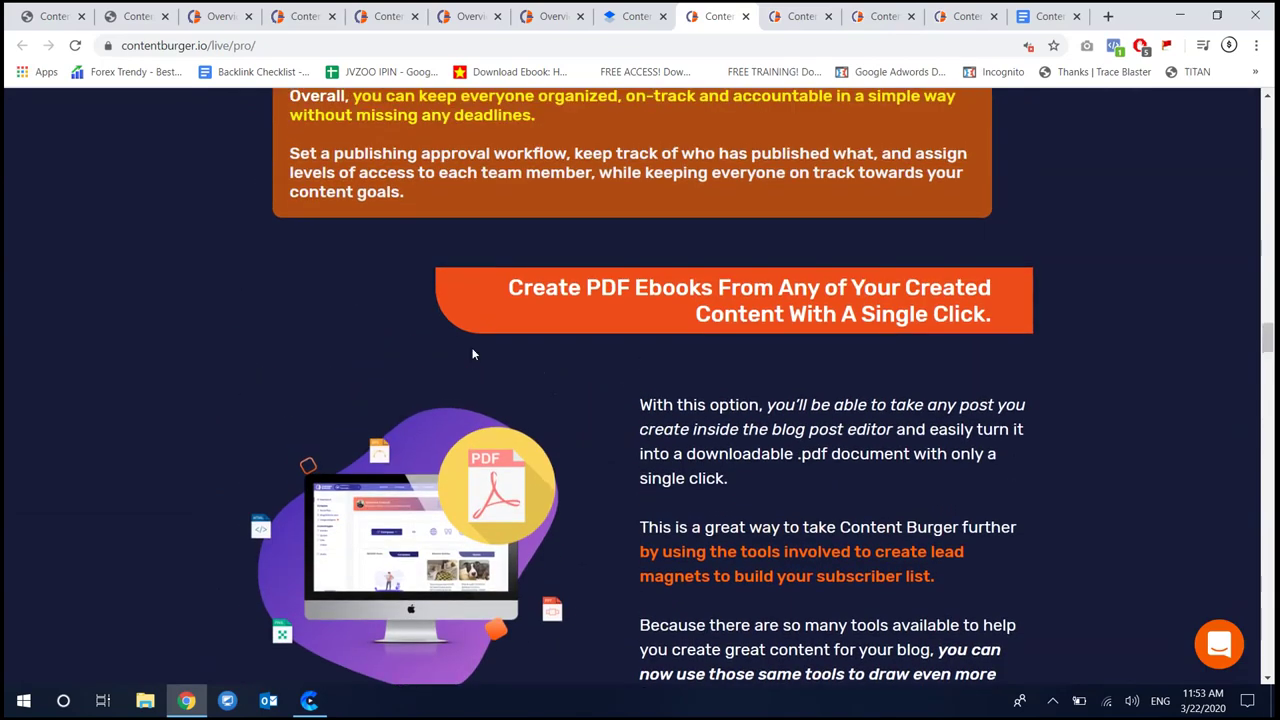
pyautogui.scroll(6, 474, 354)
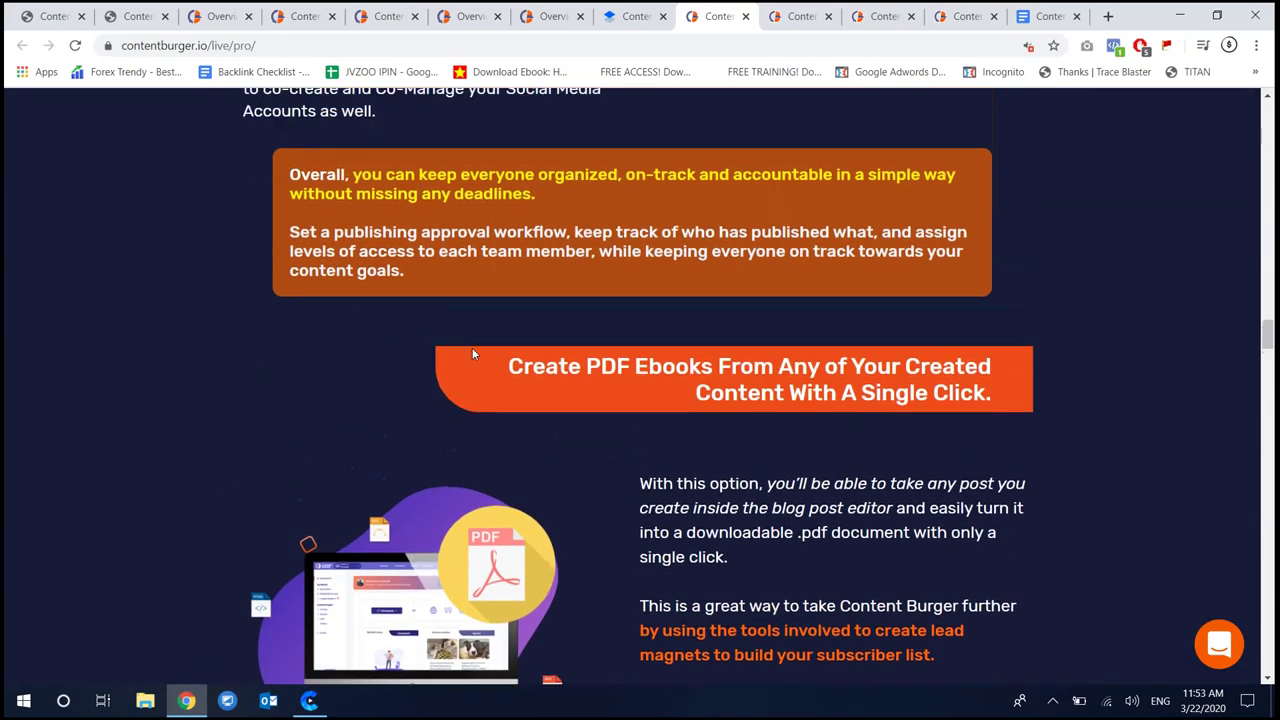
pyautogui.scroll(3, 474, 354)
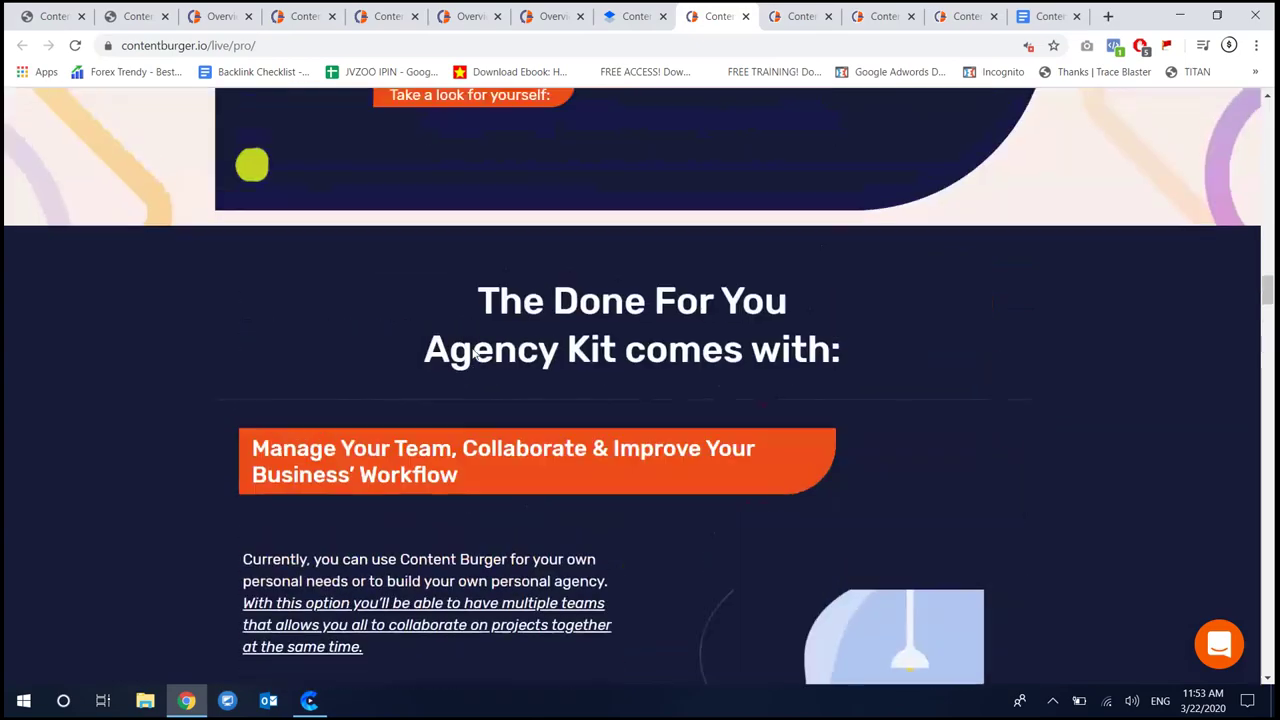
pyautogui.scroll(-20, 480, 360)
pyautogui.scroll(-20, 487, 369)
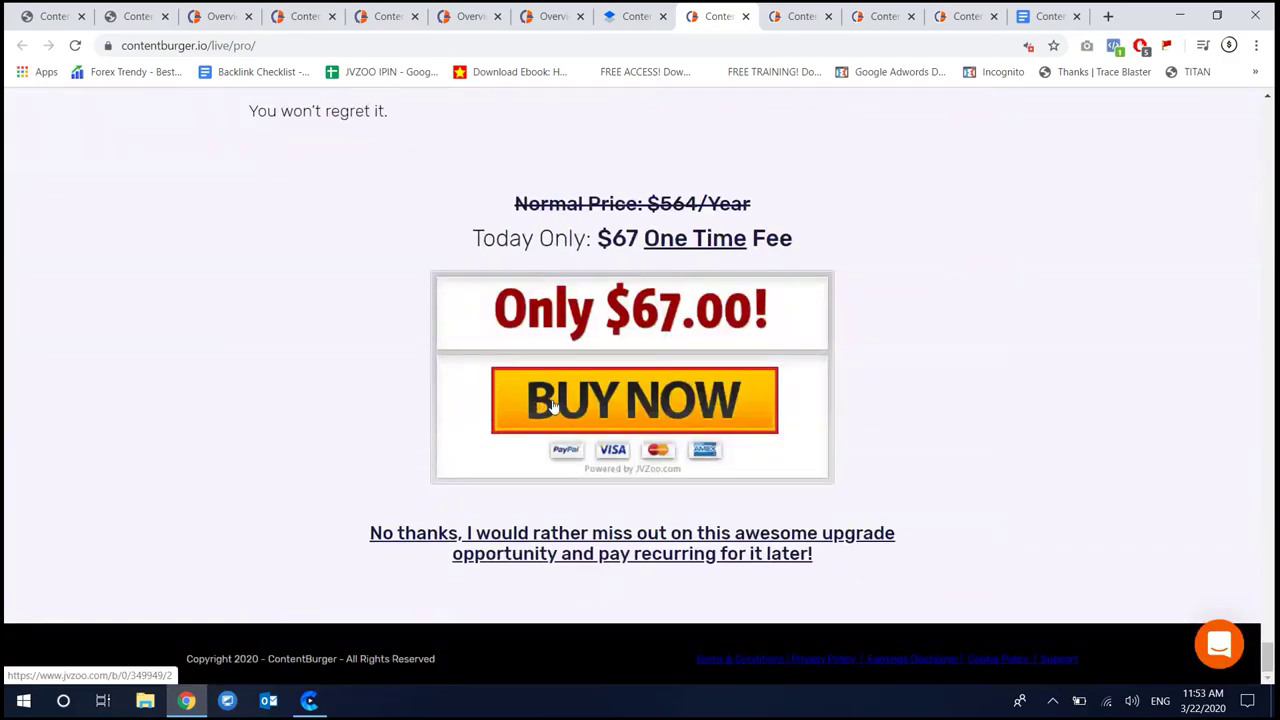
pyautogui.scroll(20, 553, 405)
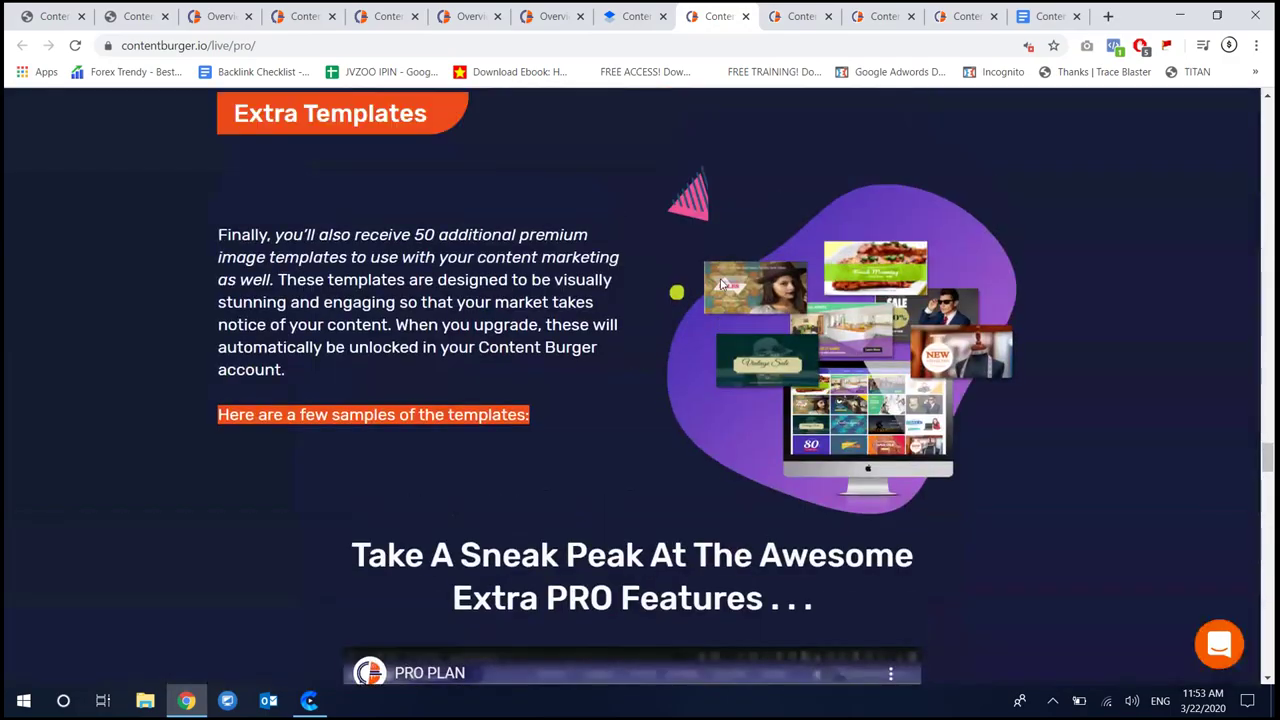
pyautogui.scroll(5, 720, 280)
# Close the Pro page and examine the Agency Kit page's headline, special offer and Agency Edition introduction
pyautogui.click(745, 17)
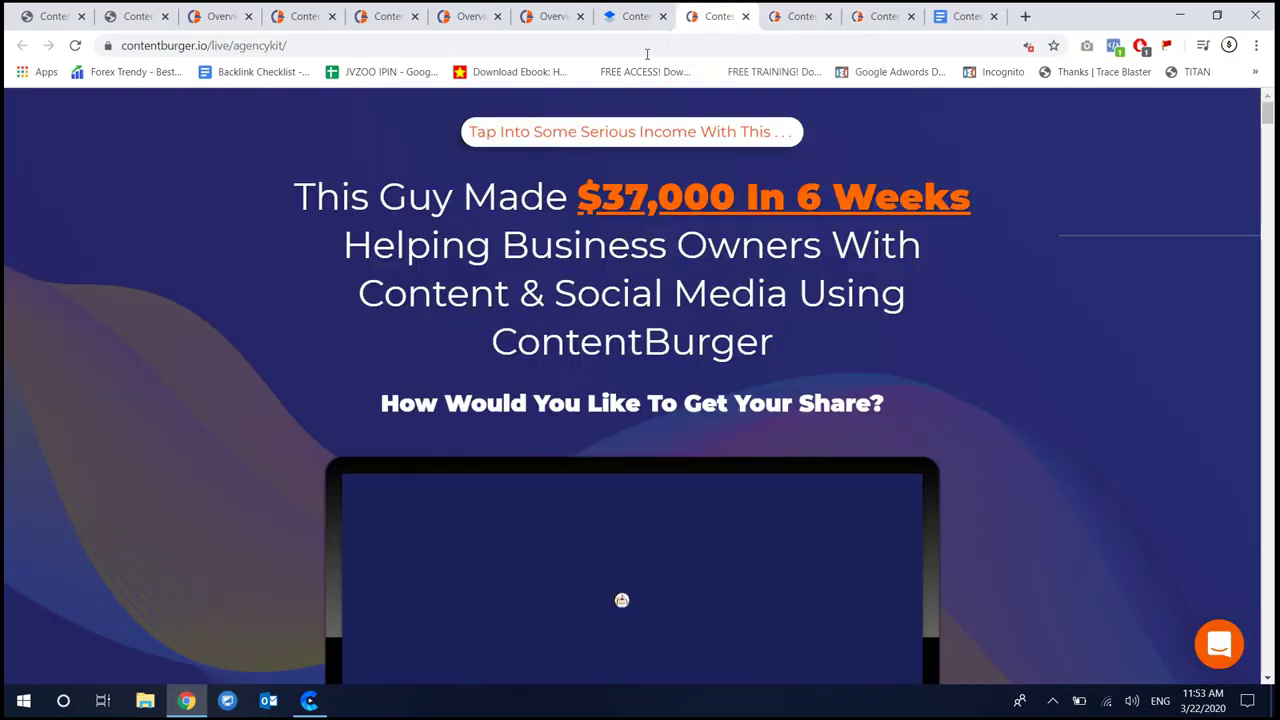
pyautogui.scroll(-10, 313, 339)
pyautogui.scroll(8, 283, 343)
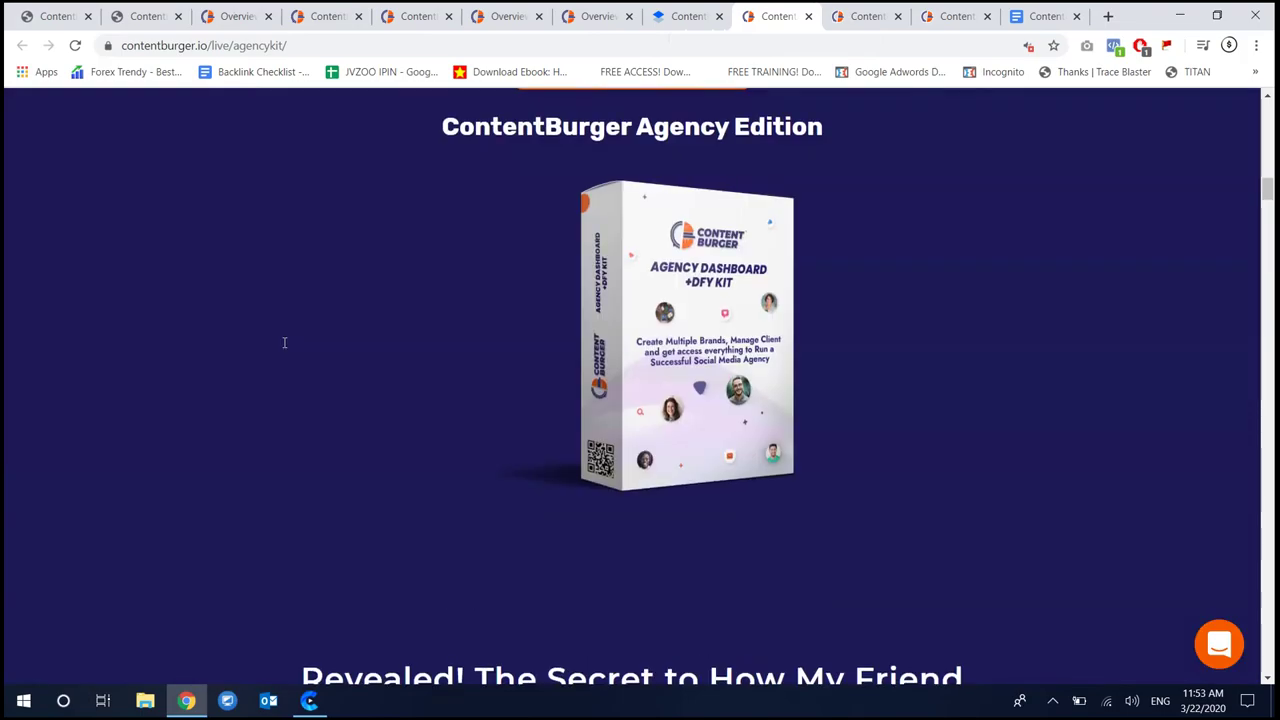
pyautogui.scroll(-8, 290, 335)
pyautogui.scroll(12, 313, 325)
pyautogui.scroll(-10, 325, 341)
pyautogui.scroll(-8, 330, 350)
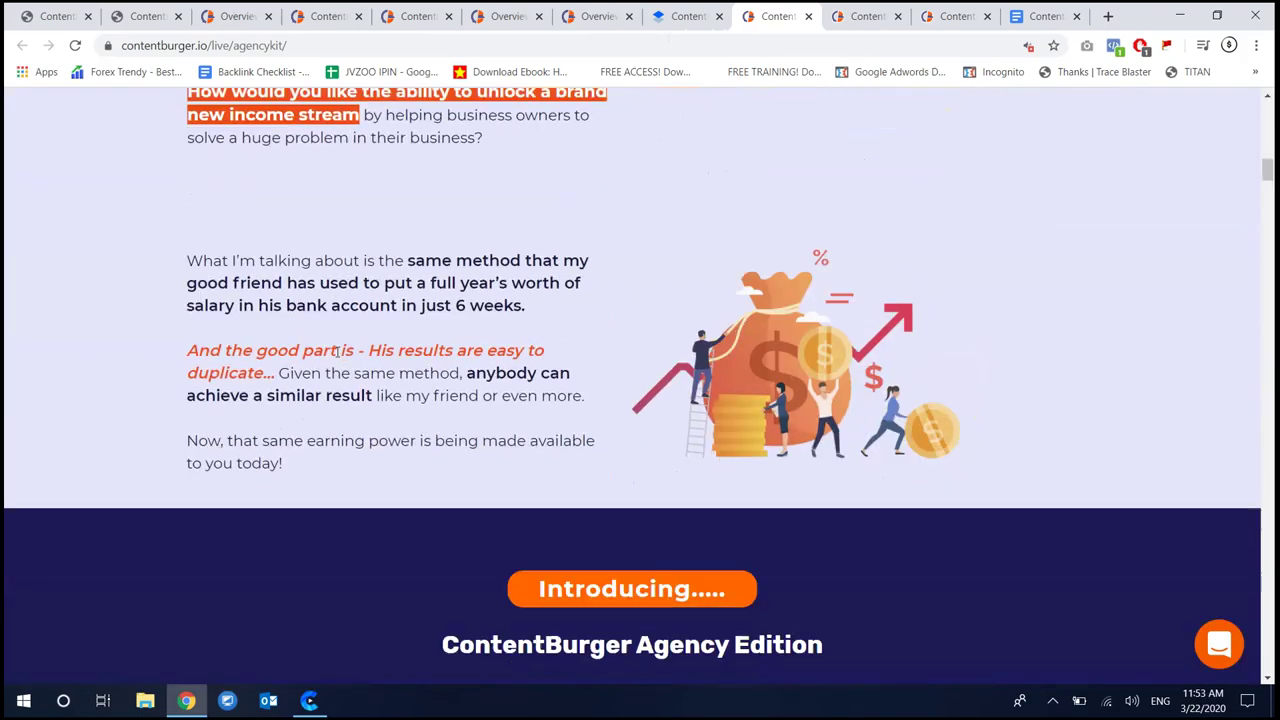
pyautogui.scroll(-5, 339, 361)
pyautogui.scroll(8, 356, 355)
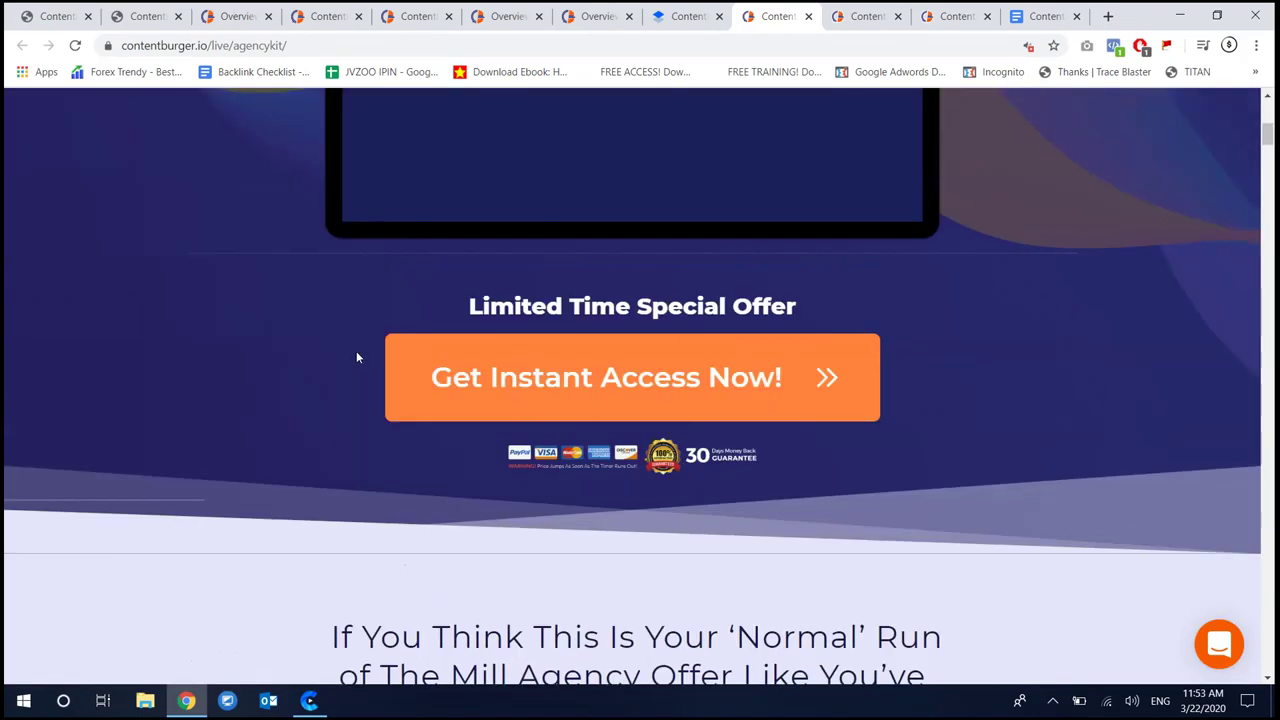
# Examine the Agency Kit page's service opportunity, six-week case study and list of package contents
pyautogui.scroll(-8, 102, 347)
pyautogui.scroll(-5, 108, 342)
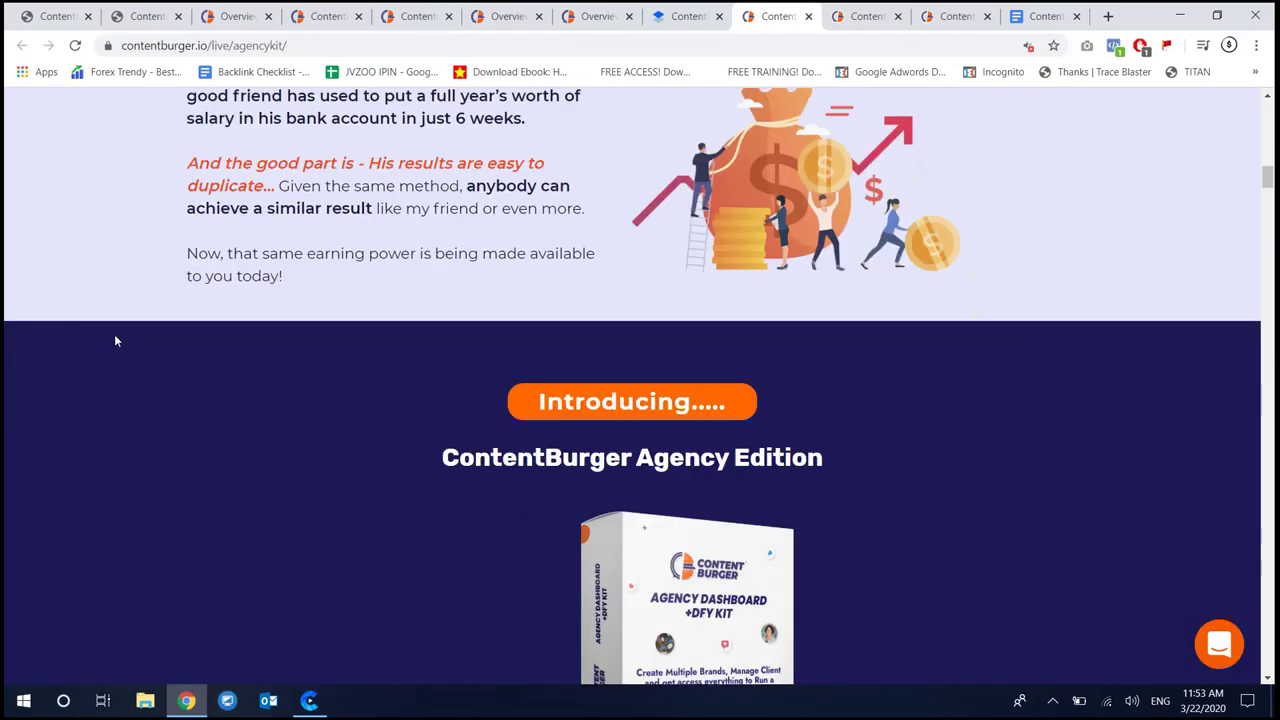
pyautogui.scroll(-10, 120, 338)
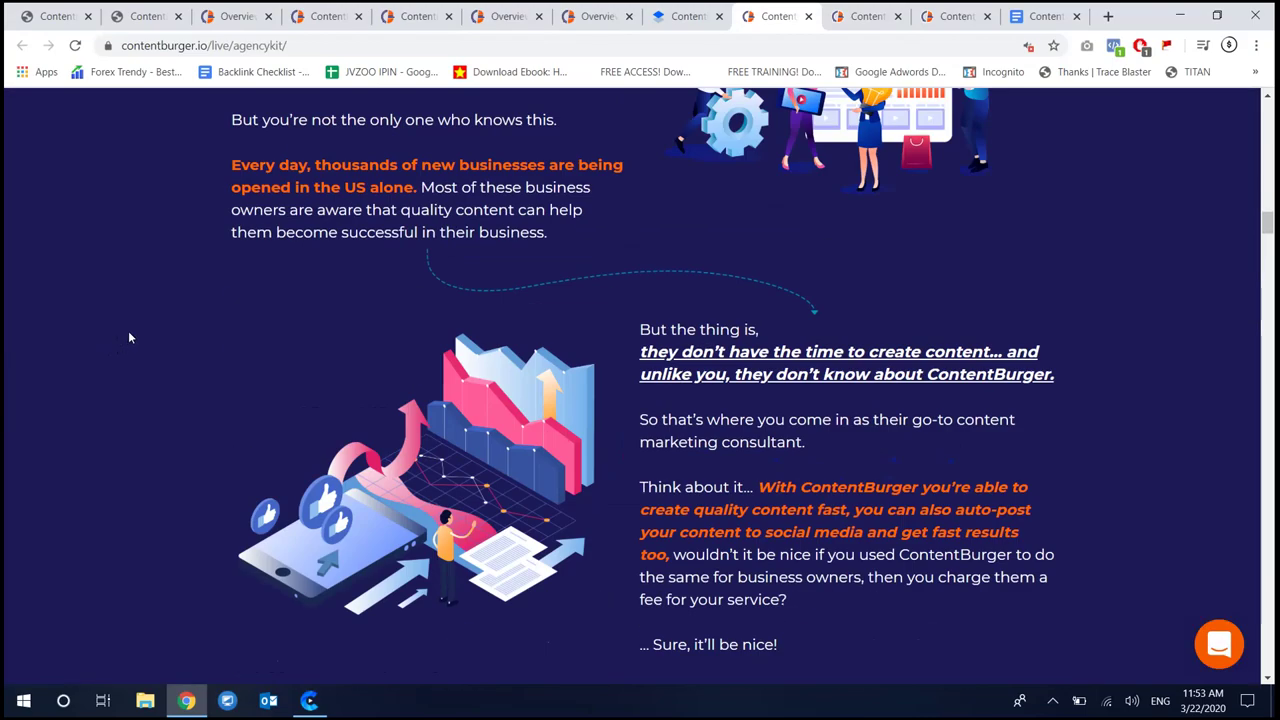
pyautogui.scroll(-8, 132, 336)
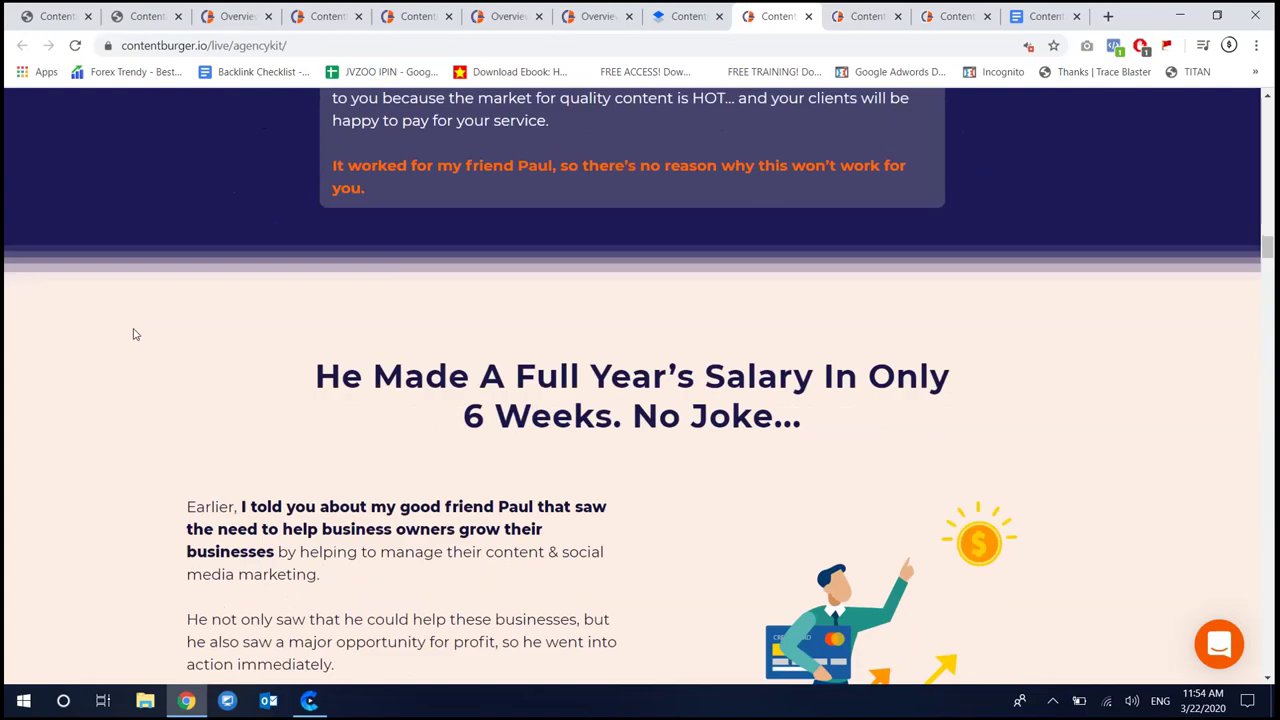
pyautogui.scroll(-12, 135, 336)
pyautogui.scroll(2, 135, 338)
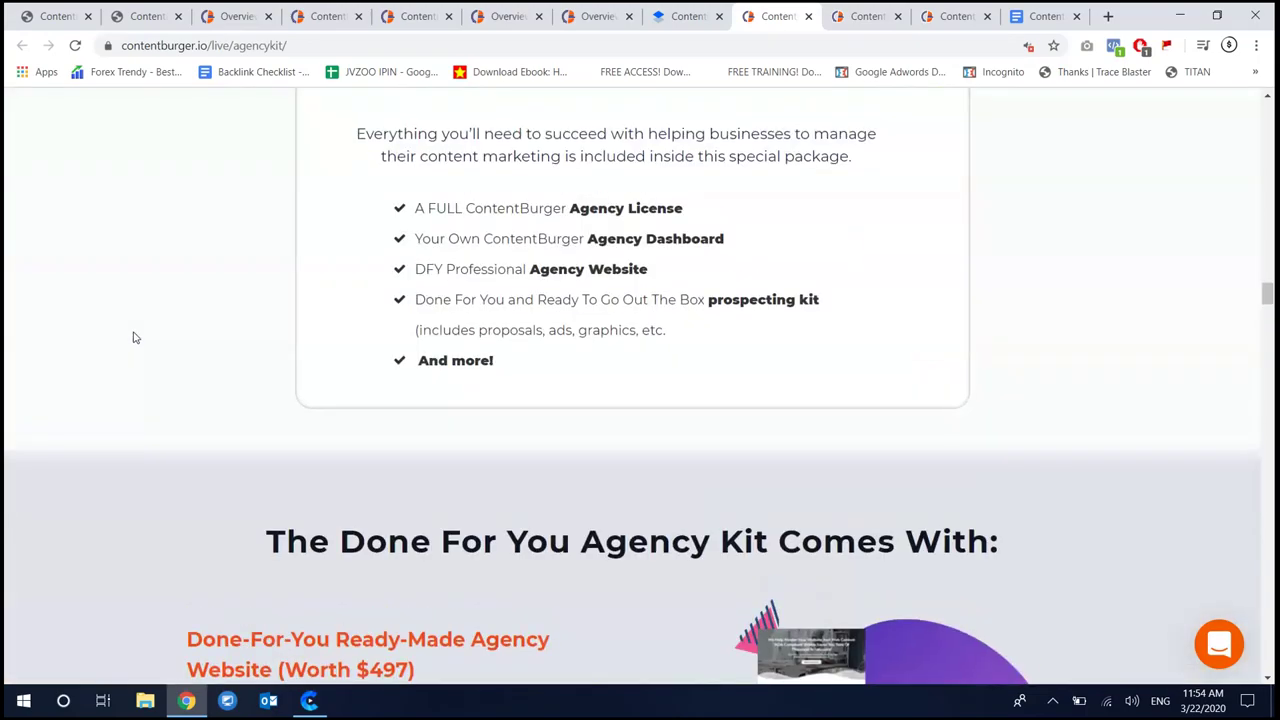
# Examine the Agency Kit page's done-for-you agency website, proposals, print-ready graphics, Facebook ads and legal contract sections
pyautogui.scroll(-7, 135, 338)
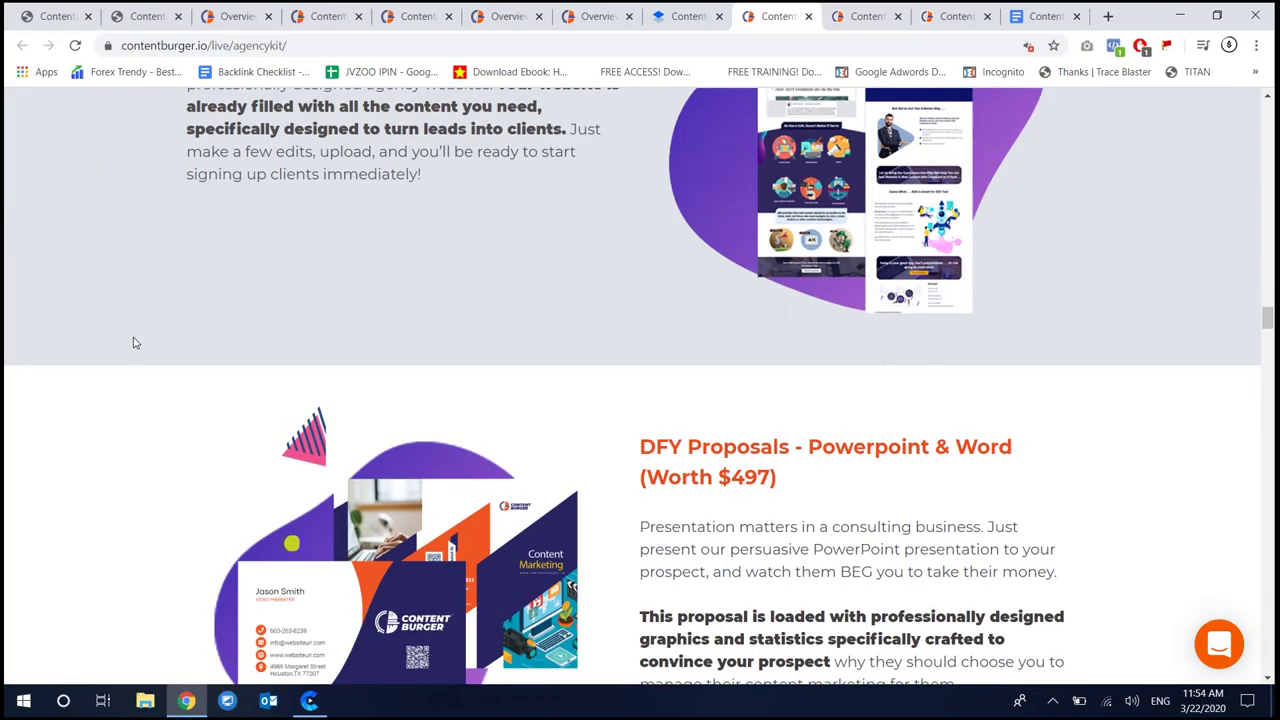
pyautogui.scroll(3, 135, 342)
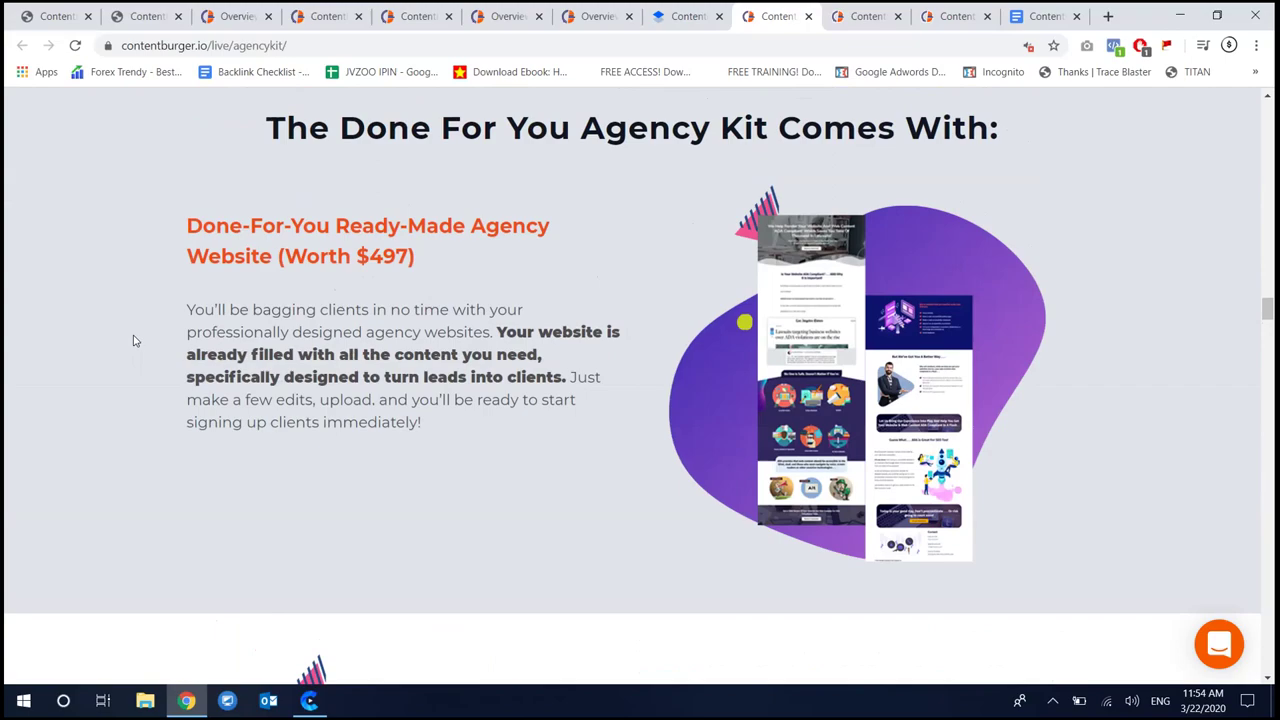
pyautogui.scroll(-7, 135, 341)
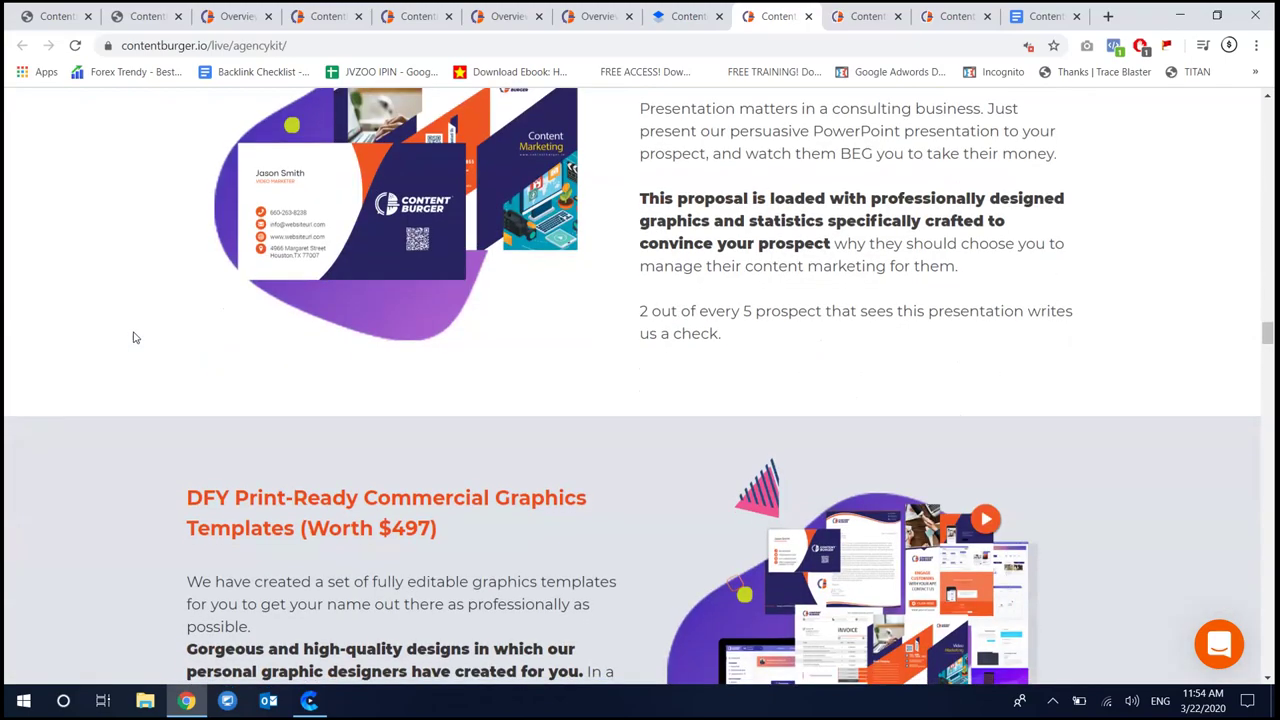
pyautogui.scroll(-6, 135, 338)
pyautogui.scroll(-20, 135, 338)
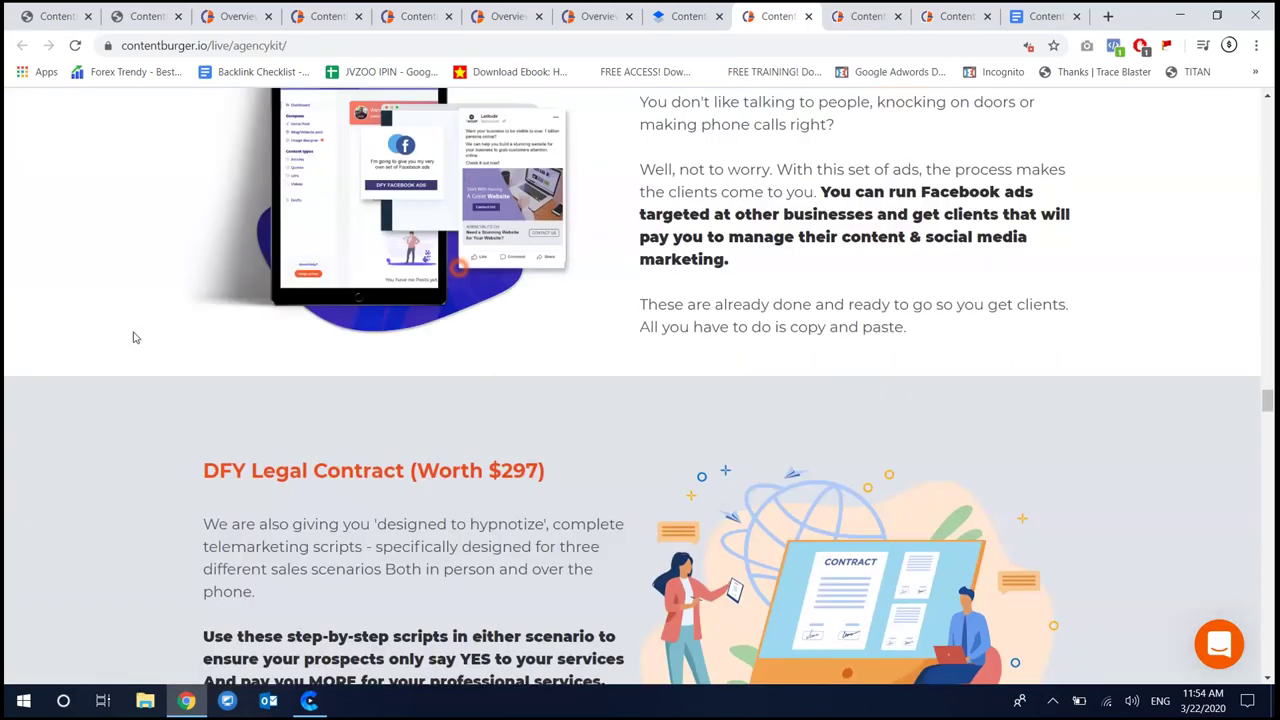
# Examine the Agency Edition demo video section, the automatic account upgrade details and the list of package item values
pyautogui.scroll(-11, 135, 338)
pyautogui.scroll(7, 135, 338)
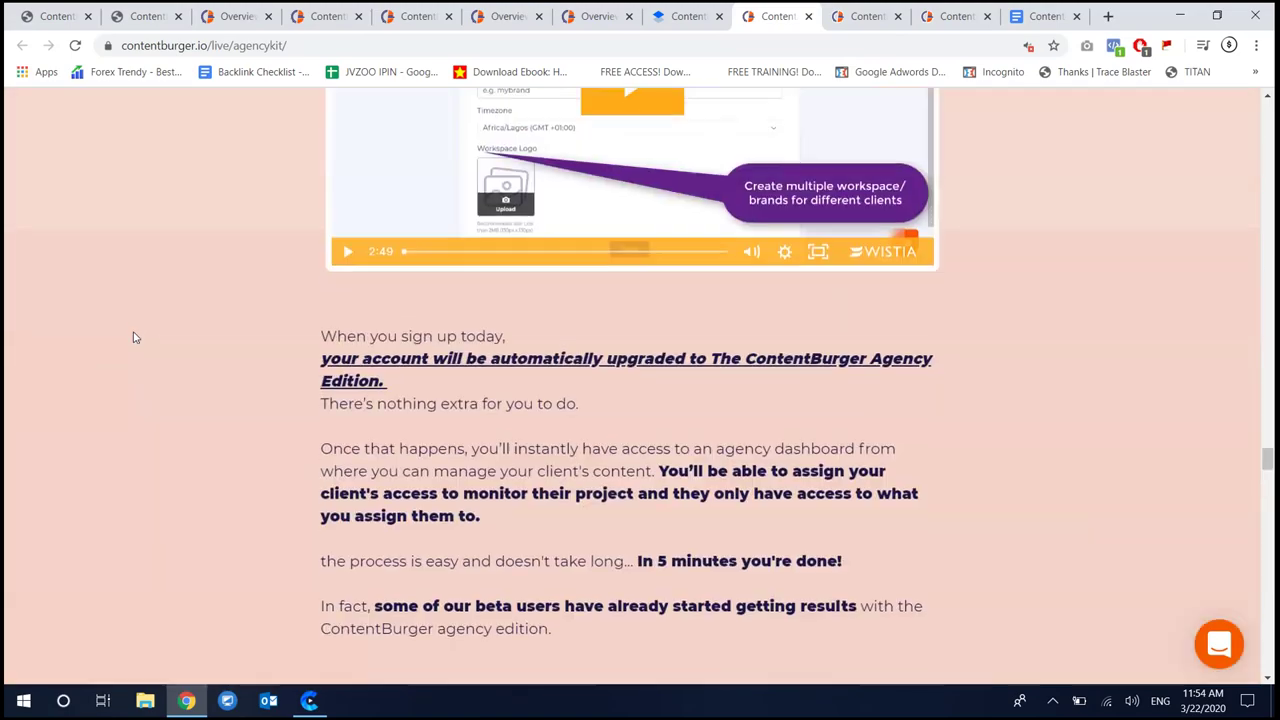
pyautogui.scroll(-1, 135, 338)
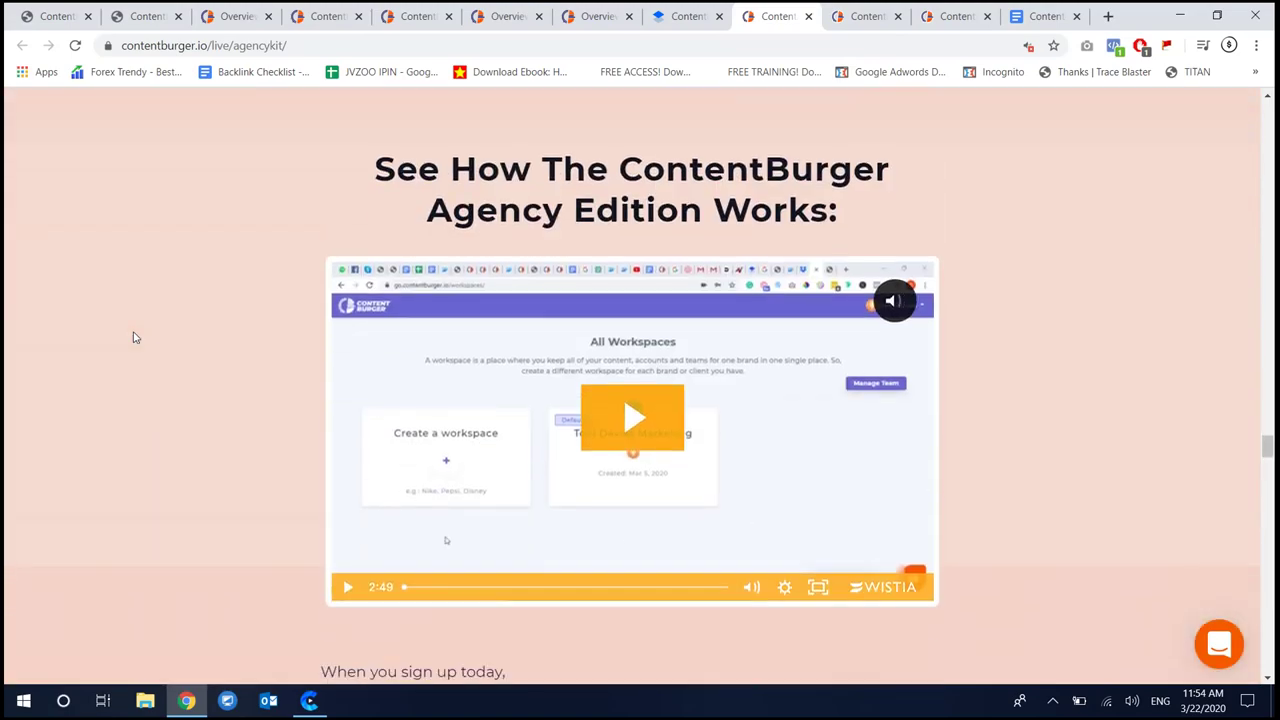
pyautogui.scroll(-20, 135, 338)
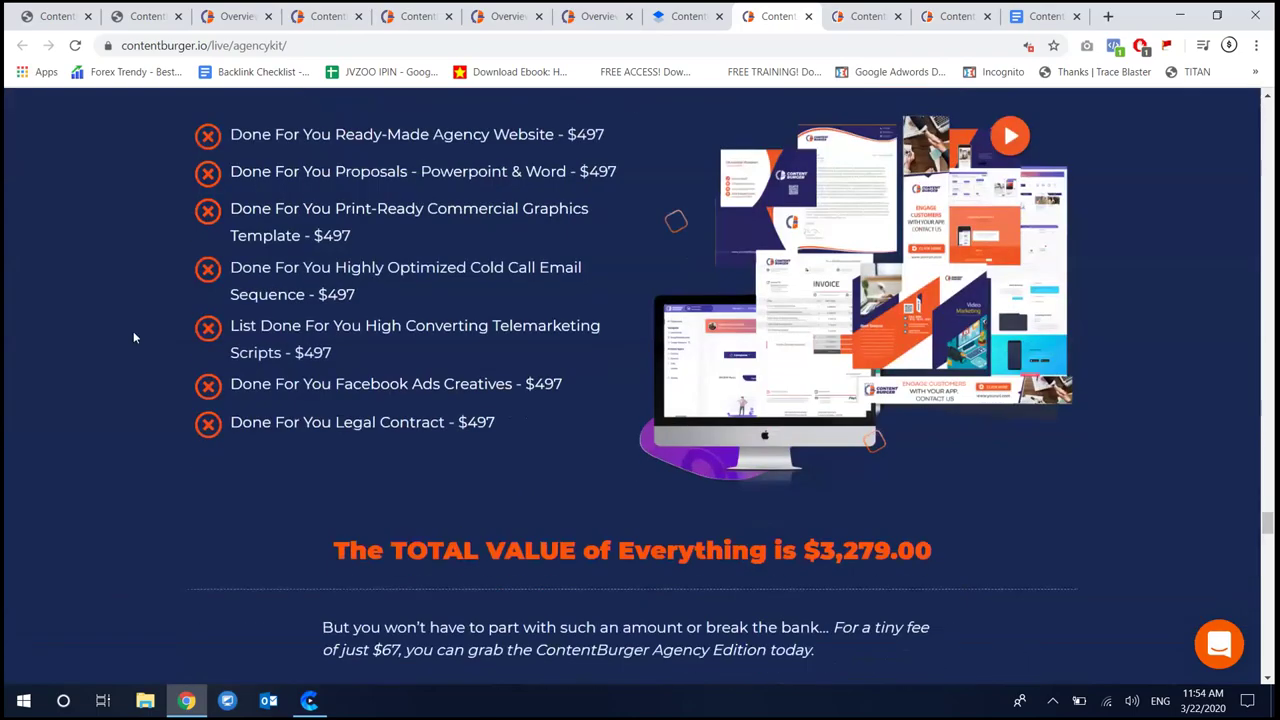
pyautogui.scroll(20, 135, 337)
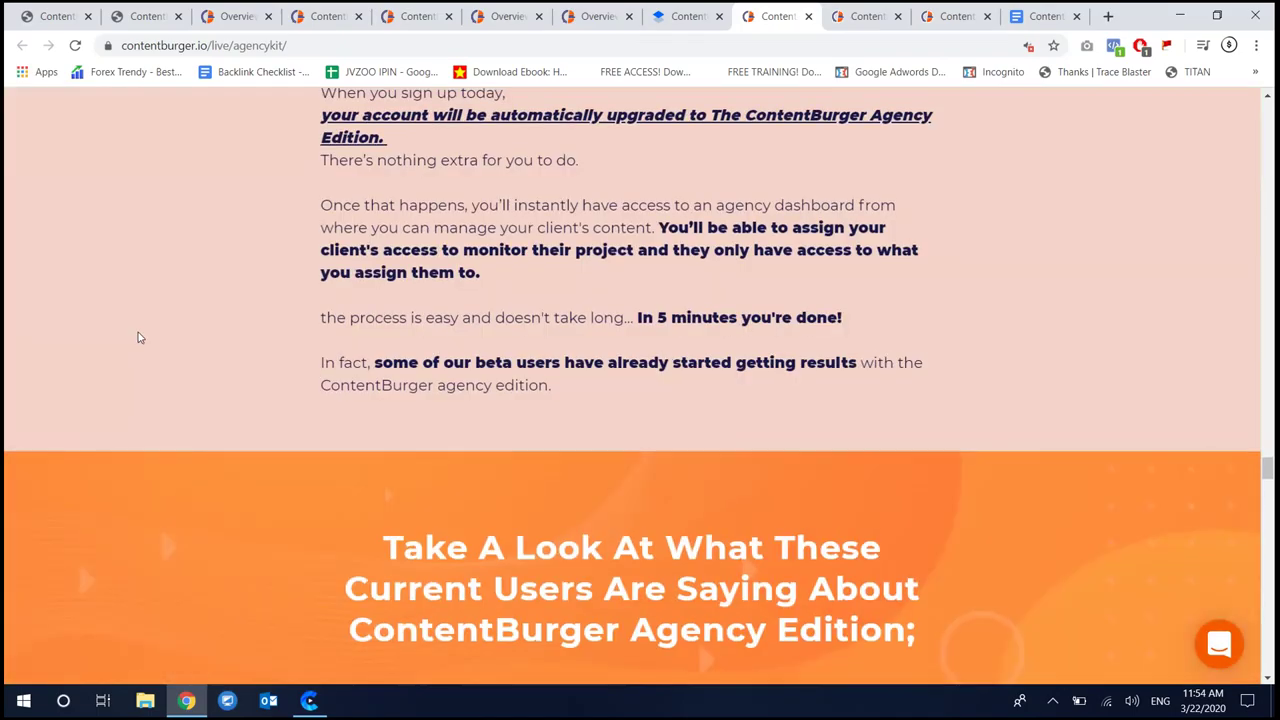
pyautogui.scroll(5, 140, 338)
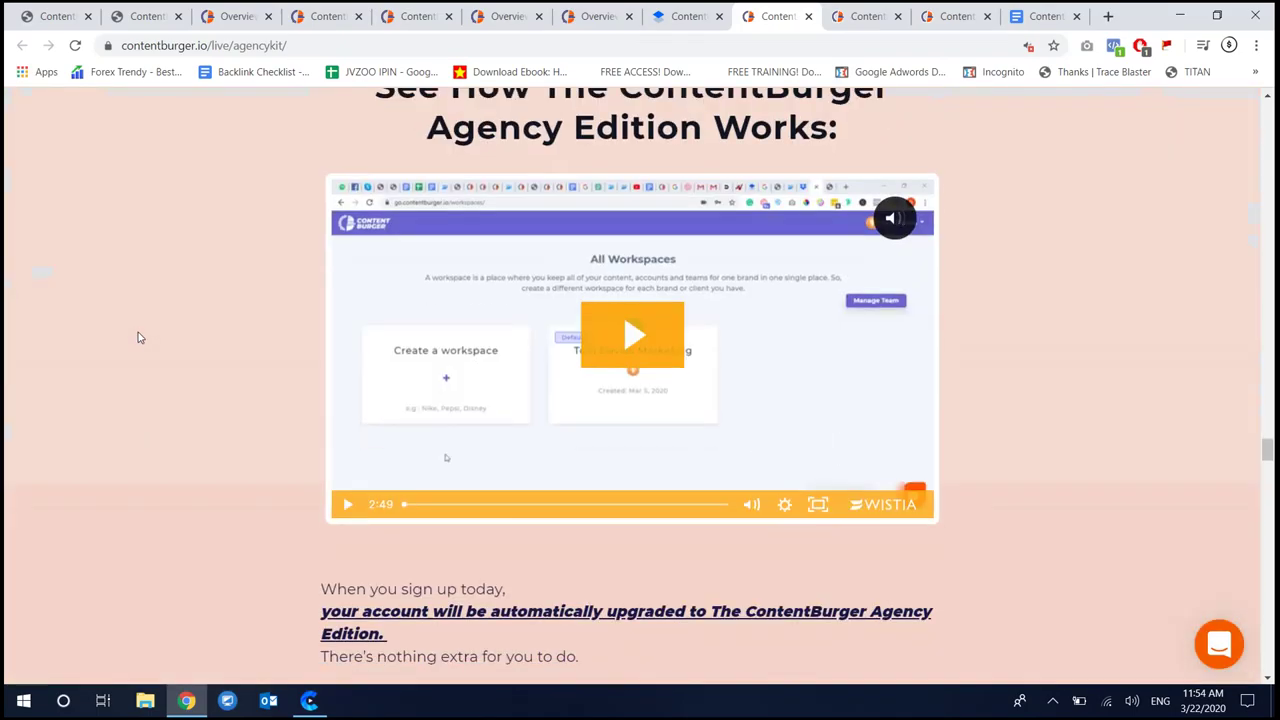
# Check the Agency Kit's limited-time one-time price at the end of the page and close the page
pyautogui.scroll(-20, 140, 338)
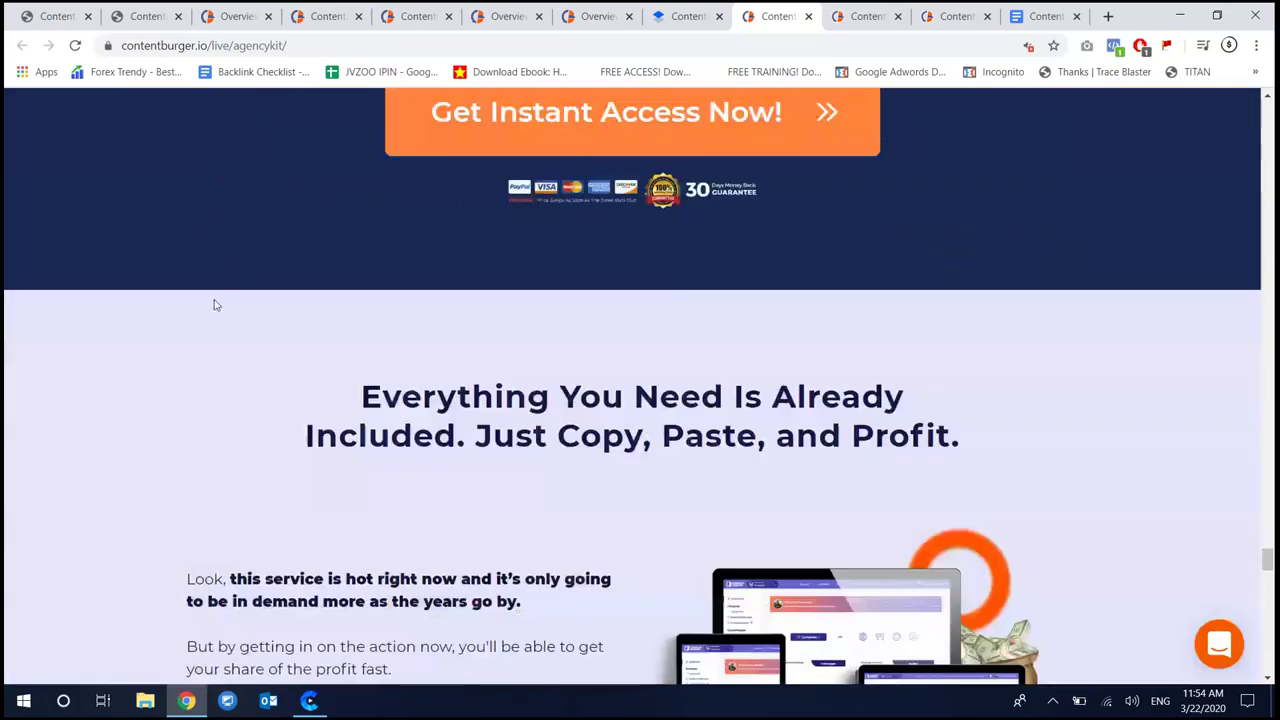
pyautogui.scroll(-15, 216, 313)
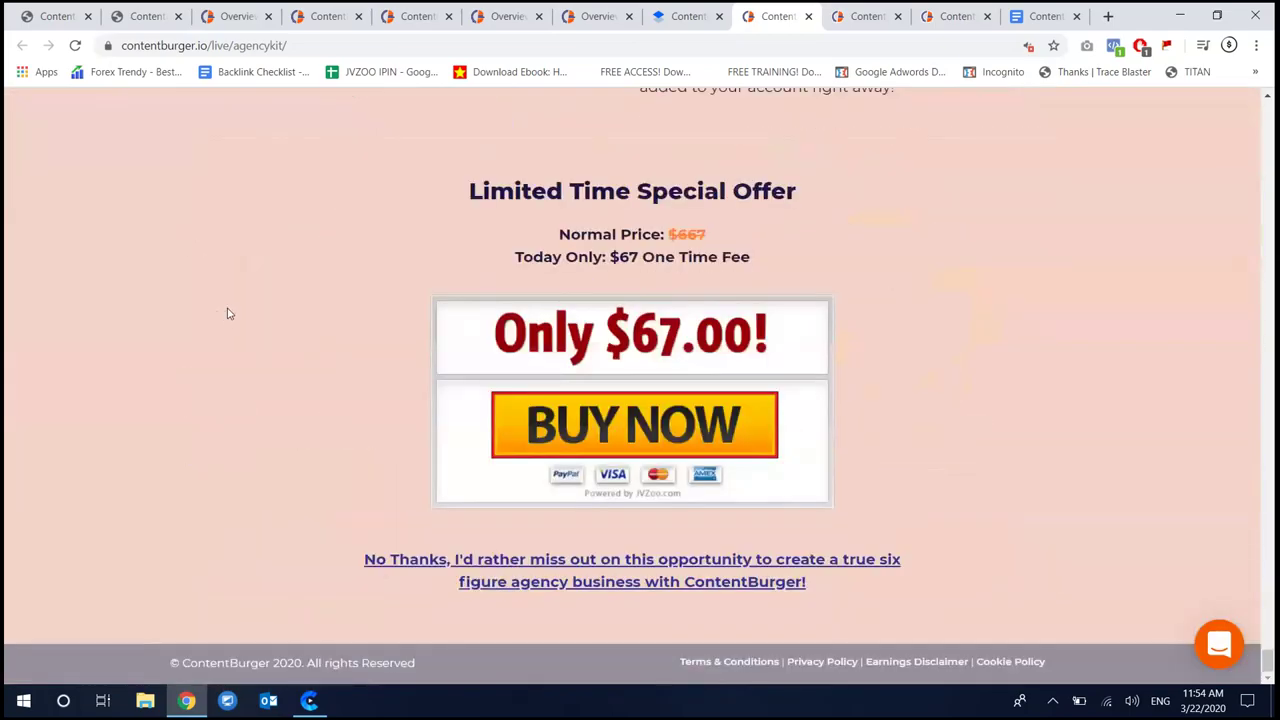
pyautogui.click(809, 17)
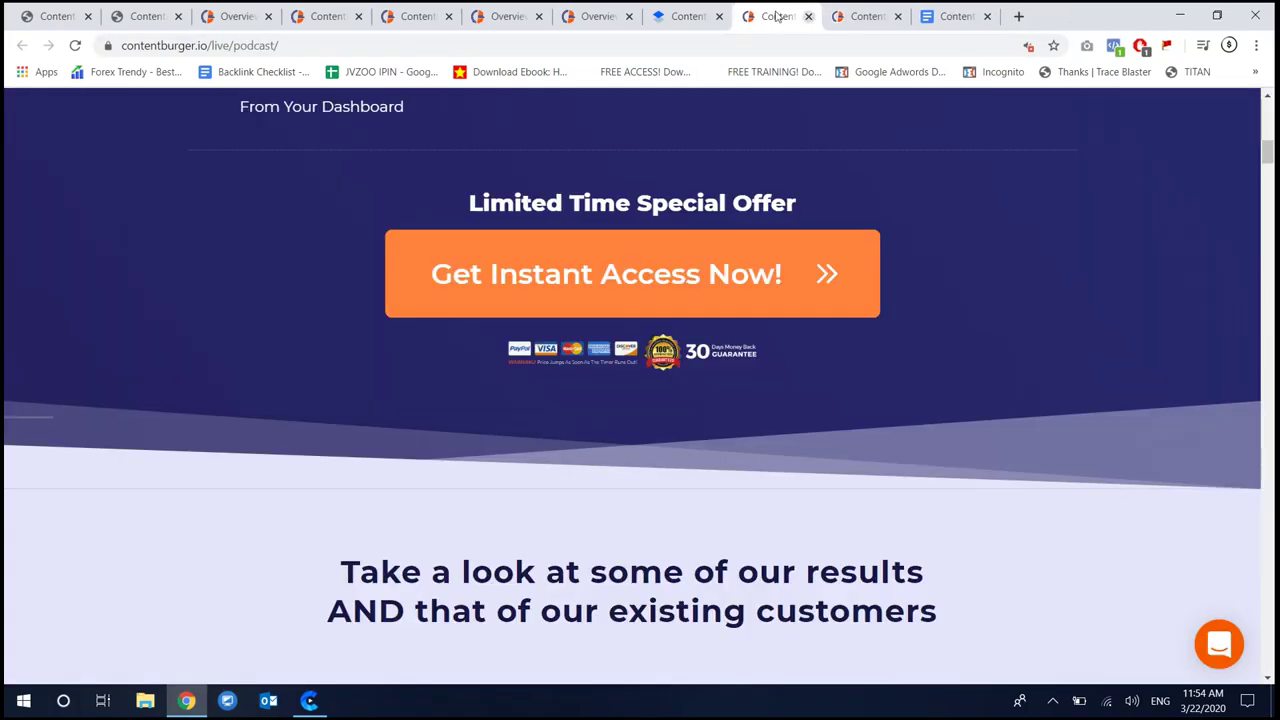